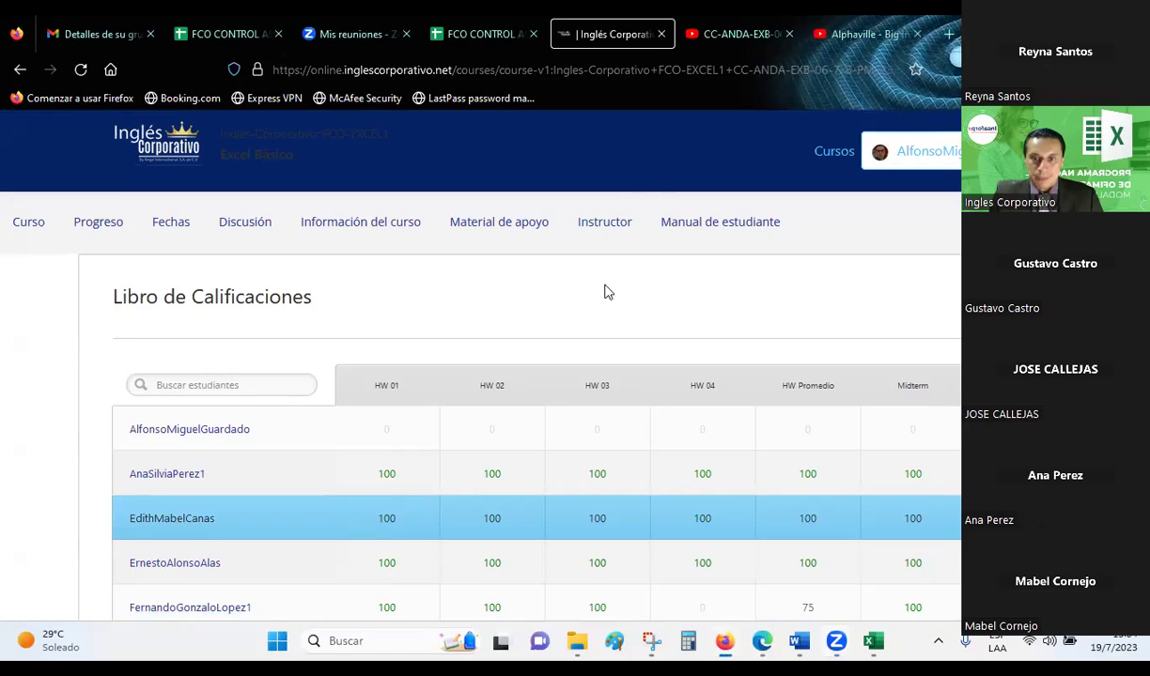
- Scroll up and down through the browser page to review the course material
{"action": "scroll", "coordinate": [606, 299], "scroll_direction": "down", "scroll_amount": 3}
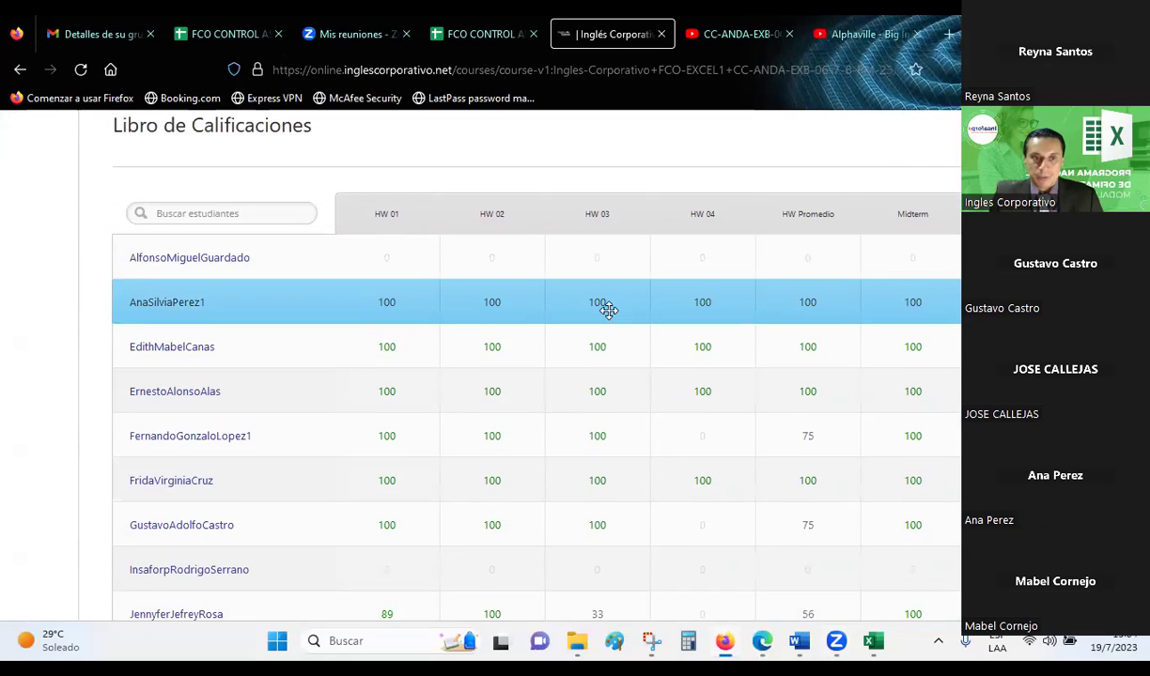
{"action": "scroll", "coordinate": [607, 310], "scroll_direction": "down", "scroll_amount": 2}
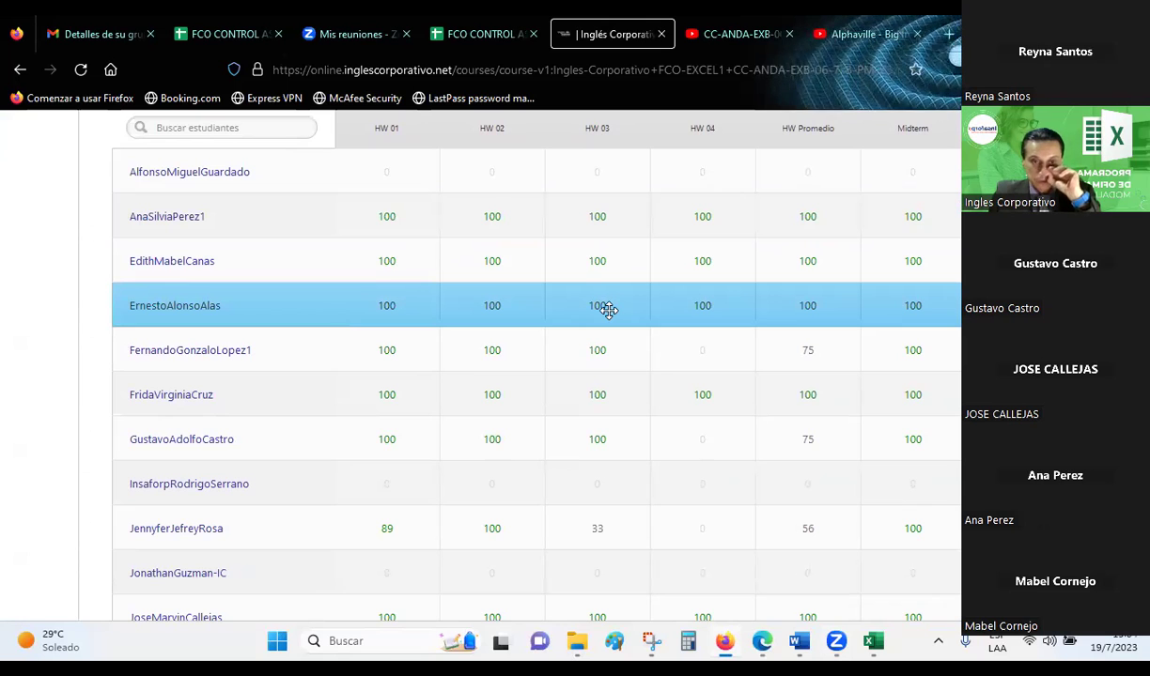
{"action": "scroll", "coordinate": [608, 310], "scroll_direction": "down", "scroll_amount": 3}
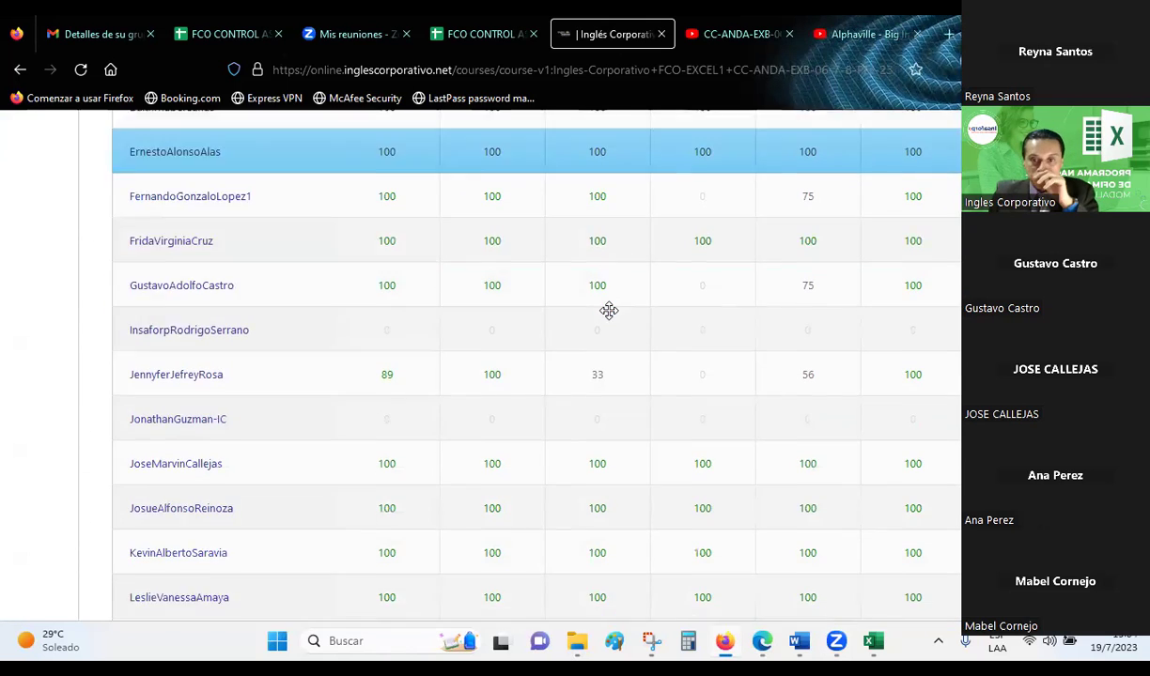
{"action": "scroll", "coordinate": [608, 310], "scroll_direction": "down", "scroll_amount": 2}
{"action": "scroll", "coordinate": [609, 310], "scroll_direction": "down", "scroll_amount": 3}
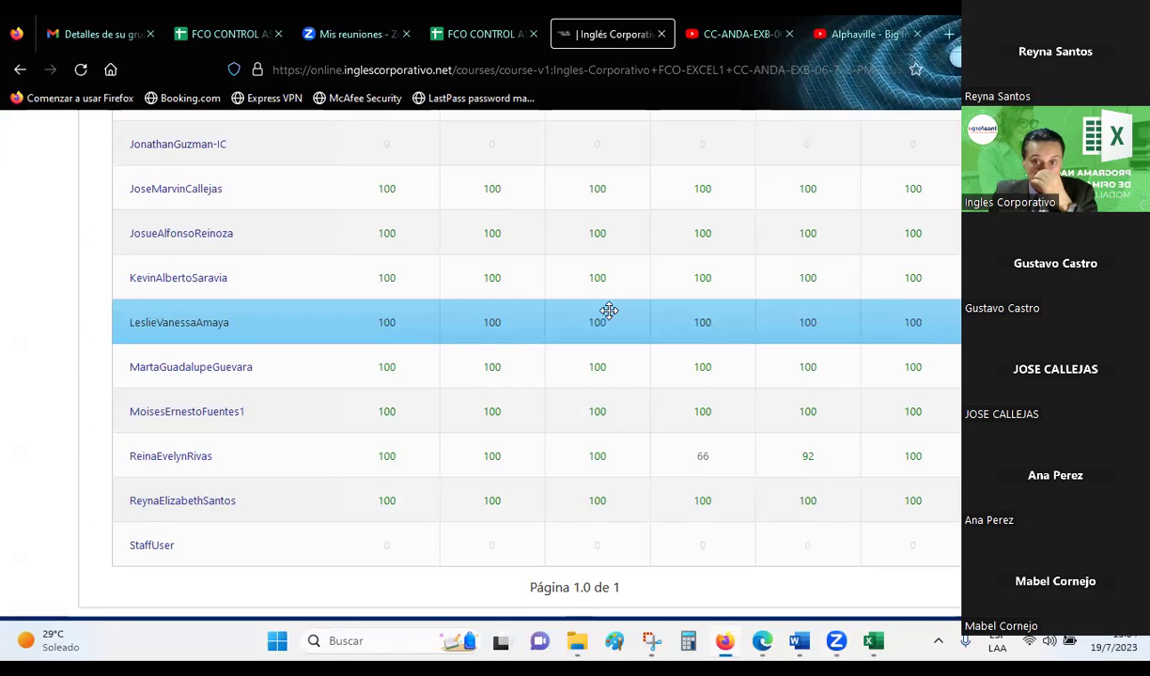
{"action": "mouse_move", "coordinate": [610, 310]}
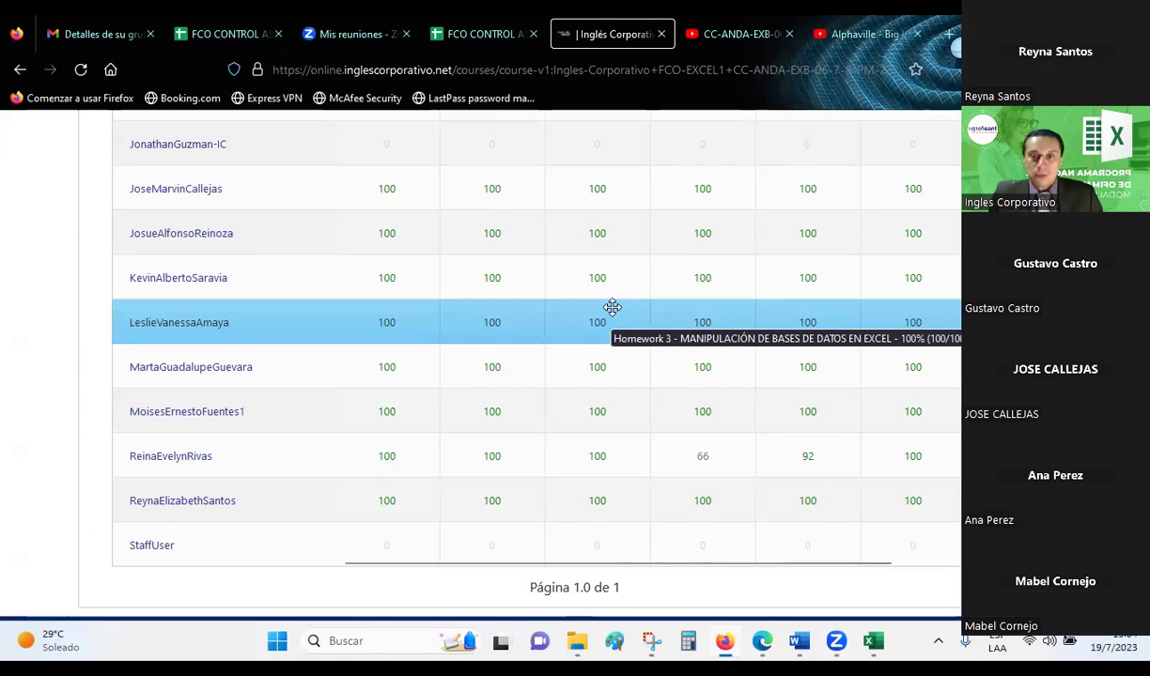
{"action": "scroll", "coordinate": [612, 309], "scroll_direction": "up", "scroll_amount": 2}
{"action": "scroll", "coordinate": [611, 308], "scroll_direction": "up", "scroll_amount": 2}
{"action": "scroll", "coordinate": [611, 308], "scroll_direction": "up", "scroll_amount": 2}
{"action": "scroll", "coordinate": [611, 308], "scroll_direction": "up", "scroll_amount": 2}
{"action": "scroll", "coordinate": [612, 308], "scroll_direction": "up", "scroll_amount": 2}
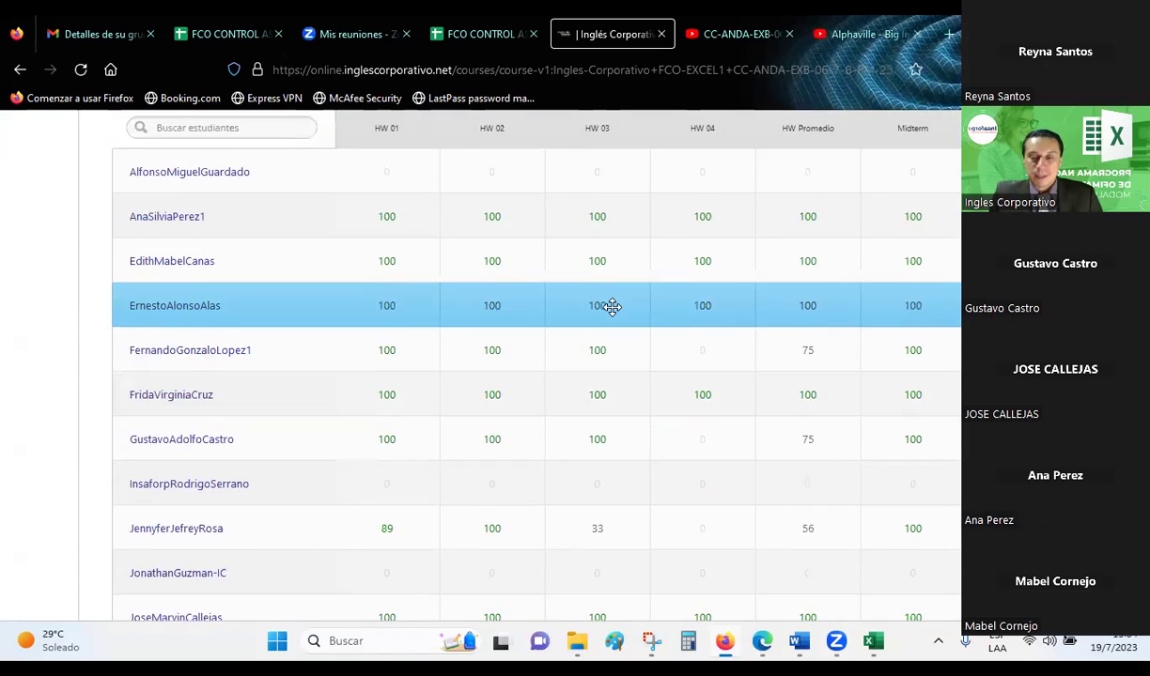
{"action": "scroll", "coordinate": [612, 308], "scroll_direction": "up", "scroll_amount": 2}
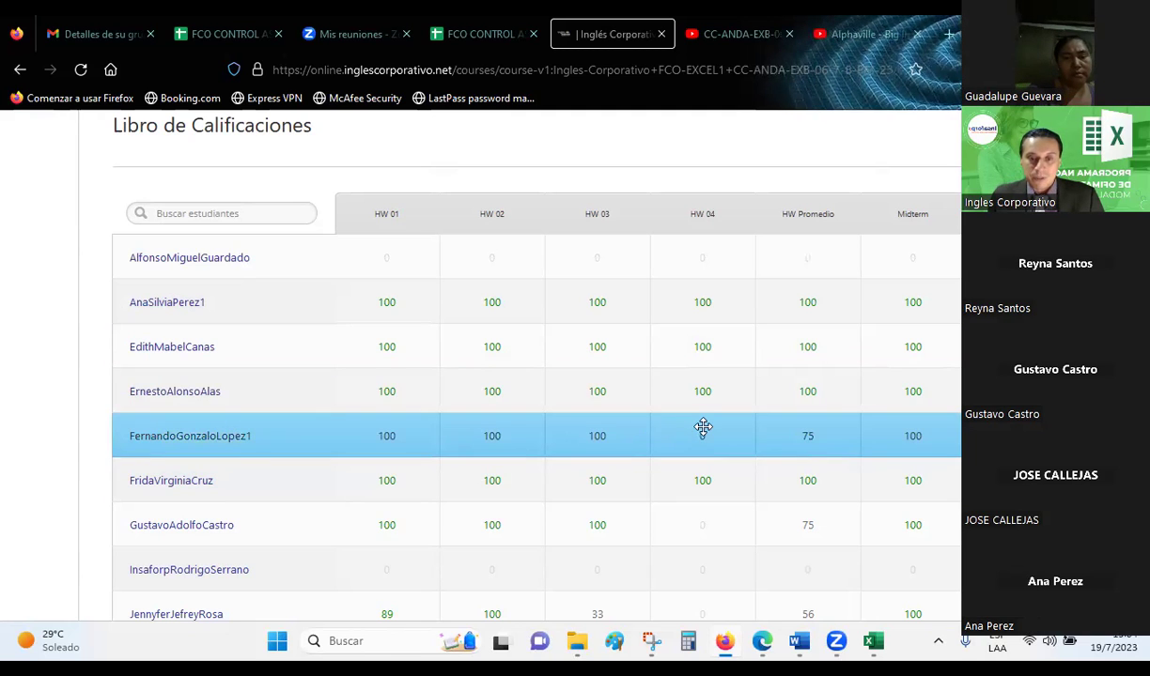
{"action": "scroll", "coordinate": [656, 440], "scroll_direction": "down", "scroll_amount": 2}
{"action": "scroll", "coordinate": [655, 439], "scroll_direction": "down", "scroll_amount": 1}
{"action": "scroll", "coordinate": [656, 439], "scroll_direction": "down", "scroll_amount": 1}
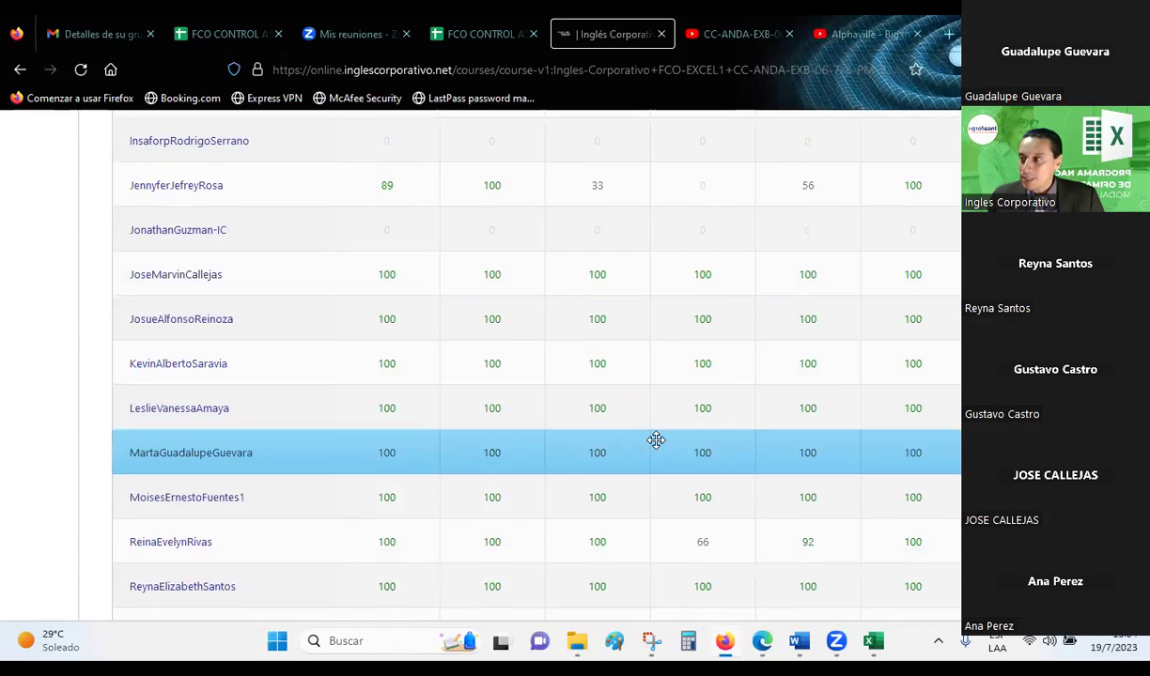
{"action": "scroll", "coordinate": [655, 425], "scroll_direction": "down", "scroll_amount": 2}
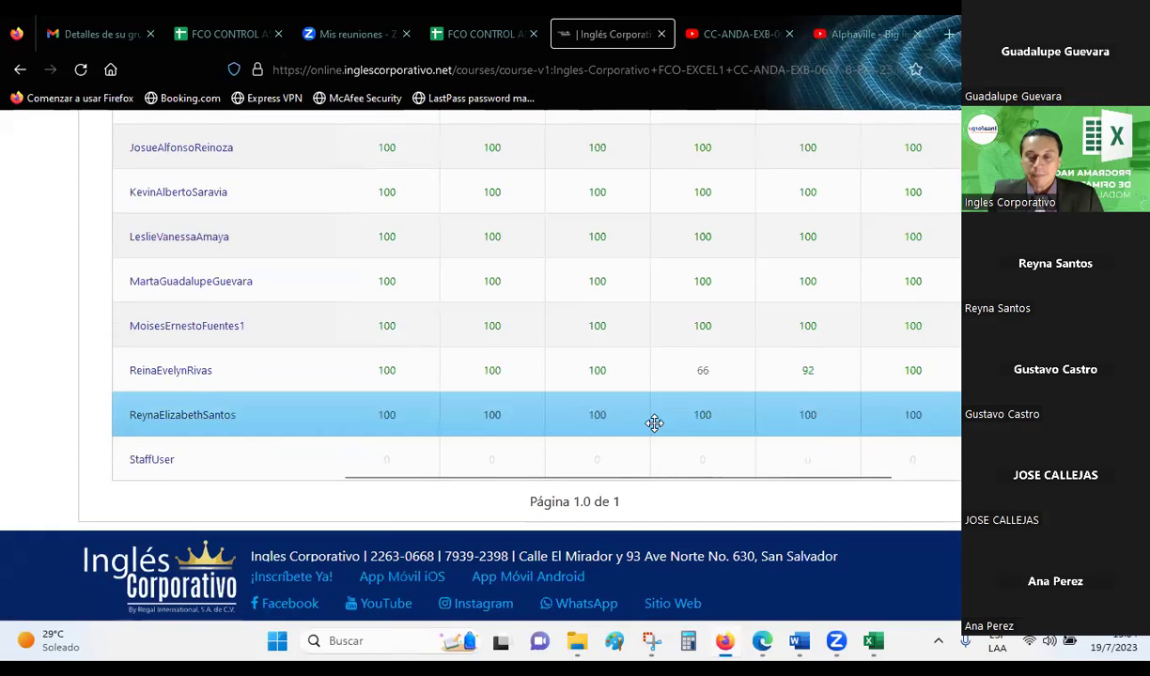
{"action": "scroll", "coordinate": [654, 423], "scroll_direction": "up", "scroll_amount": 3}
{"action": "scroll", "coordinate": [654, 422], "scroll_direction": "up", "scroll_amount": 2}
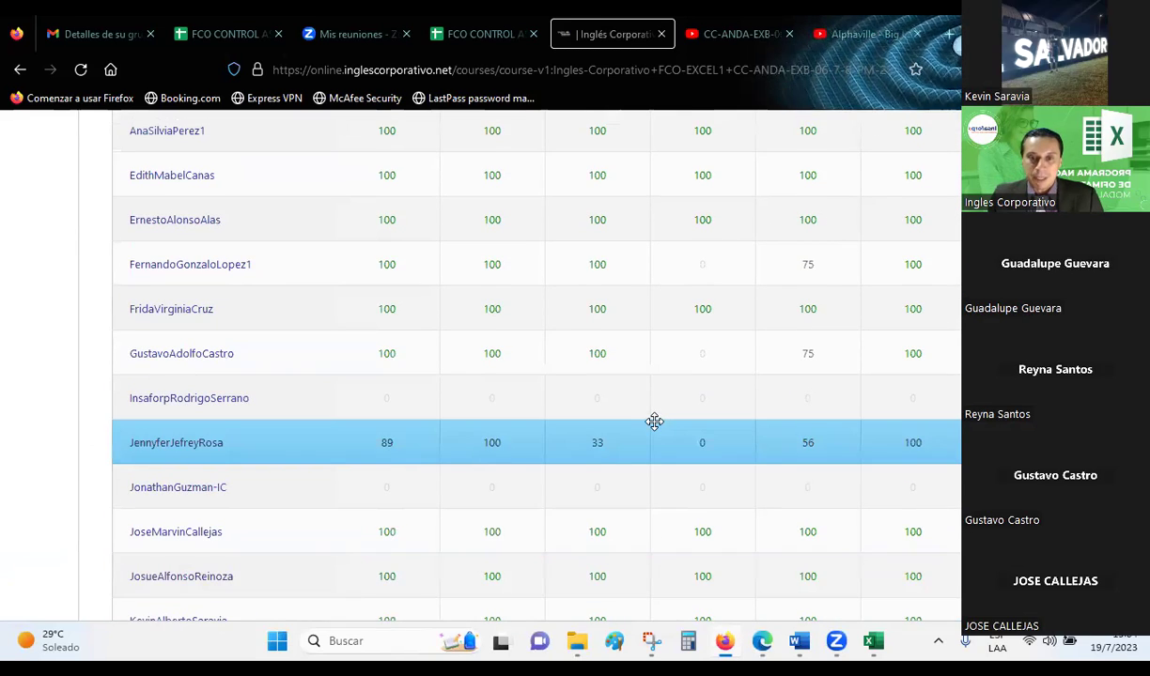
{"action": "scroll", "coordinate": [654, 420], "scroll_direction": "up", "scroll_amount": 1}
{"action": "scroll", "coordinate": [655, 417], "scroll_direction": "up", "scroll_amount": 2}
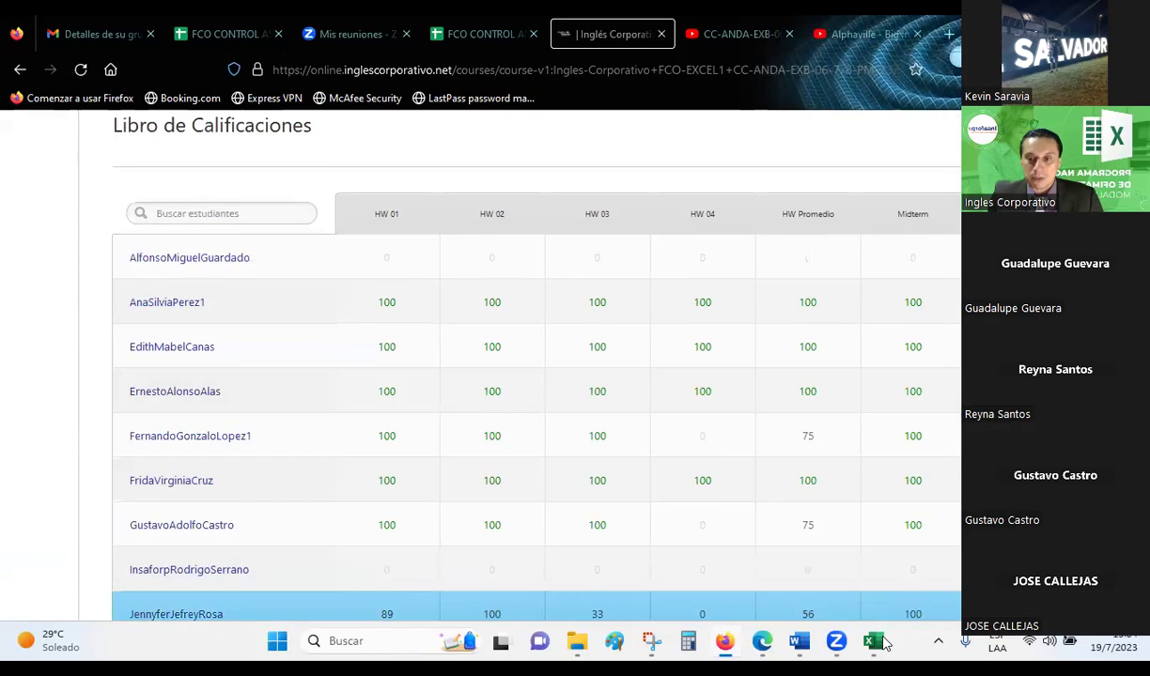
- Switch to the Sesión 19 workbook's Portada sheet and select the course objective cell C4
{"action": "key", "text": "alt+Tab"}
{"action": "left_click", "coordinate": [639, 397]}
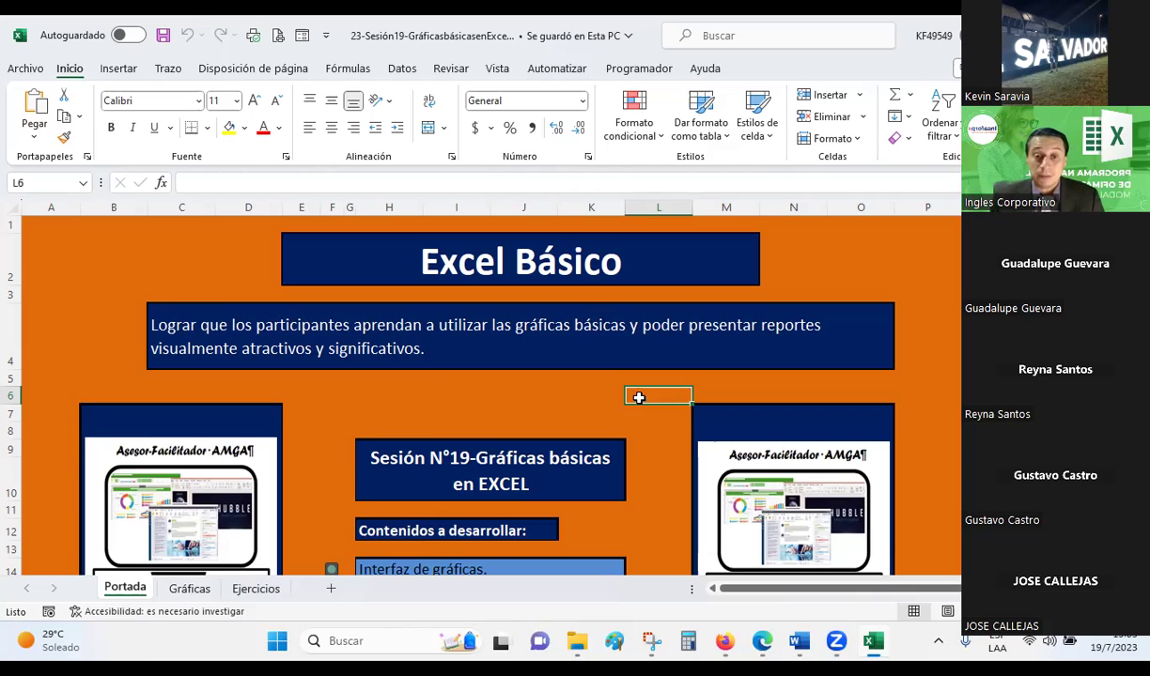
{"action": "left_click", "coordinate": [579, 337]}
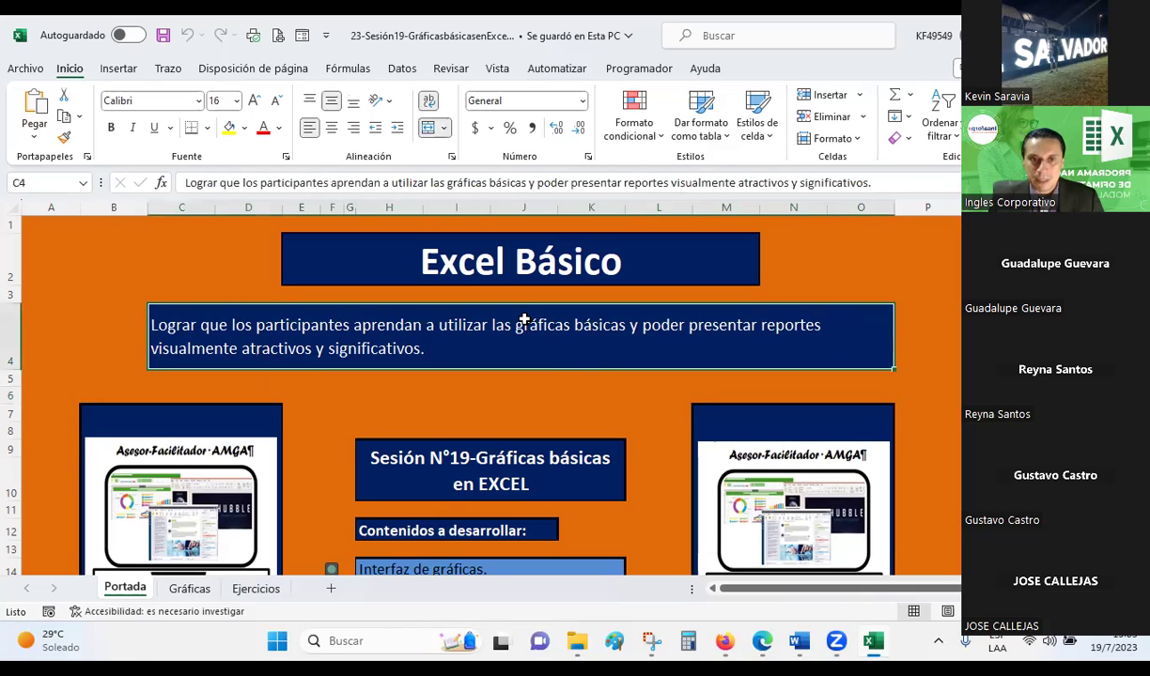
- Open the Gráficas sheet and scroll down to its Interfaz de gráficos explanation
{"action": "left_click", "coordinate": [187, 589]}
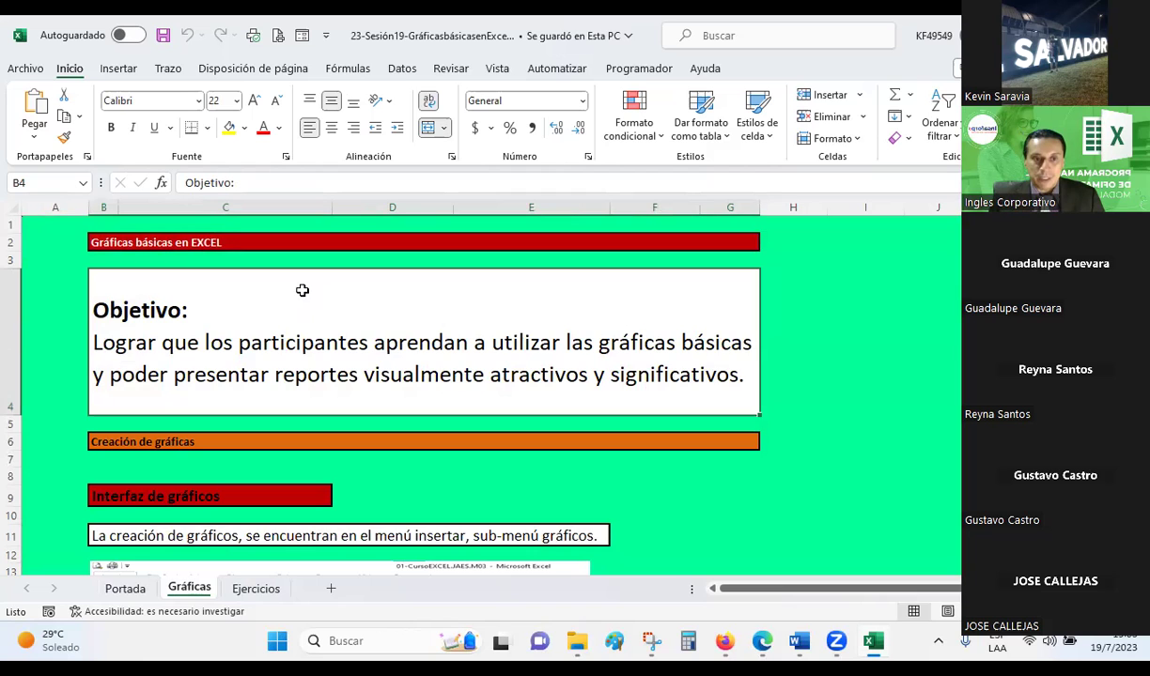
{"action": "scroll", "coordinate": [301, 290], "scroll_direction": "down", "scroll_amount": 1}
{"action": "scroll", "coordinate": [301, 291], "scroll_direction": "down", "scroll_amount": 2}
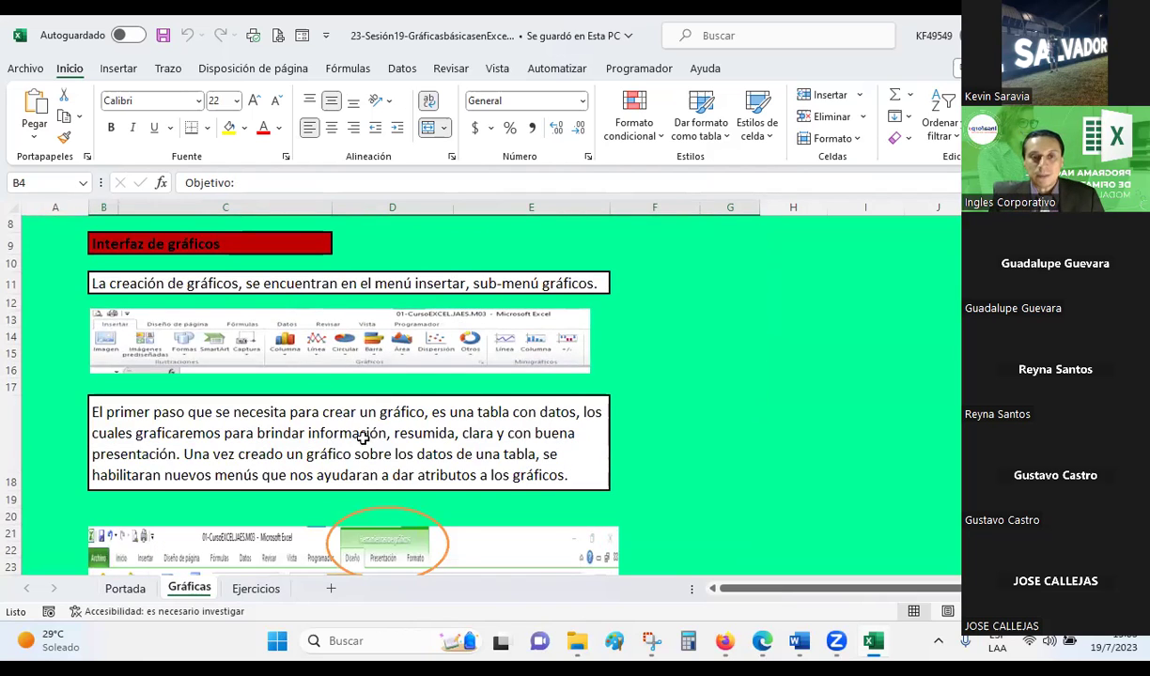
{"action": "scroll", "coordinate": [228, 325], "scroll_direction": "down", "scroll_amount": 1}
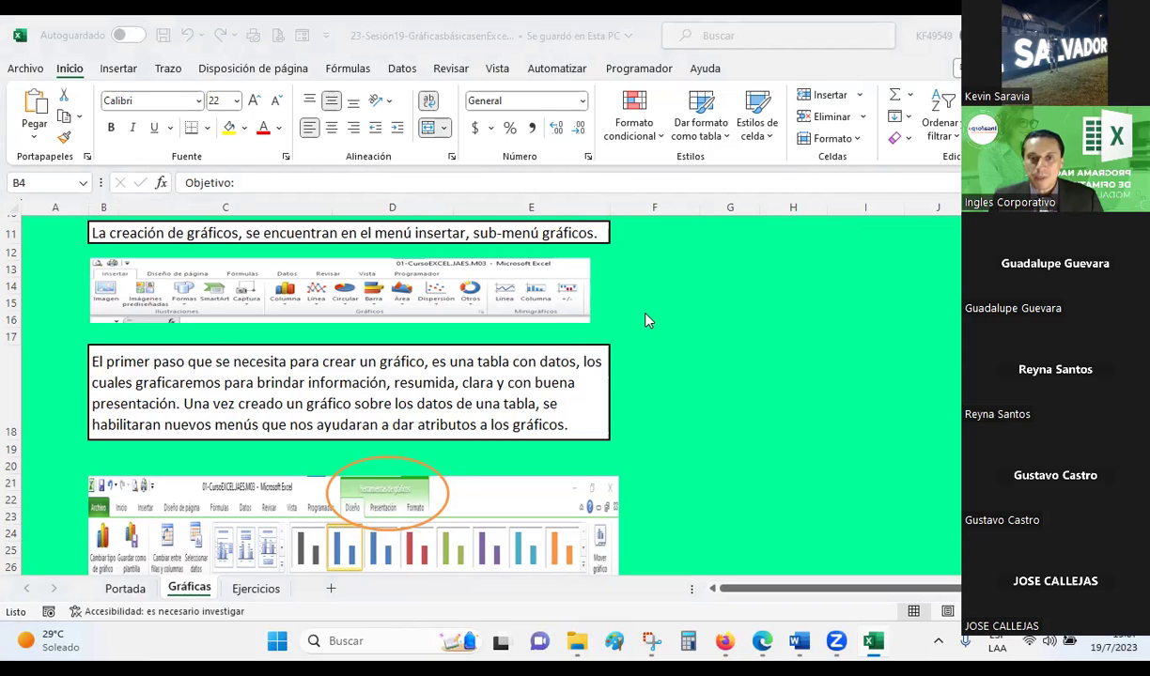
- On the Insertar tab, preview the statistical, line/area and Mapas chart dropdowns, then close them
{"action": "left_click", "coordinate": [119, 70]}
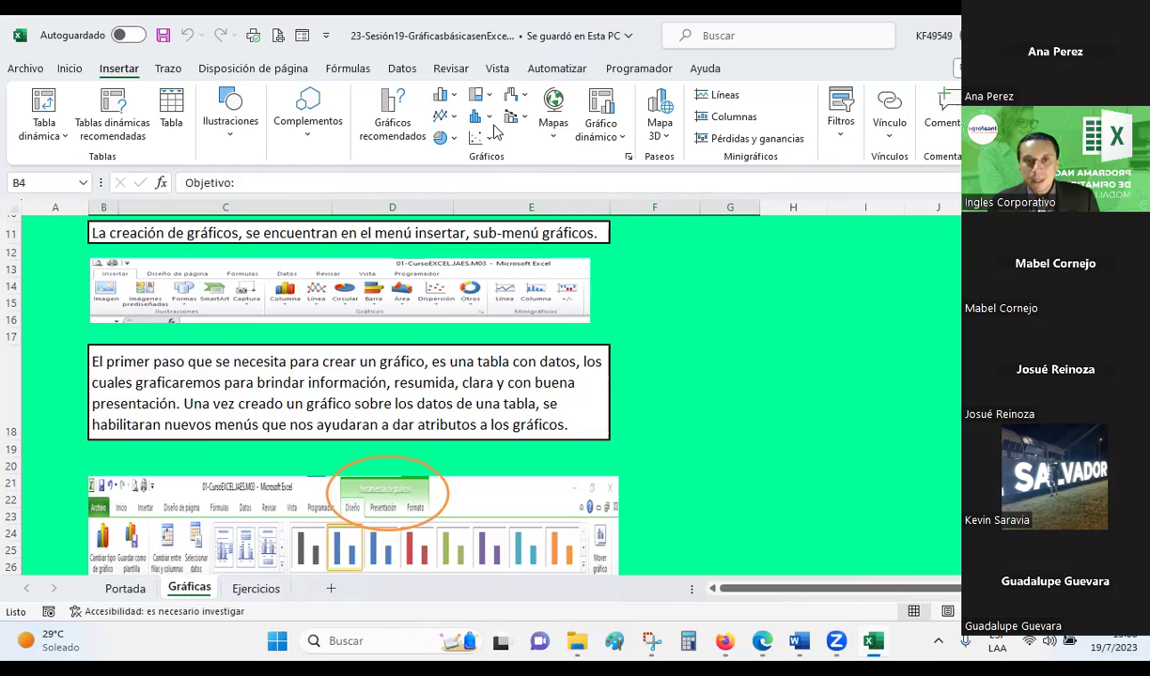
{"action": "left_click", "coordinate": [490, 136]}
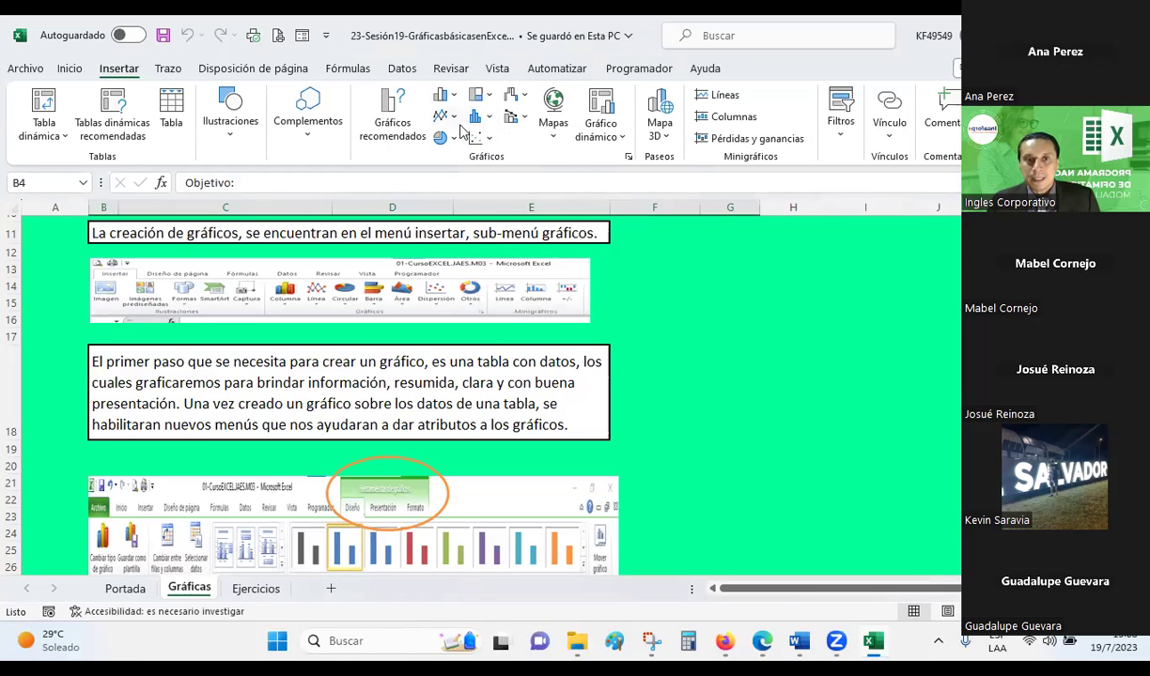
{"action": "left_click", "coordinate": [447, 117]}
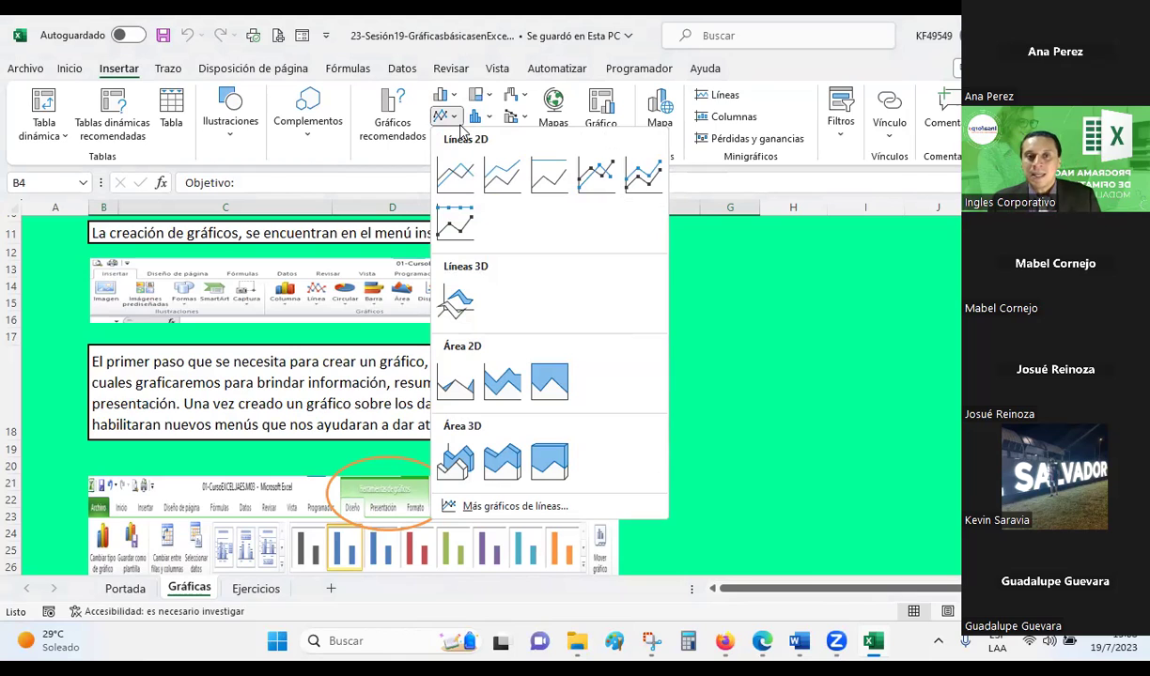
{"action": "left_click", "coordinate": [785, 388]}
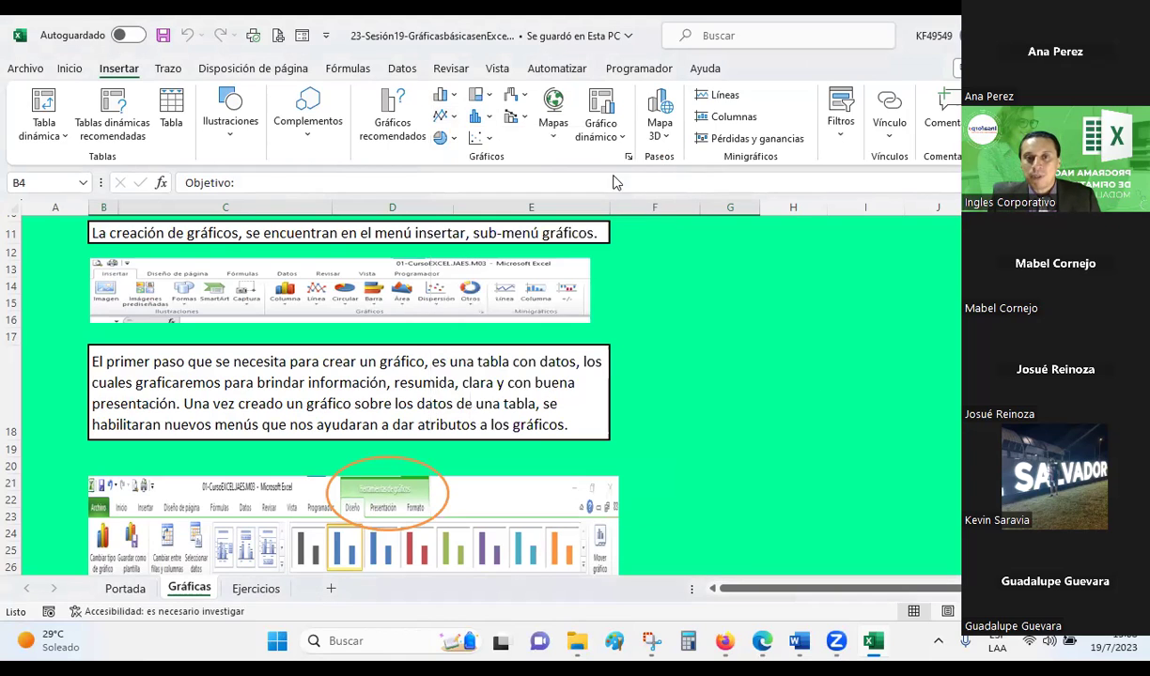
{"action": "left_click", "coordinate": [553, 115]}
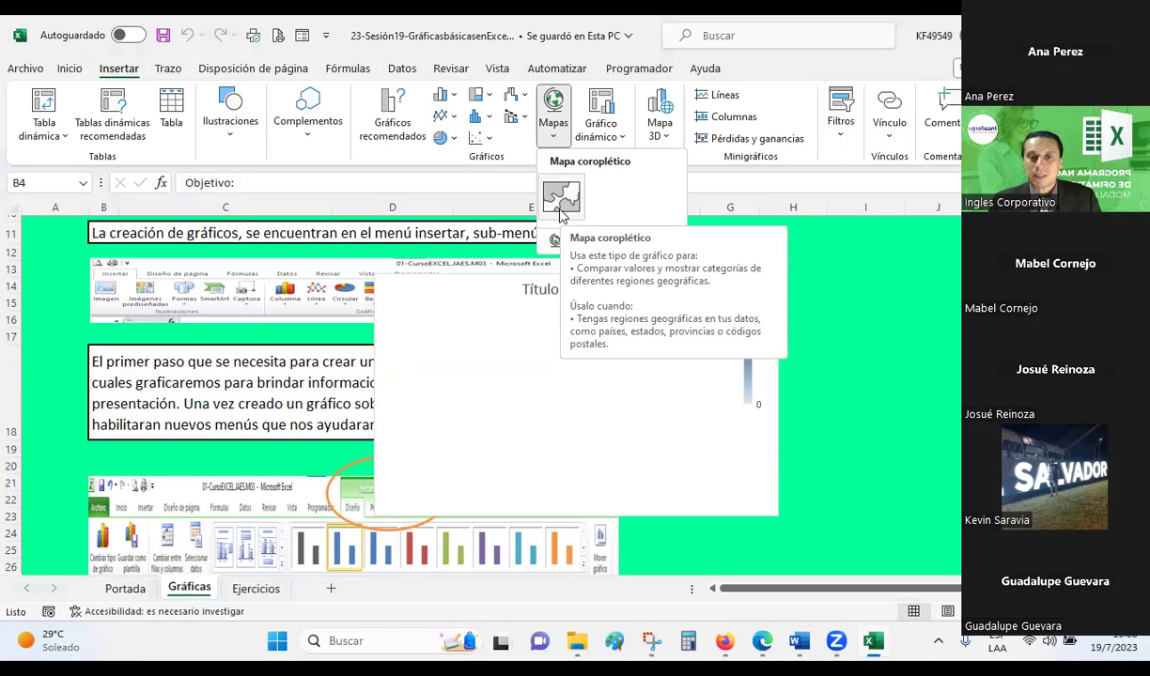
{"action": "left_click", "coordinate": [723, 230]}
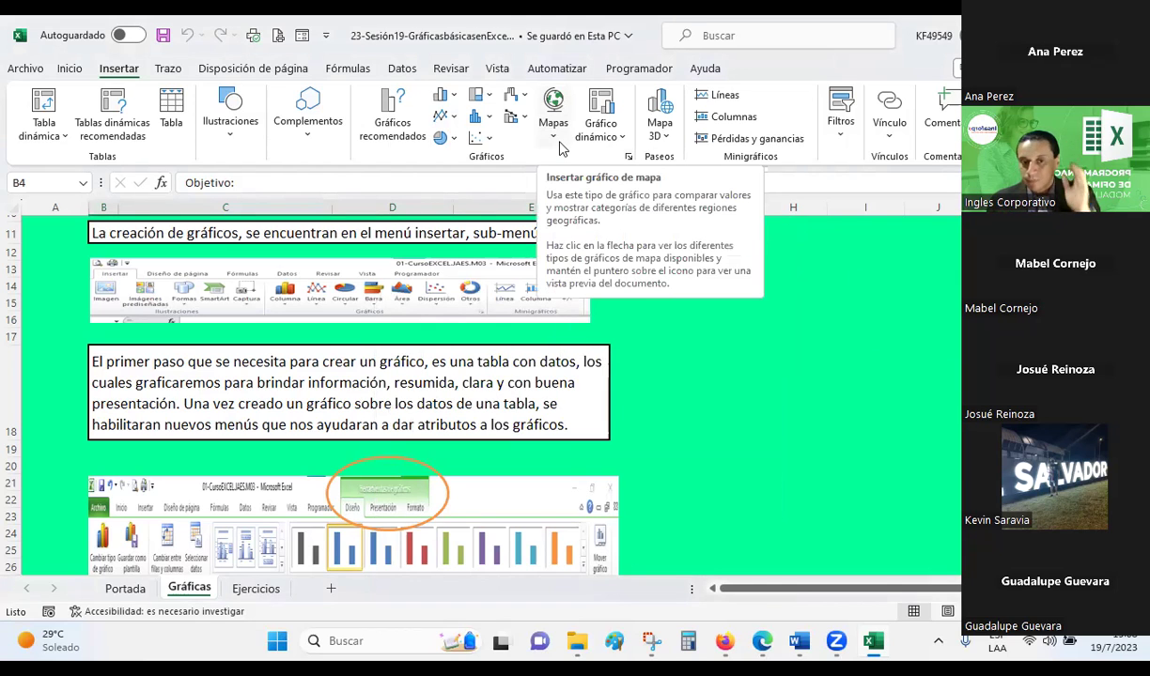
{"action": "left_click", "coordinate": [740, 381]}
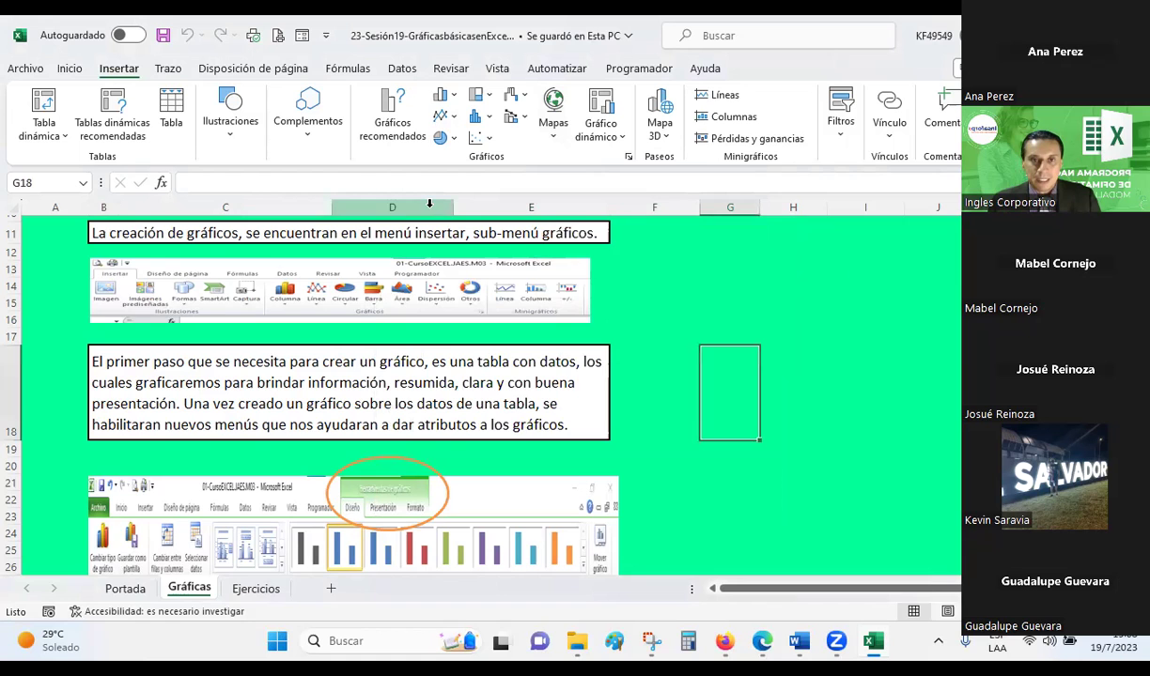
- Scroll further down the Gráficas sheet and preview the 3D Map options
{"action": "scroll", "coordinate": [429, 202], "scroll_direction": "down", "scroll_amount": 2}
{"action": "scroll", "coordinate": [429, 203], "scroll_direction": "down", "scroll_amount": 1}
{"action": "scroll", "coordinate": [429, 203], "scroll_direction": "down", "scroll_amount": 1}
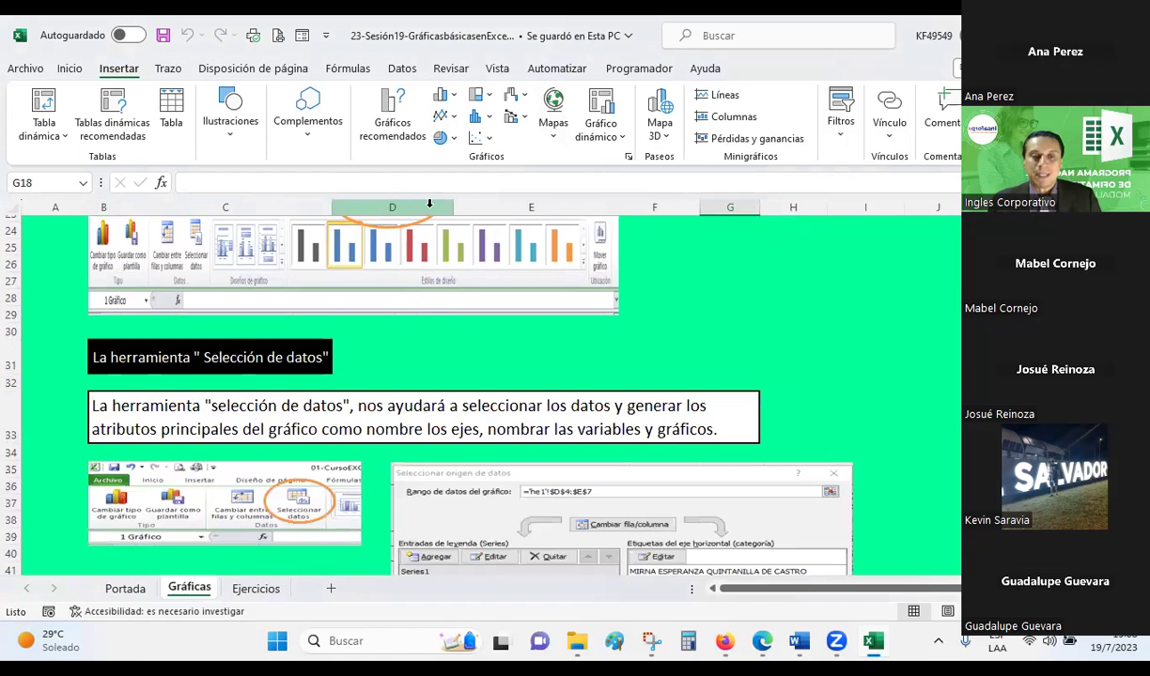
{"action": "scroll", "coordinate": [429, 203], "scroll_direction": "down", "scroll_amount": 2}
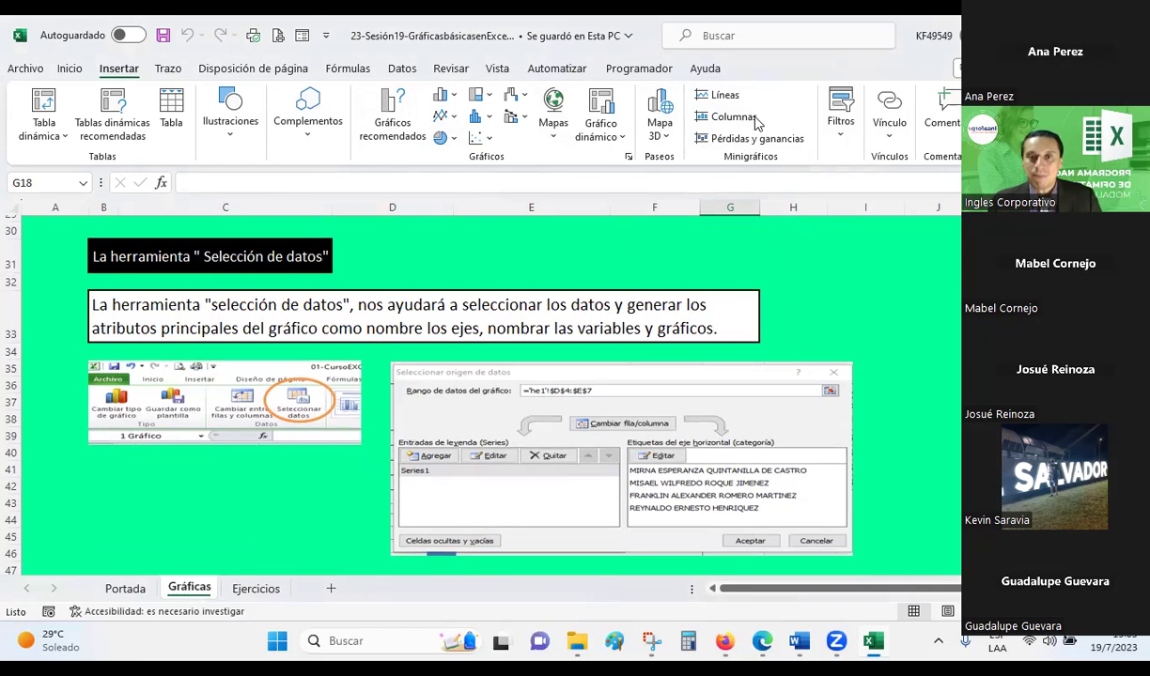
{"action": "left_click", "coordinate": [663, 139]}
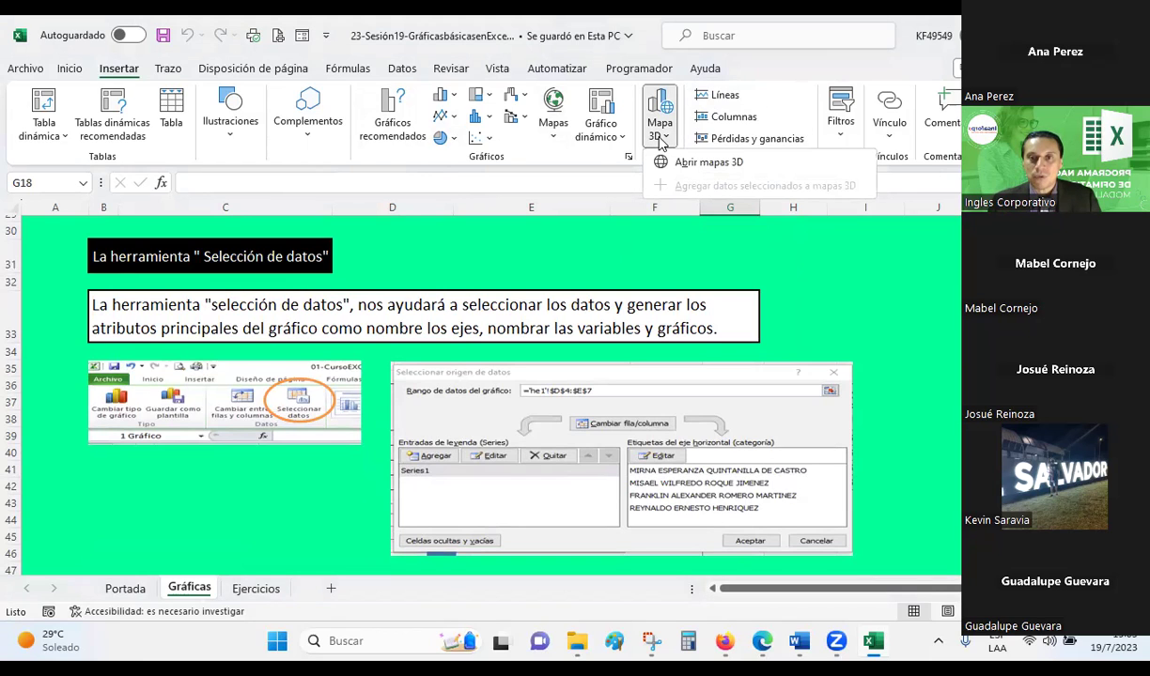
{"action": "left_click", "coordinate": [661, 137]}
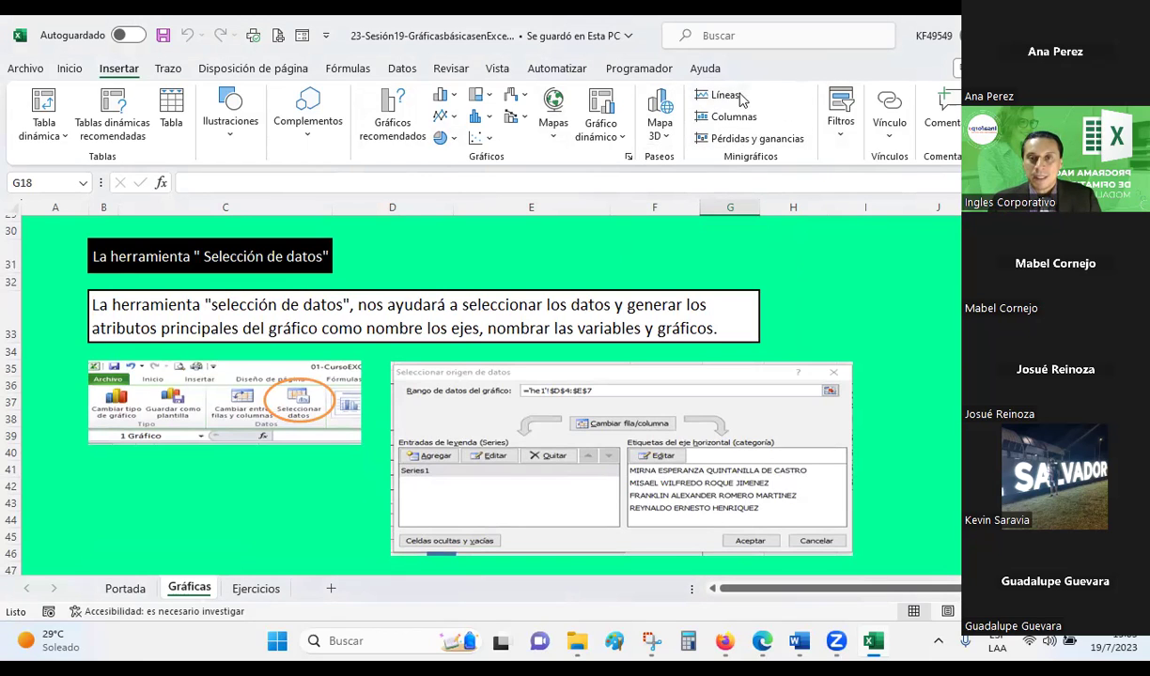
- Preview the column/bar, pivot chart, map and scatter chart dropdowns, closing each one
{"action": "left_click", "coordinate": [455, 98]}
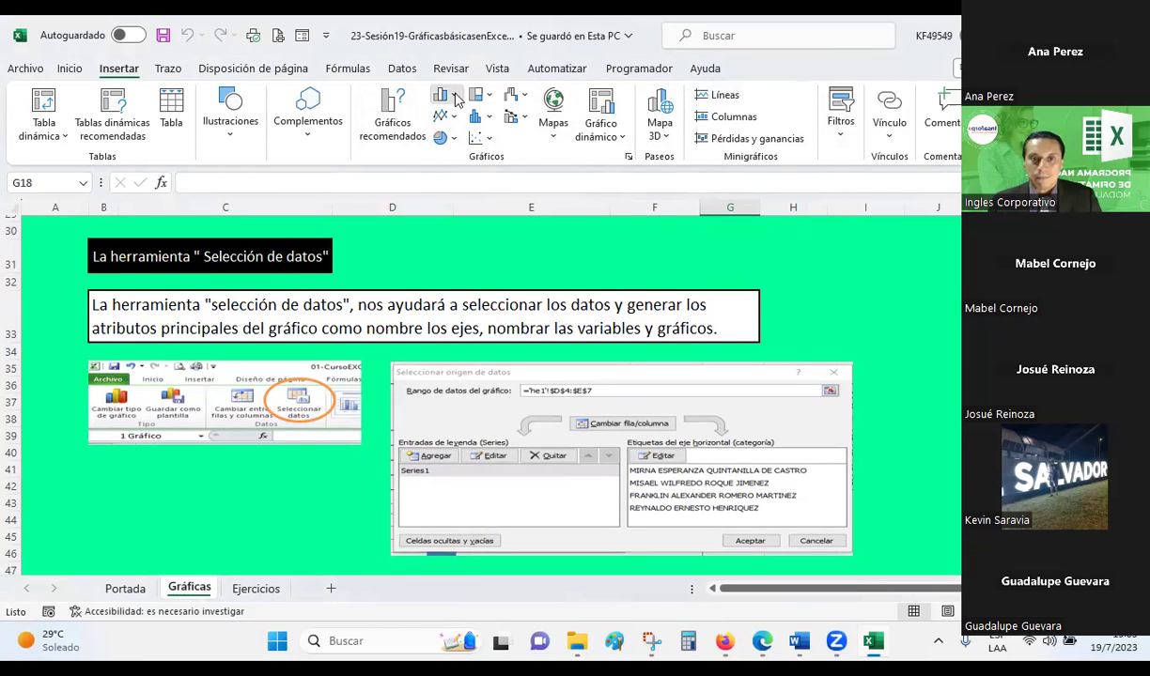
{"action": "left_click", "coordinate": [815, 262]}
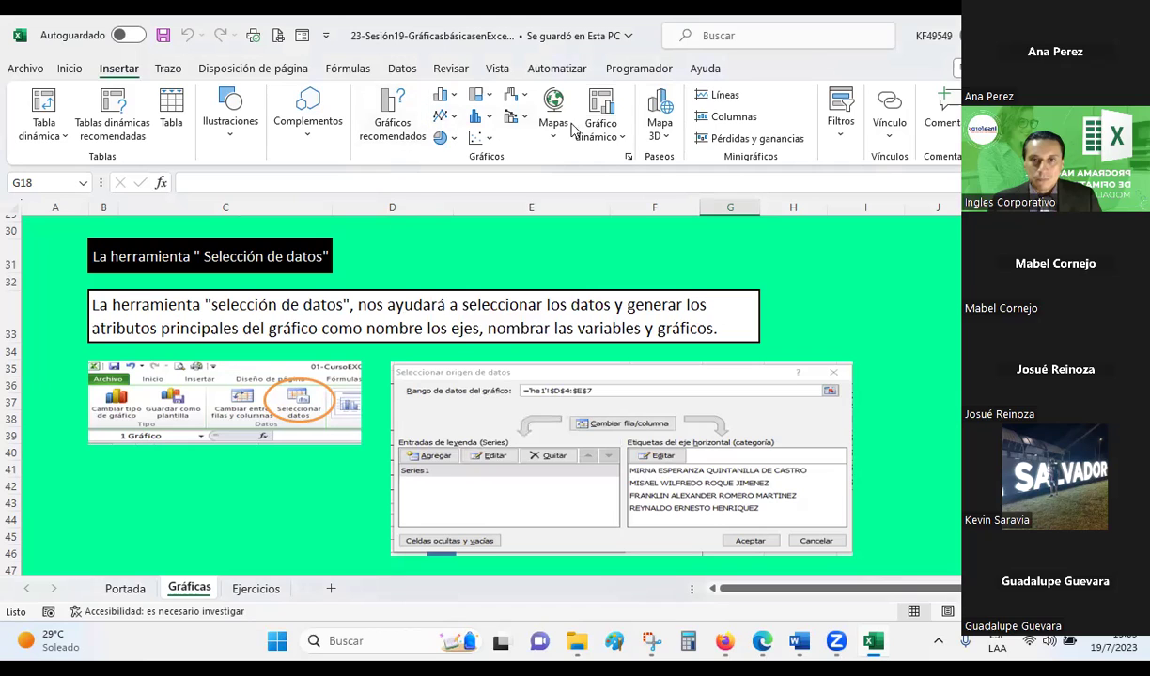
{"action": "left_click", "coordinate": [606, 132]}
{"action": "left_click", "coordinate": [622, 139]}
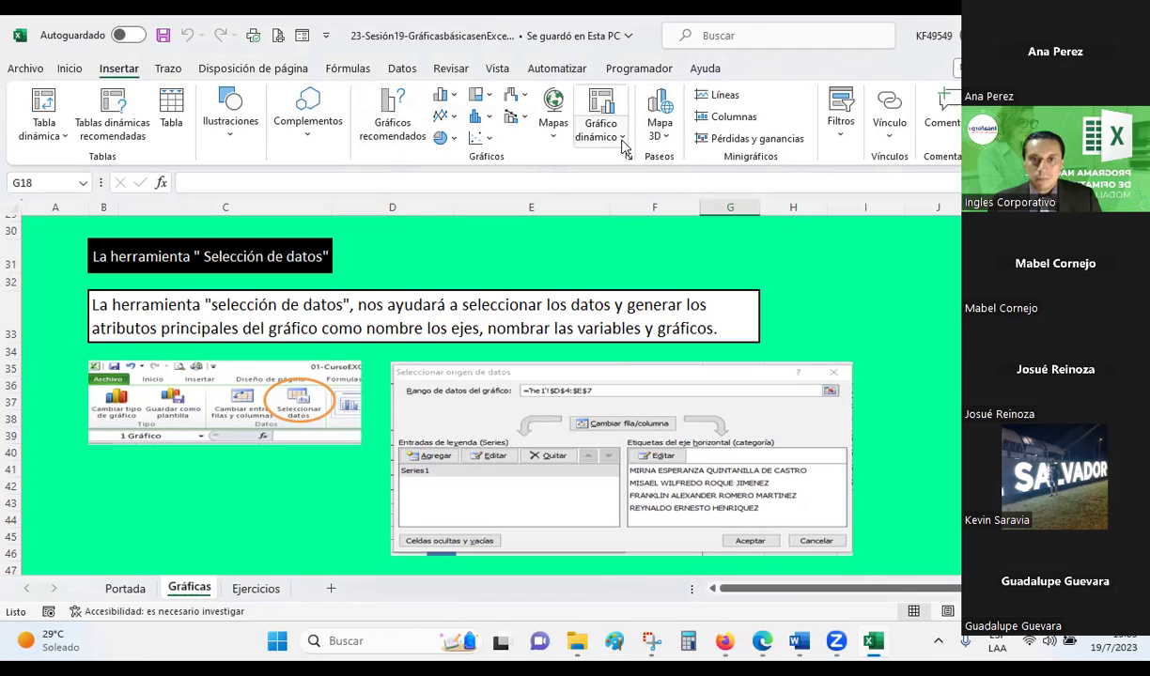
{"action": "left_click", "coordinate": [553, 130]}
{"action": "left_click", "coordinate": [483, 139]}
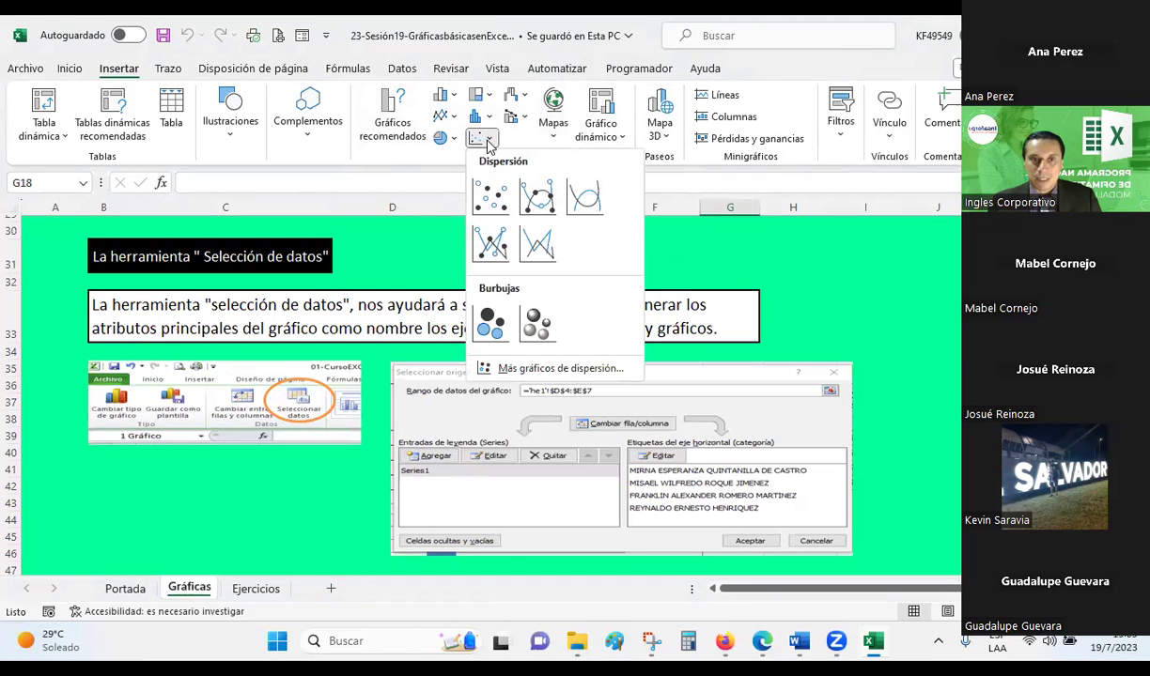
{"action": "left_click", "coordinate": [485, 140]}
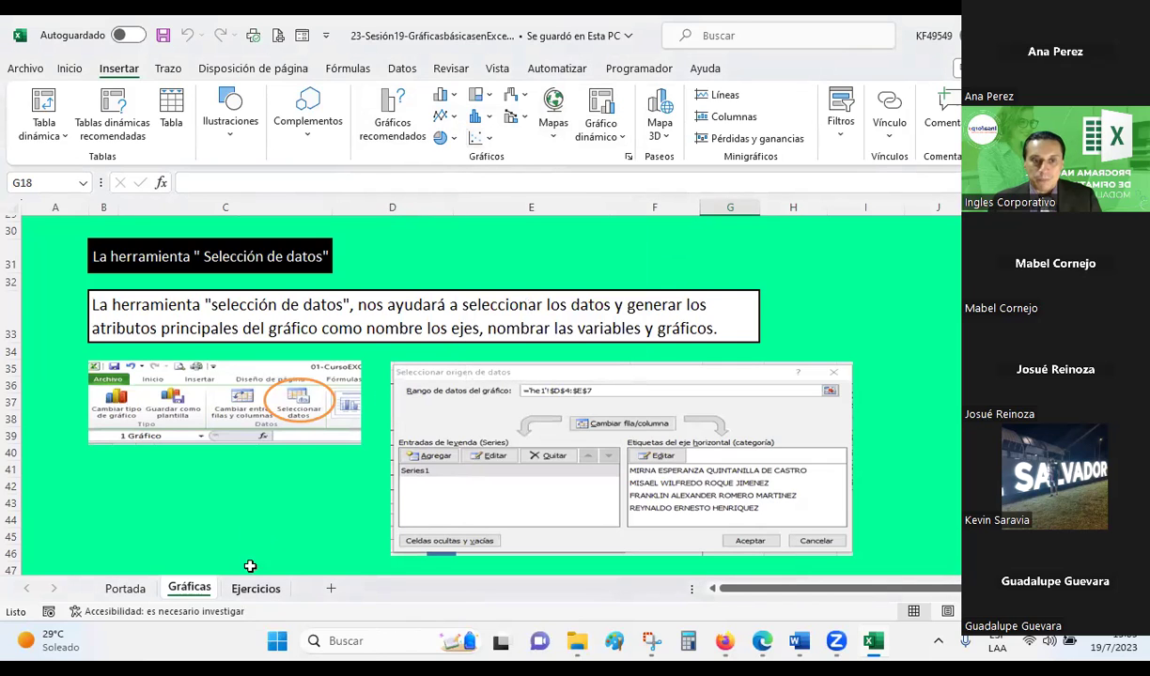
- On Ejercicios, insert a test clustered column chart of D7:D10 and F7:F10, then delete it
{"action": "left_click", "coordinate": [255, 588]}
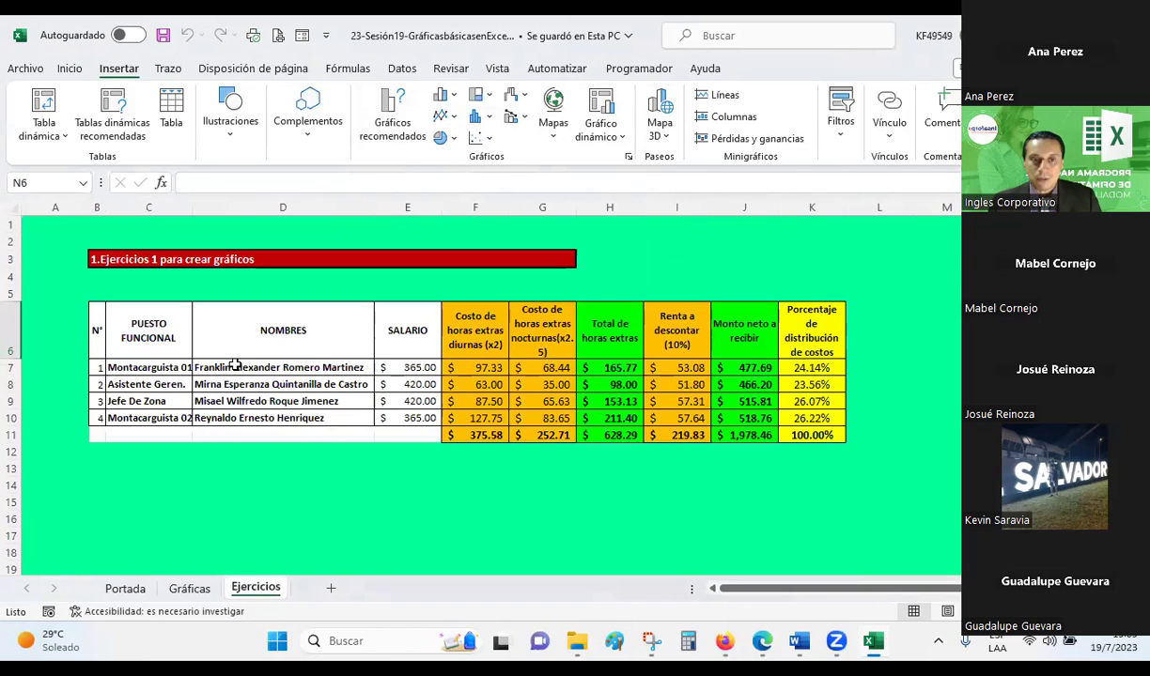
{"action": "left_click_drag", "start_coordinate": [231, 367], "coordinate": [242, 413]}
{"action": "left_click_drag", "start_coordinate": [474, 367], "coordinate": [481, 423], "text": "ctrl"}
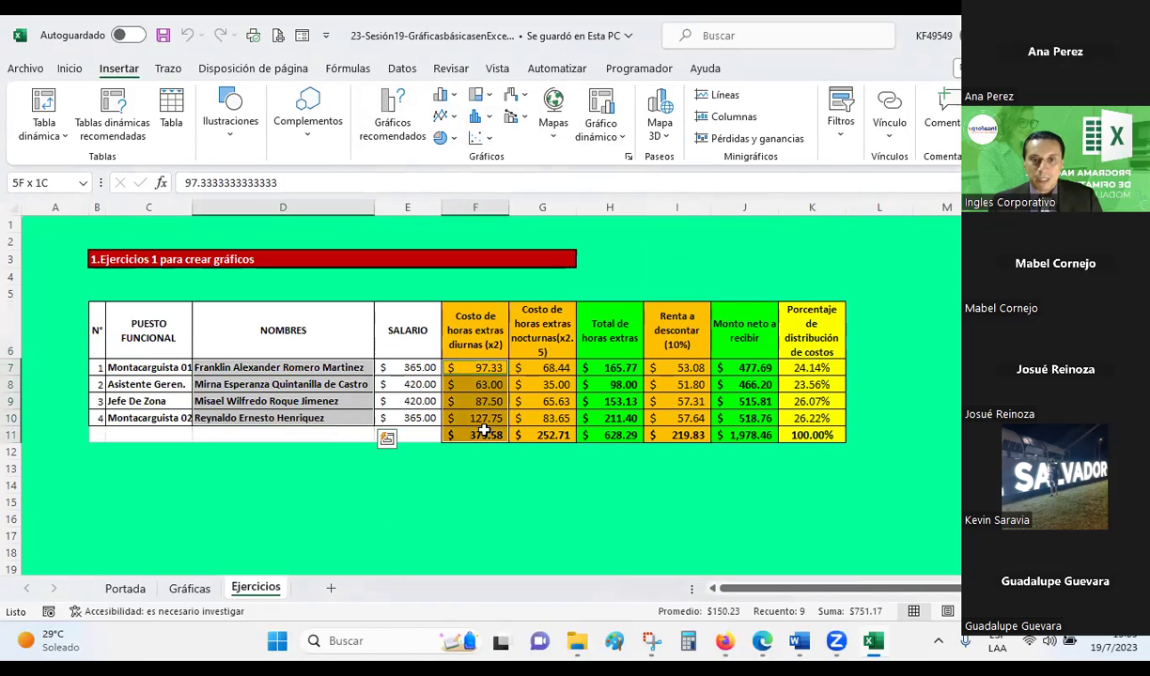
{"action": "left_click", "coordinate": [442, 95]}
{"action": "left_click", "coordinate": [459, 153]}
{"action": "scroll", "coordinate": [637, 277], "scroll_direction": "down", "scroll_amount": 1}
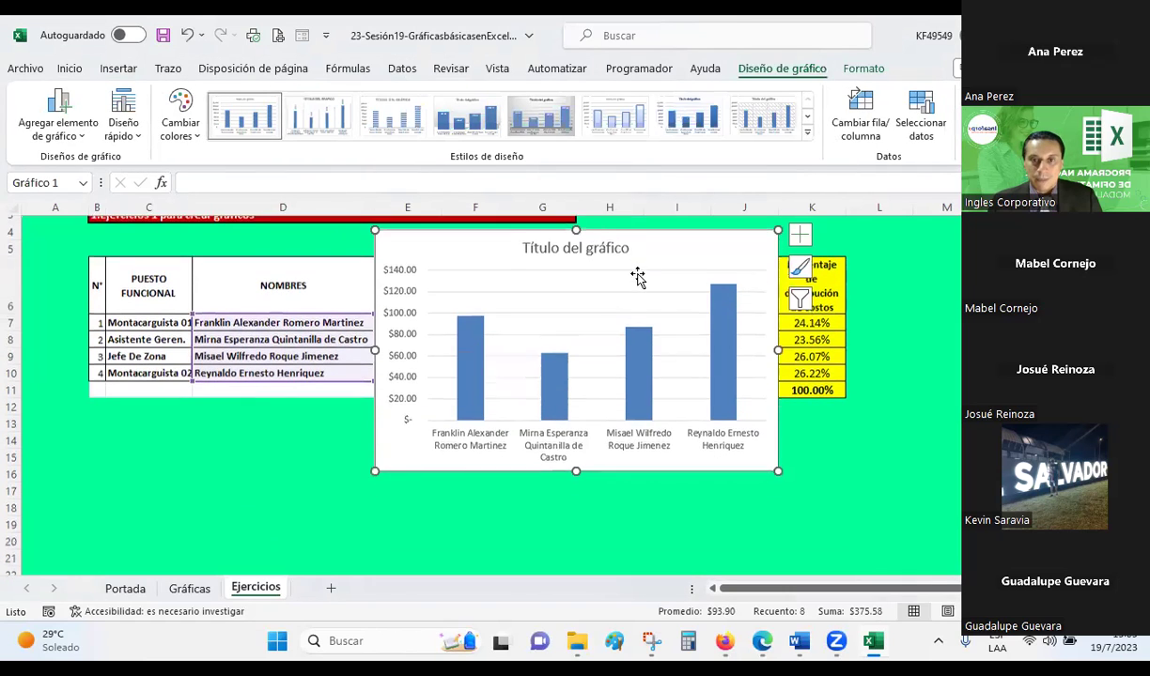
{"action": "mouse_move", "coordinate": [646, 246]}
{"action": "left_mouse_down"}
{"action": "mouse_move", "coordinate": [543, 422]}
{"action": "mouse_move", "coordinate": [457, 448]}
{"action": "left_mouse_up"}
{"action": "scroll", "coordinate": [540, 366], "scroll_direction": "down", "scroll_amount": 1}
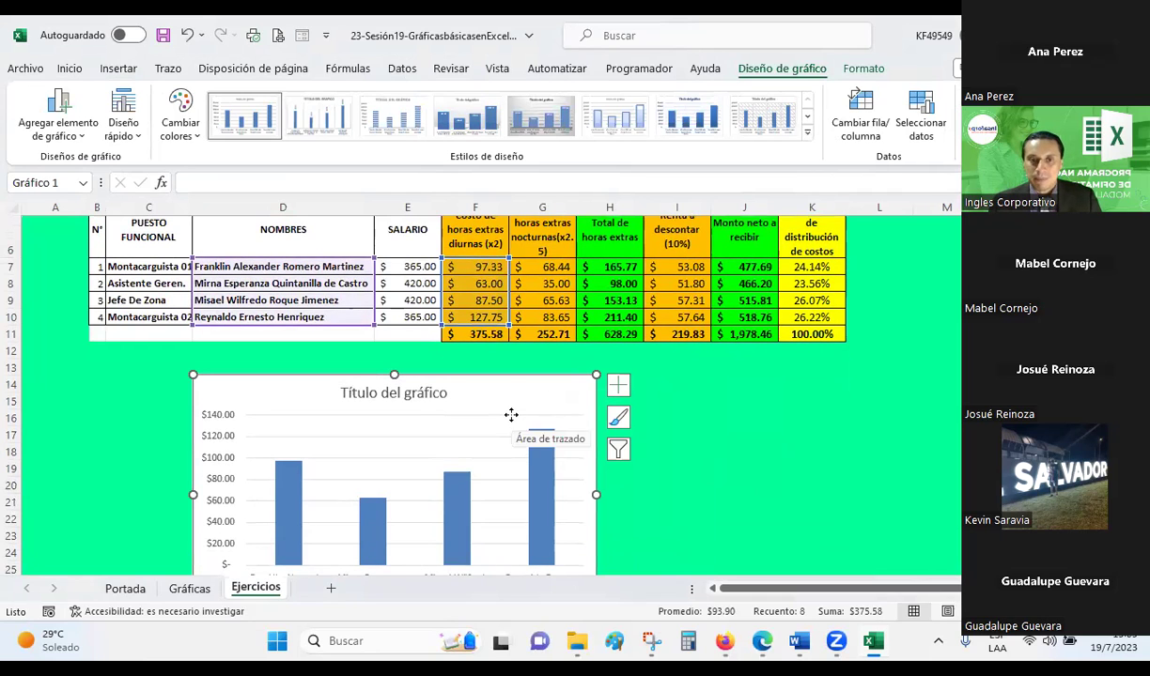
{"action": "key", "text": "Delete"}
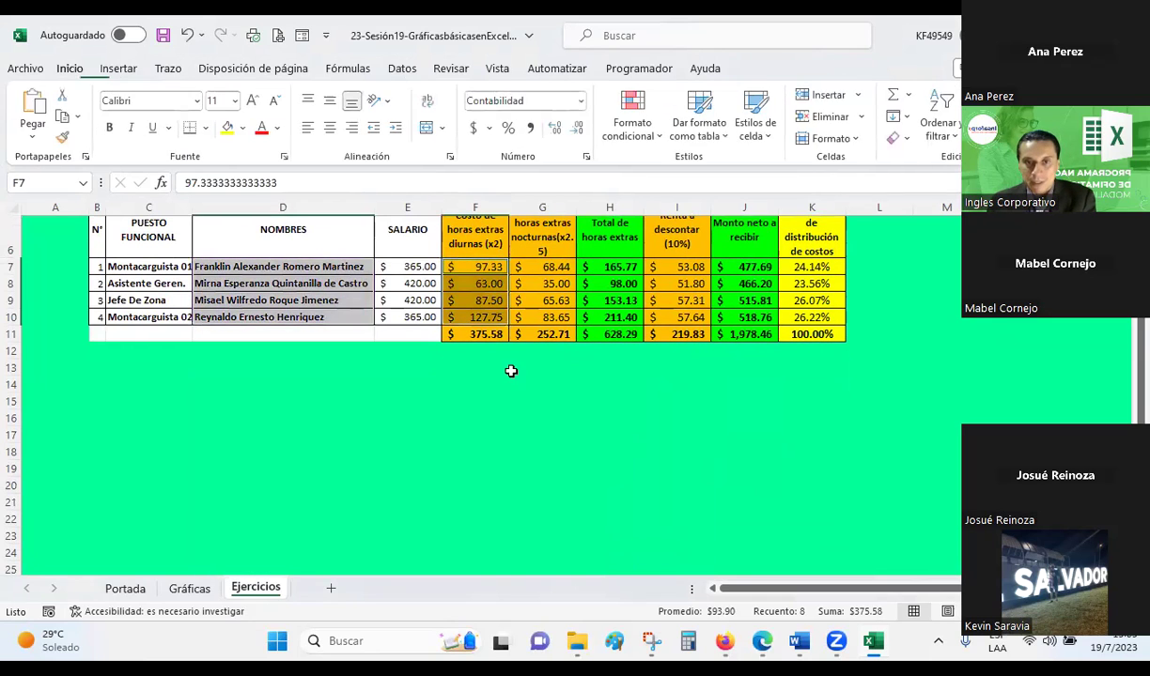
- Insert an empty clustered column chart below the salary table and open Seleccionar datos
{"action": "left_click", "coordinate": [470, 385]}
{"action": "left_click", "coordinate": [118, 68]}
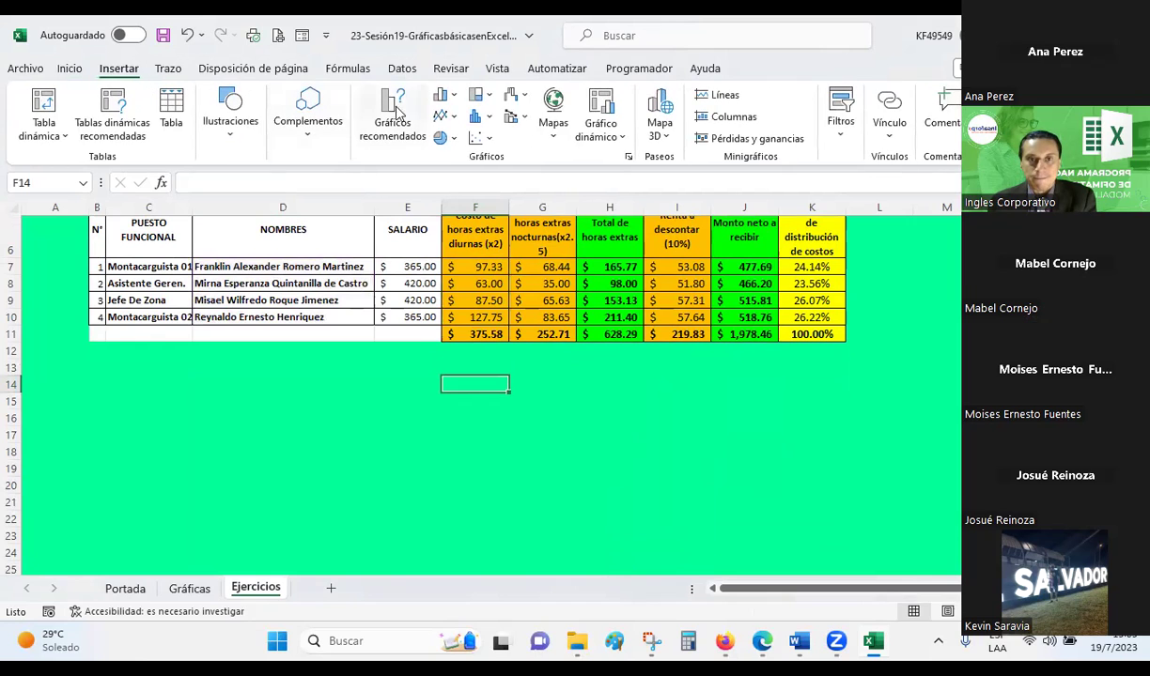
{"action": "left_click", "coordinate": [442, 95]}
{"action": "left_click", "coordinate": [455, 173]}
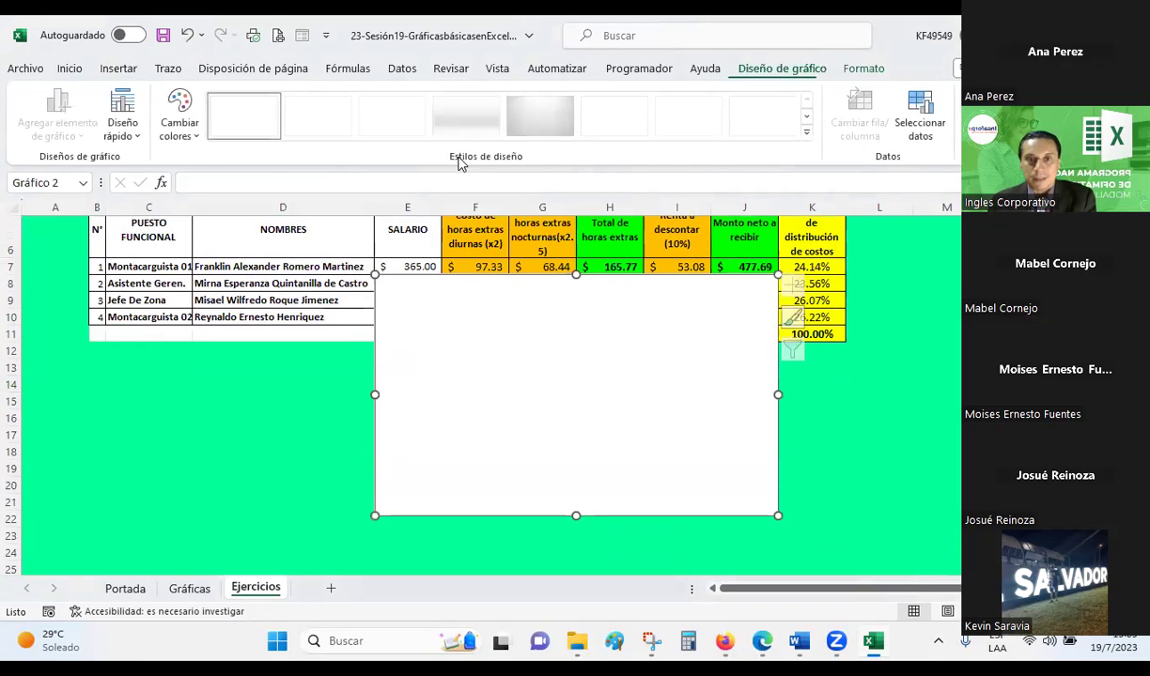
{"action": "left_click_drag", "start_coordinate": [477, 290], "coordinate": [361, 405]}
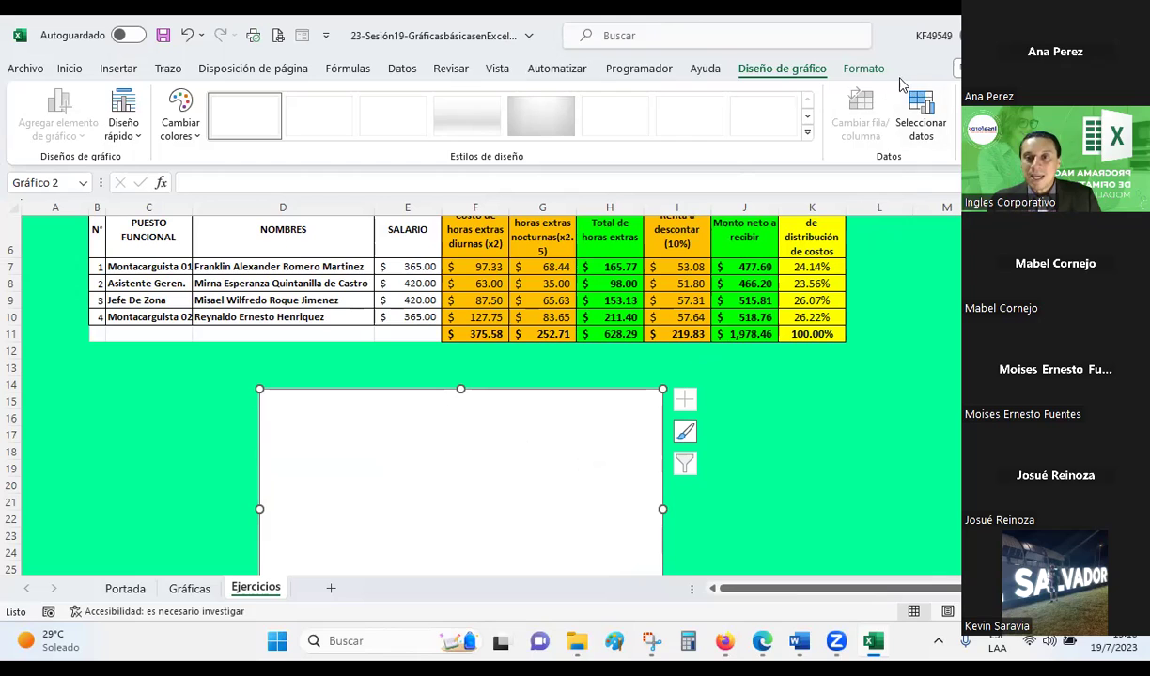
{"action": "left_click_drag", "start_coordinate": [916, 588], "coordinate": [877, 445]}
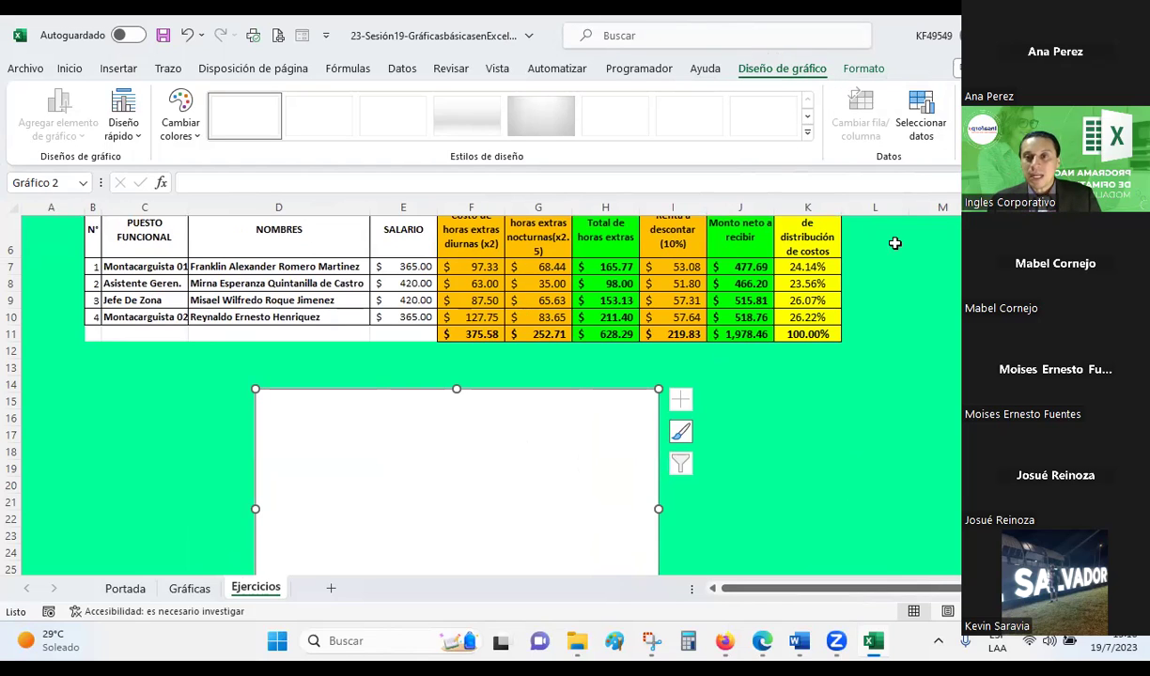
{"action": "left_click", "coordinate": [922, 128]}
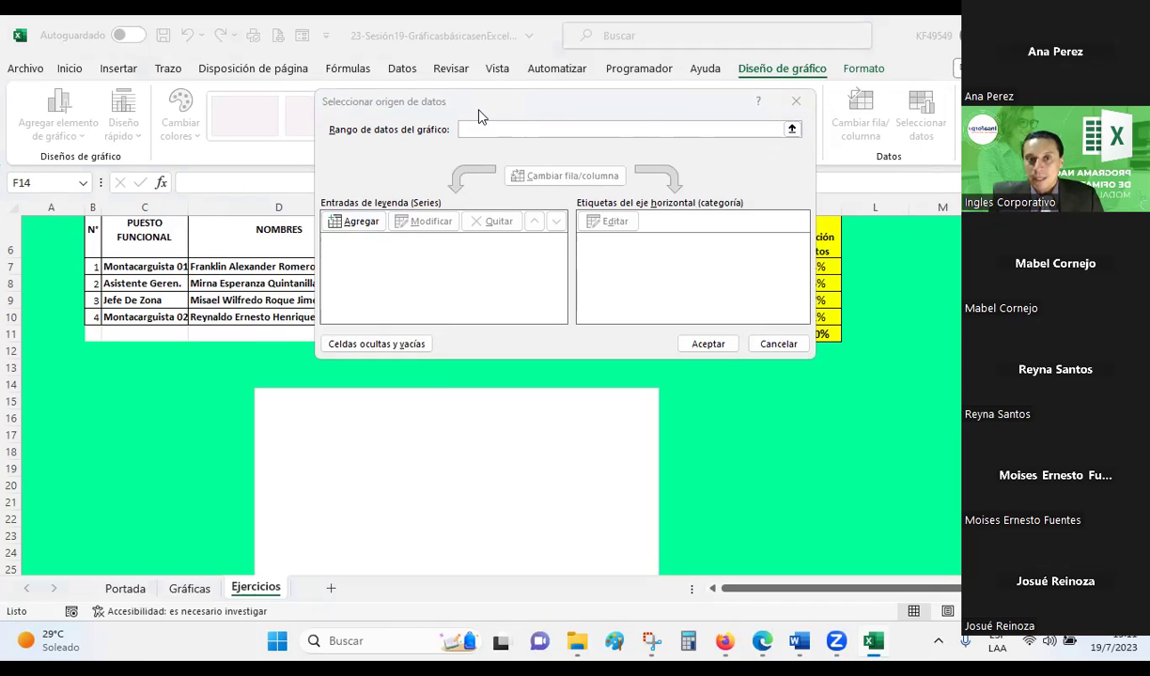
- Add a new series to the blank chart from the Seleccionar origen de datos dialog
{"action": "left_click_drag", "start_coordinate": [434, 111], "coordinate": [407, 132]}
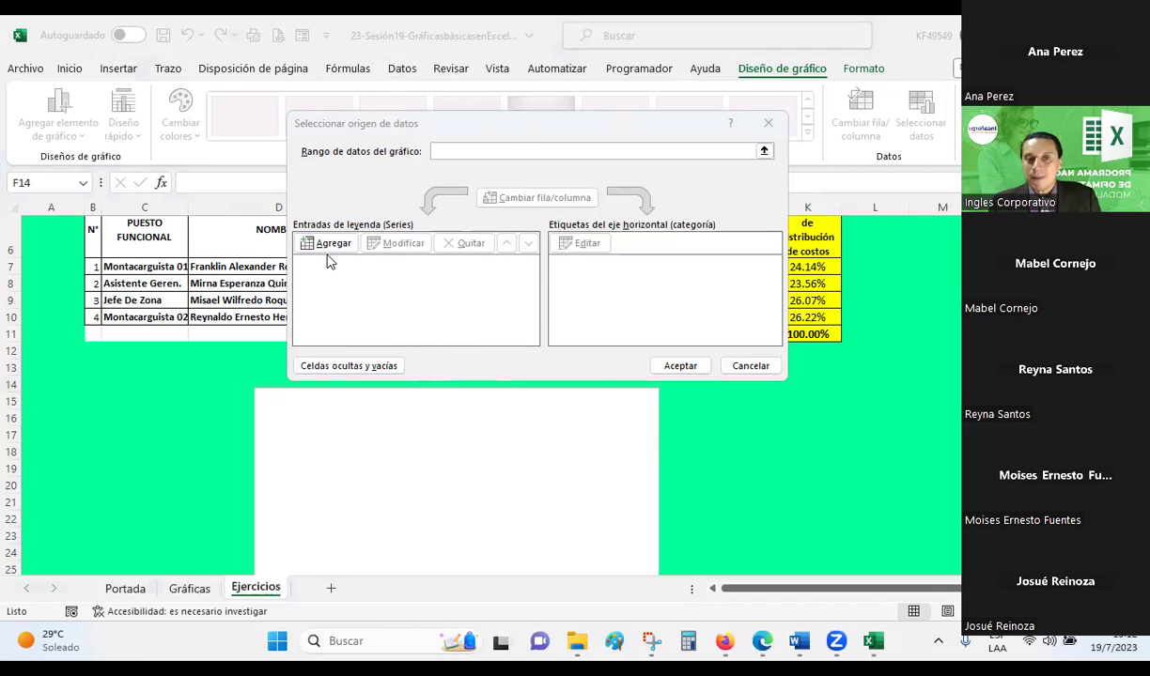
{"action": "left_click", "coordinate": [680, 365]}
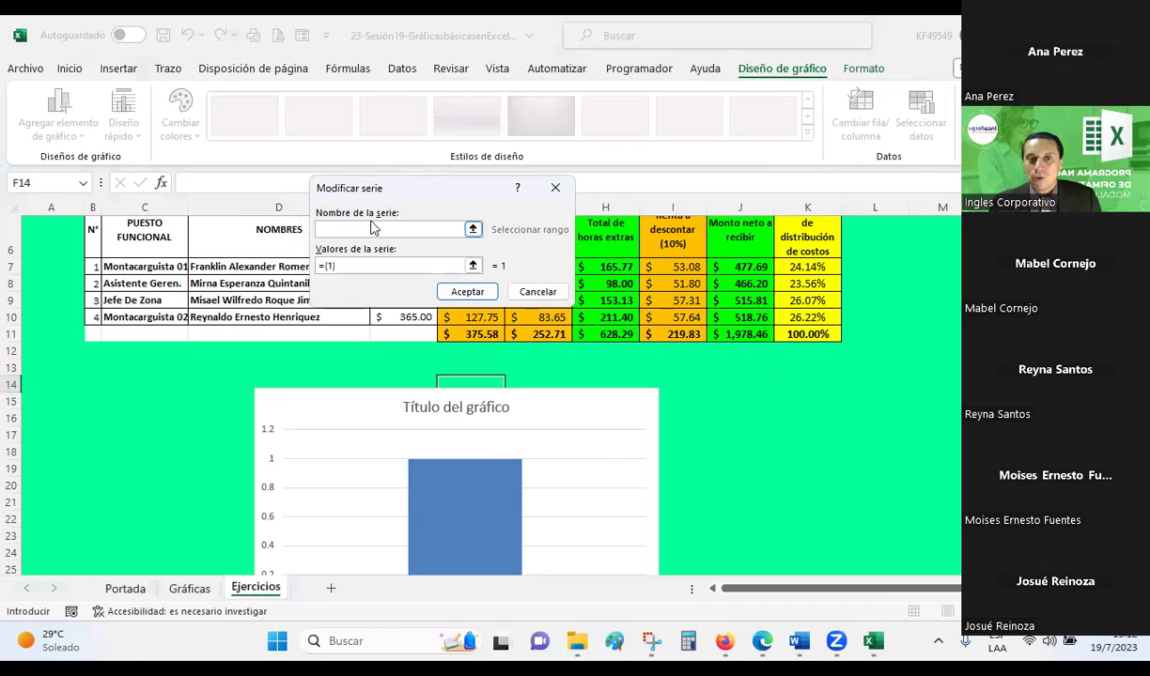
- Set the series name to cell C6 on Ejercicios, making the title PUESTO FUNCIONAL
{"action": "mouse_move", "coordinate": [365, 187]}
{"action": "left_mouse_down"}
{"action": "mouse_move", "coordinate": [420, 212]}
{"action": "mouse_move", "coordinate": [607, 255]}
{"action": "left_mouse_up"}
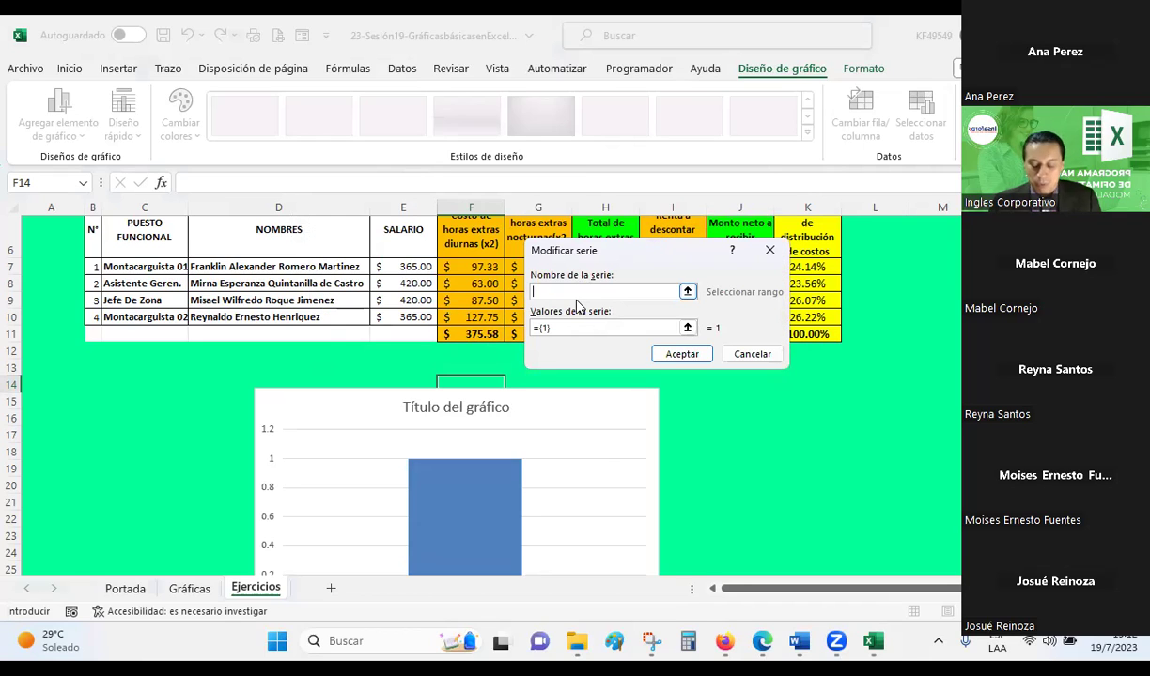
{"action": "type", "text": "Nombre d"}
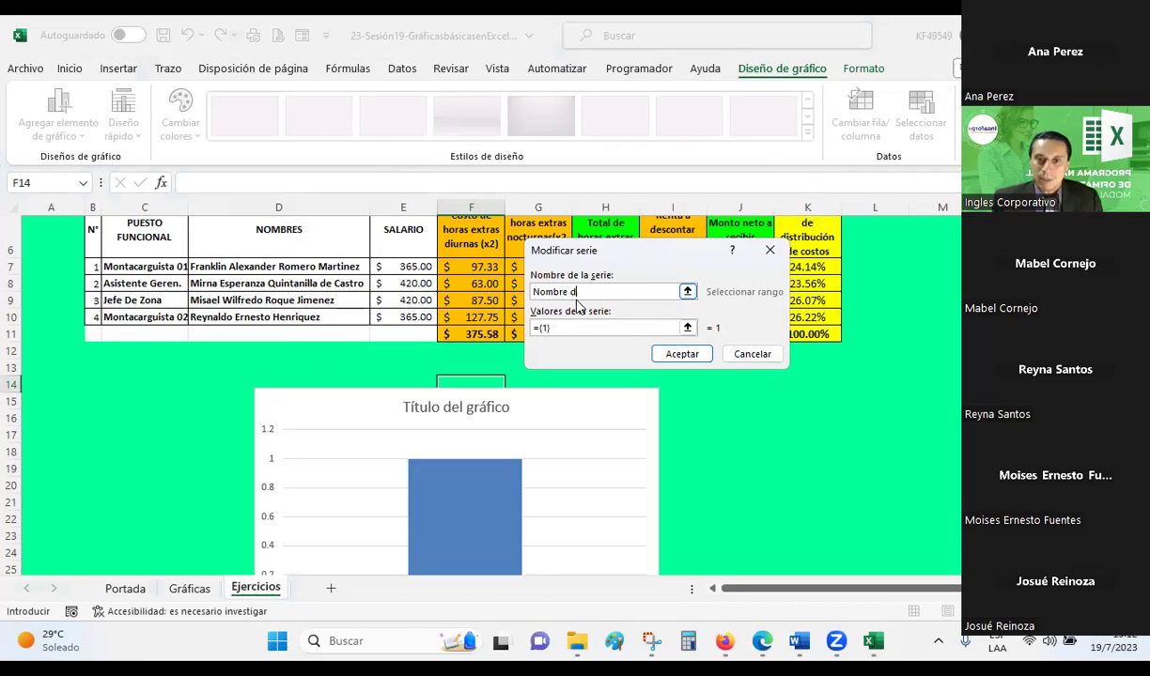
{"action": "key", "text": "BackSpace"}
{"action": "key", "text": "BackSpace"}
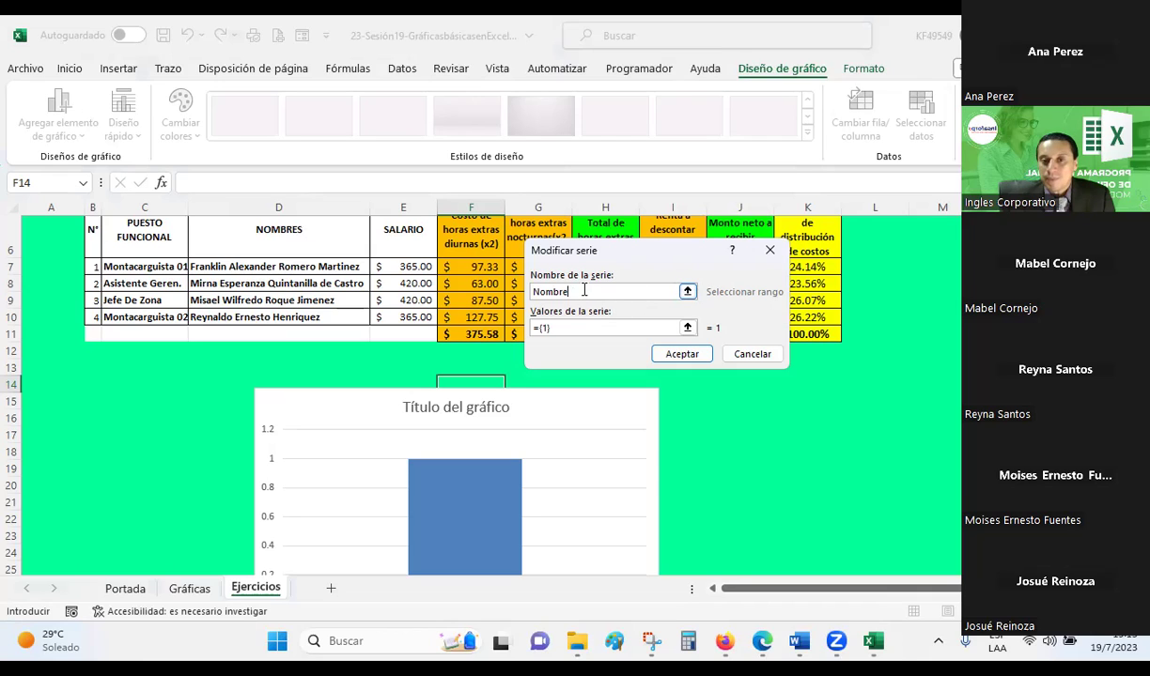
{"action": "key", "text": "BackSpace"}
{"action": "key", "text": "BackSpace"}
{"action": "key", "text": "BackSpace"}
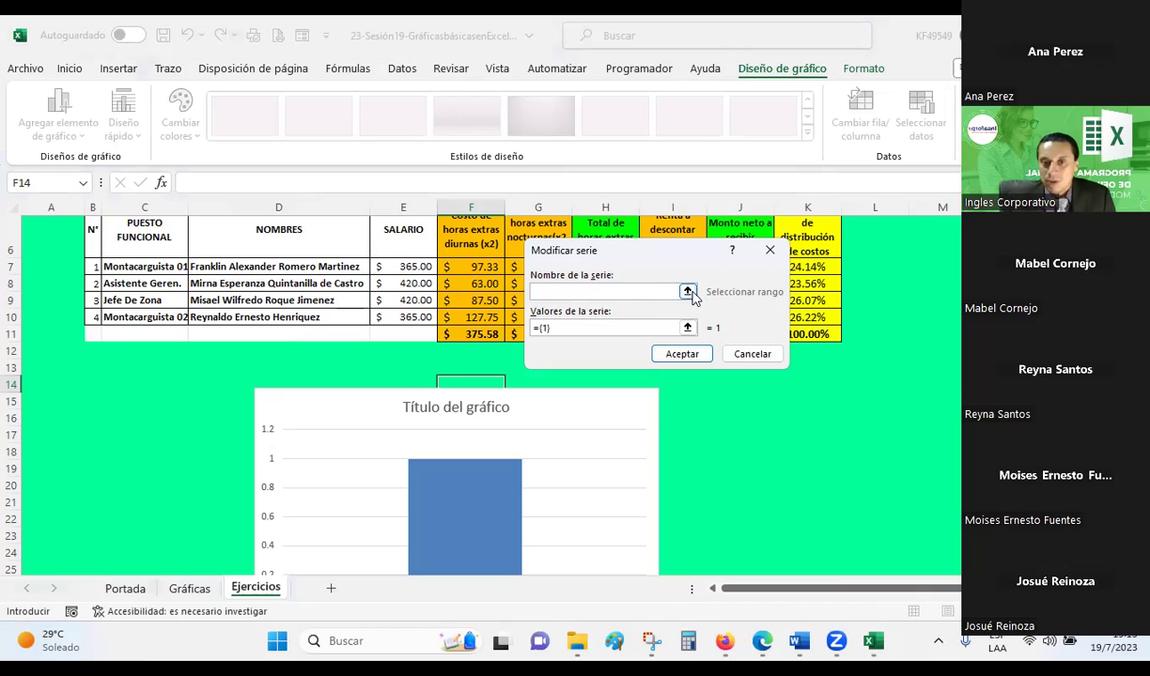
{"action": "left_click", "coordinate": [687, 291]}
{"action": "scroll", "coordinate": [226, 333], "scroll_direction": "up", "scroll_amount": 1}
{"action": "left_click", "coordinate": [145, 287]}
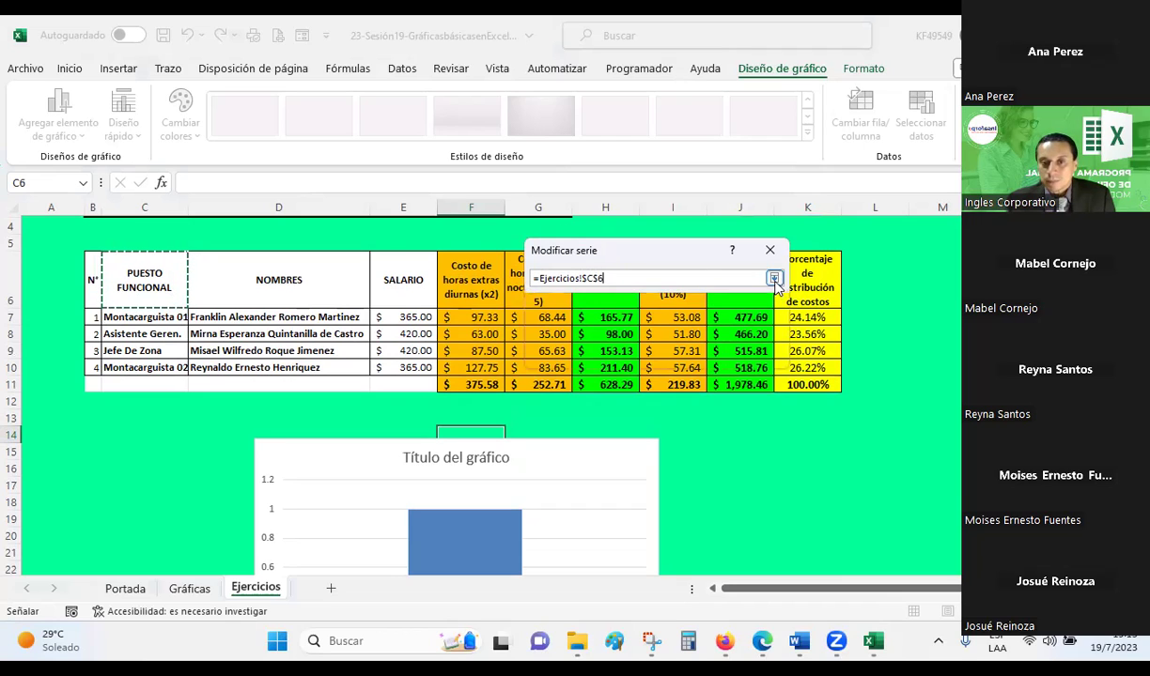
{"action": "left_click", "coordinate": [774, 279]}
{"action": "left_click", "coordinate": [560, 323]}
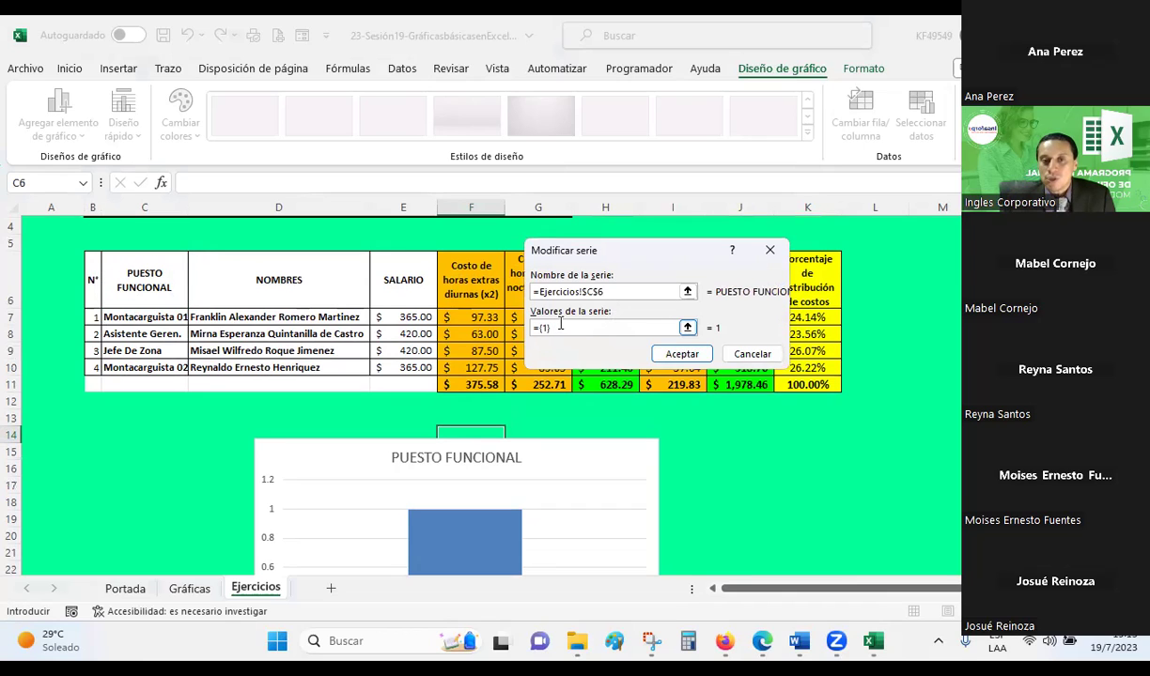
- Replace the placeholder series values with C7:C10 and confirm the PUESTO FUNCIONAL series
{"action": "left_click_drag", "start_coordinate": [594, 253], "coordinate": [730, 394]}
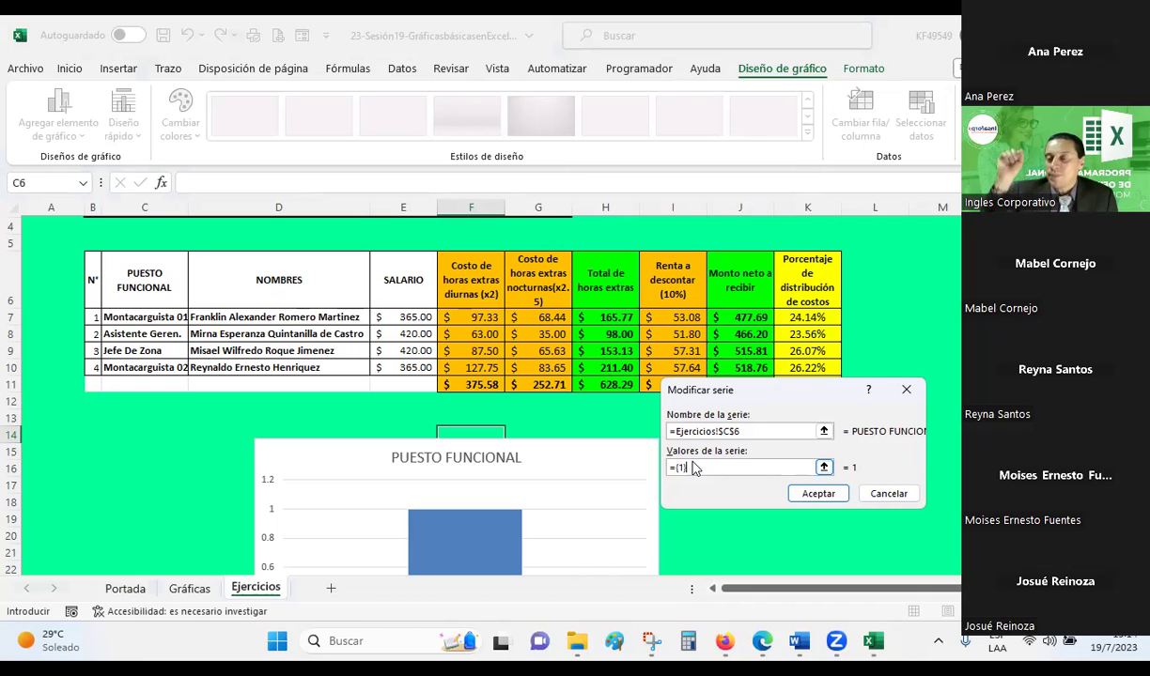
{"action": "left_click", "coordinate": [698, 466]}
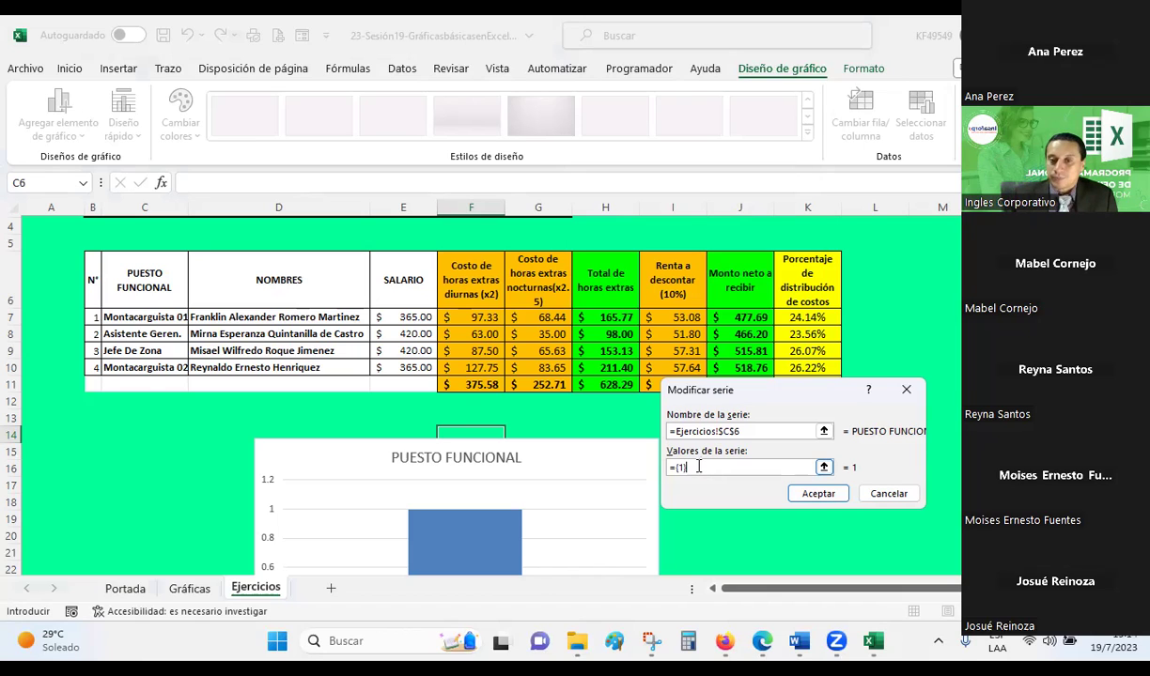
{"action": "left_click", "coordinate": [665, 466]}
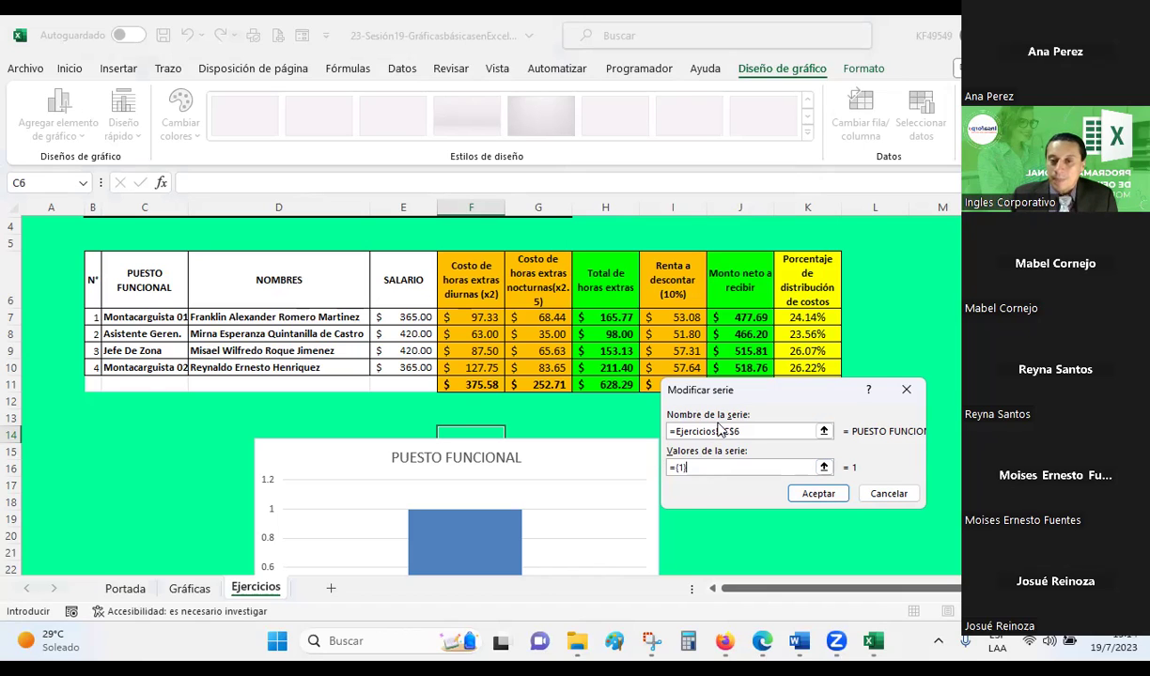
{"action": "left_click_drag", "start_coordinate": [724, 393], "coordinate": [589, 385]}
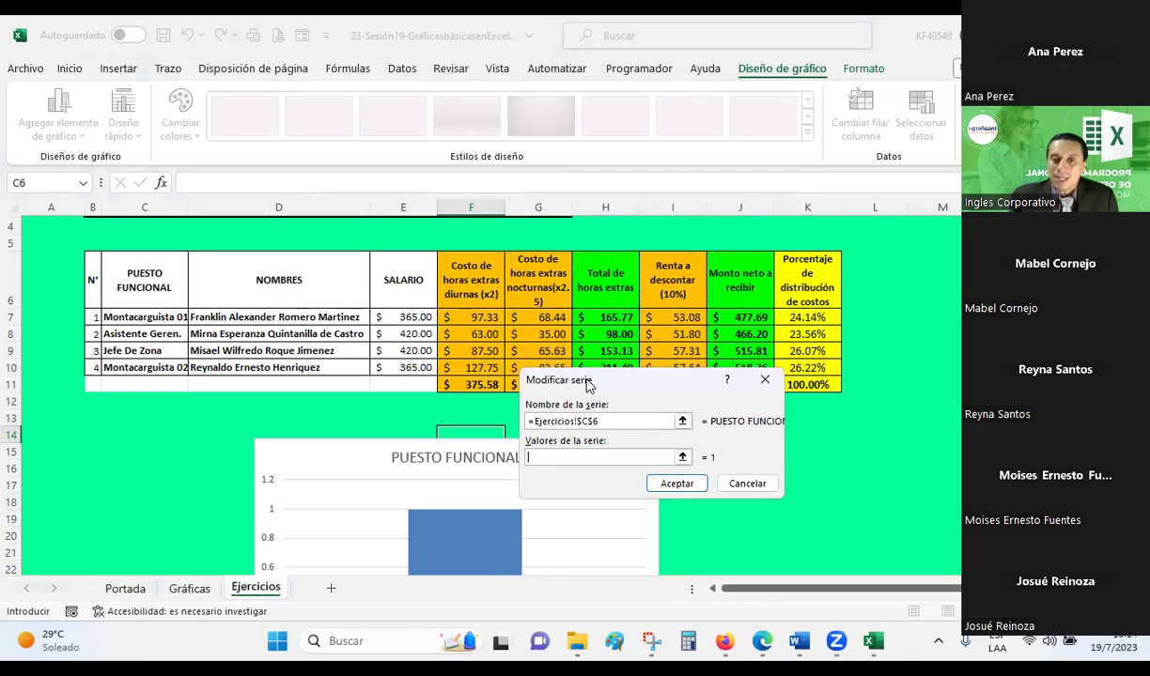
{"action": "key", "text": "BackSpace"}
{"action": "key", "text": "BackSpace"}
{"action": "key", "text": "BackSpace"}
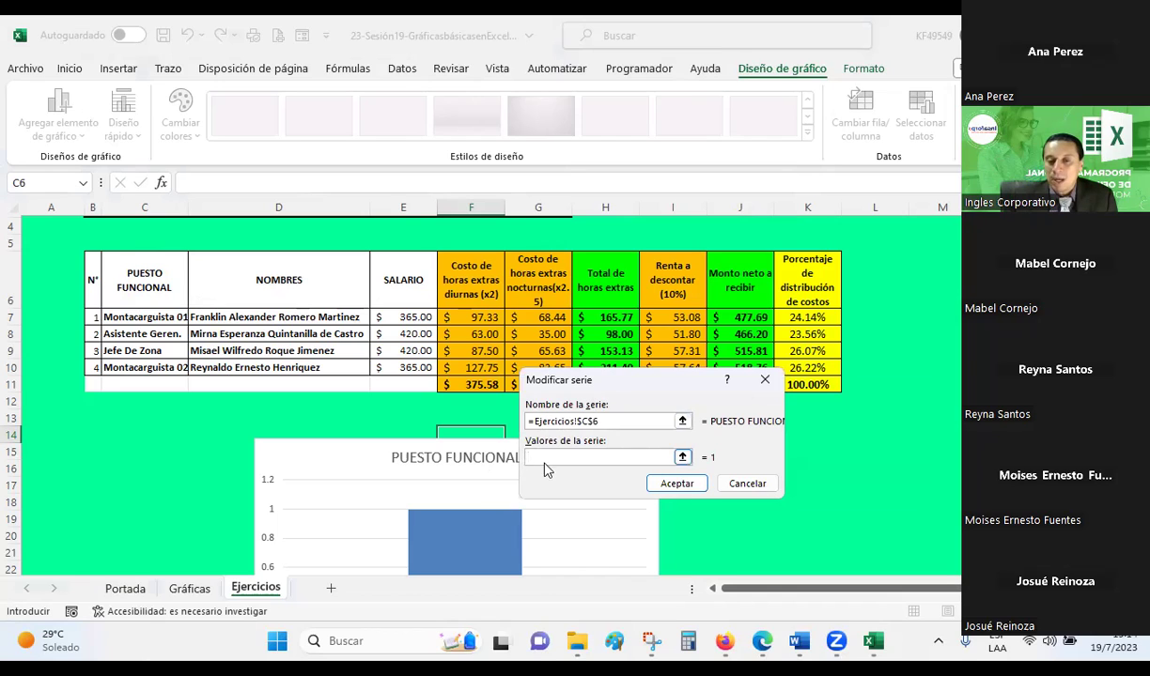
{"action": "left_click", "coordinate": [683, 457]}
{"action": "left_click_drag", "start_coordinate": [108, 316], "coordinate": [110, 367]}
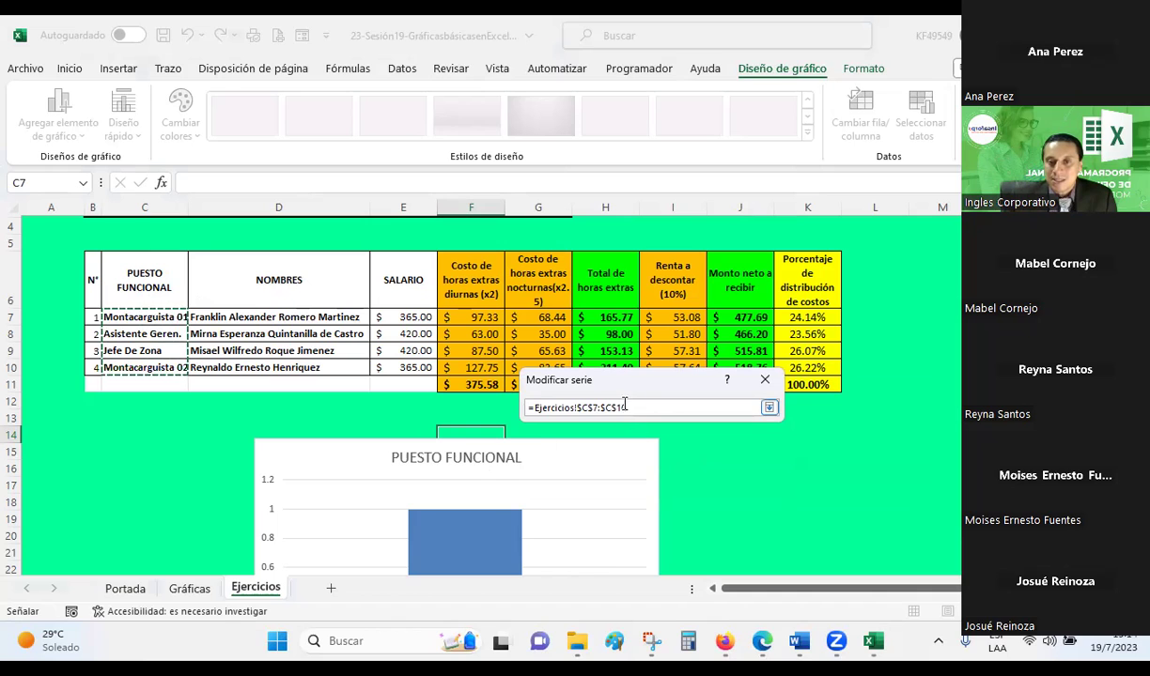
{"action": "left_click", "coordinate": [768, 408]}
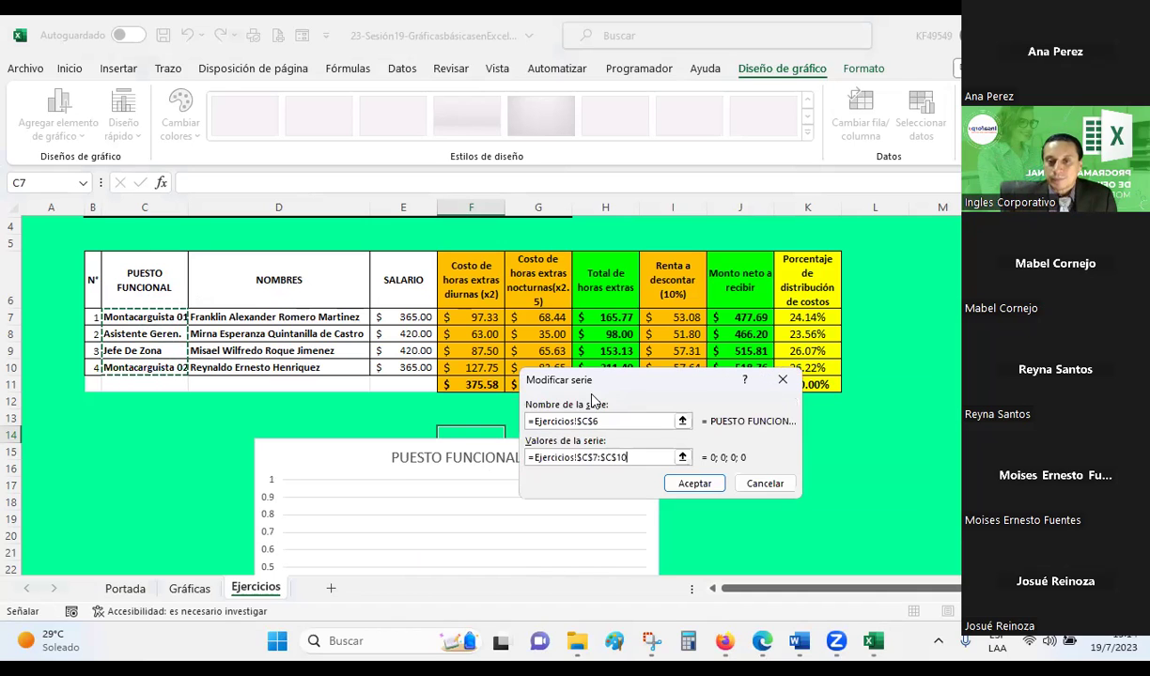
{"action": "scroll", "coordinate": [443, 409], "scroll_direction": "down", "scroll_amount": 2}
{"action": "scroll", "coordinate": [443, 409], "scroll_direction": "down", "scroll_amount": 1}
{"action": "scroll", "coordinate": [444, 409], "scroll_direction": "down", "scroll_amount": 1}
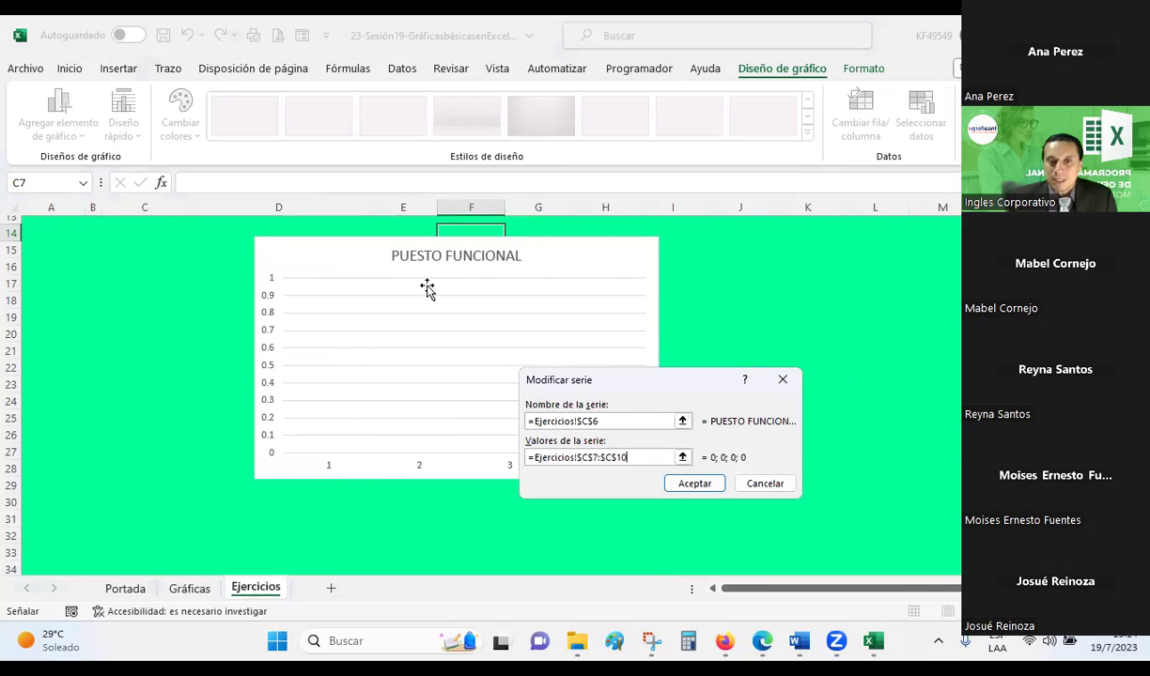
{"action": "left_click", "coordinate": [691, 482]}
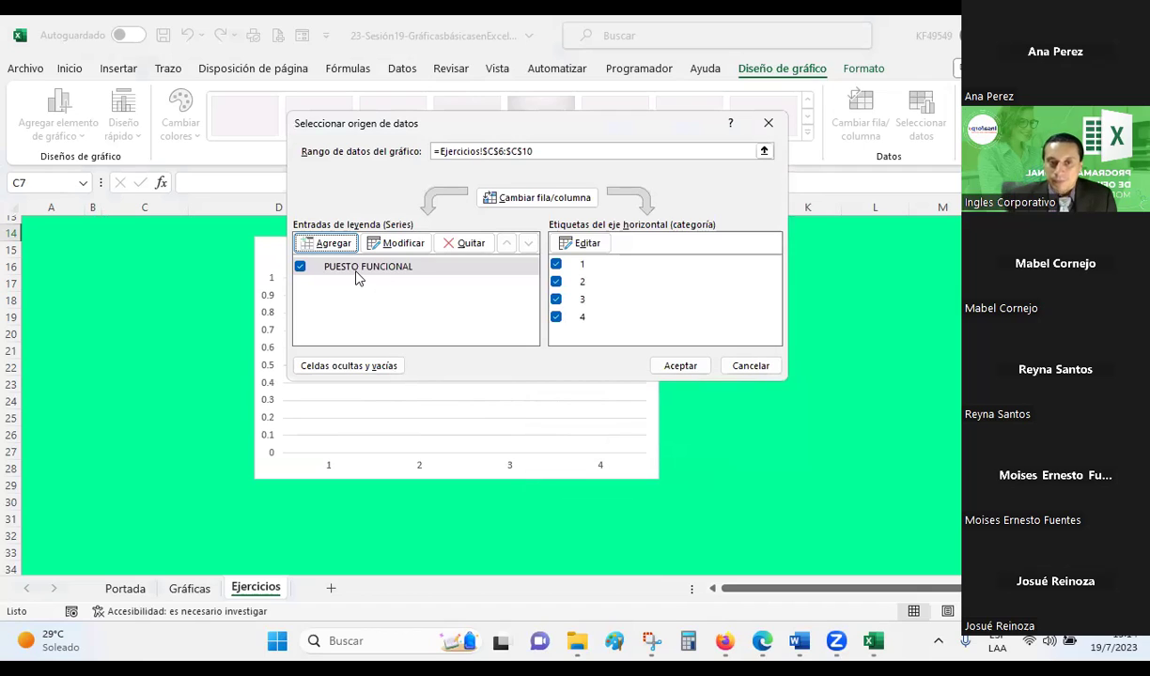
- Remove the PUESTO FUNCIONAL series from the chart
{"action": "left_click", "coordinate": [331, 246]}
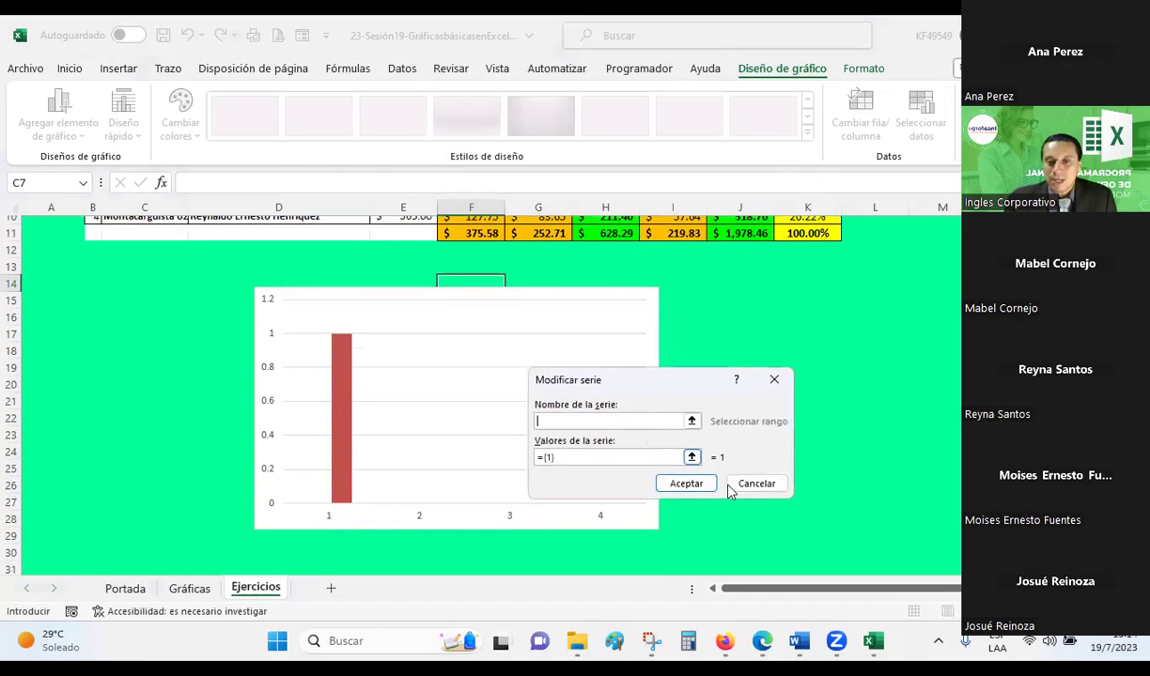
{"action": "left_click", "coordinate": [733, 482]}
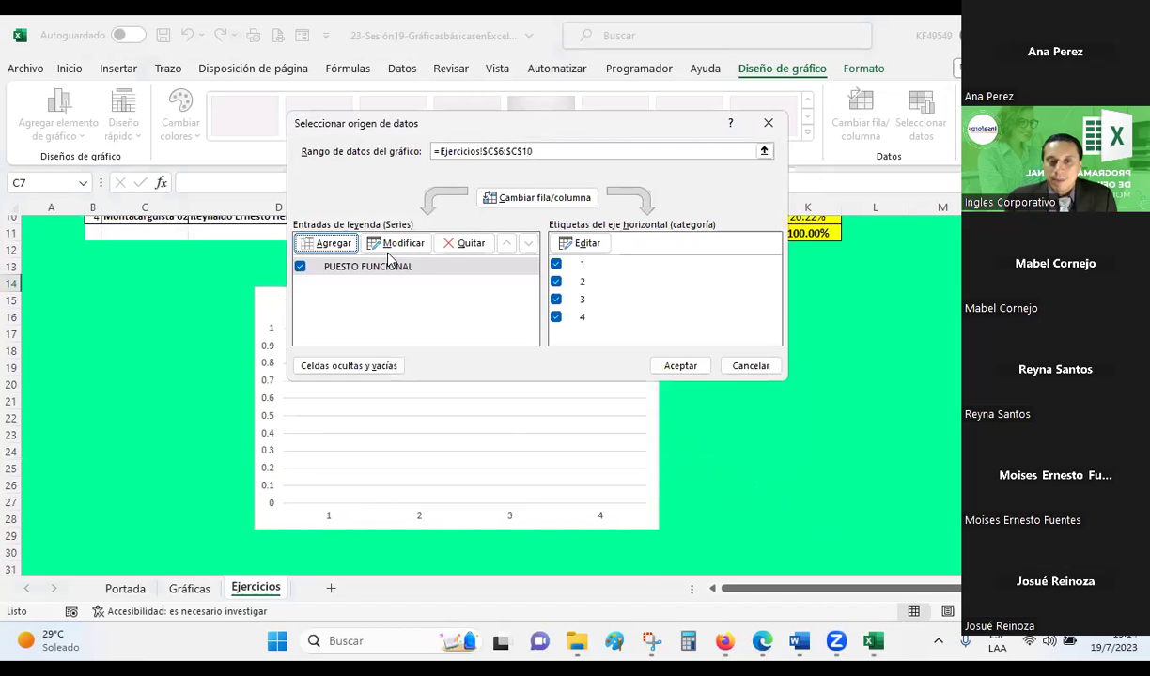
{"action": "left_click", "coordinate": [454, 245]}
- Add a series named from H6 with values H7:H10 (Total de horas extras)
{"action": "left_click", "coordinate": [334, 246]}
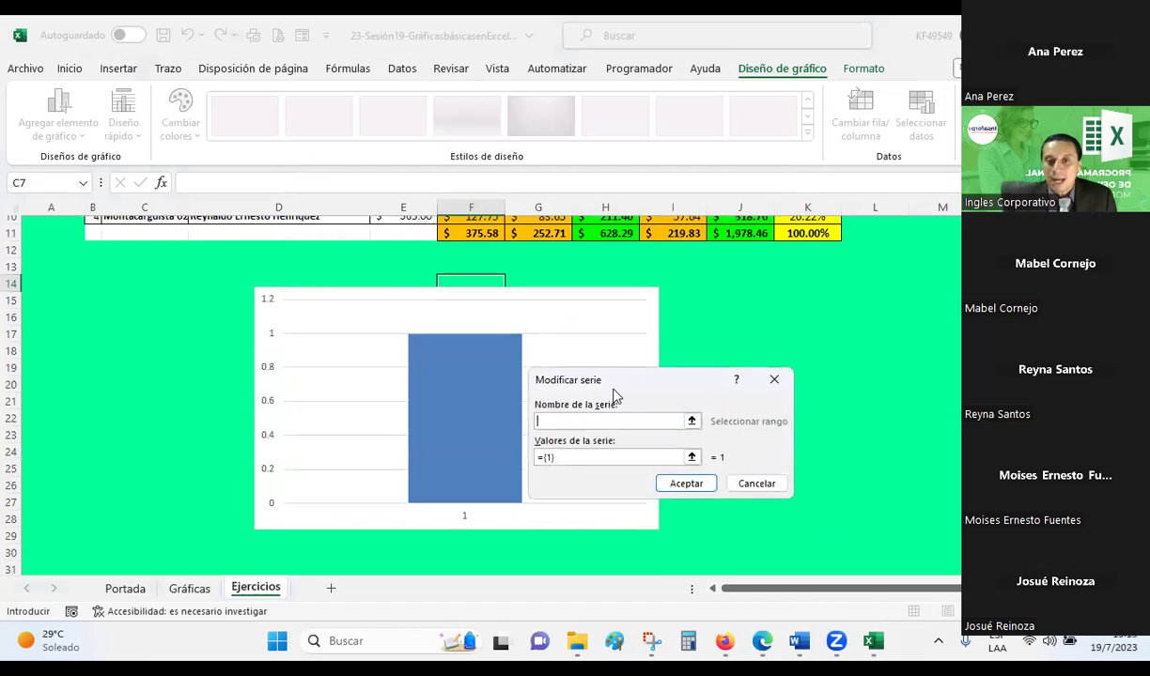
{"action": "scroll", "coordinate": [372, 359], "scroll_direction": "up", "scroll_amount": 3}
{"action": "left_click", "coordinate": [608, 280]}
{"action": "left_click", "coordinate": [598, 457]}
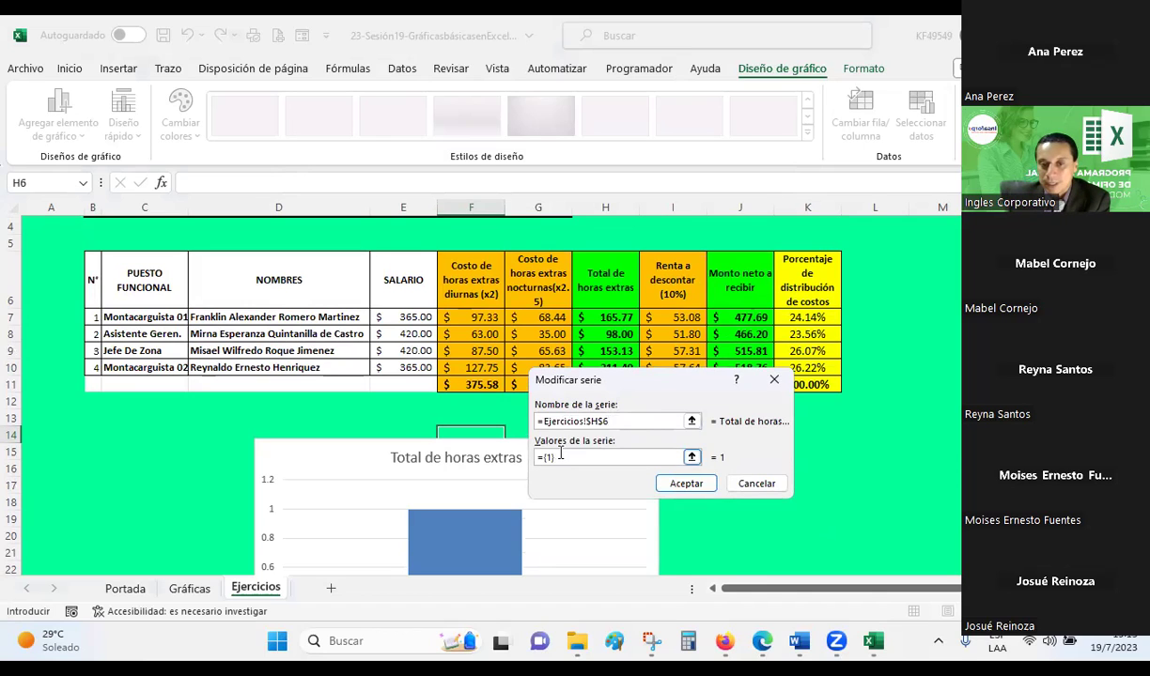
{"action": "left_click_drag", "start_coordinate": [606, 317], "coordinate": [605, 367]}
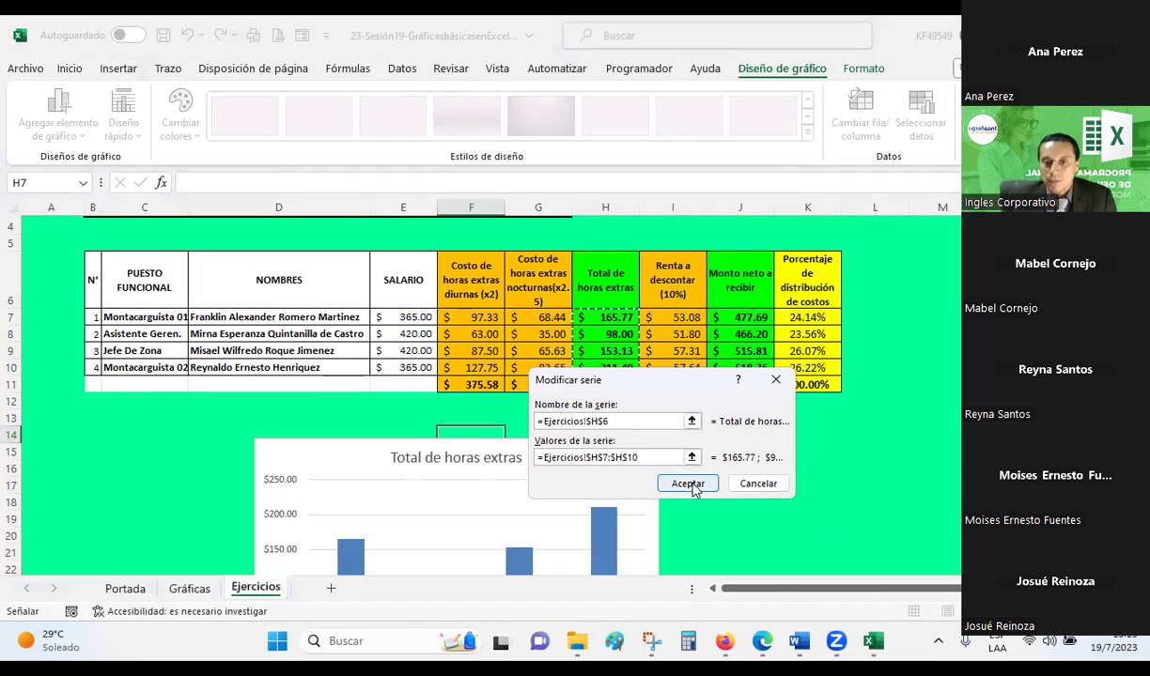
{"action": "left_click", "coordinate": [687, 484]}
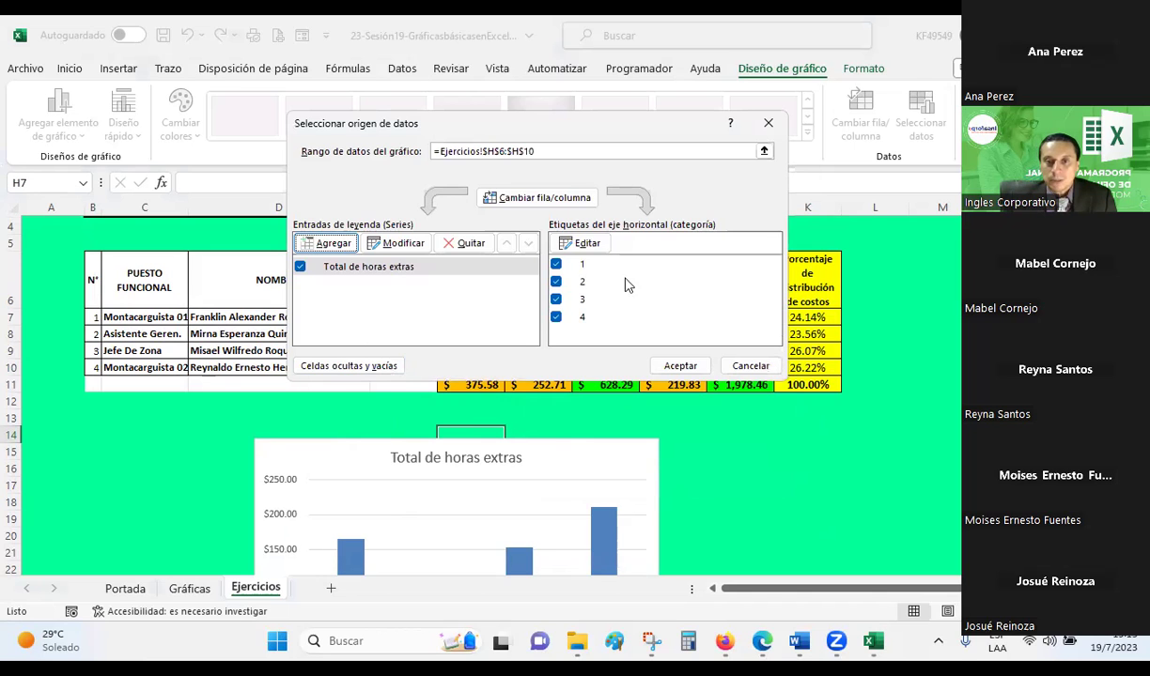
- Use the job titles in C7:C10 as horizontal axis labels and close the data source dialog
{"action": "left_click", "coordinate": [581, 242]}
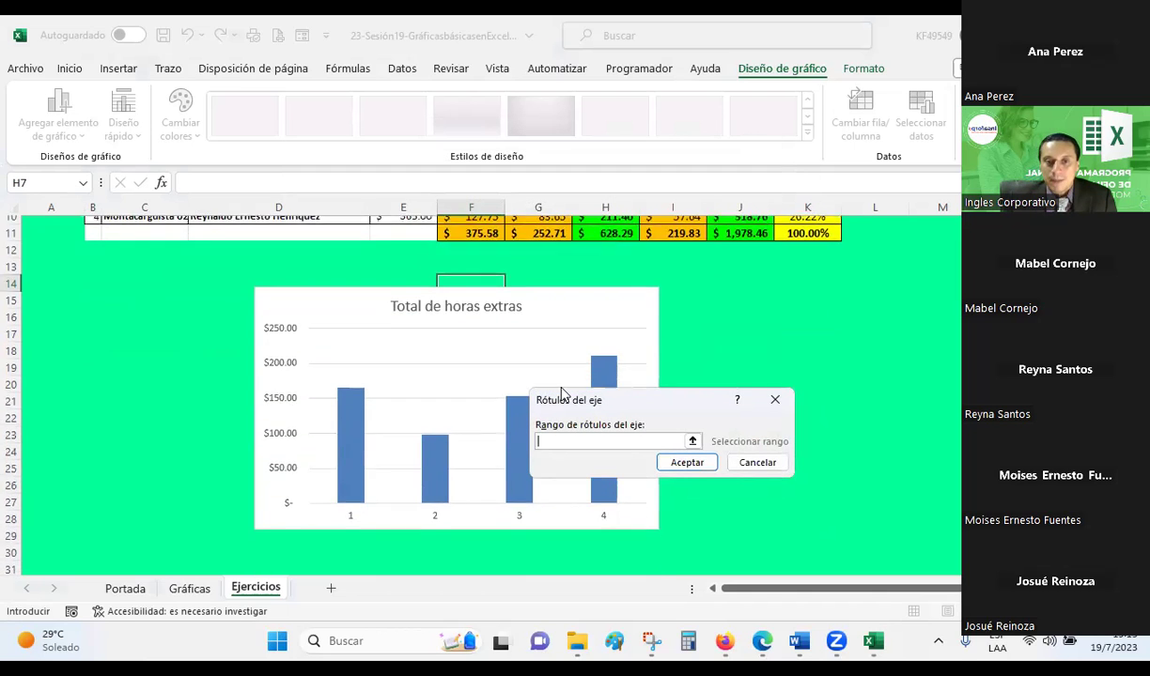
{"action": "scroll", "coordinate": [451, 385], "scroll_direction": "down", "scroll_amount": 1}
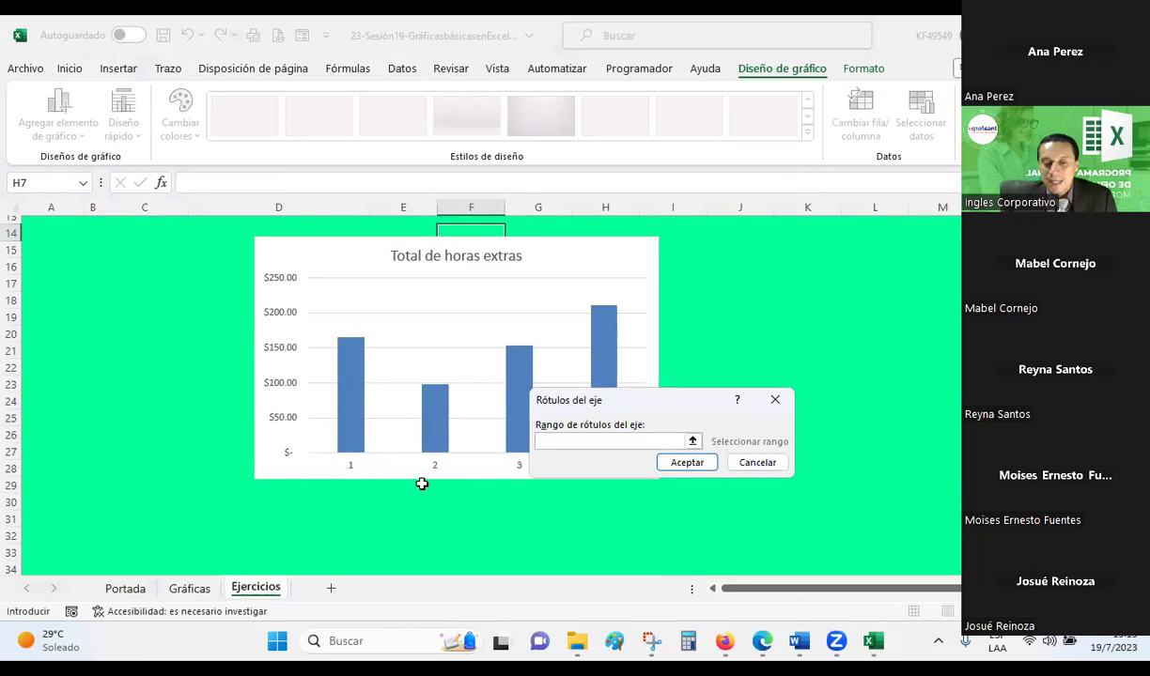
{"action": "scroll", "coordinate": [371, 460], "scroll_direction": "up", "scroll_amount": 2}
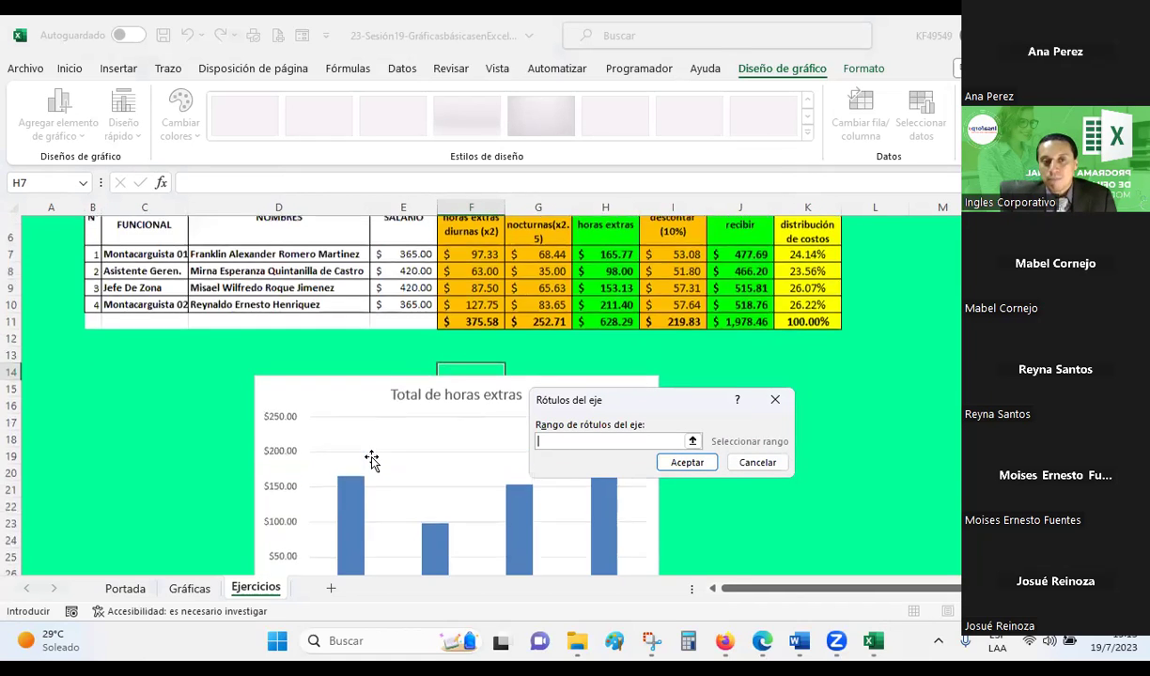
{"action": "scroll", "coordinate": [371, 460], "scroll_direction": "up", "scroll_amount": 1}
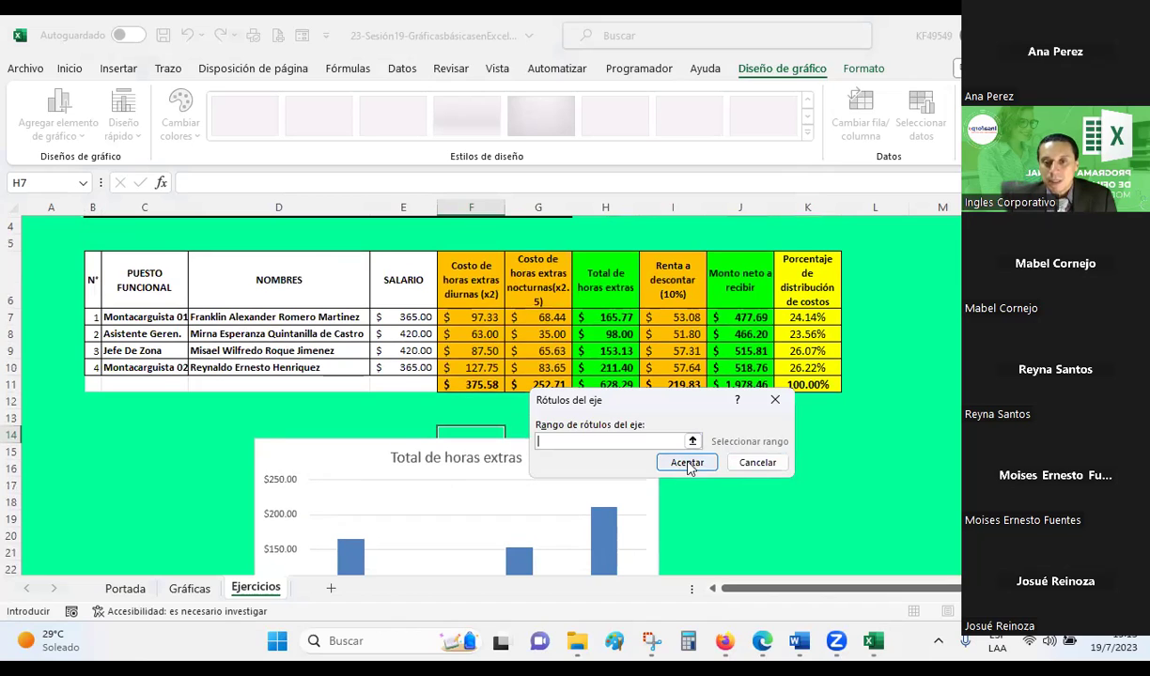
{"action": "left_click_drag", "start_coordinate": [149, 320], "coordinate": [145, 368]}
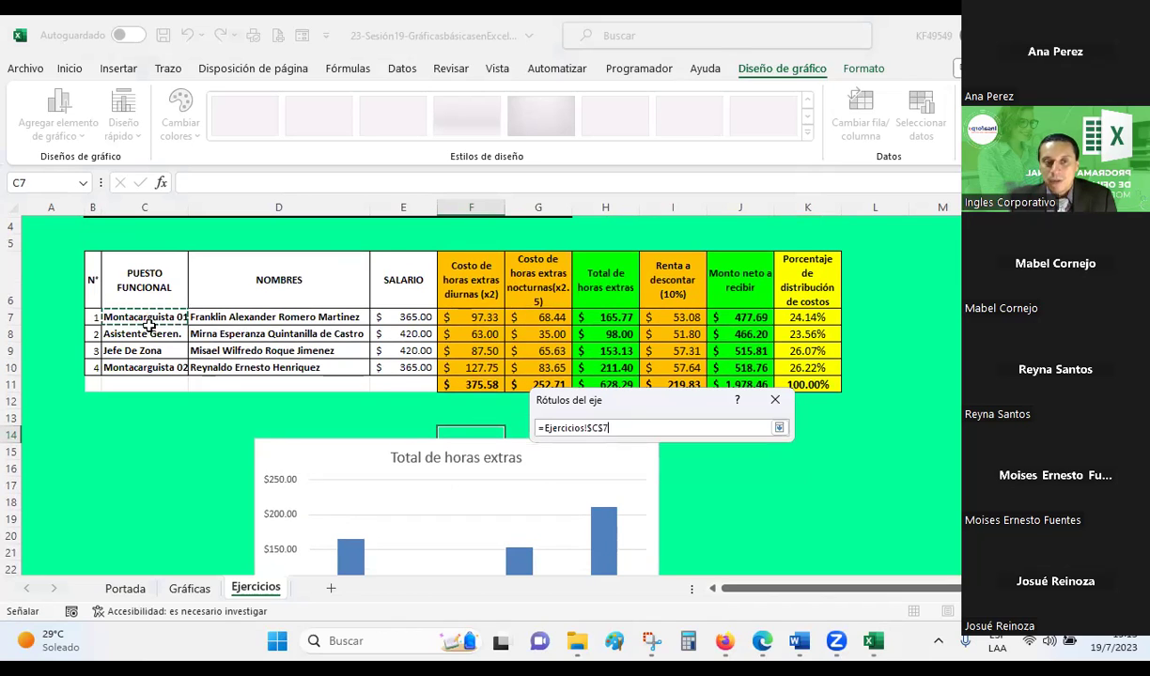
{"action": "left_click", "coordinate": [687, 462]}
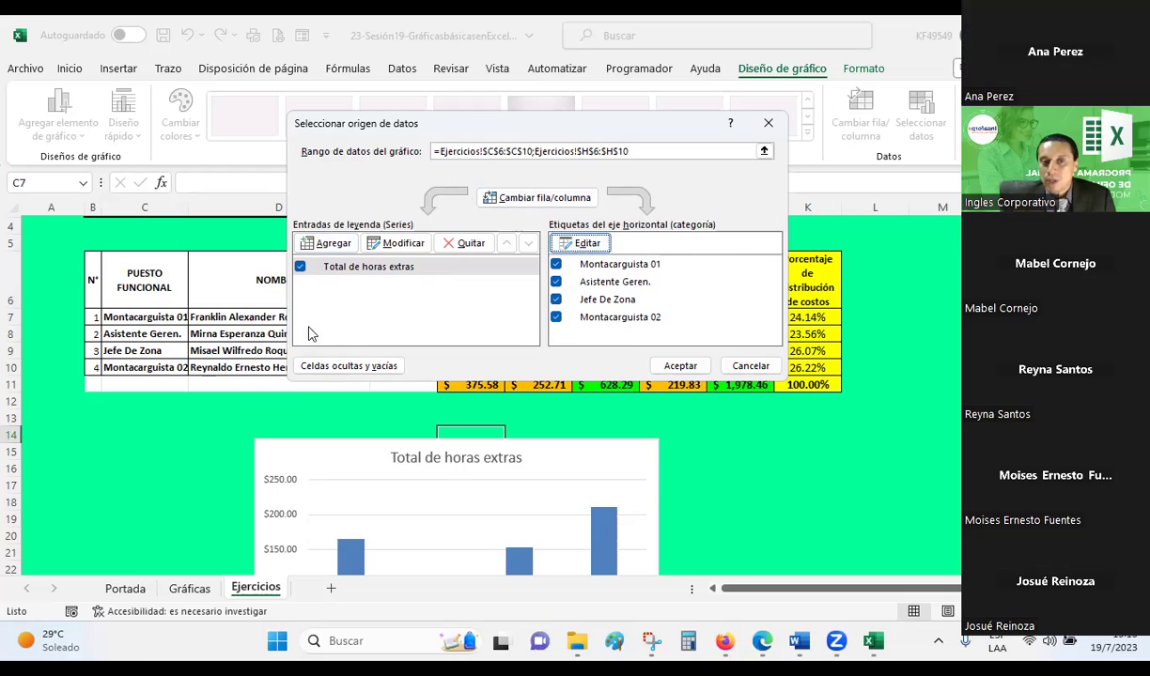
{"action": "left_click", "coordinate": [680, 365]}
- Deselect the chart to review the result, then select it again
{"action": "scroll", "coordinate": [683, 360], "scroll_direction": "down", "scroll_amount": 2}
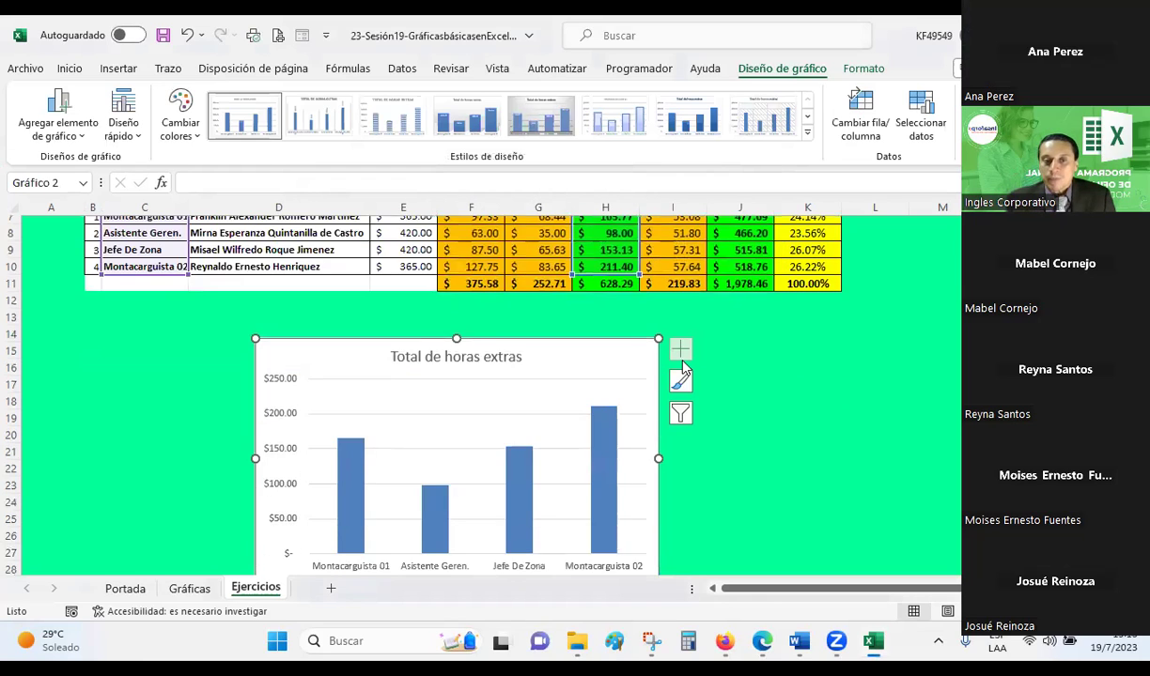
{"action": "left_click", "coordinate": [807, 416]}
{"action": "scroll", "coordinate": [807, 416], "scroll_direction": "down", "scroll_amount": 2}
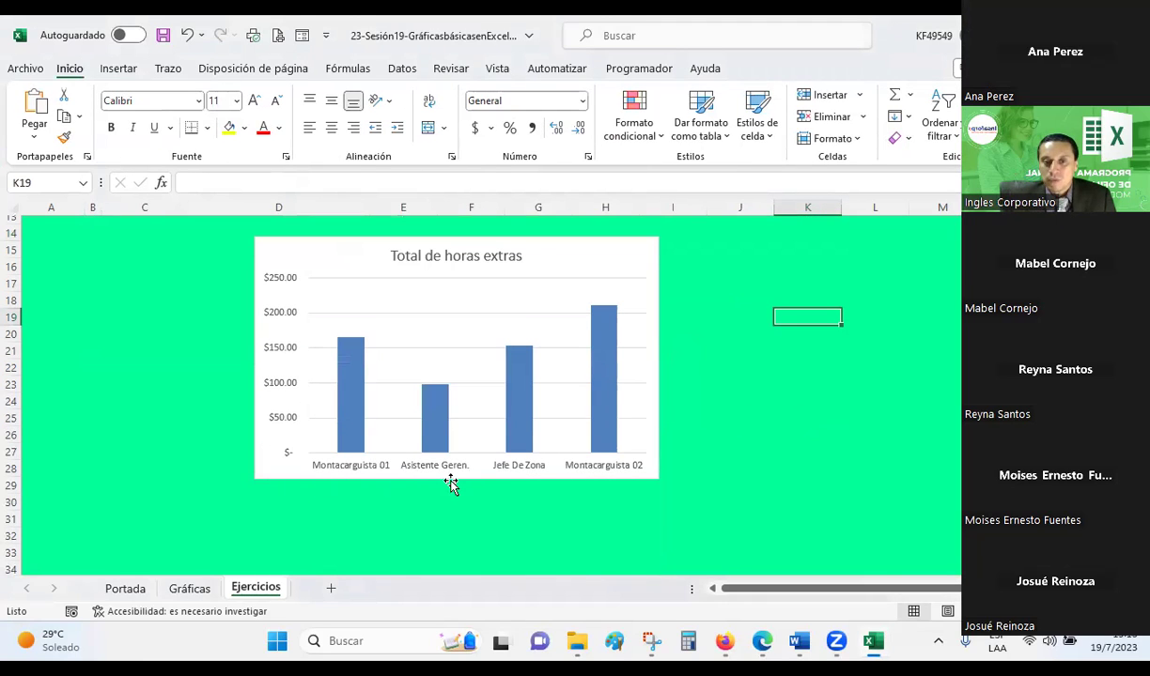
{"action": "scroll", "coordinate": [607, 477], "scroll_direction": "up", "scroll_amount": 2}
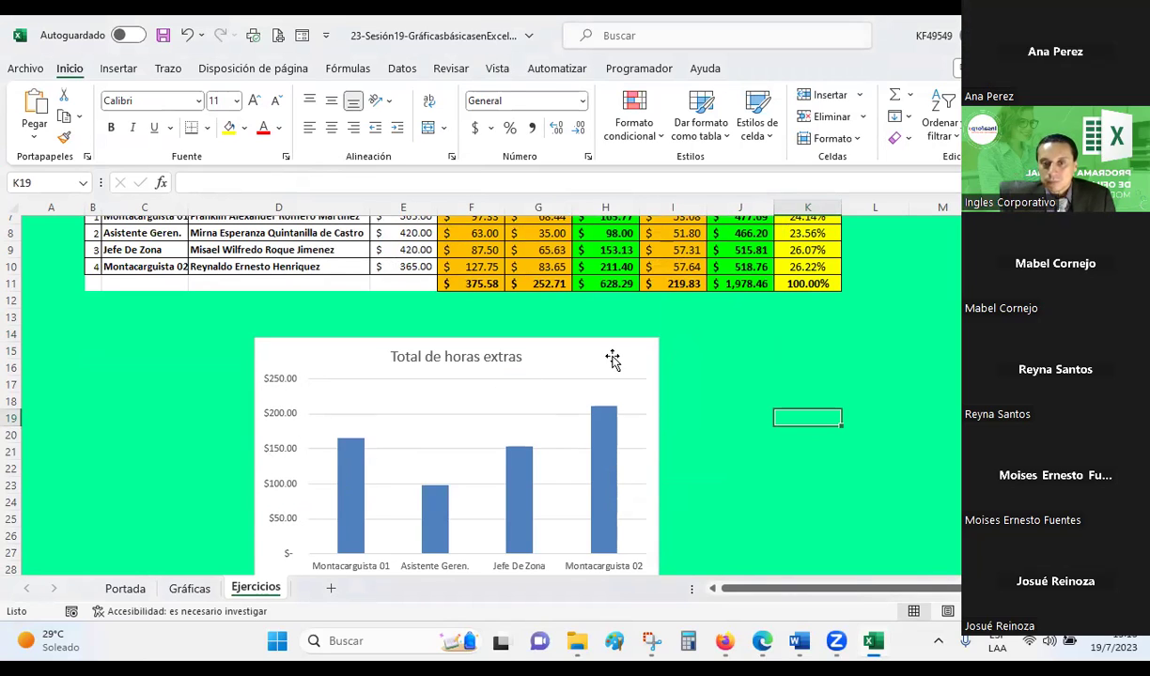
{"action": "left_click", "coordinate": [588, 343]}
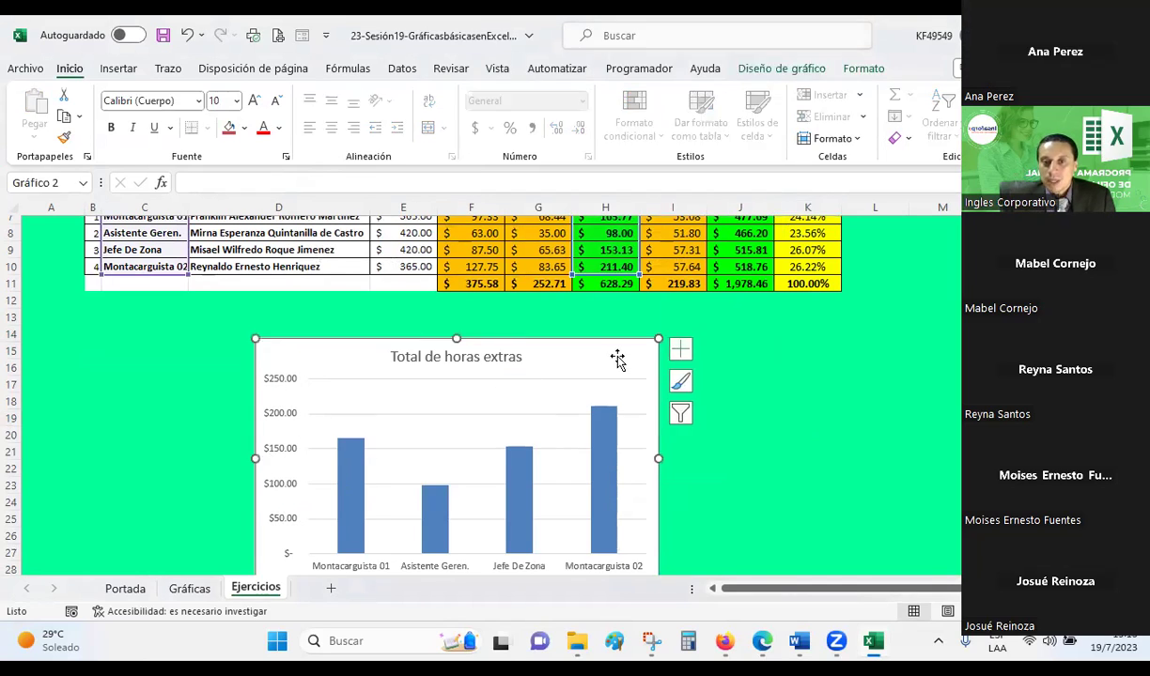
- Reopen the Seleccionar origen de datos dialog from the Diseño de gráfico ribbon
{"action": "left_click", "coordinate": [771, 69]}
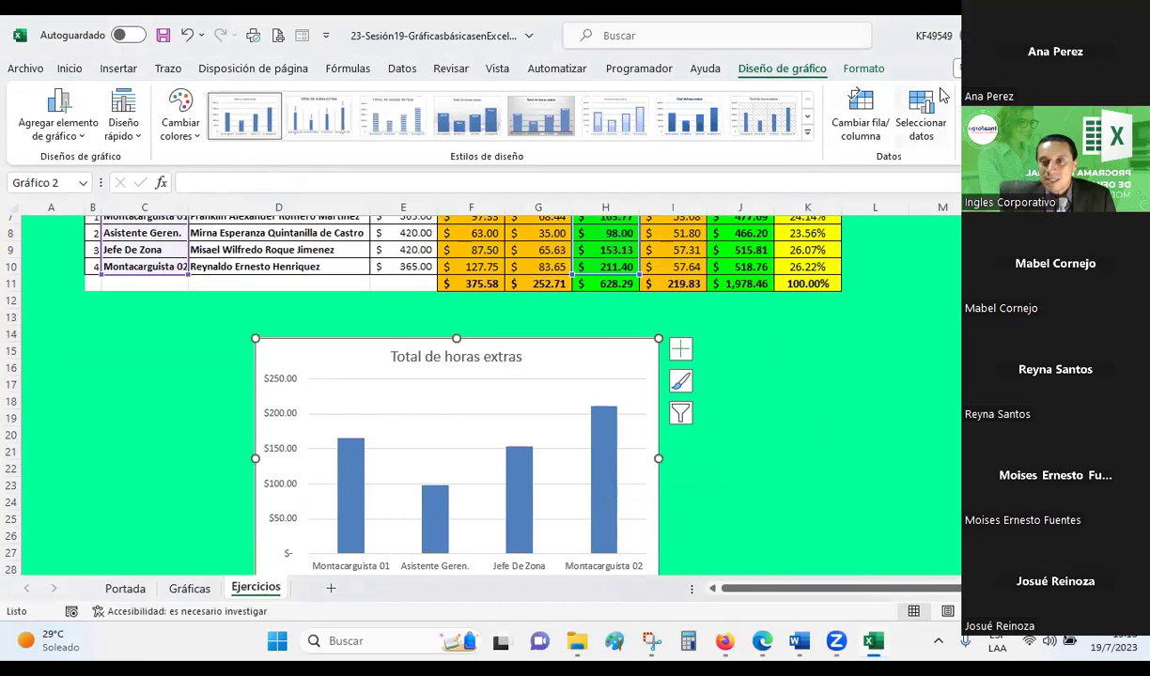
{"action": "left_click", "coordinate": [925, 126]}
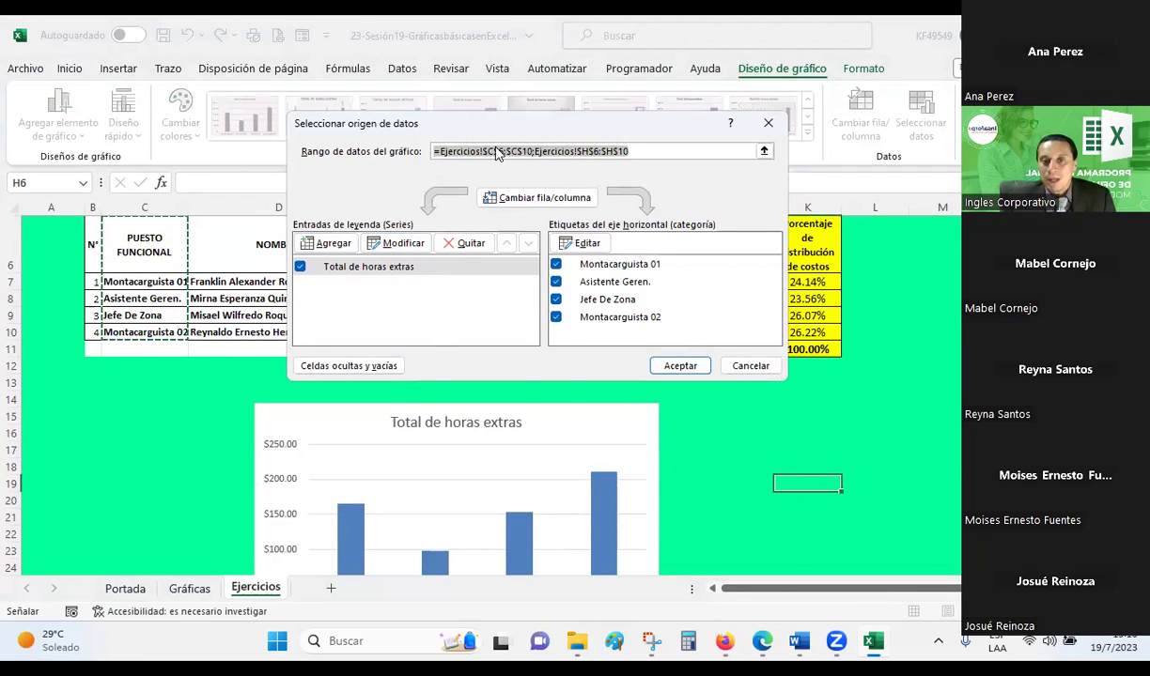
- Move the data source dialog clear of the table and chart, then begin adding a new legend series
{"action": "left_click_drag", "start_coordinate": [498, 123], "coordinate": [872, 332]}
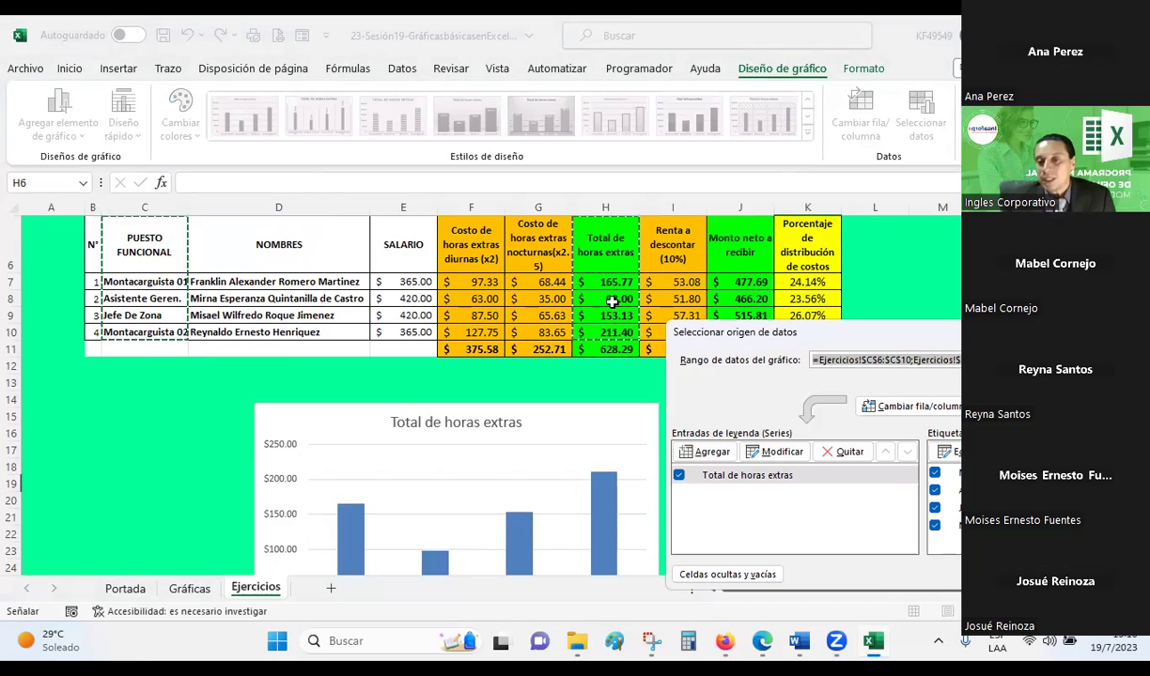
{"action": "left_click_drag", "start_coordinate": [703, 326], "coordinate": [370, 183]}
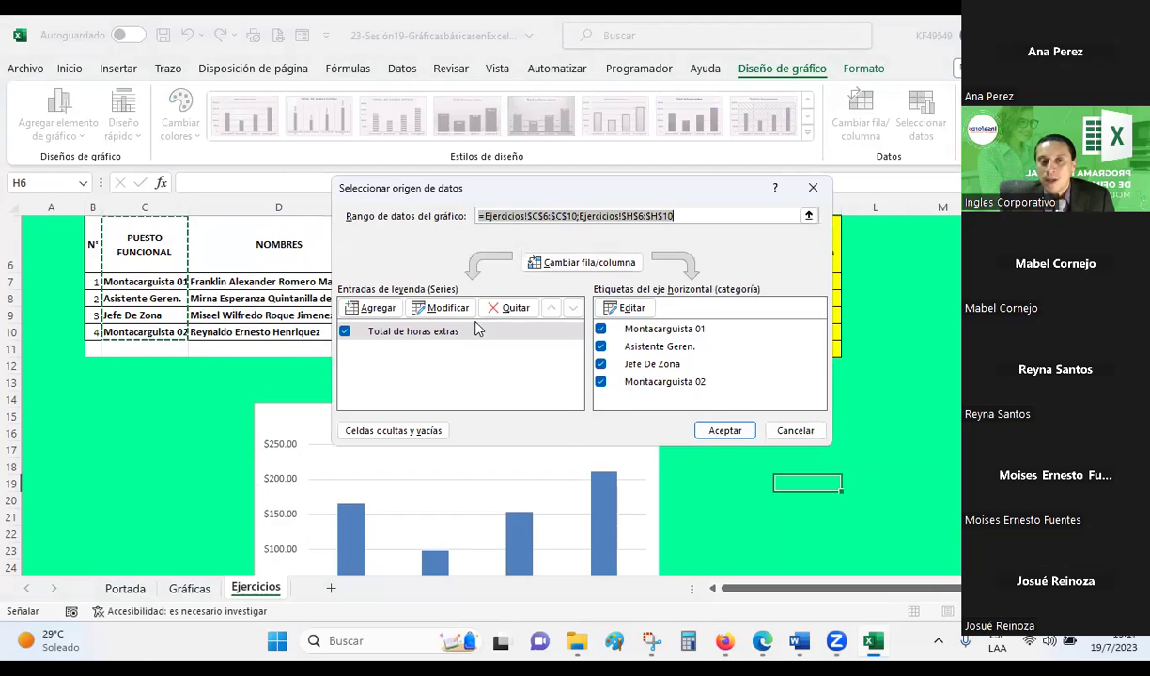
{"action": "left_click_drag", "start_coordinate": [479, 203], "coordinate": [487, 428]}
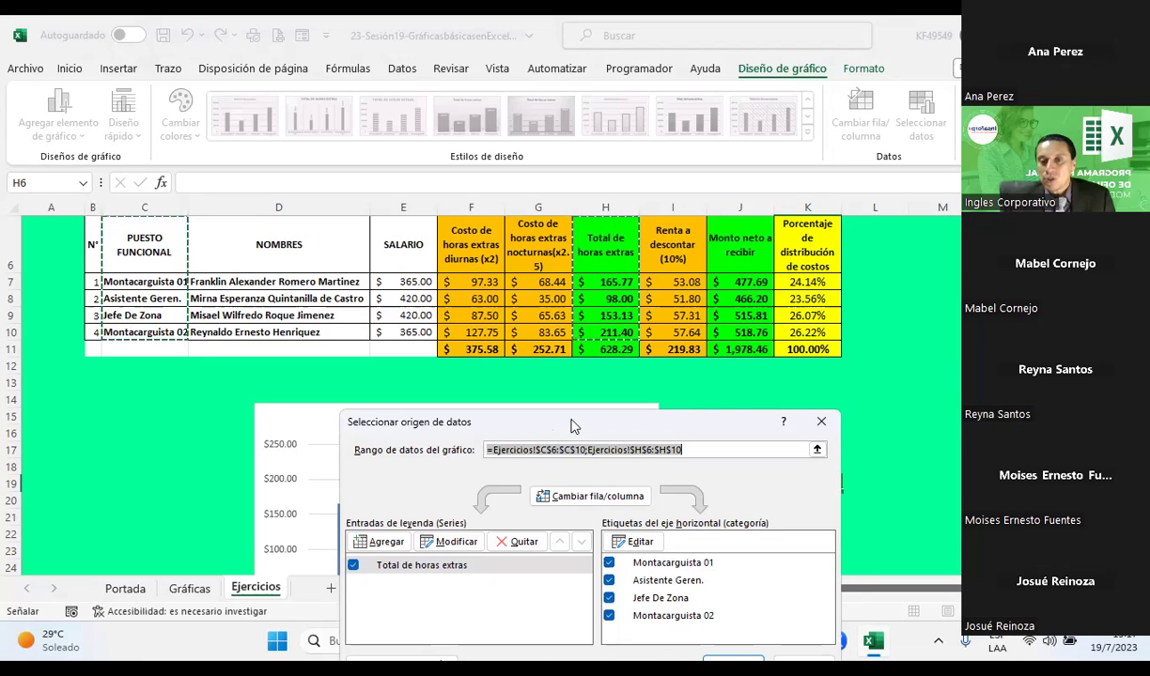
{"action": "left_click_drag", "start_coordinate": [573, 424], "coordinate": [875, 287]}
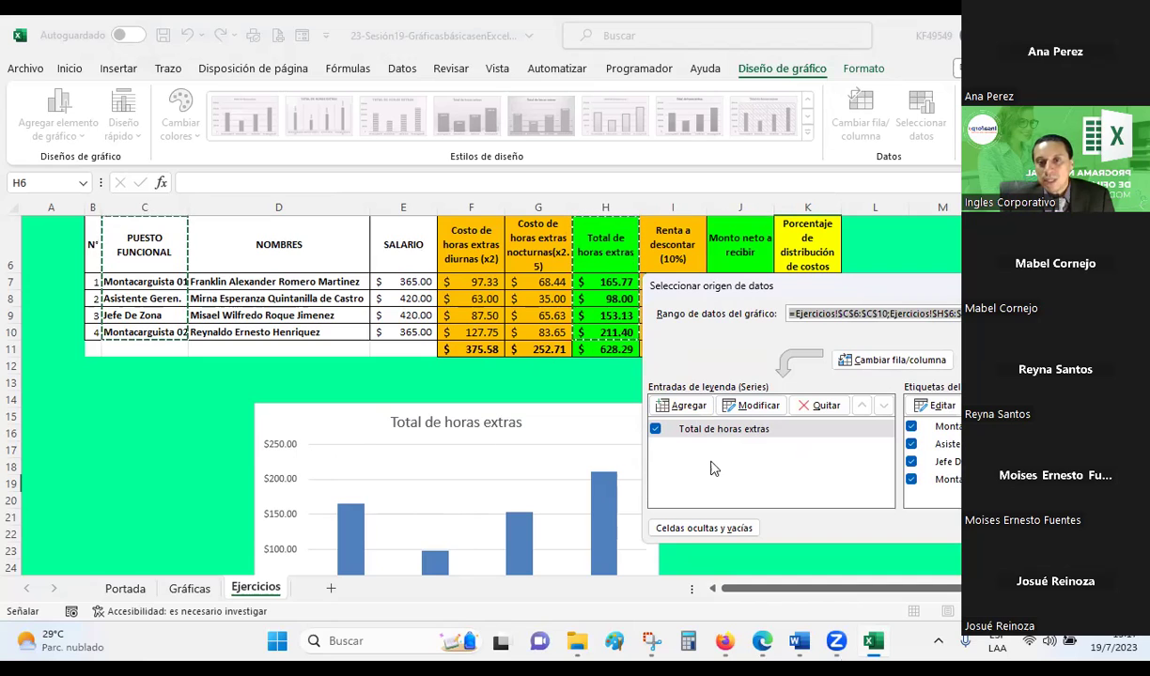
{"action": "left_click", "coordinate": [680, 405]}
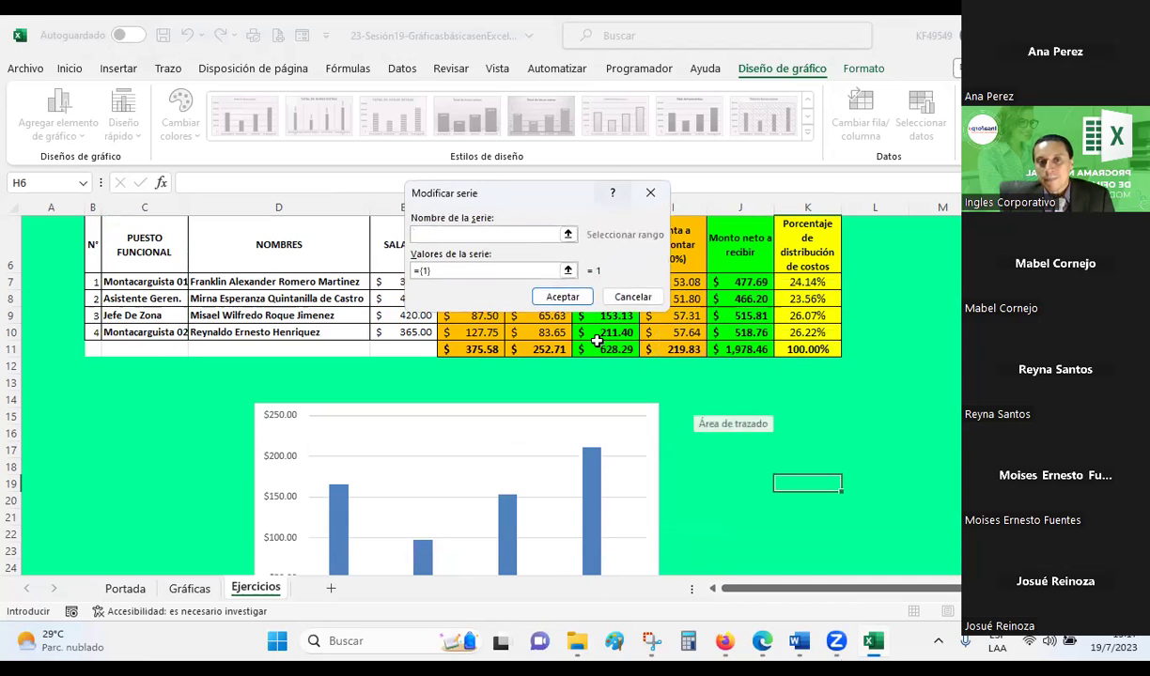
- Add the daytime overtime cost series named from F6 with values F7:F10
{"action": "left_click_drag", "start_coordinate": [465, 194], "coordinate": [635, 236]}
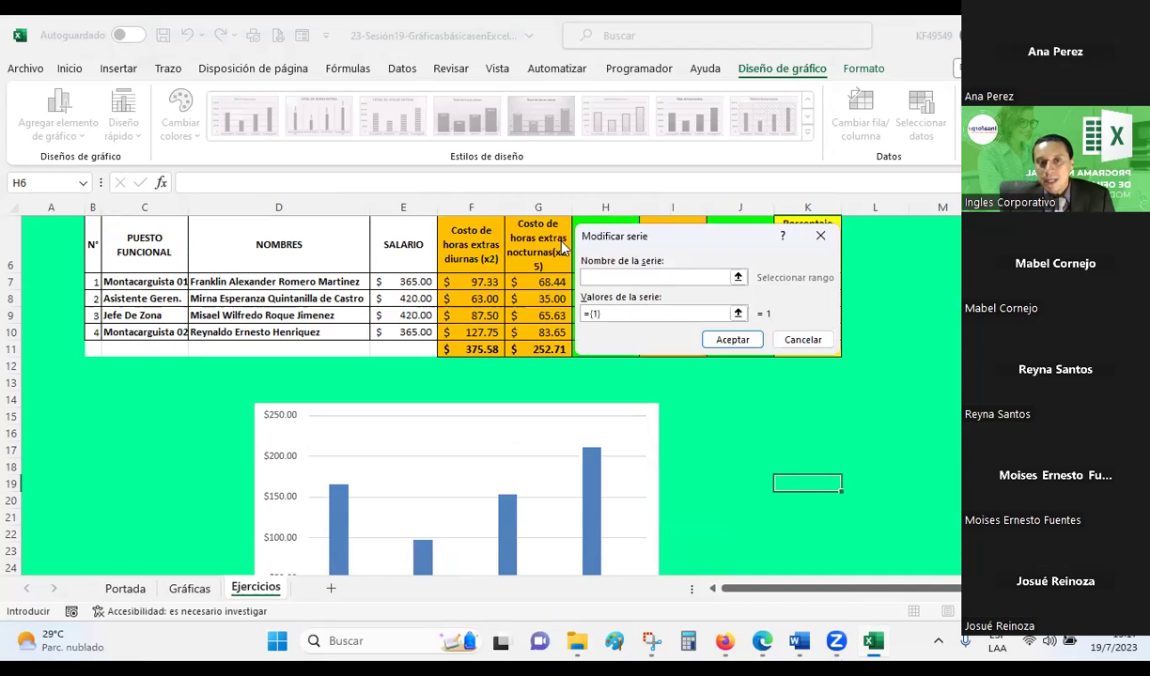
{"action": "left_click", "coordinate": [474, 237]}
{"action": "left_click", "coordinate": [592, 317]}
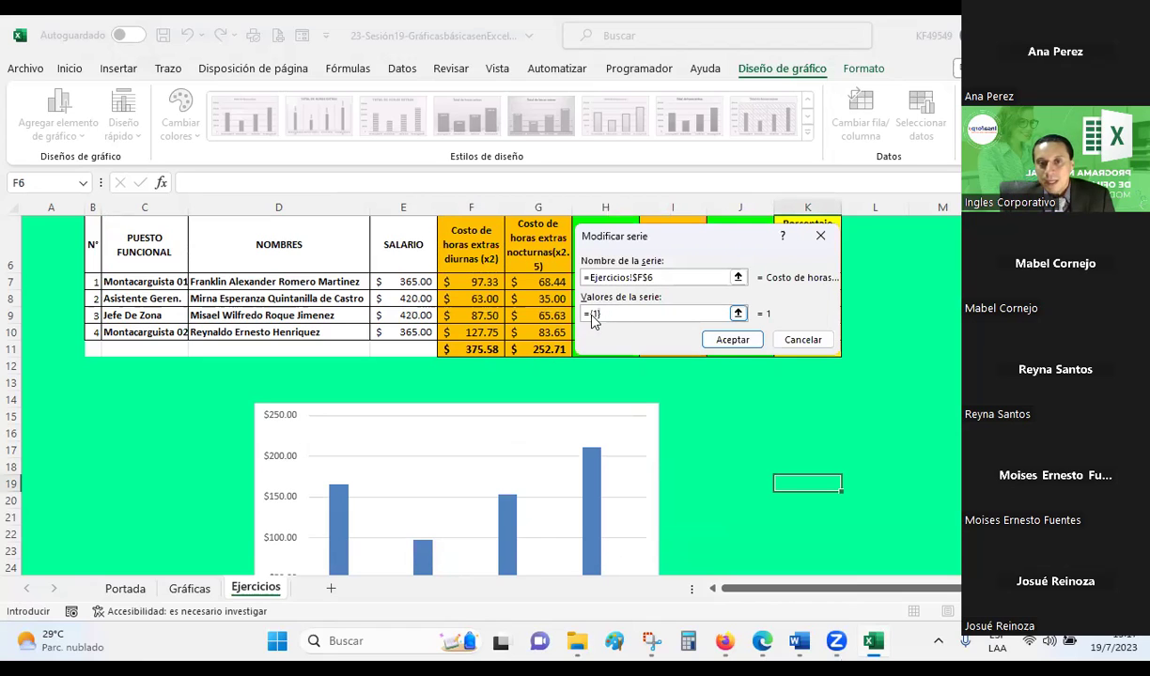
{"action": "key", "text": "ctrl+a"}
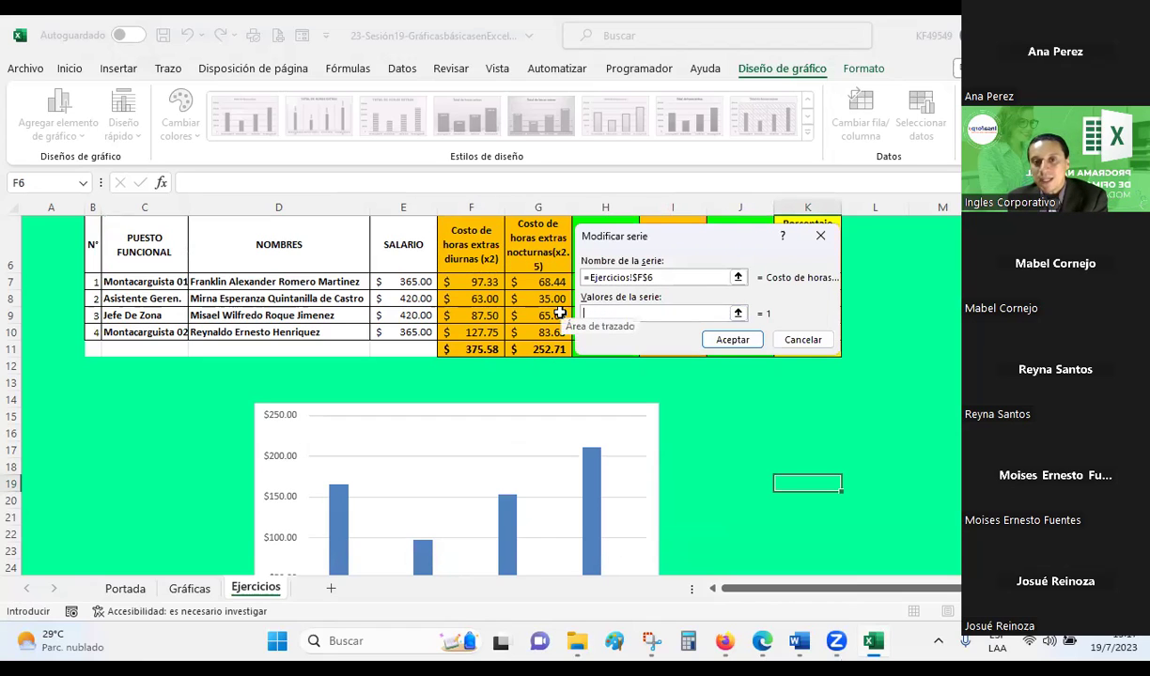
{"action": "left_click_drag", "start_coordinate": [452, 281], "coordinate": [458, 323]}
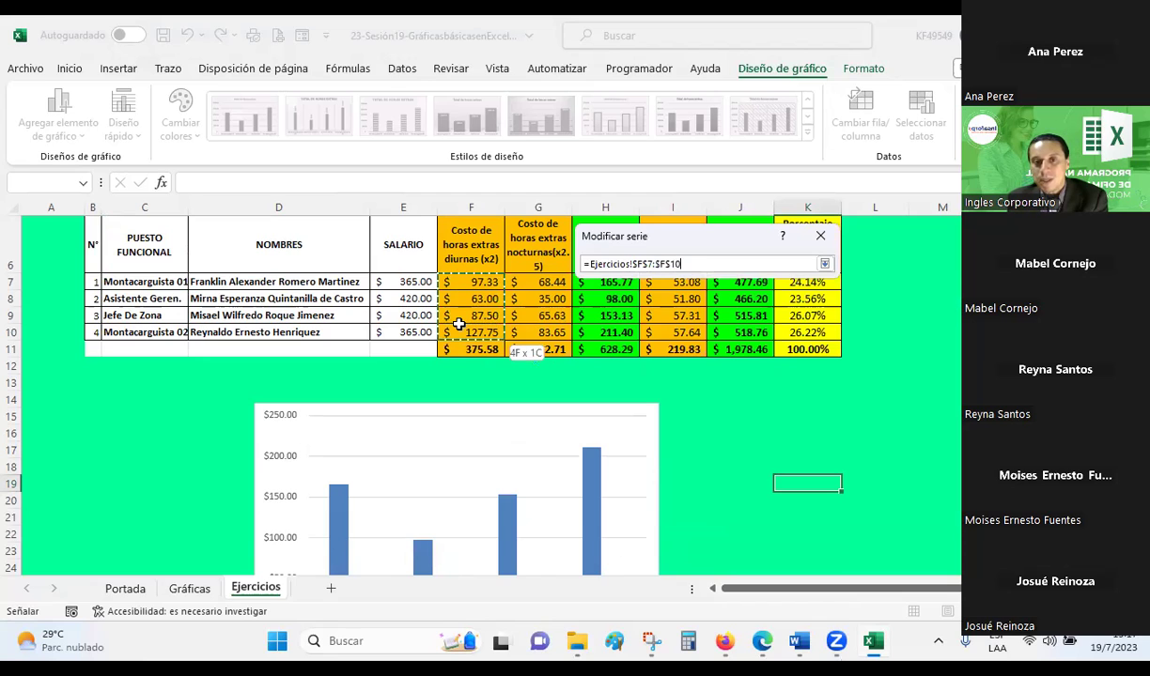
{"action": "scroll", "coordinate": [446, 452], "scroll_direction": "down", "scroll_amount": 1}
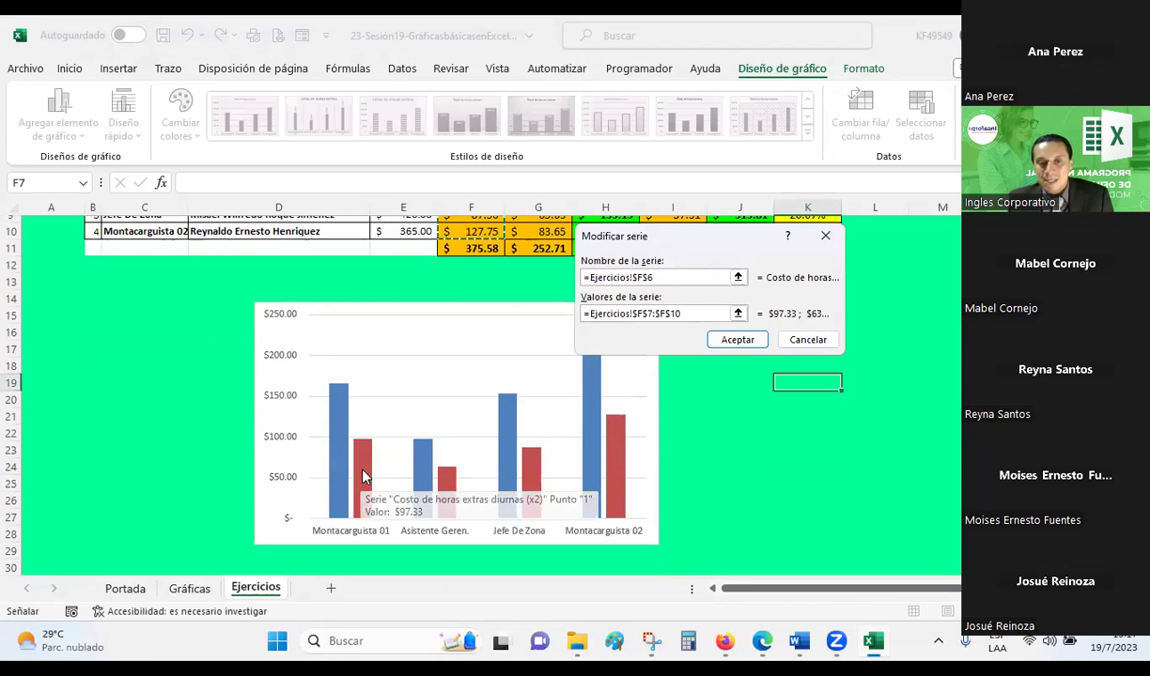
{"action": "mouse_move", "coordinate": [369, 468]}
{"action": "scroll", "coordinate": [368, 470], "scroll_direction": "up", "scroll_amount": 2}
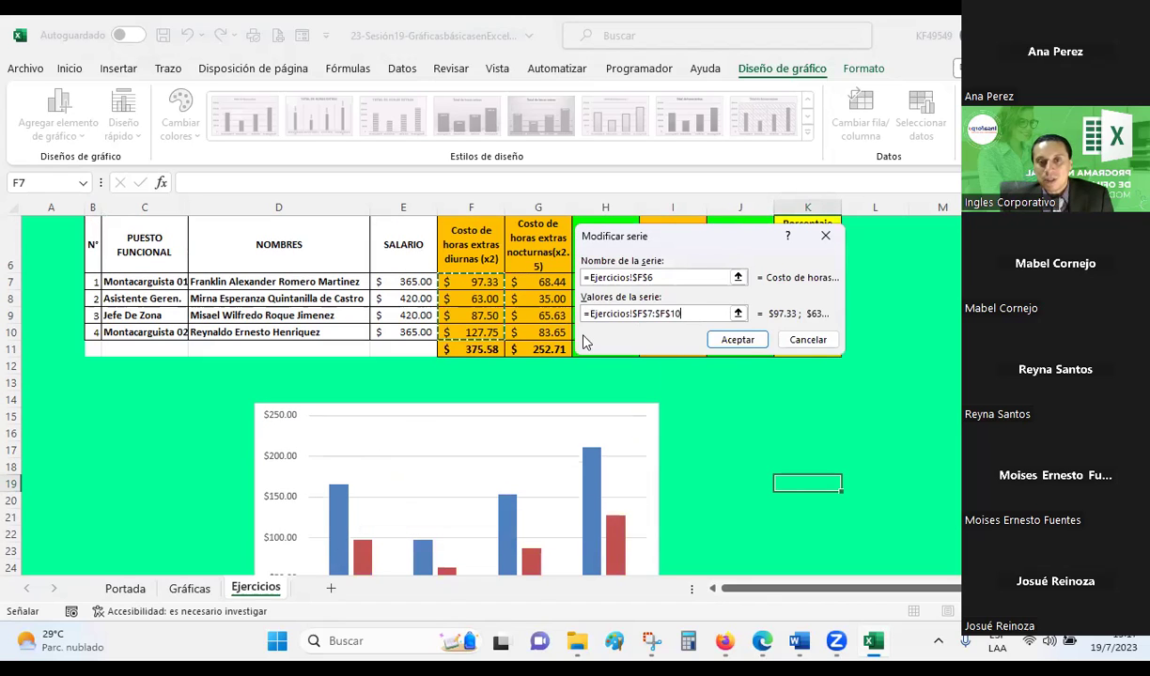
{"action": "left_click", "coordinate": [752, 346]}
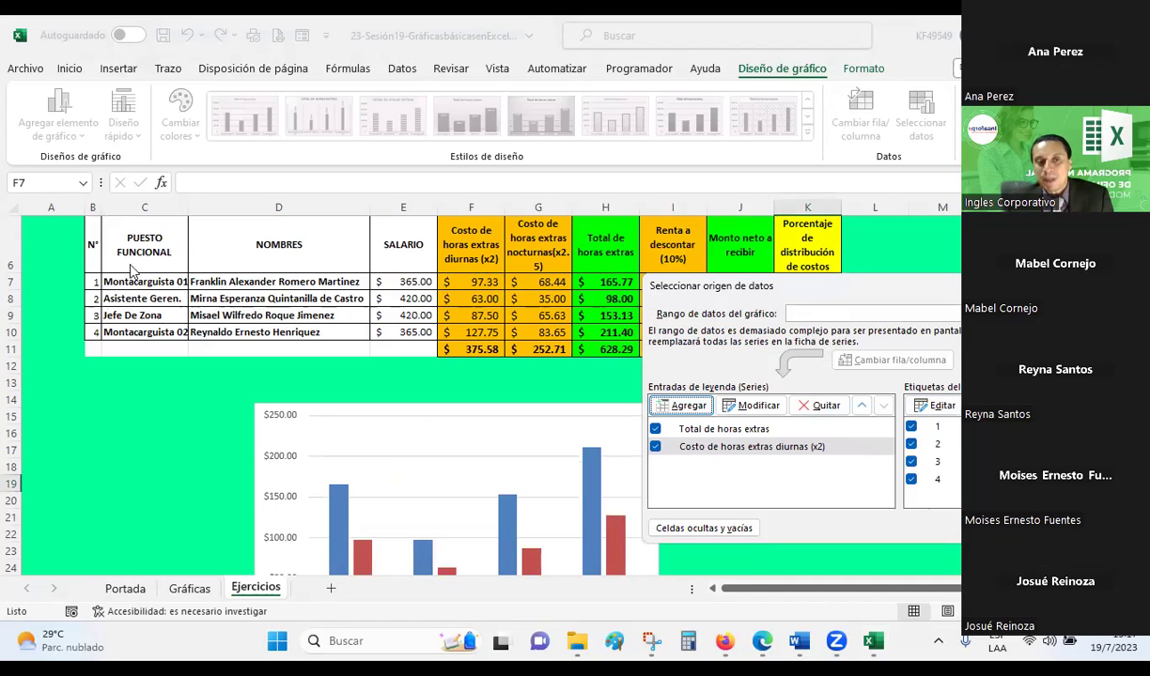
- Add the nighttime overtime cost series named from G6 with values G7:G10, and apply the changes
{"action": "left_click", "coordinate": [701, 409]}
{"action": "left_click", "coordinate": [537, 242]}
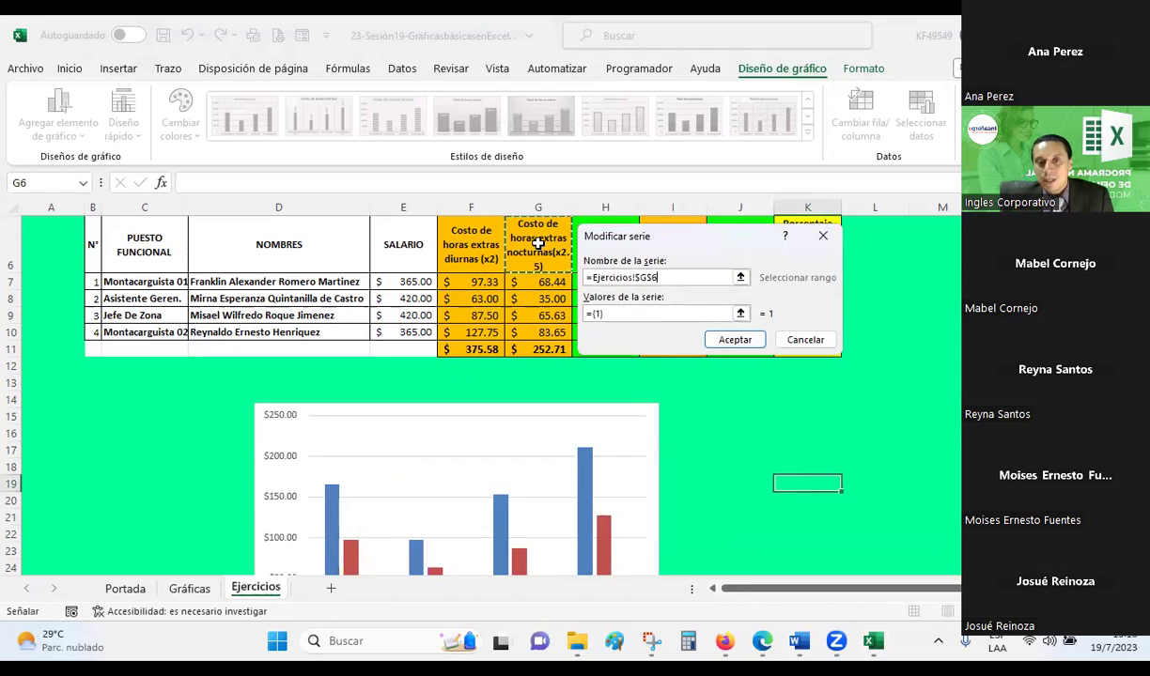
{"action": "left_click", "coordinate": [634, 313]}
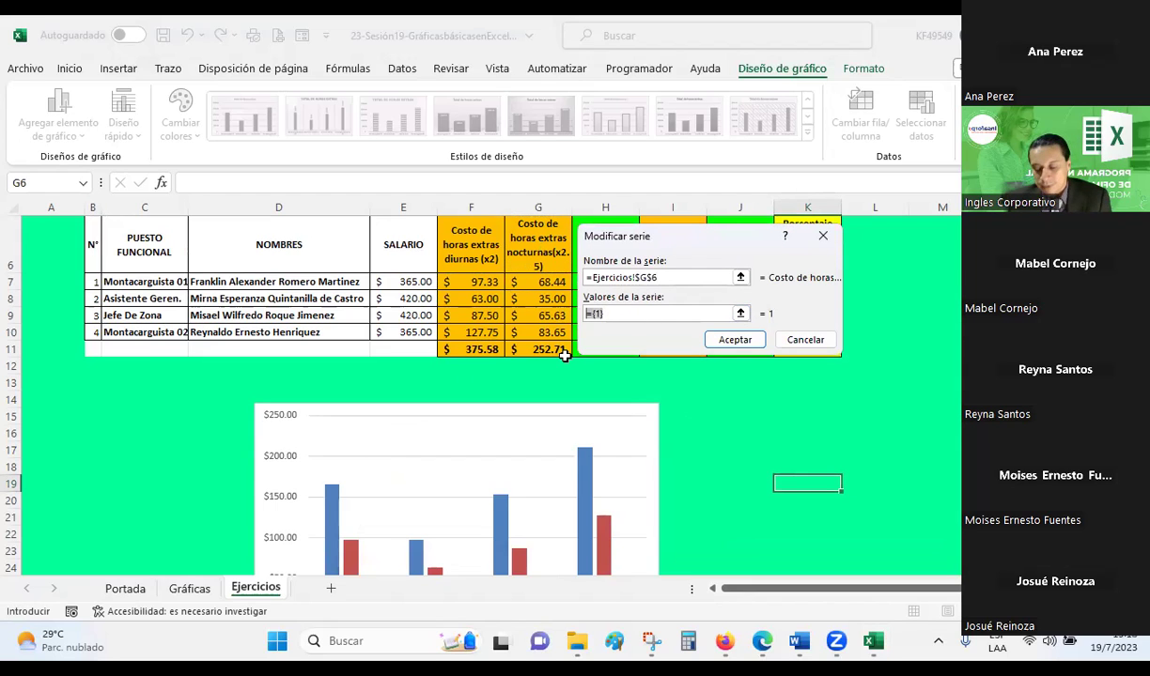
{"action": "left_click_drag", "start_coordinate": [537, 282], "coordinate": [540, 333]}
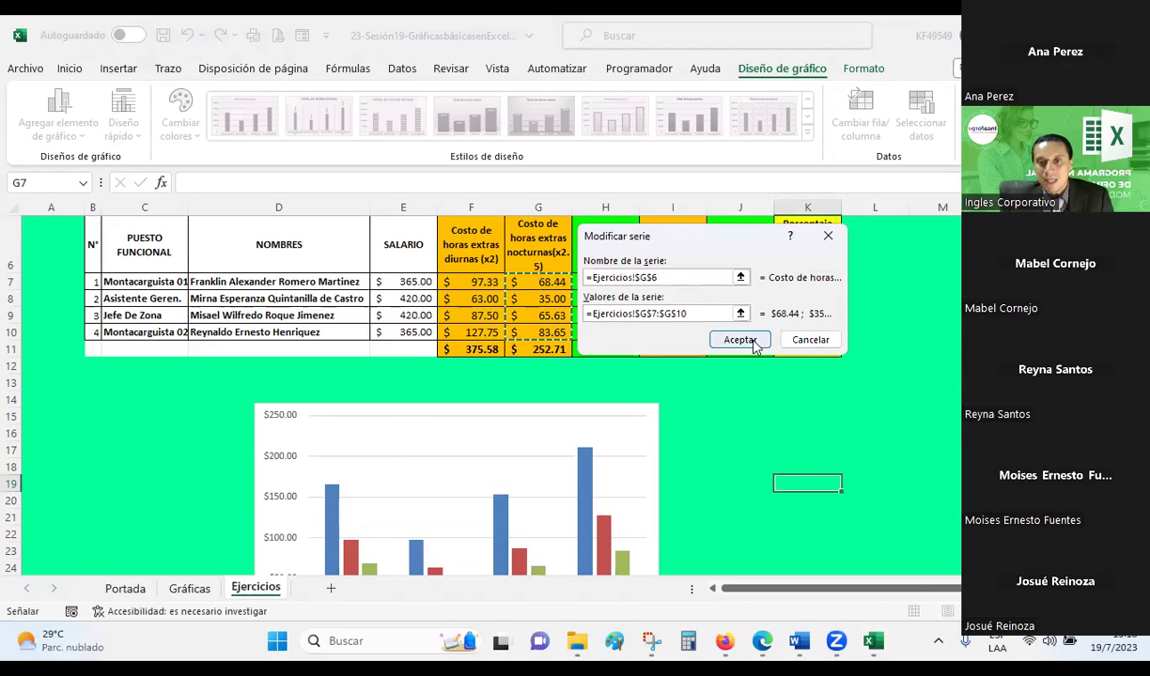
{"action": "left_click", "coordinate": [739, 340]}
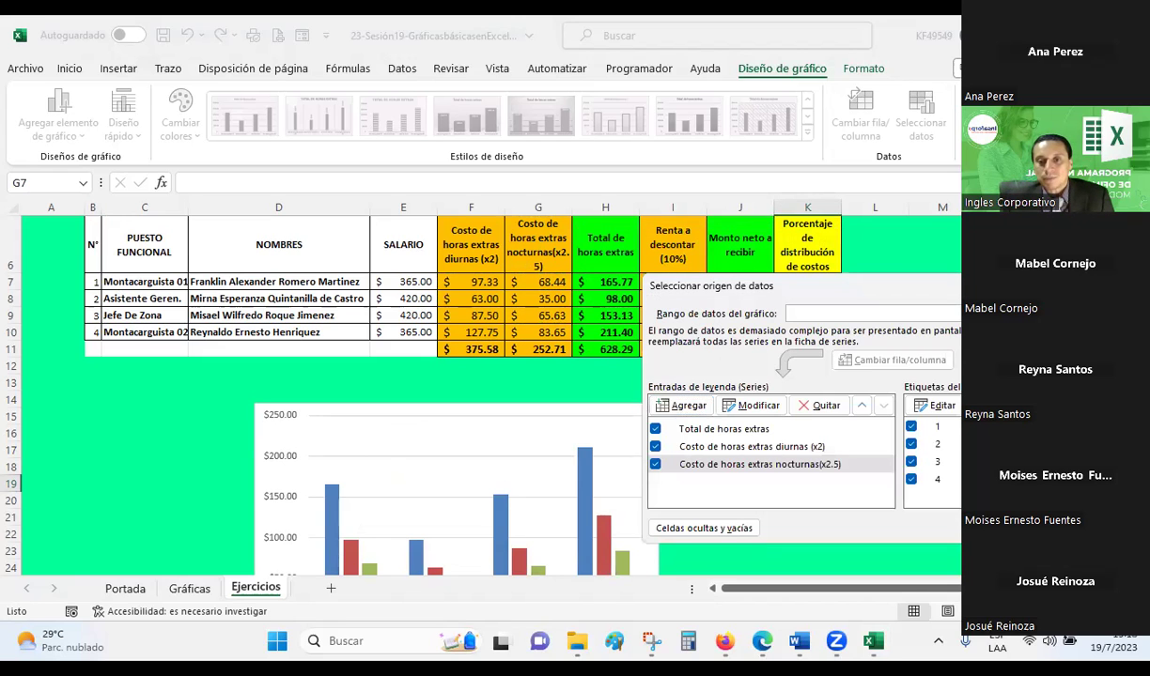
{"action": "key", "text": "Return"}
{"action": "scroll", "coordinate": [367, 456], "scroll_direction": "down", "scroll_amount": 1}
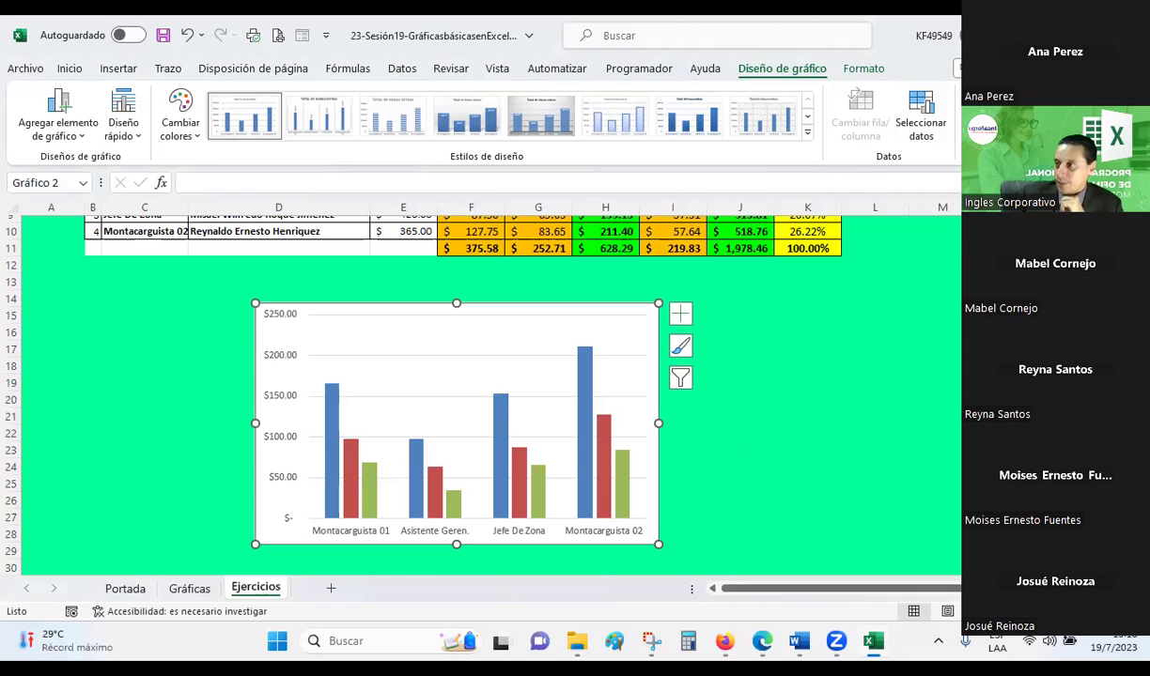
{"action": "left_click", "coordinate": [789, 365]}
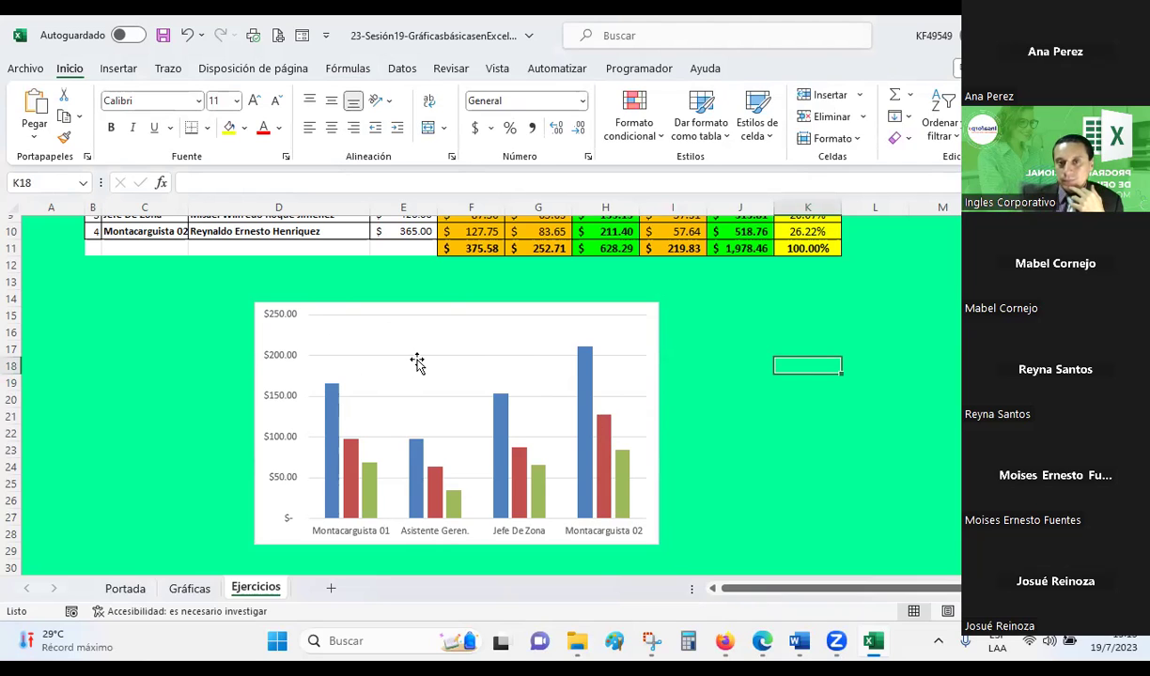
{"action": "left_click", "coordinate": [645, 322]}
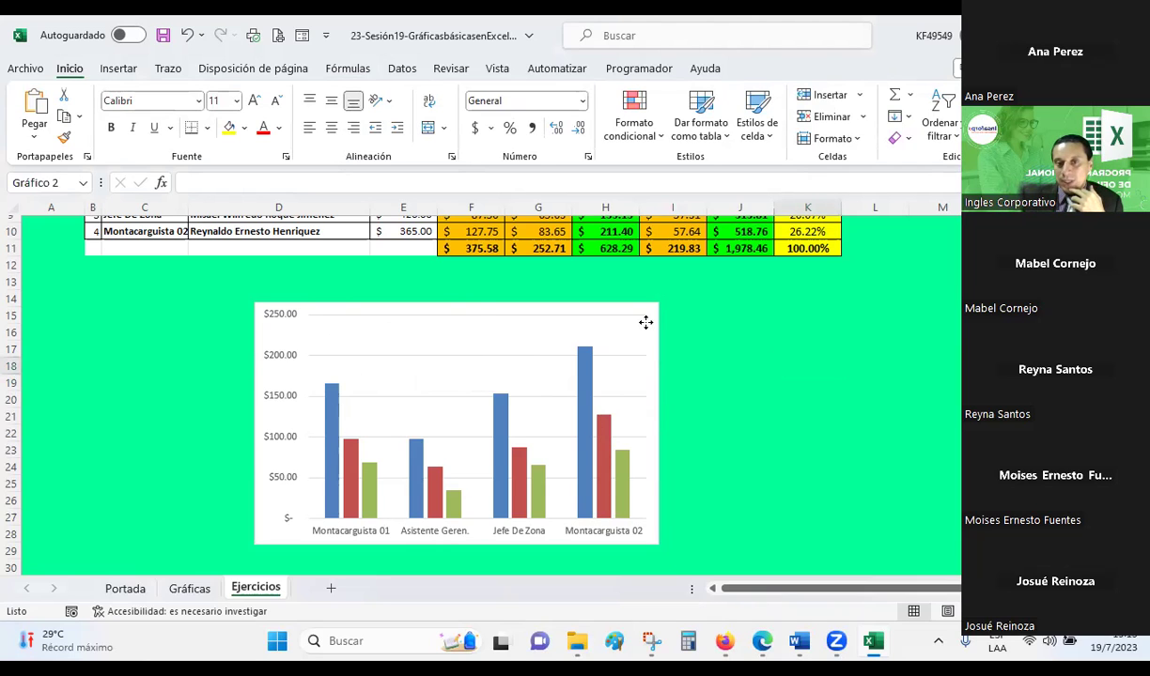
{"action": "left_click", "coordinate": [651, 329]}
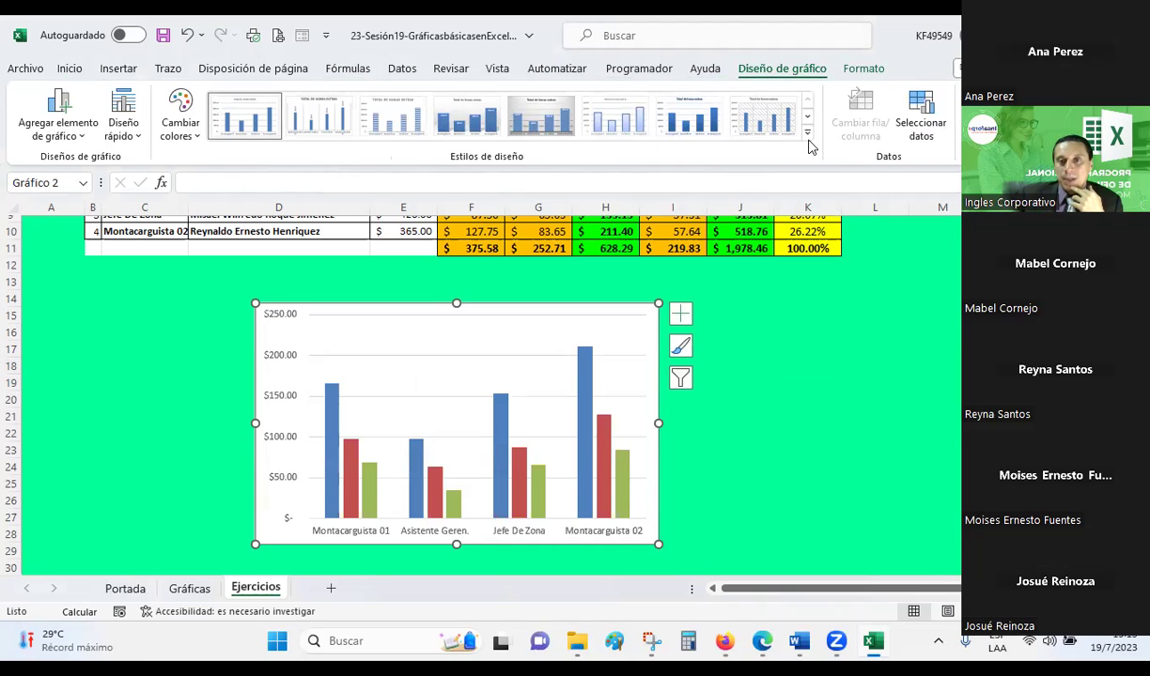
{"action": "left_click", "coordinate": [865, 68]}
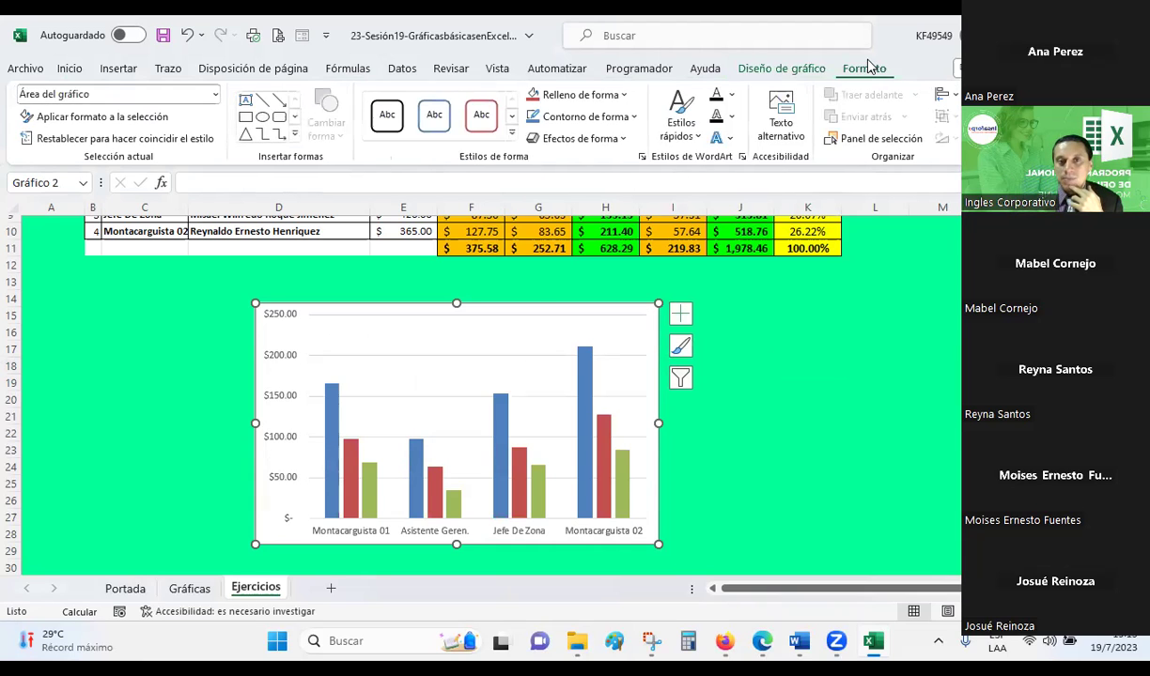
{"action": "left_click", "coordinate": [783, 70]}
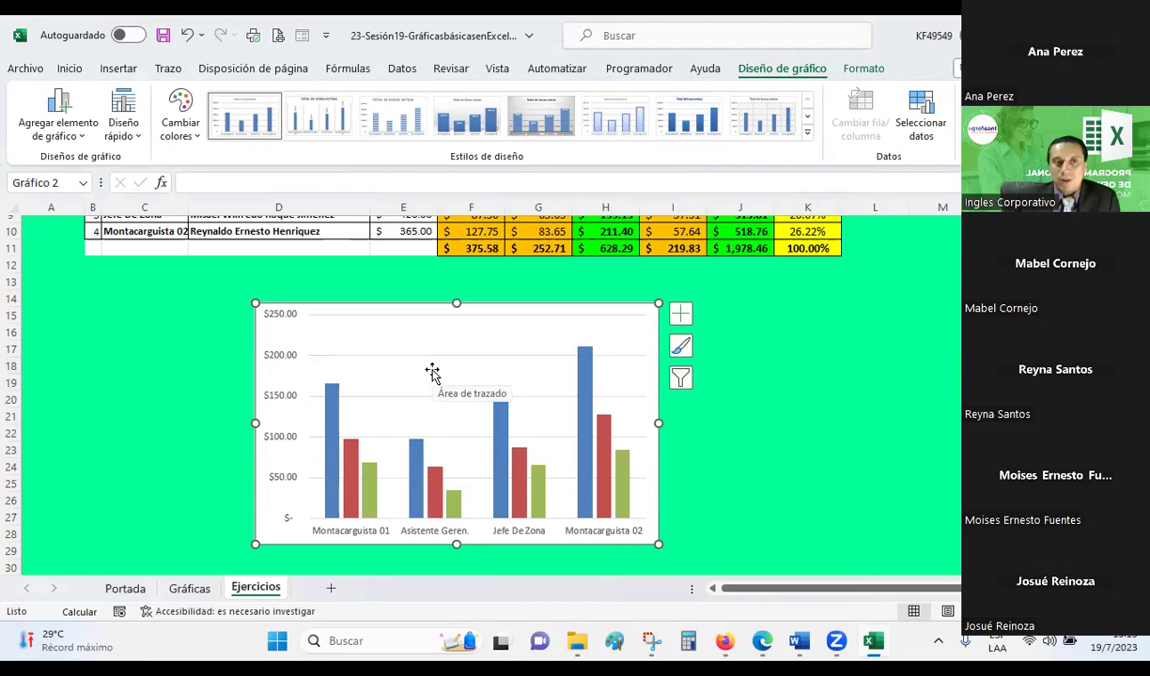
{"action": "left_click", "coordinate": [95, 141]}
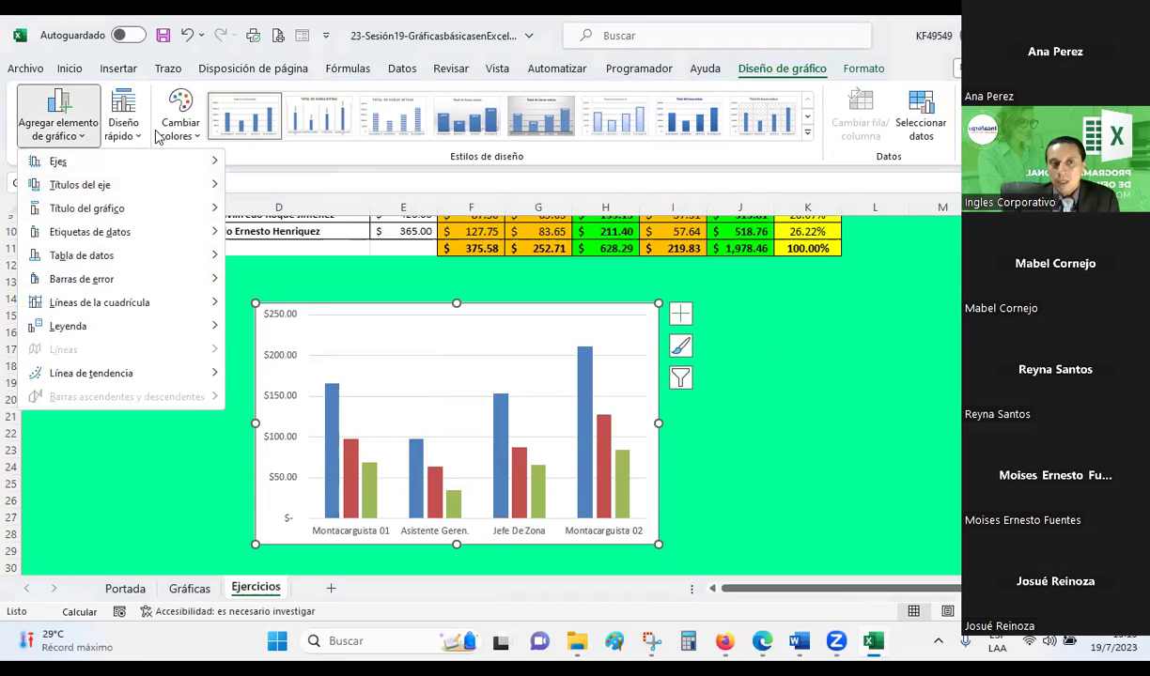
{"action": "left_click", "coordinate": [351, 160]}
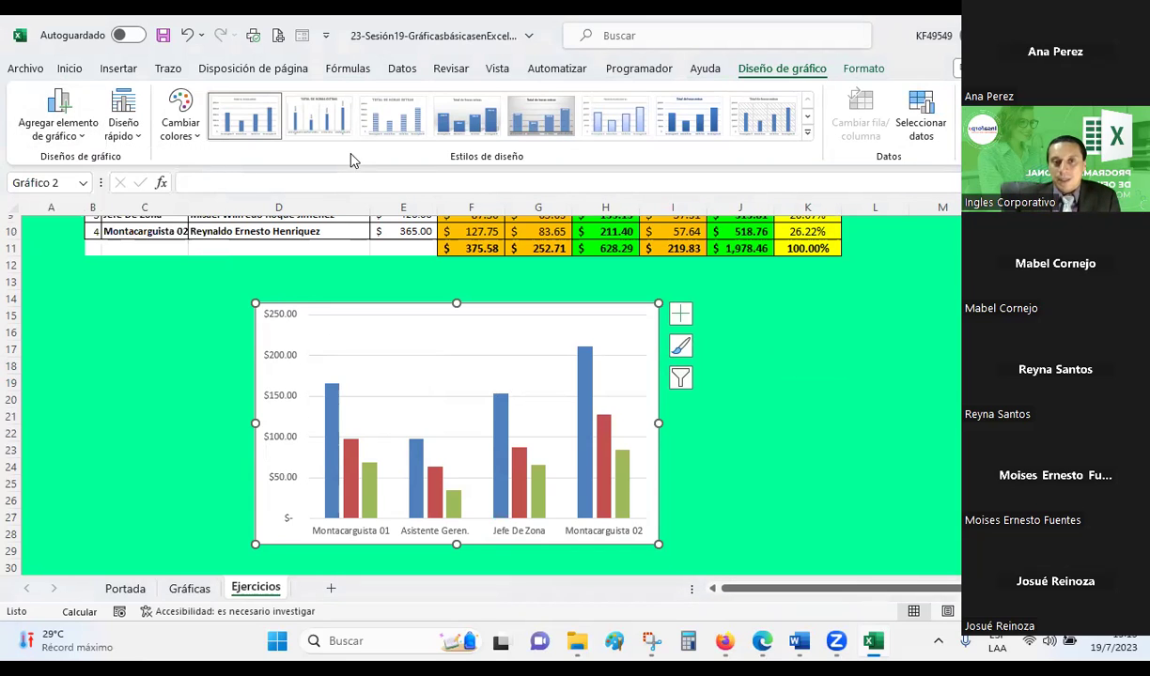
{"action": "left_click", "coordinate": [193, 588]}
{"action": "scroll", "coordinate": [296, 434], "scroll_direction": "down", "scroll_amount": 5}
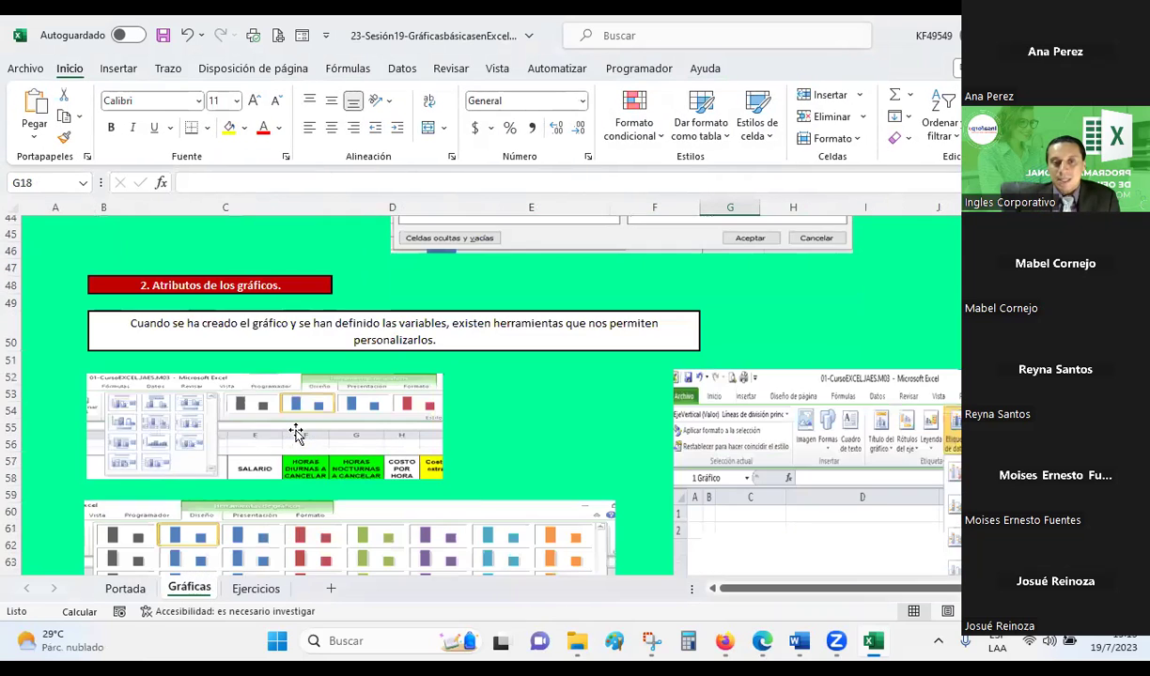
{"action": "scroll", "coordinate": [296, 434], "scroll_direction": "down", "scroll_amount": 1}
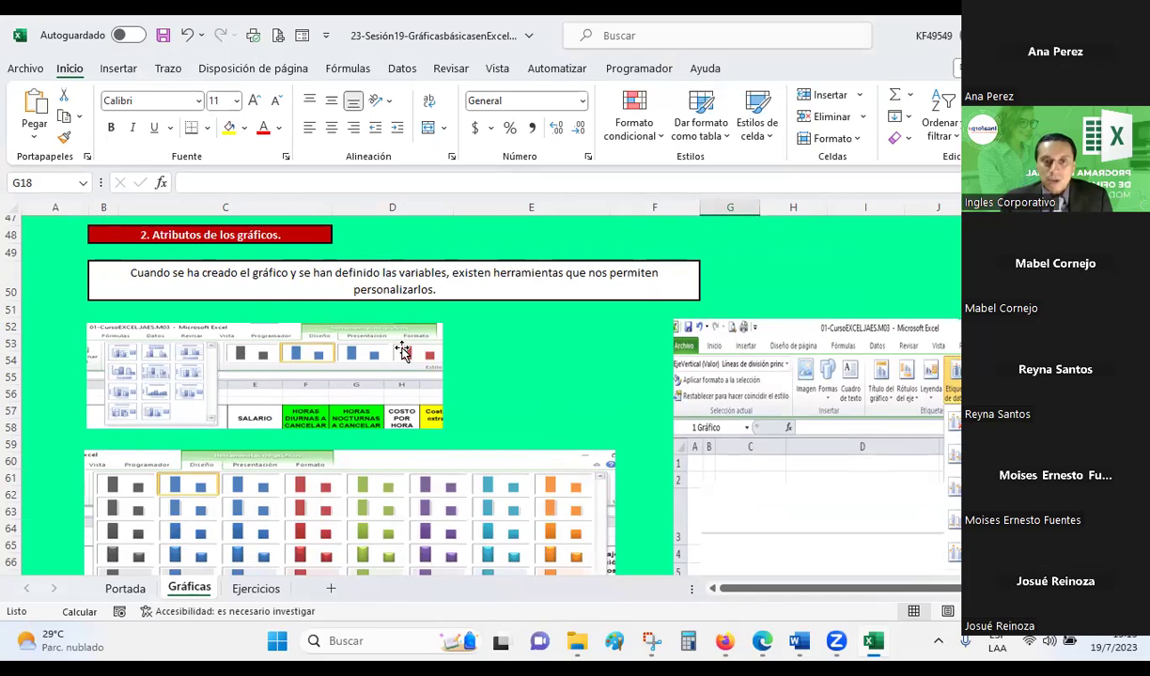
{"action": "left_click", "coordinate": [390, 376]}
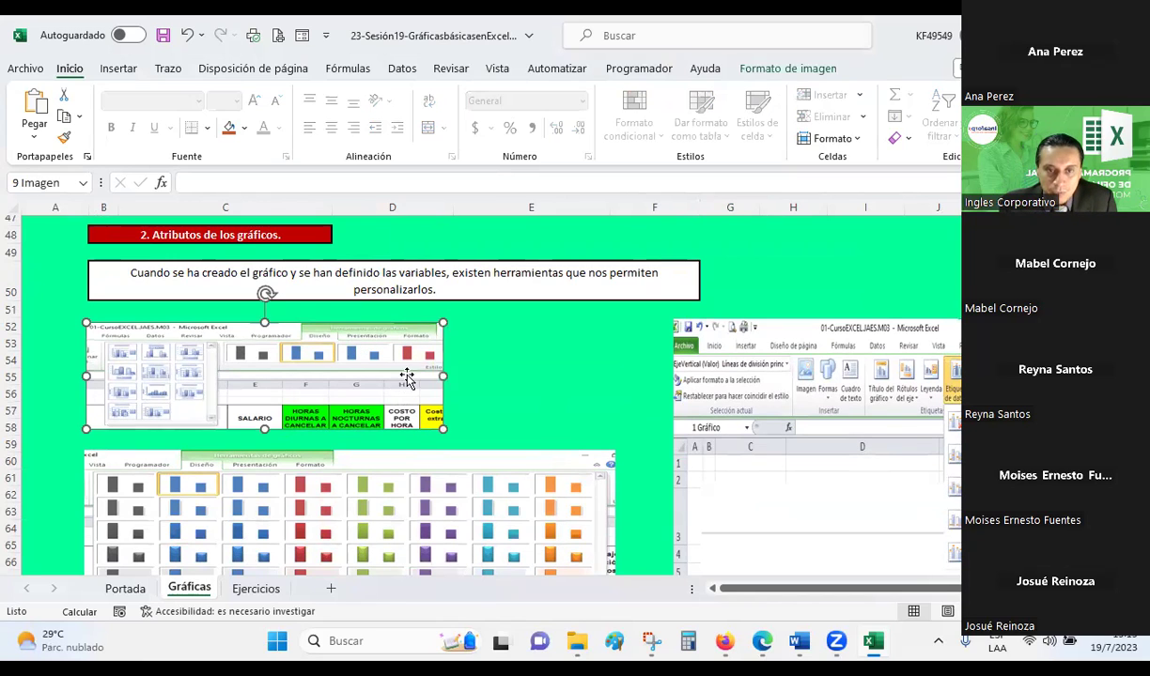
{"action": "left_click_drag", "start_coordinate": [264, 429], "coordinate": [262, 439]}
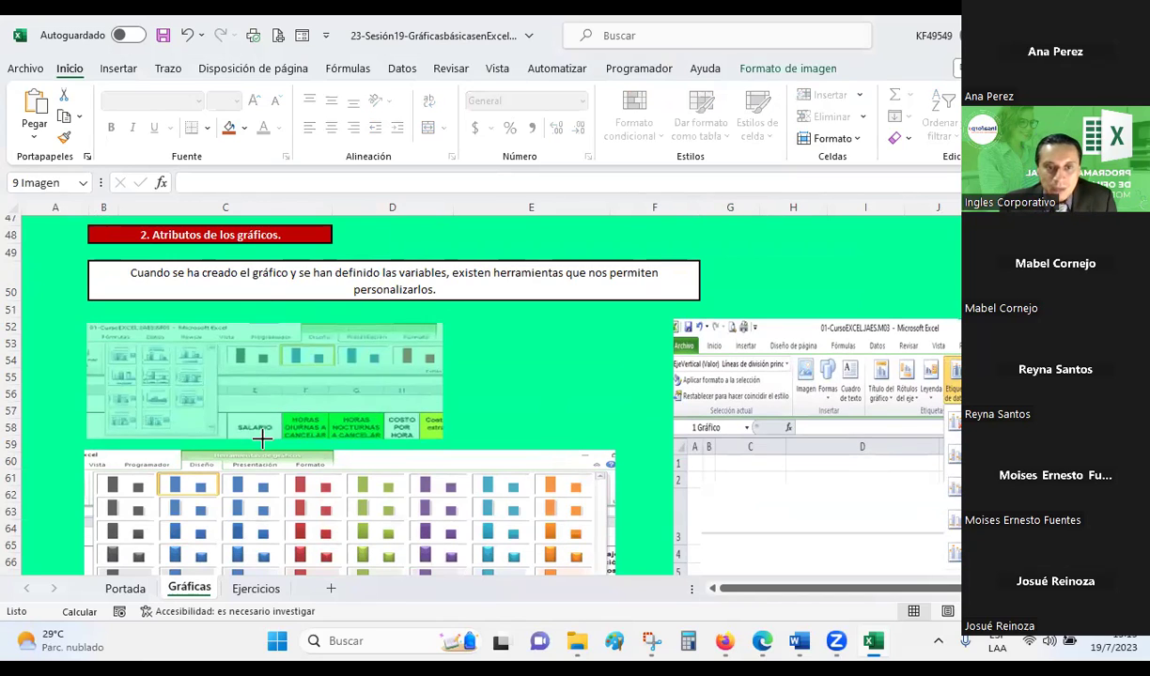
{"action": "left_click", "coordinate": [255, 587]}
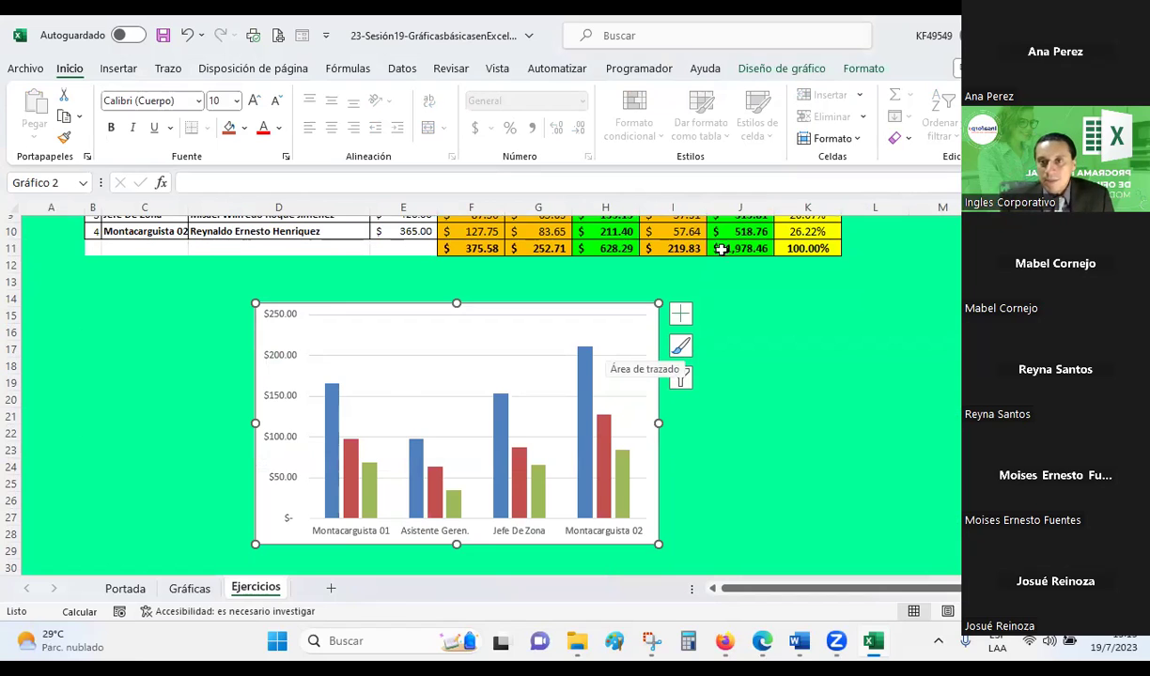
- Apply a hatched-background style from the Diseño de gráfico chart styles gallery
{"action": "left_click", "coordinate": [805, 67]}
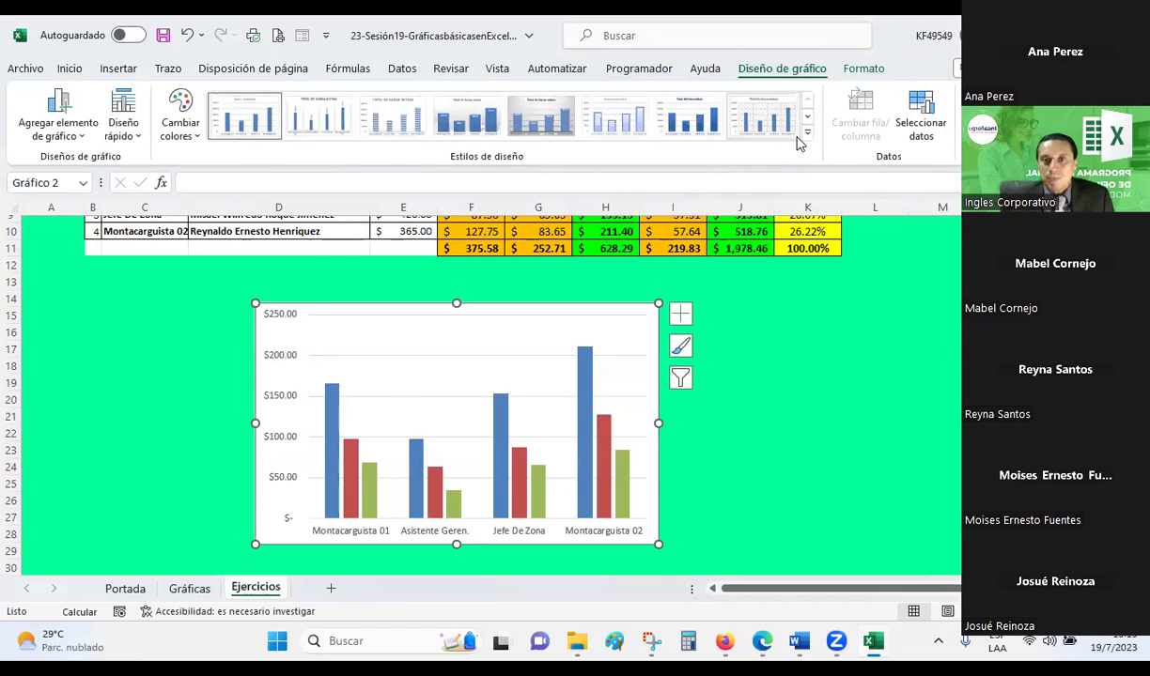
{"action": "left_click", "coordinate": [800, 132]}
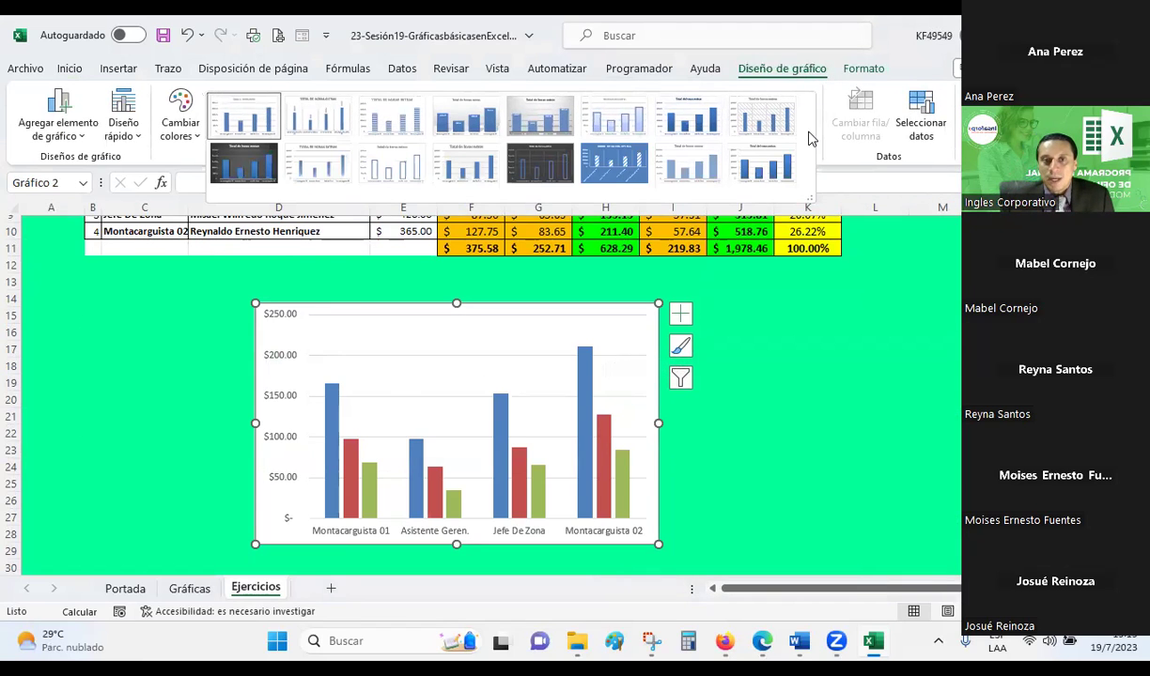
{"action": "left_click", "coordinate": [760, 116]}
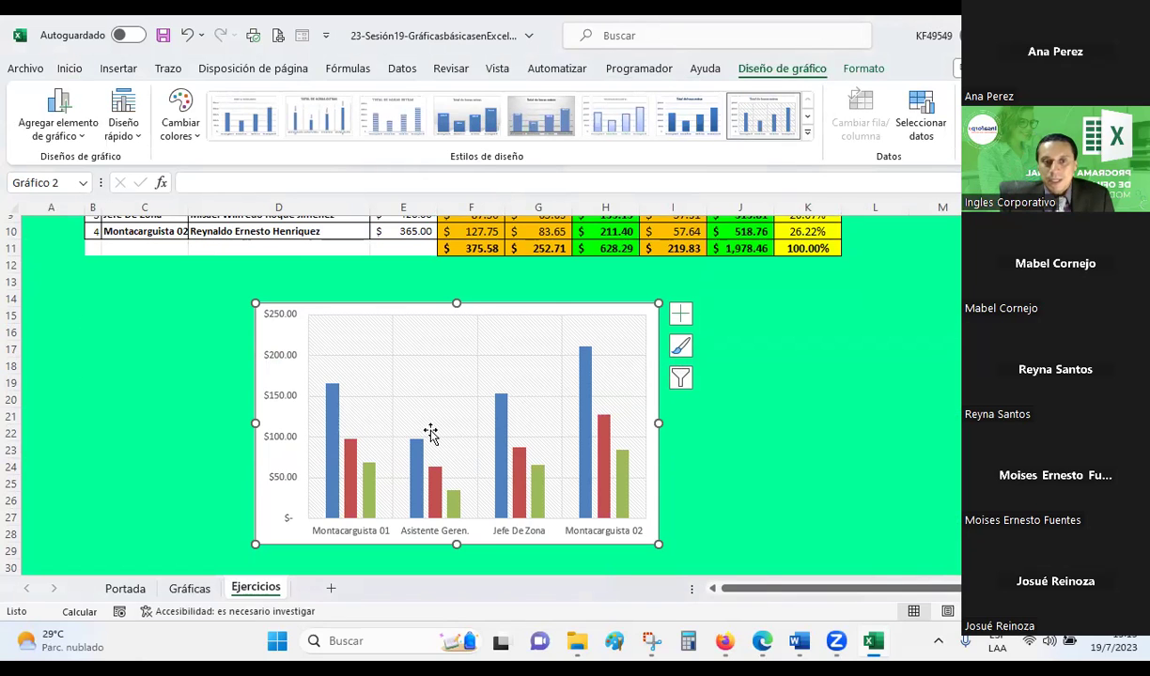
{"action": "scroll", "coordinate": [476, 405], "scroll_direction": "up", "scroll_amount": 4}
{"action": "scroll", "coordinate": [476, 405], "scroll_direction": "up", "scroll_amount": 1}
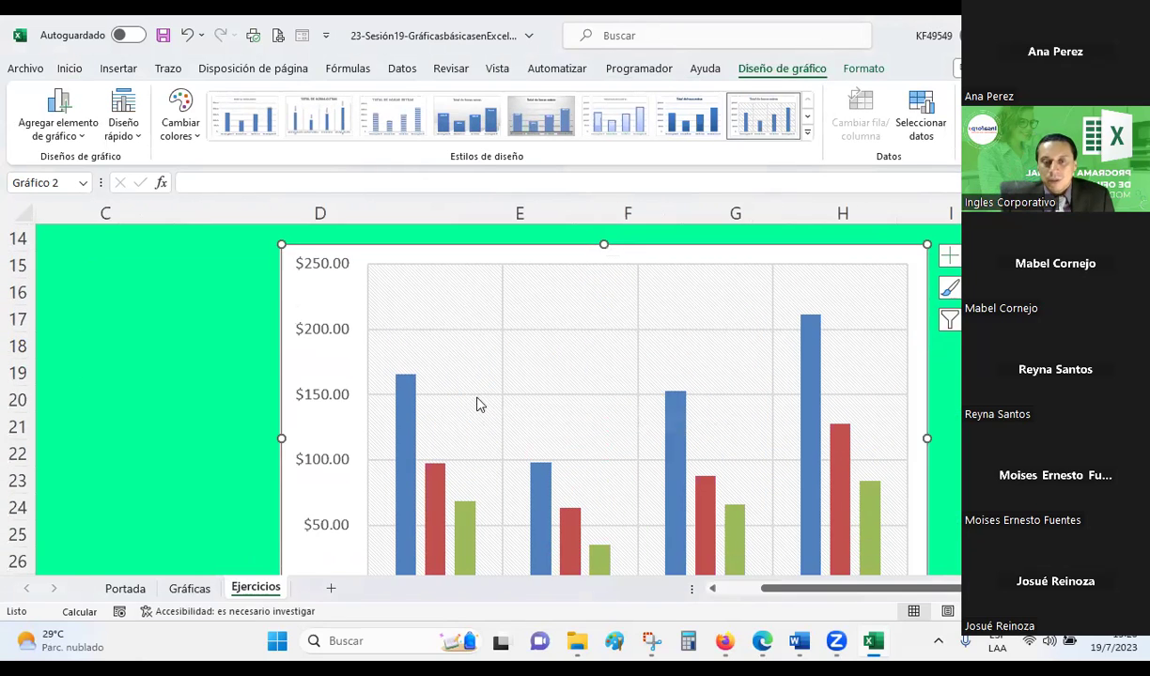
{"action": "scroll", "coordinate": [476, 406], "scroll_direction": "down", "scroll_amount": 1}
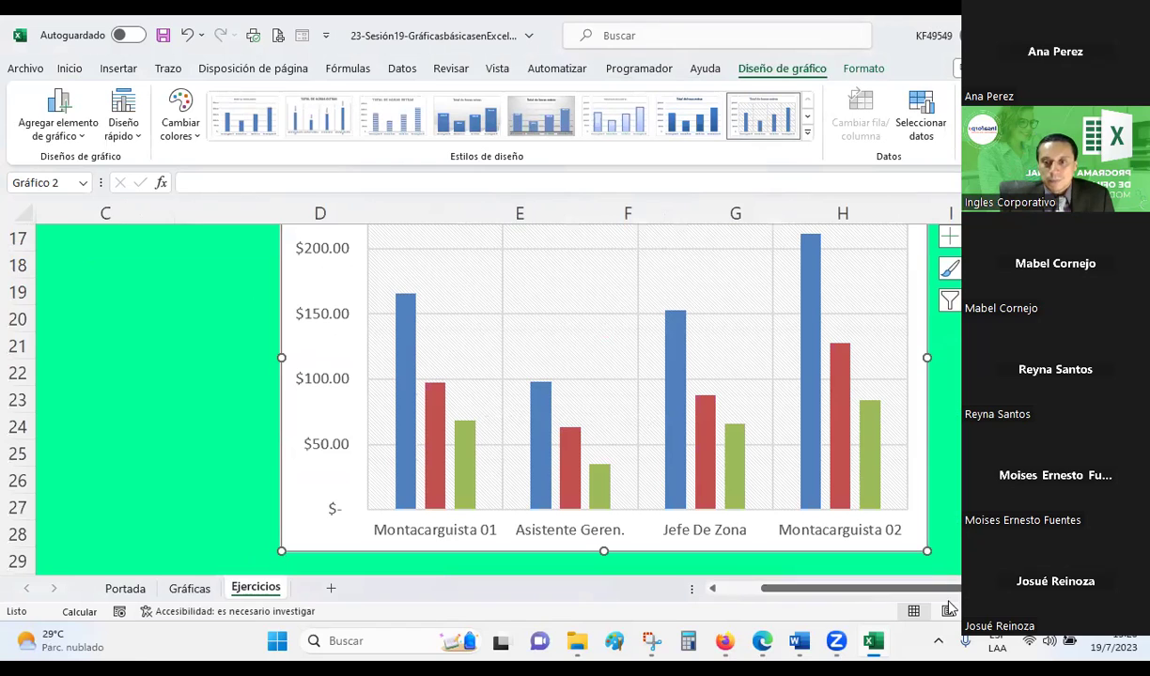
{"action": "scroll", "coordinate": [887, 547], "scroll_direction": "right", "scroll_amount": 1}
{"action": "scroll", "coordinate": [484, 416], "scroll_direction": "up", "scroll_amount": 1}
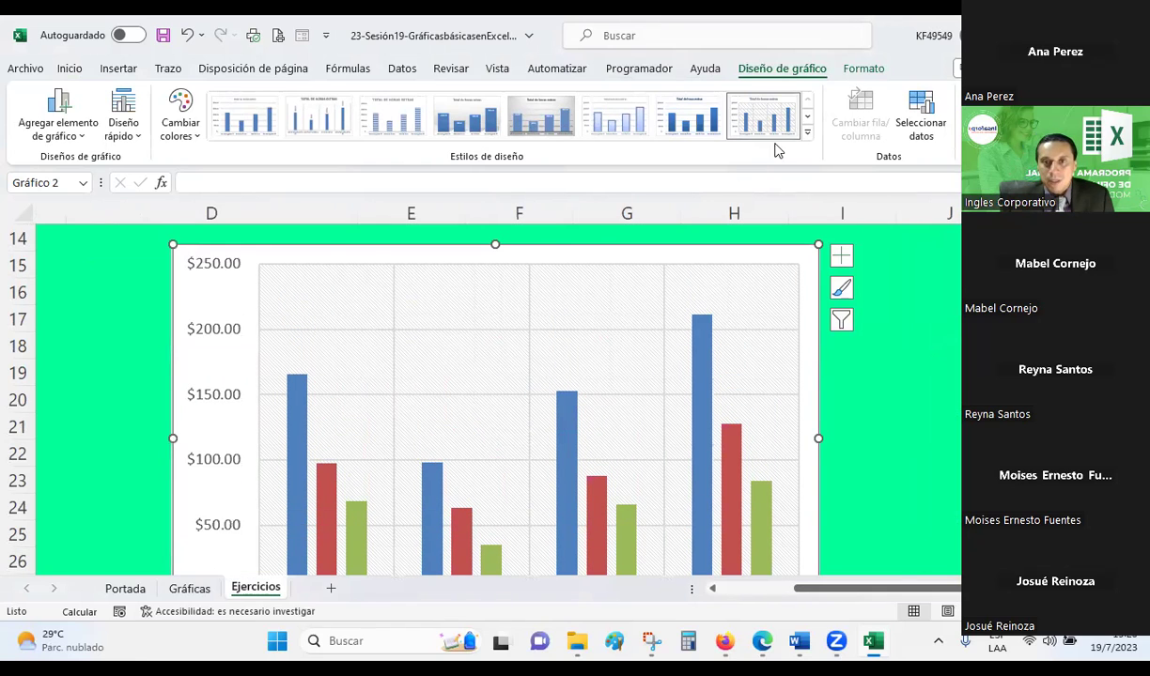
- Try a grey gradient style, then settle on Estilo 16 with dollar data labels
{"action": "left_click", "coordinate": [806, 138]}
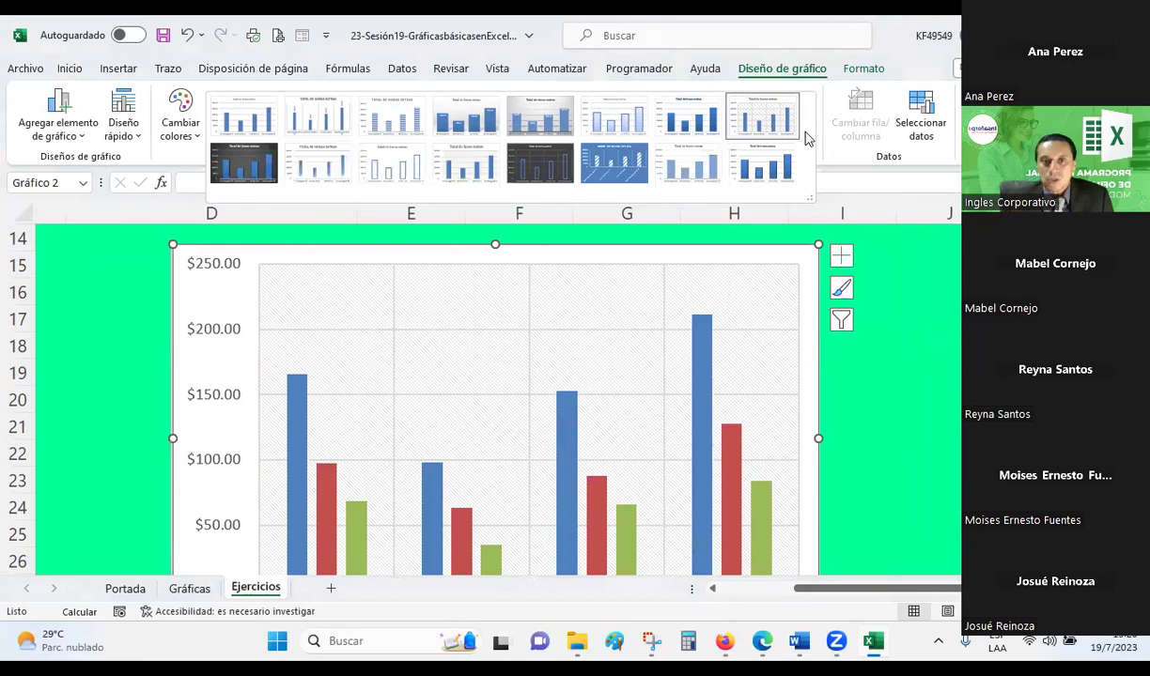
{"action": "left_click", "coordinate": [526, 106]}
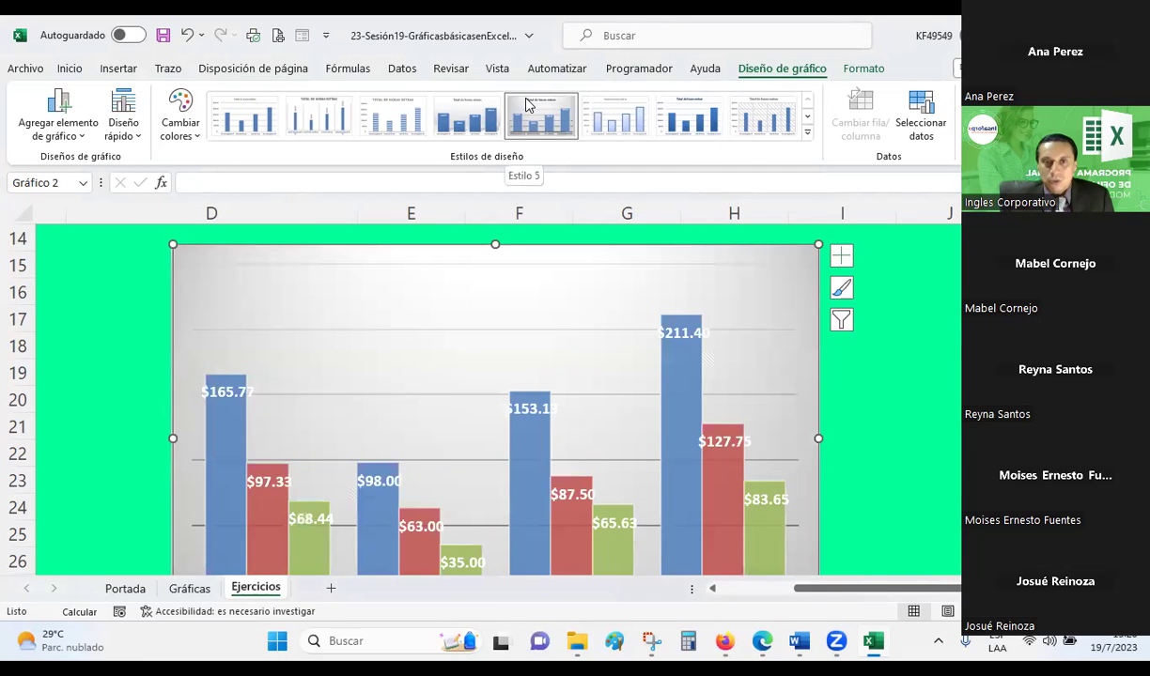
{"action": "left_click", "coordinate": [807, 139]}
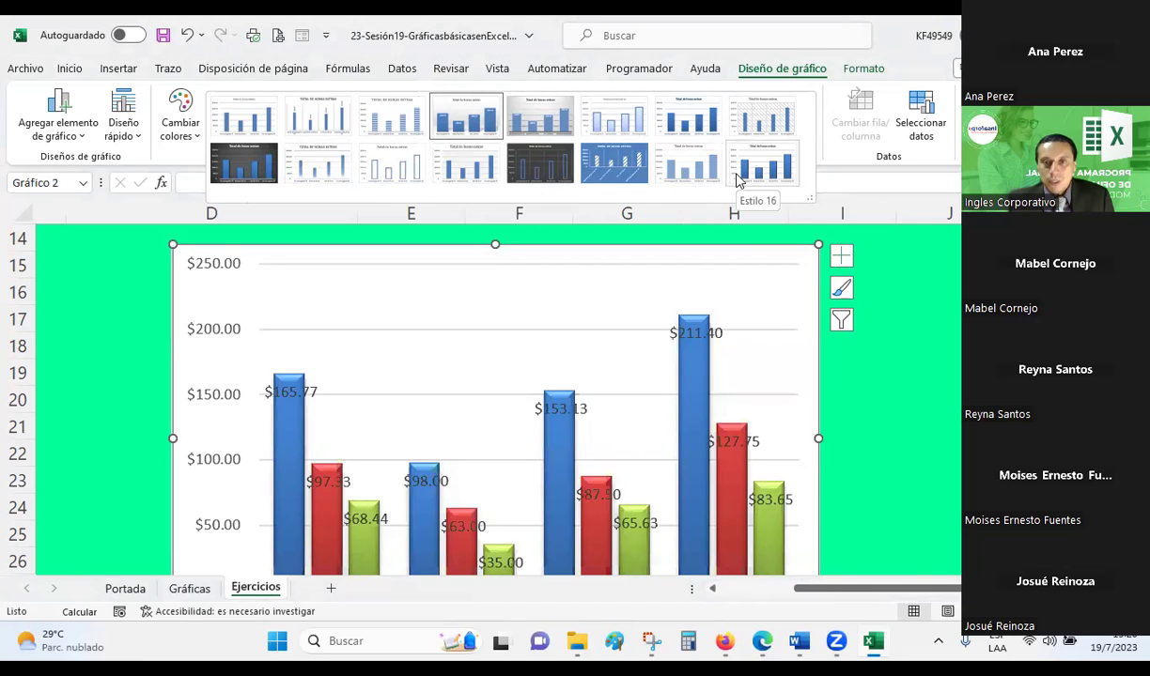
{"action": "left_click", "coordinate": [761, 128]}
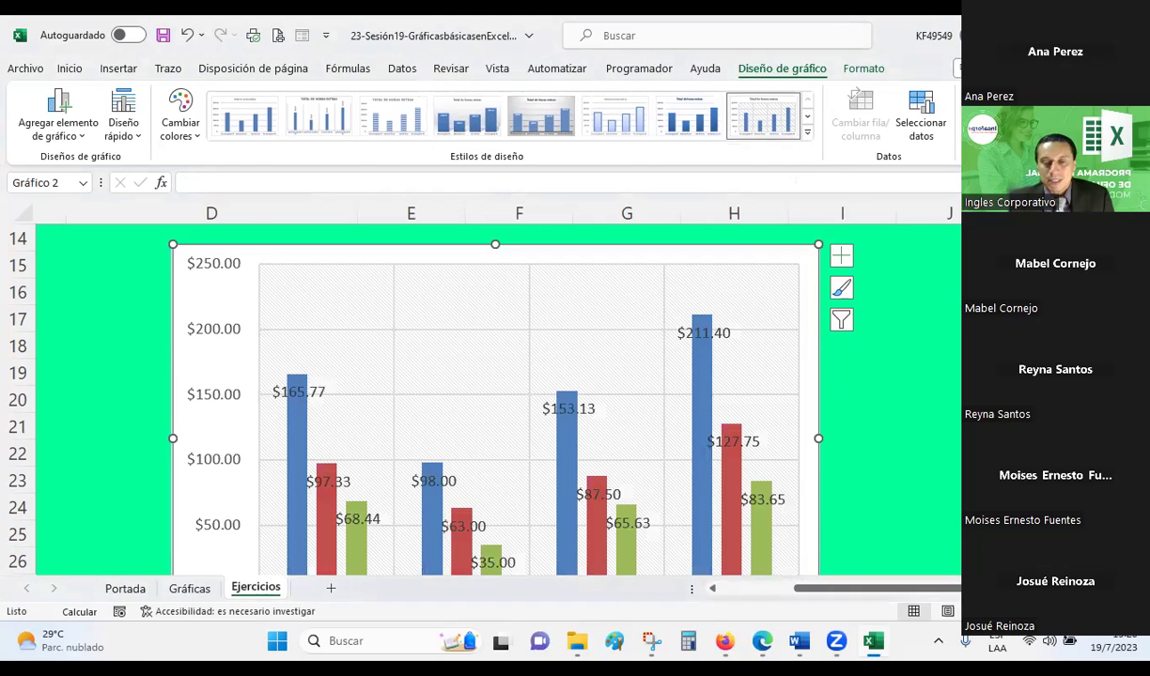
{"action": "scroll", "coordinate": [494, 404], "scroll_direction": "down", "scroll_amount": 2}
{"action": "scroll", "coordinate": [732, 318], "scroll_direction": "up", "scroll_amount": 2}
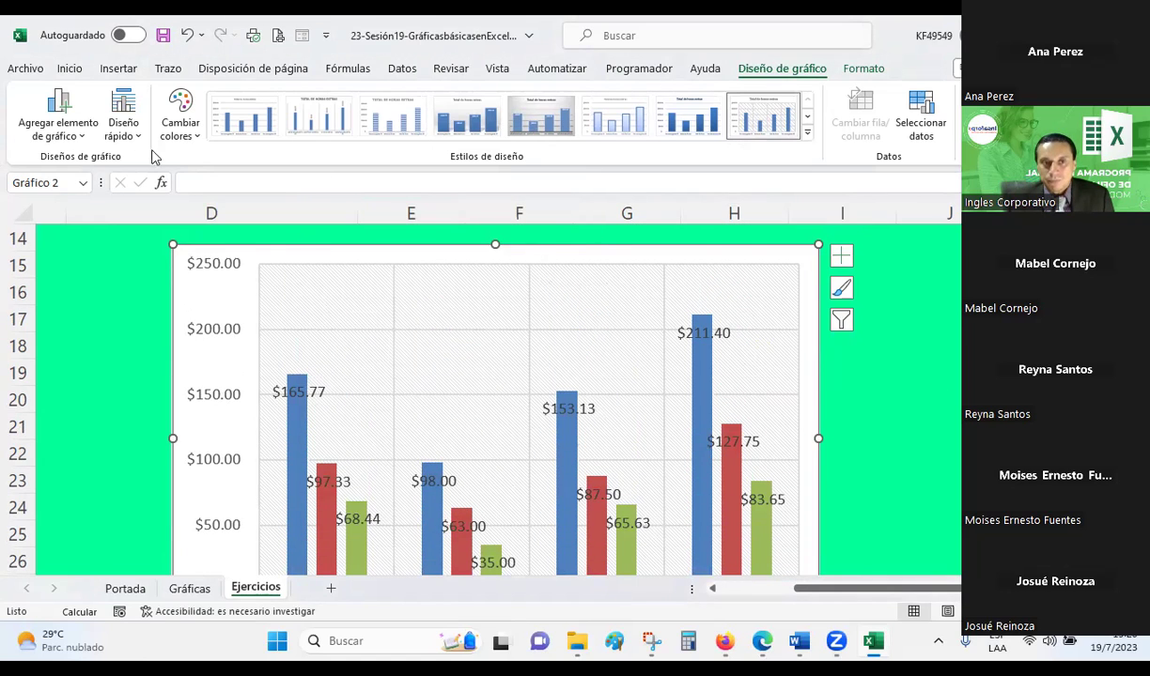
- Recolour the chart bars with Paleta de colores 2 (blue, olive-green, aquamarine)
{"action": "left_click", "coordinate": [180, 127]}
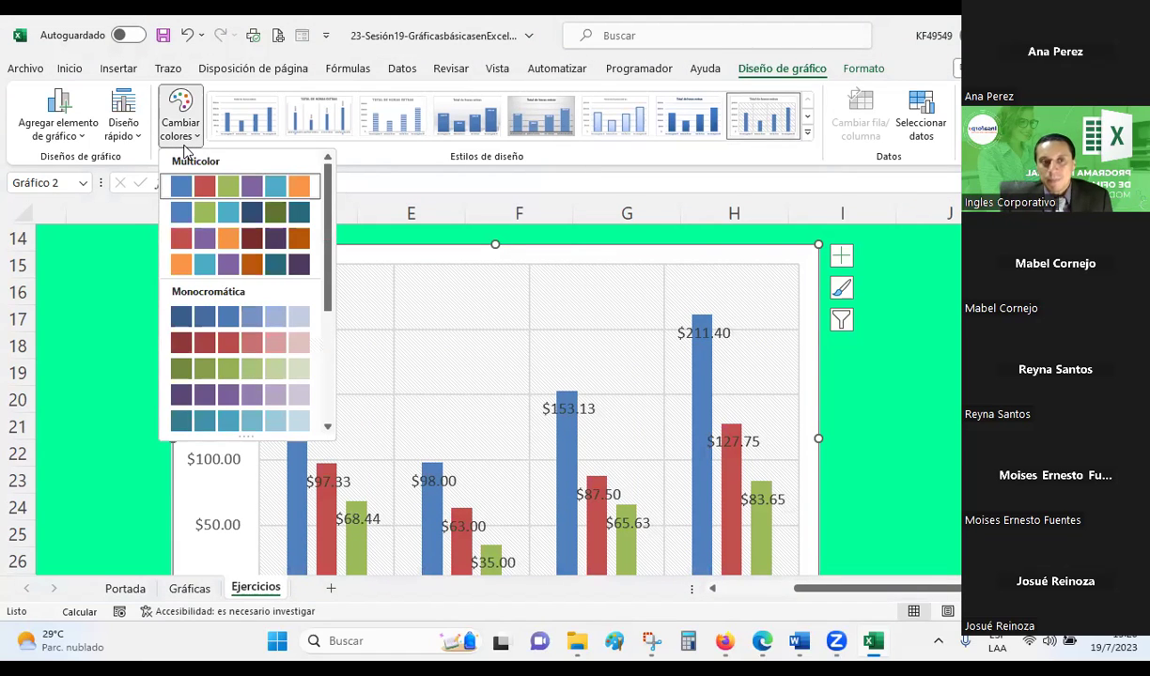
{"action": "left_click", "coordinate": [184, 141]}
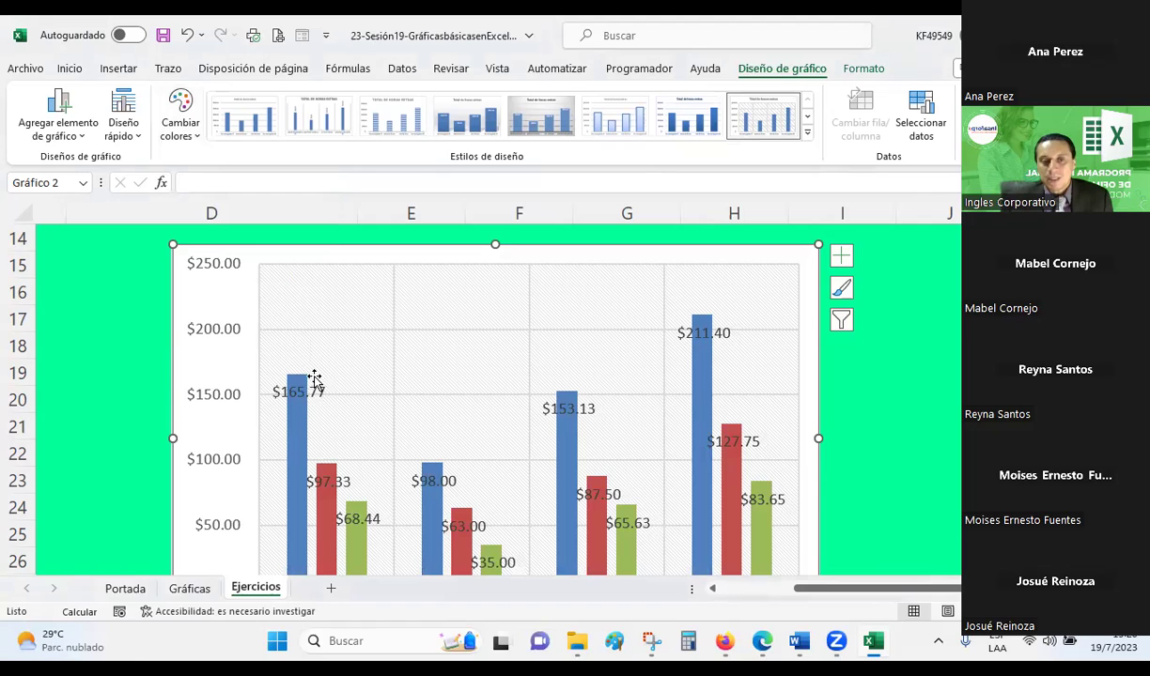
{"action": "left_click", "coordinate": [198, 141]}
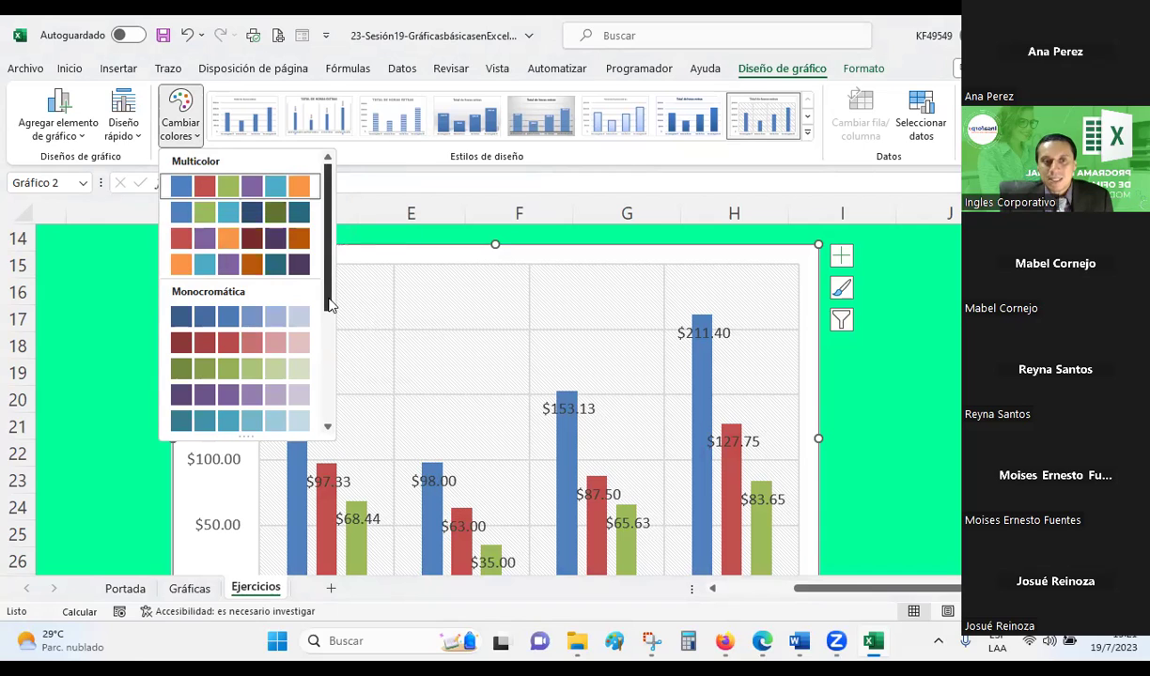
{"action": "mouse_move", "coordinate": [326, 291]}
{"action": "left_mouse_down"}
{"action": "mouse_move", "coordinate": [321, 404]}
{"action": "mouse_move", "coordinate": [321, 307]}
{"action": "left_mouse_up"}
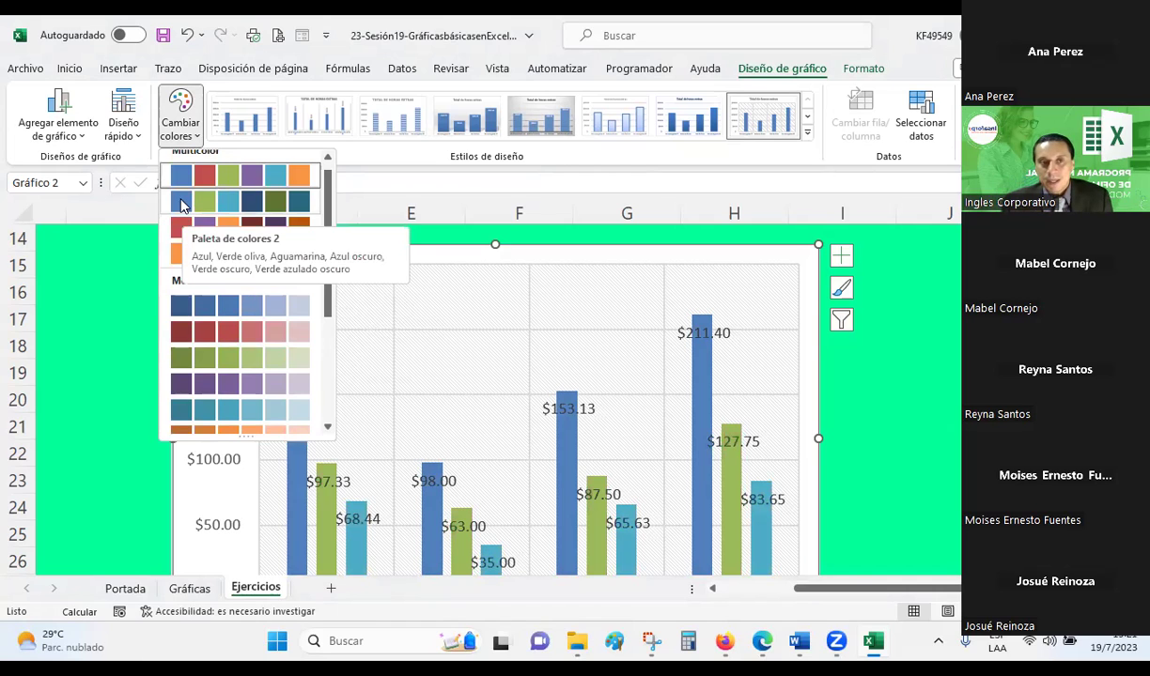
{"action": "left_click", "coordinate": [180, 201]}
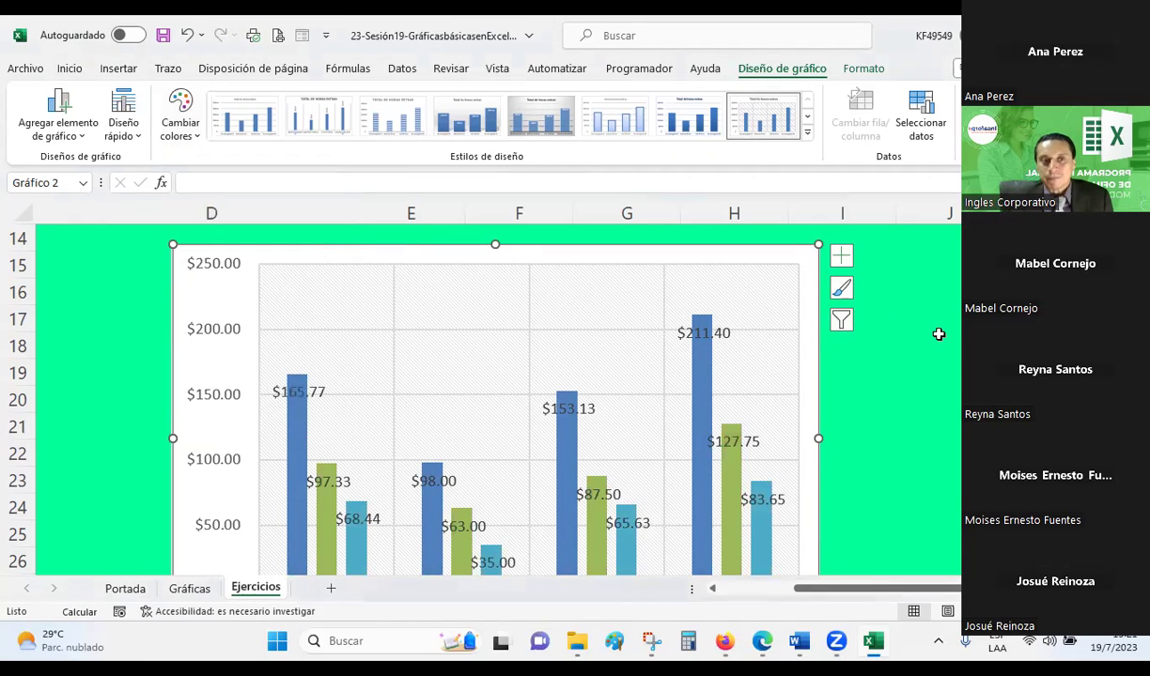
{"action": "scroll", "coordinate": [911, 364], "scroll_direction": "down", "scroll_amount": 2}
{"action": "scroll", "coordinate": [911, 364], "scroll_direction": "up", "scroll_amount": 1}
{"action": "scroll", "coordinate": [911, 365], "scroll_direction": "up", "scroll_amount": 1}
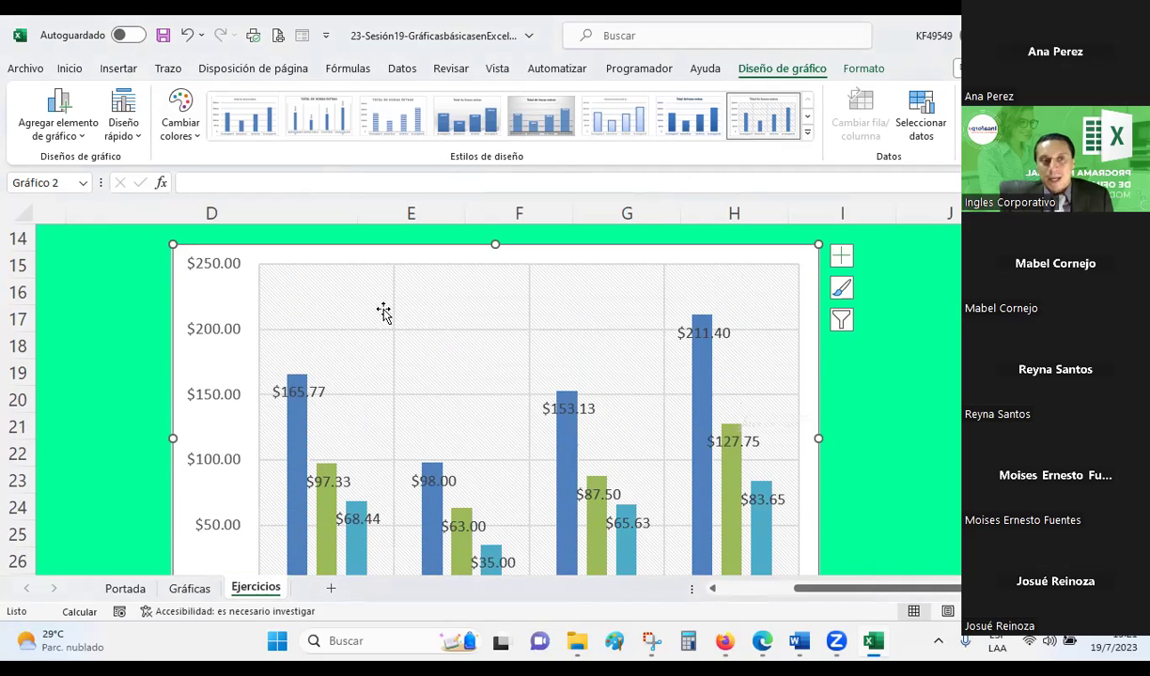
- Apply quick layout Diseño 1 and title the chart 'Resumen de costos de horas extras'
{"action": "left_click", "coordinate": [139, 141]}
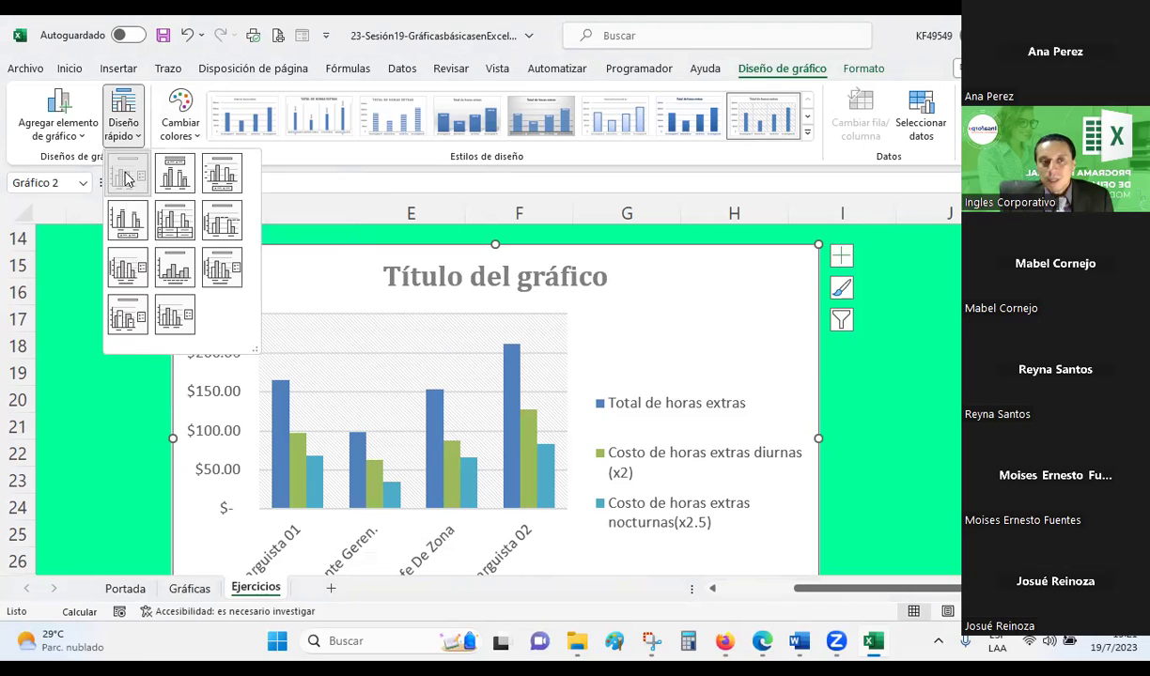
{"action": "left_click", "coordinate": [128, 179]}
{"action": "left_click", "coordinate": [401, 265]}
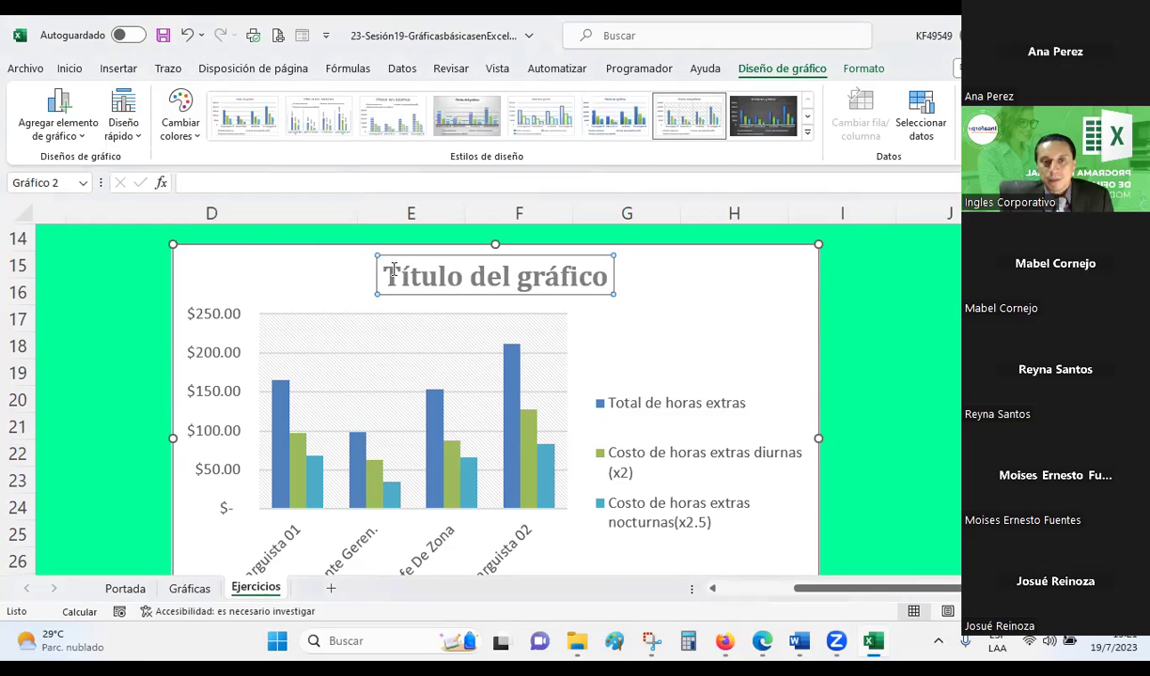
{"action": "left_click_drag", "start_coordinate": [380, 274], "coordinate": [593, 289]}
{"action": "type", "text": "R"}
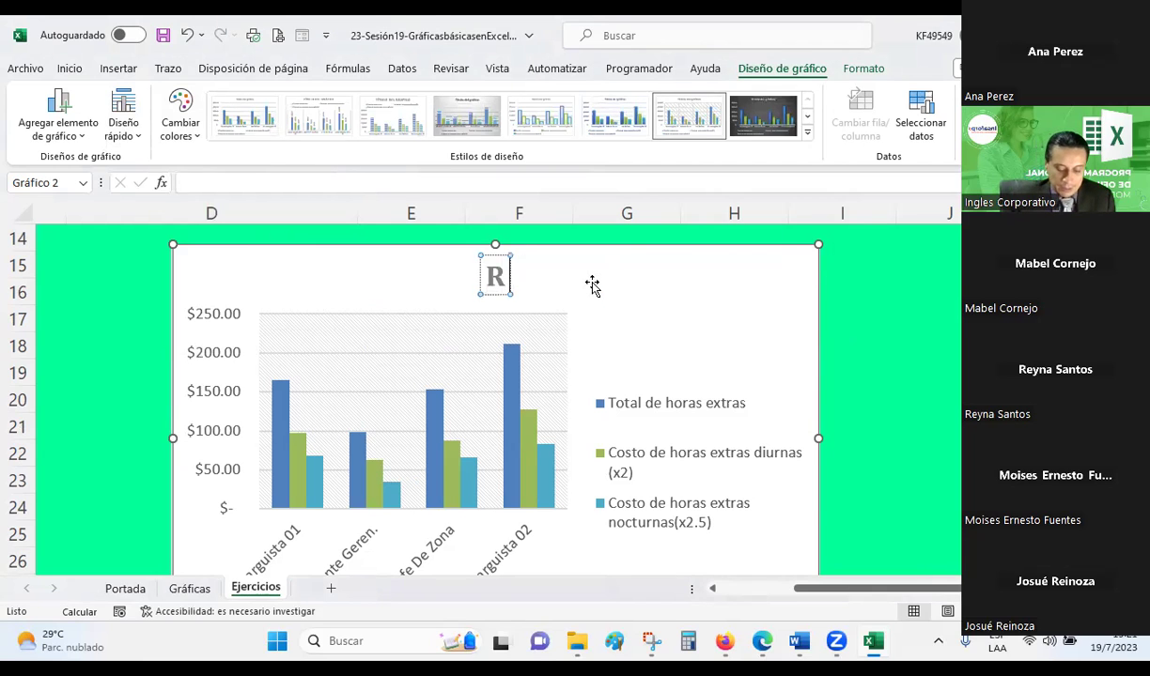
{"action": "type", "text": "esue"}
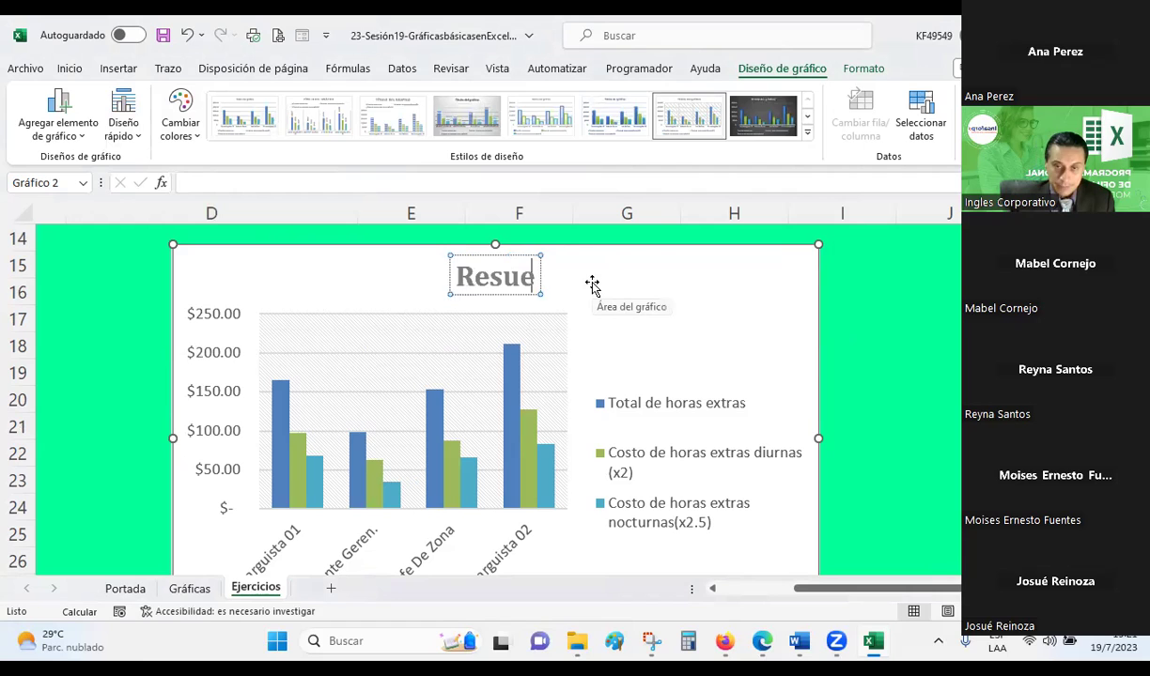
{"action": "type", "text": "mn"}
{"action": "key", "text": "BackSpace"}
{"action": "key", "text": "BackSpace"}
{"action": "key", "text": "BackSpace"}
{"action": "type", "text": "men de costos de horas extras"}
- Finish the title and try a quick layout with a top legend and data labels
{"action": "left_click", "coordinate": [211, 266]}
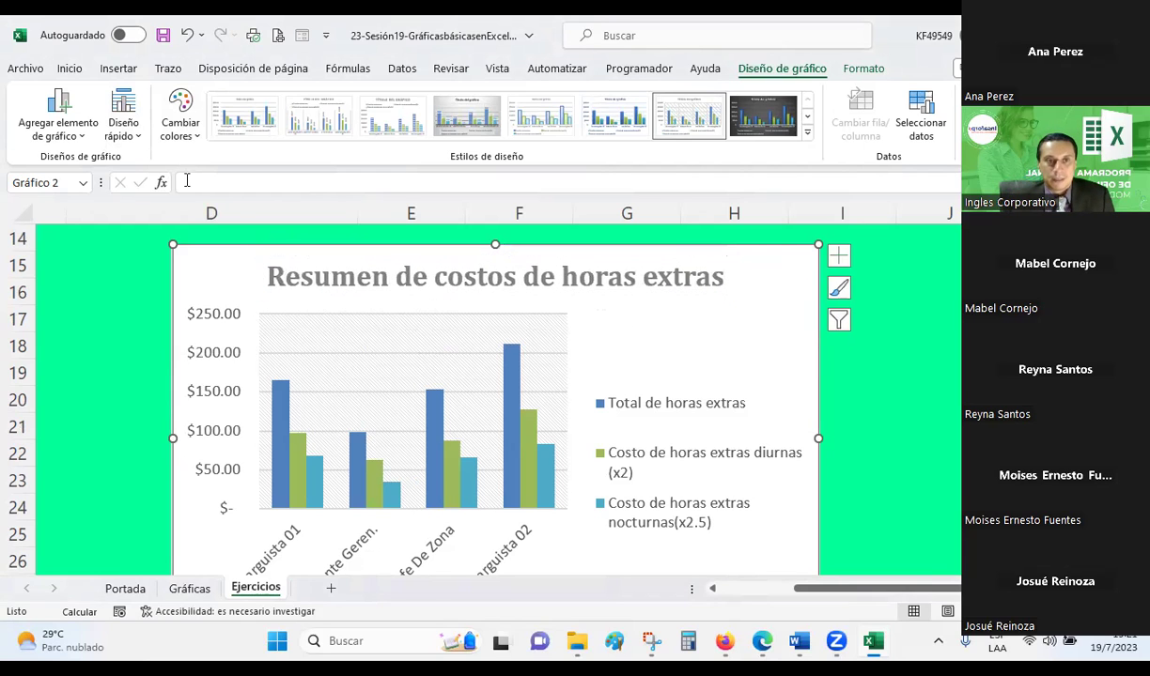
{"action": "left_click", "coordinate": [191, 139]}
{"action": "left_click", "coordinate": [191, 138]}
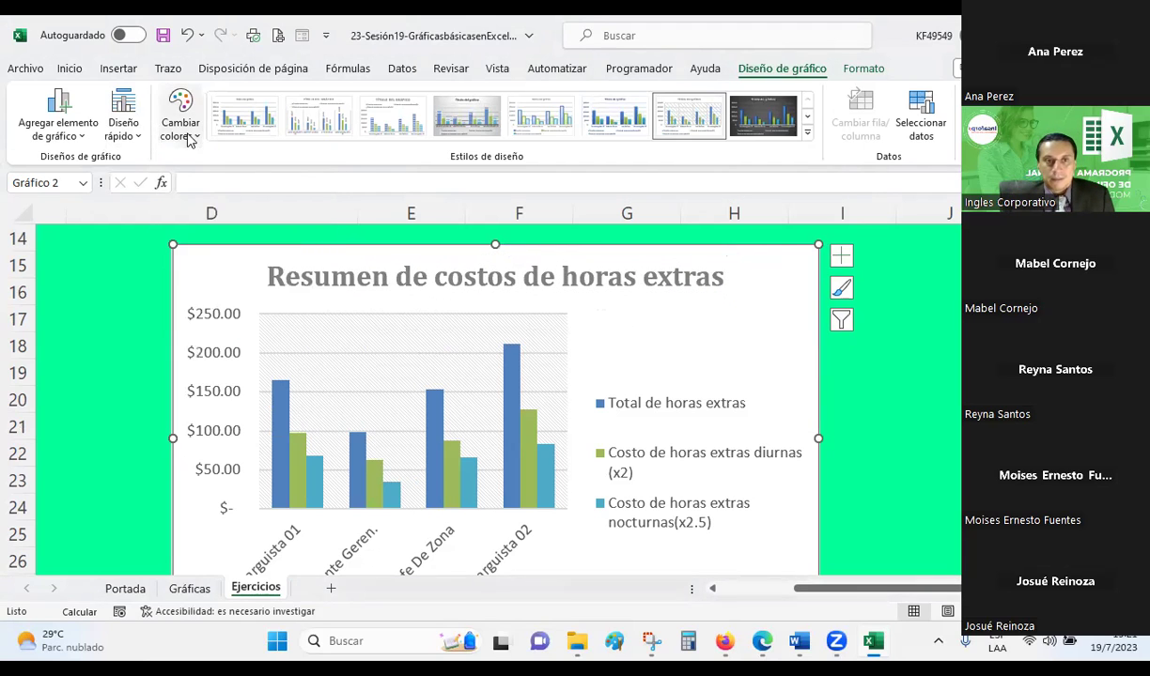
{"action": "left_click", "coordinate": [122, 132]}
{"action": "left_click", "coordinate": [167, 176]}
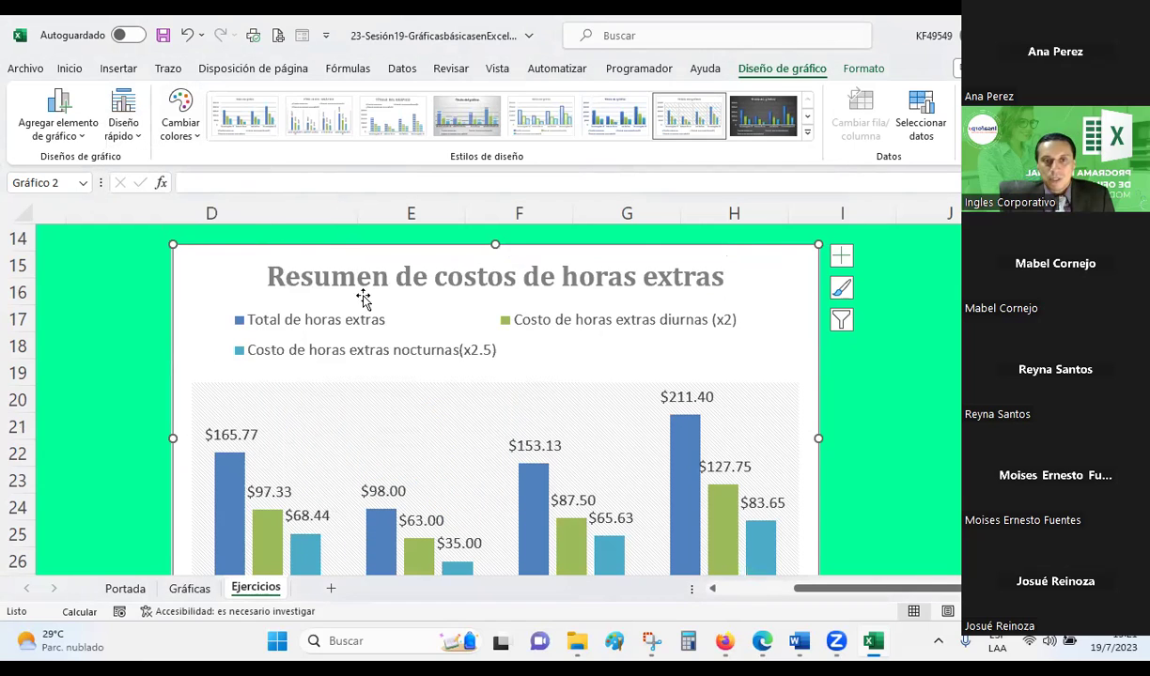
{"action": "scroll", "coordinate": [461, 348], "scroll_direction": "down", "scroll_amount": 1}
{"action": "scroll", "coordinate": [461, 348], "scroll_direction": "up", "scroll_amount": 1}
{"action": "scroll", "coordinate": [417, 398], "scroll_direction": "down", "scroll_amount": 1}
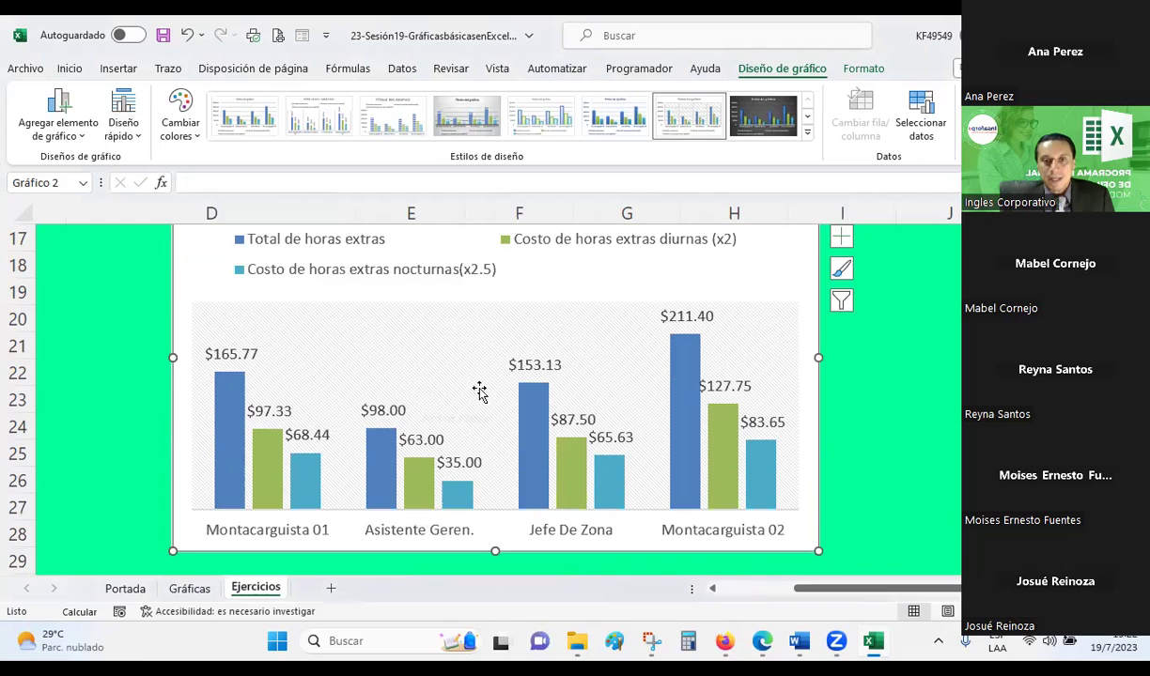
- Try quick layouts with a bottom legend, then one with a value axis and data labels
{"action": "left_click", "coordinate": [121, 130]}
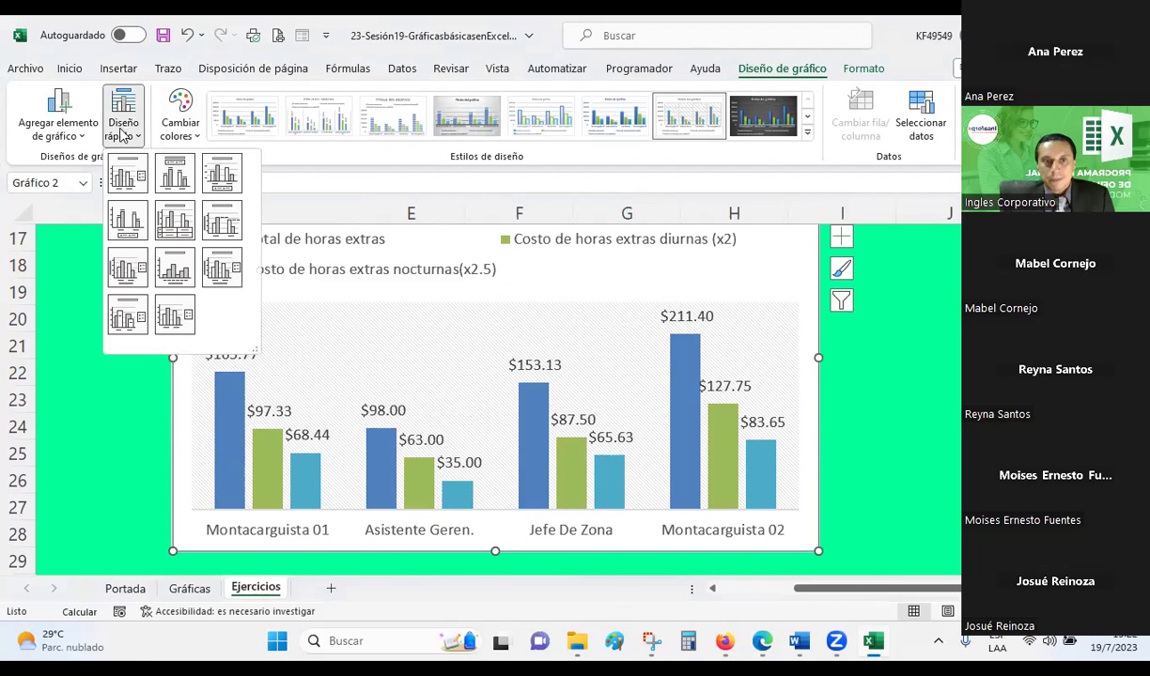
{"action": "left_click", "coordinate": [222, 174]}
{"action": "scroll", "coordinate": [441, 310], "scroll_direction": "up", "scroll_amount": 2}
{"action": "scroll", "coordinate": [446, 310], "scroll_direction": "down", "scroll_amount": 2}
{"action": "left_click", "coordinate": [132, 136]}
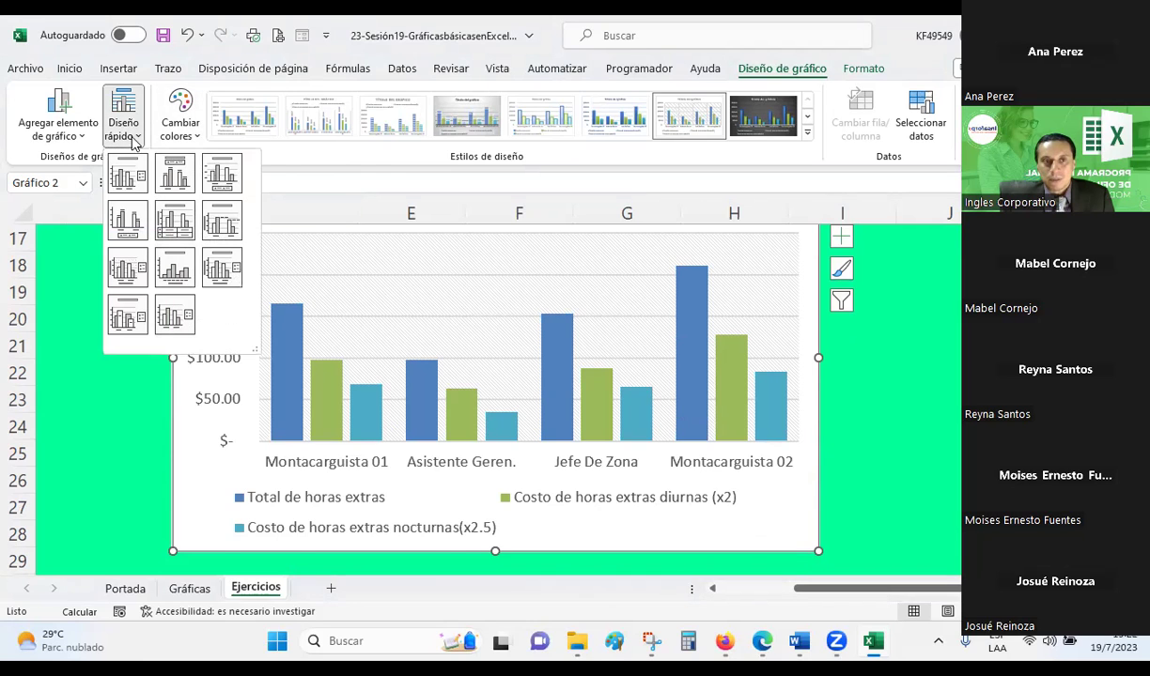
{"action": "left_click", "coordinate": [120, 220]}
{"action": "scroll", "coordinate": [418, 381], "scroll_direction": "up", "scroll_amount": 1}
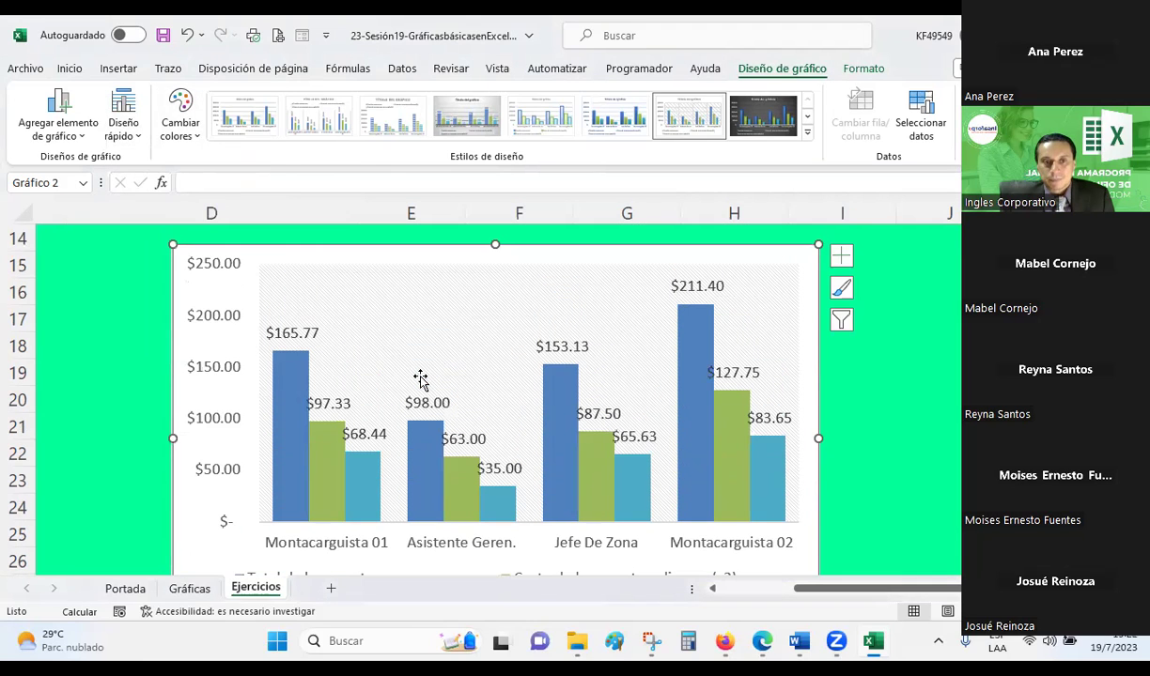
- Settle on the quick layout that adds a data table of values beneath the columns
{"action": "left_click", "coordinate": [123, 131]}
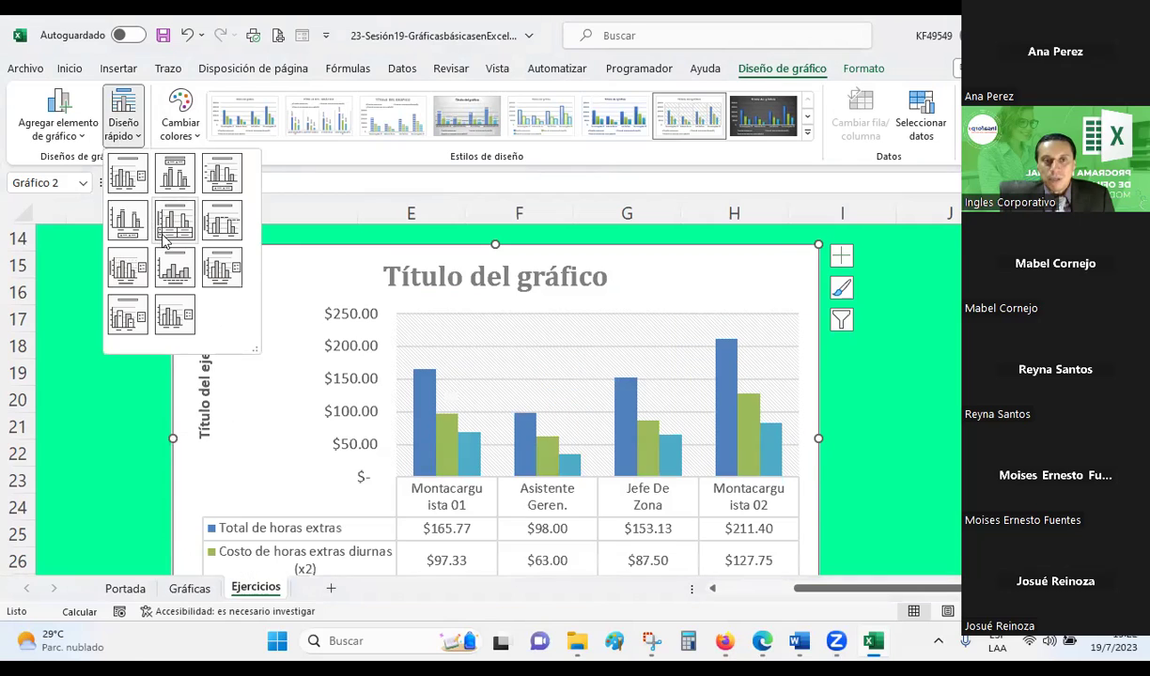
{"action": "left_click", "coordinate": [164, 239]}
{"action": "scroll", "coordinate": [561, 430], "scroll_direction": "down", "scroll_amount": 2}
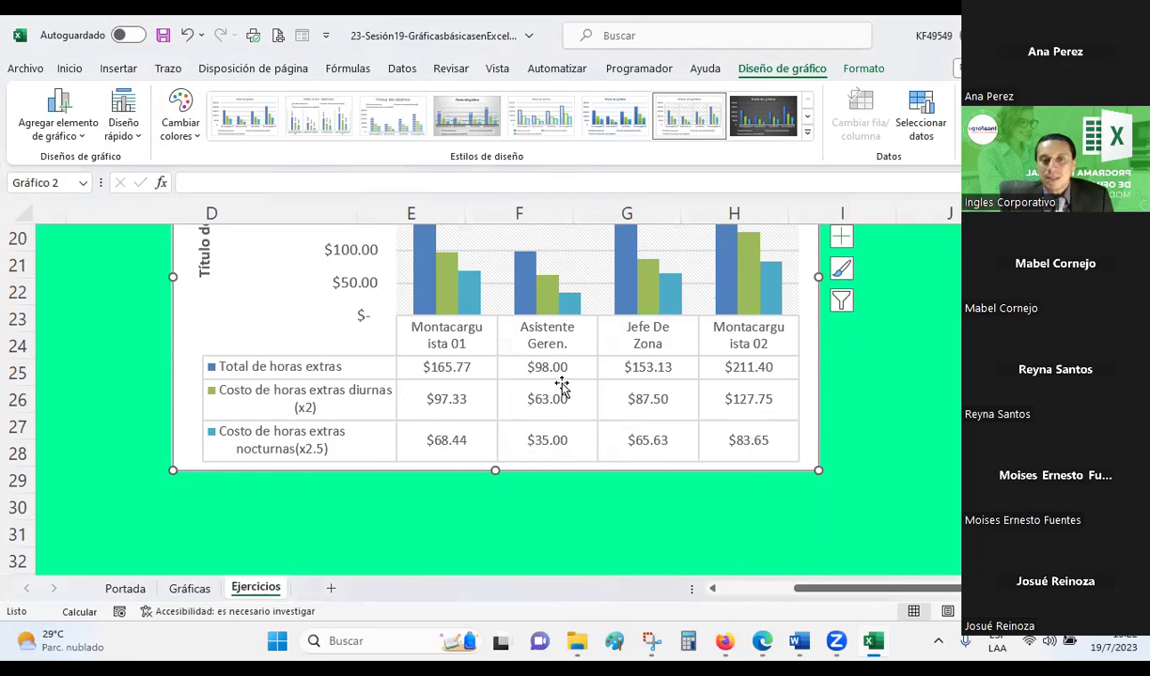
{"action": "scroll", "coordinate": [531, 374], "scroll_direction": "up", "scroll_amount": 1}
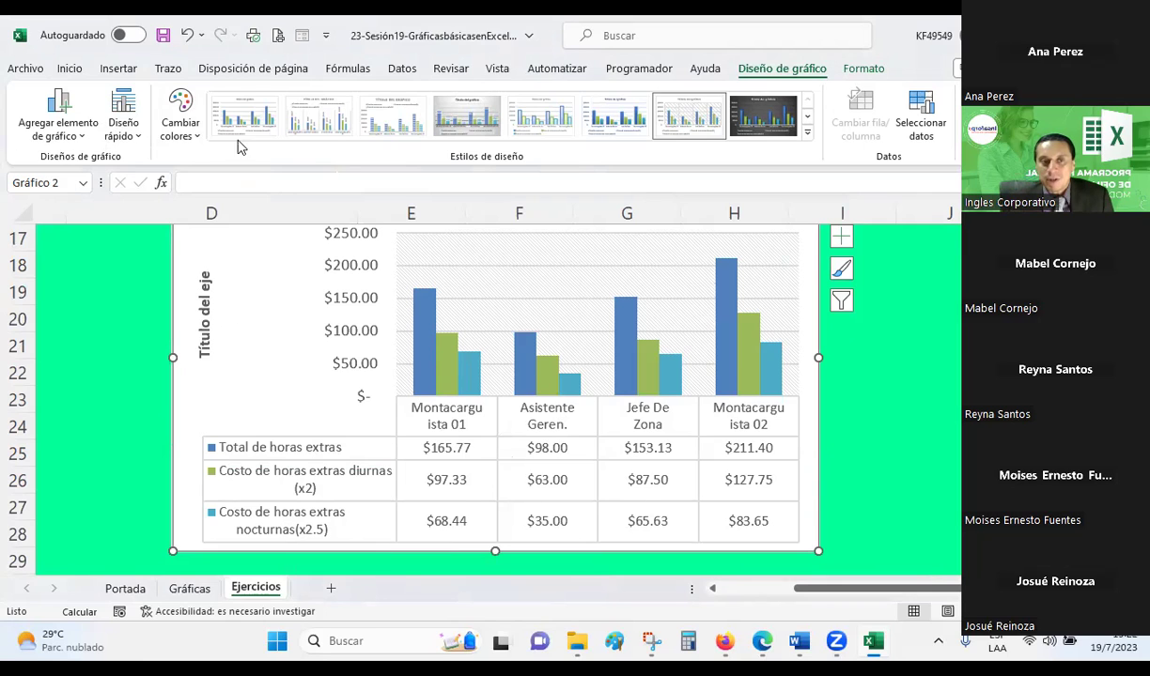
{"action": "left_click", "coordinate": [195, 132]}
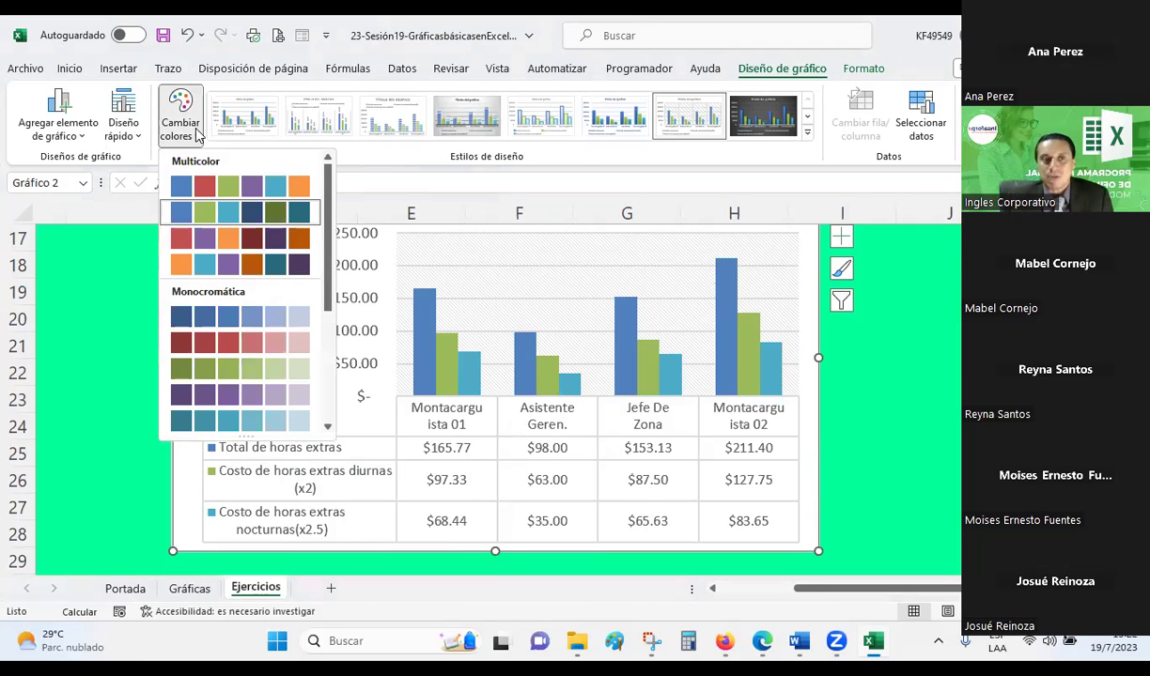
{"action": "left_click", "coordinate": [130, 132]}
{"action": "left_click", "coordinate": [130, 134]}
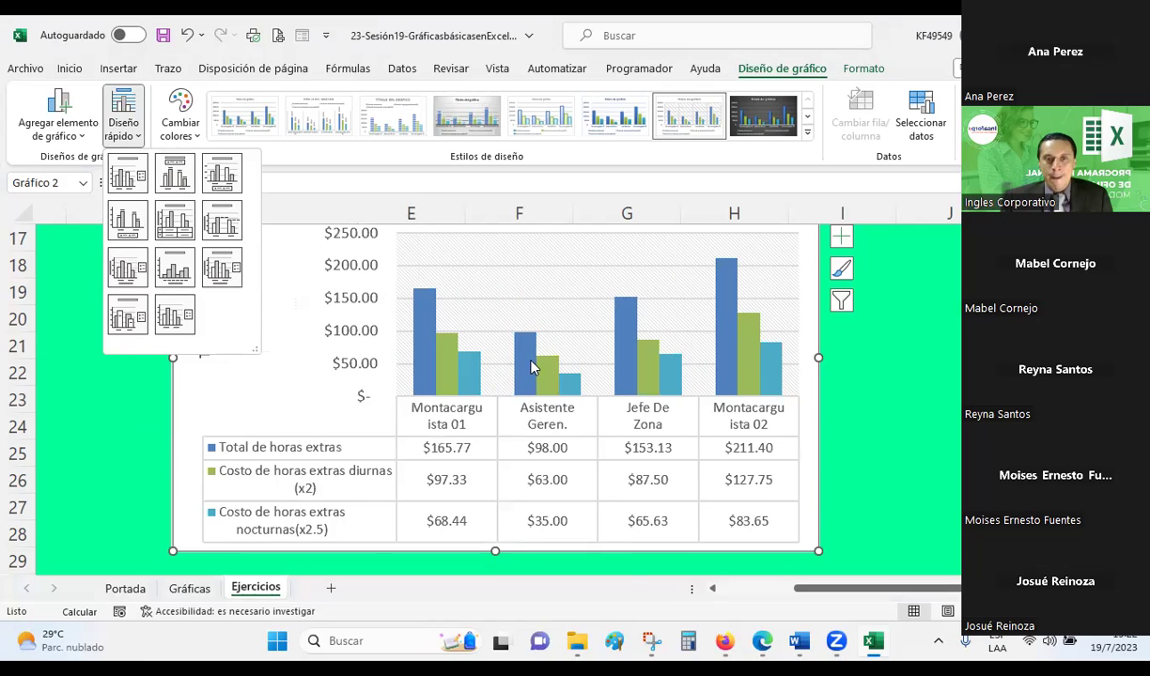
{"action": "scroll", "coordinate": [127, 221], "scroll_direction": "up", "scroll_amount": 2}
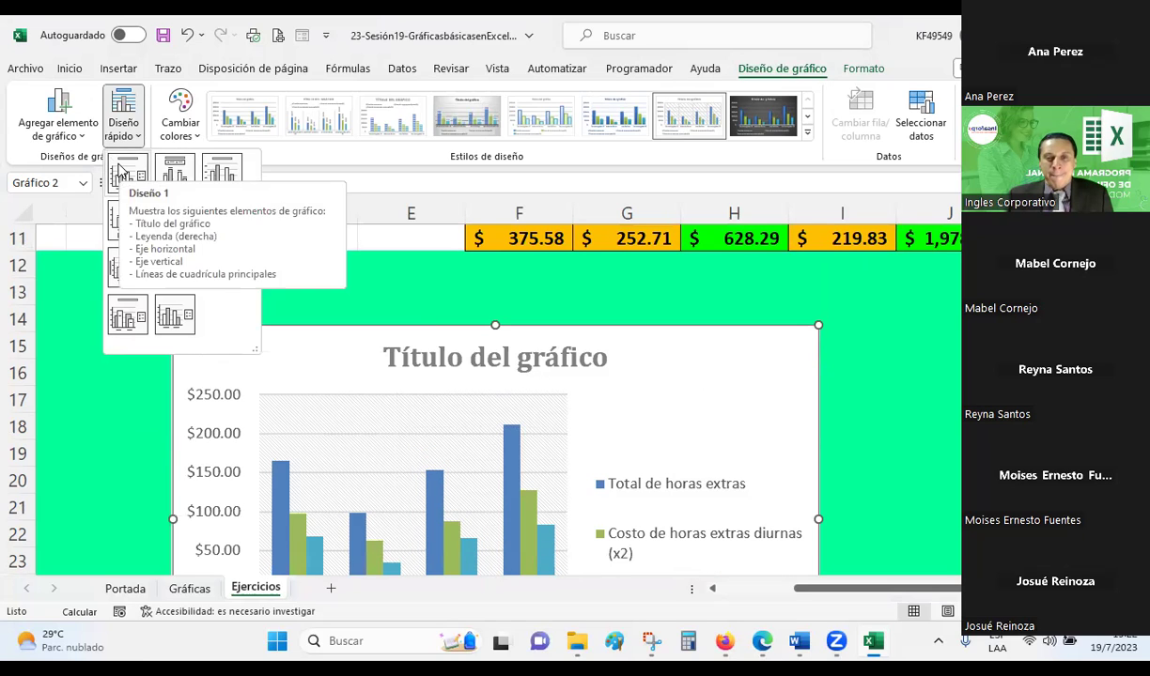
- Apply the top-legend, data-label layout and retitle the chart 'Resumen de horas extras'
{"action": "left_click", "coordinate": [123, 172]}
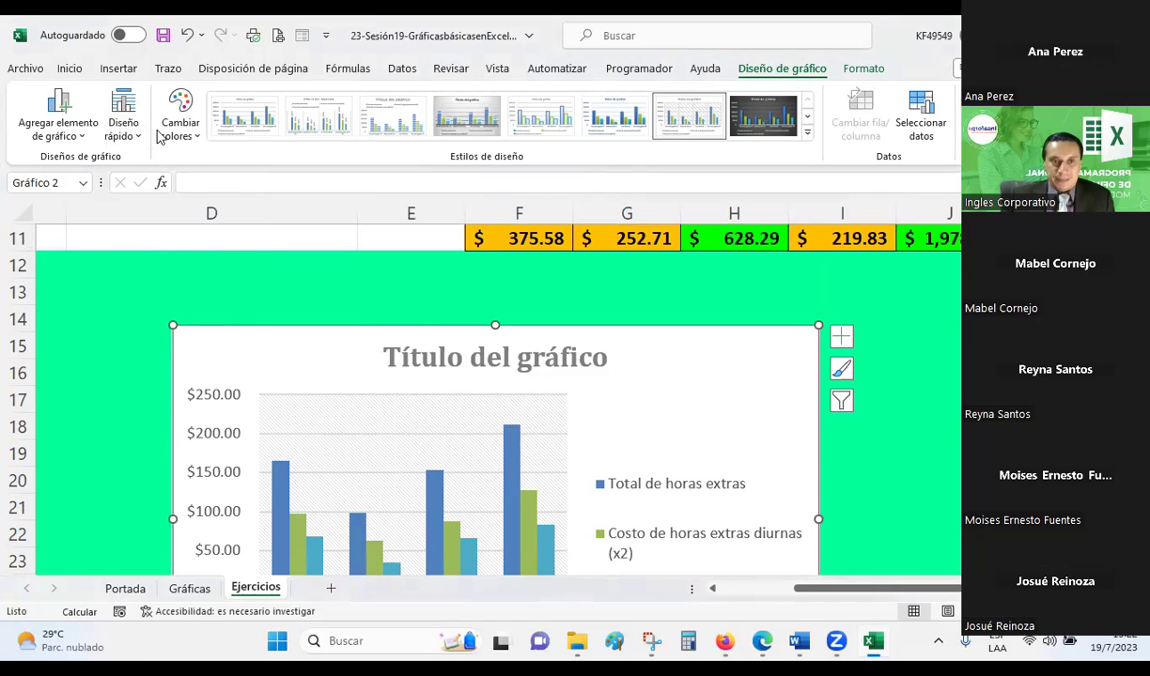
{"action": "left_click", "coordinate": [123, 124]}
{"action": "left_click", "coordinate": [173, 178]}
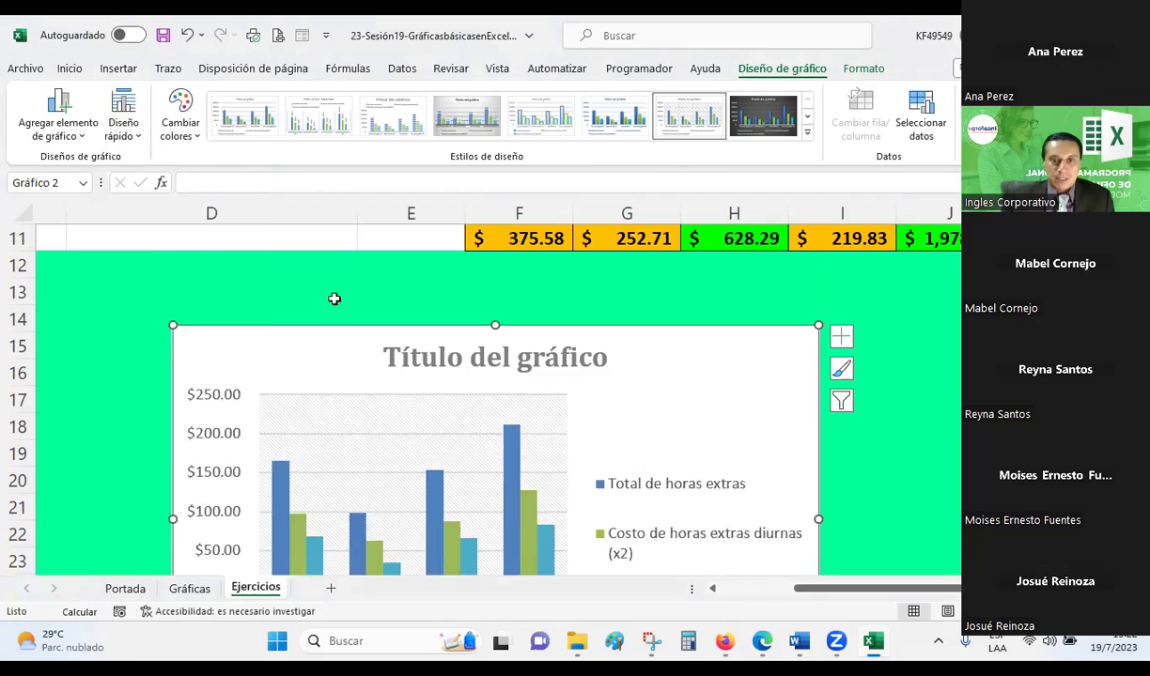
{"action": "left_click", "coordinate": [474, 357]}
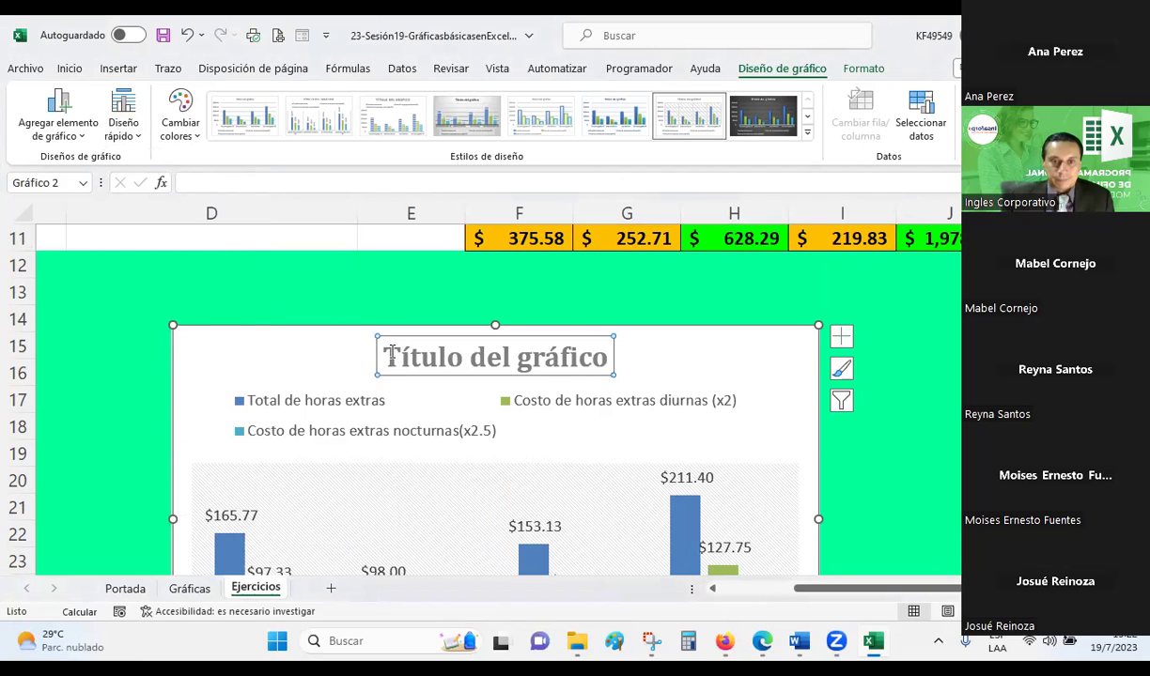
{"action": "left_click_drag", "start_coordinate": [385, 357], "coordinate": [569, 375]}
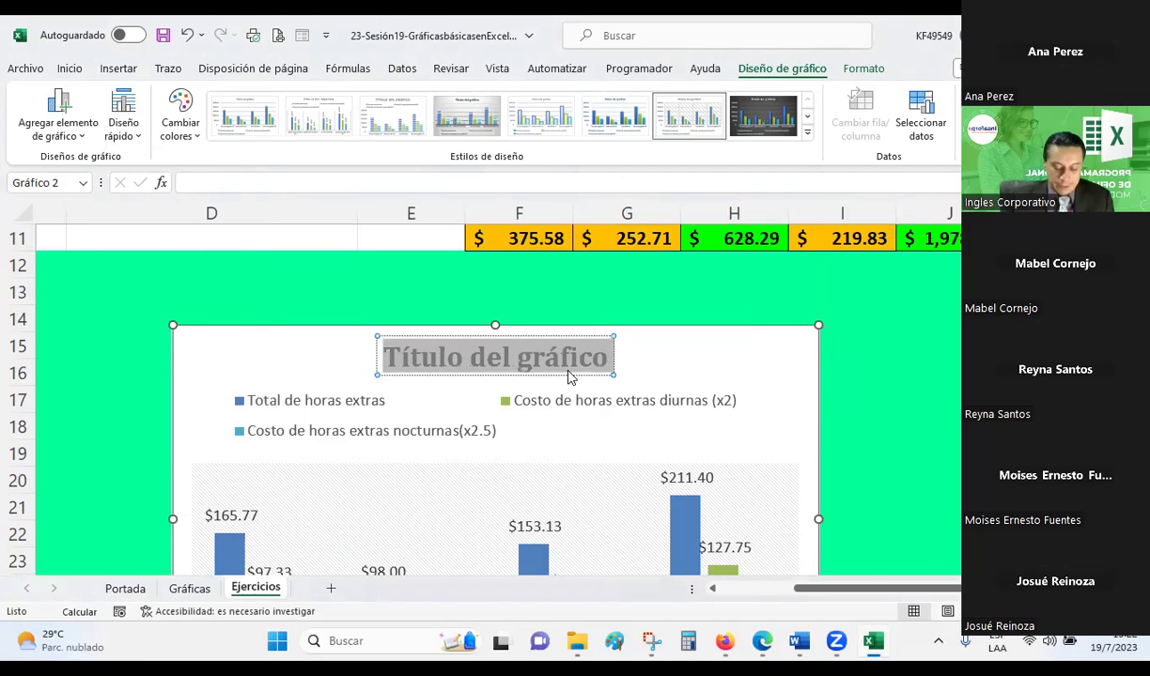
{"action": "type", "text": "Resumen de horas extras"}
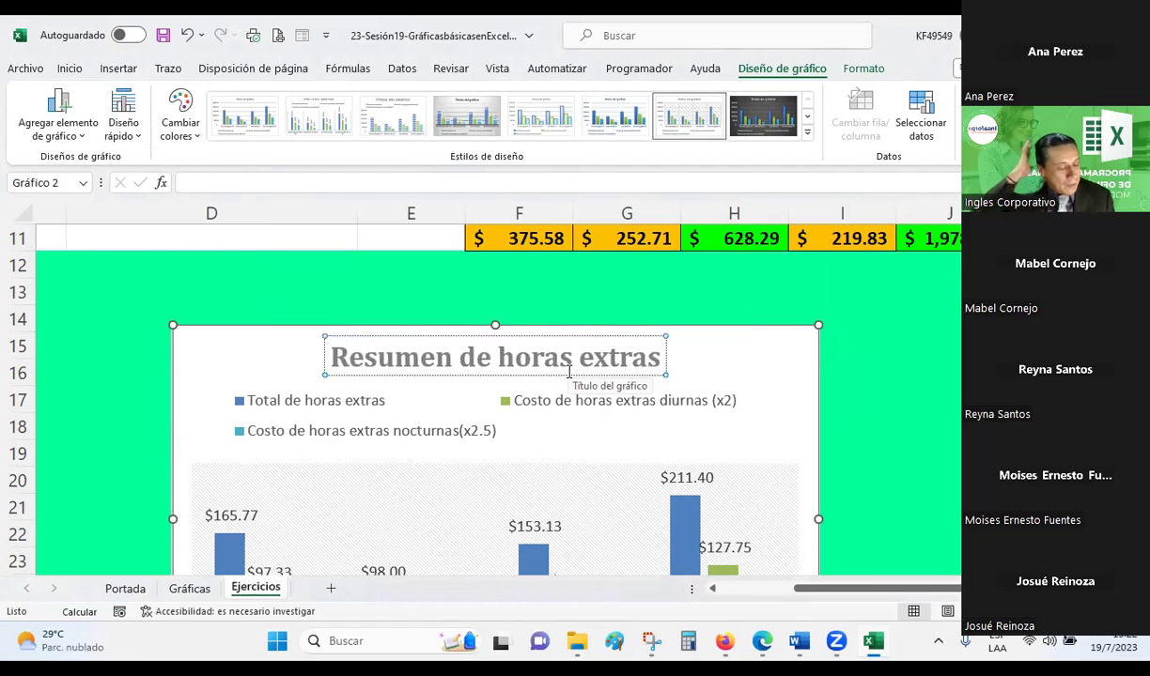
{"action": "left_click", "coordinate": [556, 336]}
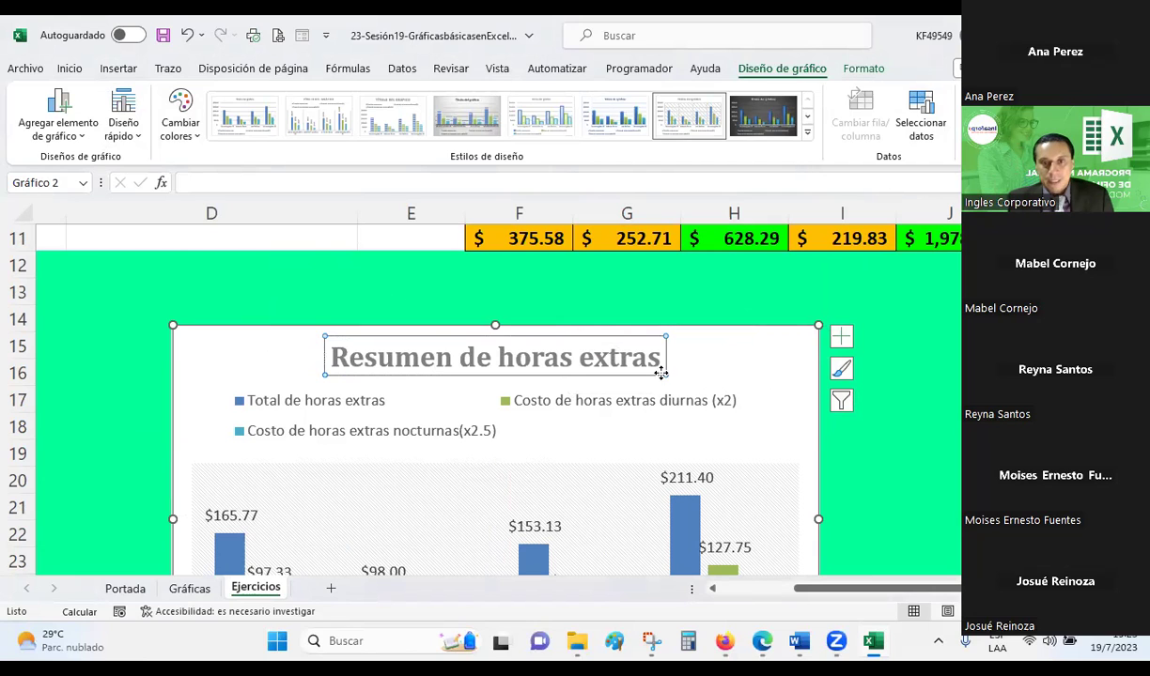
- Change the chart title text colour to black
{"action": "left_click", "coordinate": [852, 73]}
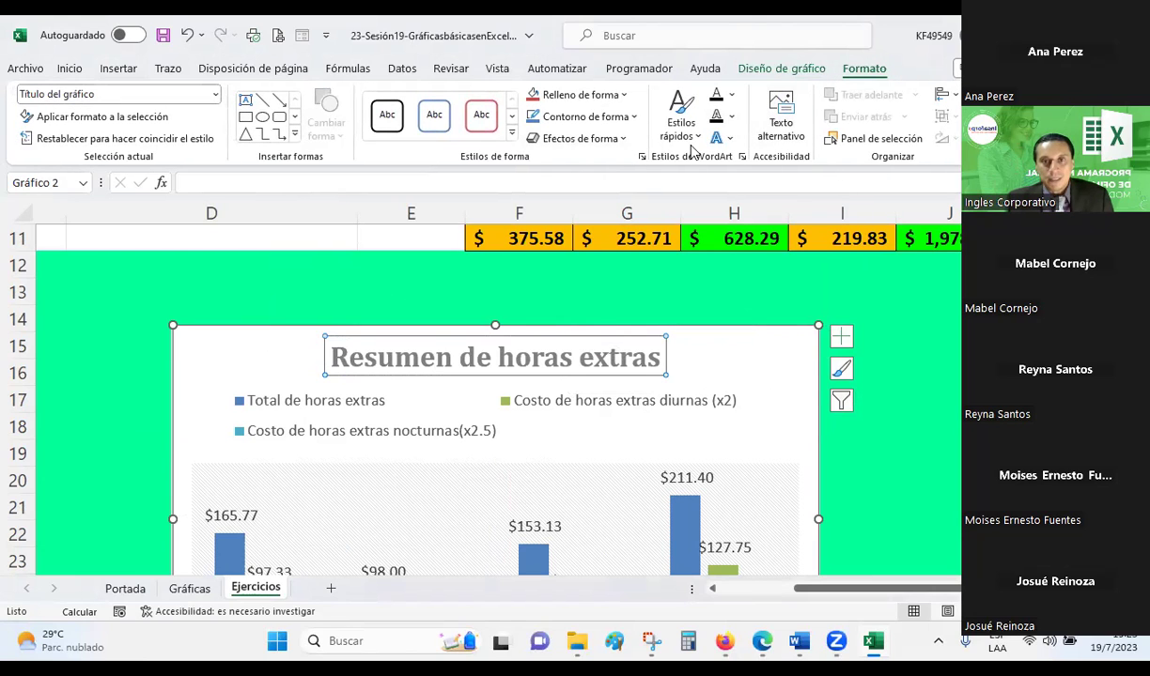
{"action": "left_click", "coordinate": [732, 96]}
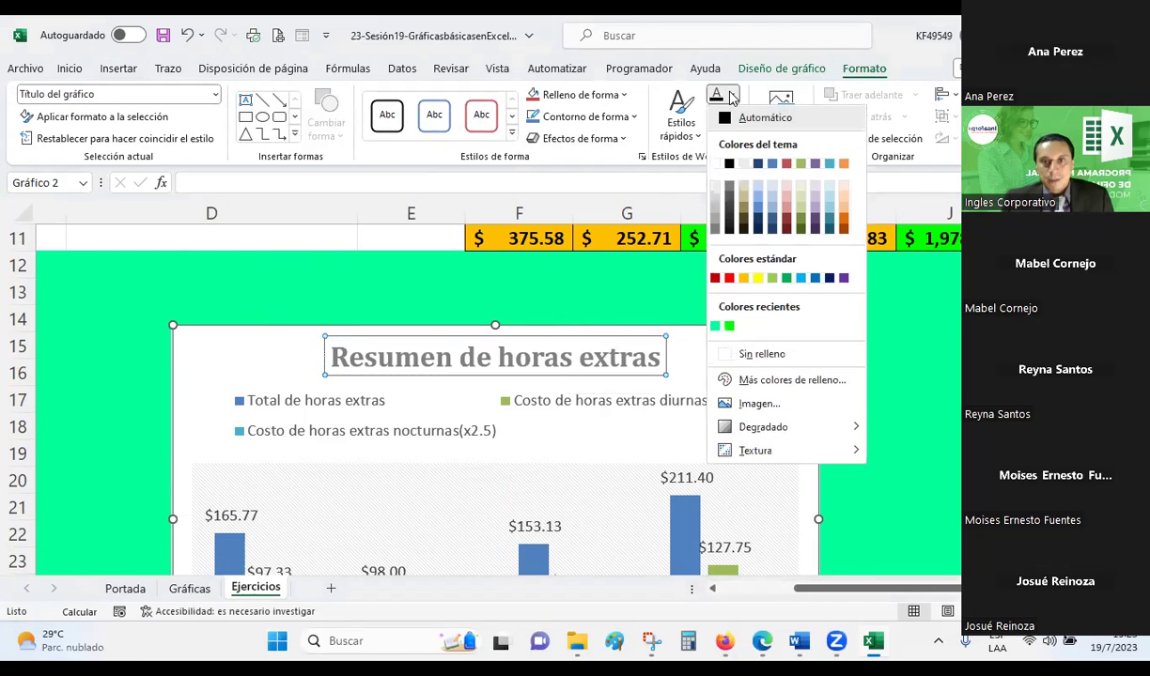
{"action": "left_click", "coordinate": [729, 167]}
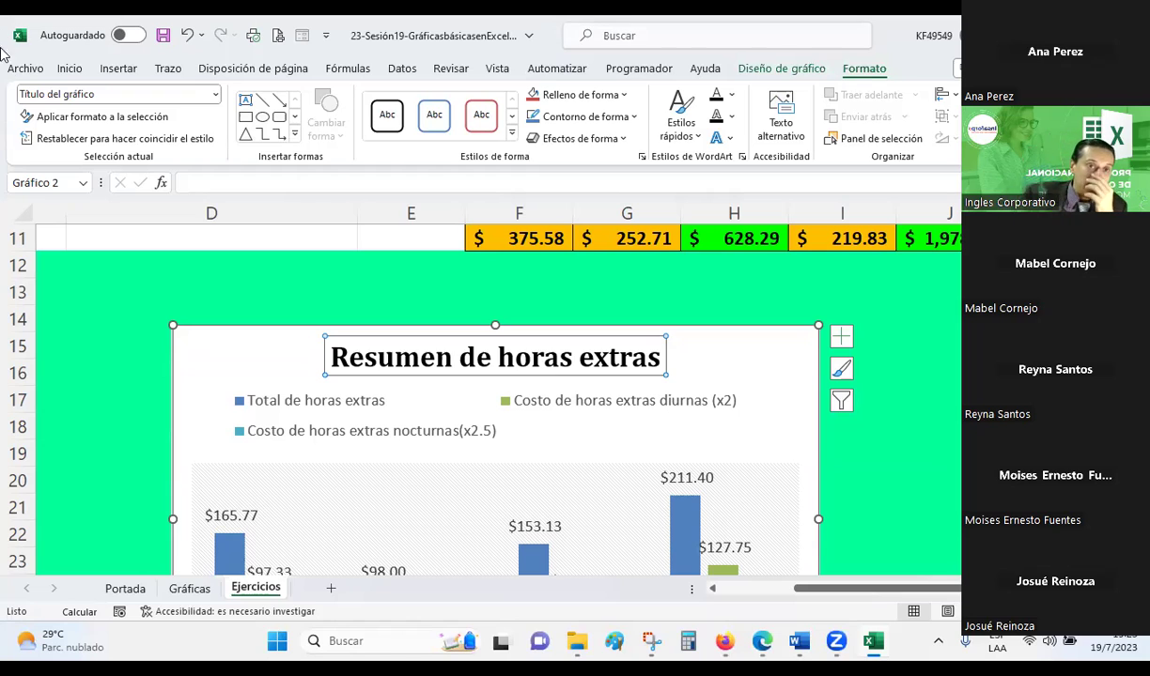
{"action": "left_click", "coordinate": [58, 72]}
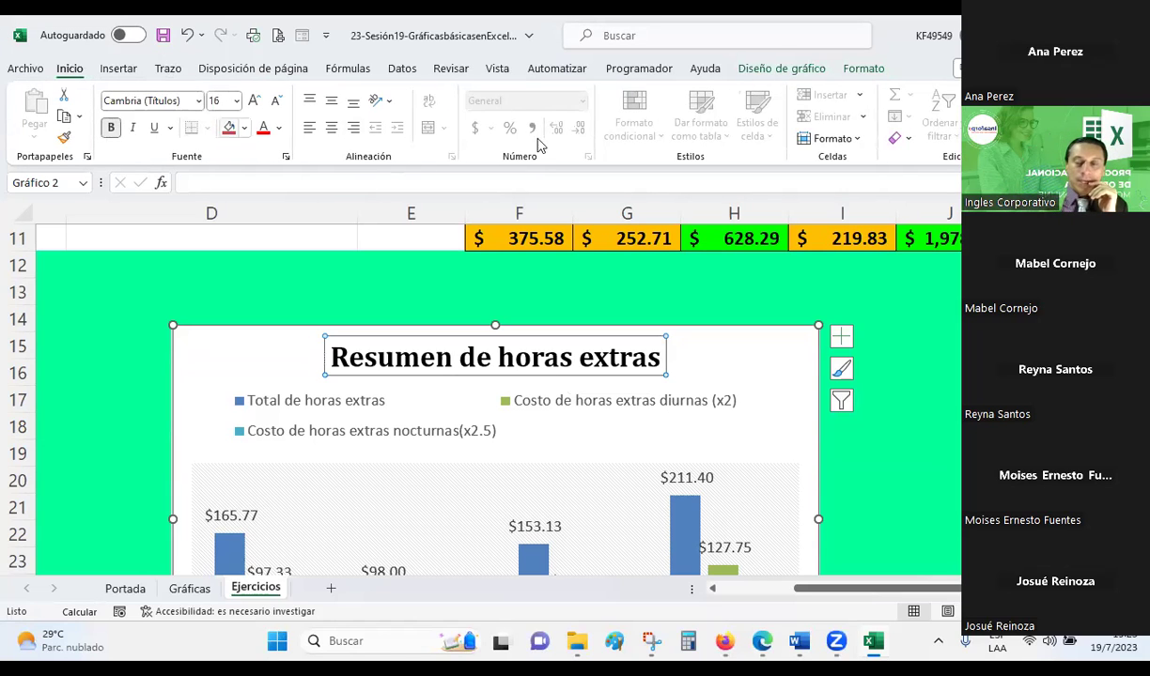
- Select the legend and inspect the Total de horas extras entry's formatting, then deselect the chart
{"action": "left_click", "coordinate": [863, 68]}
{"action": "left_click", "coordinate": [310, 415]}
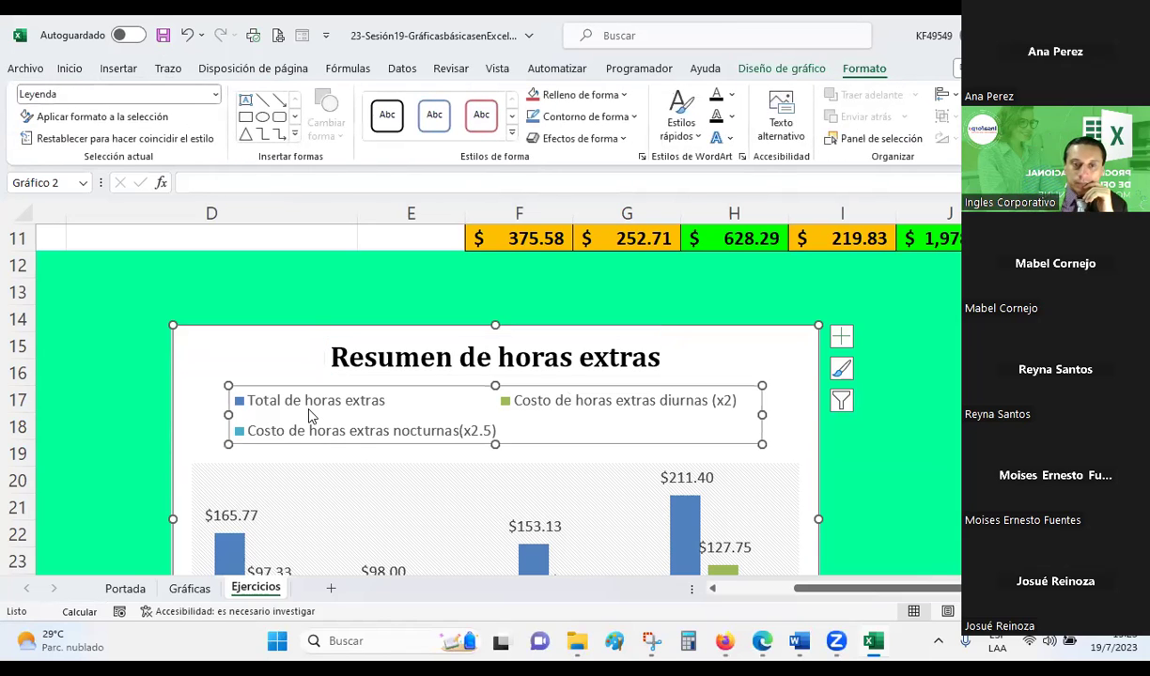
{"action": "left_click", "coordinate": [731, 95]}
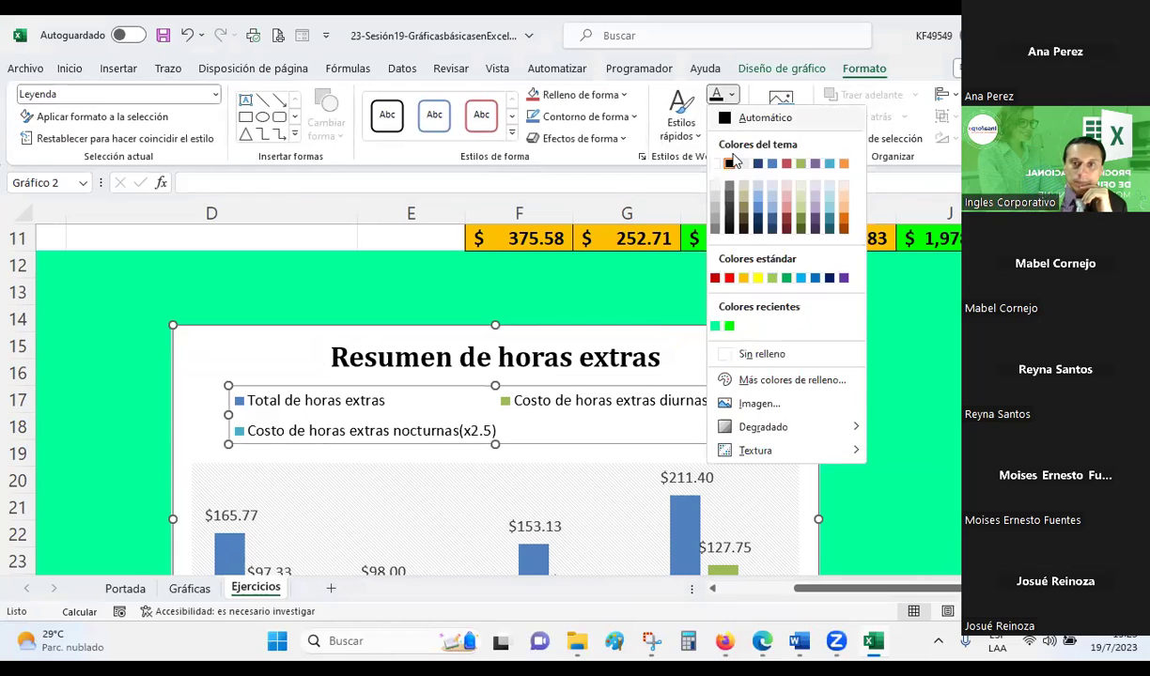
{"action": "left_click", "coordinate": [480, 403]}
{"action": "left_click", "coordinate": [346, 402]}
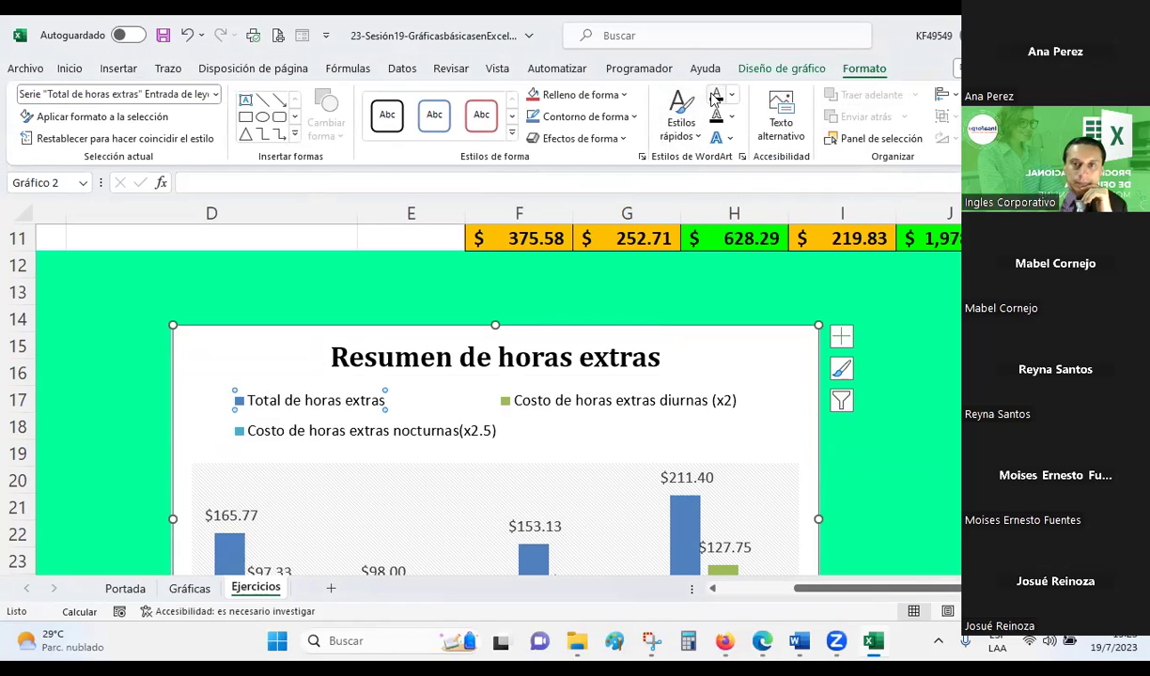
{"action": "double_click", "coordinate": [267, 402]}
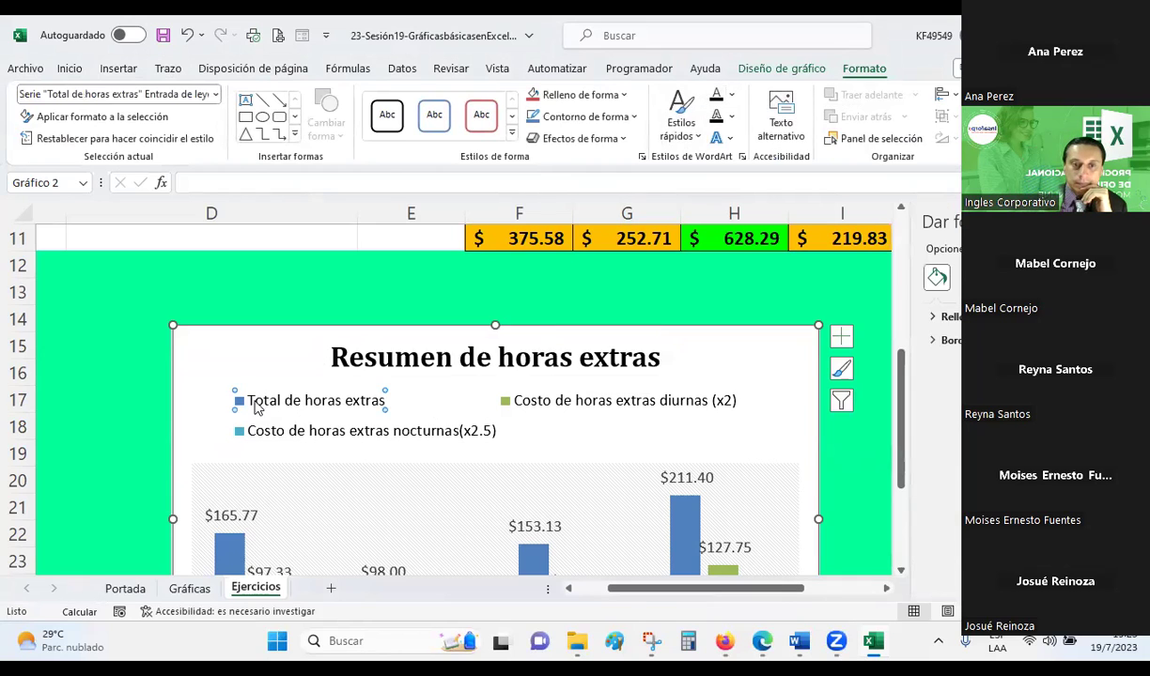
{"action": "left_click", "coordinate": [298, 379]}
{"action": "left_click", "coordinate": [233, 289]}
{"action": "scroll", "coordinate": [324, 425], "scroll_direction": "down", "scroll_amount": 2}
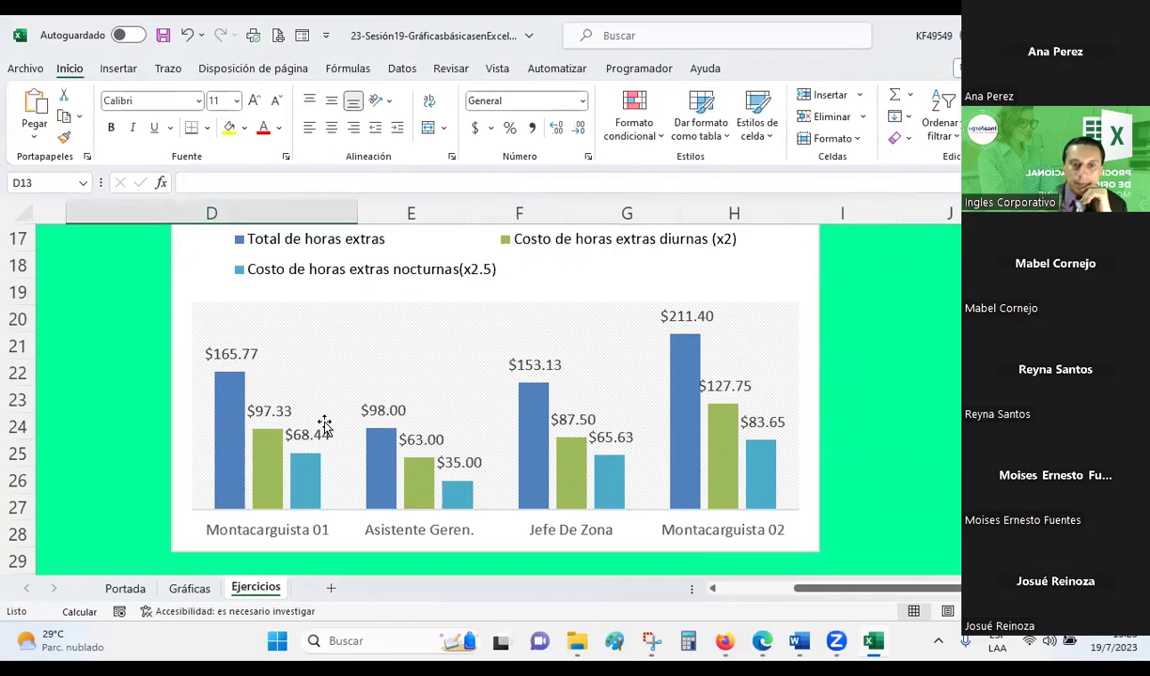
{"action": "scroll", "coordinate": [324, 425], "scroll_direction": "down", "scroll_amount": 1}
- Make the job-title category axis labels black and bold
{"action": "left_click", "coordinate": [273, 441]}
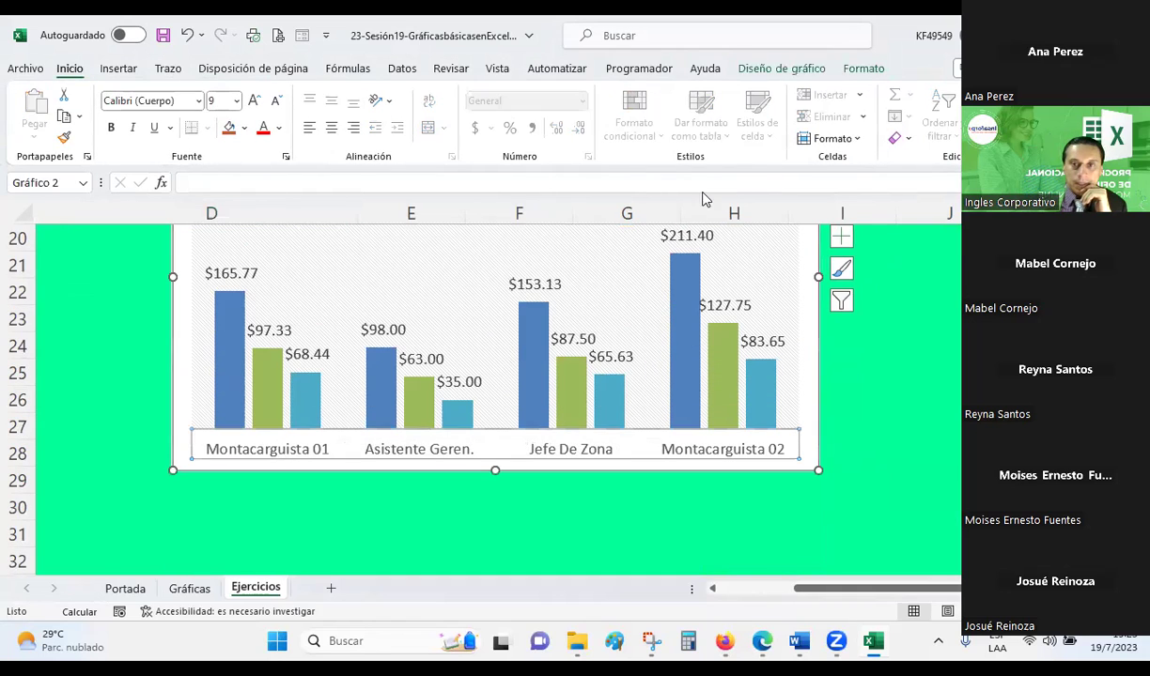
{"action": "left_click", "coordinate": [855, 71]}
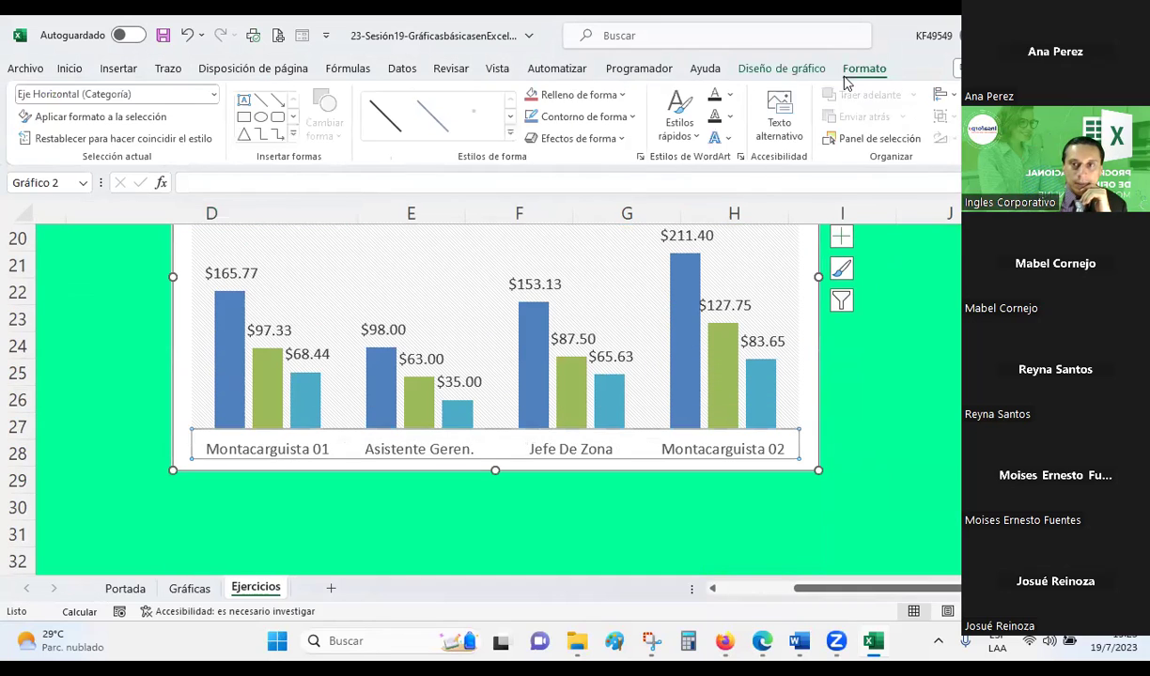
{"action": "left_click", "coordinate": [732, 95]}
{"action": "left_click", "coordinate": [732, 95]}
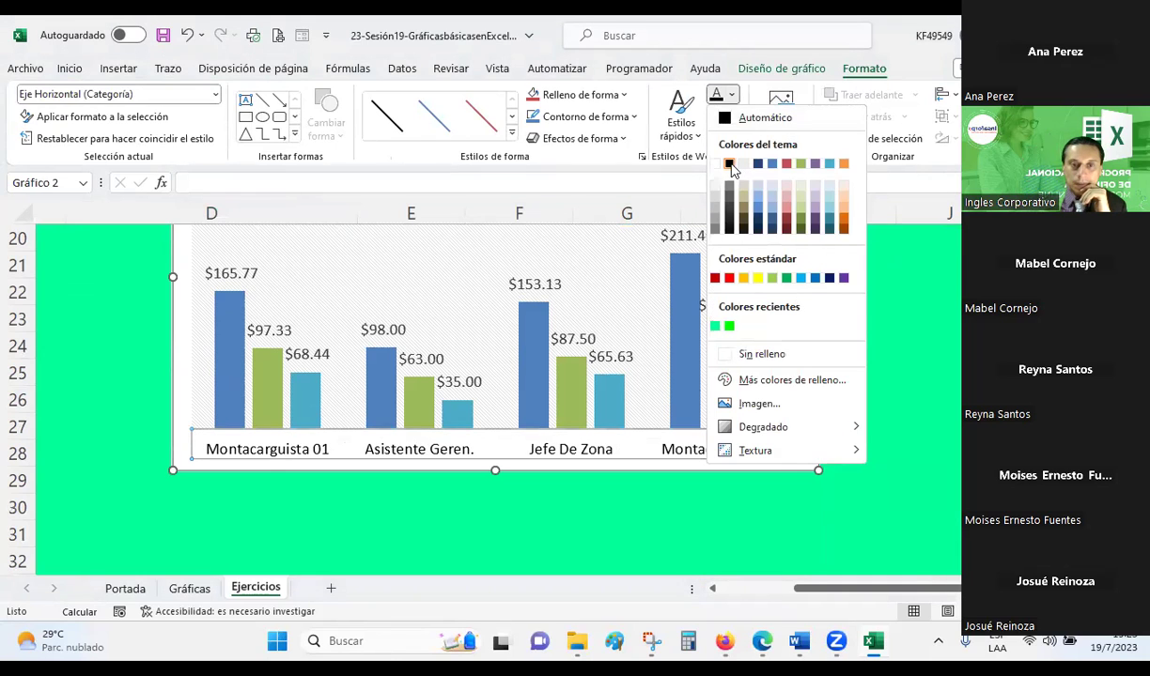
{"action": "left_click", "coordinate": [731, 166]}
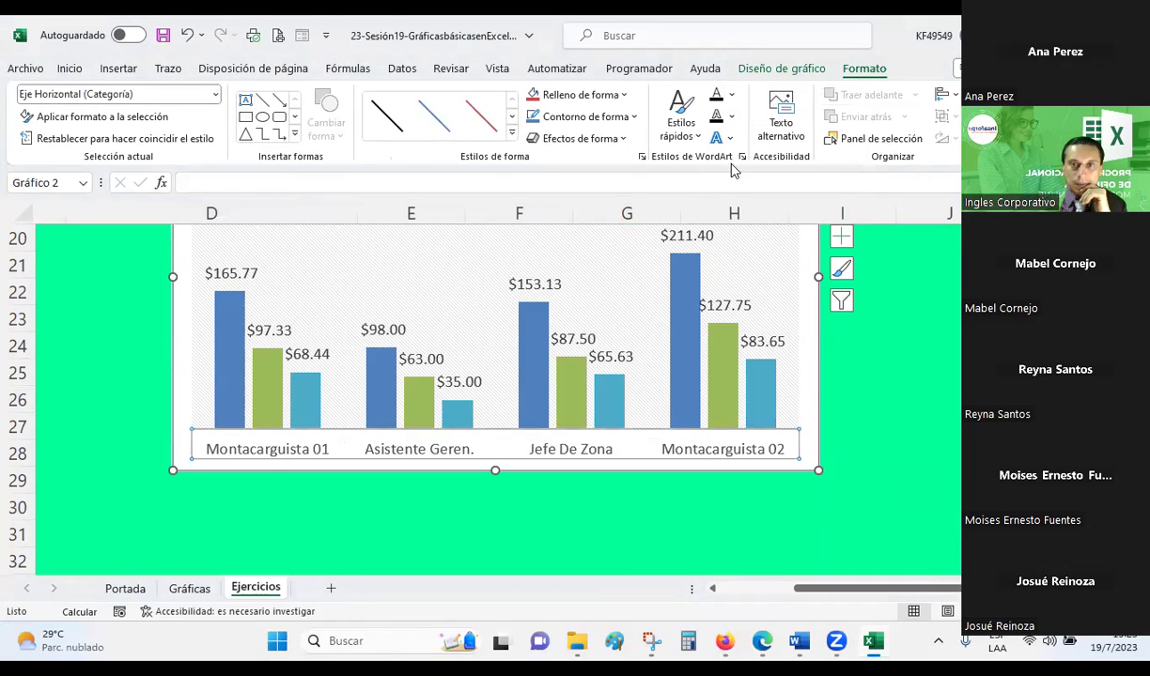
{"action": "left_click", "coordinate": [71, 70]}
{"action": "left_click", "coordinate": [112, 129]}
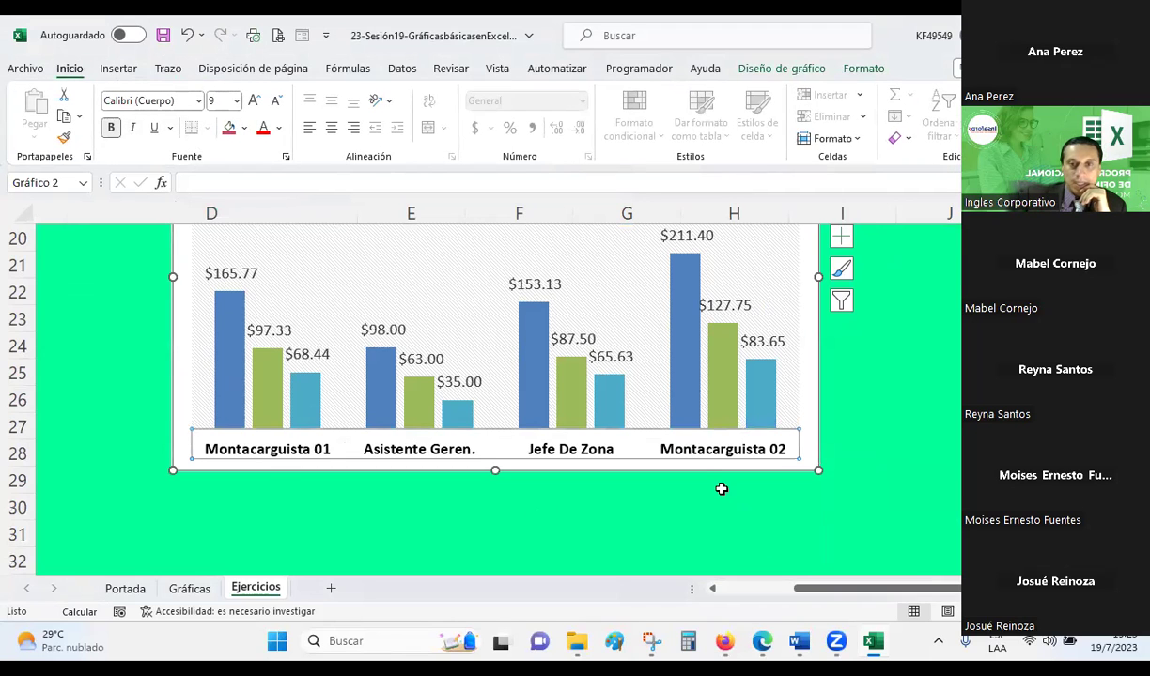
- Make the legend text bold and reselect the chart
{"action": "scroll", "coordinate": [657, 451], "scroll_direction": "up", "scroll_amount": 1}
{"action": "scroll", "coordinate": [644, 439], "scroll_direction": "up", "scroll_amount": 1}
{"action": "left_click", "coordinate": [411, 328]}
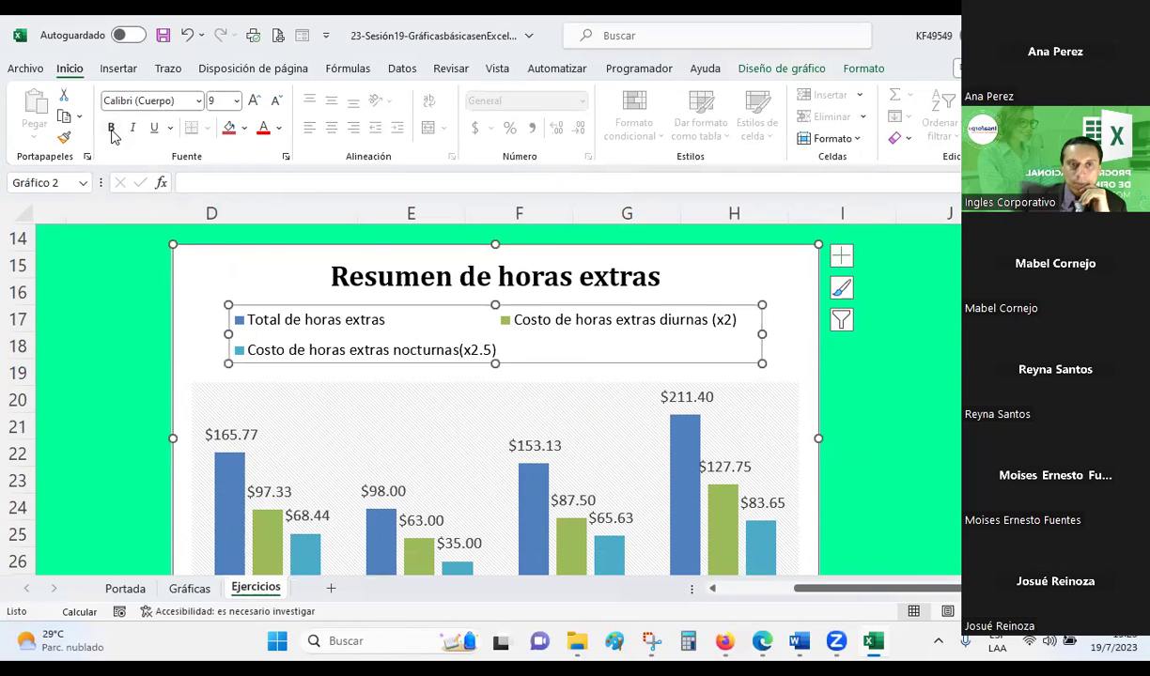
{"action": "left_click", "coordinate": [111, 127]}
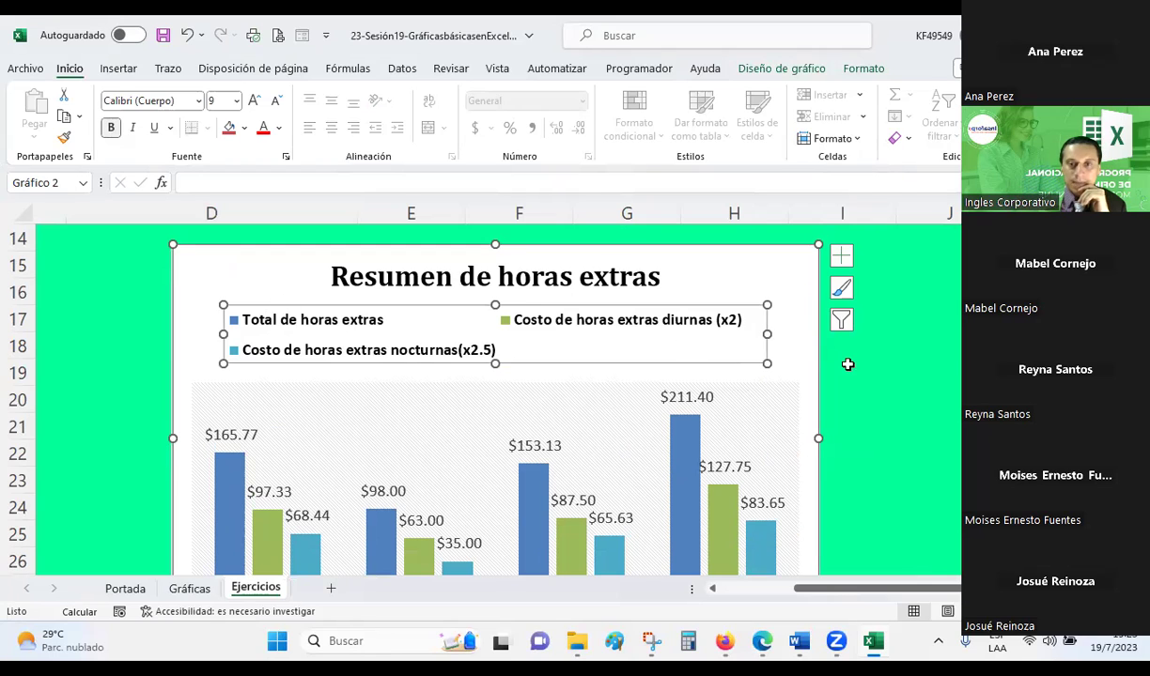
{"action": "left_click", "coordinate": [921, 373]}
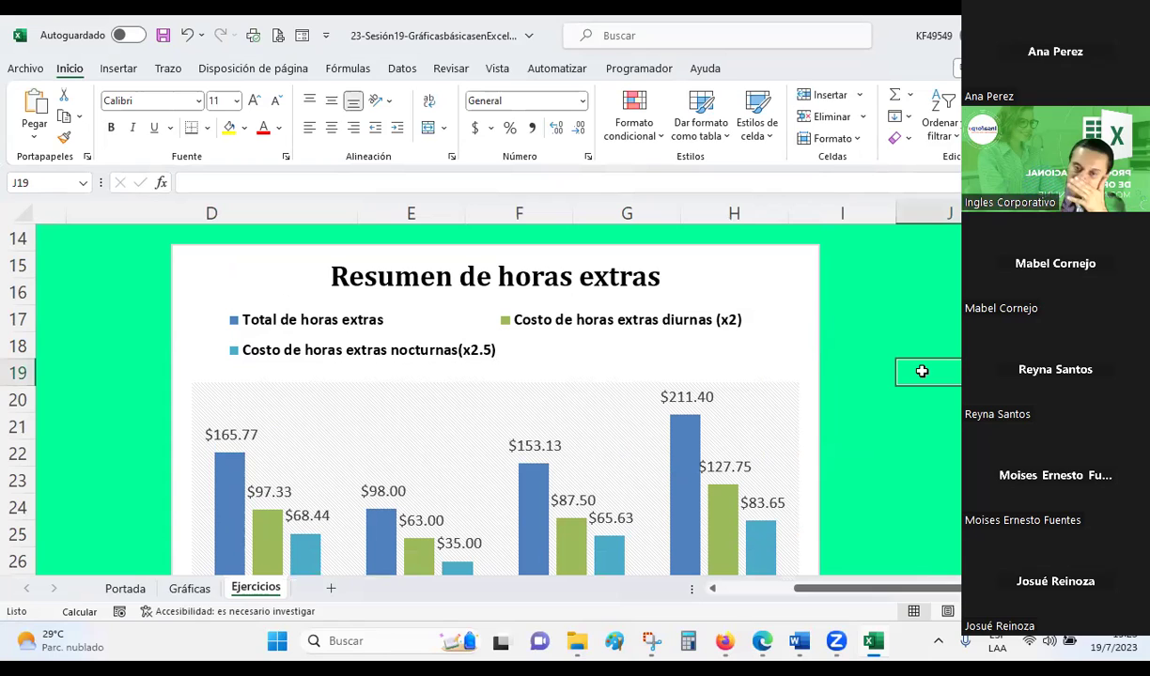
{"action": "left_click", "coordinate": [792, 268]}
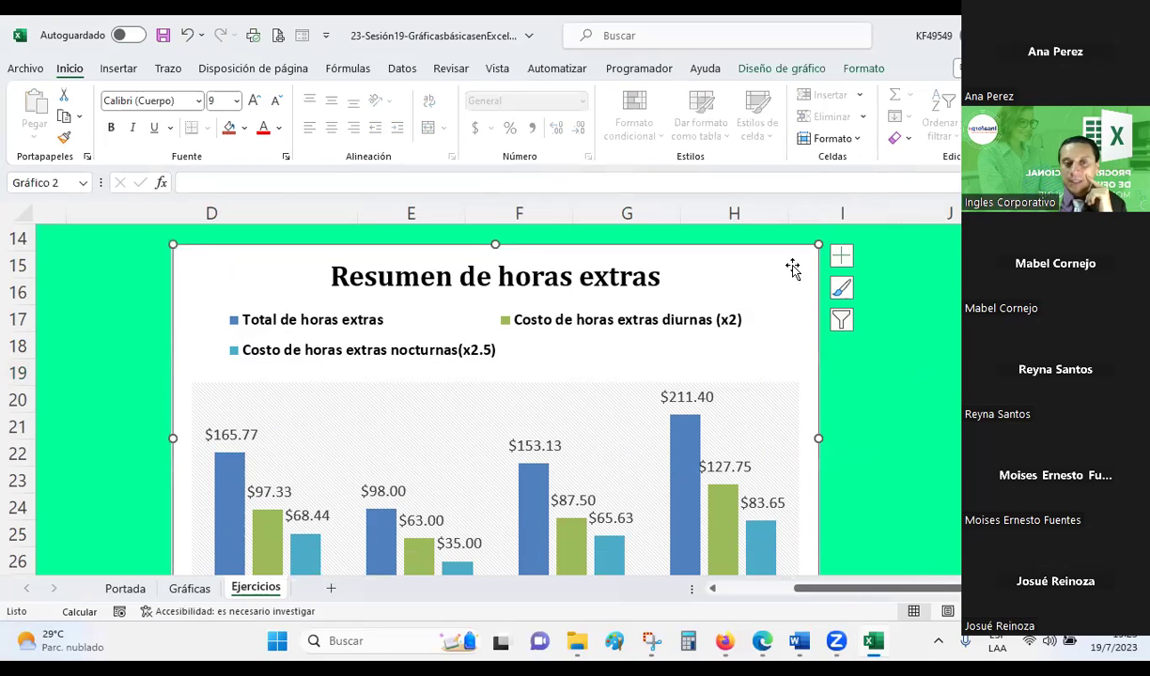
- Add primary major vertical gridlines to the chart
{"action": "left_click", "coordinate": [796, 70]}
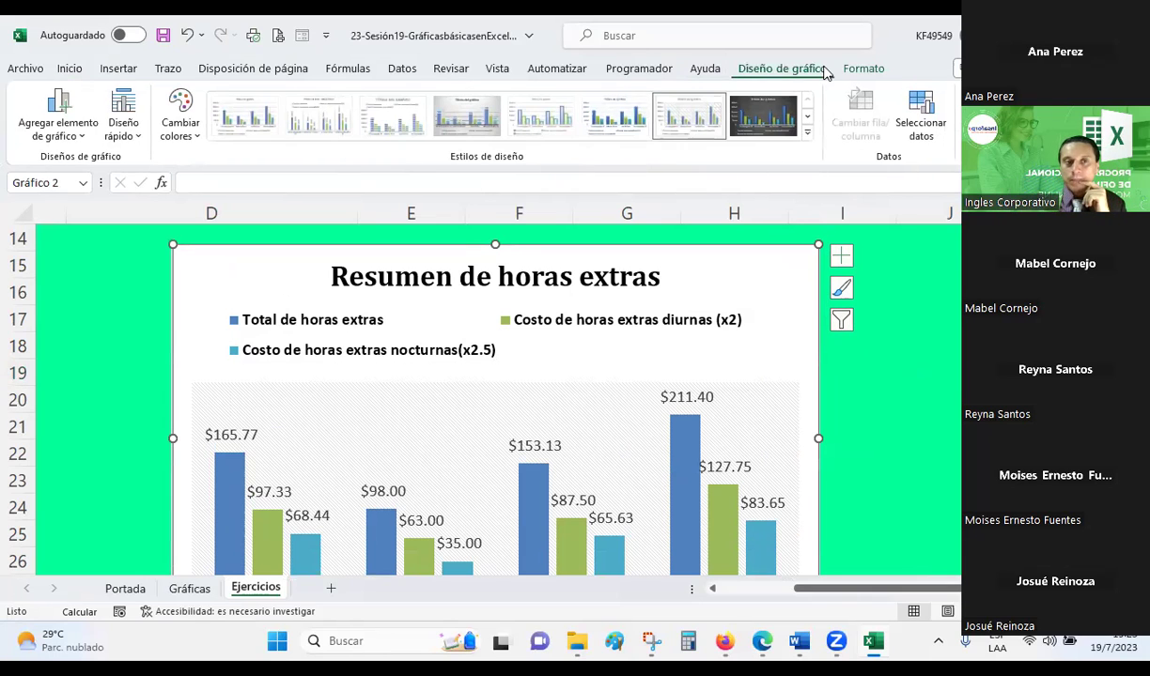
{"action": "left_click", "coordinate": [79, 139]}
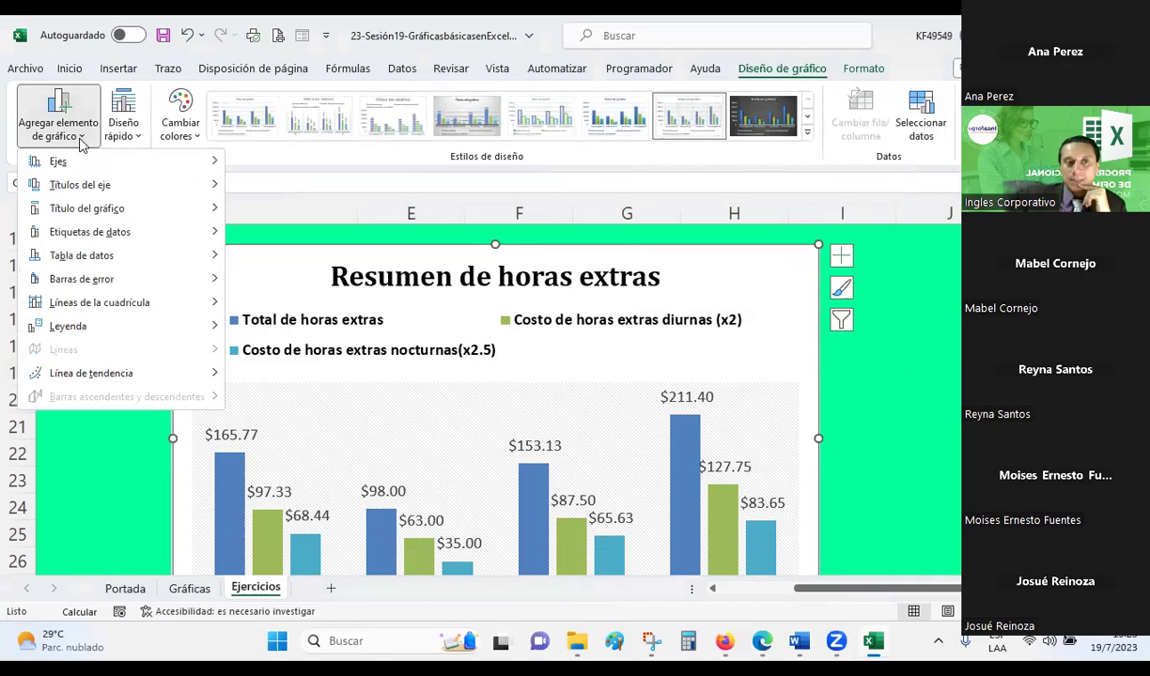
{"action": "left_click", "coordinate": [81, 143]}
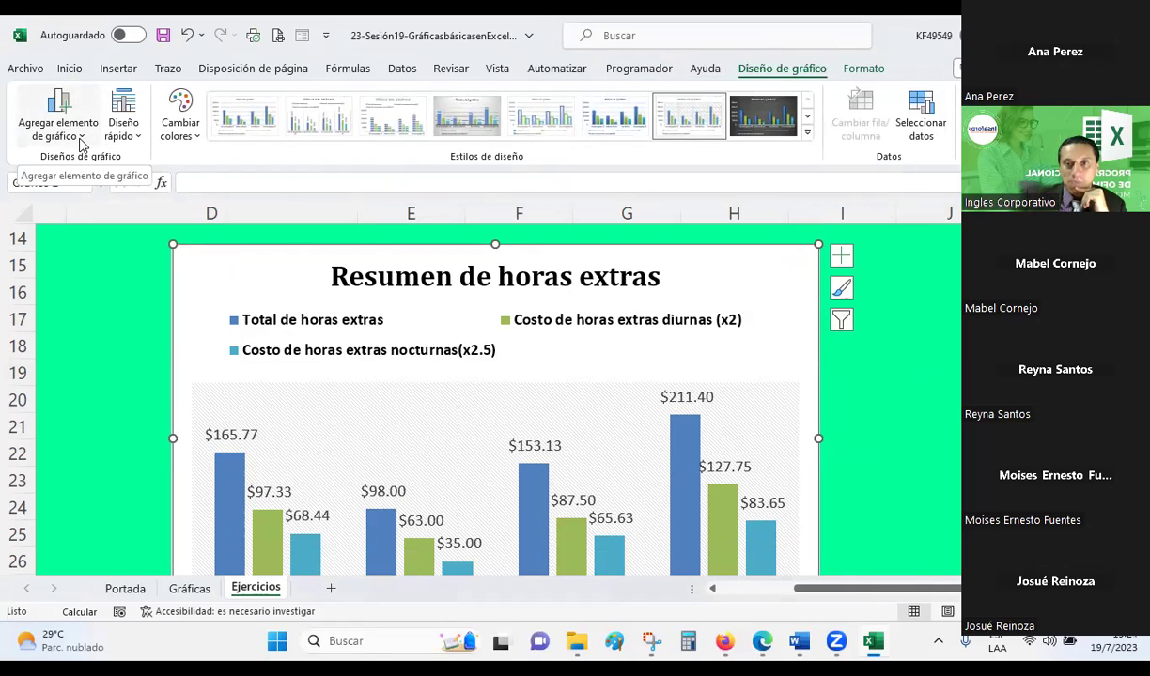
{"action": "left_click", "coordinate": [81, 141]}
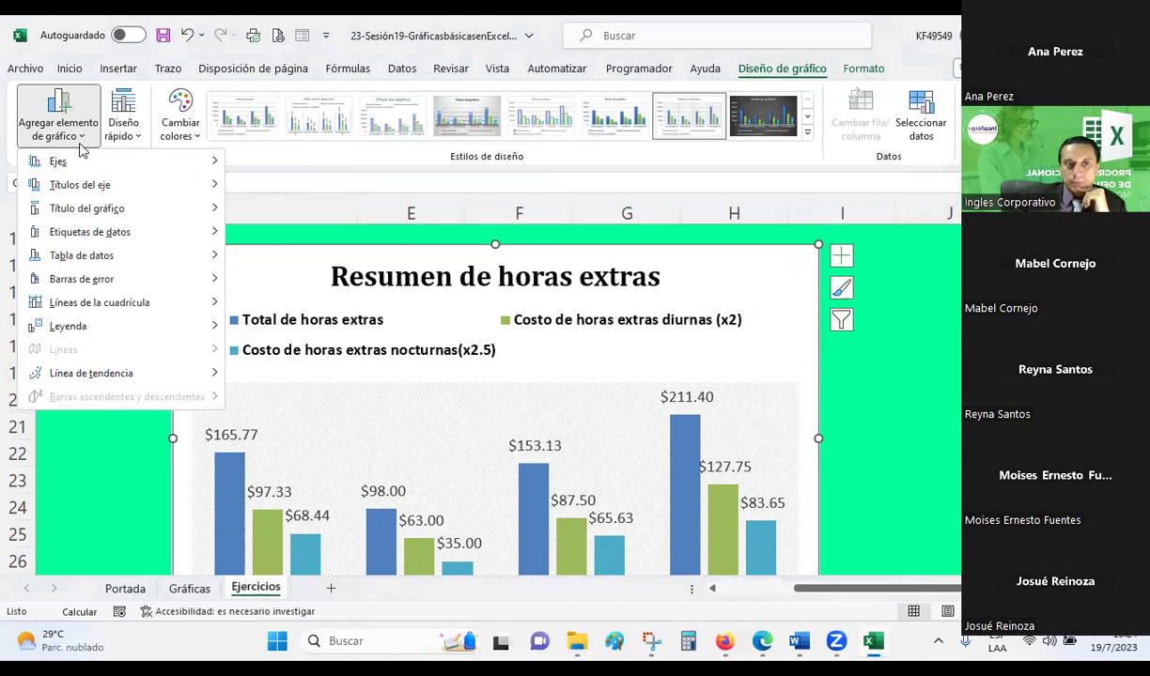
{"action": "mouse_move", "coordinate": [61, 192]}
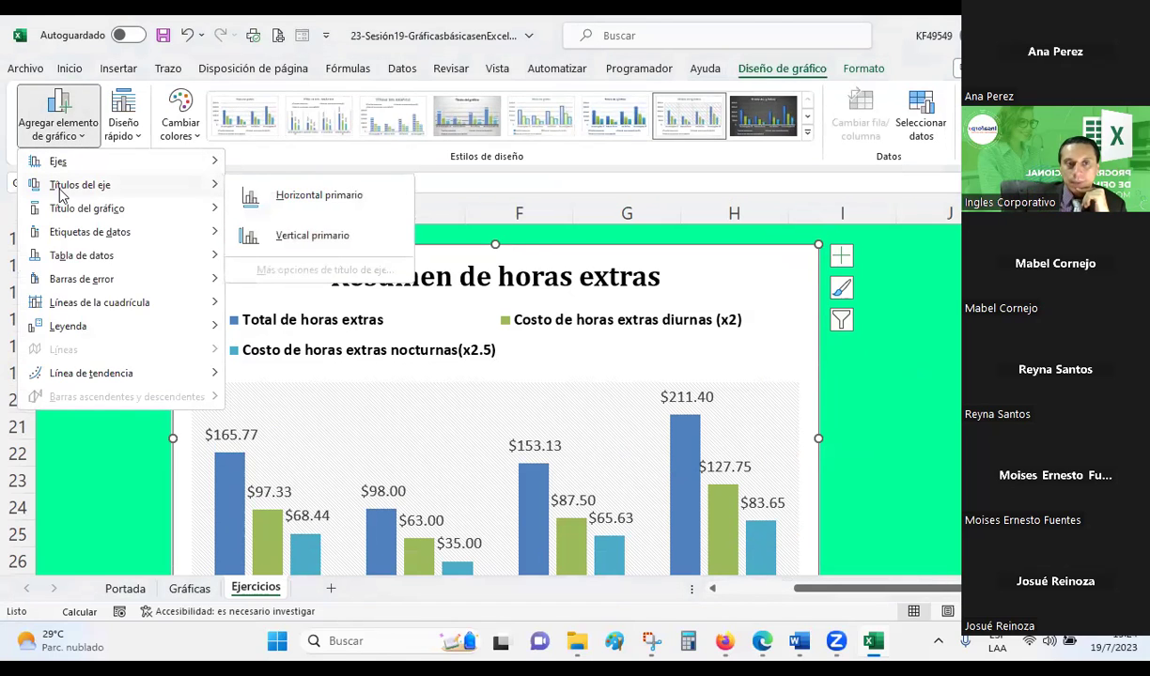
{"action": "mouse_move", "coordinate": [65, 167]}
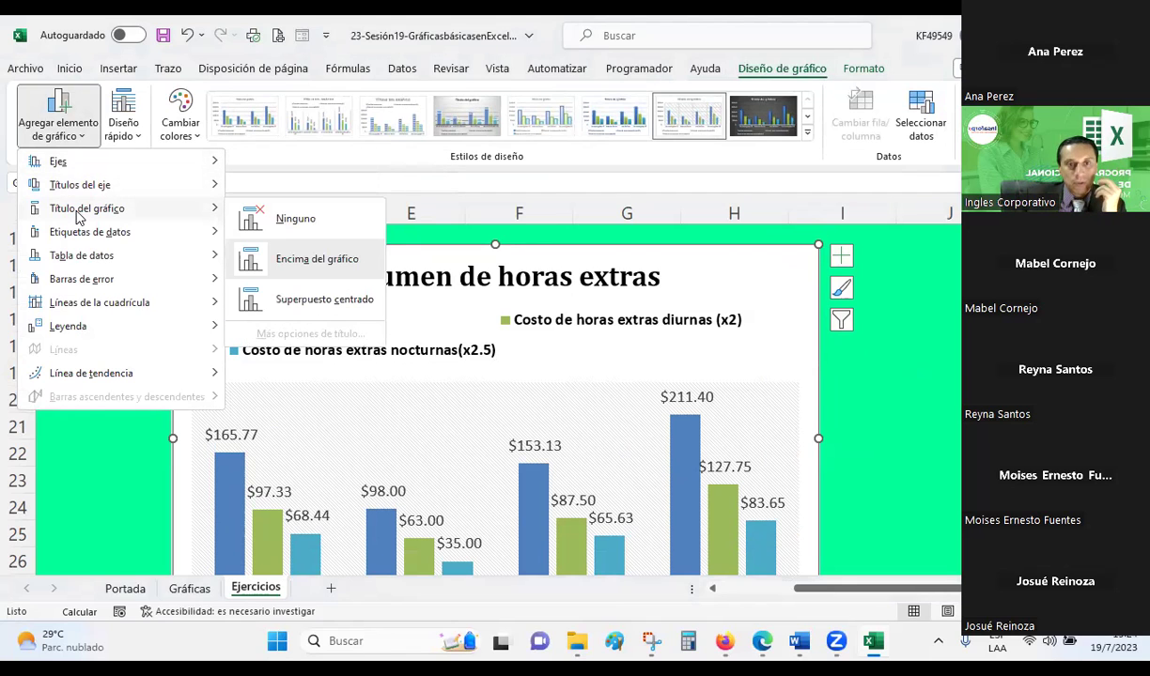
{"action": "mouse_move", "coordinate": [95, 263]}
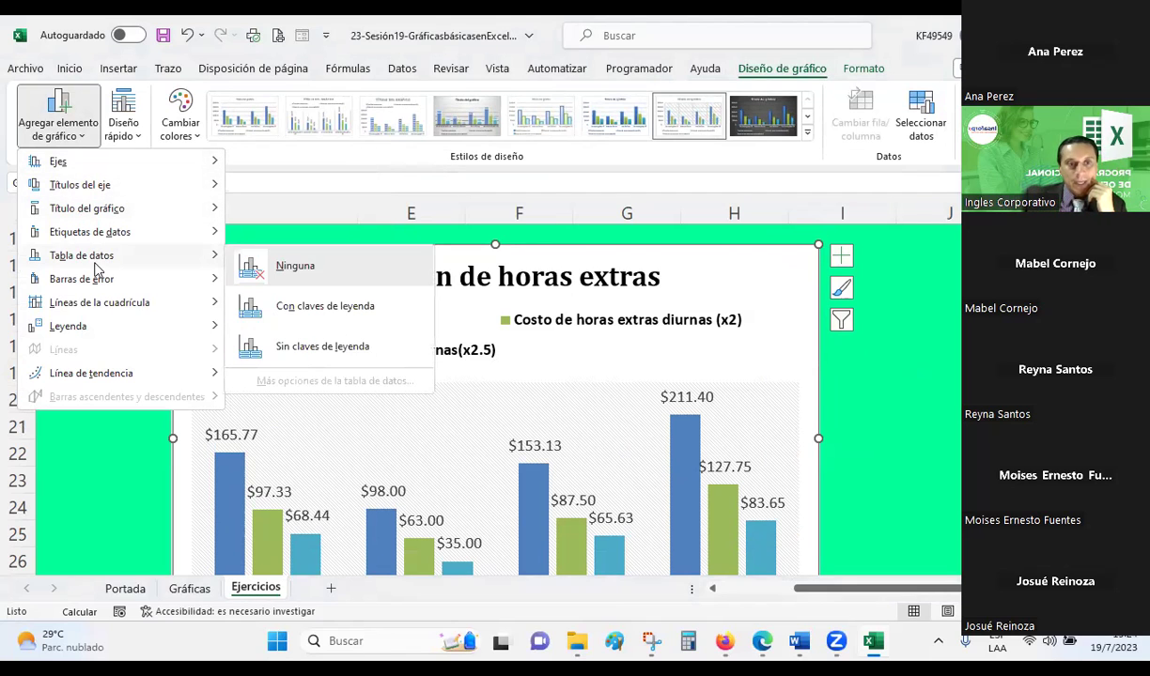
{"action": "mouse_move", "coordinate": [96, 310]}
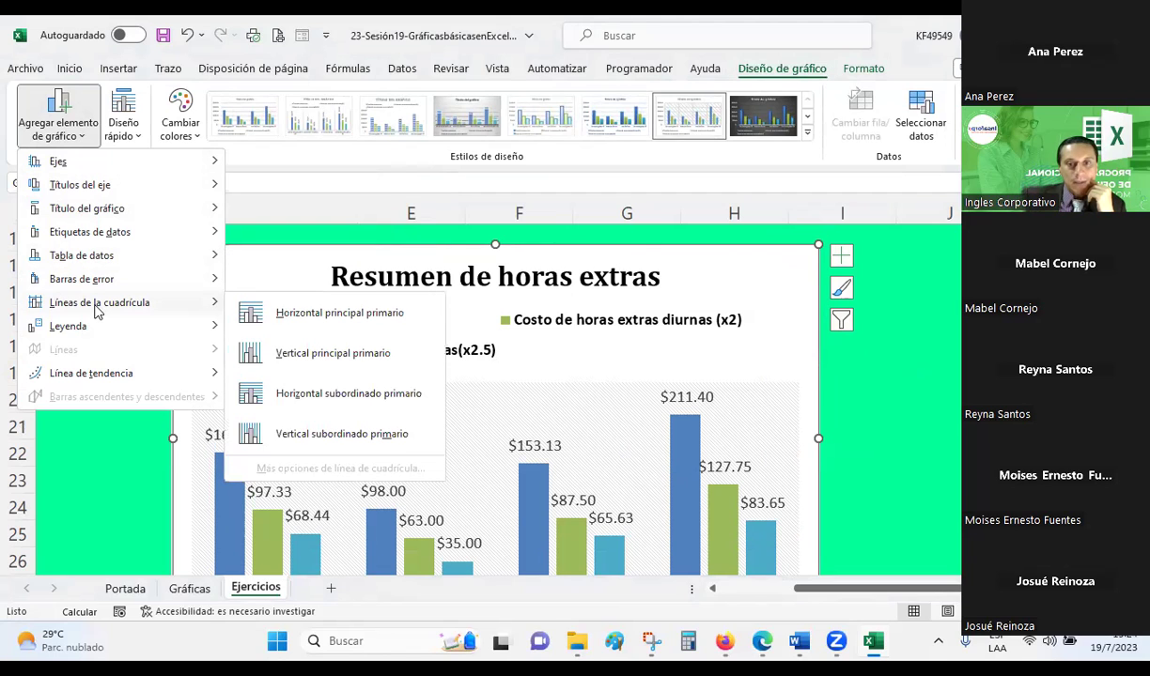
{"action": "left_click", "coordinate": [254, 355]}
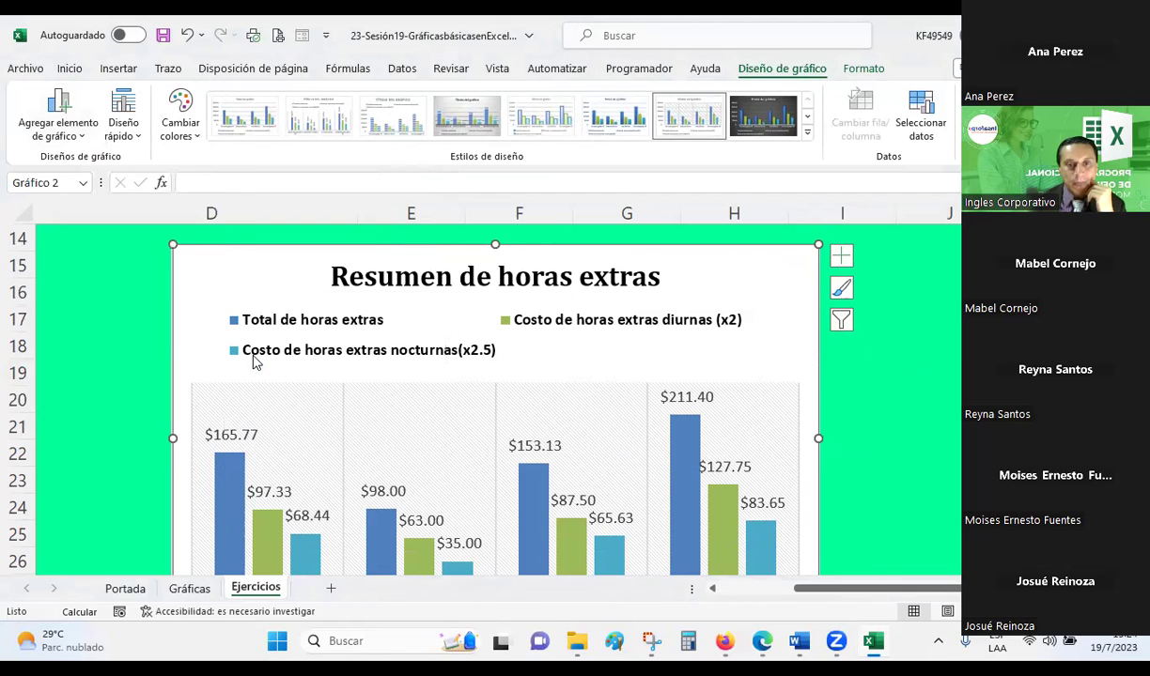
{"action": "scroll", "coordinate": [439, 399], "scroll_direction": "down", "scroll_amount": 3}
{"action": "scroll", "coordinate": [499, 331], "scroll_direction": "up", "scroll_amount": 2}
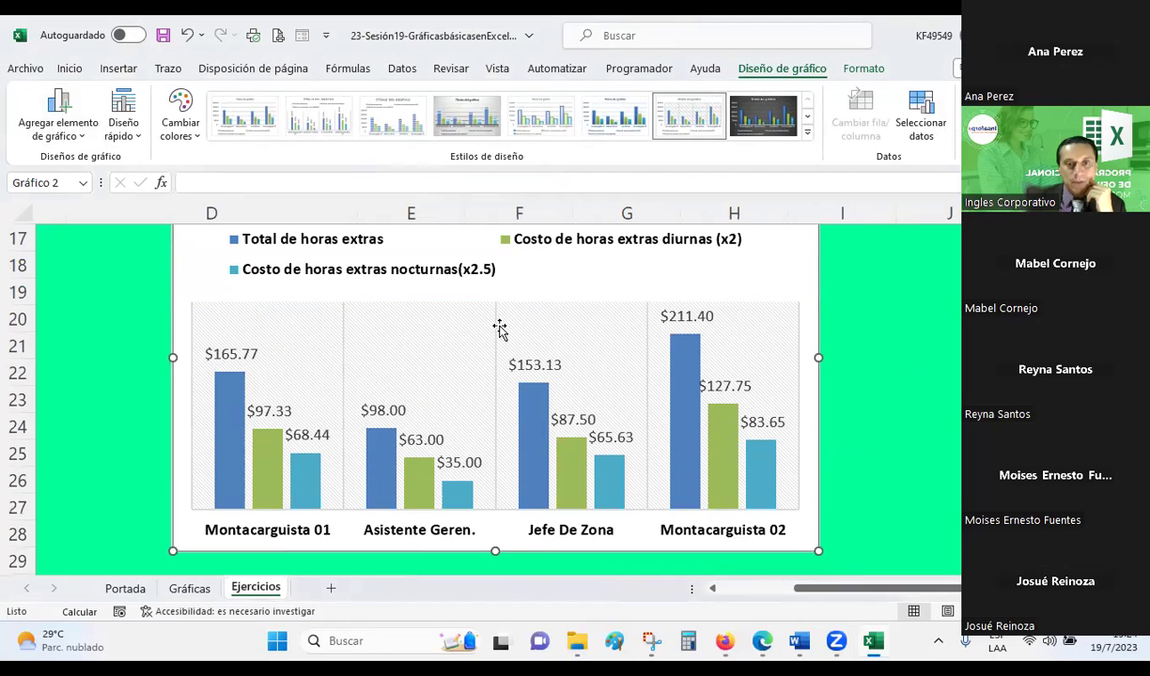
- Browse the other chart elements and close the list without changes
{"action": "left_click", "coordinate": [83, 135]}
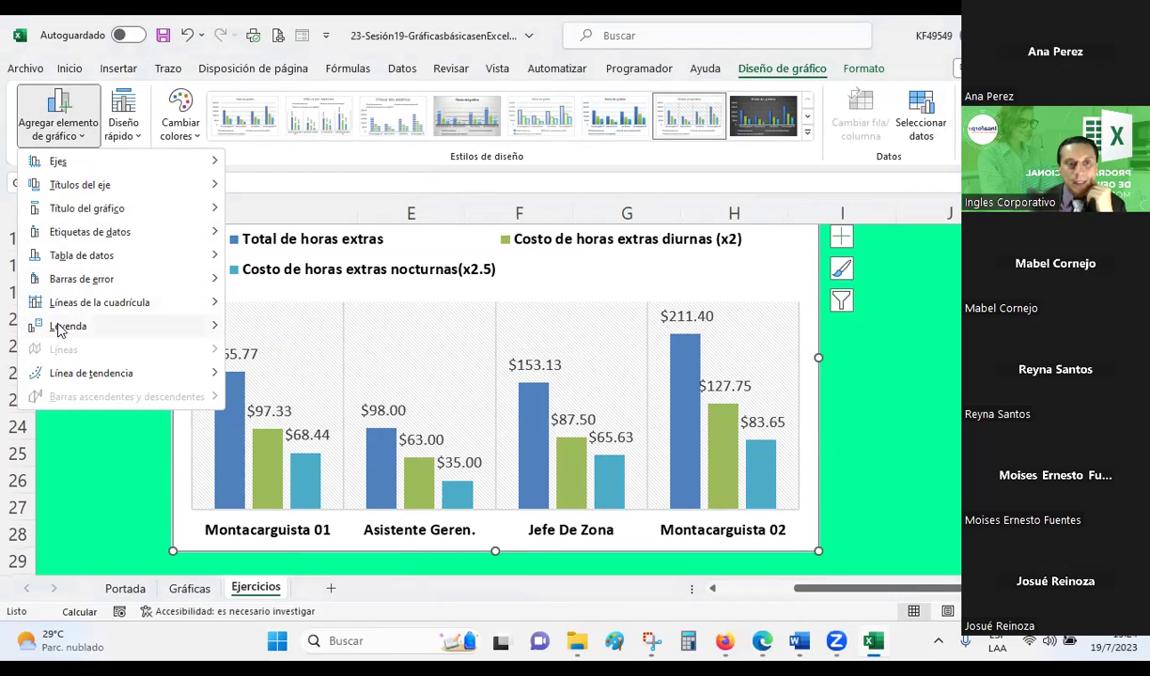
{"action": "mouse_move", "coordinate": [58, 329]}
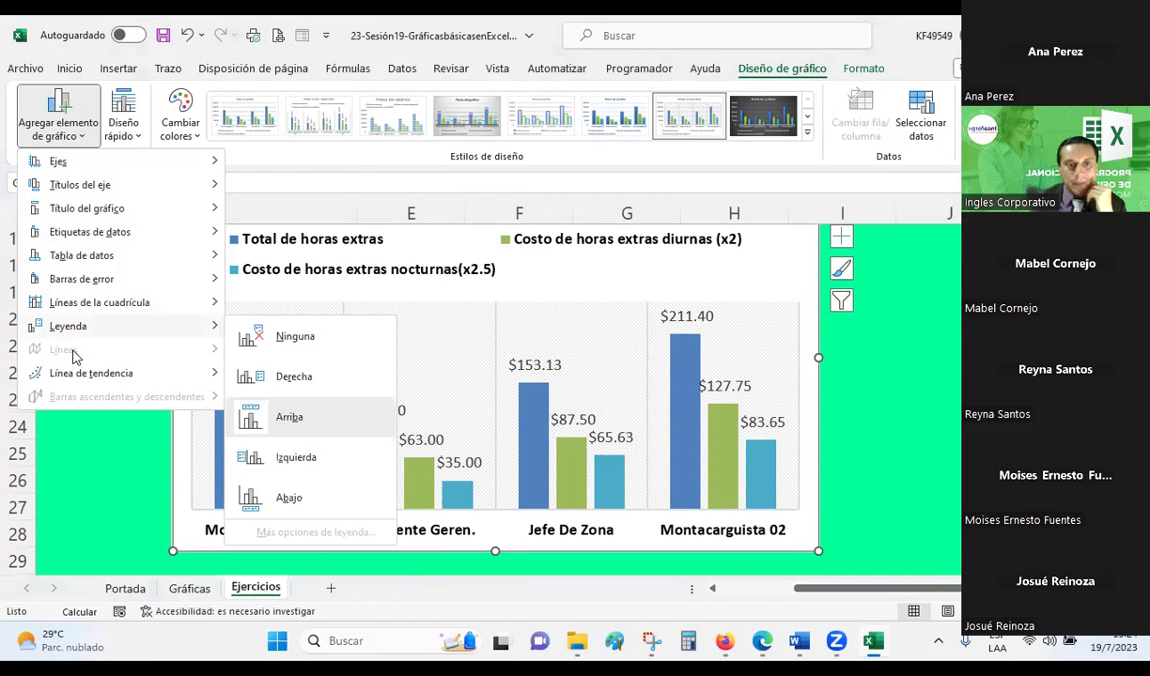
{"action": "mouse_move", "coordinate": [84, 375]}
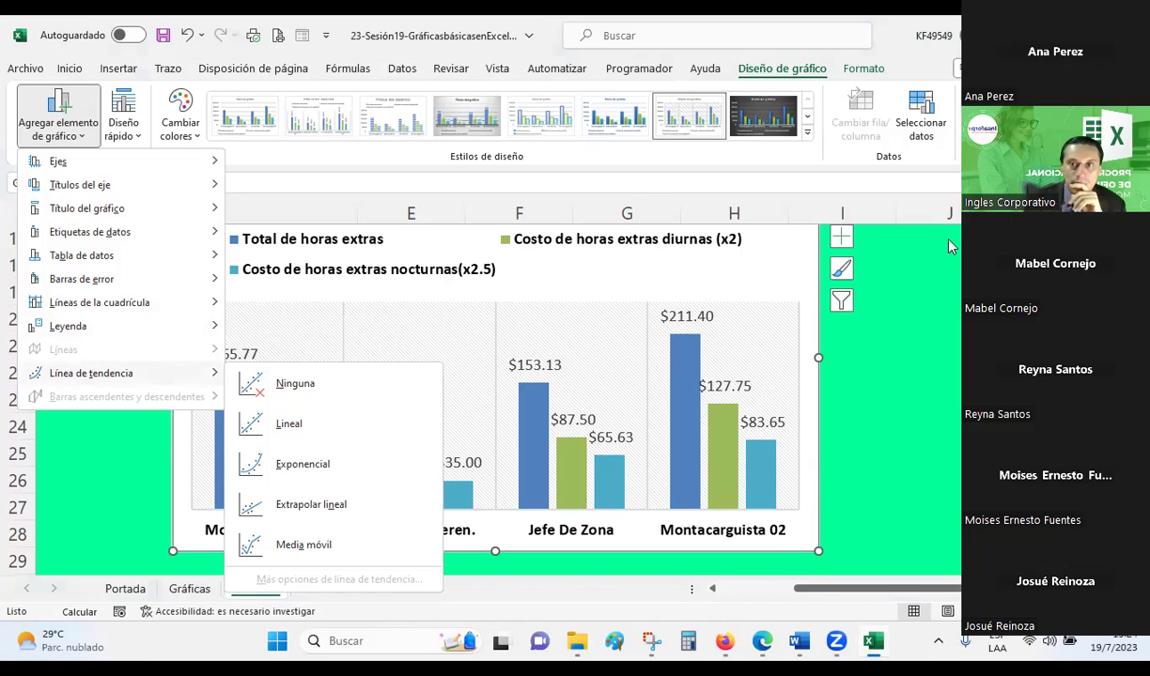
{"action": "key", "text": "Escape"}
{"action": "key", "text": "Escape"}
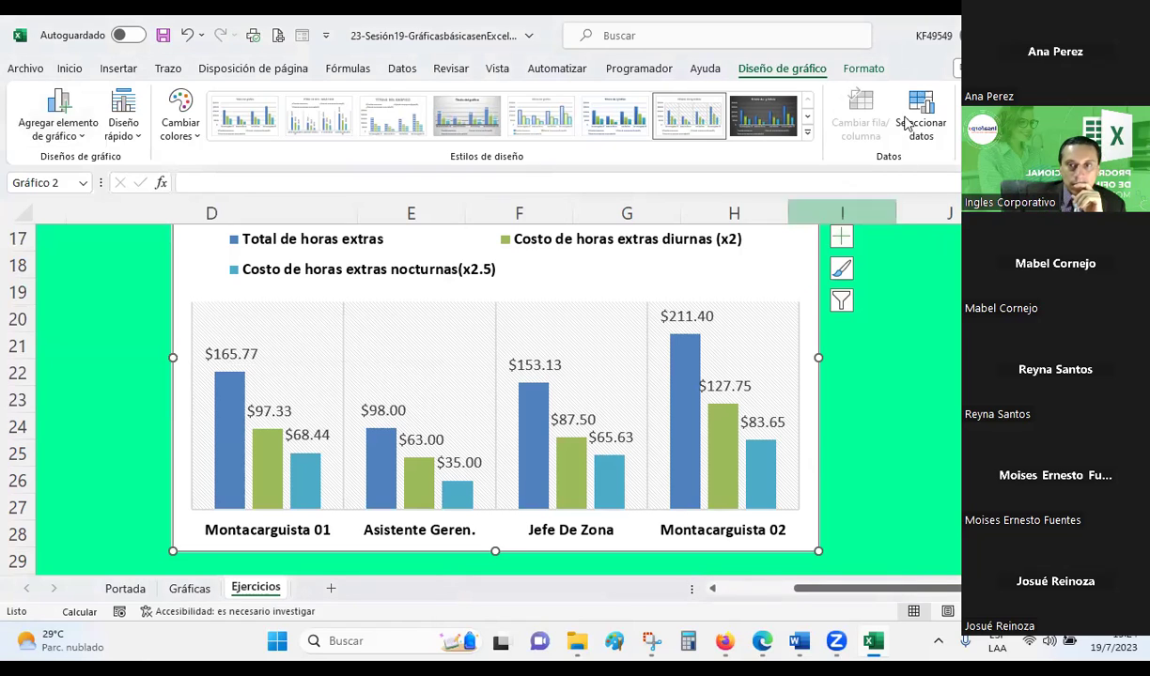
- Open the Format Chart Area settings for the overtime chart
{"action": "left_click", "coordinate": [870, 69]}
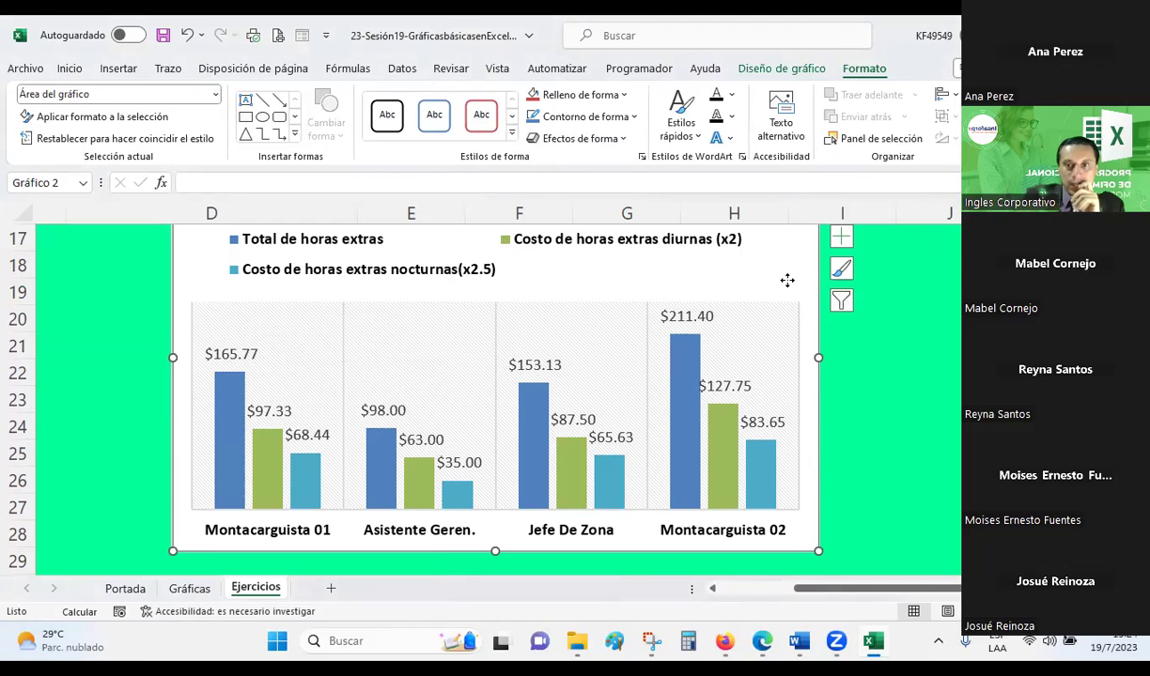
{"action": "right_click", "coordinate": [757, 274]}
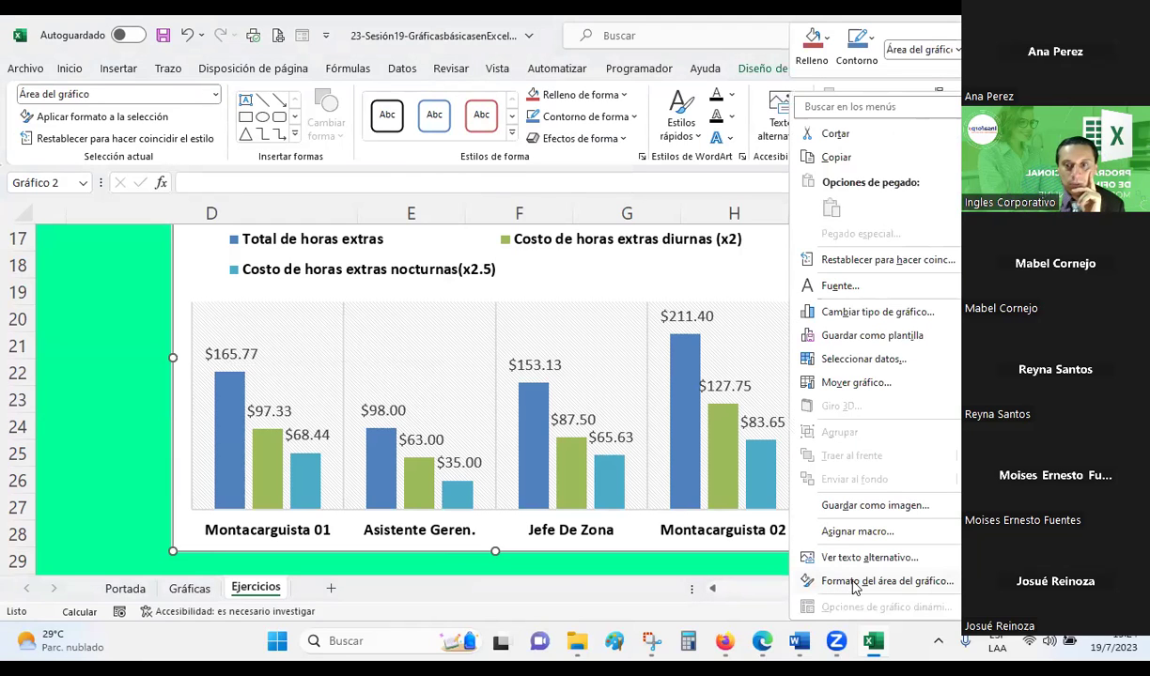
{"action": "left_click", "coordinate": [854, 582]}
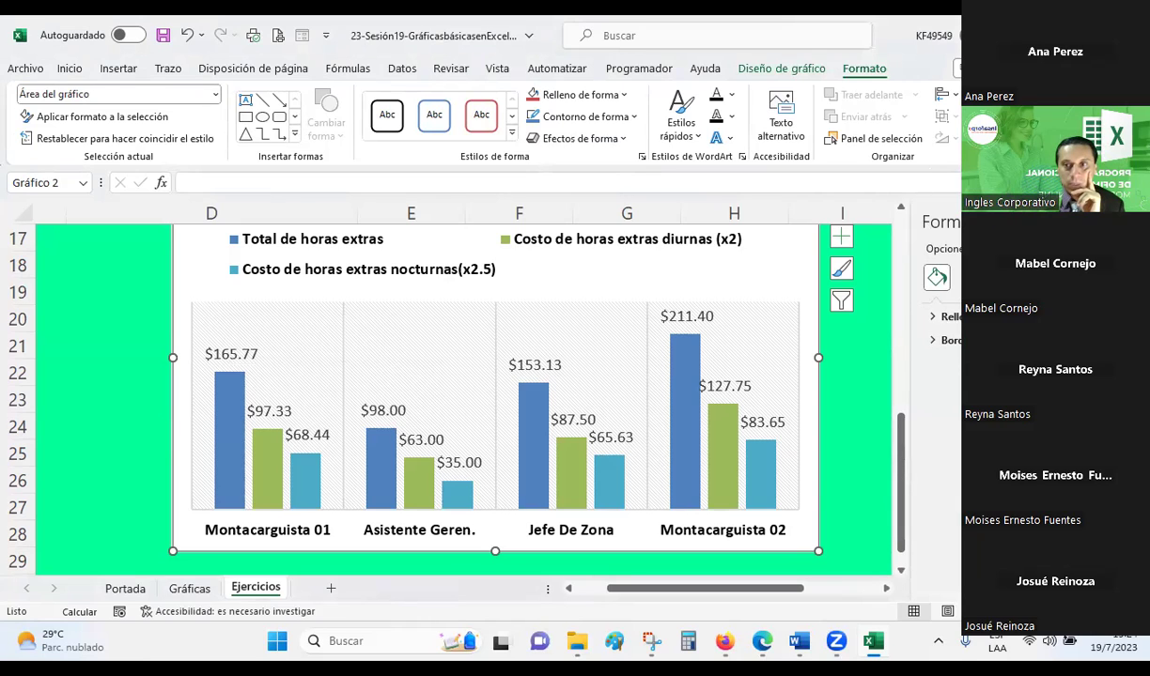
{"action": "left_click", "coordinate": [950, 221]}
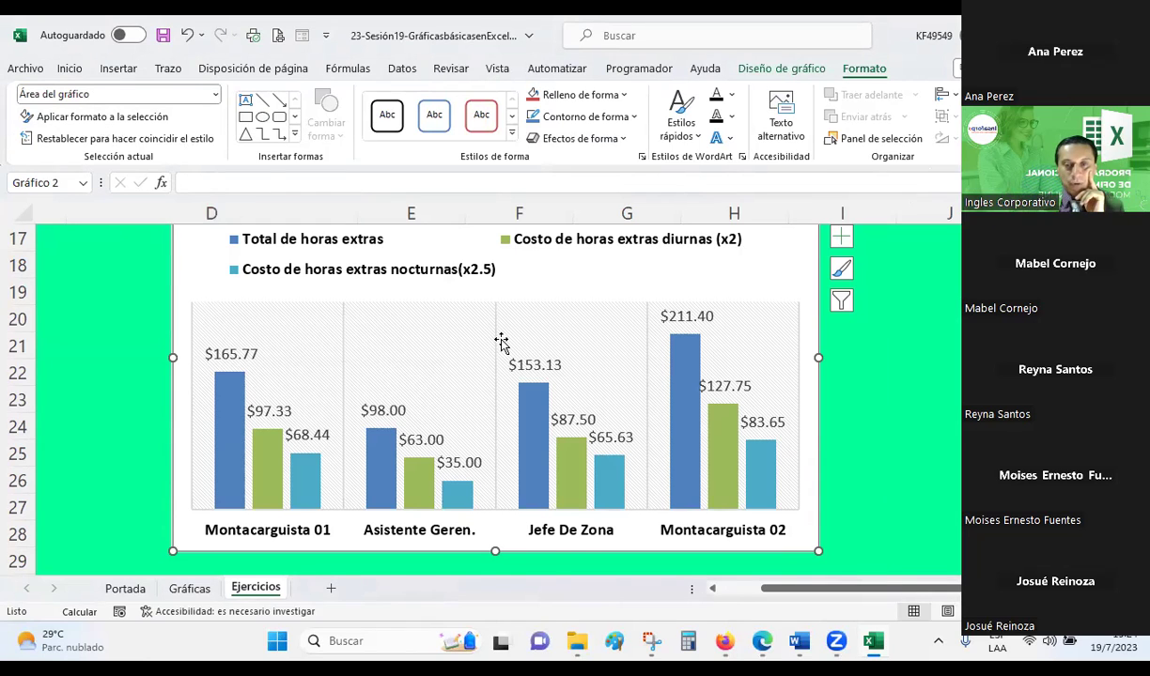
{"action": "scroll", "coordinate": [670, 340], "scroll_direction": "up", "scroll_amount": 1}
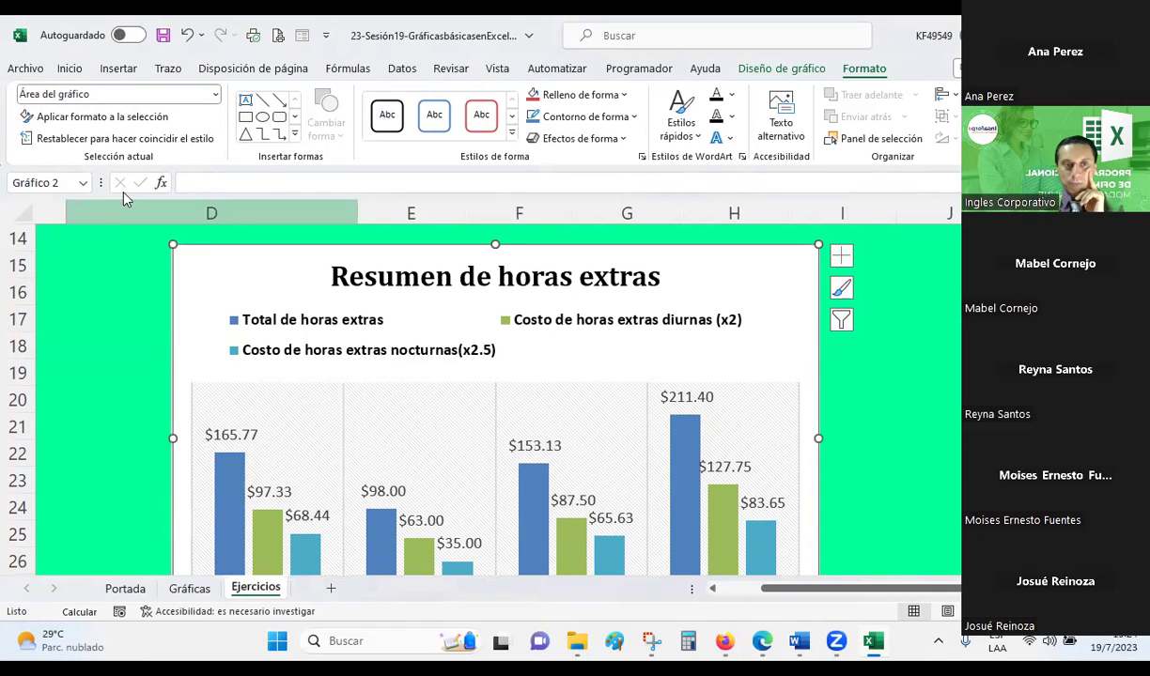
{"action": "left_click", "coordinate": [103, 118]}
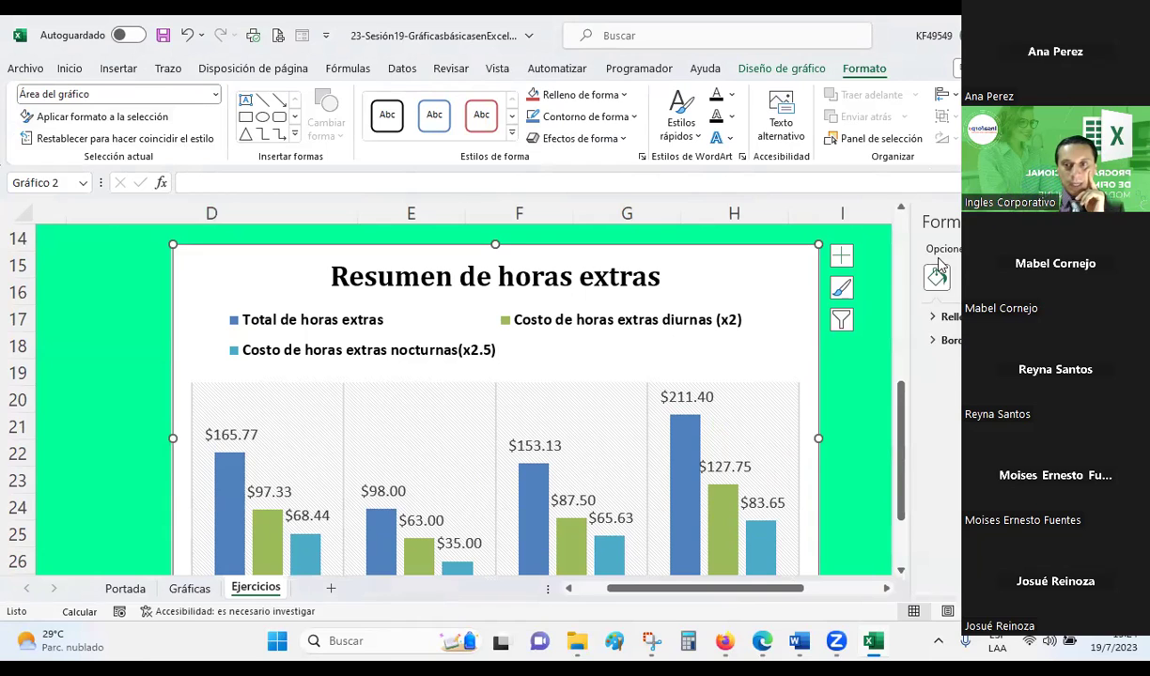
- Try stripe and dot patterns and a gradient, then settle on a solid black chart area fill
{"action": "left_click", "coordinate": [944, 318]}
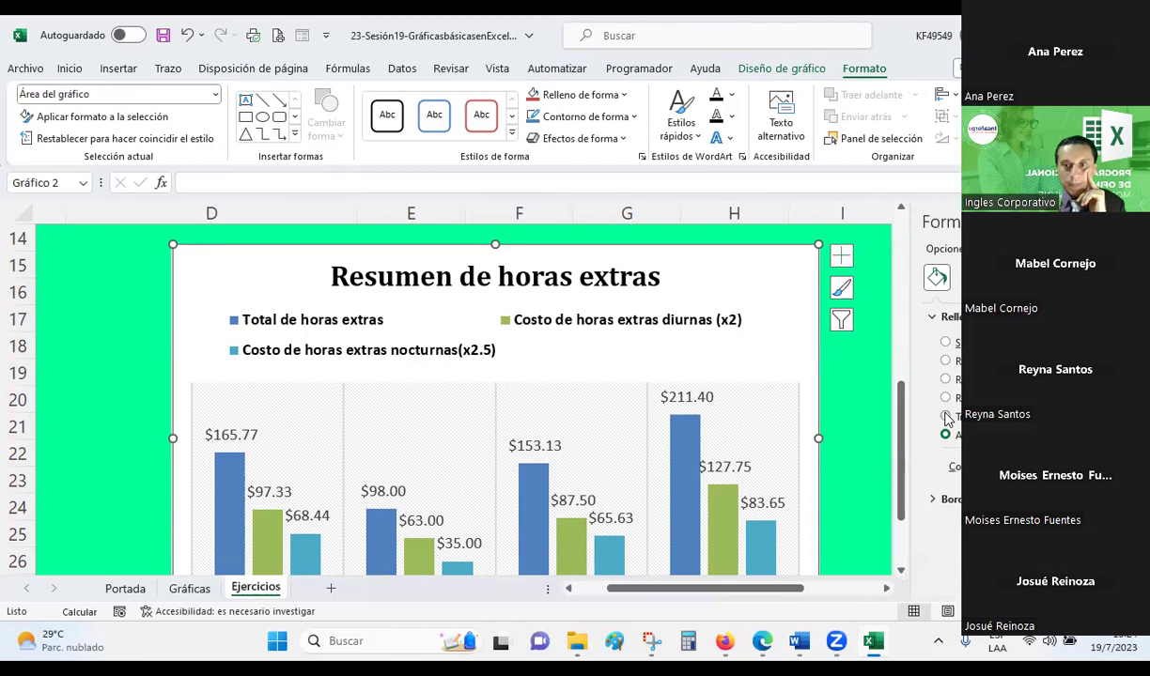
{"action": "left_click", "coordinate": [945, 417]}
{"action": "left_click", "coordinate": [956, 526]}
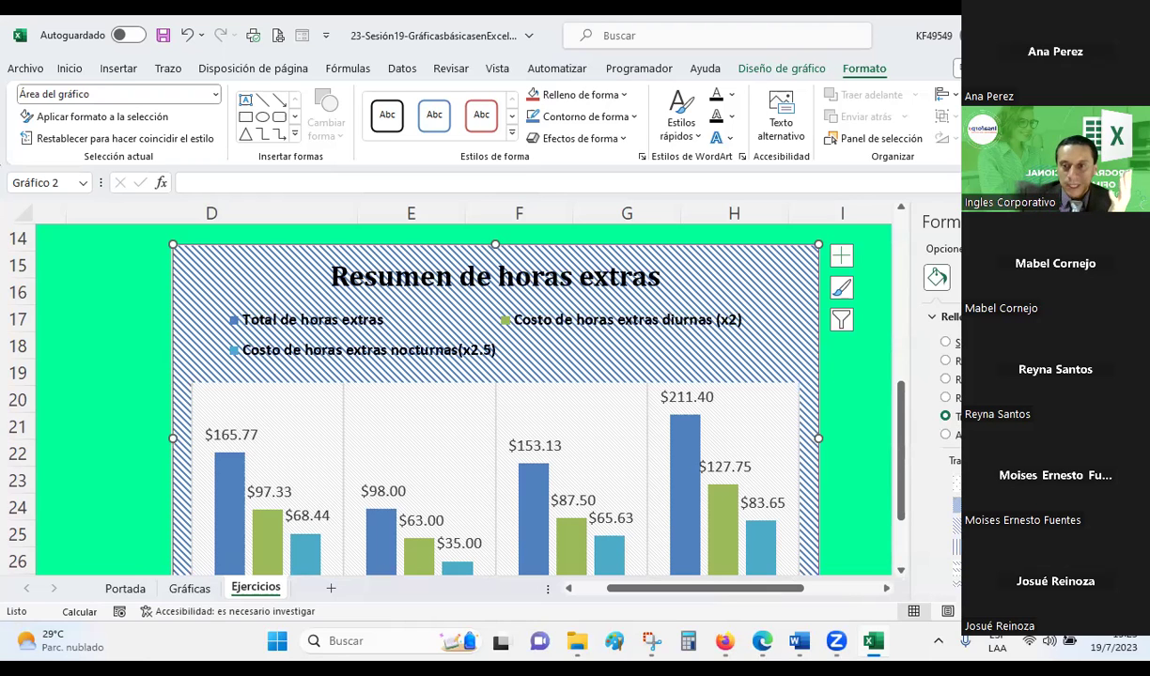
{"action": "left_click", "coordinate": [956, 483]}
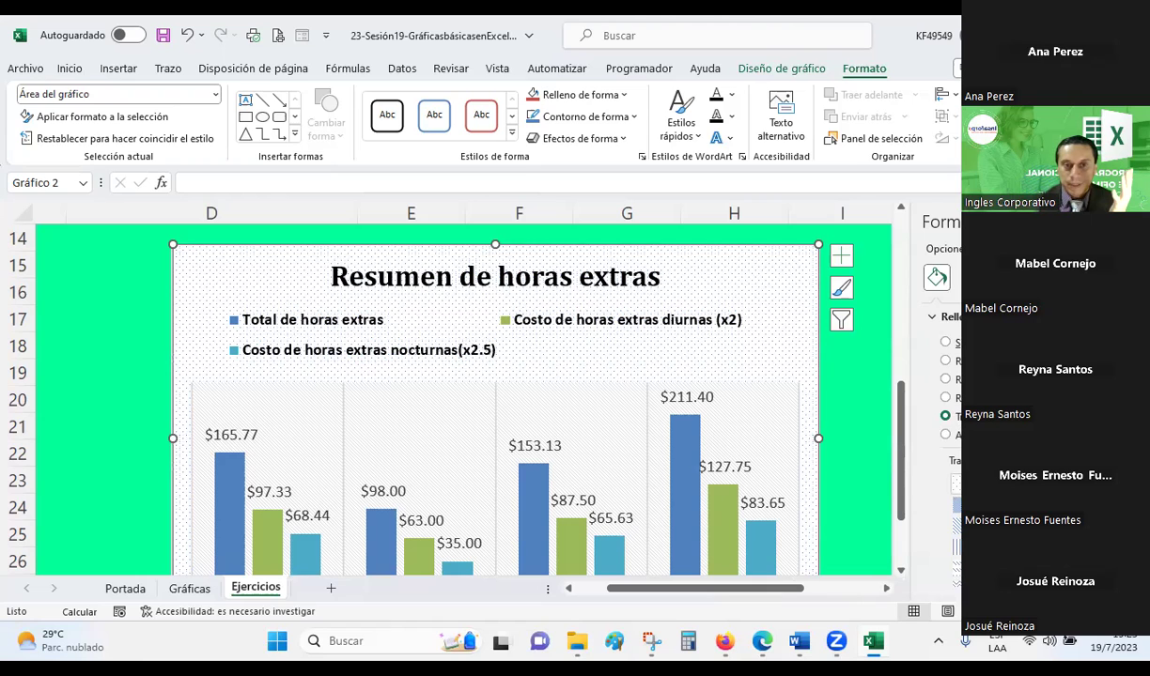
{"action": "left_click", "coordinate": [956, 484]}
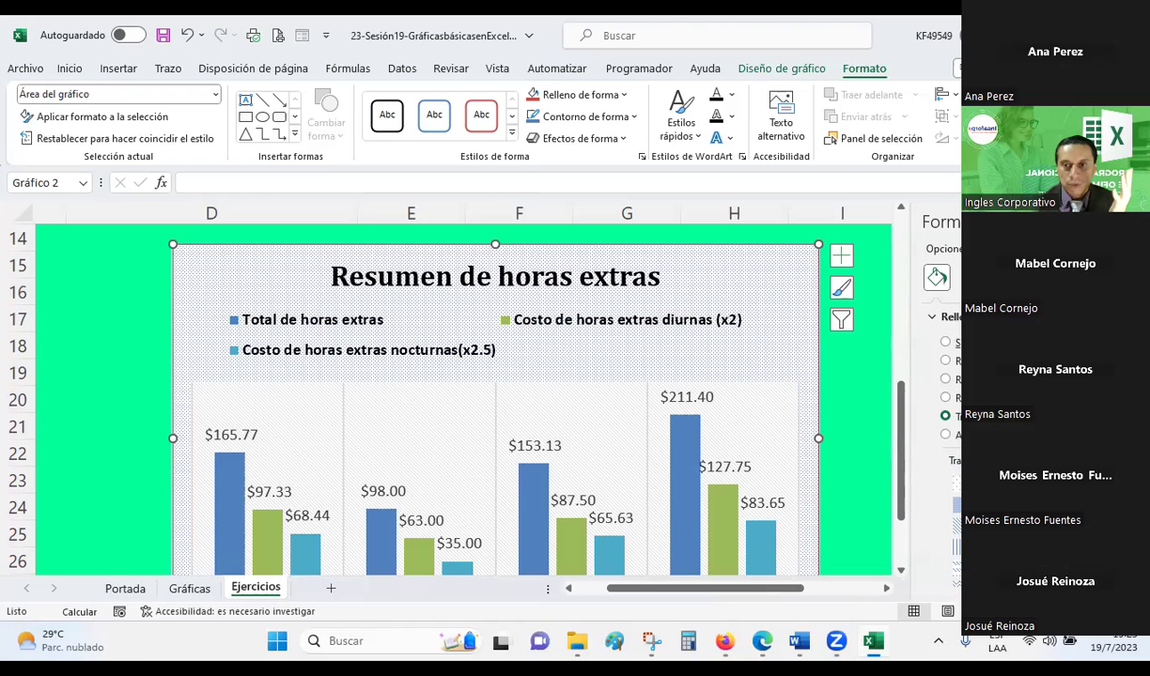
{"action": "left_click", "coordinate": [944, 361]}
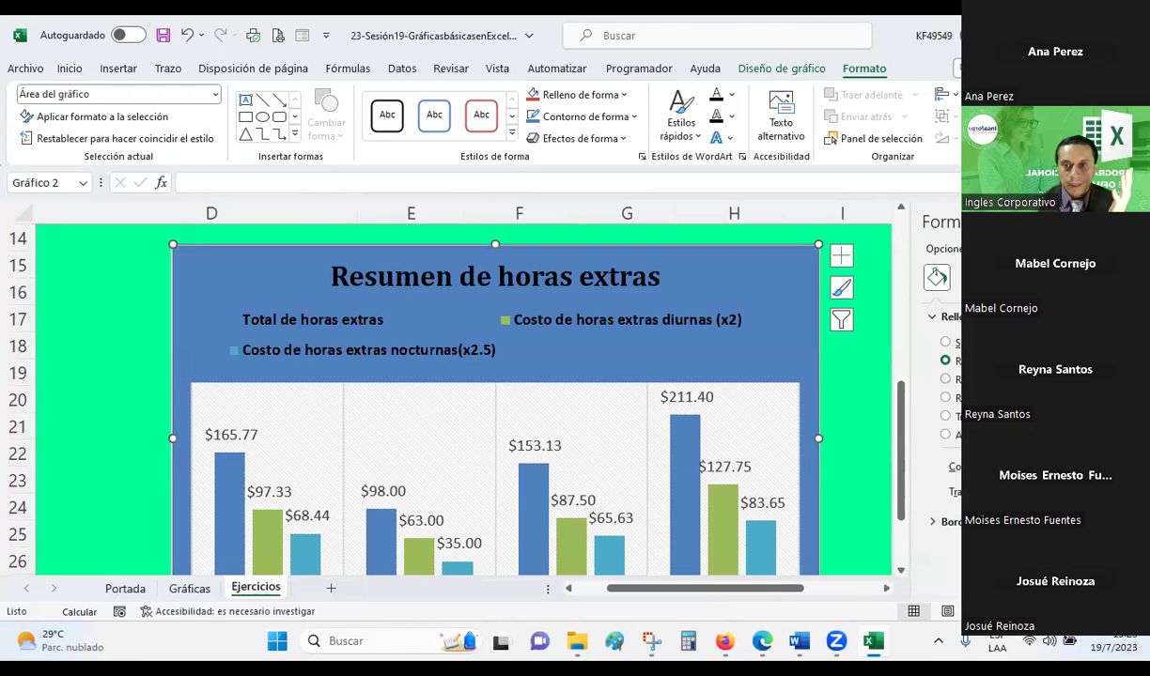
{"action": "left_click", "coordinate": [945, 378]}
{"action": "left_click", "coordinate": [946, 361]}
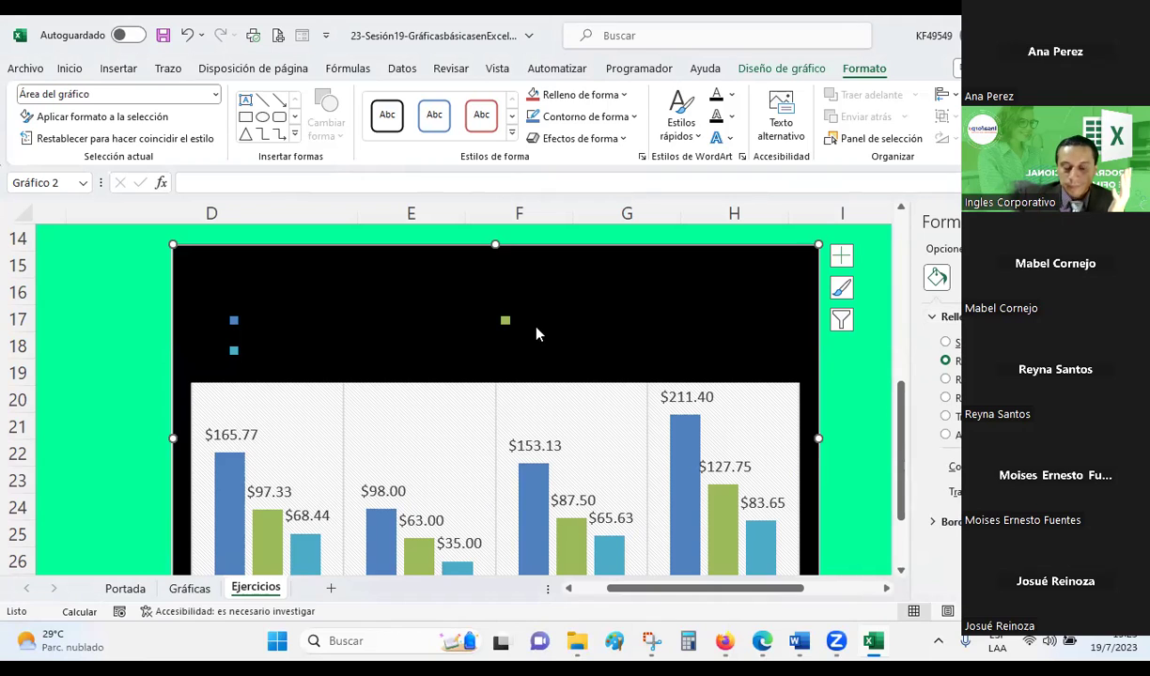
- Make the legend, chart title and Total de horas extras data labels white
{"action": "left_click", "coordinate": [329, 317]}
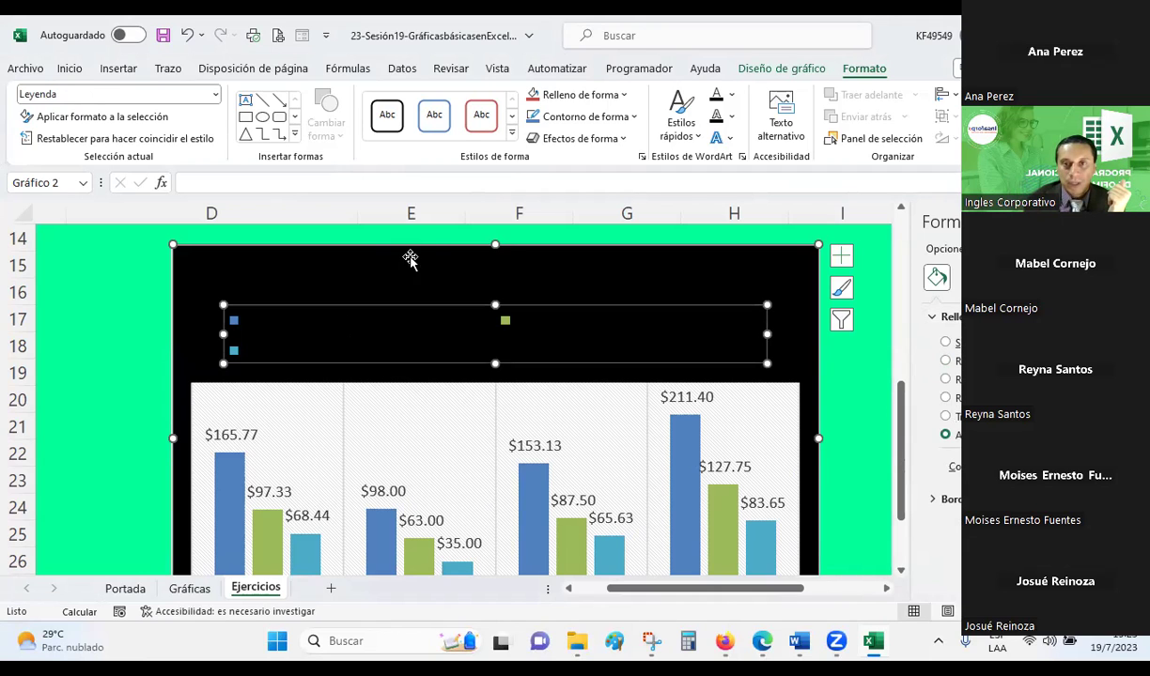
{"action": "left_click", "coordinate": [70, 68]}
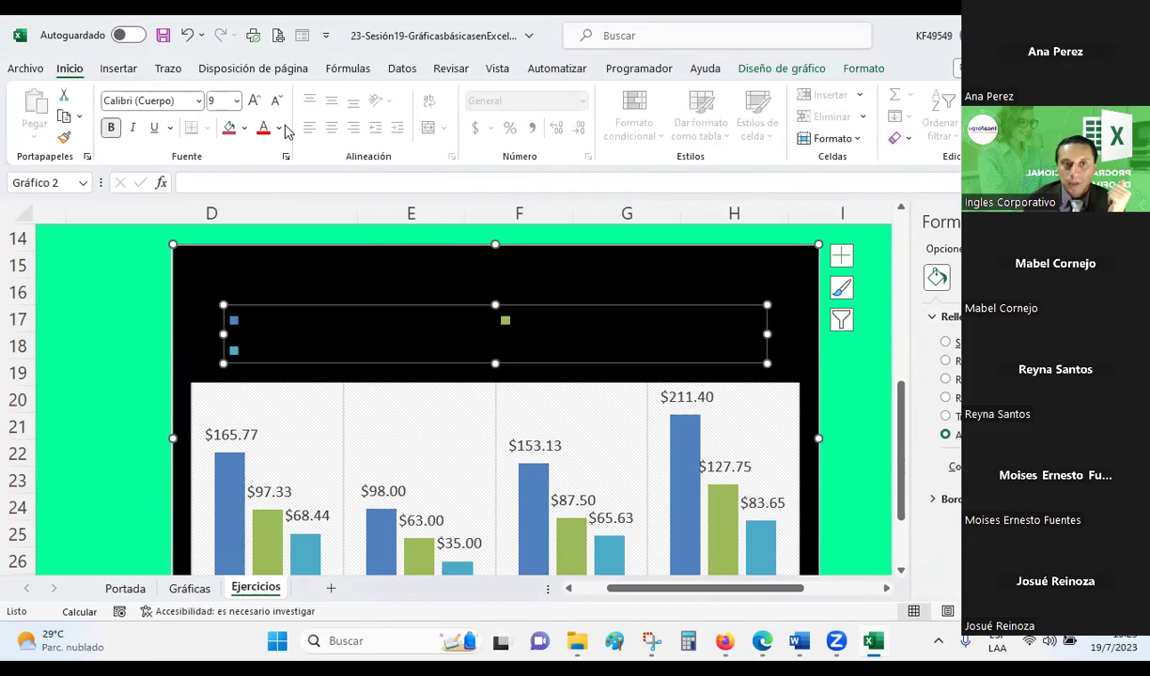
{"action": "left_click", "coordinate": [280, 128]}
{"action": "left_click", "coordinate": [261, 196]}
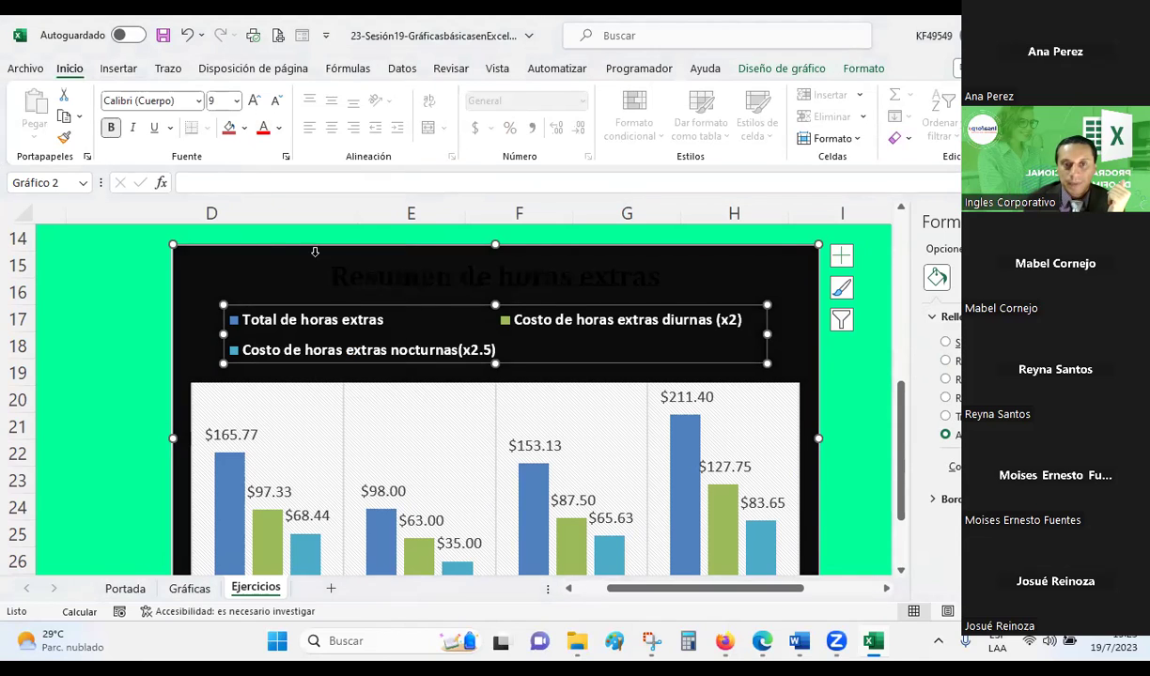
{"action": "left_click", "coordinate": [374, 293]}
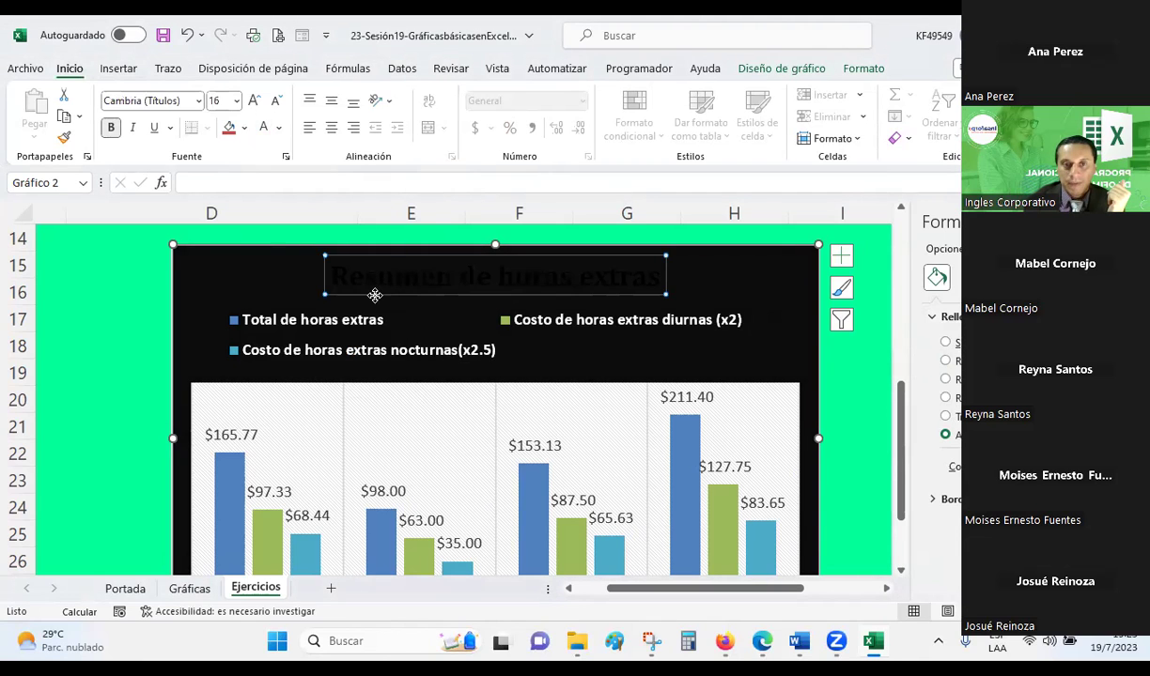
{"action": "left_click", "coordinate": [262, 128]}
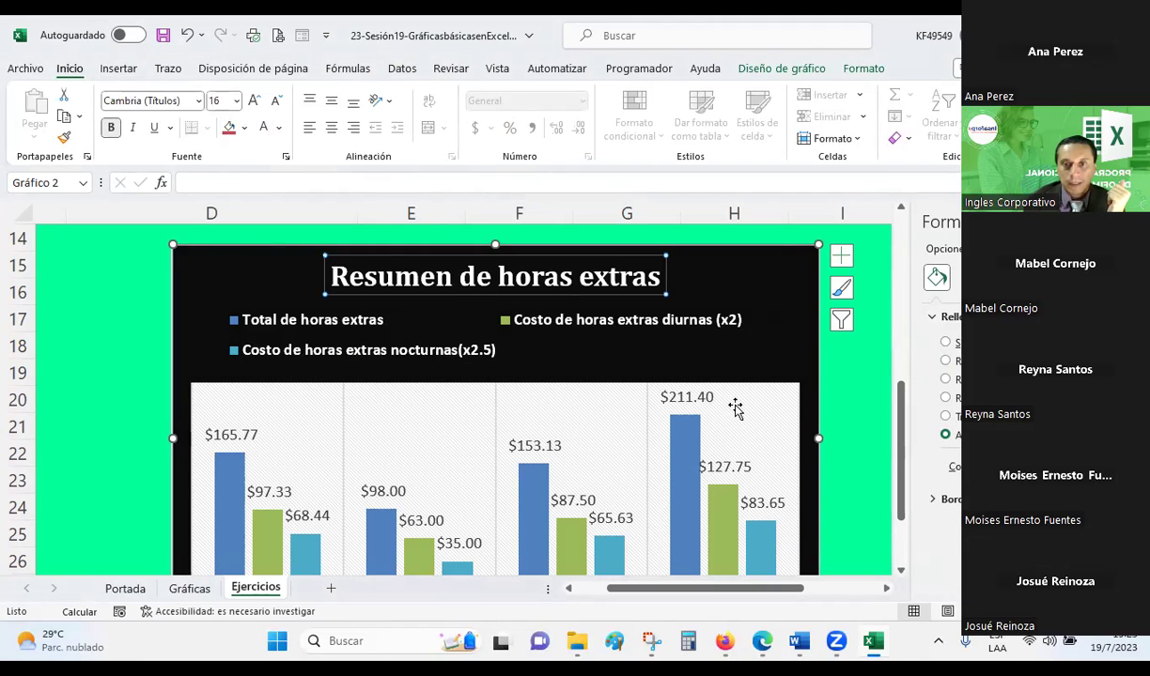
{"action": "left_click", "coordinate": [688, 399]}
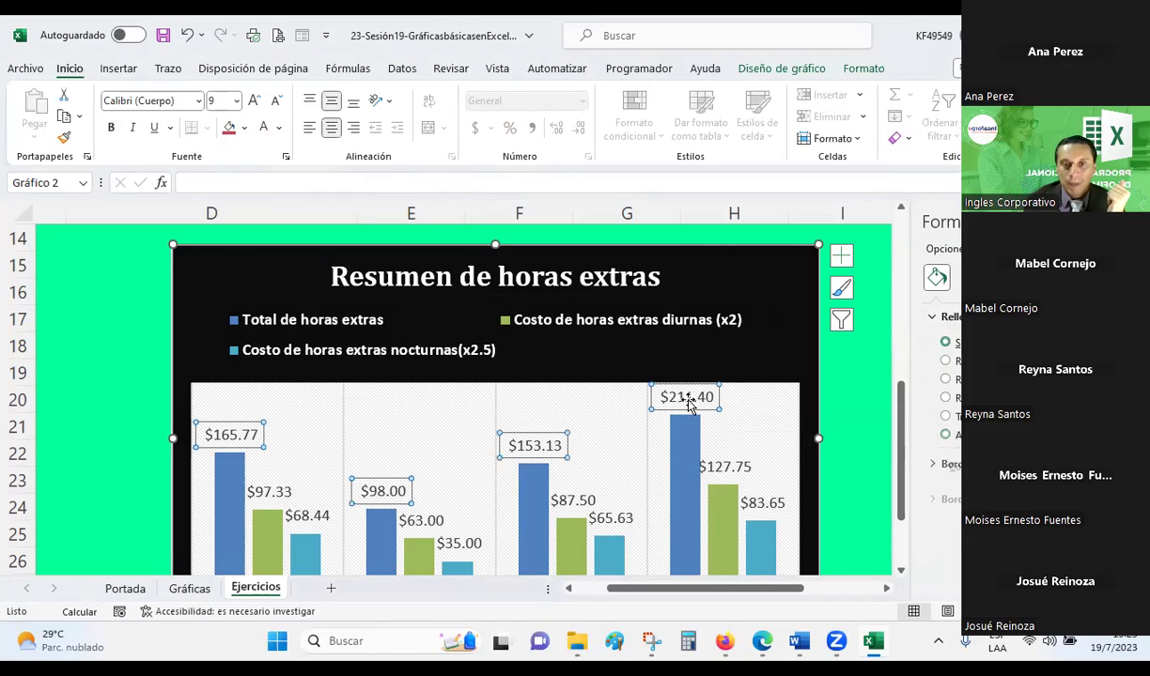
{"action": "left_click", "coordinate": [262, 128]}
- Fill the plot area solid black
{"action": "left_click", "coordinate": [782, 420]}
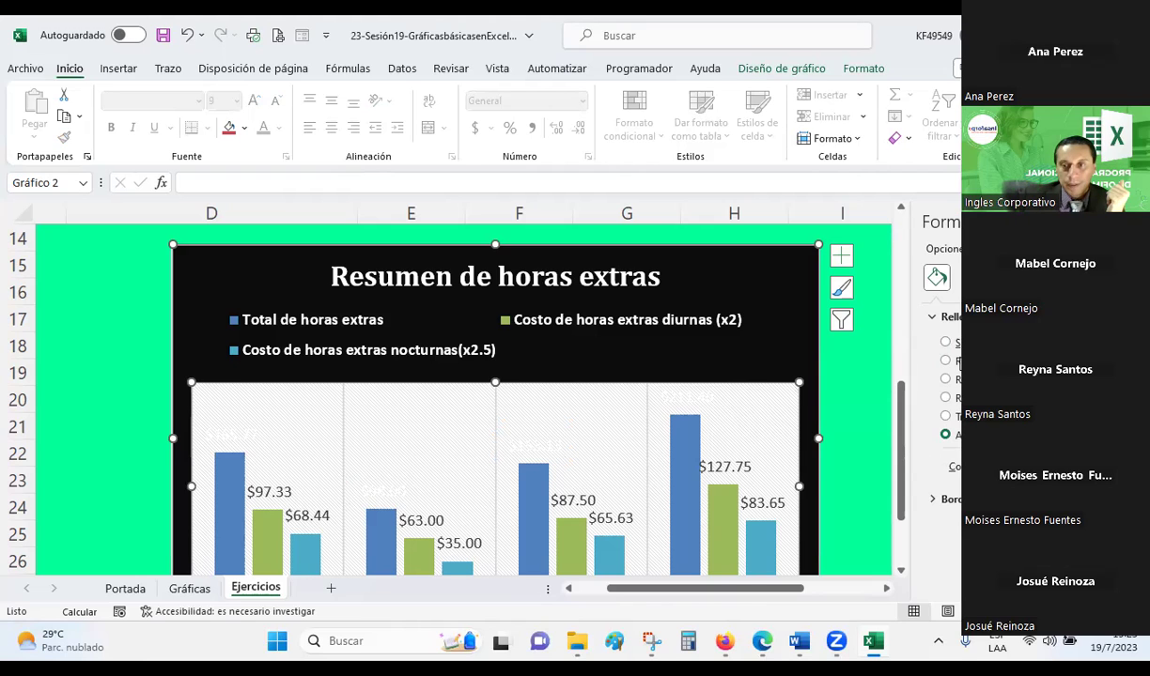
{"action": "left_click", "coordinate": [954, 360]}
{"action": "left_click", "coordinate": [859, 366]}
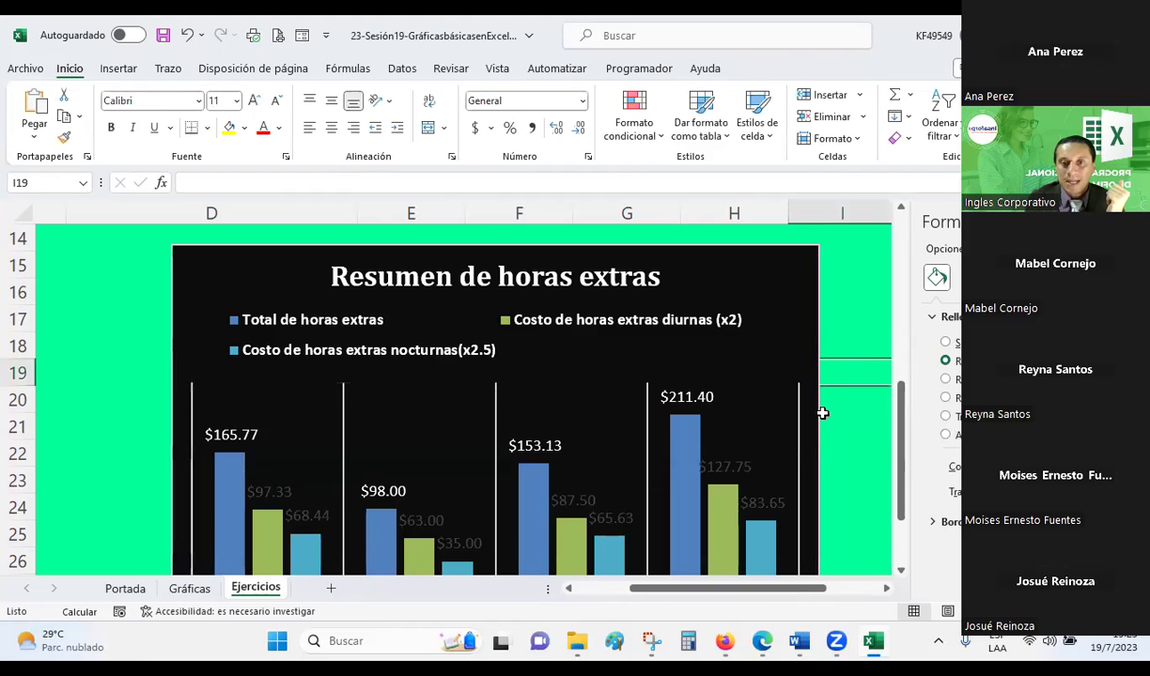
{"action": "scroll", "coordinate": [821, 411], "scroll_direction": "down", "scroll_amount": 1}
- Turn the second and third series' data labels white as well
{"action": "left_click", "coordinate": [431, 425]}
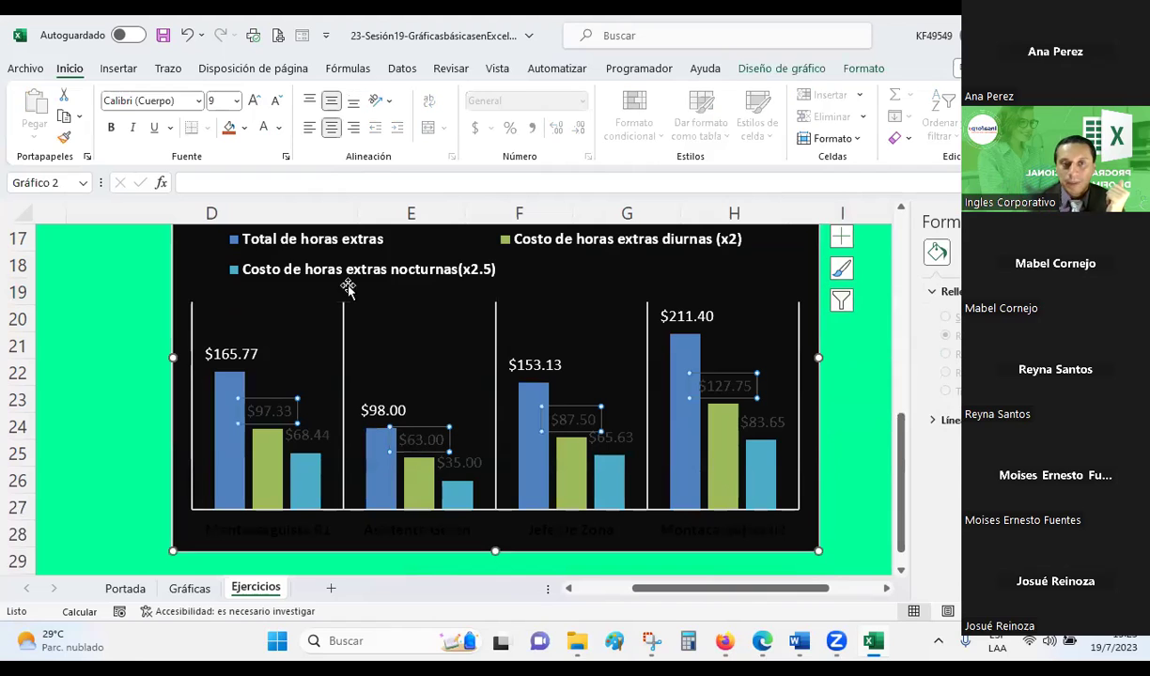
{"action": "left_click", "coordinate": [263, 127]}
{"action": "key", "text": "Down"}
{"action": "left_click", "coordinate": [263, 127]}
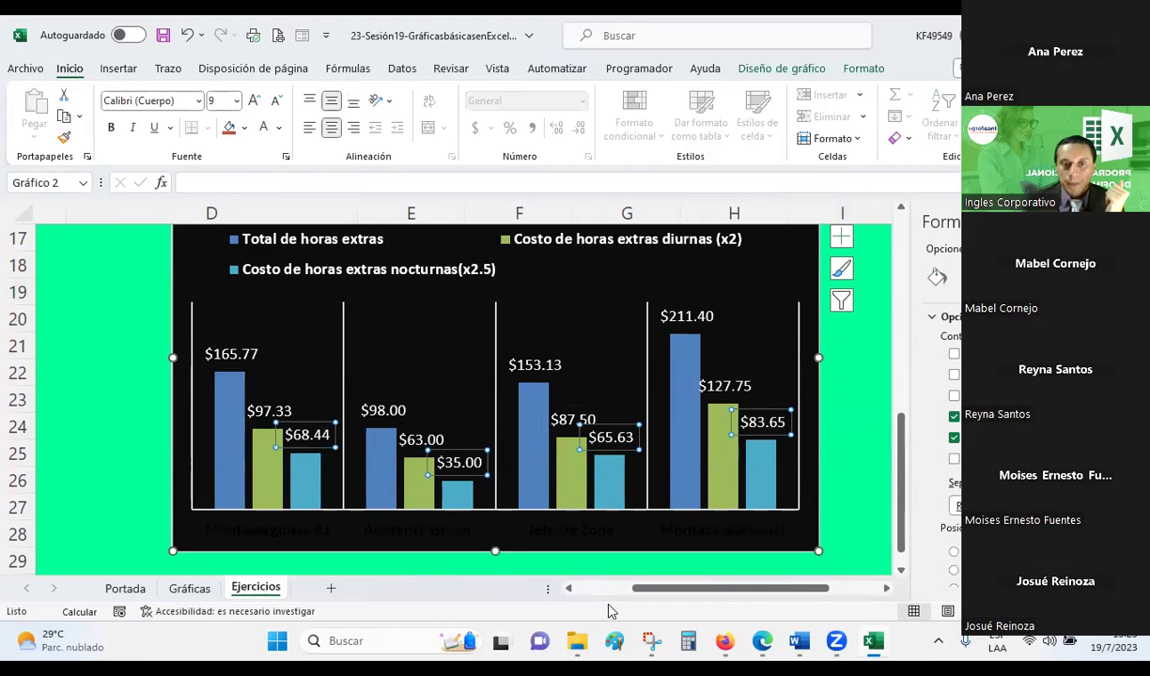
{"action": "left_click", "coordinate": [834, 418]}
{"action": "scroll", "coordinate": [837, 416], "scroll_direction": "up", "scroll_amount": 1}
{"action": "scroll", "coordinate": [837, 416], "scroll_direction": "up", "scroll_amount": 1}
- Fill the chart area around the black plot area with solid red
{"action": "scroll", "coordinate": [837, 416], "scroll_direction": "down", "scroll_amount": 1}
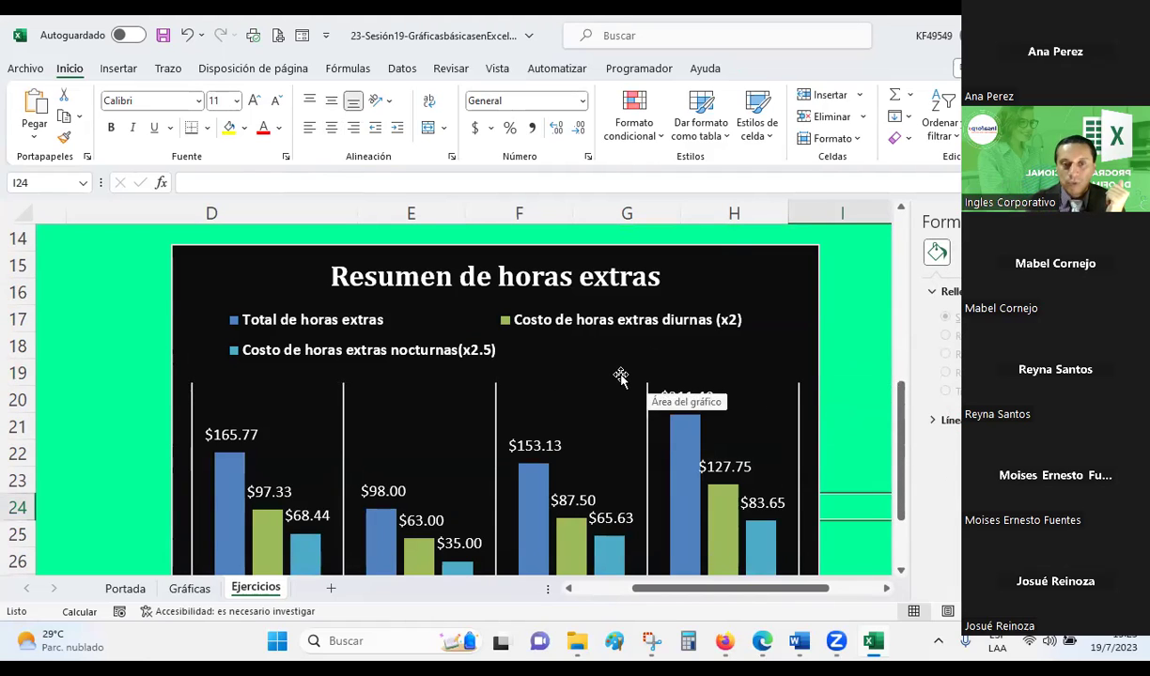
{"action": "scroll", "coordinate": [620, 376], "scroll_direction": "down", "scroll_amount": 1}
{"action": "scroll", "coordinate": [620, 375], "scroll_direction": "up", "scroll_amount": 1}
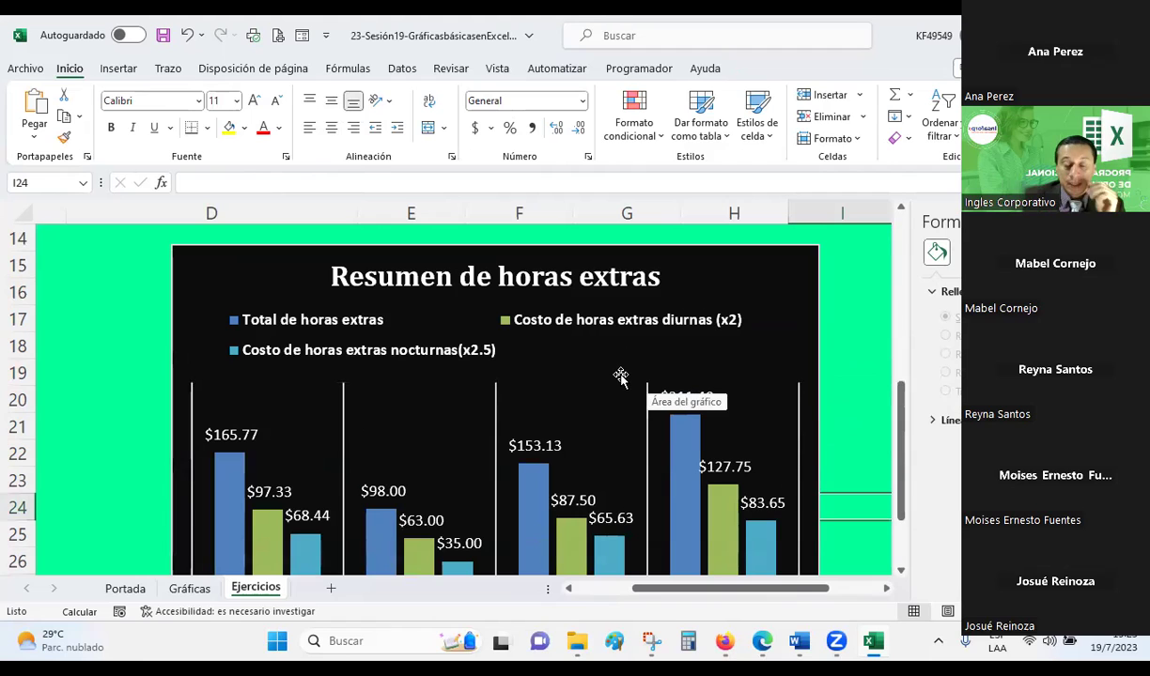
{"action": "left_click", "coordinate": [602, 388]}
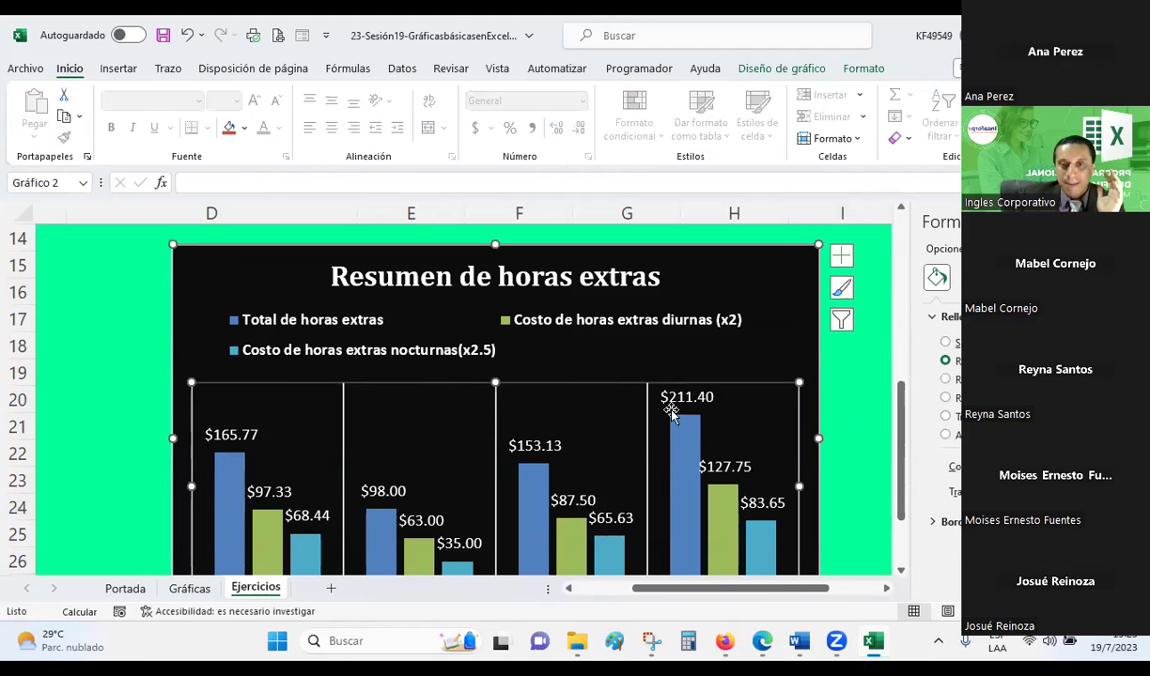
{"action": "left_click", "coordinate": [779, 294]}
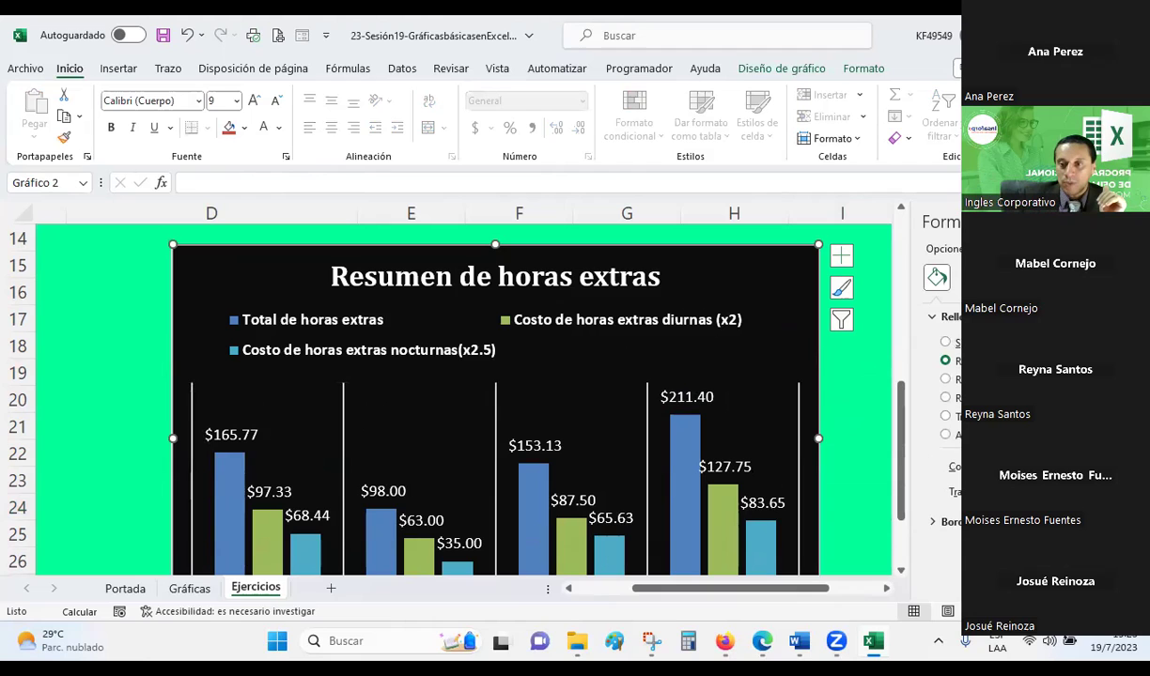
{"action": "left_click", "coordinate": [977, 544]}
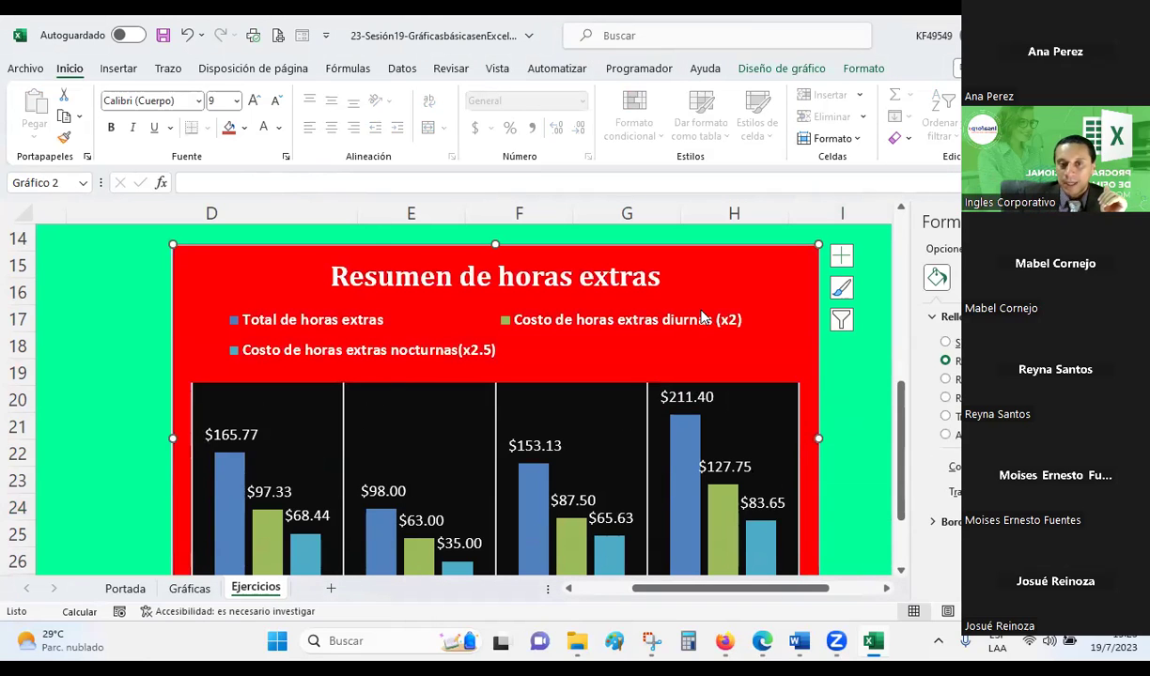
- Select the plot area and review its border options
{"action": "left_click", "coordinate": [557, 402]}
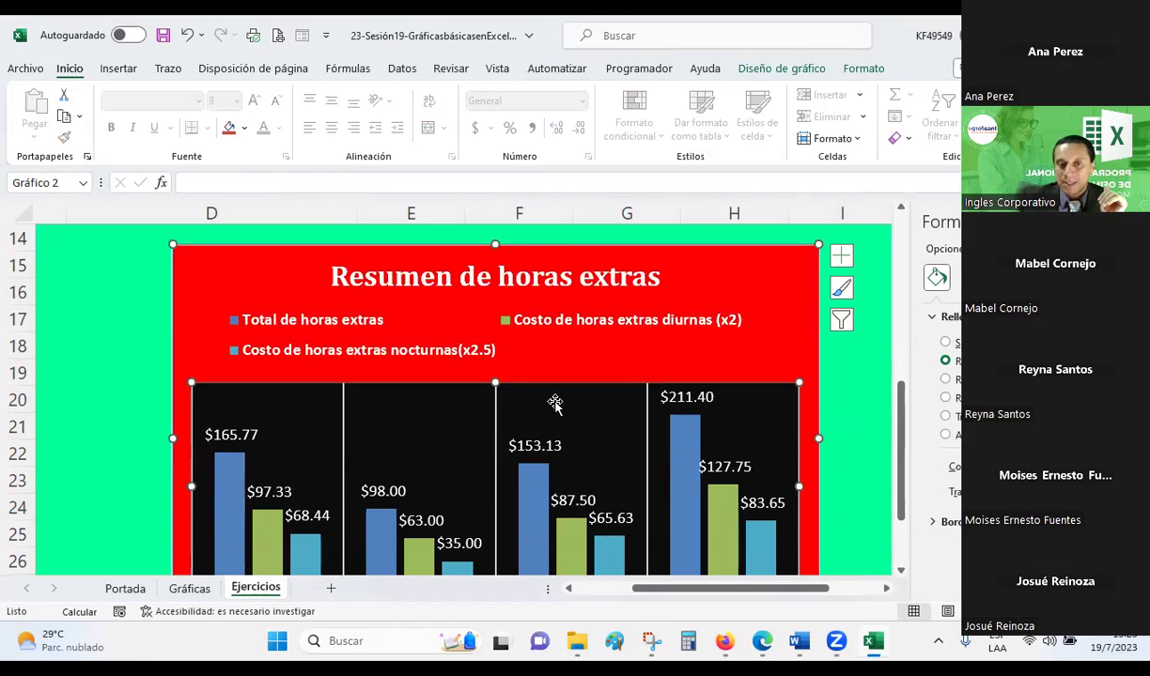
{"action": "scroll", "coordinate": [561, 376], "scroll_direction": "down", "scroll_amount": 1}
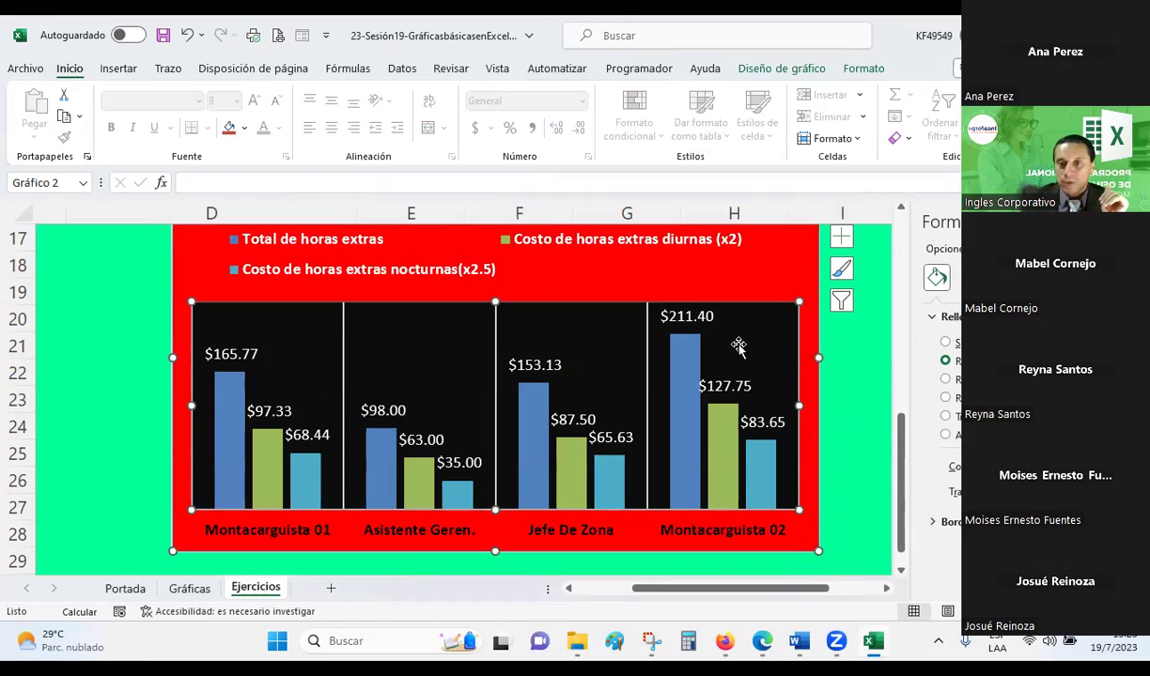
{"action": "scroll", "coordinate": [765, 343], "scroll_direction": "up", "scroll_amount": 1}
{"action": "left_click", "coordinate": [933, 521]}
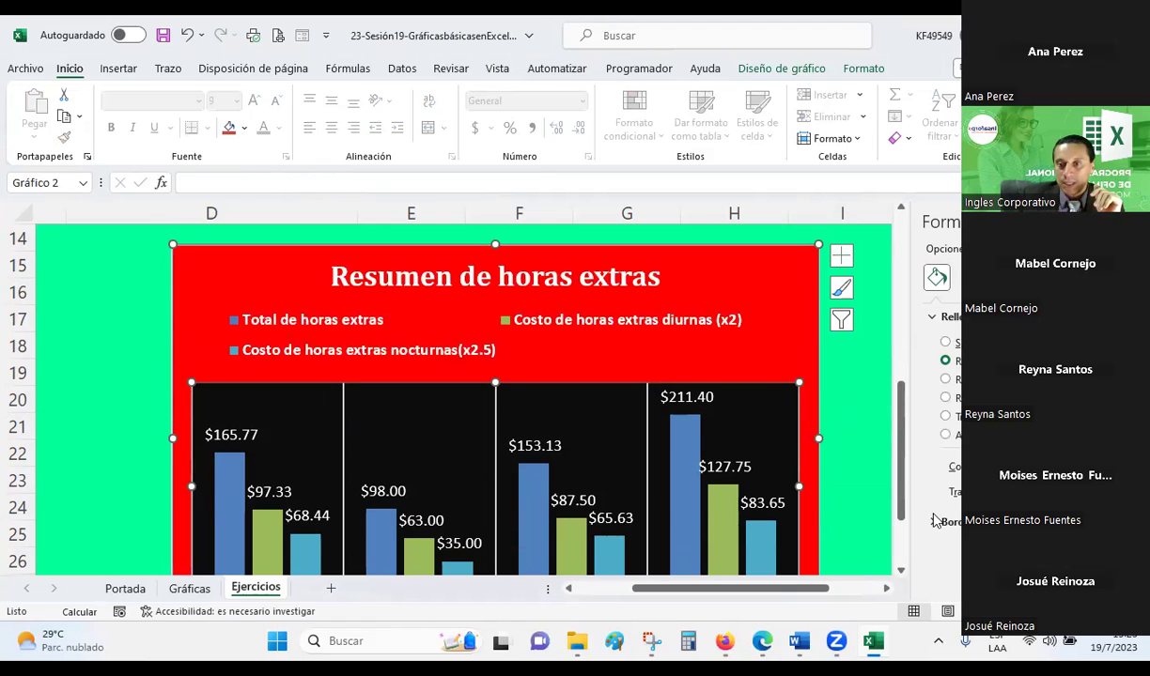
{"action": "scroll", "coordinate": [955, 413], "scroll_direction": "down", "scroll_amount": 2}
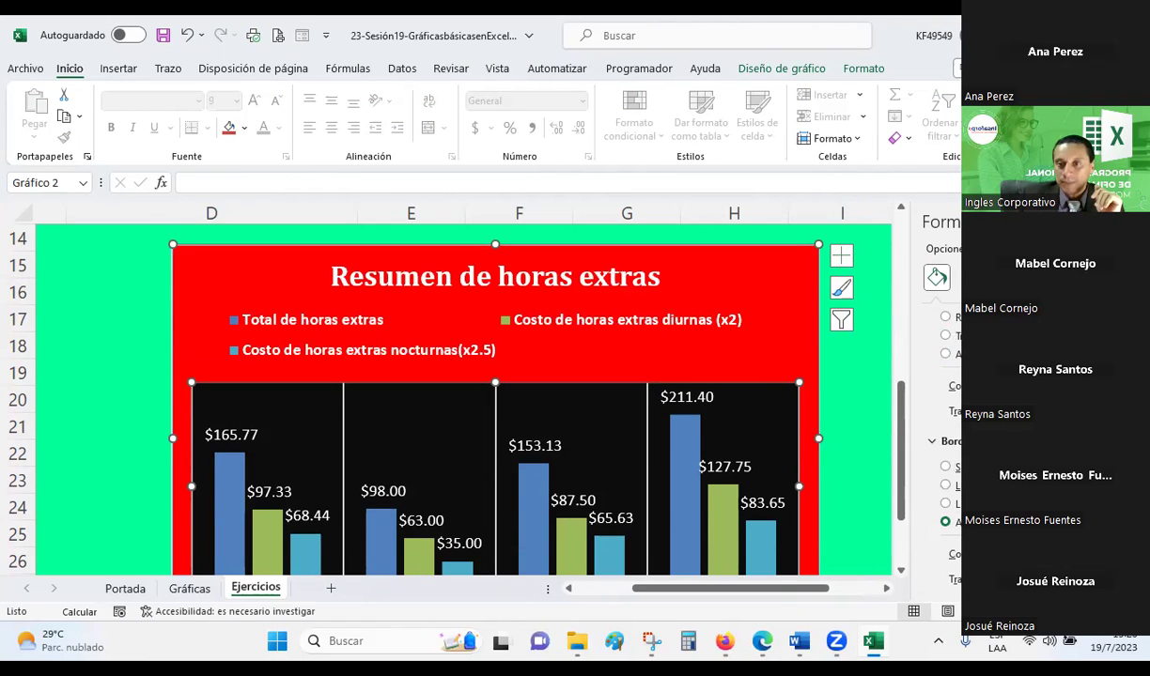
- Review the plot area's shadow and glow effects, then close the pane unchanged
{"action": "left_click", "coordinate": [959, 277]}
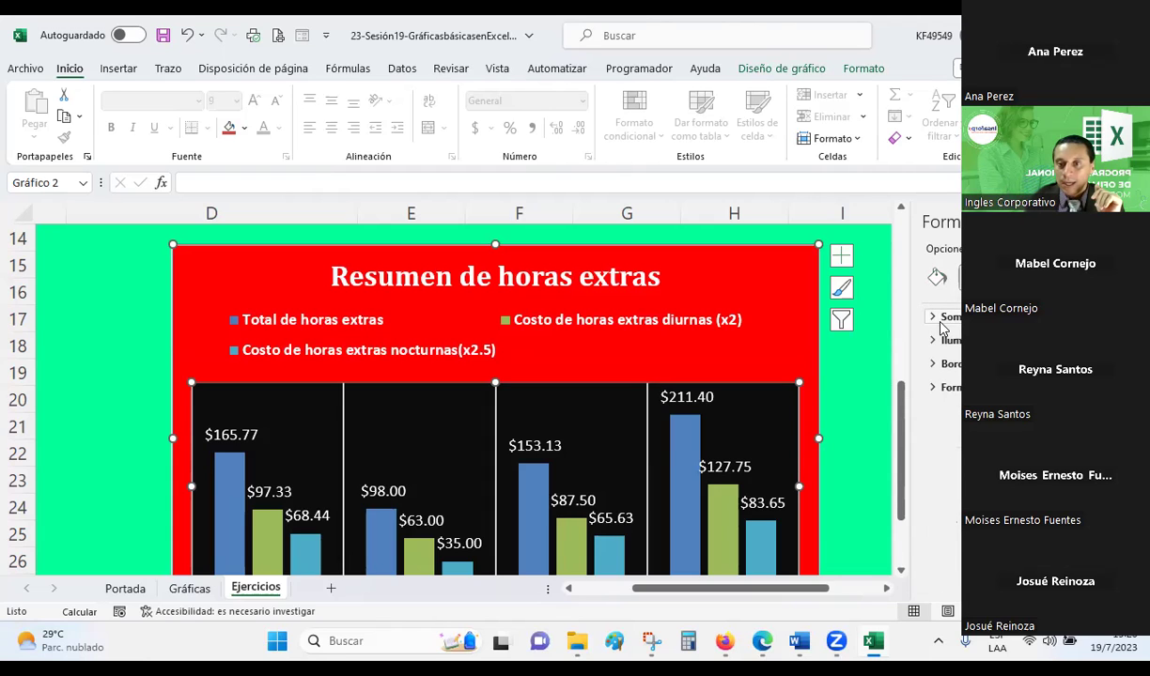
{"action": "left_click", "coordinate": [933, 317]}
{"action": "left_click", "coordinate": [931, 517]}
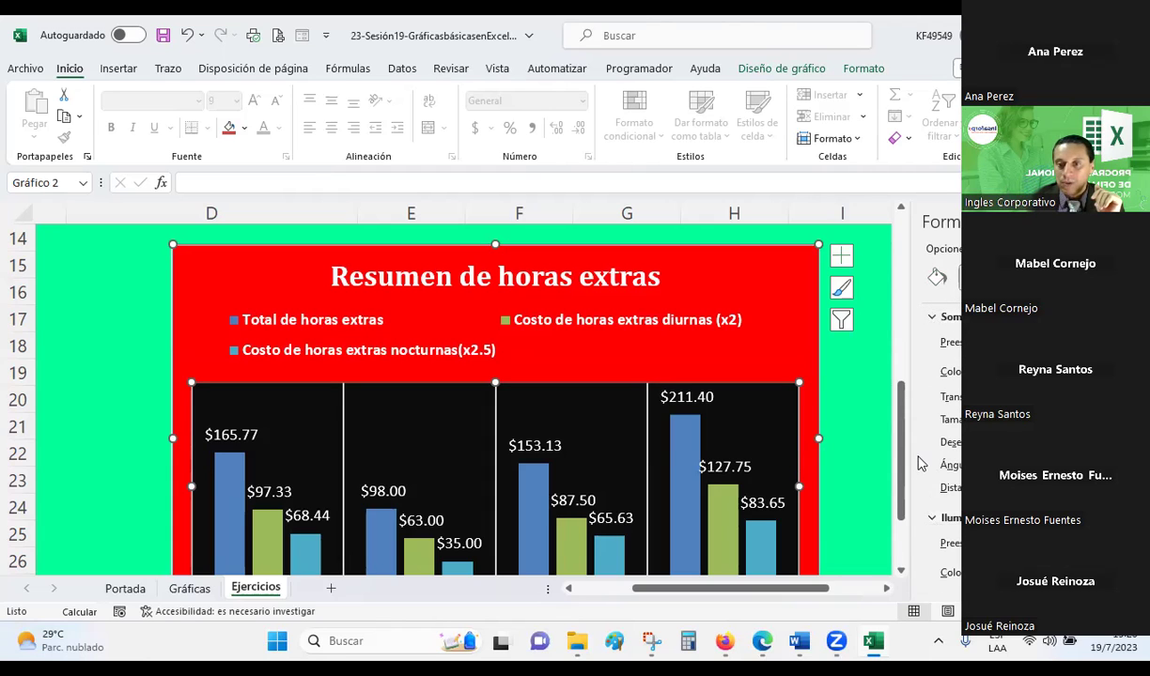
{"action": "left_click", "coordinate": [932, 519]}
{"action": "left_click", "coordinate": [933, 318]}
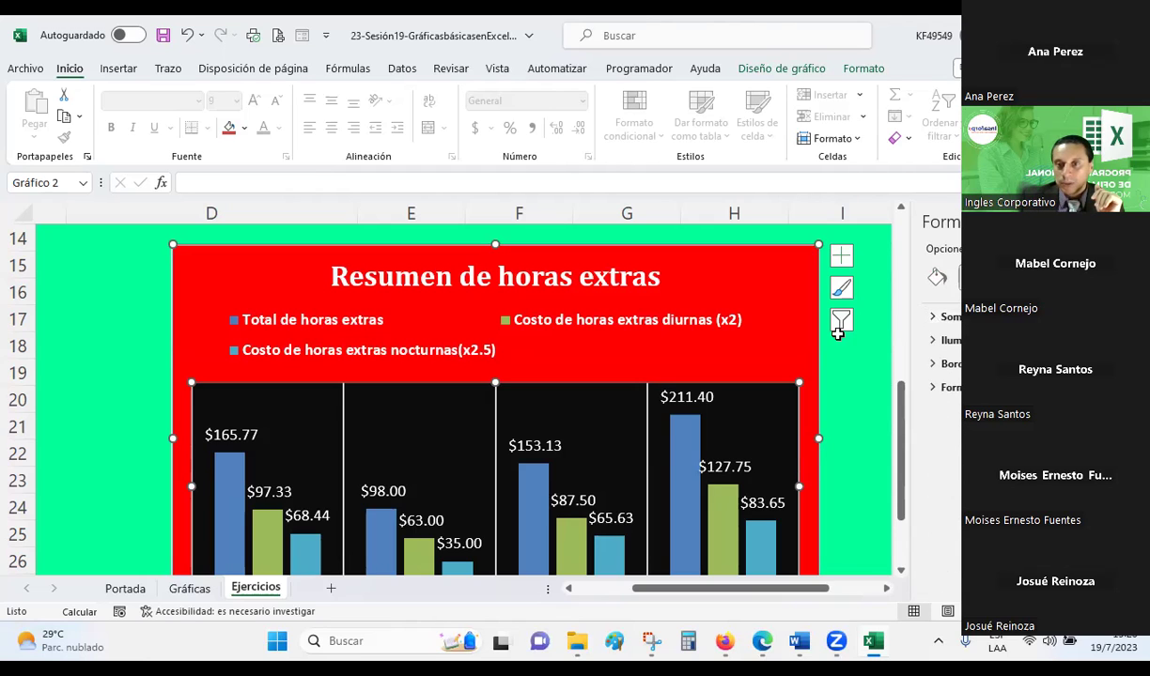
{"action": "left_click", "coordinate": [953, 221]}
{"action": "left_click", "coordinate": [723, 255]}
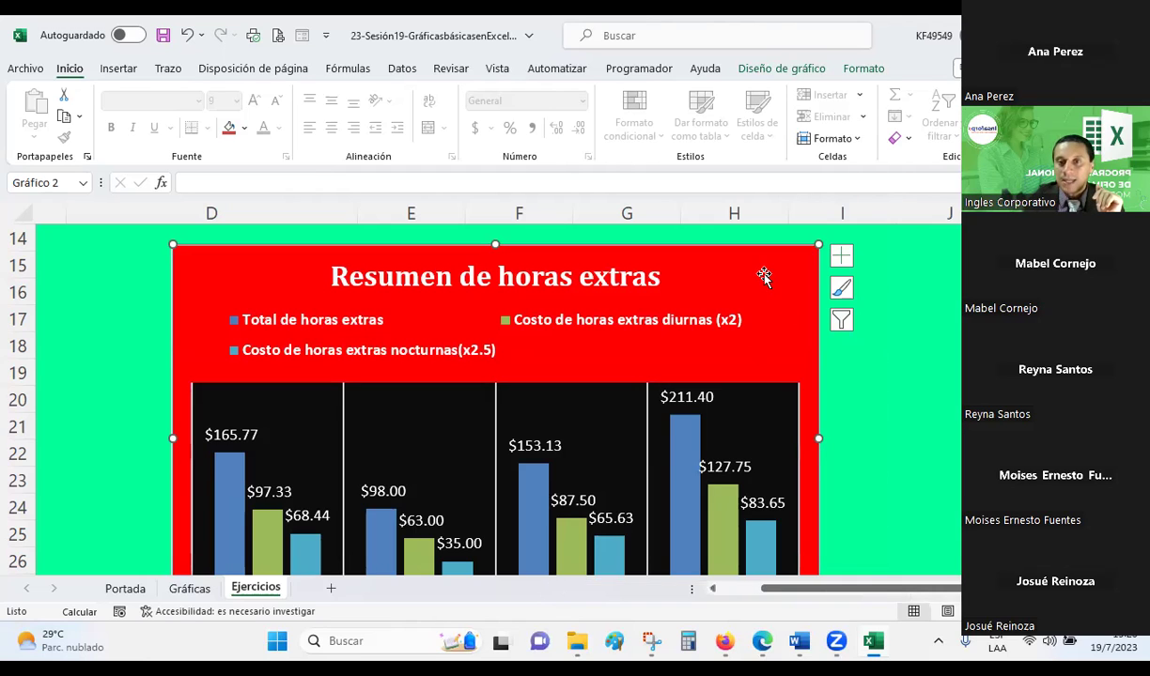
{"action": "left_click", "coordinate": [783, 69]}
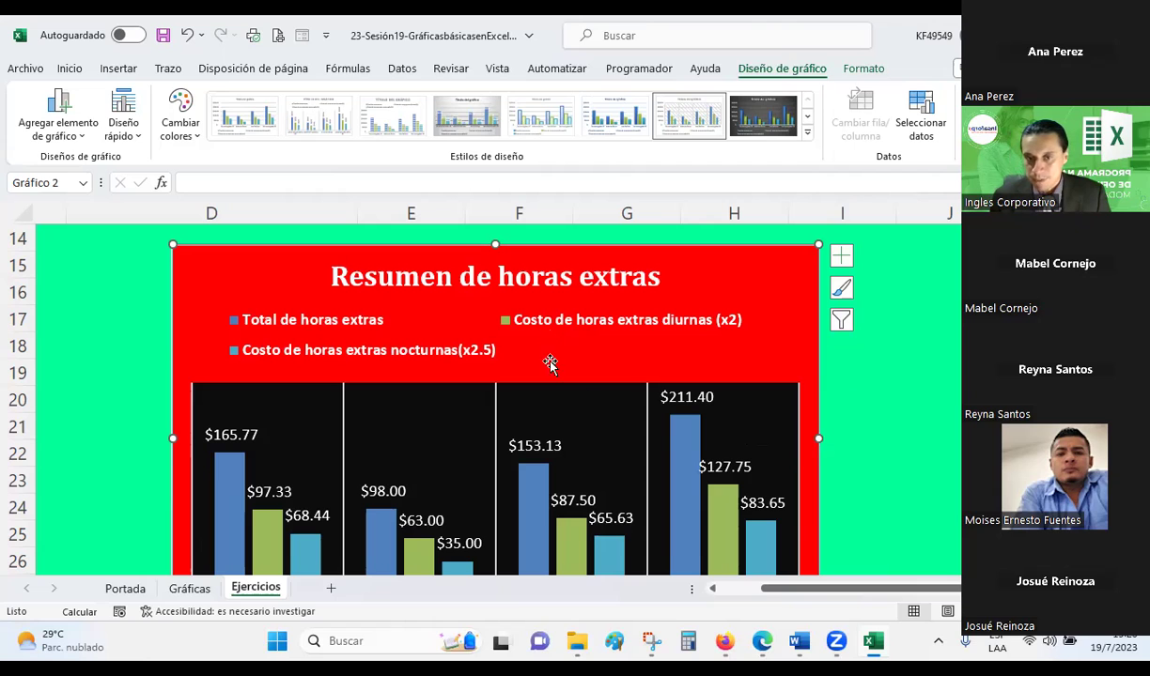
{"action": "left_click", "coordinate": [917, 401]}
{"action": "scroll", "coordinate": [917, 401], "scroll_direction": "down", "scroll_amount": 2}
{"action": "scroll", "coordinate": [916, 401], "scroll_direction": "up", "scroll_amount": 1}
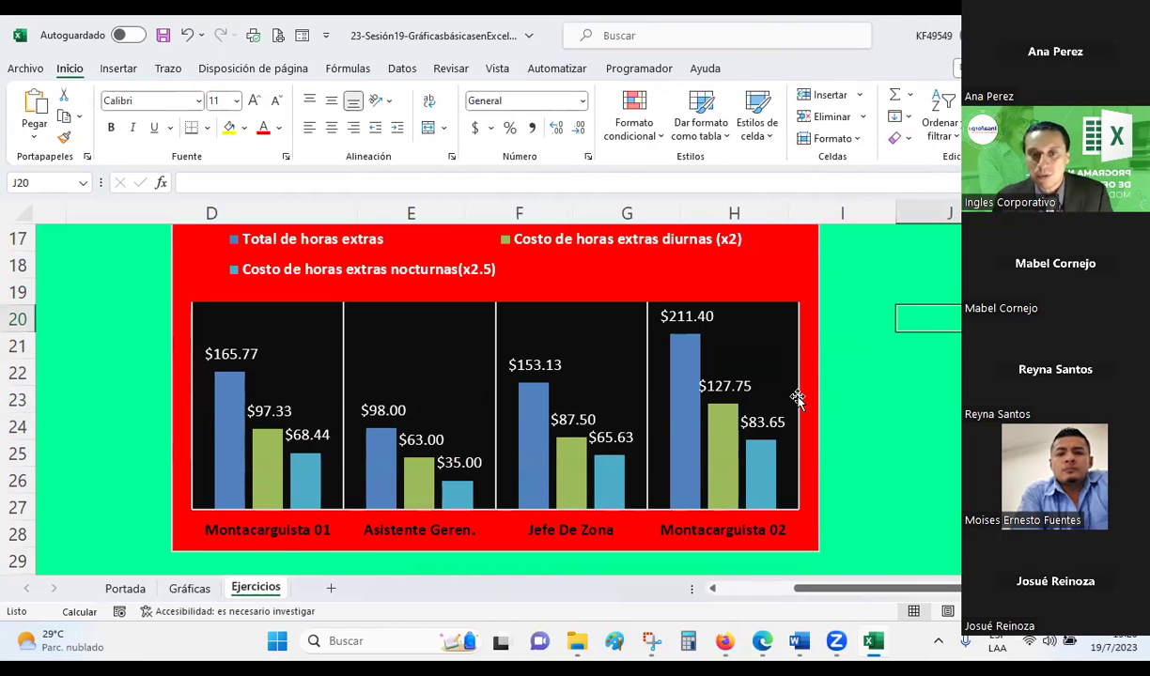
{"action": "left_click", "coordinate": [528, 366]}
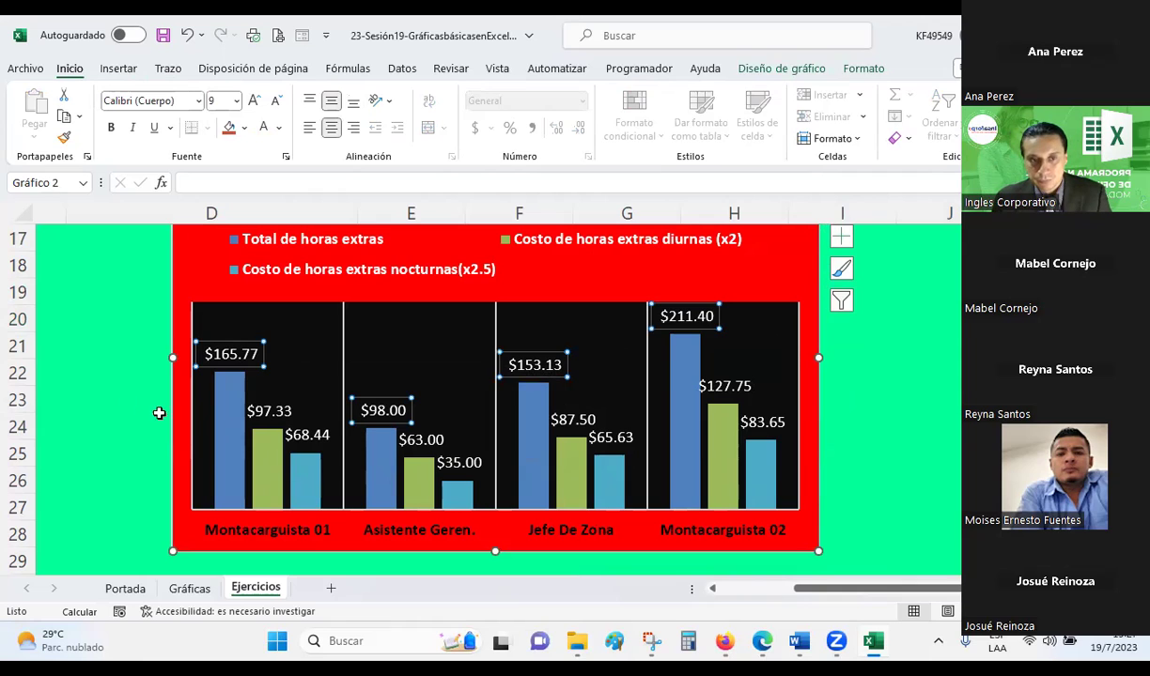
{"action": "left_click", "coordinate": [72, 400]}
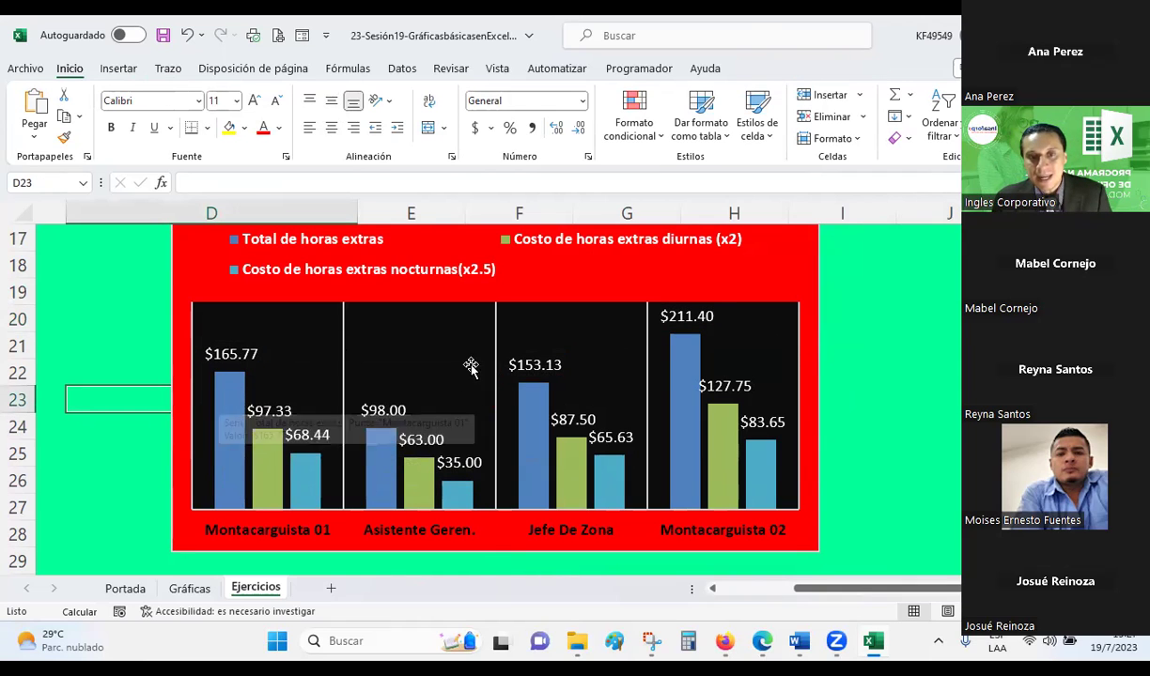
{"action": "scroll", "coordinate": [310, 376], "scroll_direction": "up", "scroll_amount": 1}
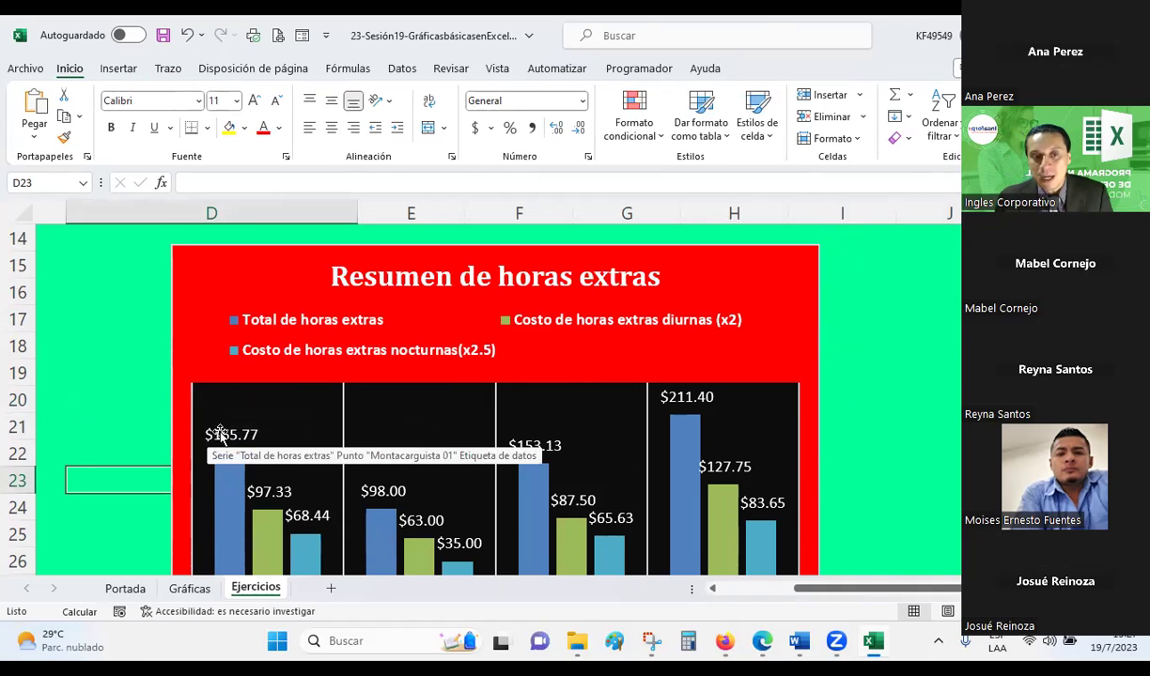
{"action": "left_click", "coordinate": [224, 479]}
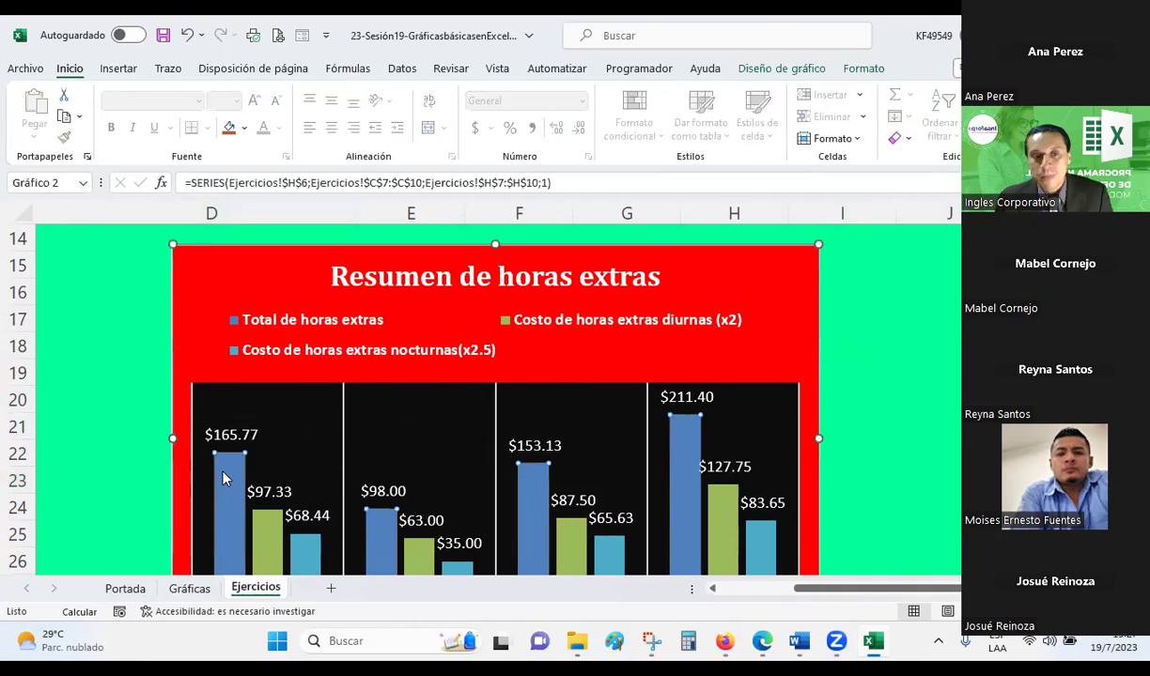
{"action": "scroll", "coordinate": [223, 479], "scroll_direction": "down", "scroll_amount": 2}
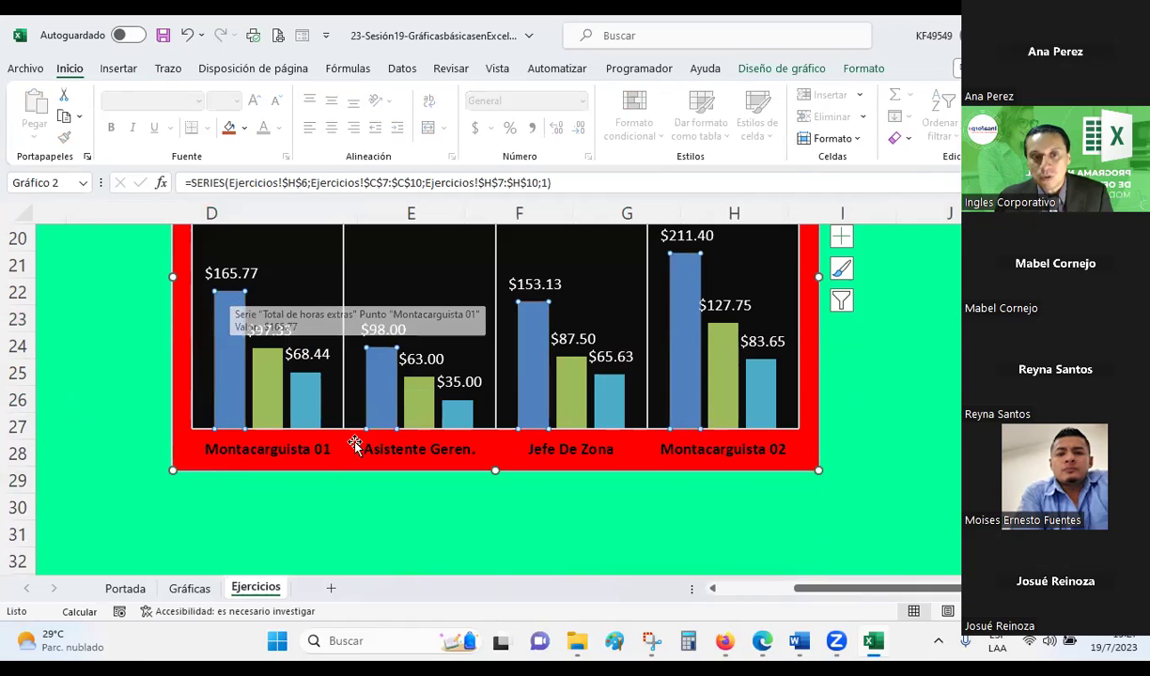
{"action": "mouse_move", "coordinate": [229, 347]}
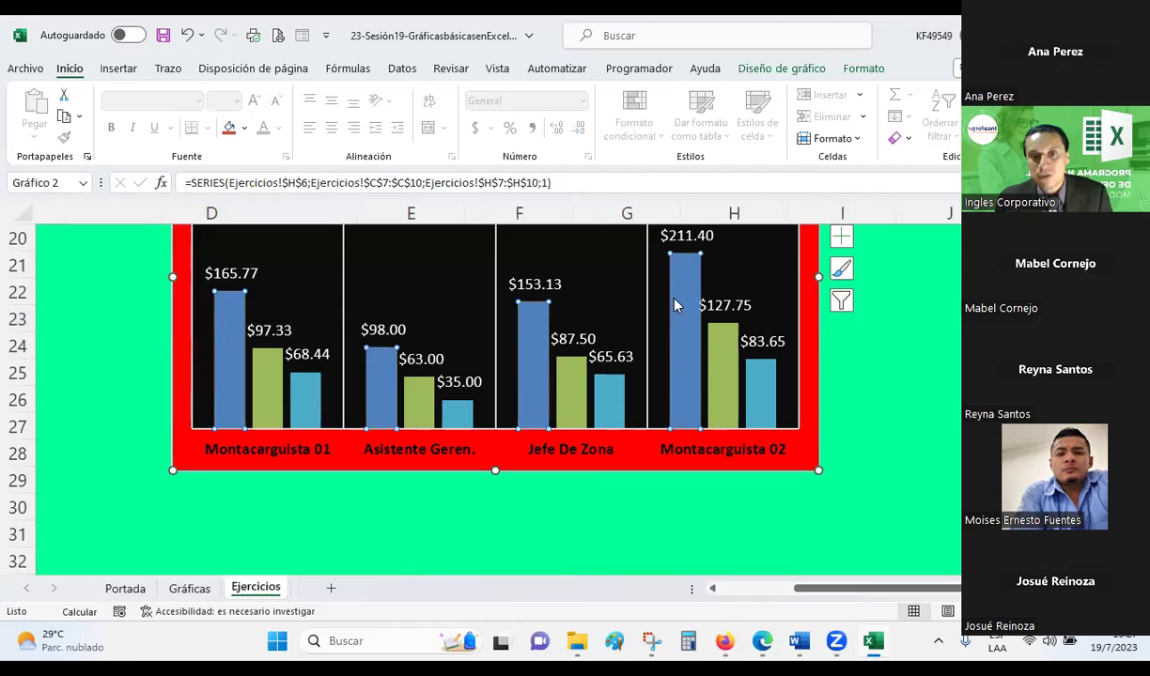
{"action": "scroll", "coordinate": [742, 427], "scroll_direction": "up", "scroll_amount": 1}
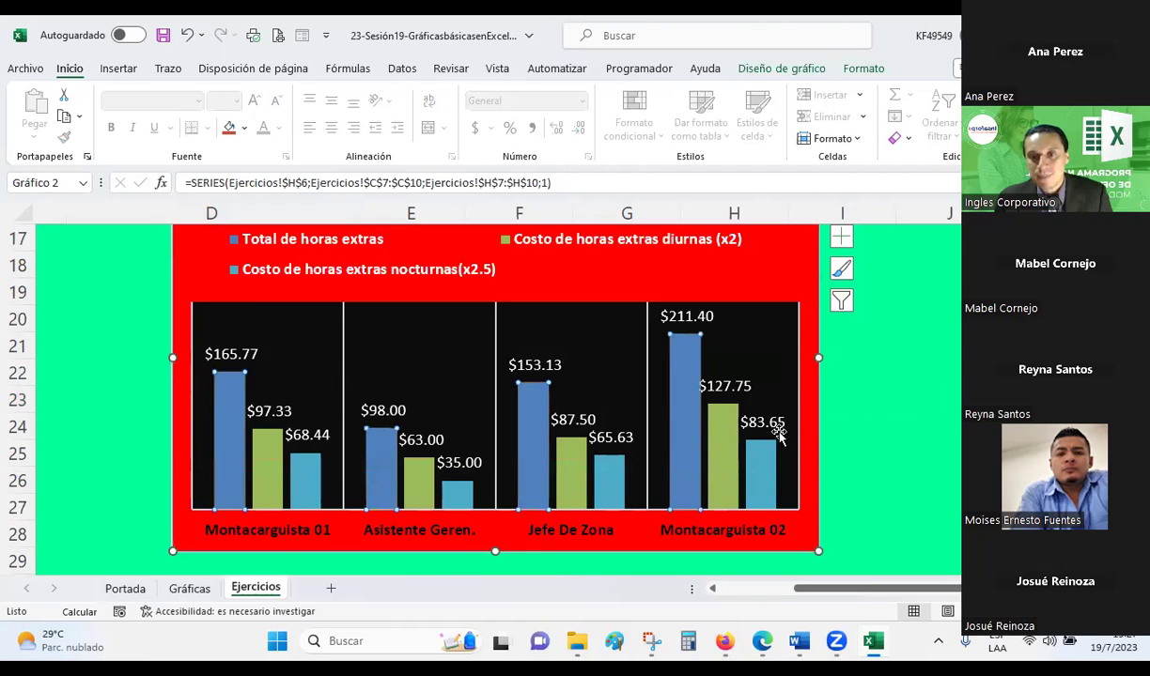
{"action": "scroll", "coordinate": [778, 433], "scroll_direction": "up", "scroll_amount": 1}
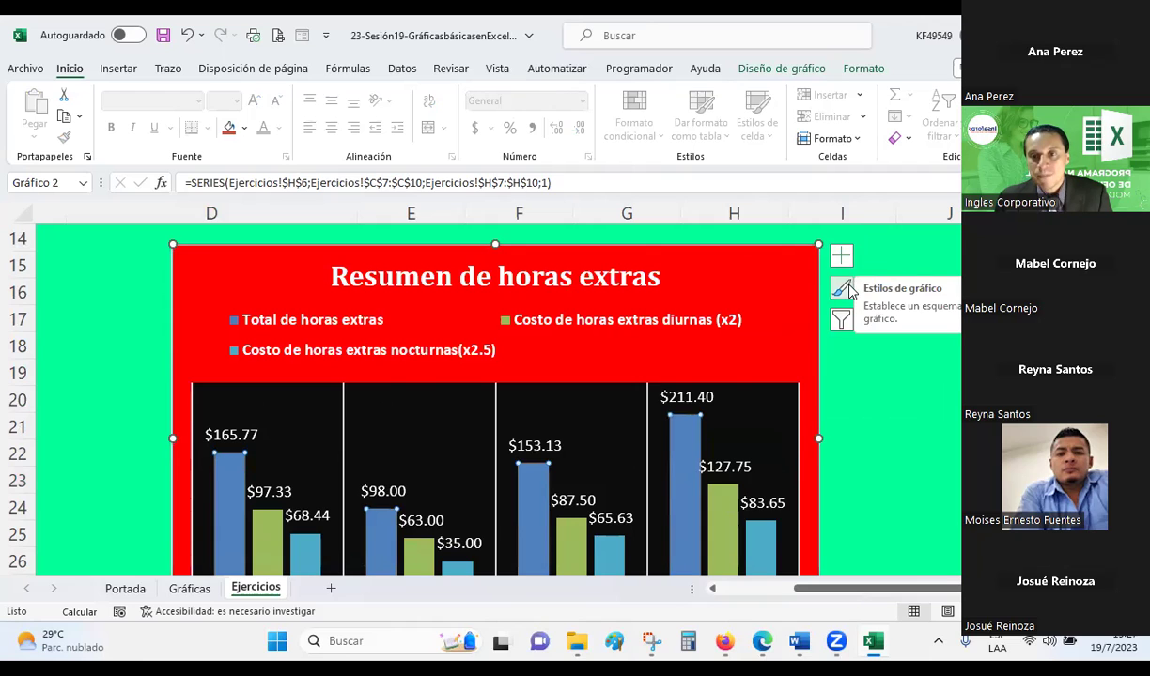
- Scroll through the Estilo chart style gallery, then show the Chart Elements list
{"action": "left_click", "coordinate": [842, 289]}
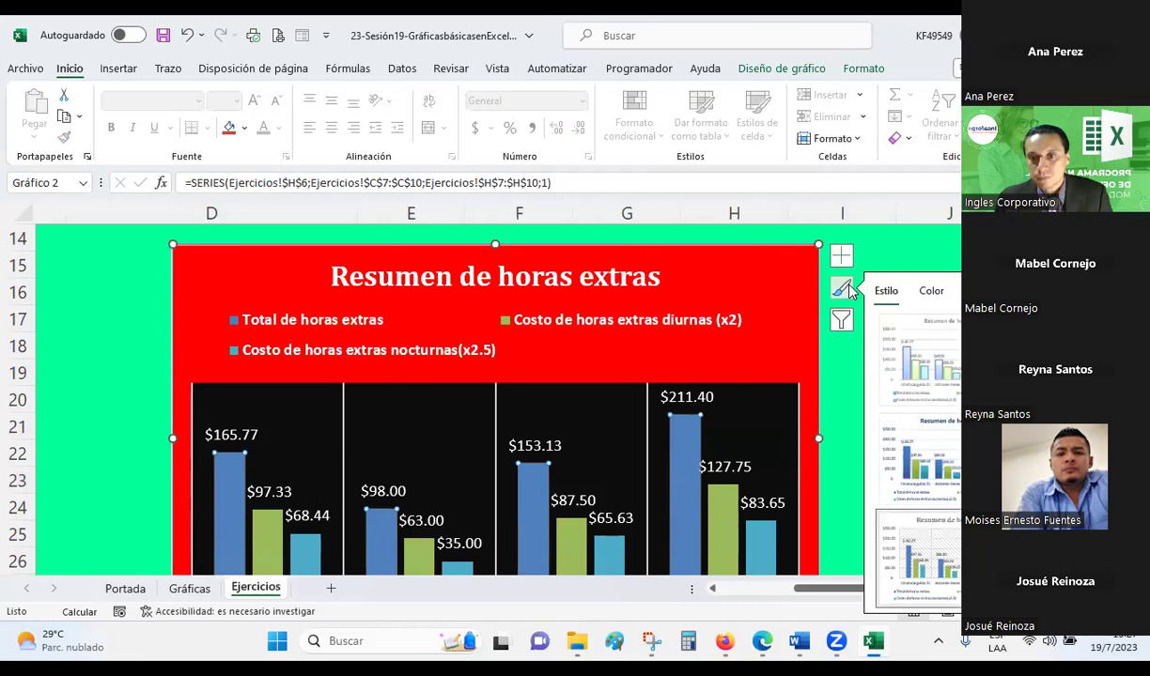
{"action": "scroll", "coordinate": [916, 441], "scroll_direction": "down", "scroll_amount": 3}
{"action": "scroll", "coordinate": [915, 441], "scroll_direction": "down", "scroll_amount": 2}
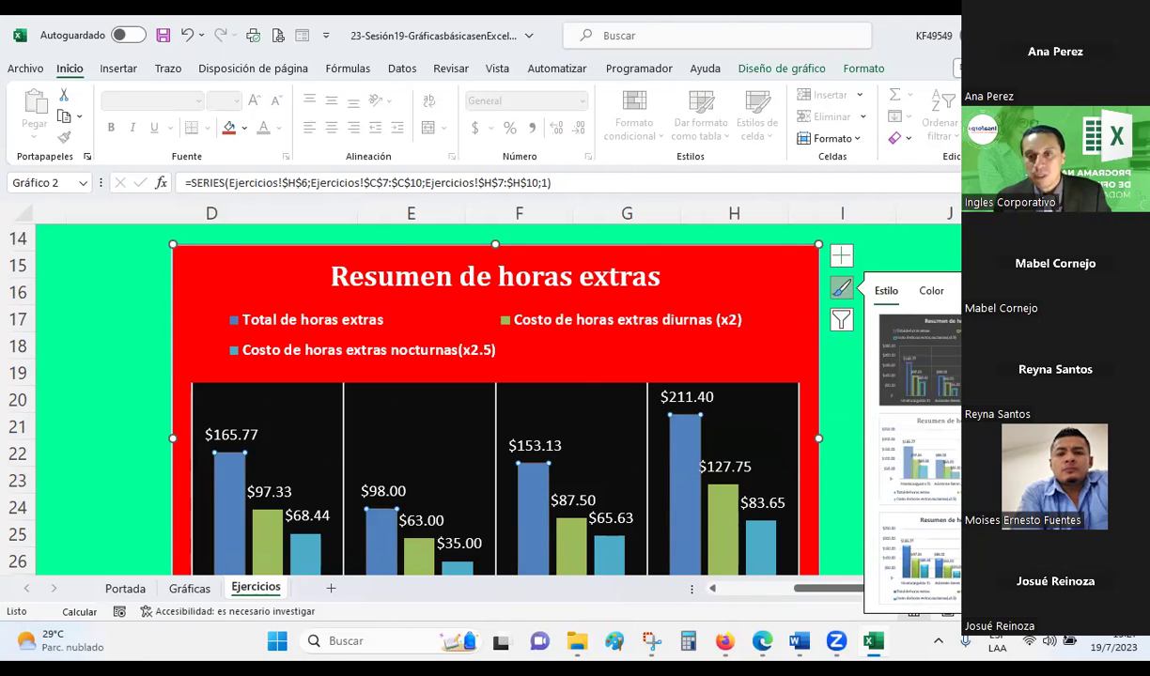
{"action": "left_click", "coordinate": [837, 266]}
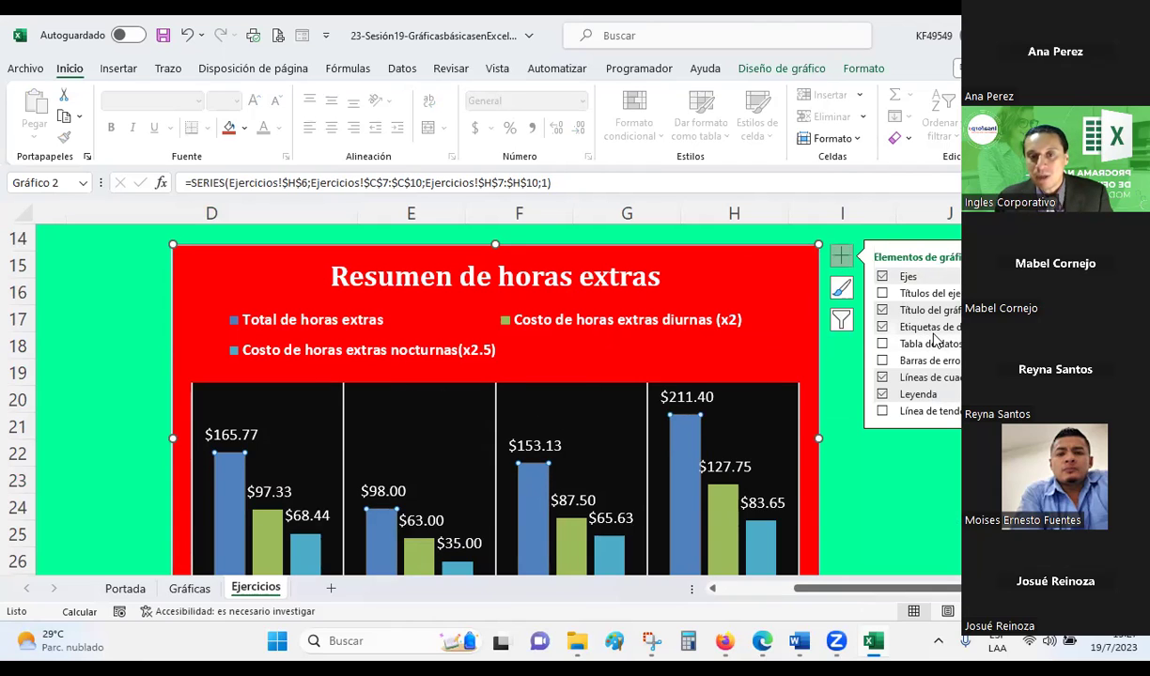
- Filter the chart to show only the Total de horas extras series
{"action": "left_click", "coordinate": [842, 320]}
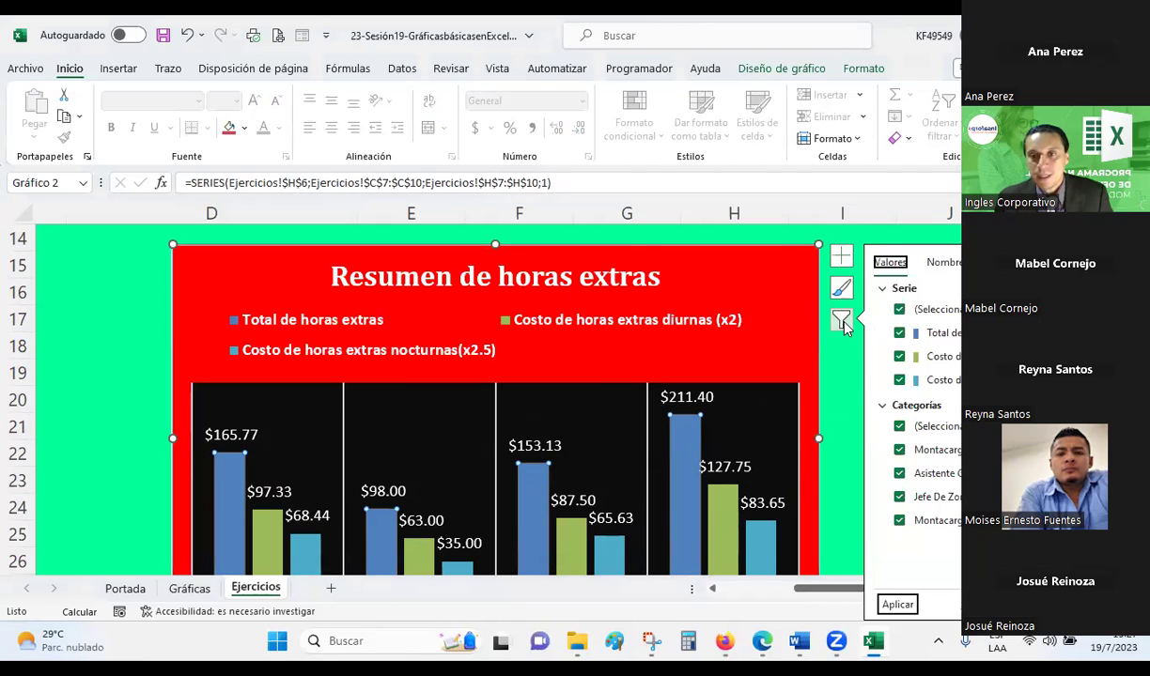
{"action": "left_click", "coordinate": [899, 358]}
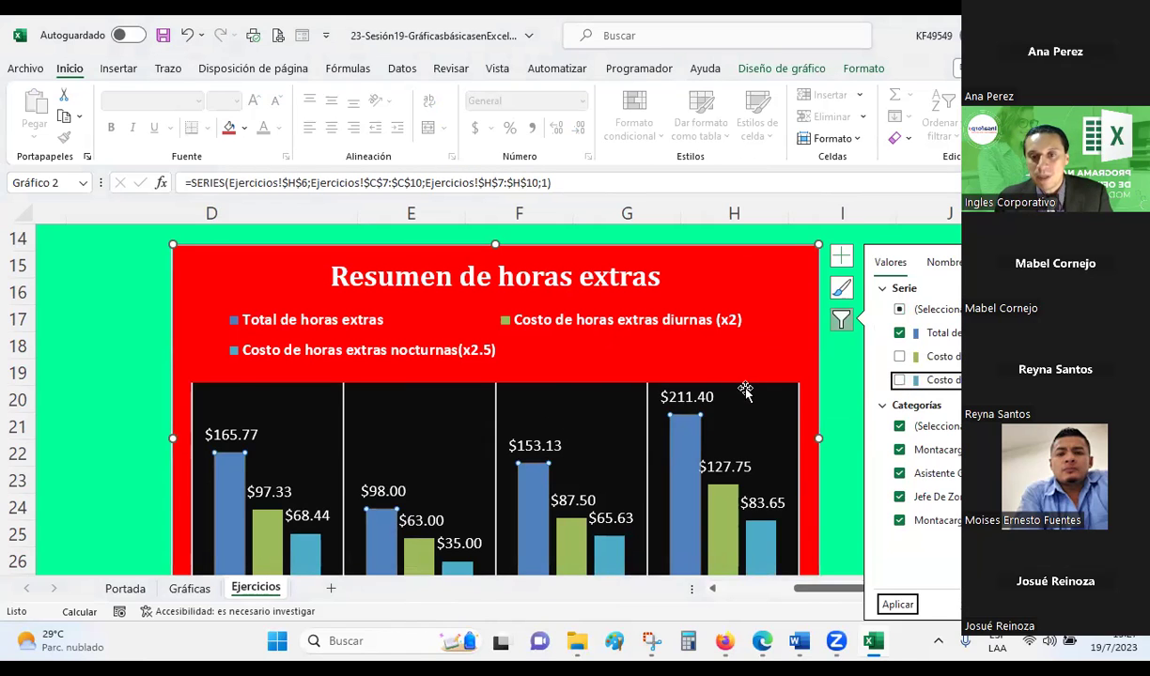
{"action": "left_click", "coordinate": [898, 605]}
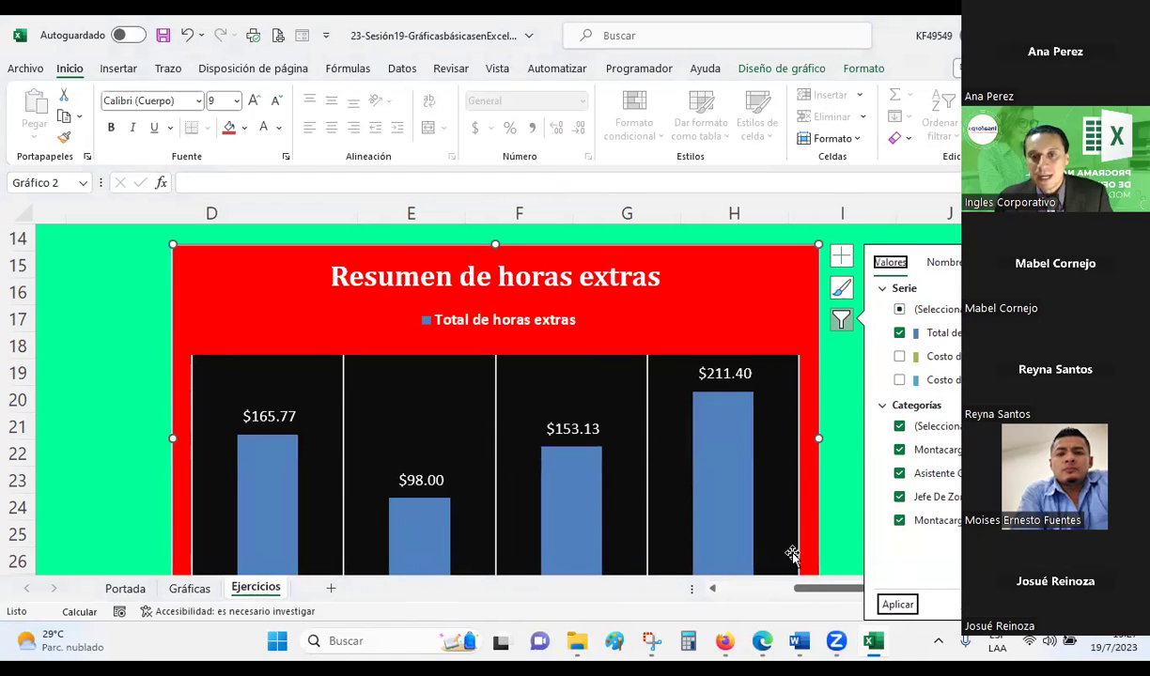
{"action": "scroll", "coordinate": [84, 348], "scroll_direction": "down", "scroll_amount": 1}
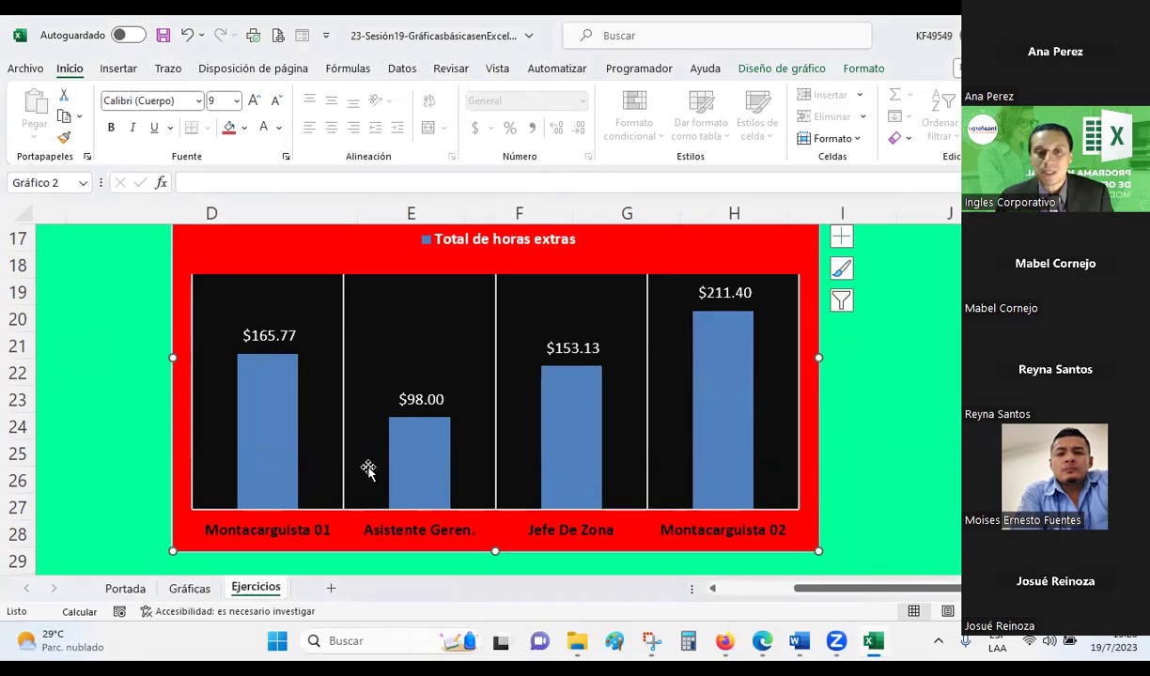
- Filter the chart to show only the daytime overtime cost series
{"action": "left_click", "coordinate": [842, 299]}
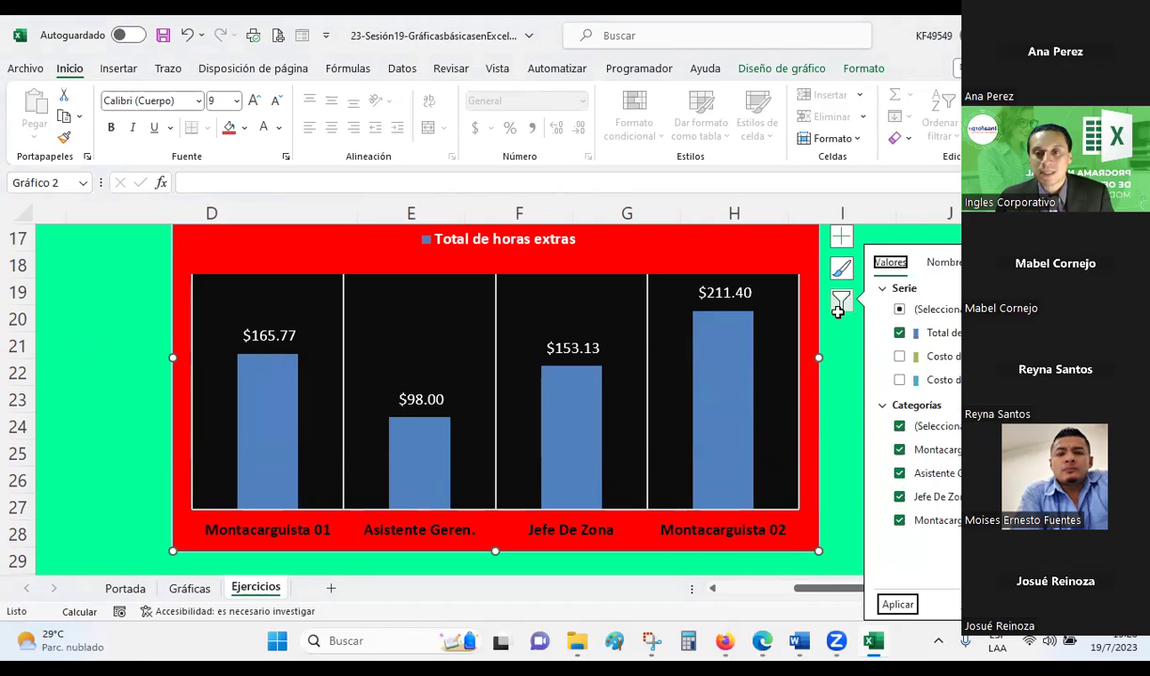
{"action": "left_click", "coordinate": [899, 335]}
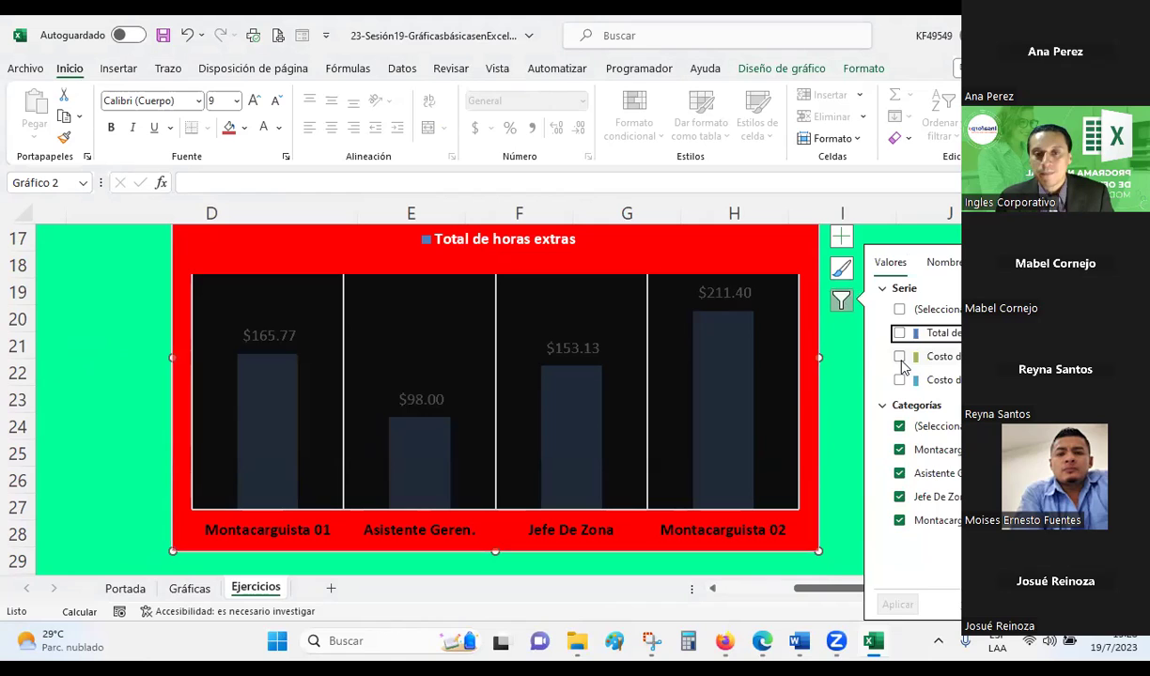
{"action": "left_click", "coordinate": [899, 358]}
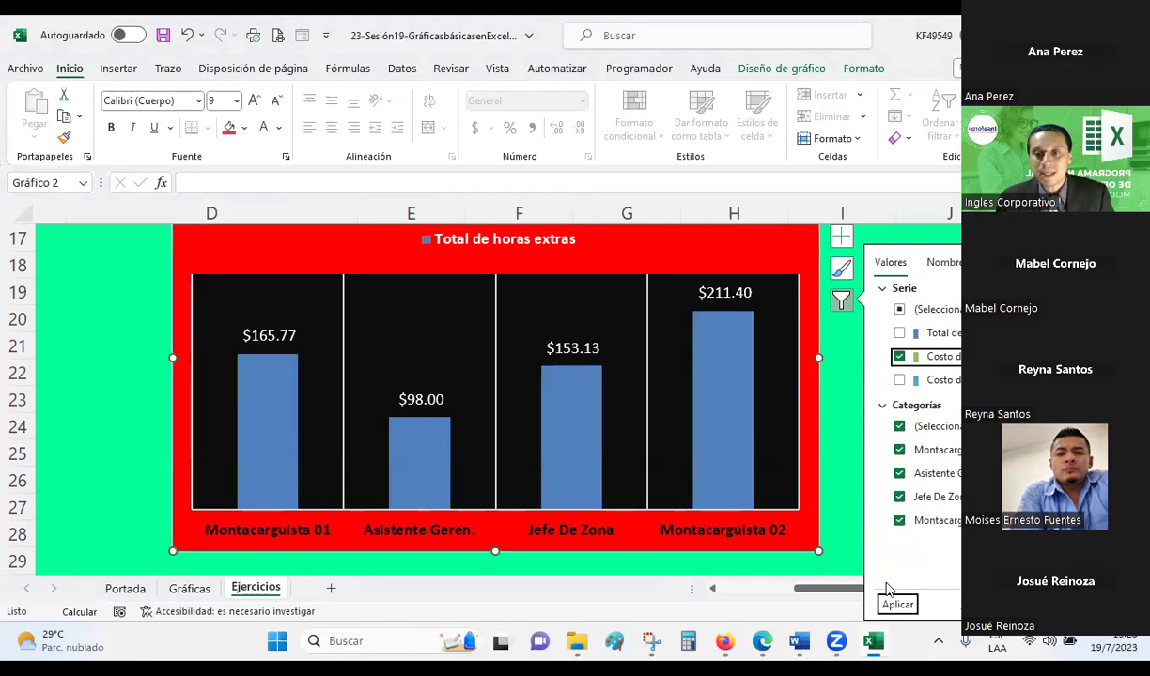
{"action": "left_click", "coordinate": [897, 605]}
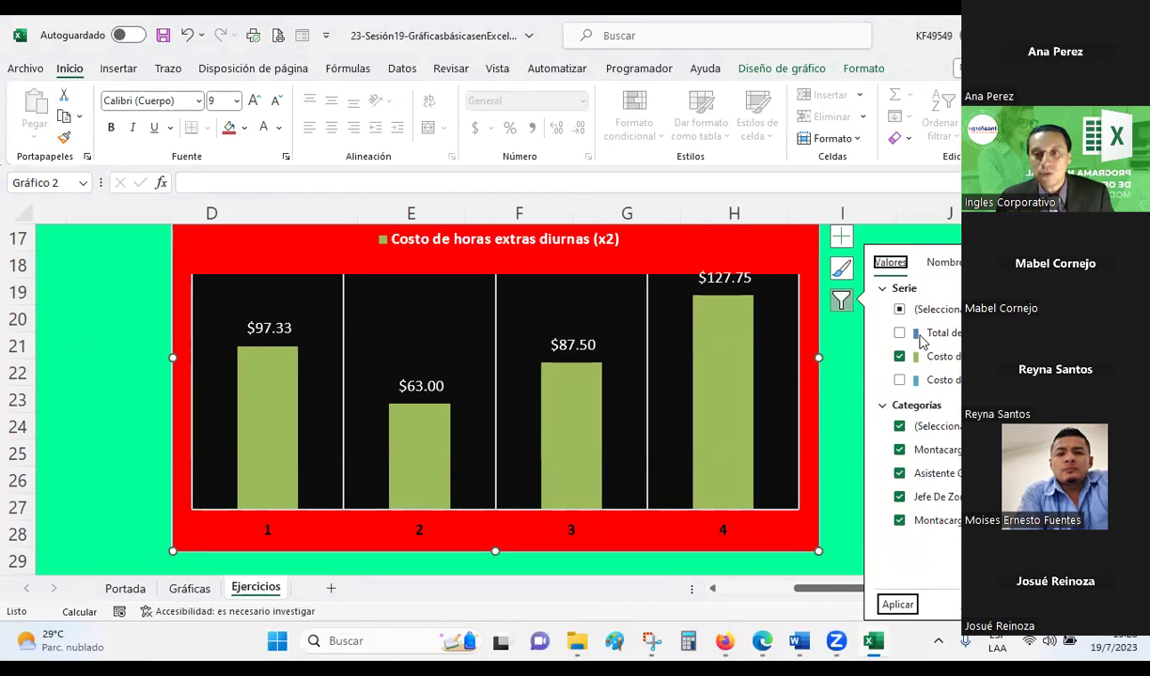
- Add the nighttime cost and Total de horas extras series back so all three show
{"action": "left_click", "coordinate": [899, 379]}
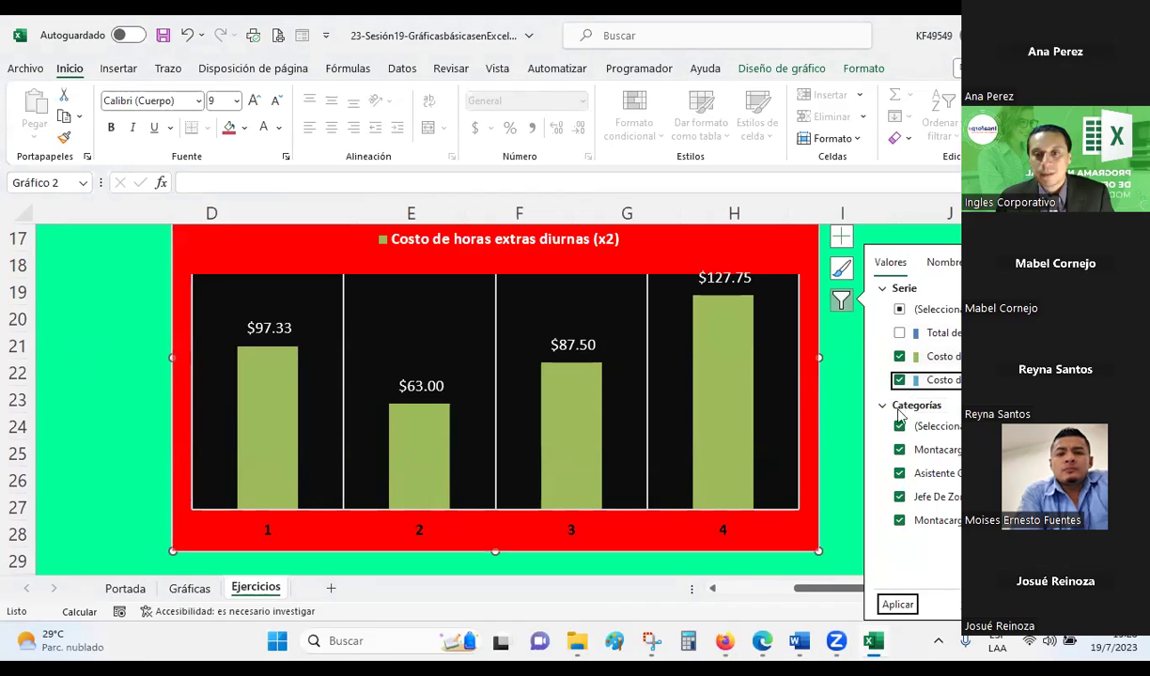
{"action": "left_click", "coordinate": [897, 605]}
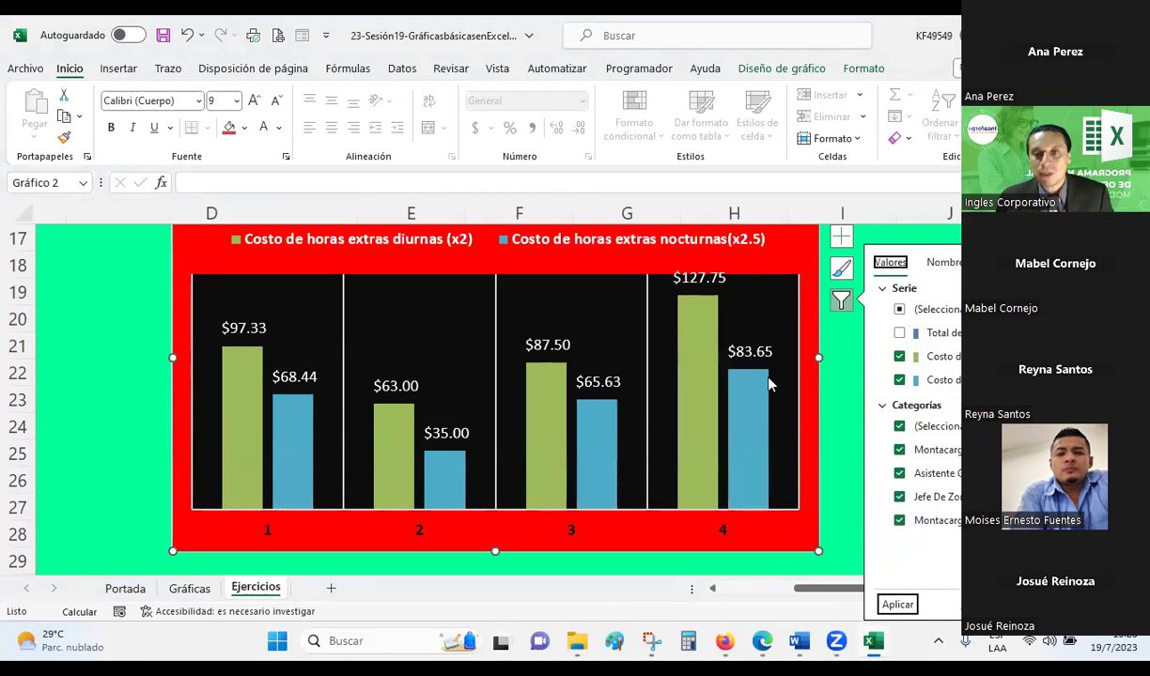
{"action": "left_click", "coordinate": [899, 332]}
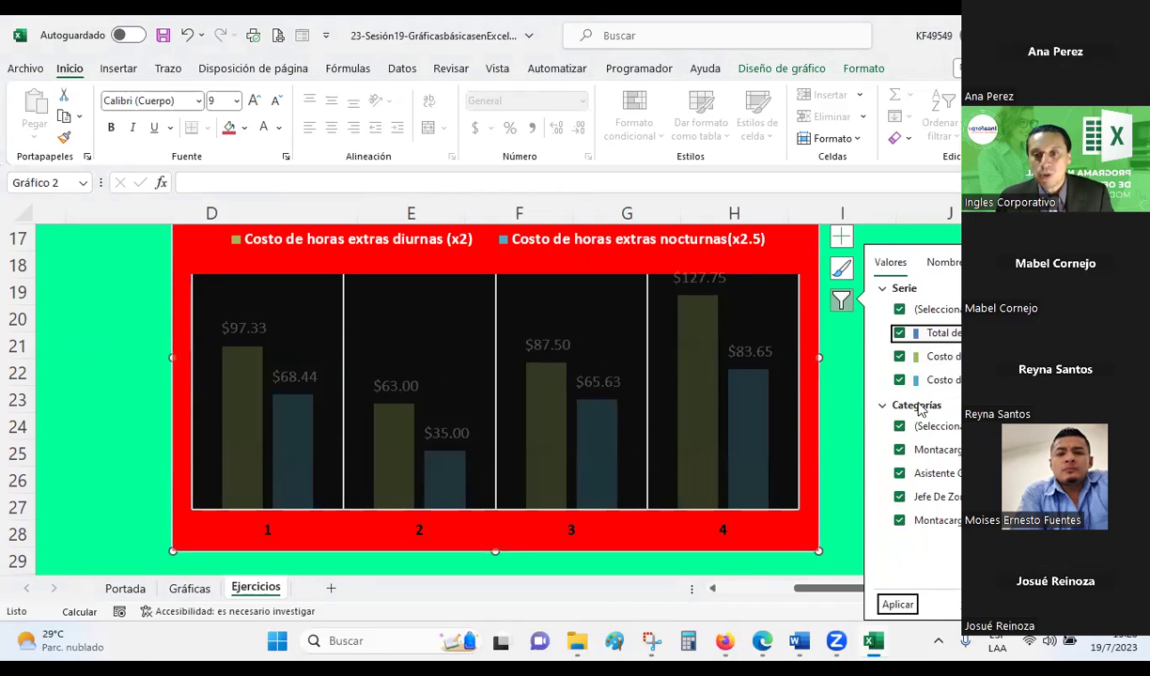
{"action": "left_click", "coordinate": [897, 605]}
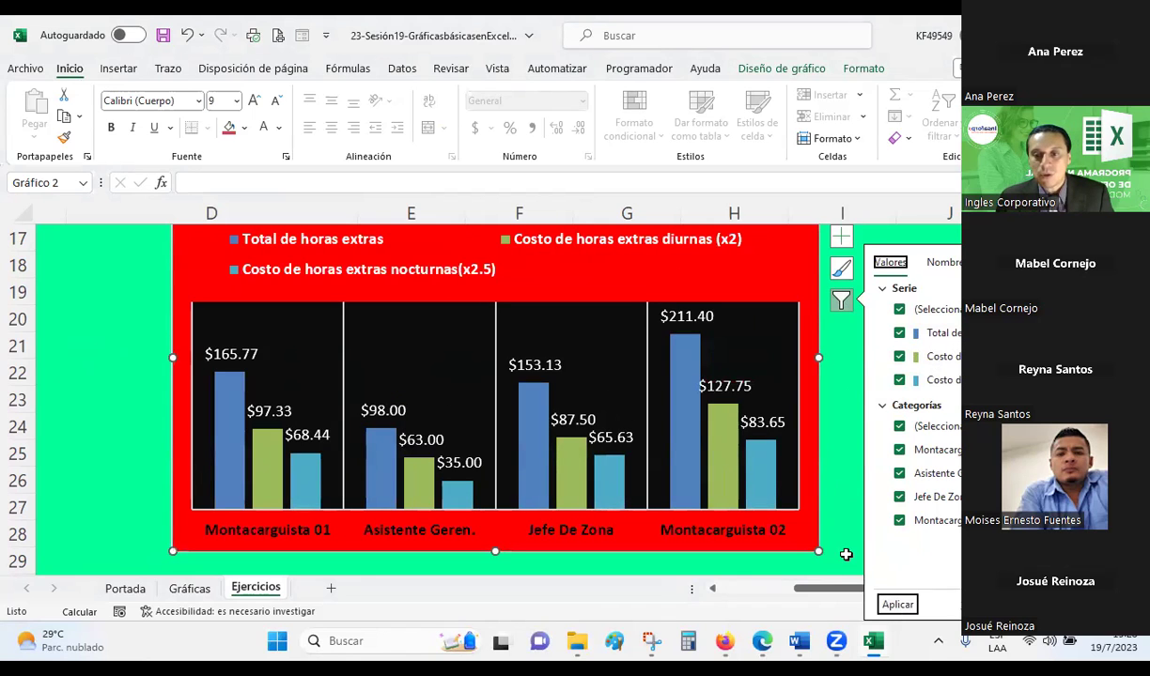
{"action": "left_click", "coordinate": [827, 378]}
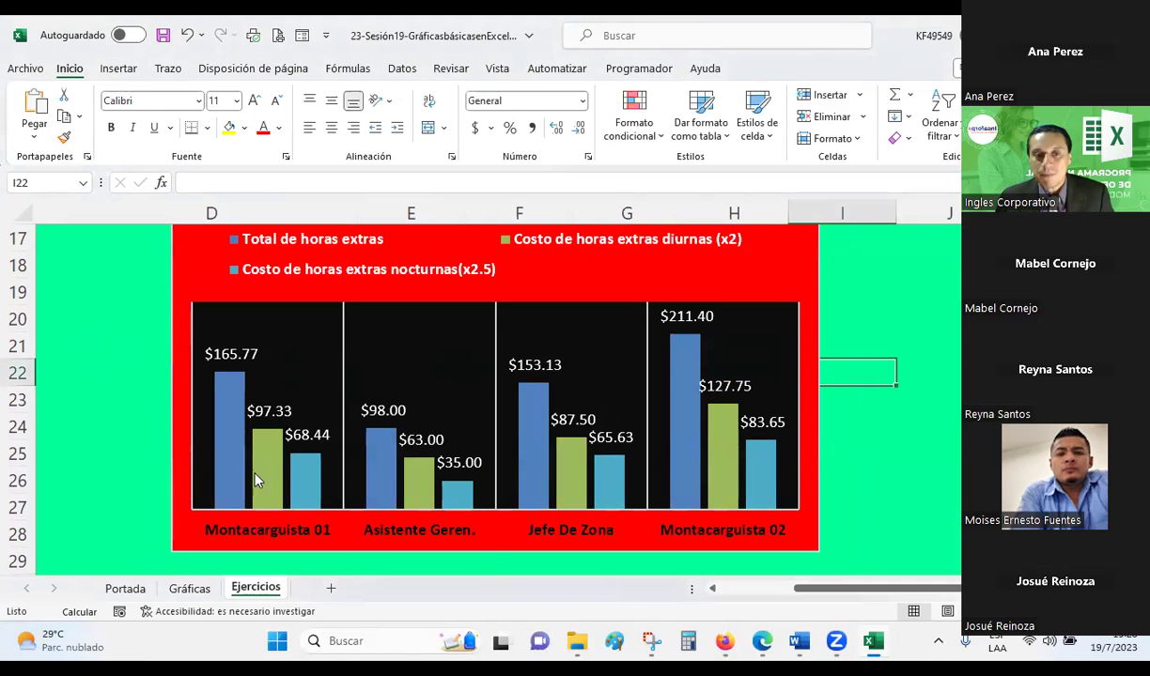
{"action": "left_click", "coordinate": [229, 404]}
{"action": "left_click", "coordinate": [237, 391]}
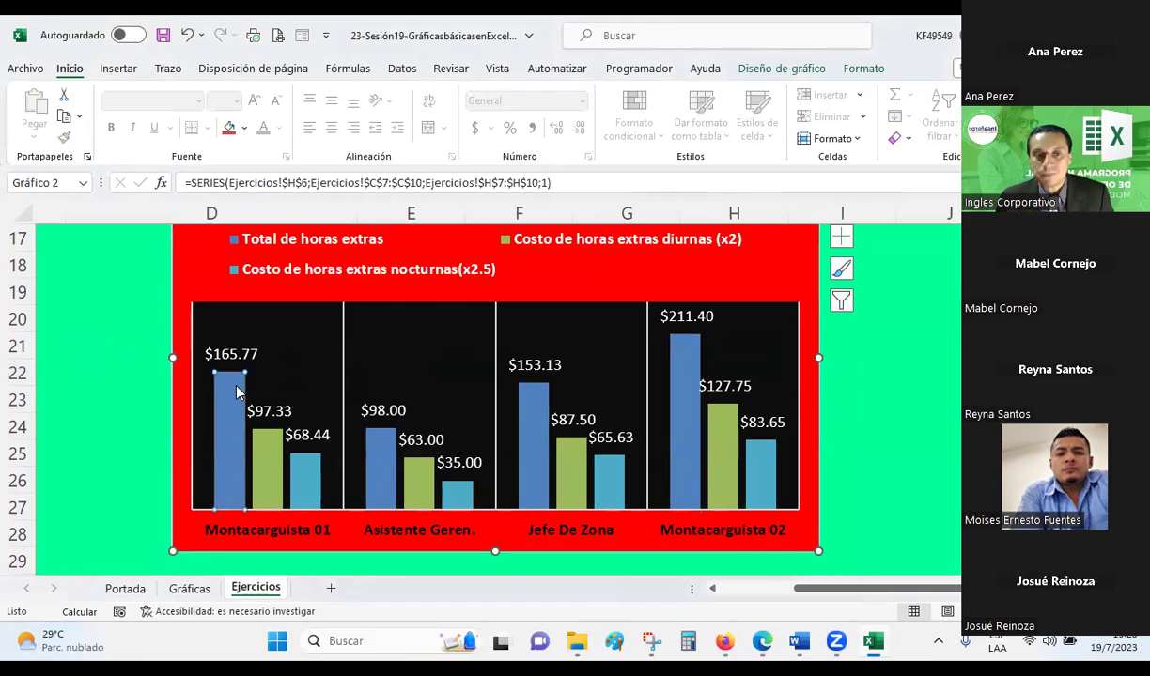
{"action": "left_click", "coordinate": [123, 336]}
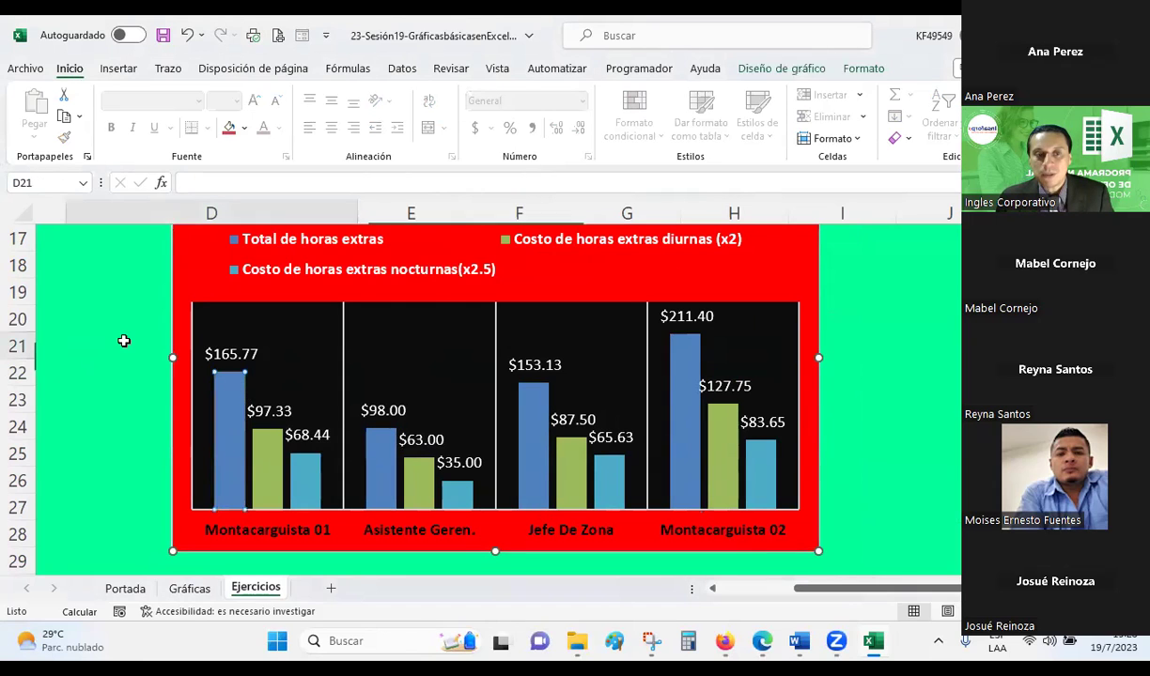
- Open the Fill & Line settings for the Total de horas extras series
{"action": "left_click", "coordinate": [239, 379]}
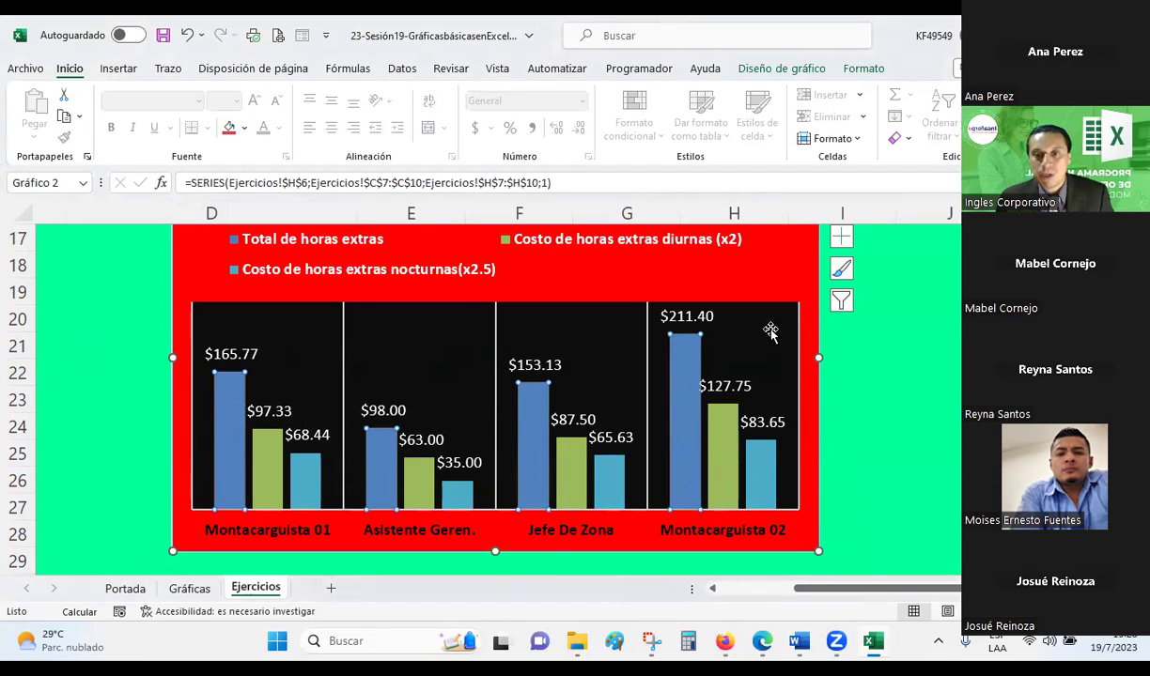
{"action": "scroll", "coordinate": [814, 332], "scroll_direction": "up", "scroll_amount": 1}
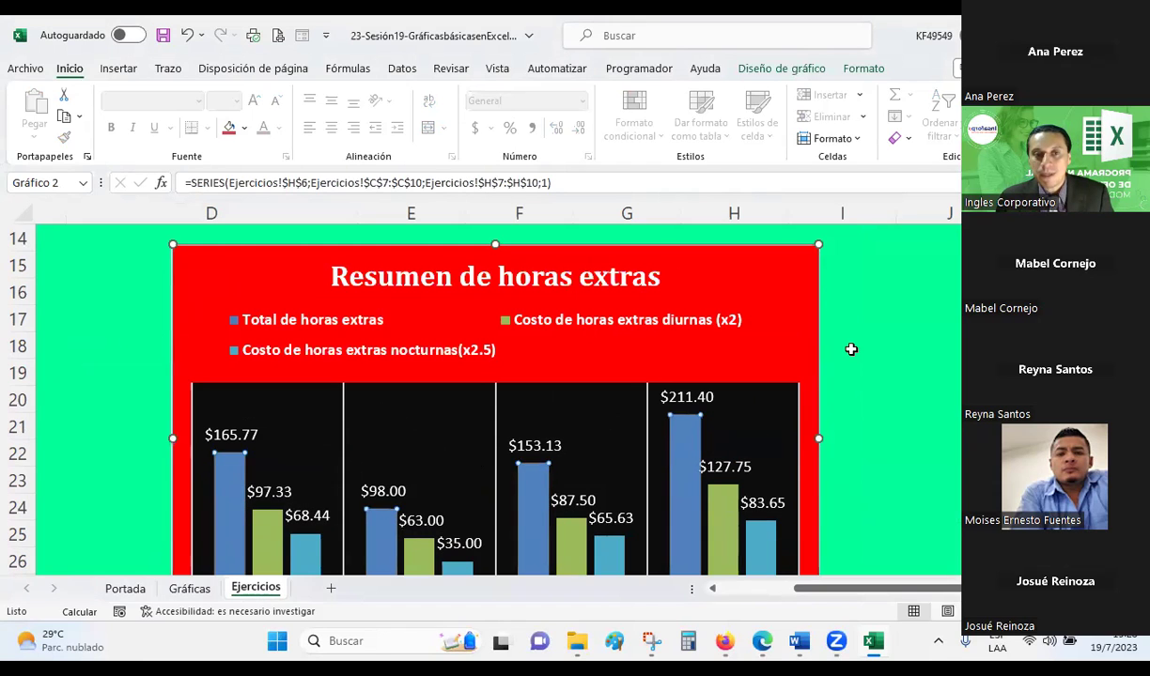
{"action": "left_click", "coordinate": [863, 69]}
{"action": "left_click", "coordinate": [57, 117]}
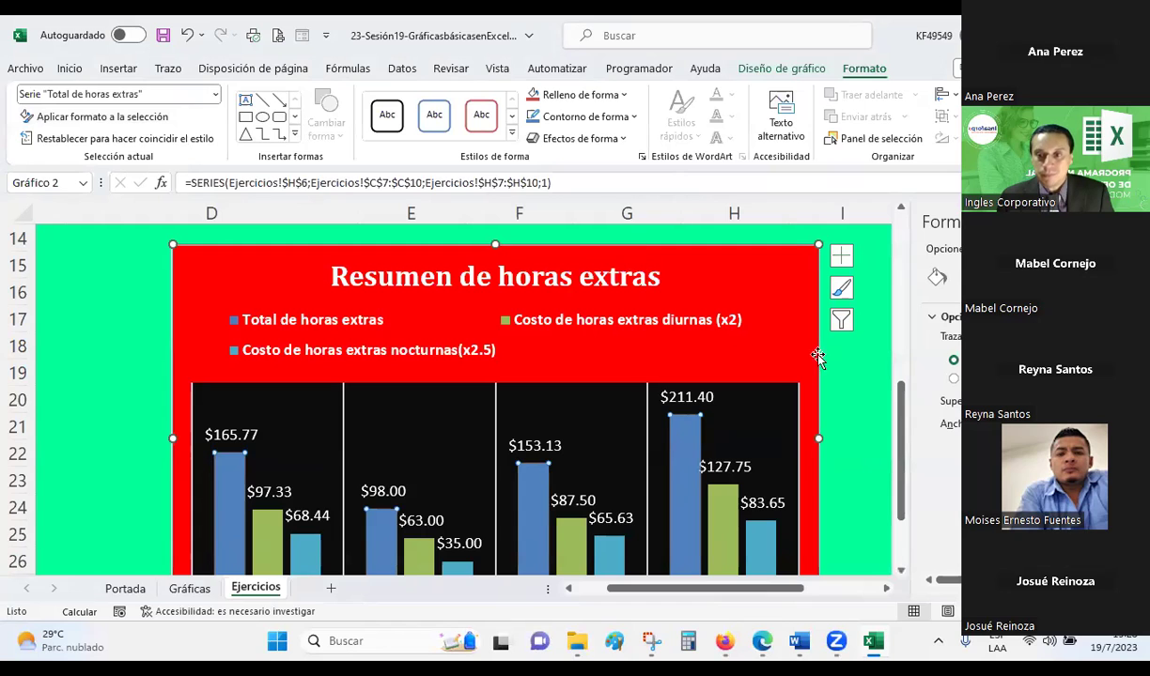
{"action": "left_click", "coordinate": [937, 278]}
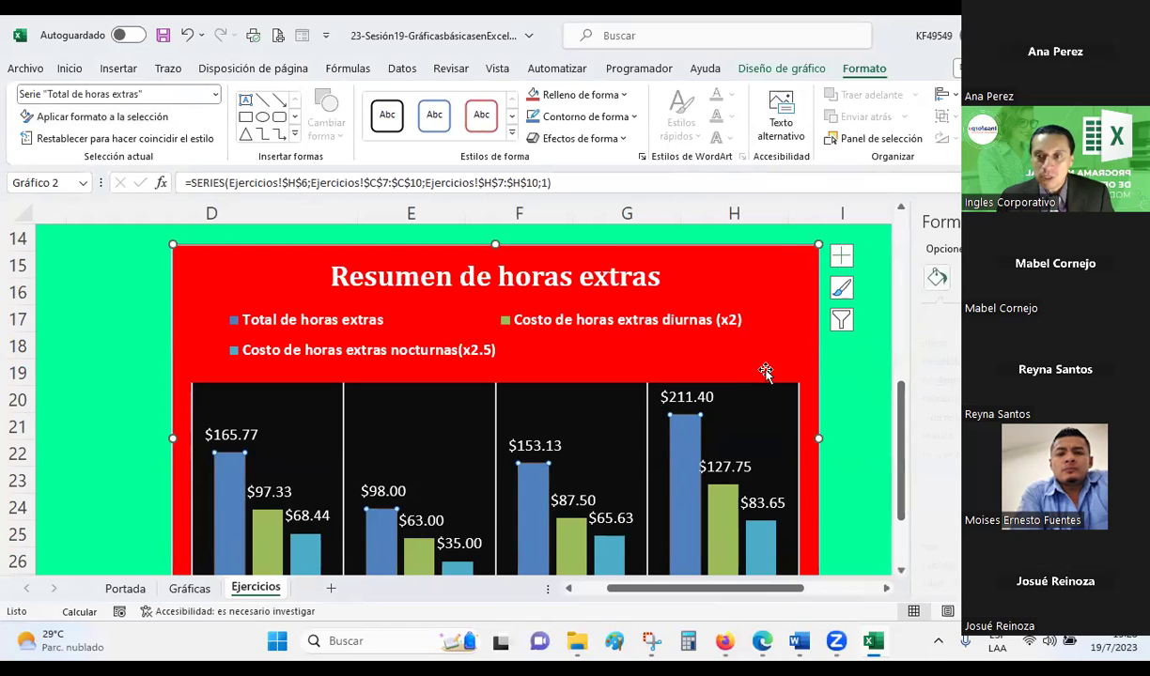
{"action": "scroll", "coordinate": [695, 340], "scroll_direction": "down", "scroll_amount": 2}
- Give the Total de horas extras bars a solid yellow fill
{"action": "mouse_move", "coordinate": [530, 404]}
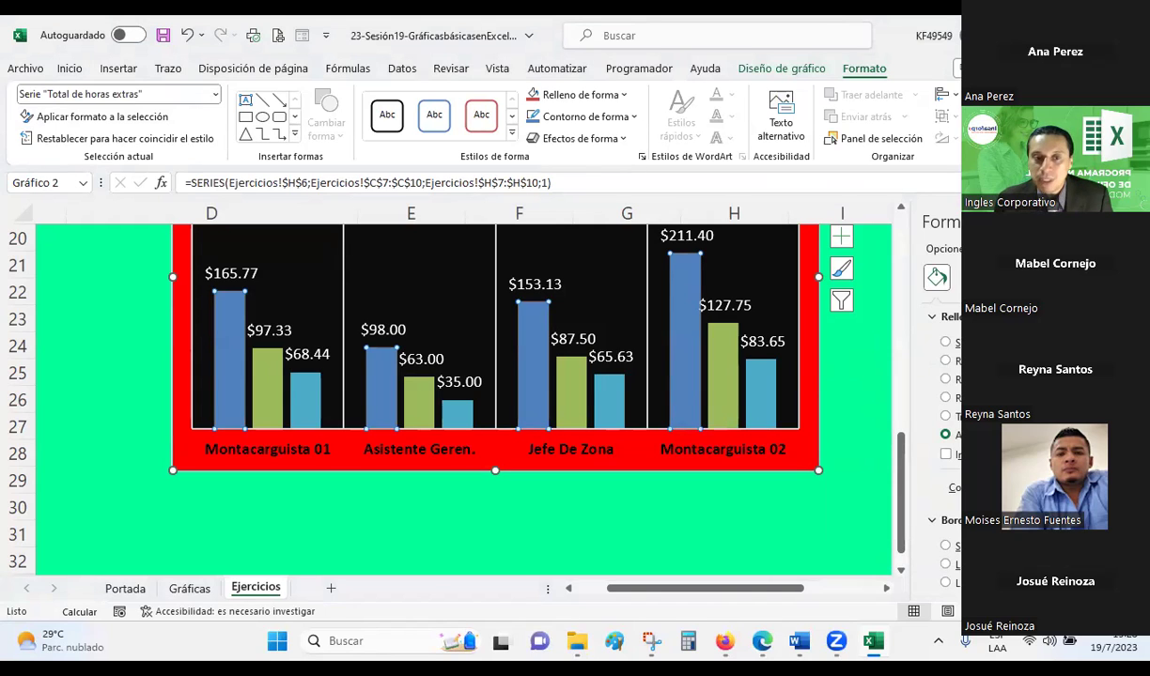
{"action": "left_click", "coordinate": [945, 359]}
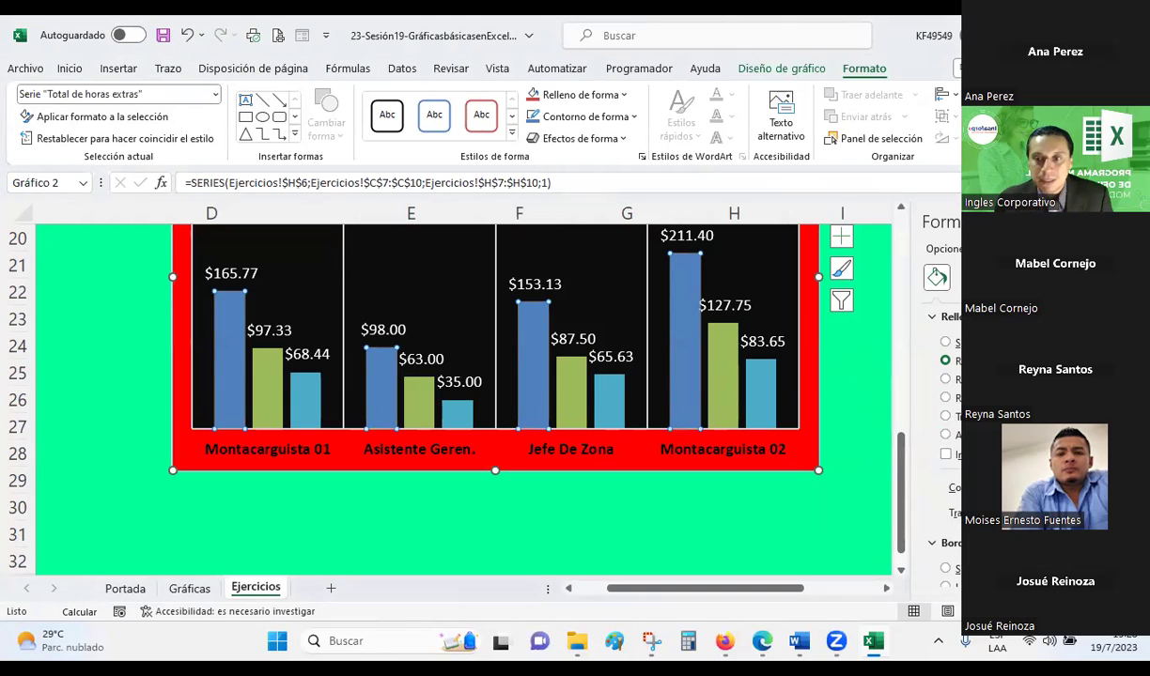
{"action": "scroll", "coordinate": [474, 390], "scroll_direction": "up", "scroll_amount": 1}
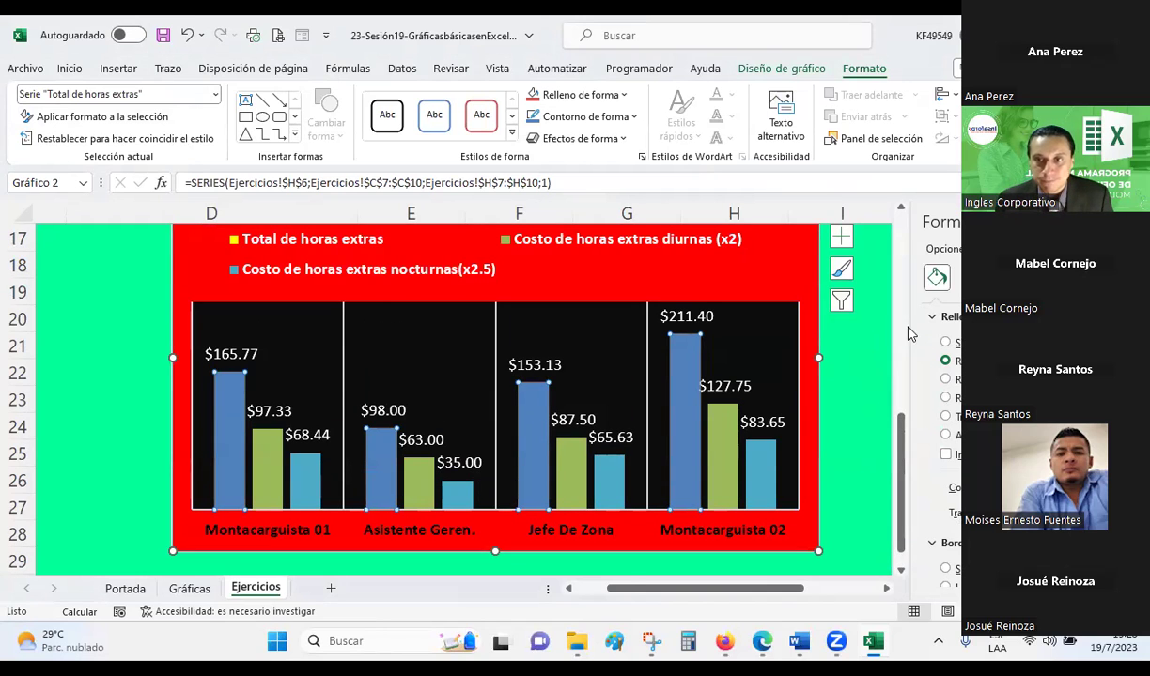
{"action": "left_click", "coordinate": [852, 404]}
{"action": "left_click", "coordinate": [542, 427]}
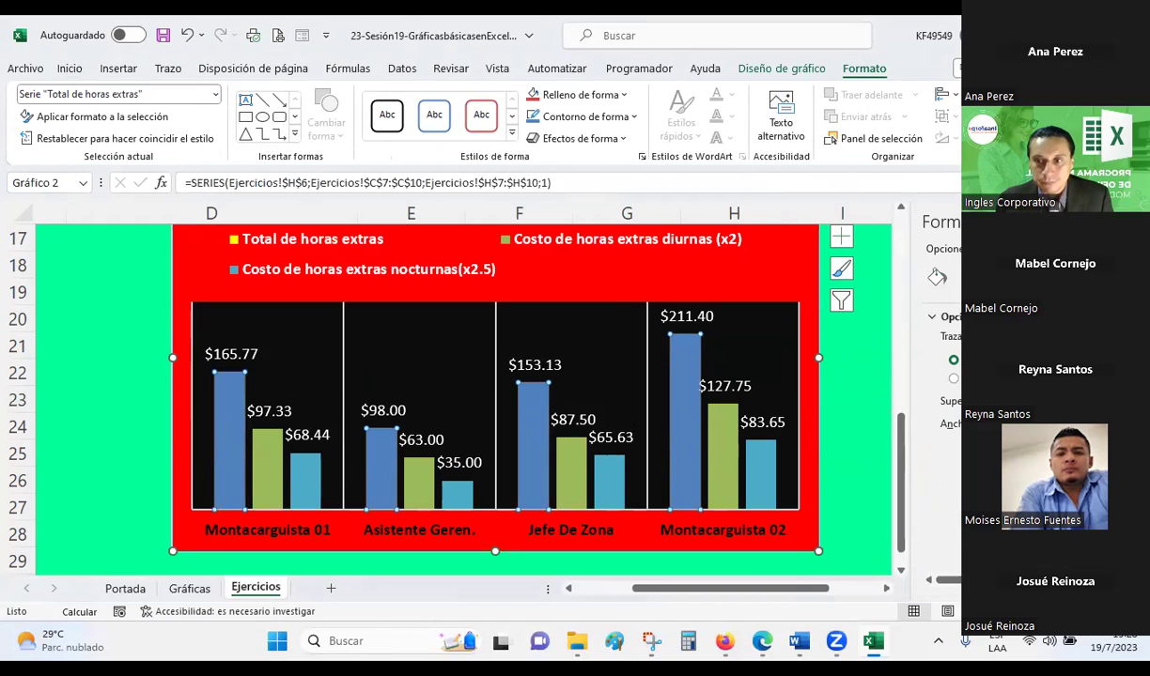
{"action": "left_click", "coordinate": [936, 278]}
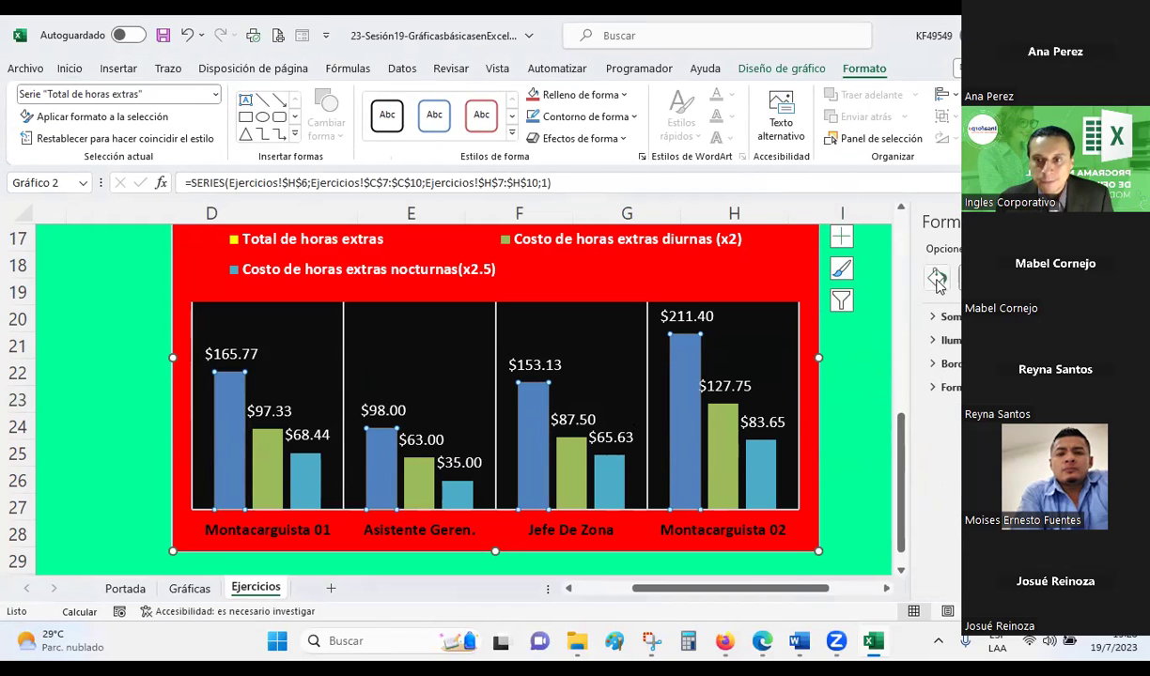
{"action": "left_click", "coordinate": [936, 278]}
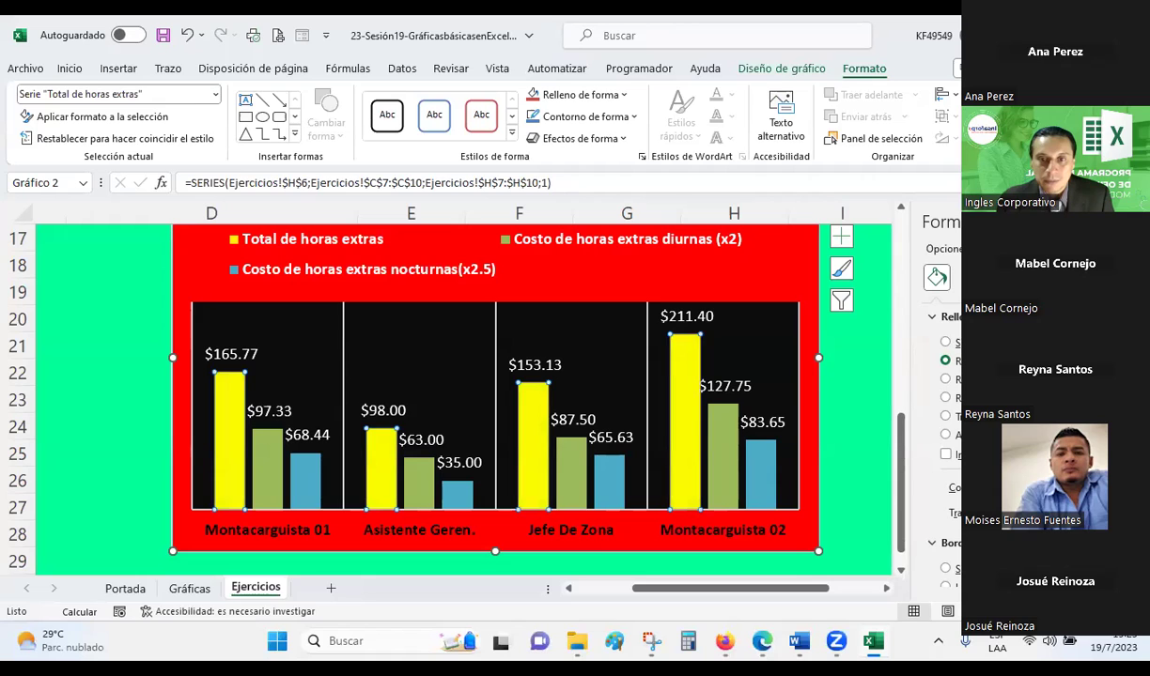
- Give the Costo de horas extras diurnas bars a solid purple fill
{"action": "left_click", "coordinate": [875, 369]}
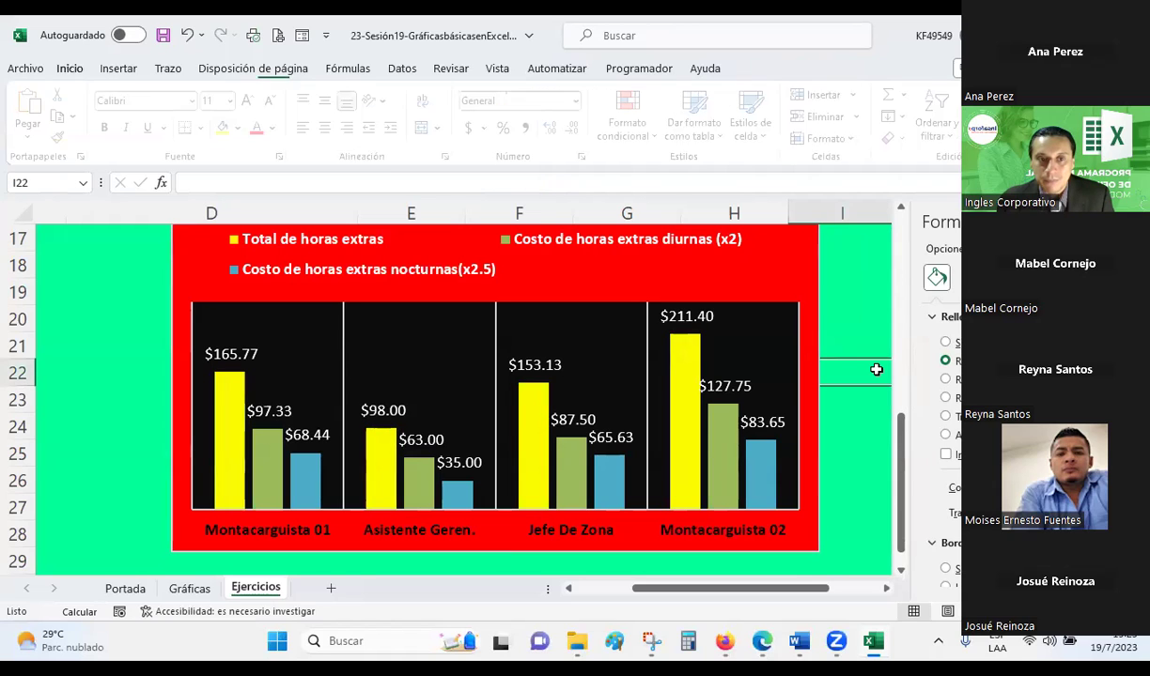
{"action": "left_click", "coordinate": [691, 385]}
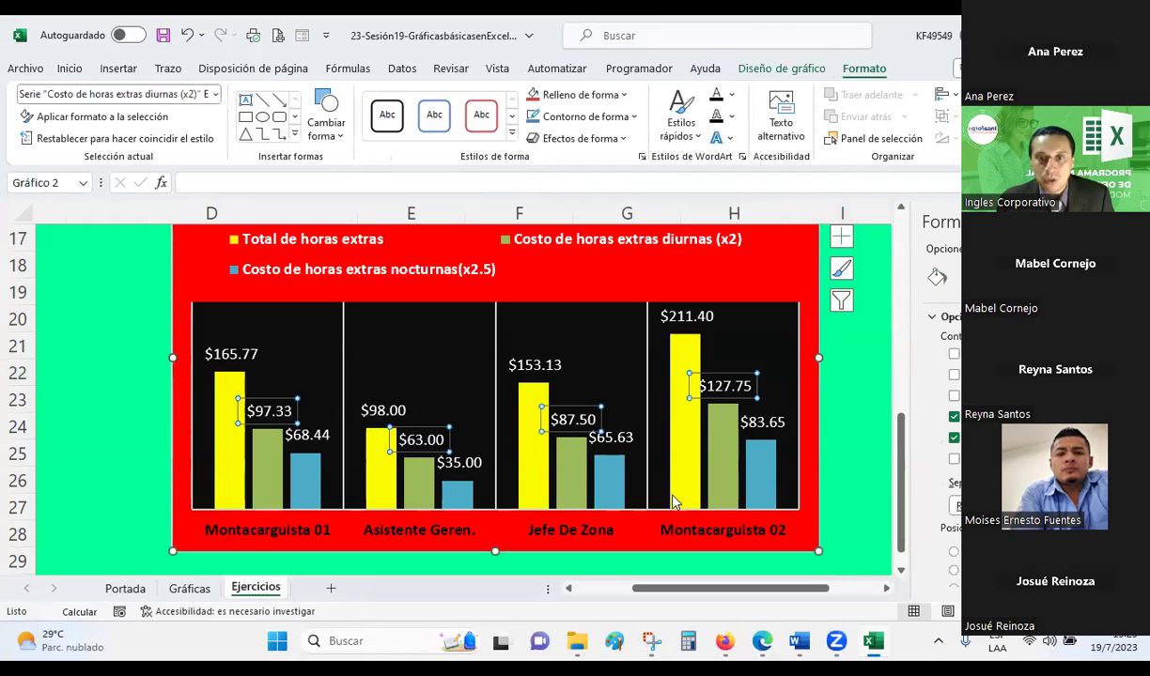
{"action": "left_click", "coordinate": [220, 404]}
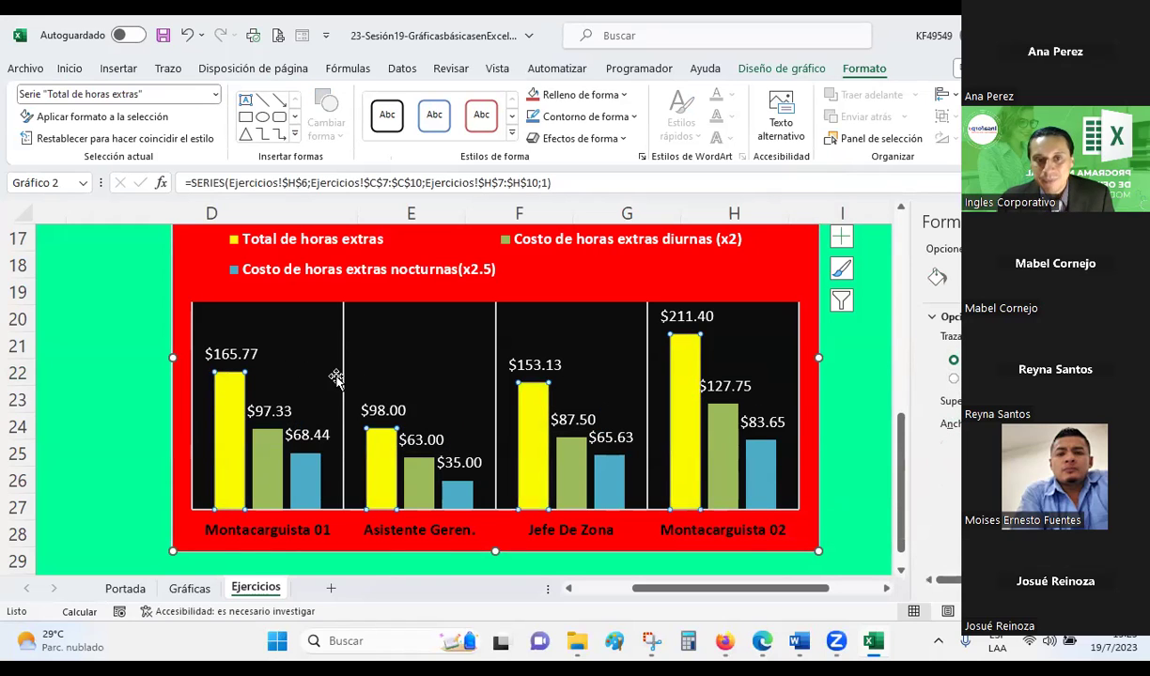
{"action": "left_click", "coordinate": [260, 430]}
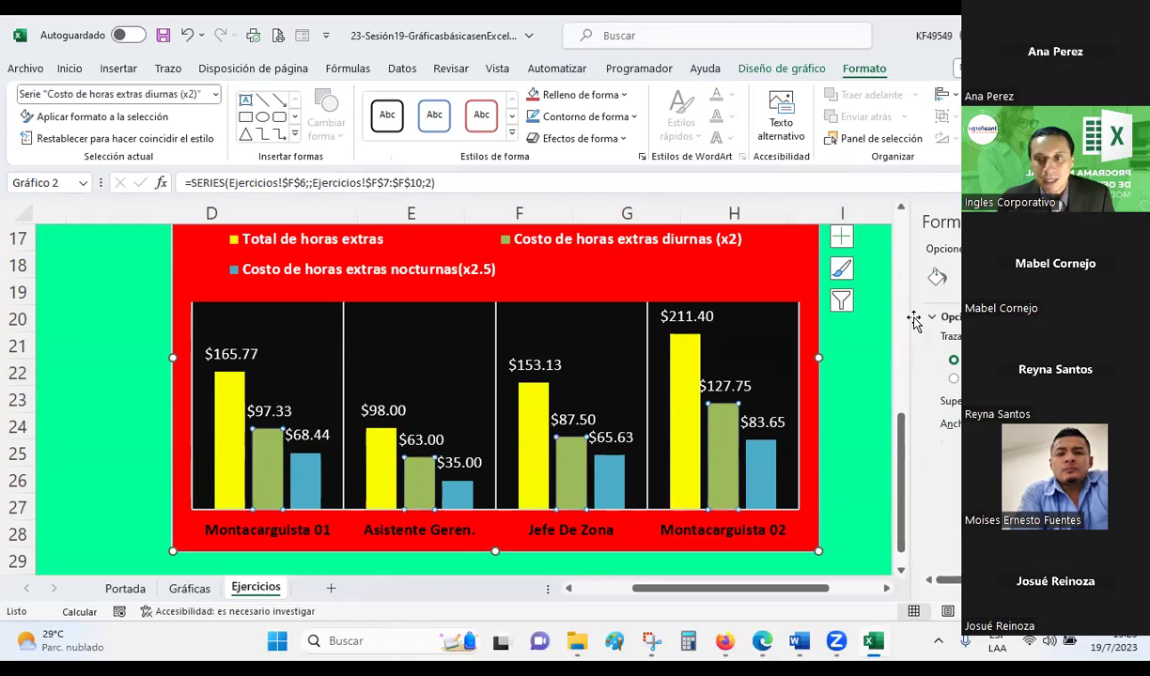
{"action": "left_click", "coordinate": [936, 277]}
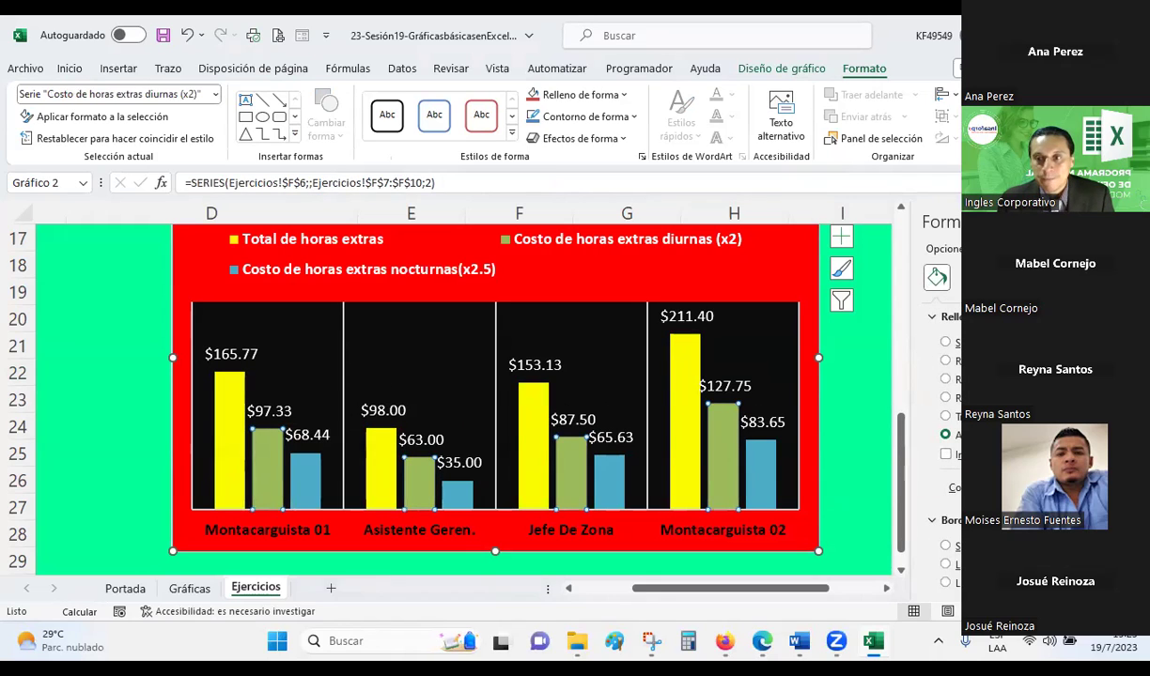
{"action": "left_click", "coordinate": [944, 361]}
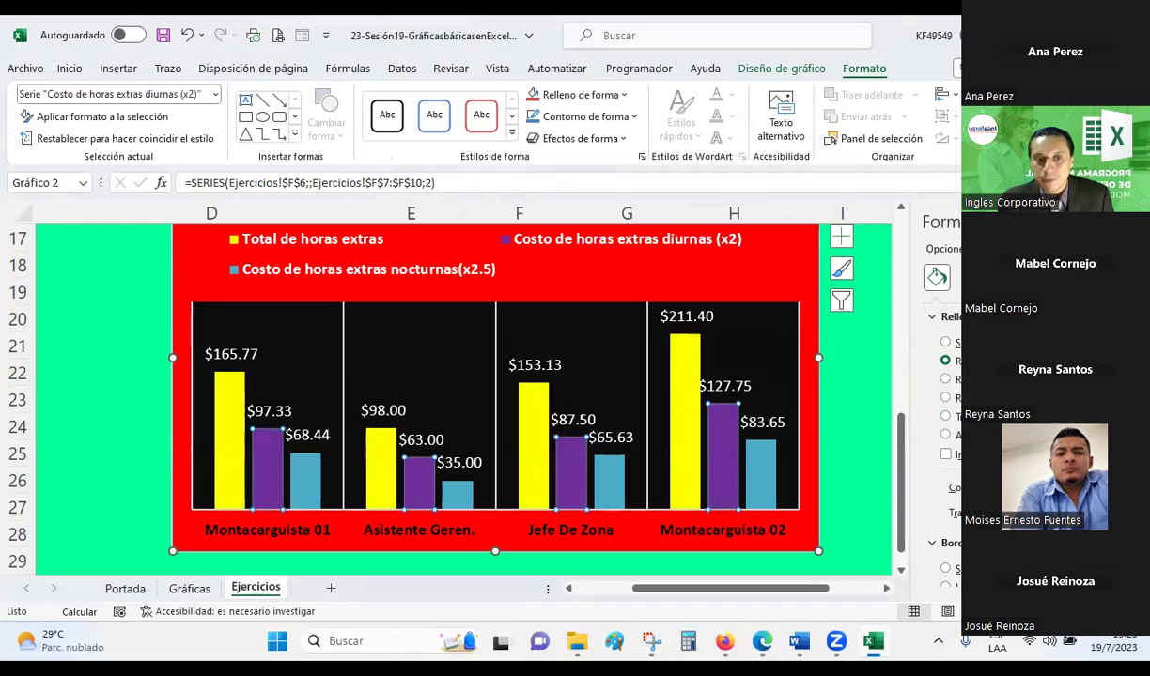
{"action": "scroll", "coordinate": [939, 423], "scroll_direction": "down", "scroll_amount": 3}
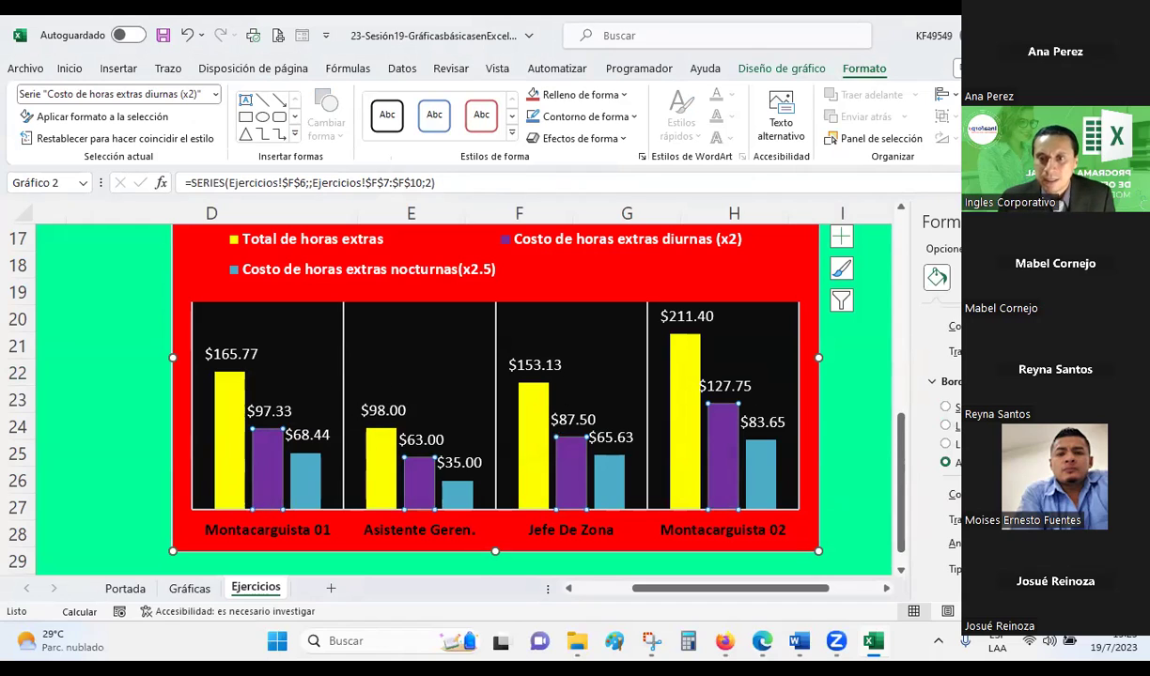
{"action": "scroll", "coordinate": [939, 423], "scroll_direction": "up", "scroll_amount": 3}
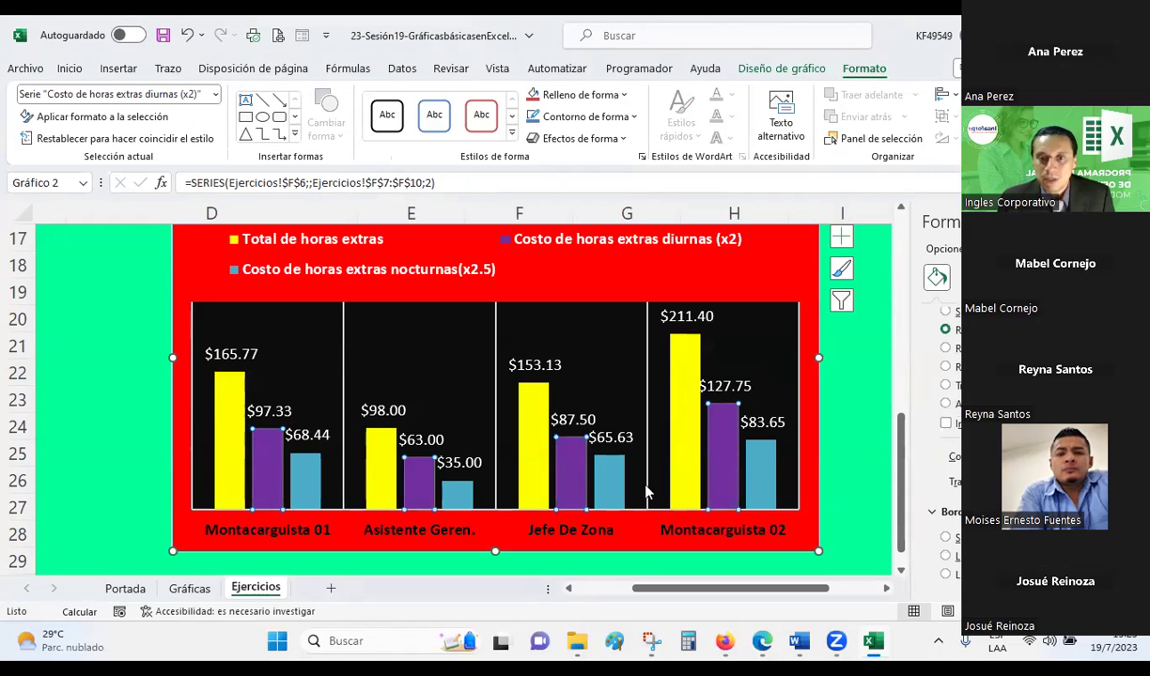
- Give the Costo de horas extras nocturnas bars a solid bright green fill
{"action": "left_click", "coordinate": [606, 465]}
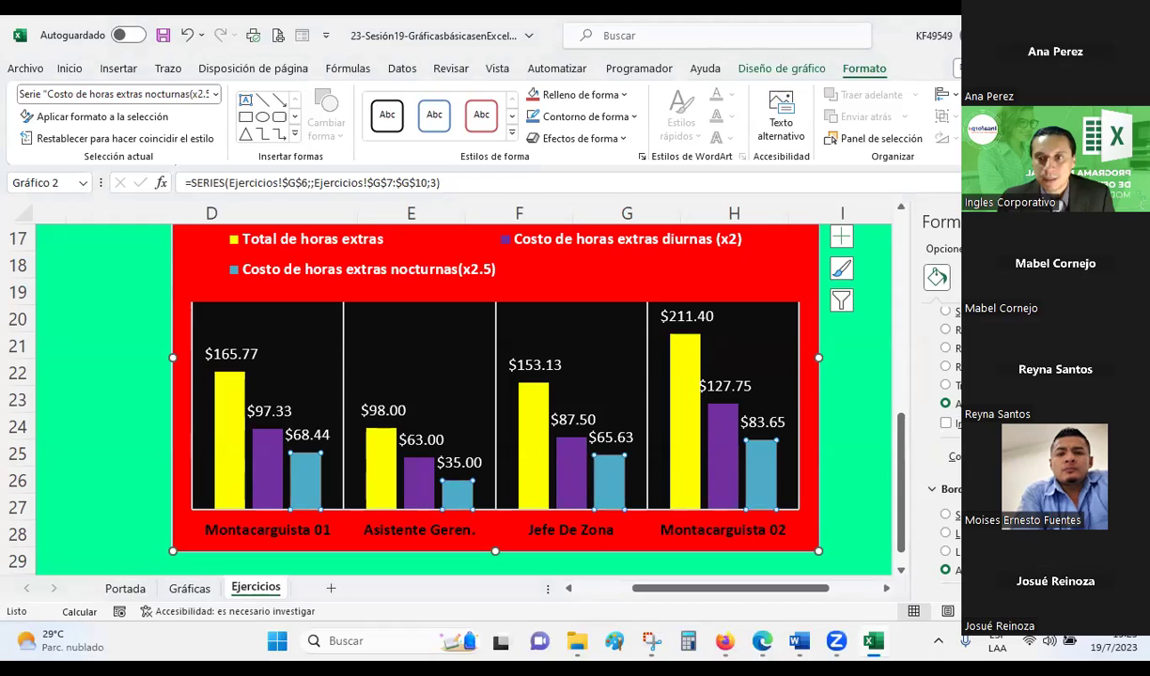
{"action": "left_click", "coordinate": [944, 330]}
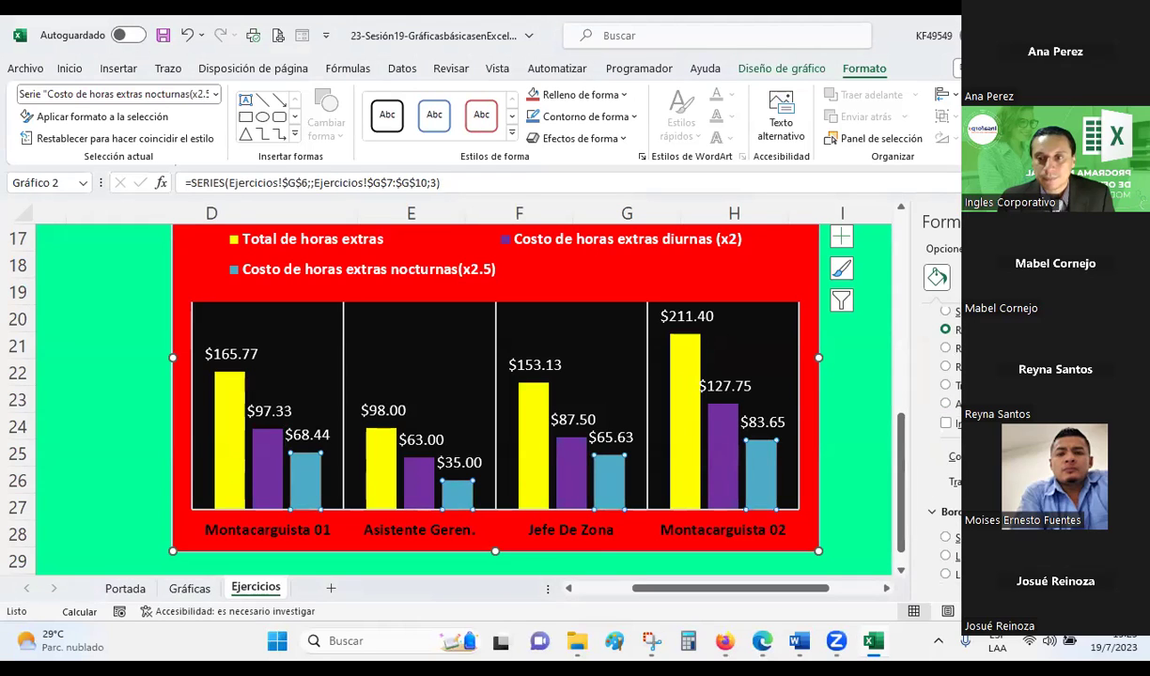
{"action": "left_click", "coordinate": [875, 458]}
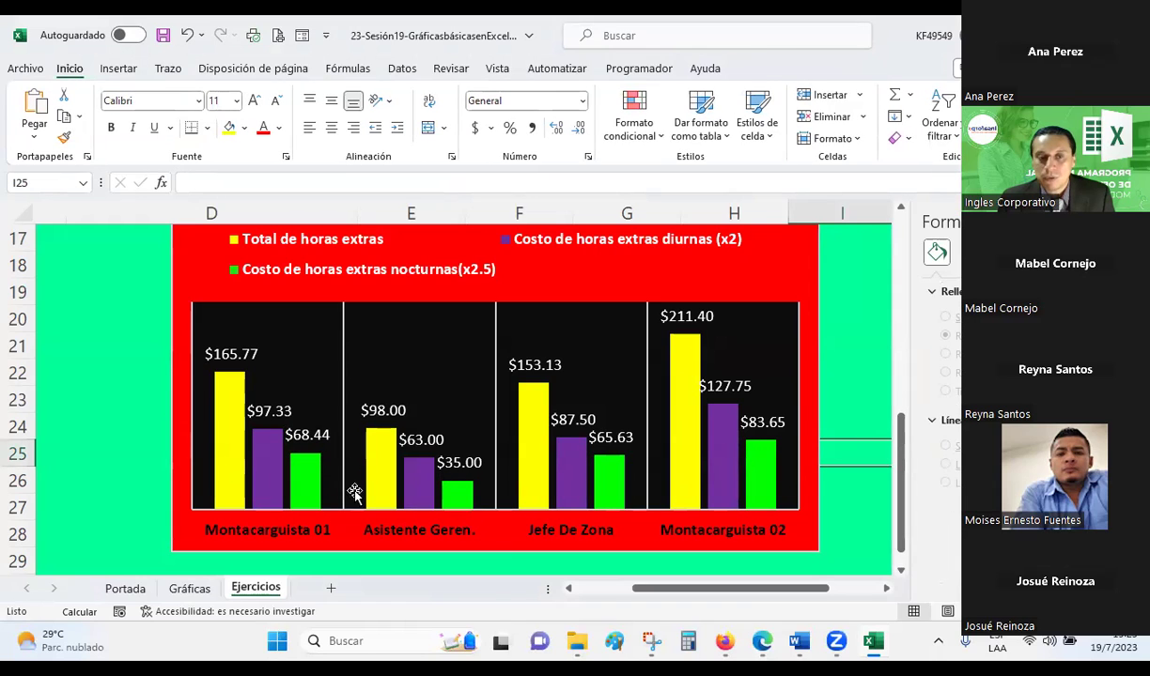
{"action": "left_click", "coordinate": [240, 402]}
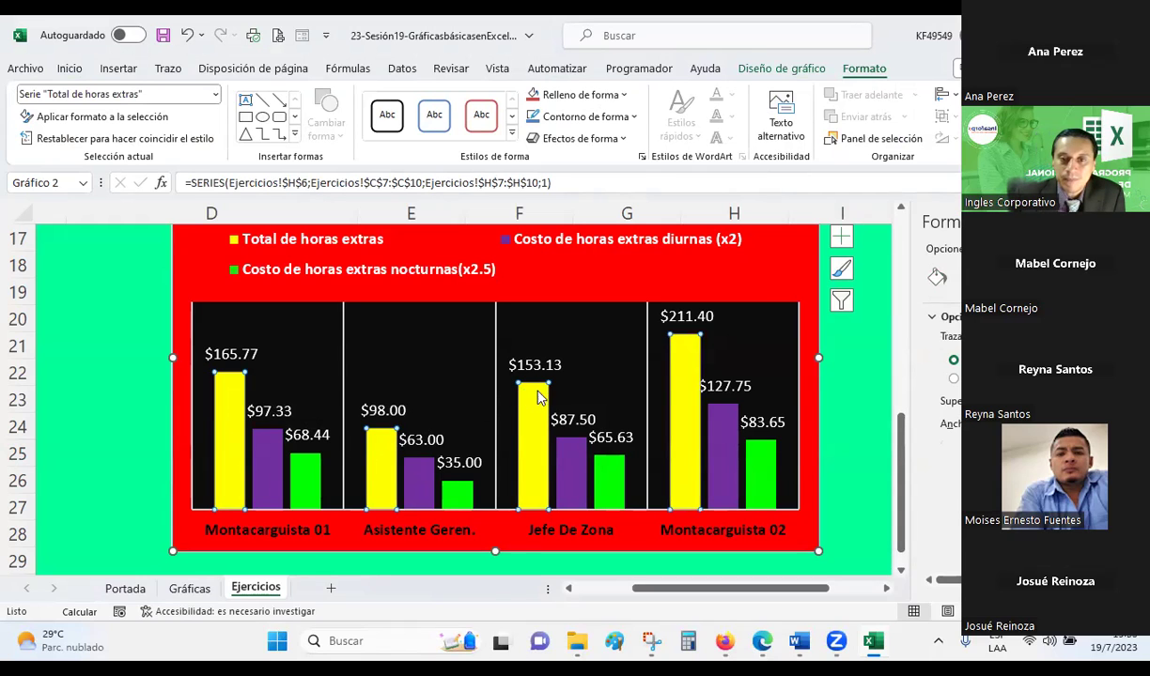
{"action": "left_click", "coordinate": [123, 345]}
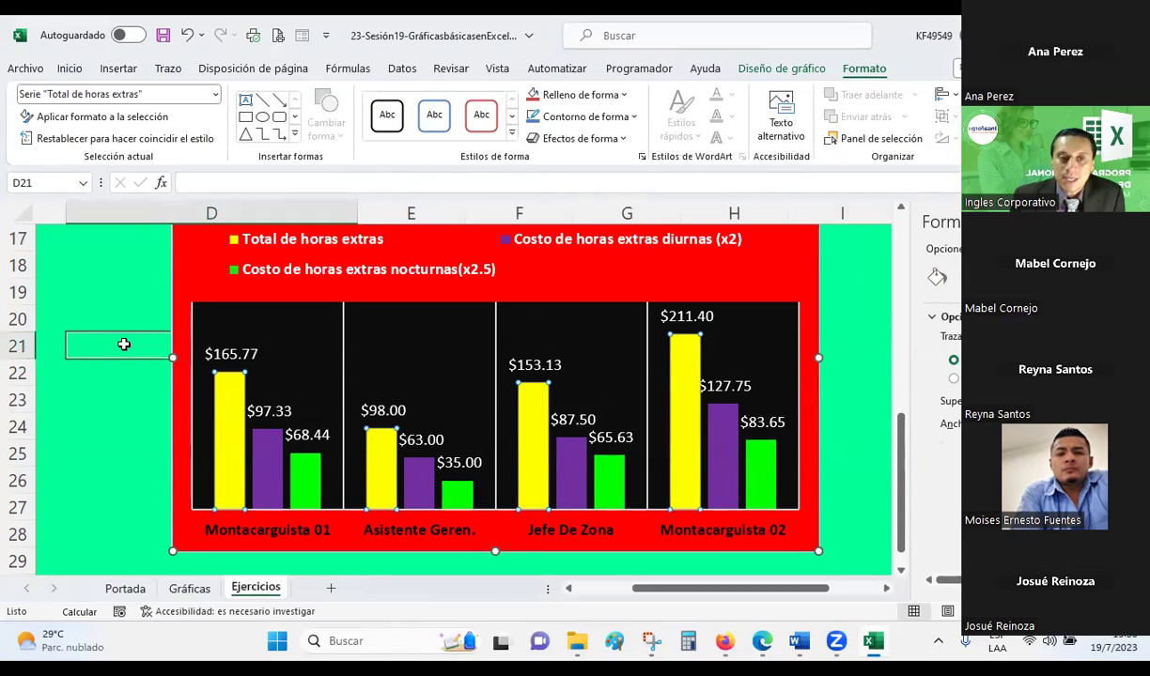
{"action": "left_click", "coordinate": [235, 386]}
{"action": "left_click", "coordinate": [234, 386]}
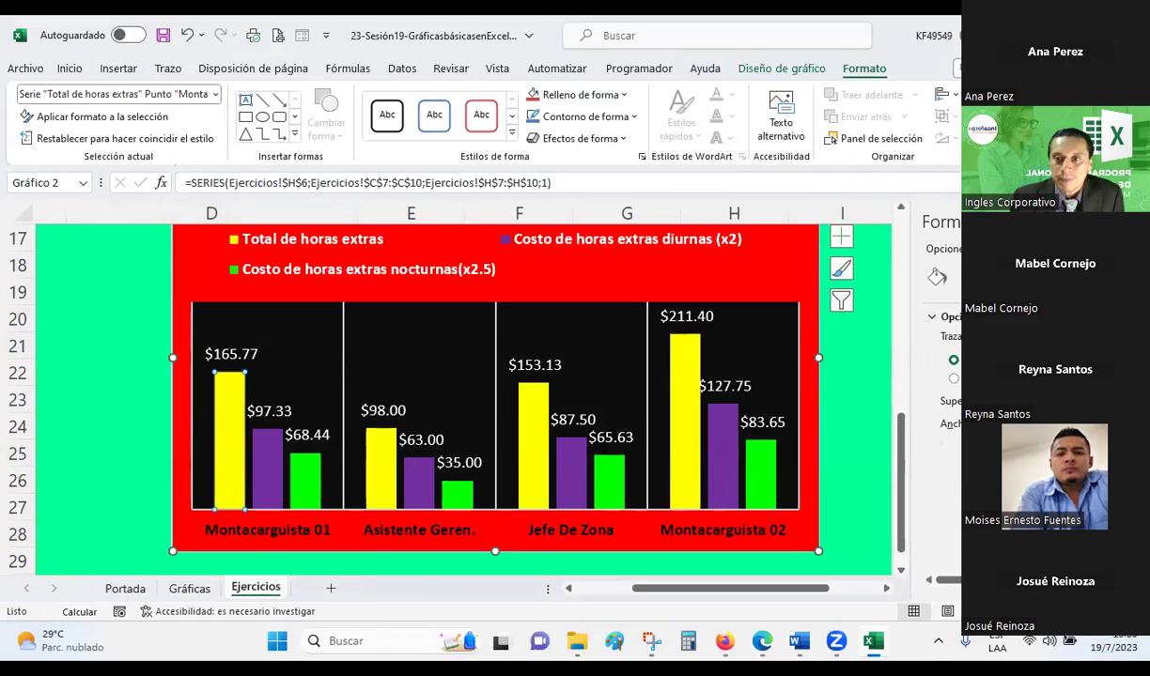
{"action": "left_click", "coordinate": [942, 281]}
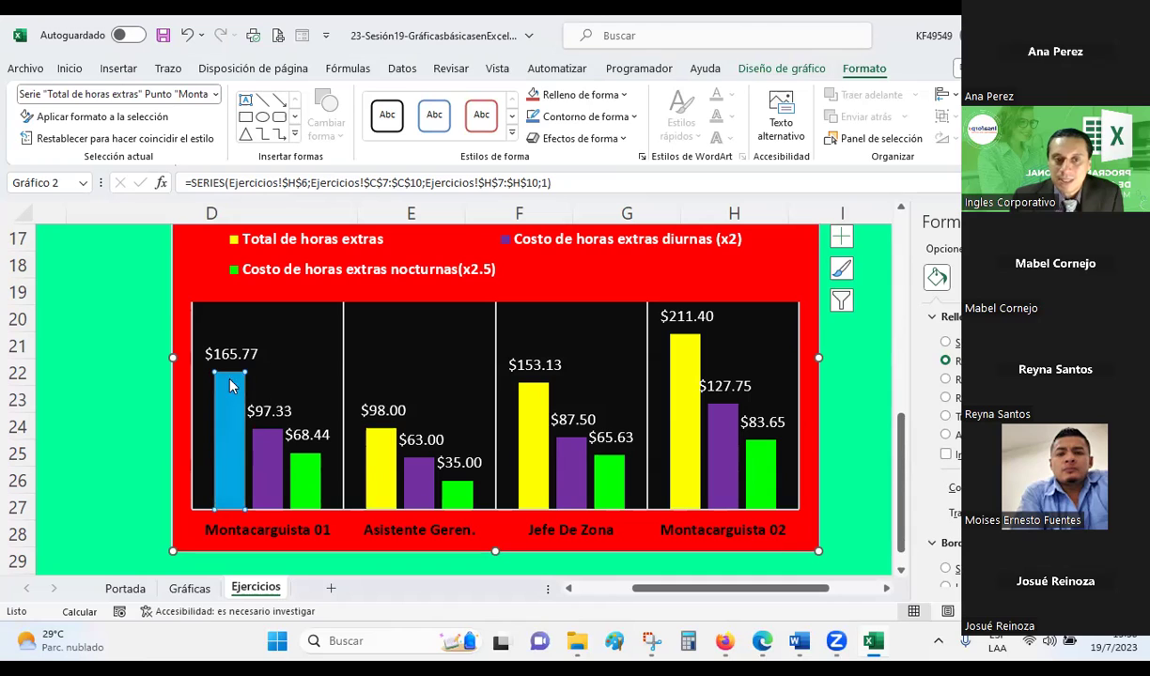
{"action": "mouse_move", "coordinate": [222, 427]}
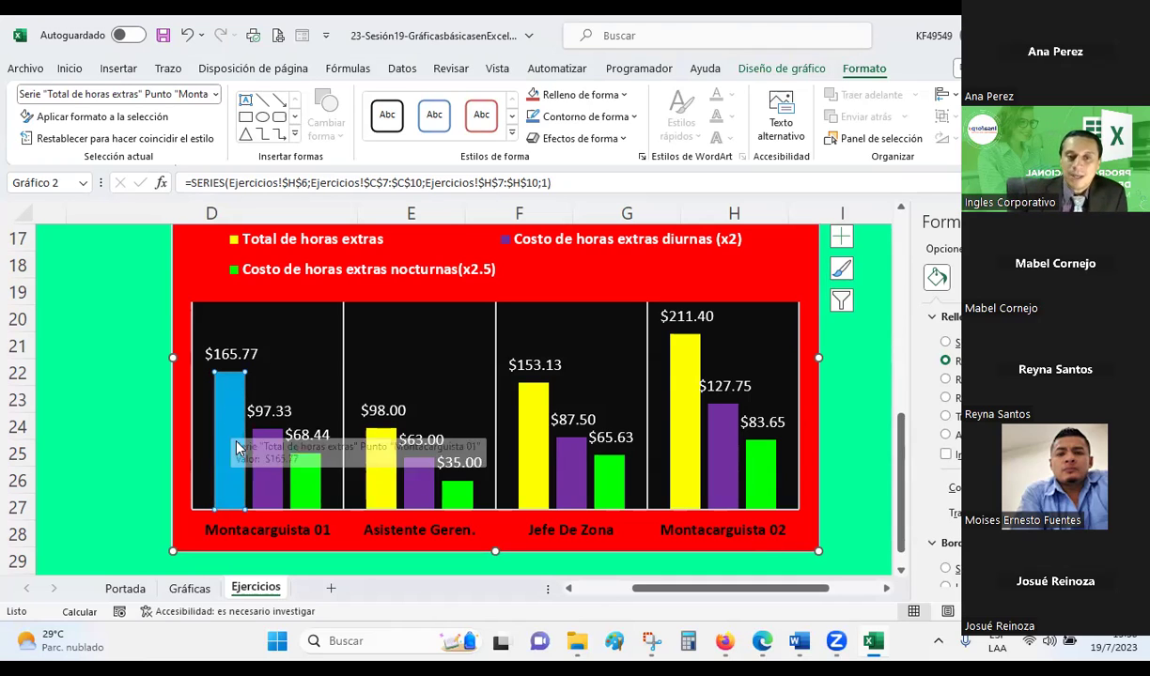
{"action": "mouse_move", "coordinate": [541, 461]}
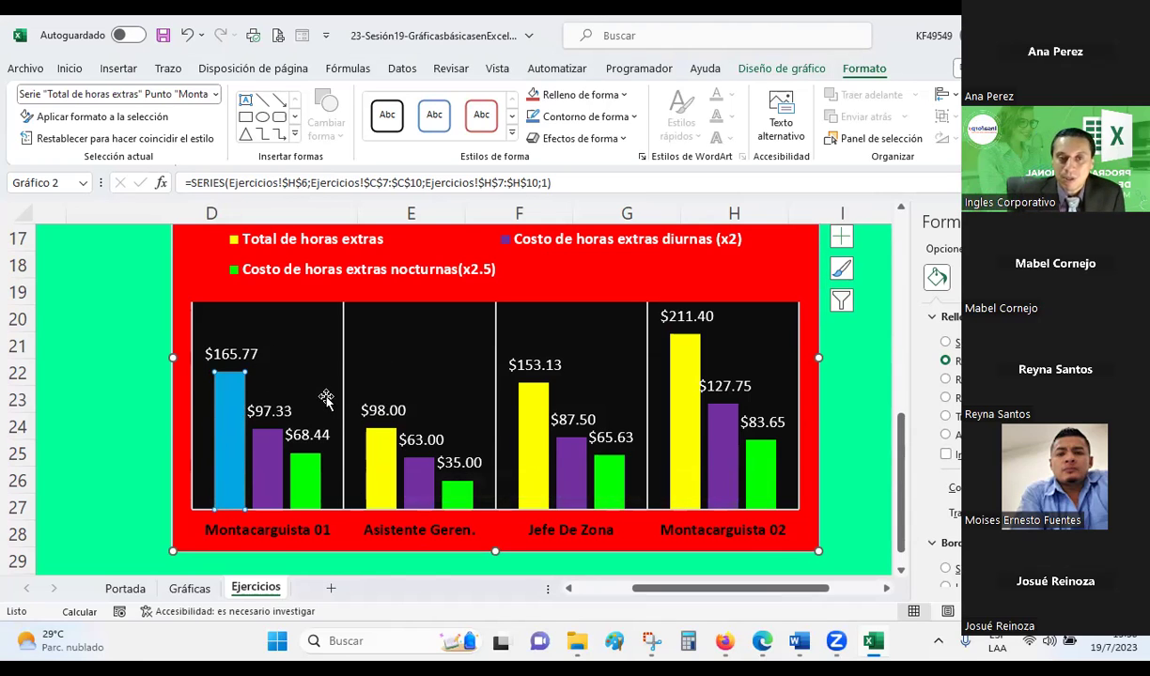
{"action": "scroll", "coordinate": [324, 394], "scroll_direction": "up", "scroll_amount": 1}
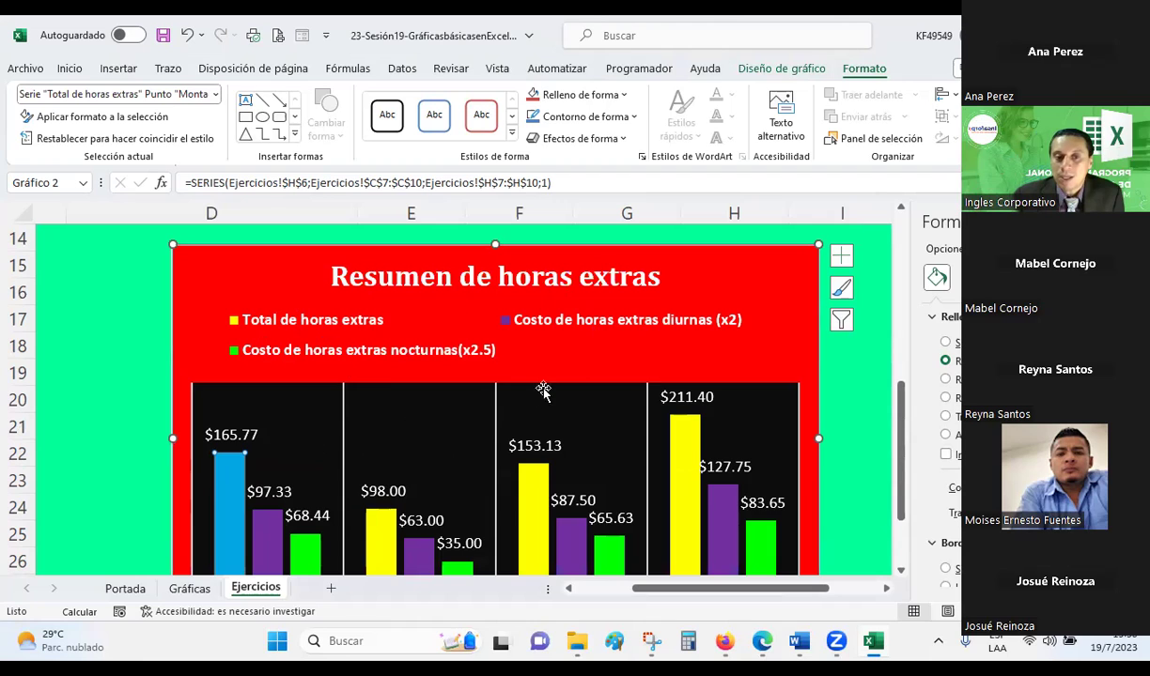
{"action": "scroll", "coordinate": [401, 321], "scroll_direction": "down", "scroll_amount": 1}
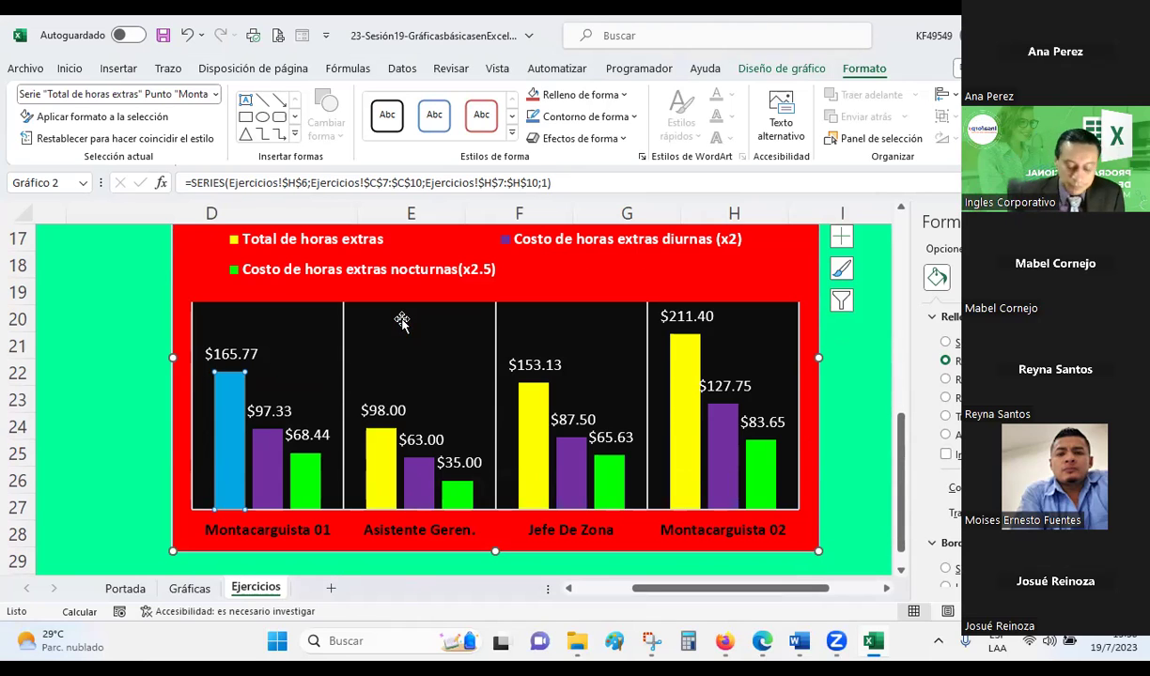
{"action": "key", "text": "ctrl+z"}
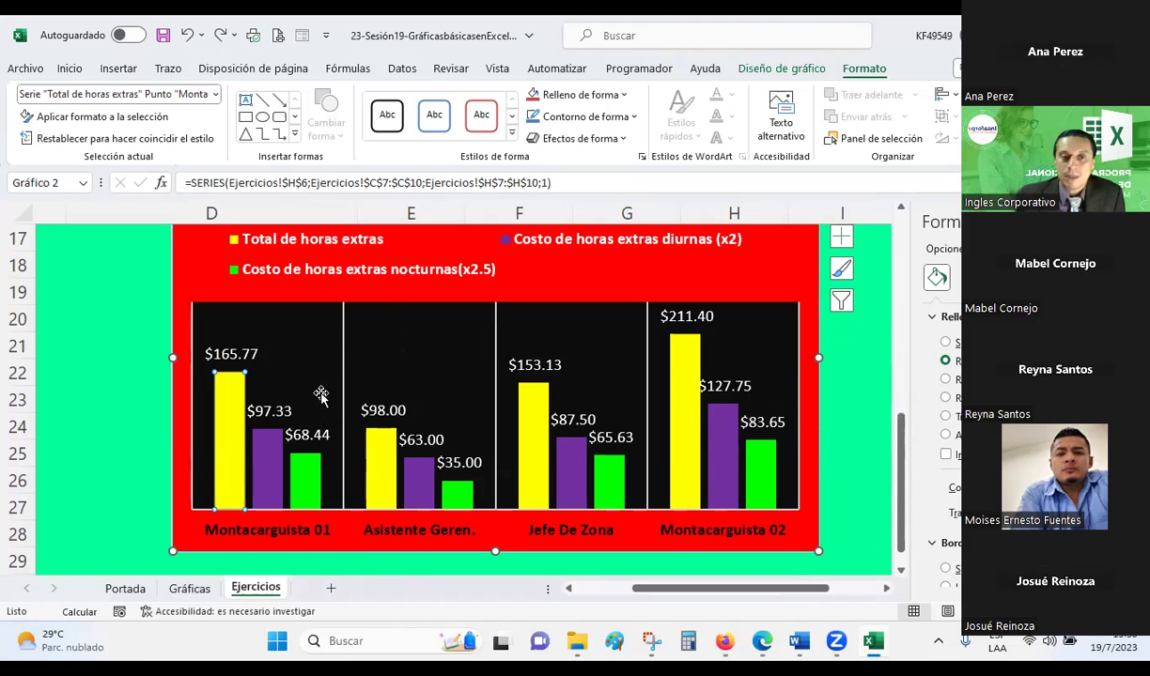
- Give the Total de horas extras labels a solid white box with bold black text
{"action": "left_click", "coordinate": [235, 357]}
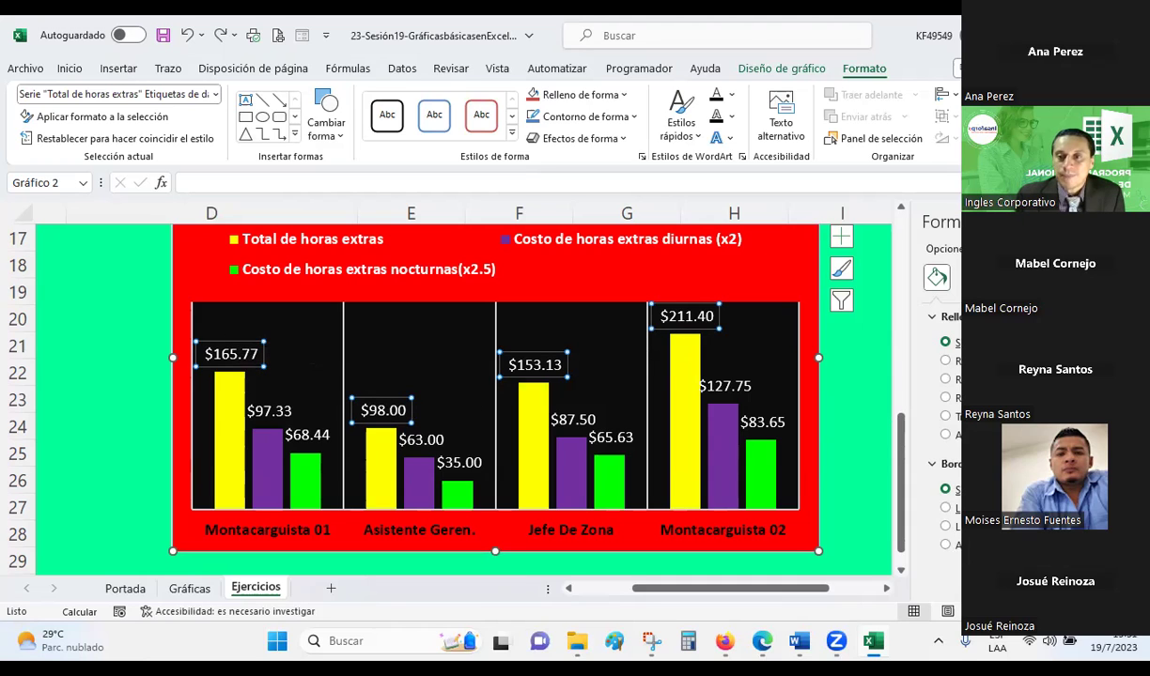
{"action": "left_click", "coordinate": [944, 361]}
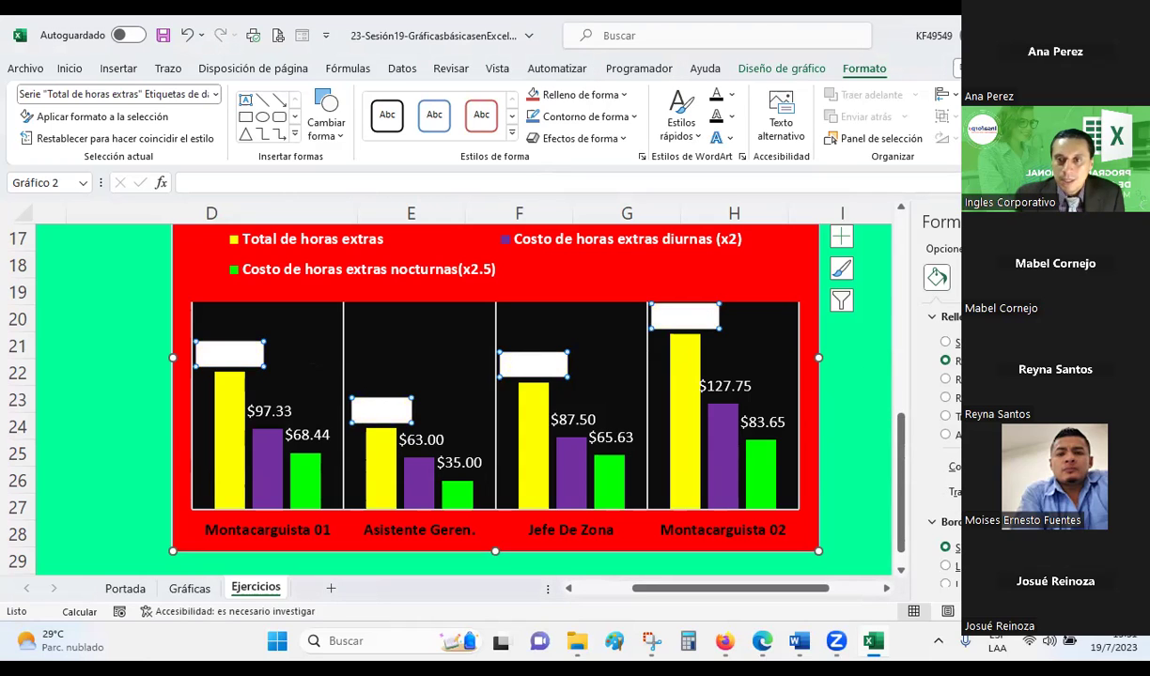
{"action": "left_click", "coordinate": [69, 68]}
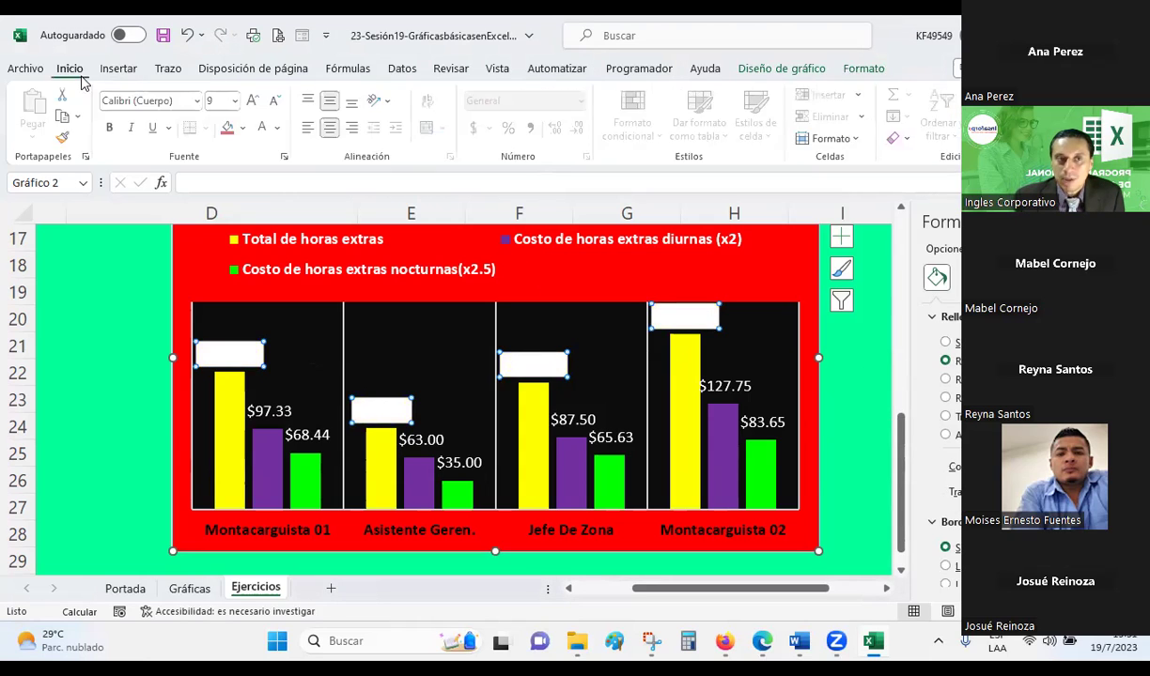
{"action": "left_click", "coordinate": [278, 128]}
{"action": "left_click", "coordinate": [278, 204]}
{"action": "left_click", "coordinate": [263, 128]}
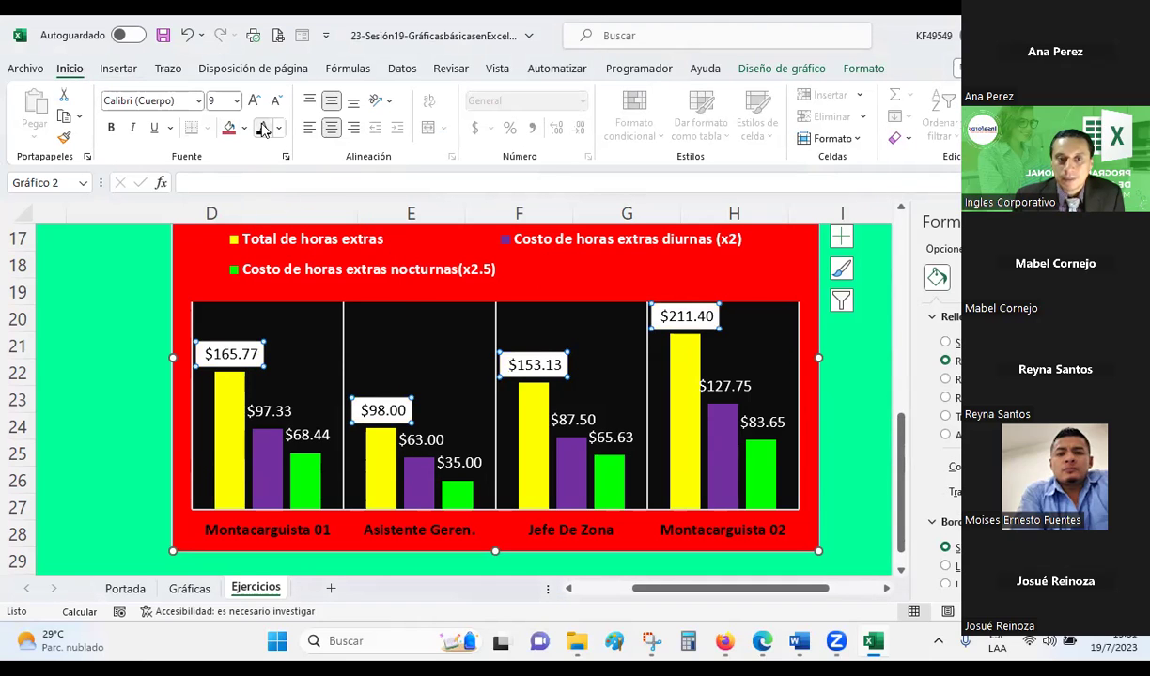
{"action": "left_click", "coordinate": [113, 129]}
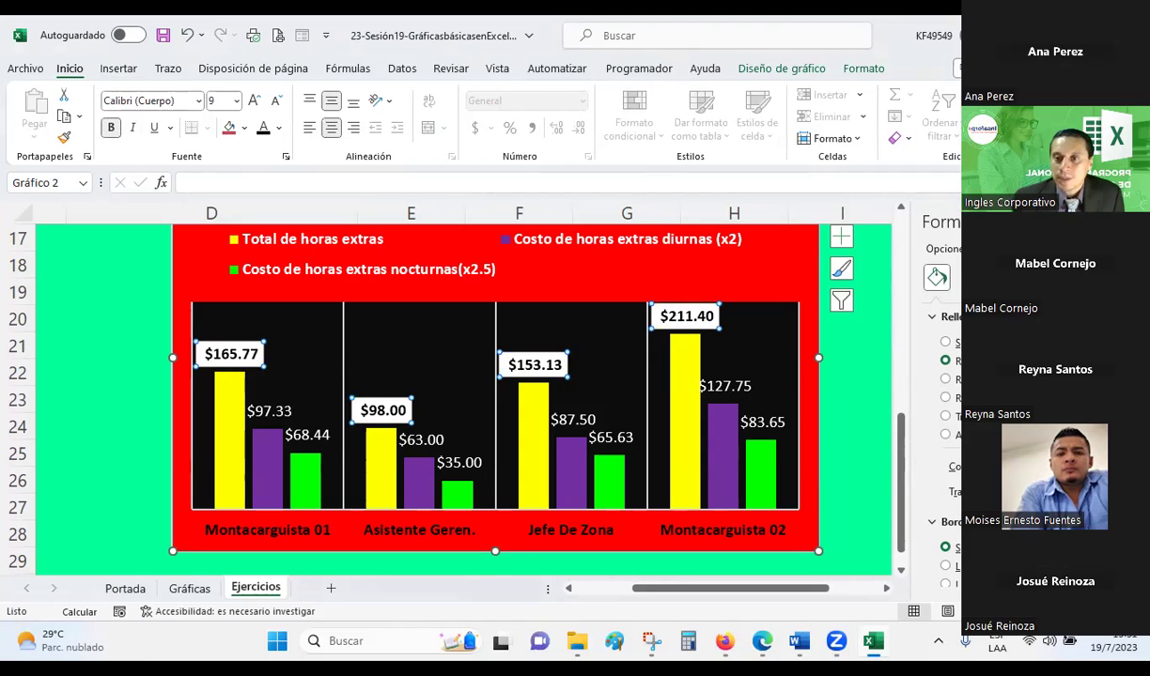
{"action": "left_click", "coordinate": [993, 276]}
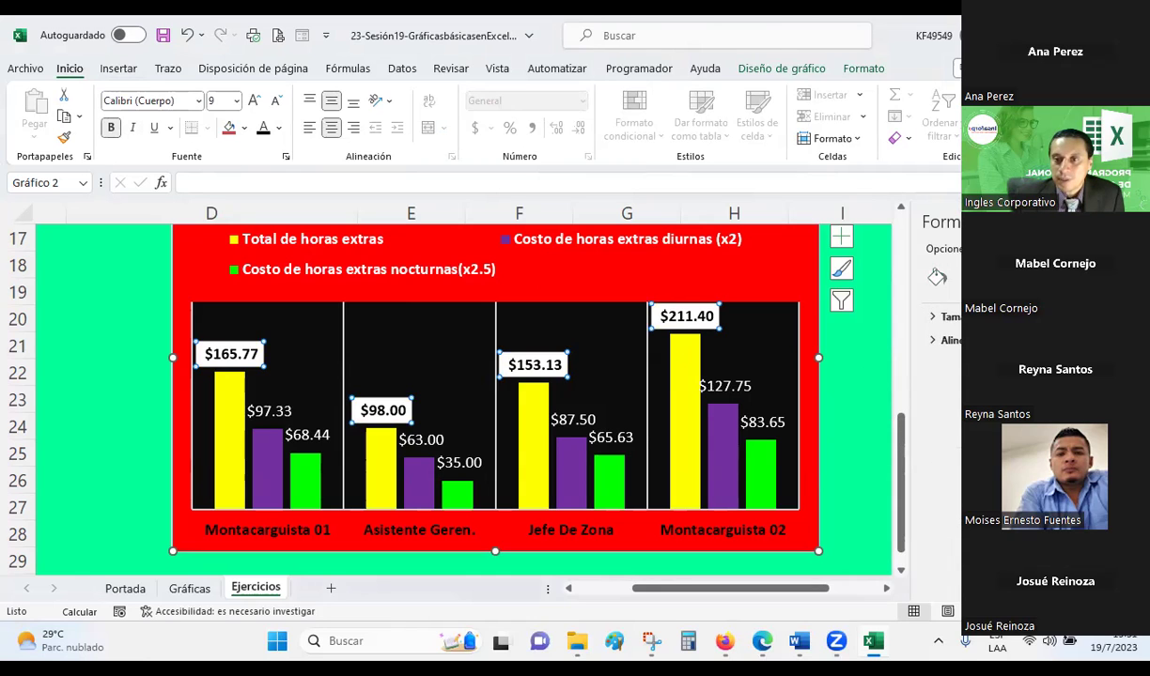
{"action": "left_click", "coordinate": [933, 344]}
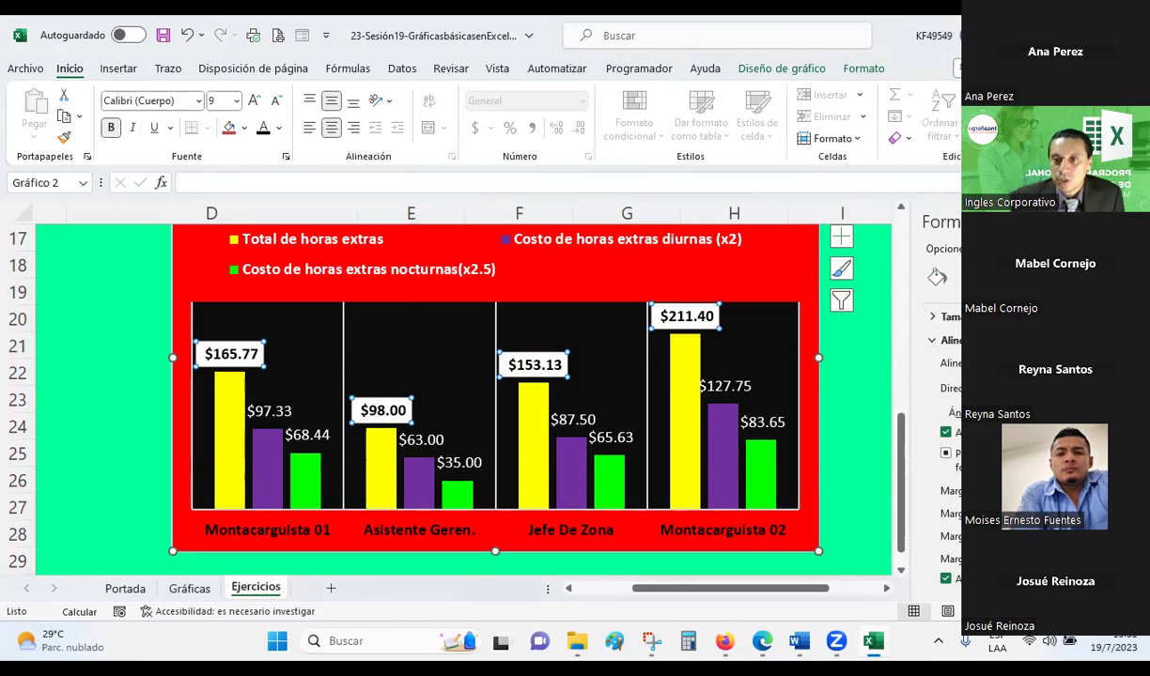
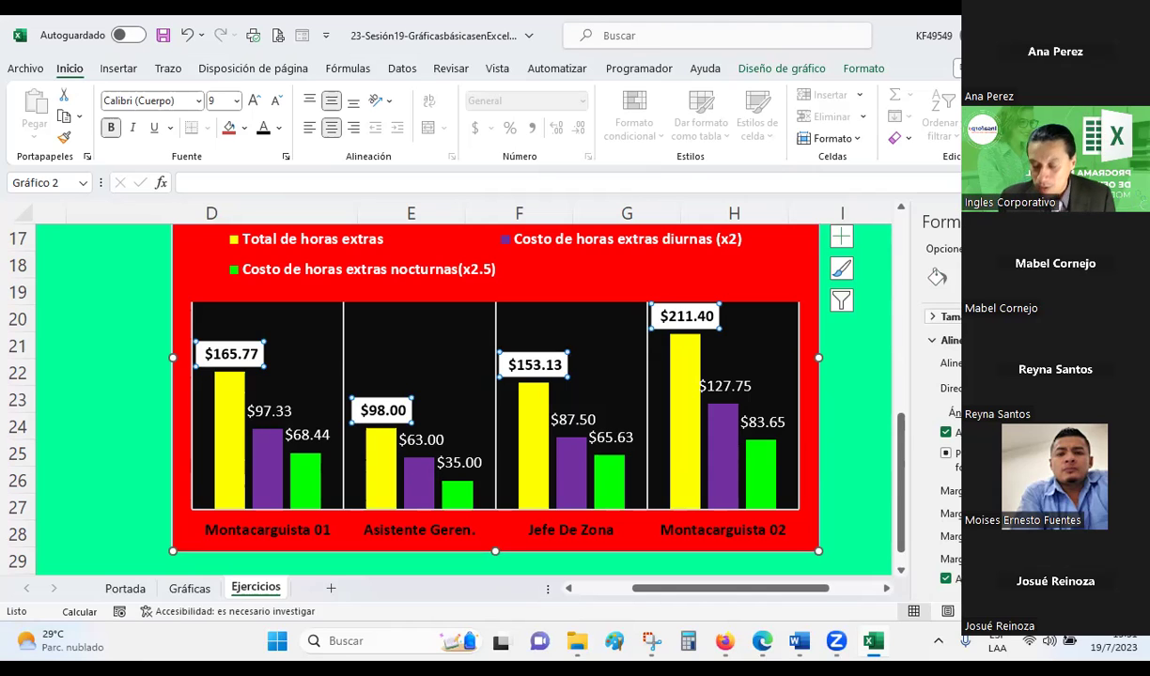
- Apply the diagonal custom angle to the Total de horas extras value labels
{"action": "key", "text": "Return"}
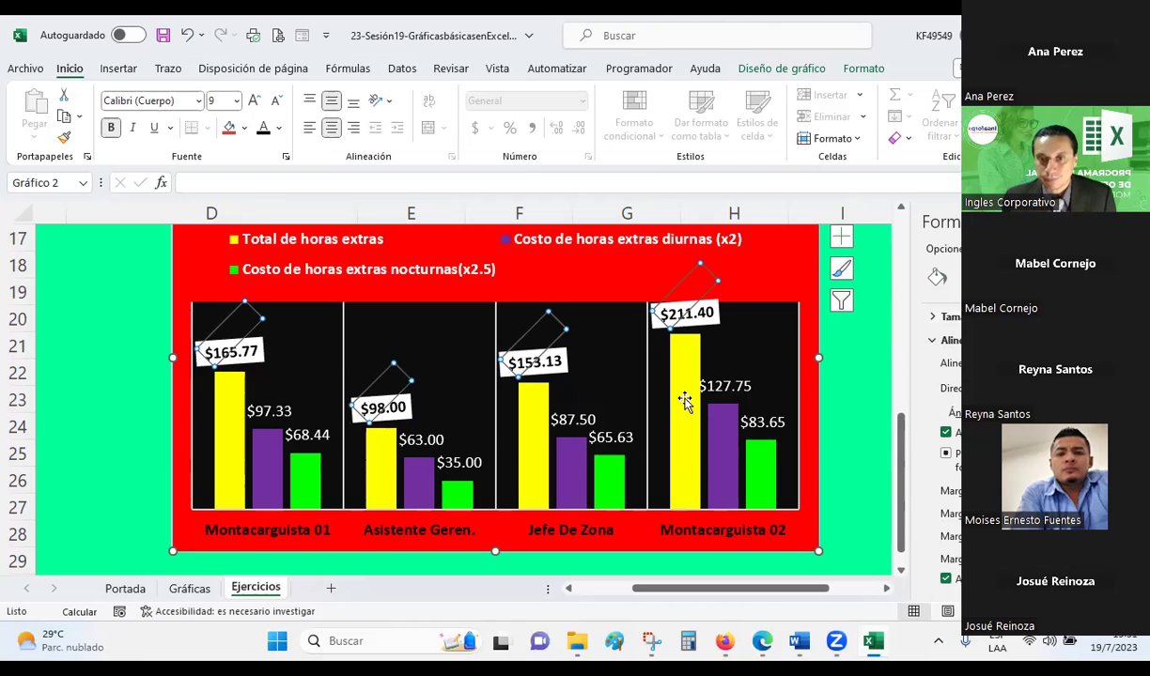
{"action": "left_click", "coordinate": [859, 362]}
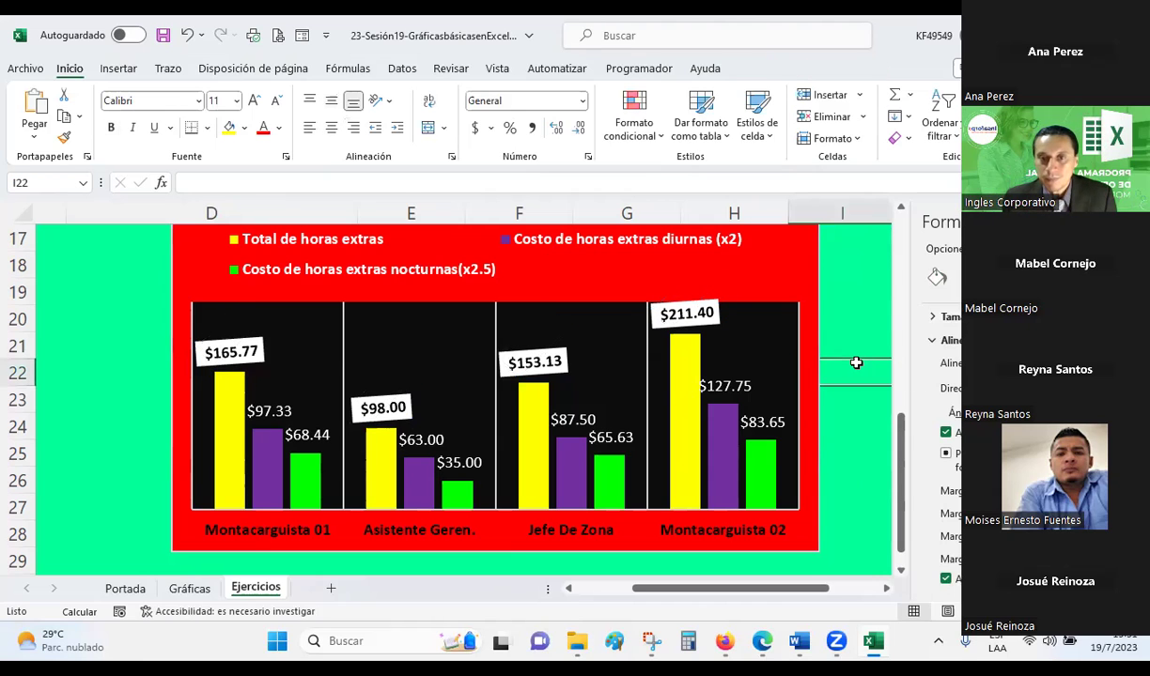
{"action": "left_click", "coordinate": [712, 312]}
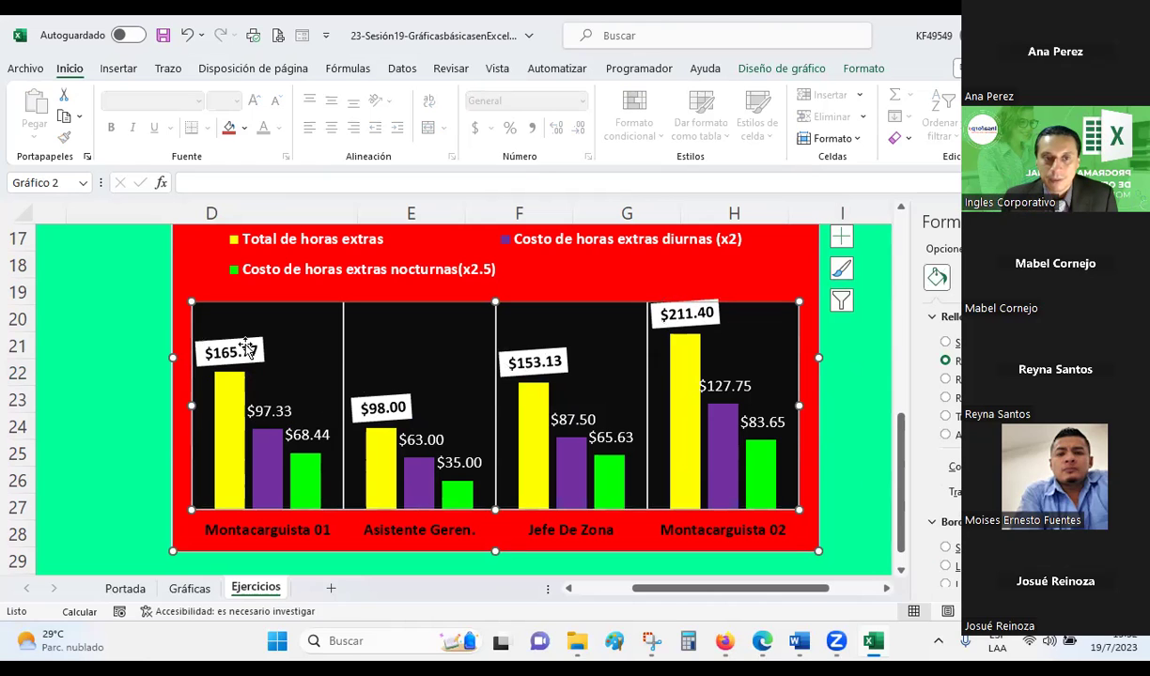
- Make the yellow series' label boxes rotate with their text and resize to fit
{"action": "left_click", "coordinate": [146, 336]}
{"action": "left_click", "coordinate": [234, 344]}
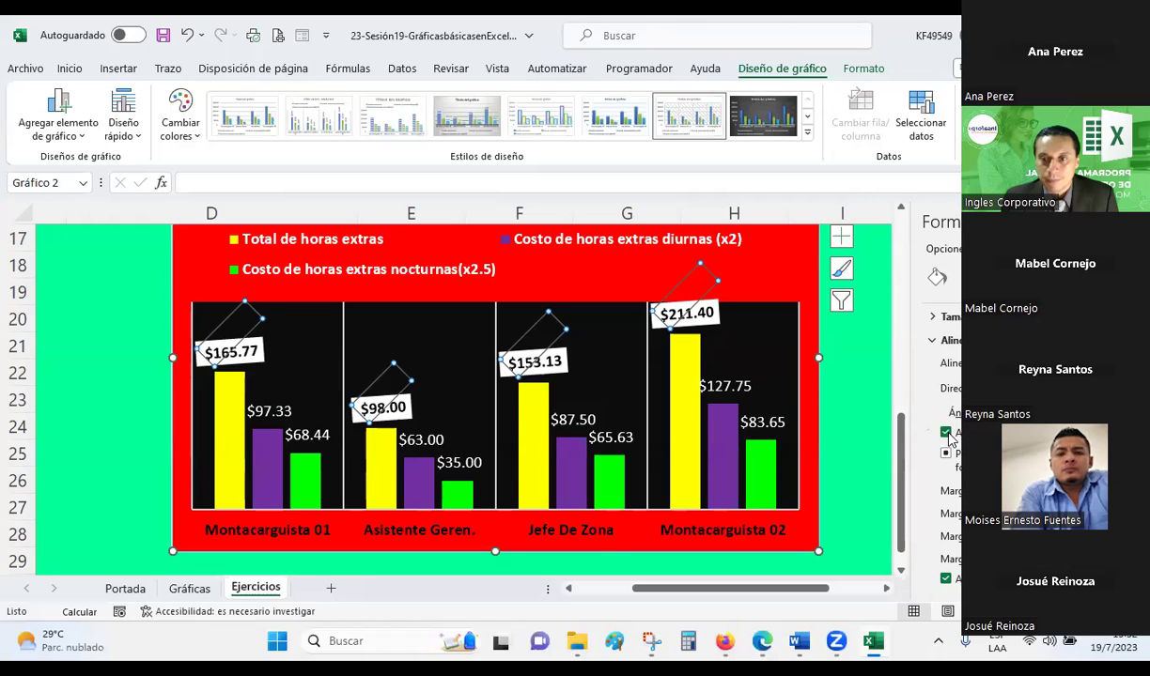
{"action": "left_click", "coordinate": [949, 436]}
{"action": "left_click", "coordinate": [951, 438]}
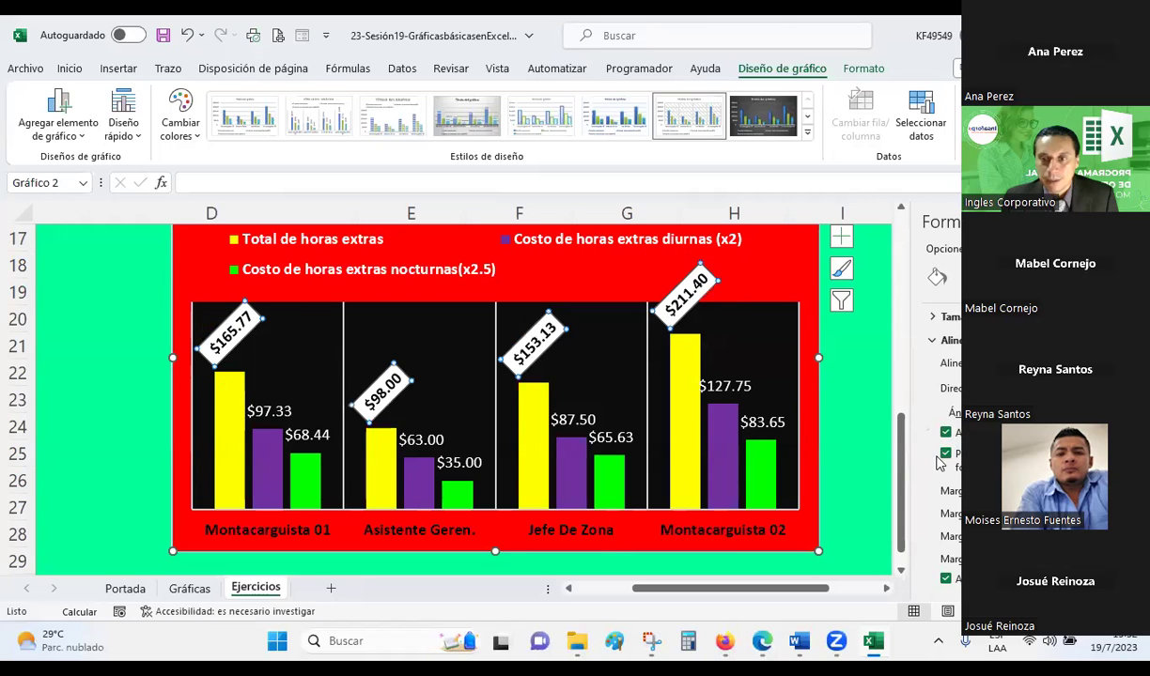
{"action": "left_click", "coordinate": [870, 401]}
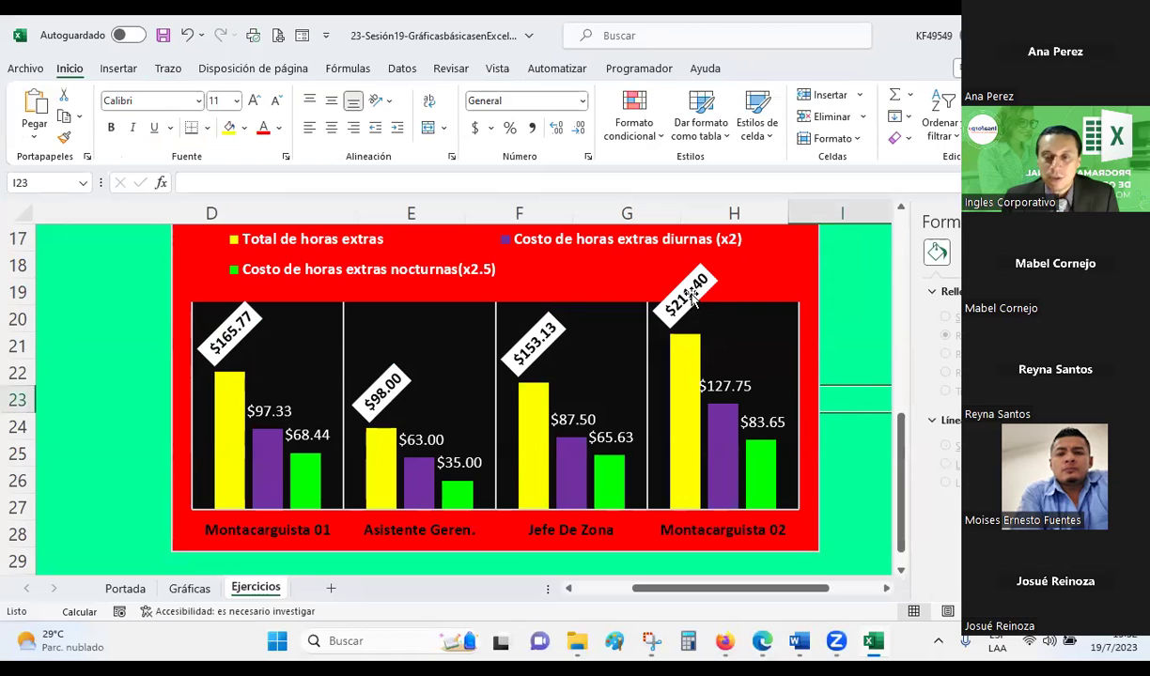
{"action": "scroll", "coordinate": [691, 297], "scroll_direction": "up", "scroll_amount": 1}
{"action": "scroll", "coordinate": [692, 296], "scroll_direction": "down", "scroll_amount": 1}
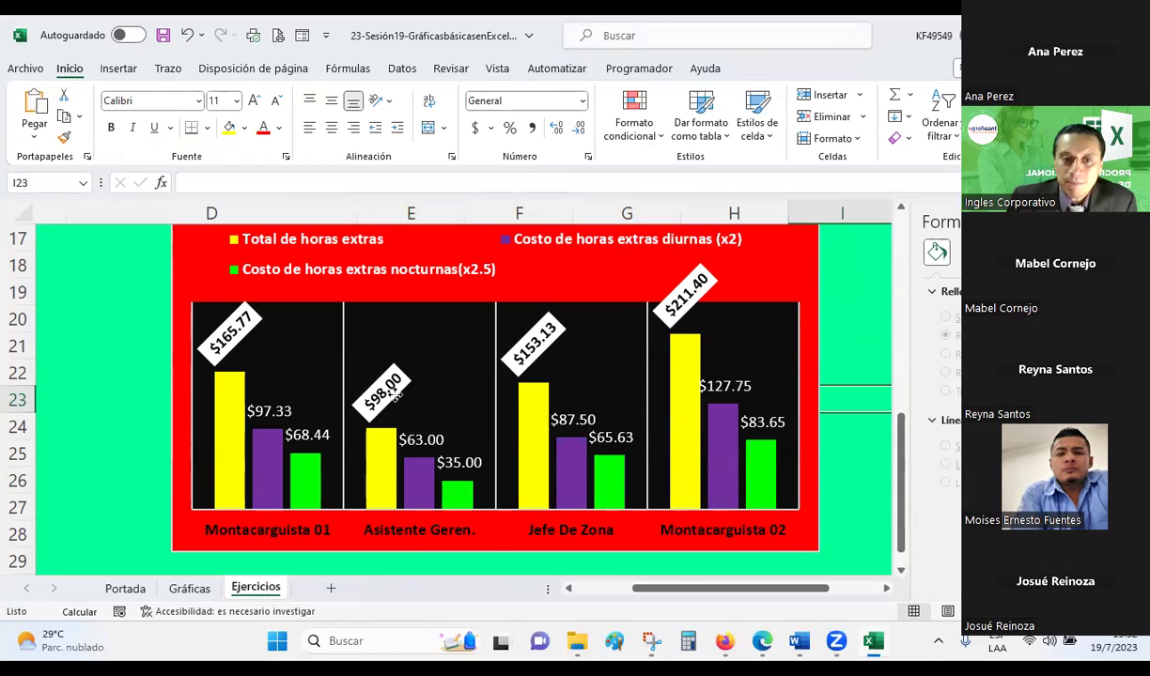
{"action": "left_click", "coordinate": [394, 395]}
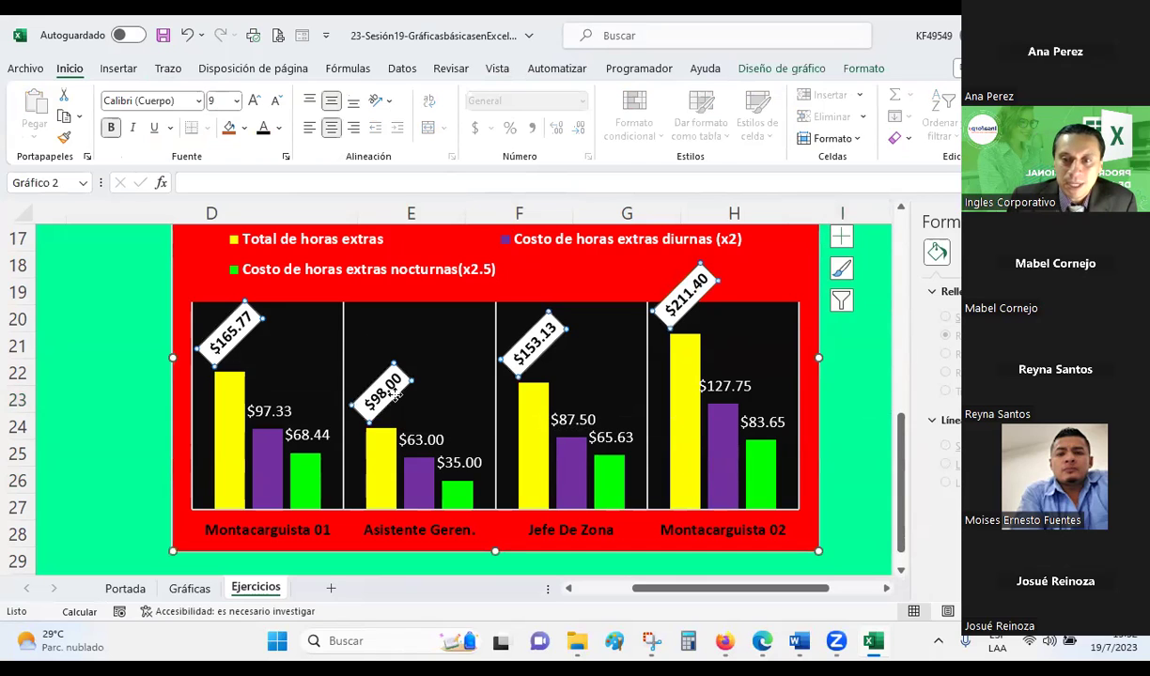
{"action": "left_click", "coordinate": [854, 369]}
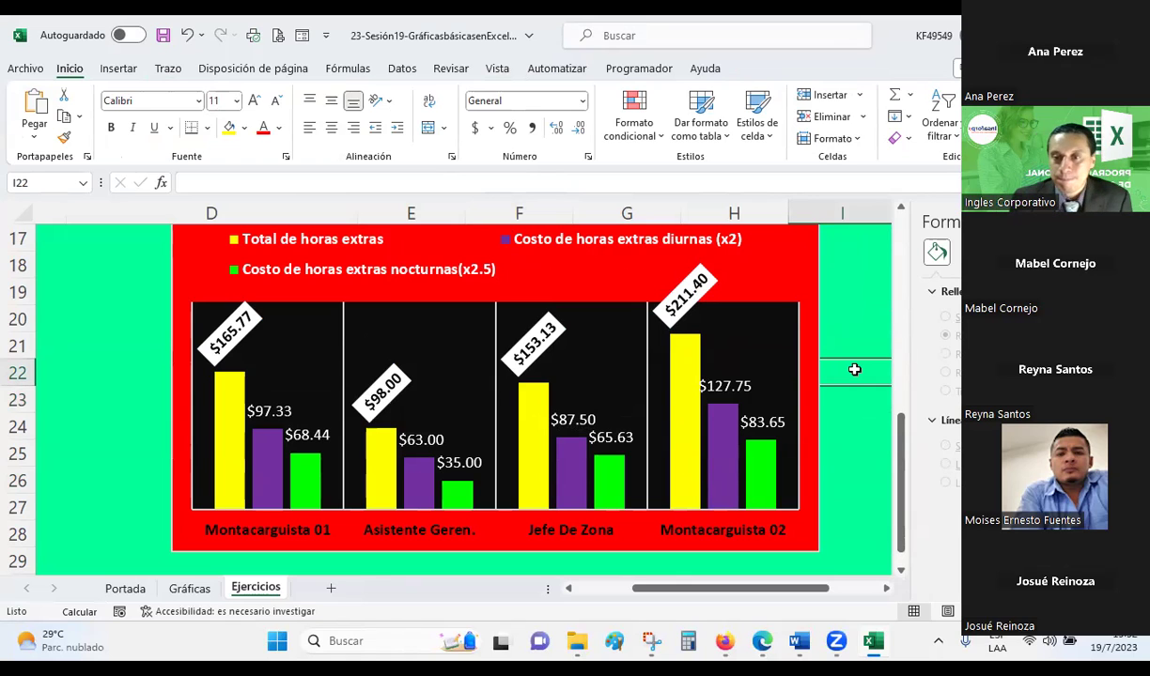
{"action": "scroll", "coordinate": [853, 370], "scroll_direction": "down", "scroll_amount": 1}
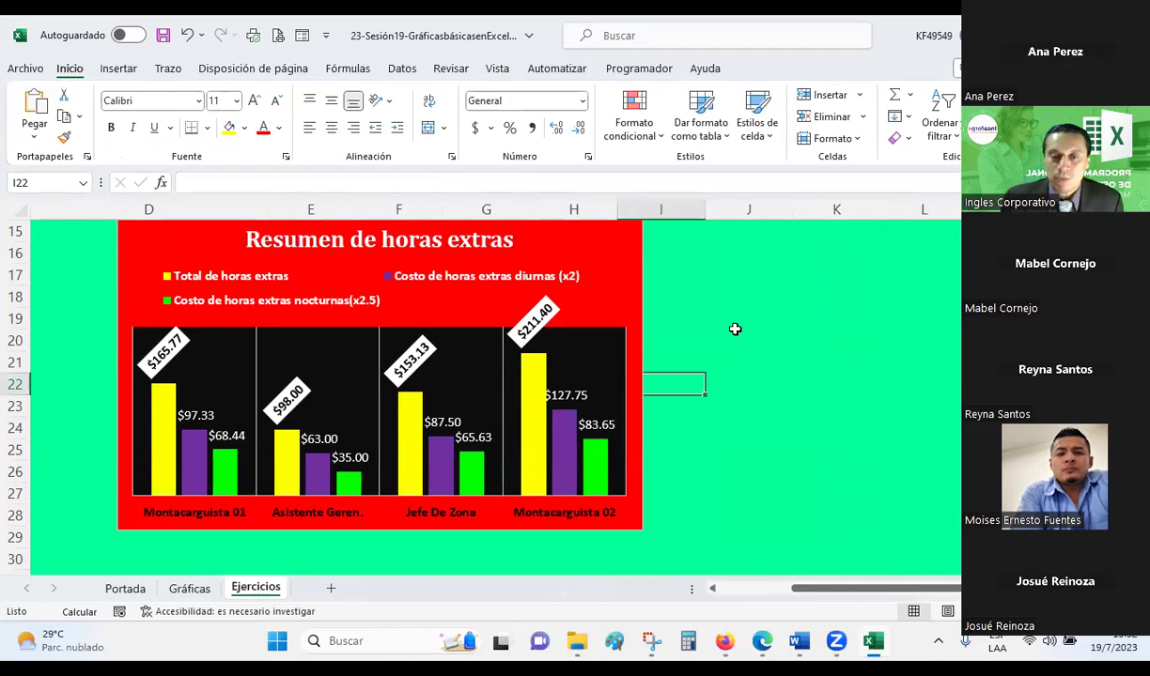
- Select the Resumen de horas extras chart and browse the chart styles gallery without applying one
{"action": "scroll", "coordinate": [684, 362], "scroll_direction": "up", "scroll_amount": 1}
{"action": "scroll", "coordinate": [656, 348], "scroll_direction": "down", "scroll_amount": 1}
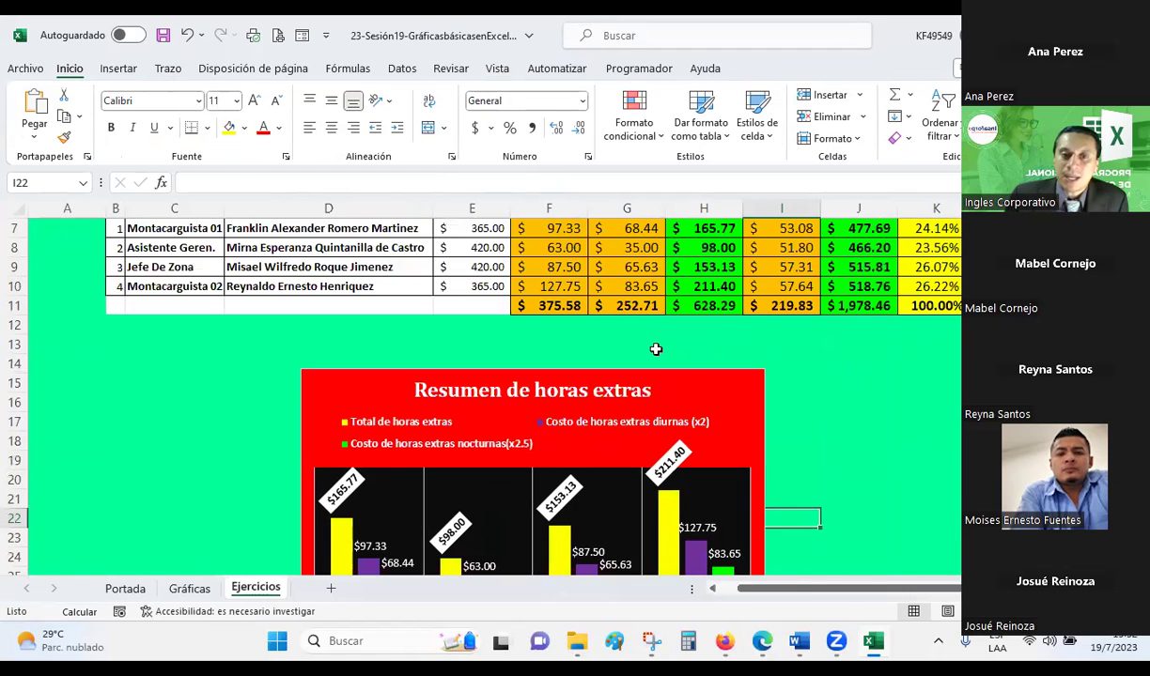
{"action": "scroll", "coordinate": [656, 348], "scroll_direction": "down", "scroll_amount": 2}
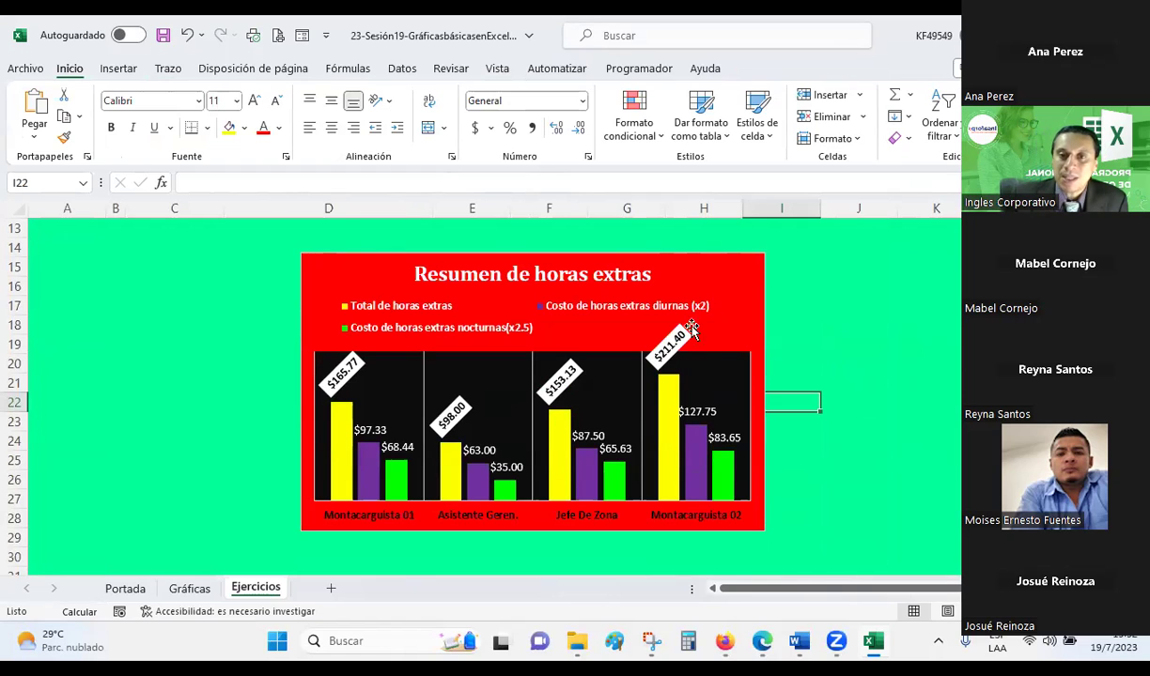
{"action": "left_click", "coordinate": [729, 273]}
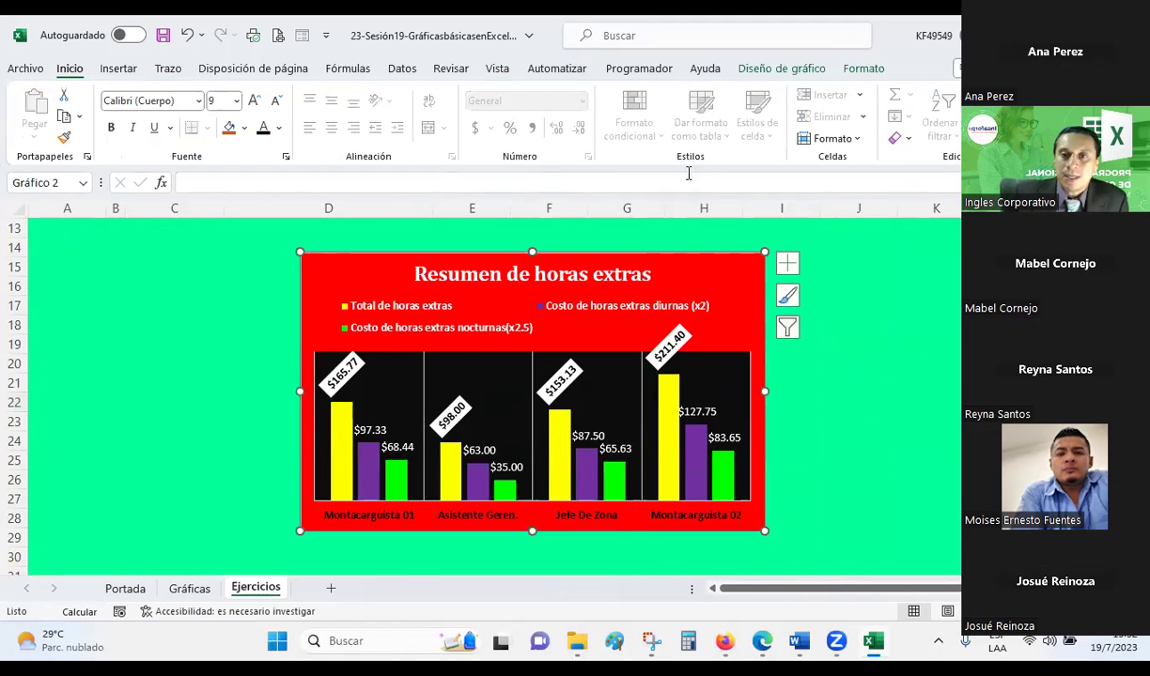
{"action": "left_click", "coordinate": [784, 69]}
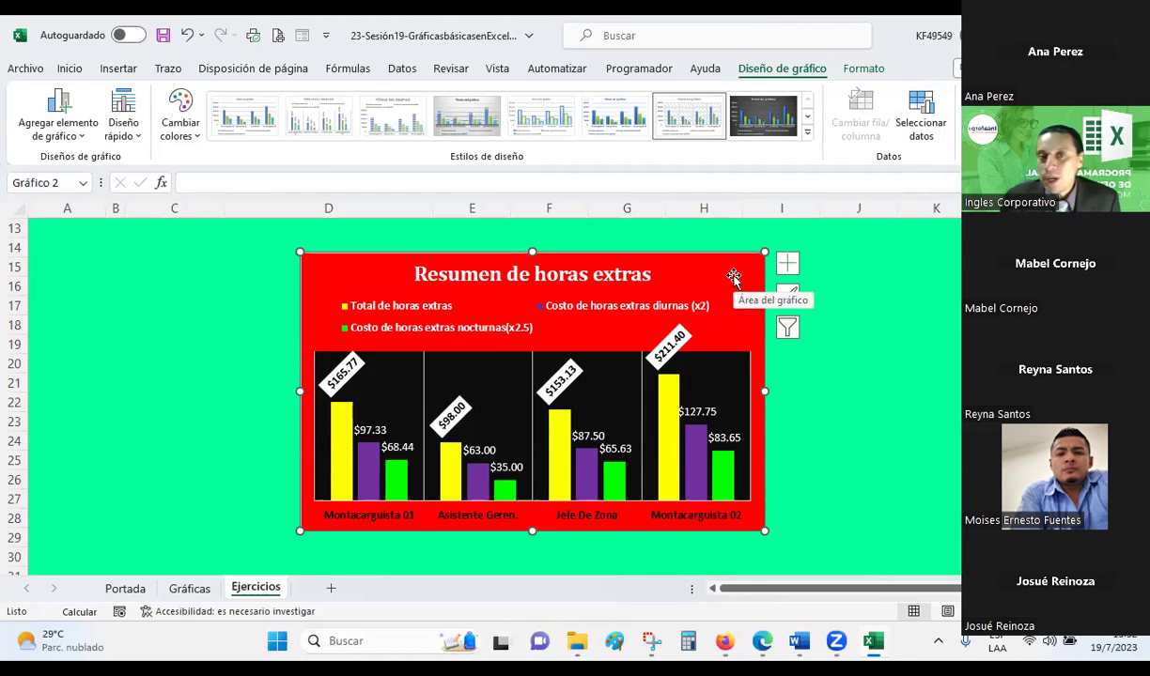
{"action": "left_click", "coordinate": [805, 141]}
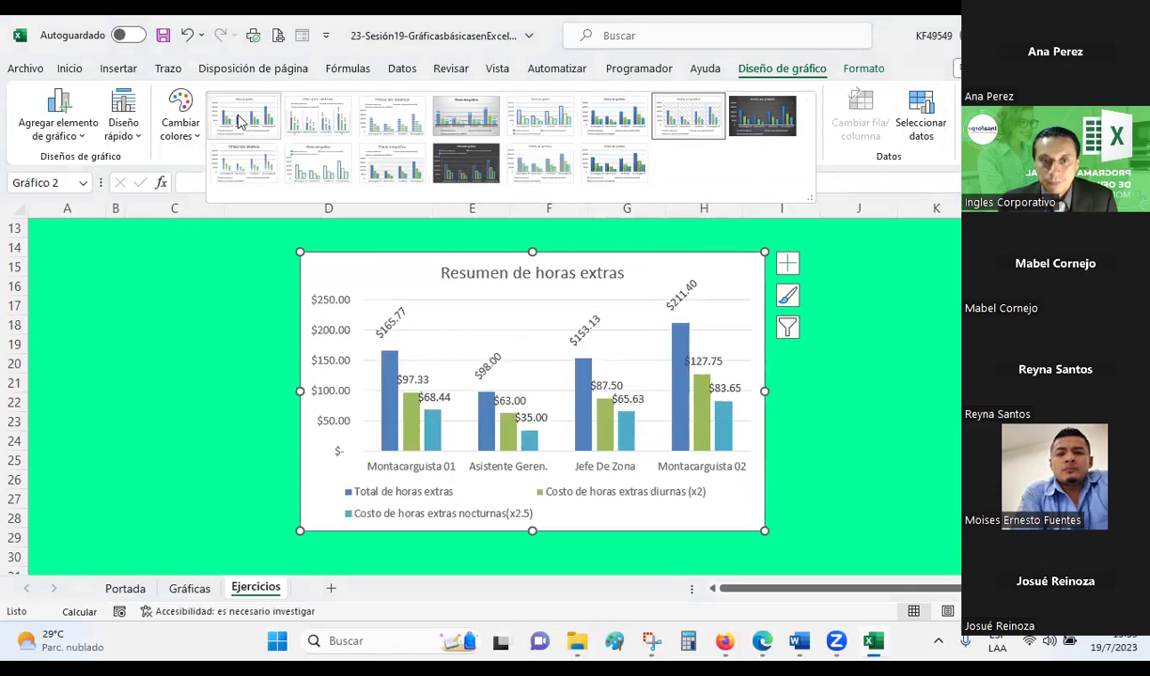
{"action": "left_click", "coordinate": [267, 234]}
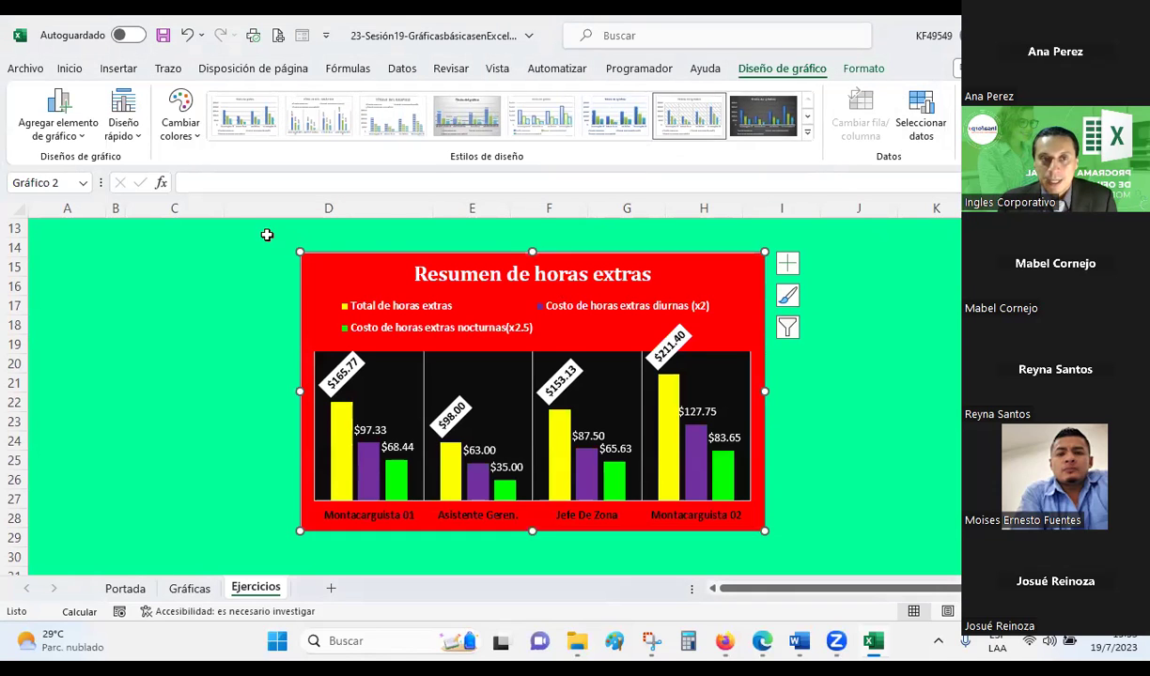
- Look through the Cambiar colores schemes and the Diseño rápido layouts
{"action": "left_click", "coordinate": [198, 141]}
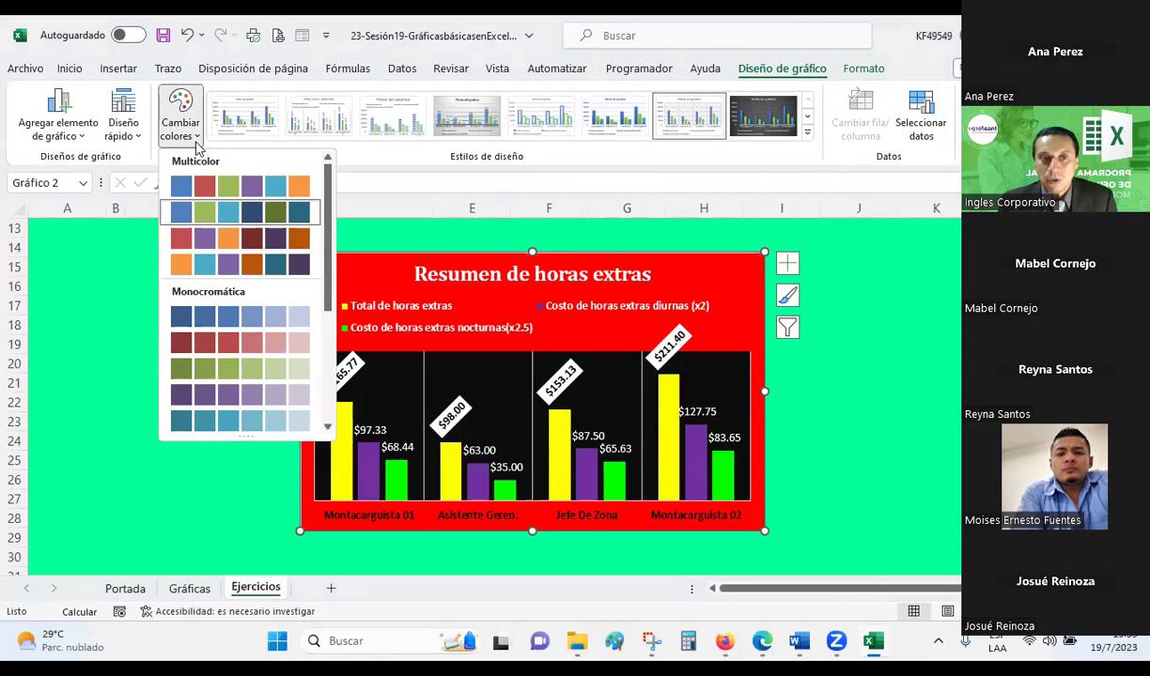
{"action": "left_click", "coordinate": [198, 146]}
{"action": "left_click", "coordinate": [132, 148]}
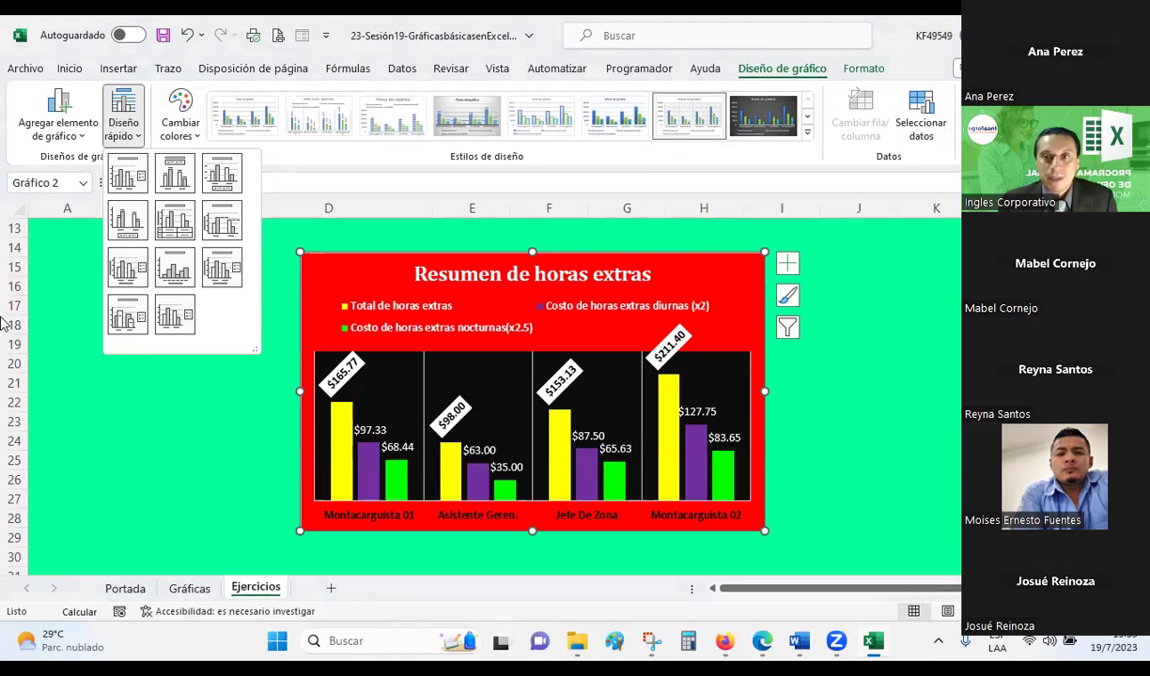
{"action": "left_click", "coordinate": [63, 137]}
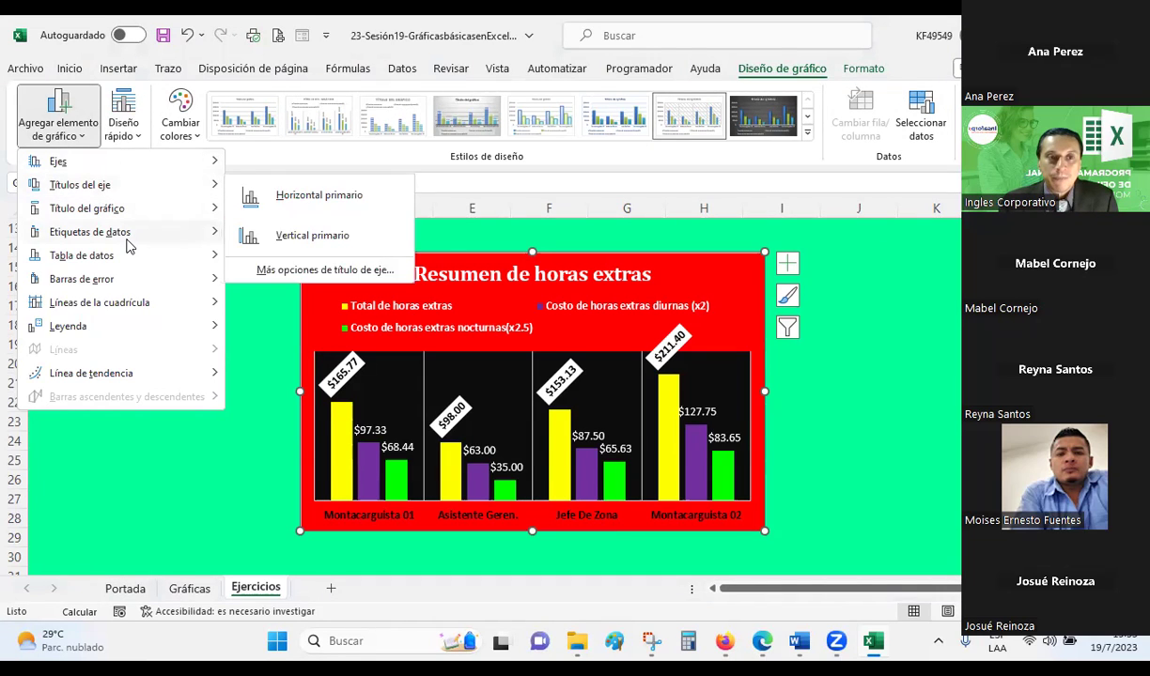
- Remove the value labels, then re-add them centred inside the bars
{"action": "mouse_move", "coordinate": [122, 234]}
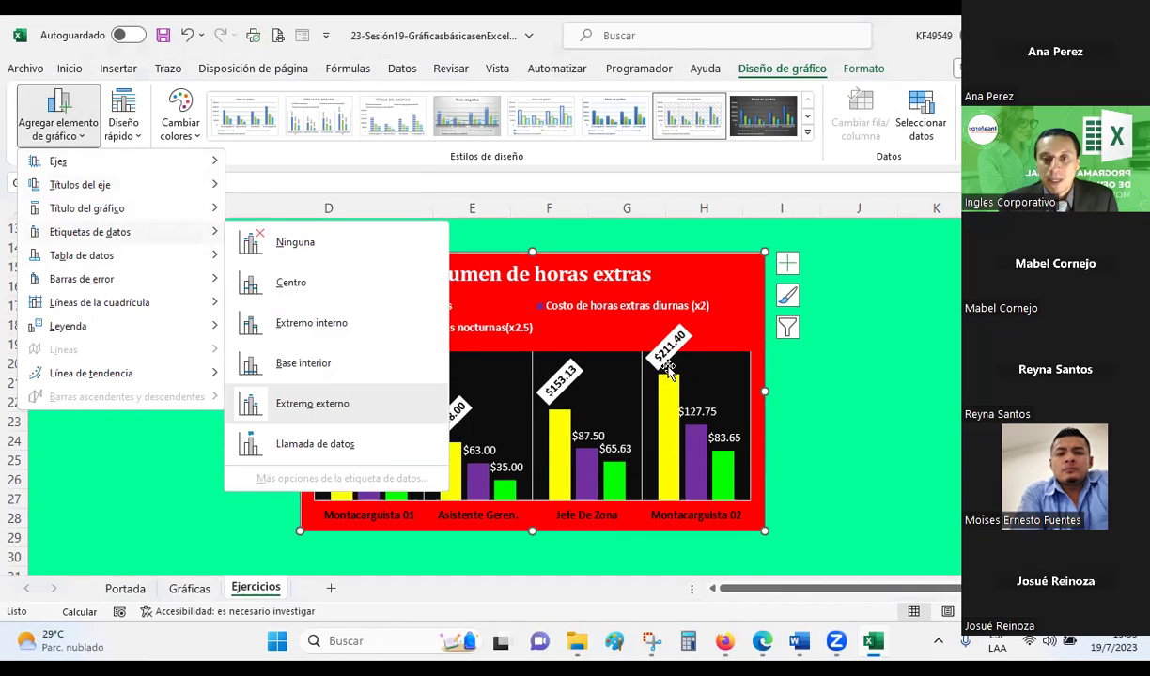
{"action": "left_click", "coordinate": [255, 243]}
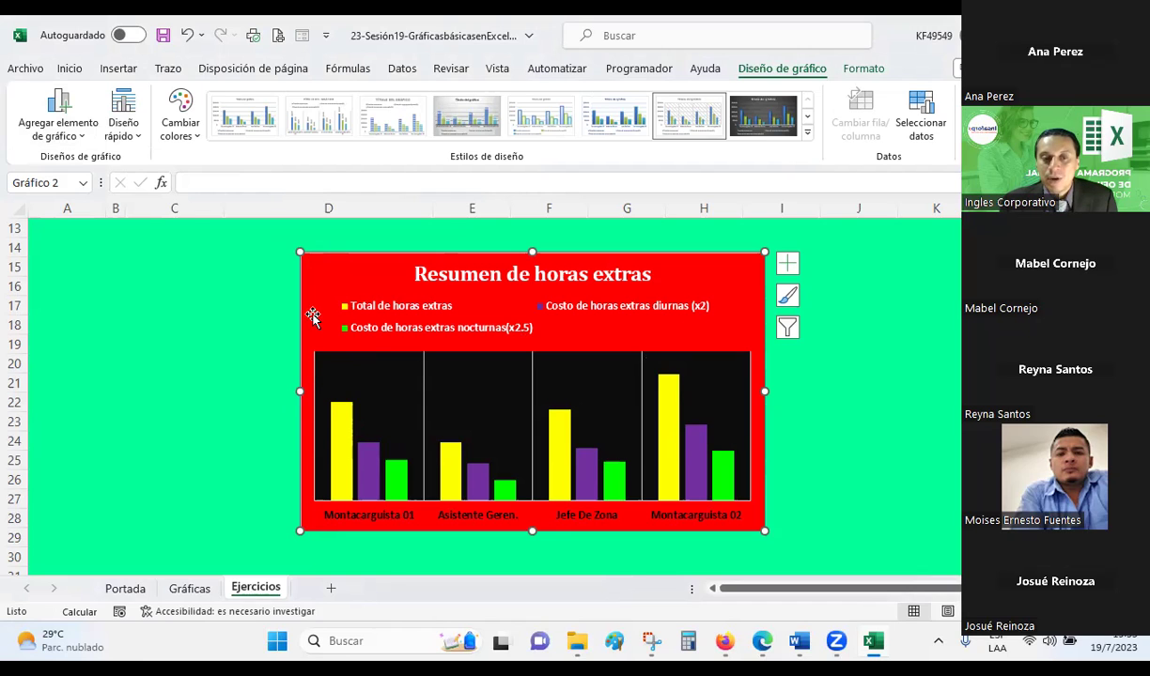
{"action": "left_click", "coordinate": [71, 145]}
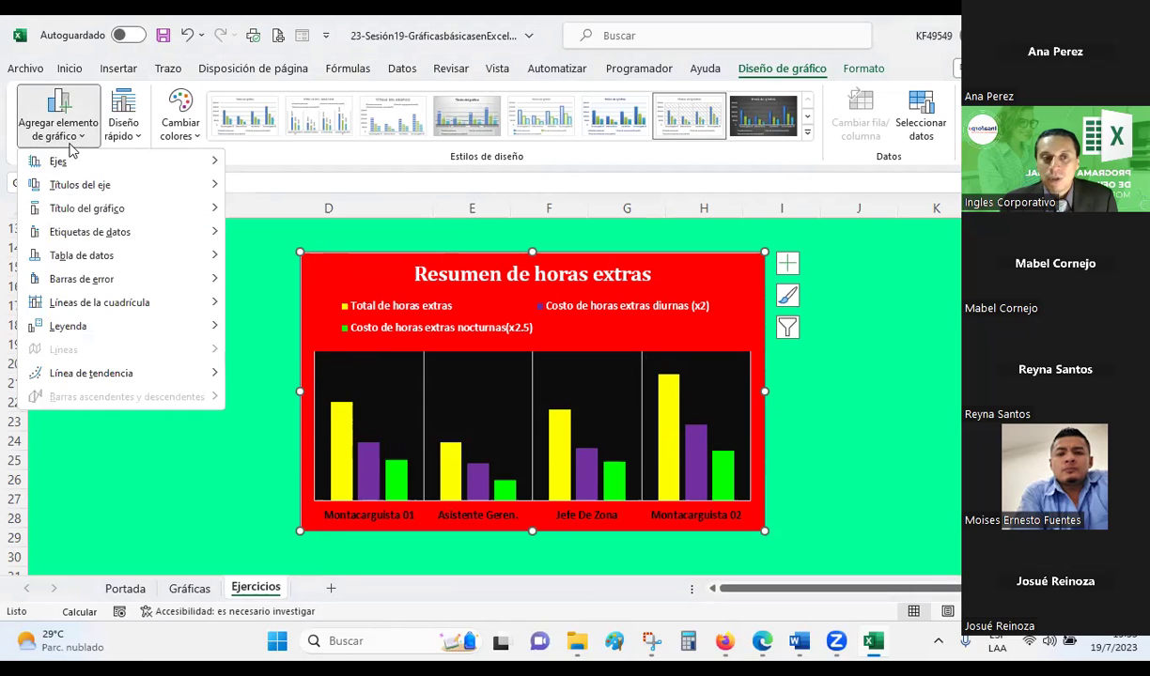
{"action": "mouse_move", "coordinate": [75, 206]}
{"action": "mouse_move", "coordinate": [71, 234]}
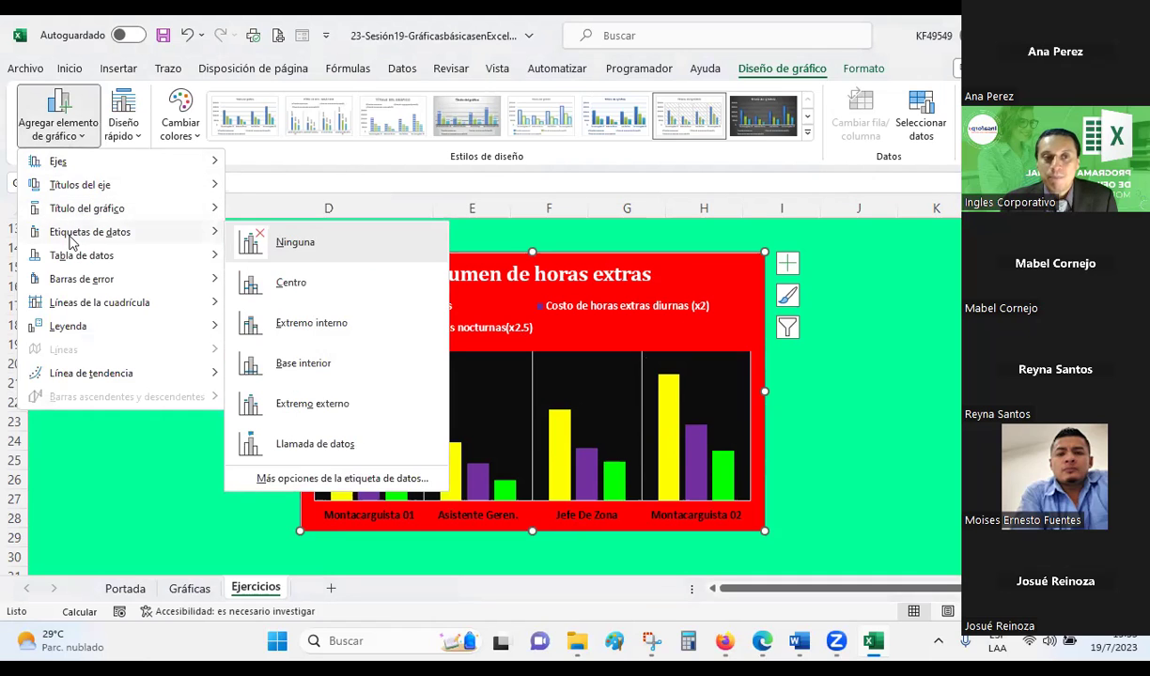
{"action": "left_click", "coordinate": [260, 279]}
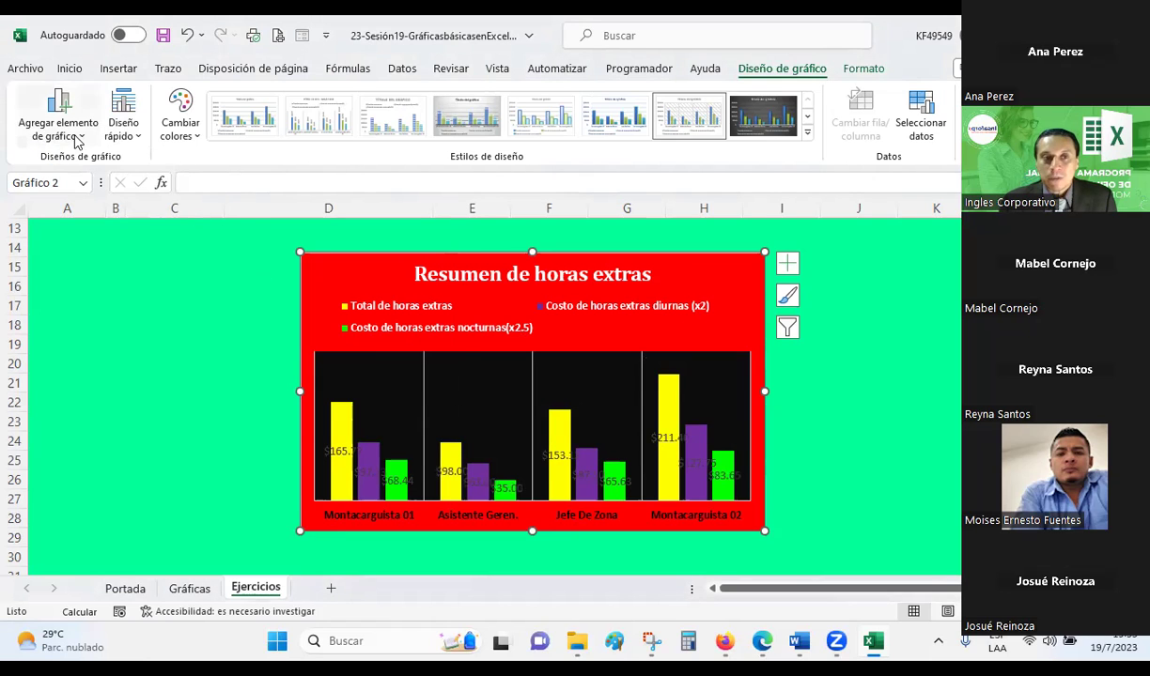
- Move the data labels to Extremo externo, just above the bars
{"action": "left_click", "coordinate": [59, 127]}
{"action": "mouse_move", "coordinate": [146, 231]}
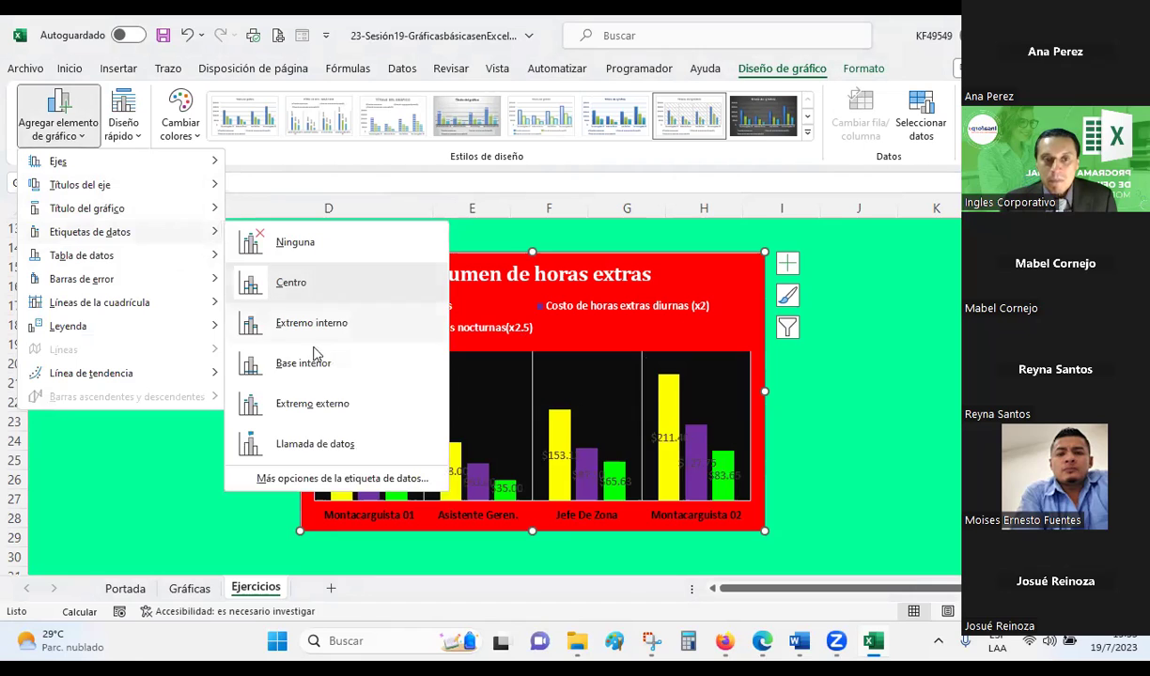
{"action": "left_click", "coordinate": [301, 411]}
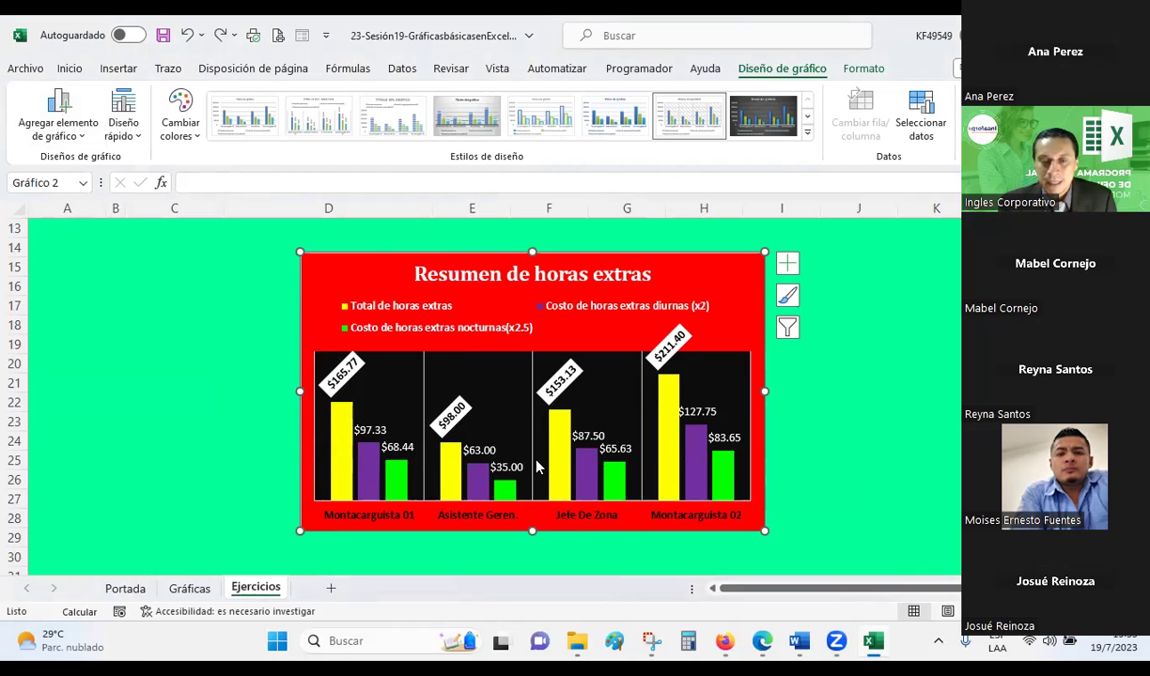
{"action": "mouse_move", "coordinate": [576, 495]}
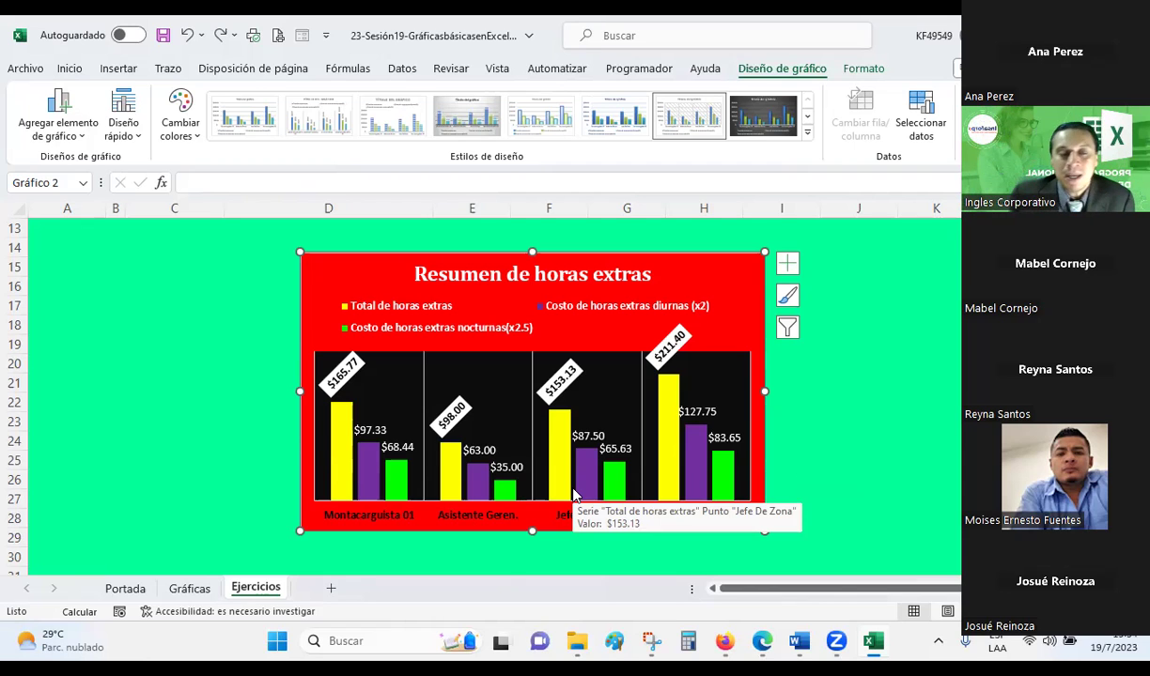
- Set Etiquetas de datos to Ninguna so no bar shows a value
{"action": "left_click", "coordinate": [84, 137]}
{"action": "mouse_move", "coordinate": [92, 232]}
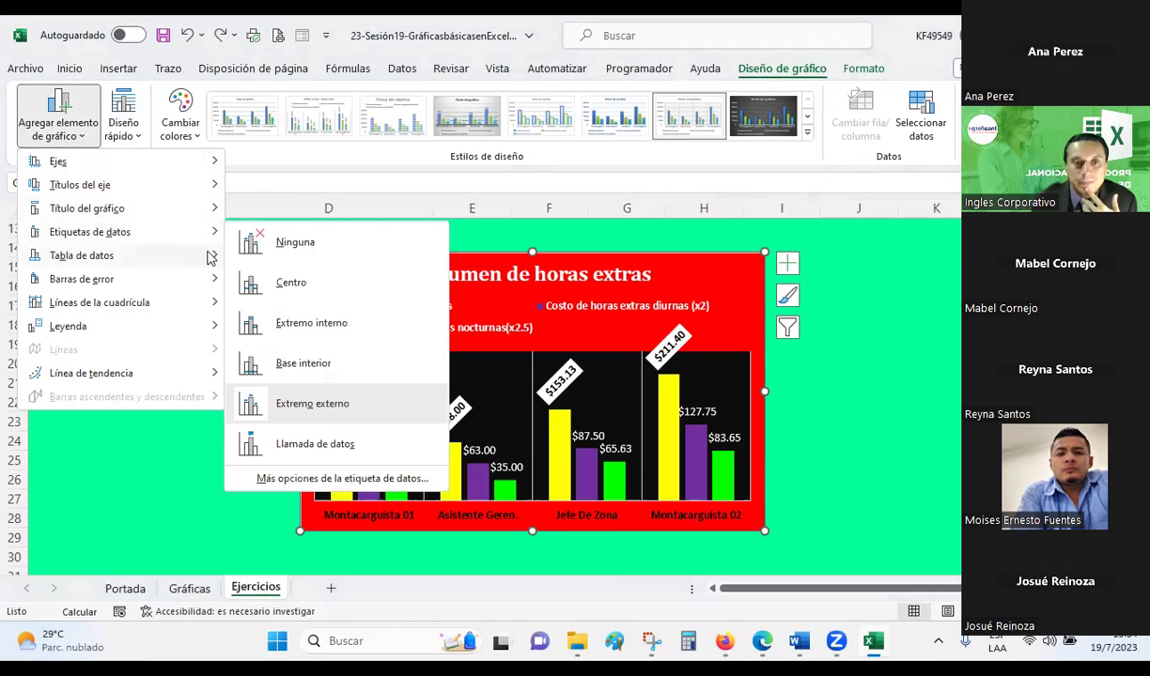
{"action": "left_click", "coordinate": [278, 249]}
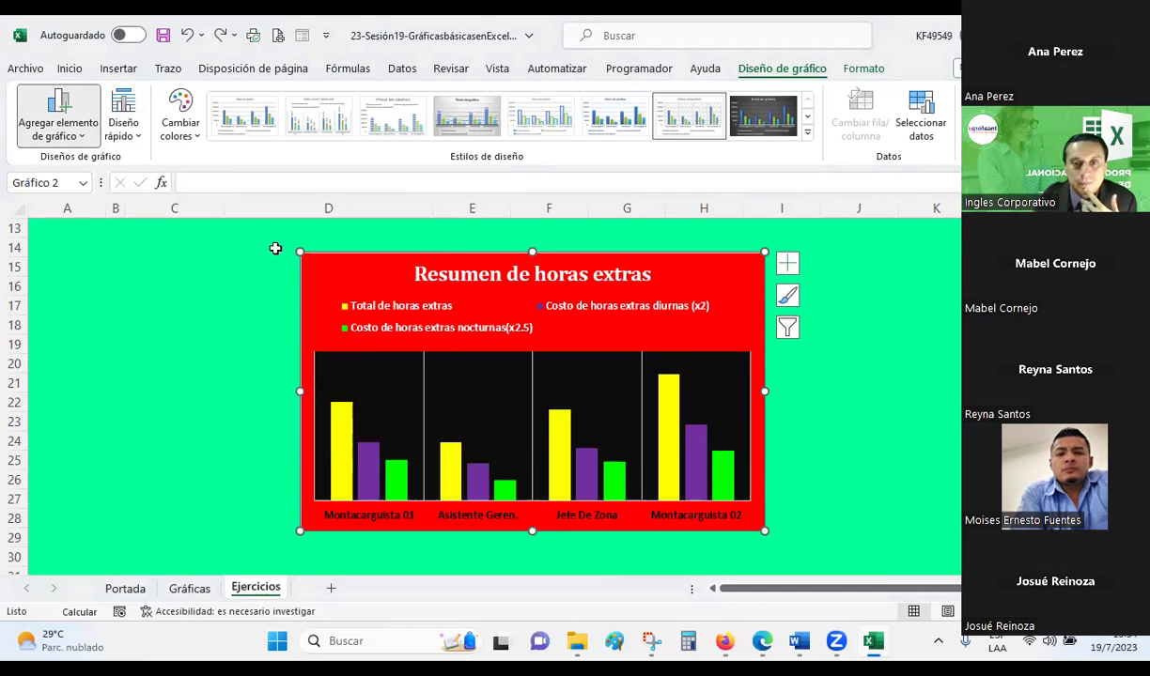
{"action": "left_click", "coordinate": [890, 438]}
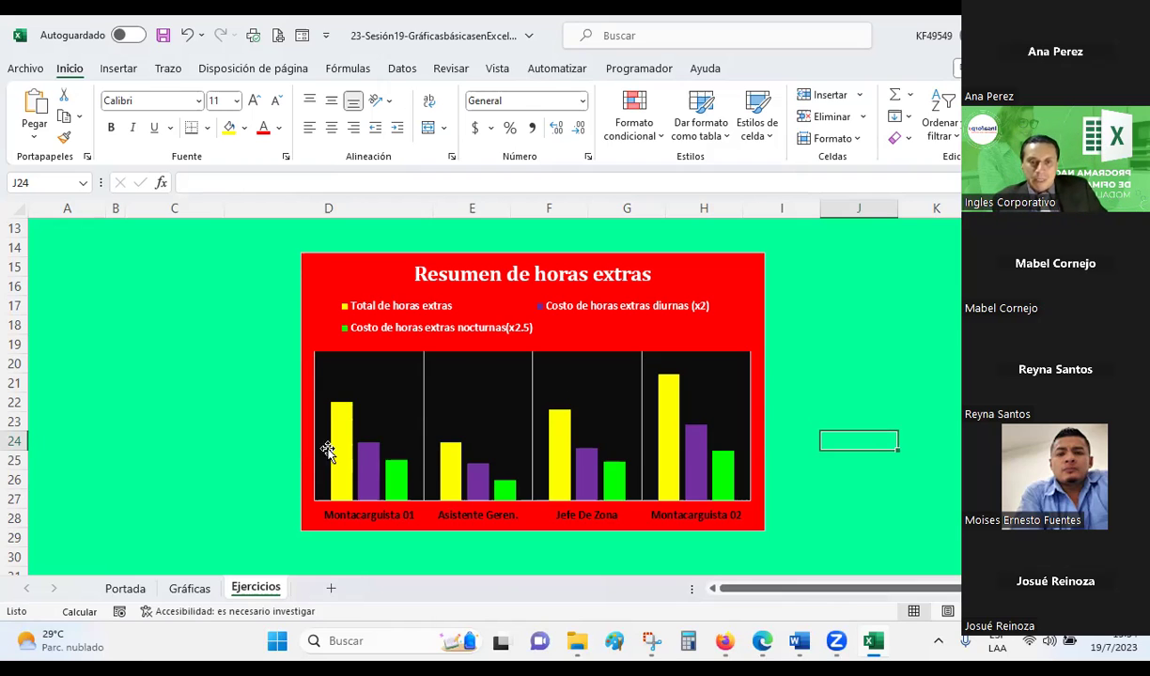
{"action": "left_click", "coordinate": [377, 429]}
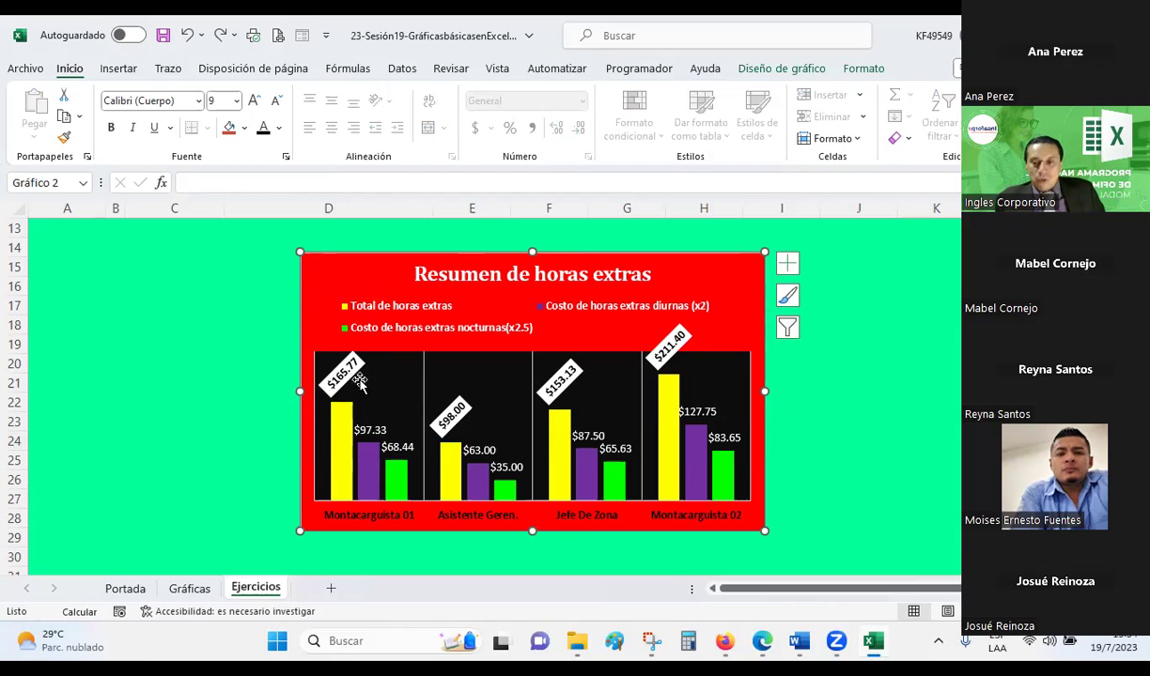
{"action": "left_click", "coordinate": [906, 424]}
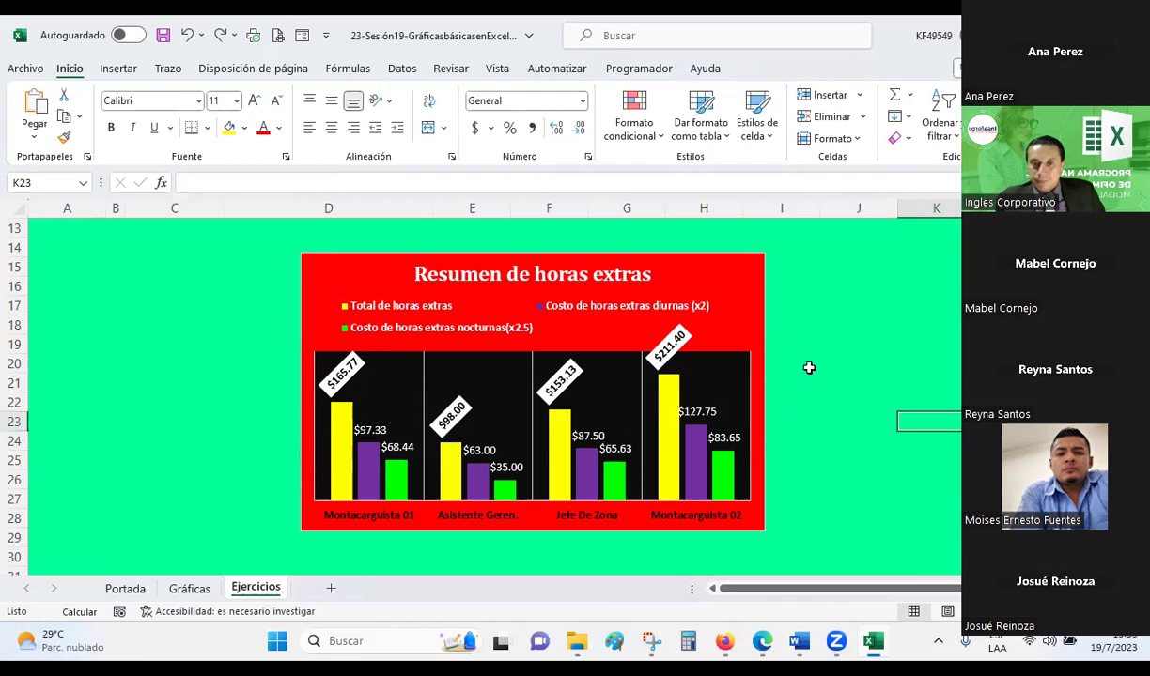
{"action": "left_click", "coordinate": [699, 282]}
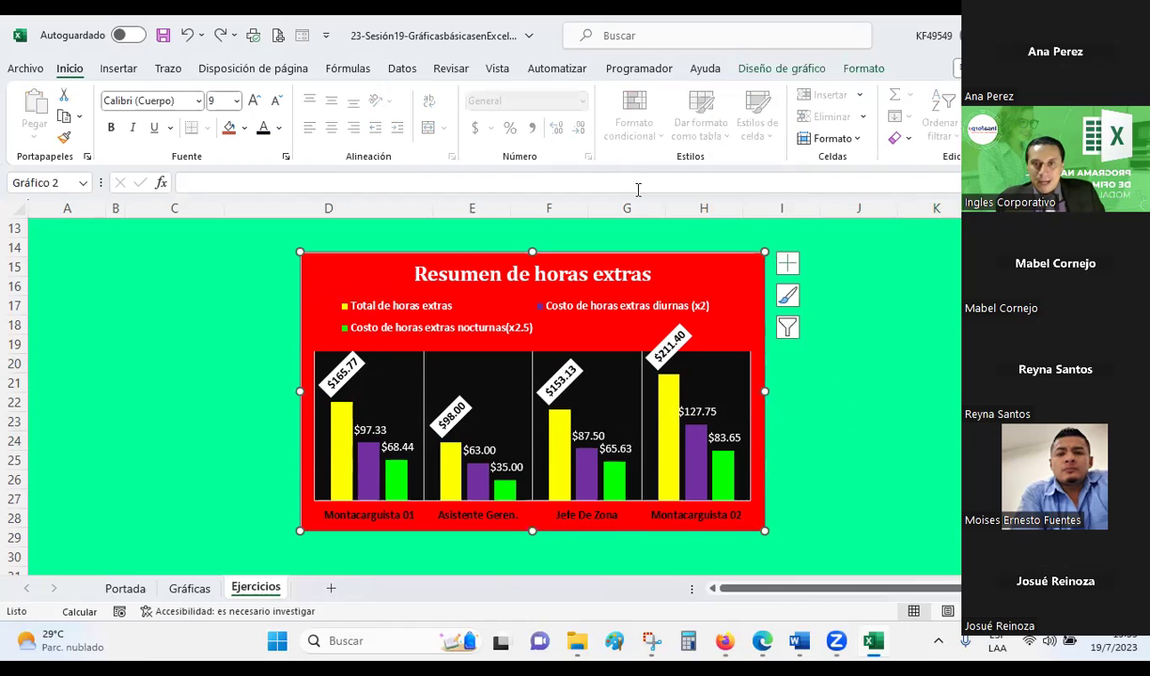
{"action": "left_click", "coordinate": [751, 68]}
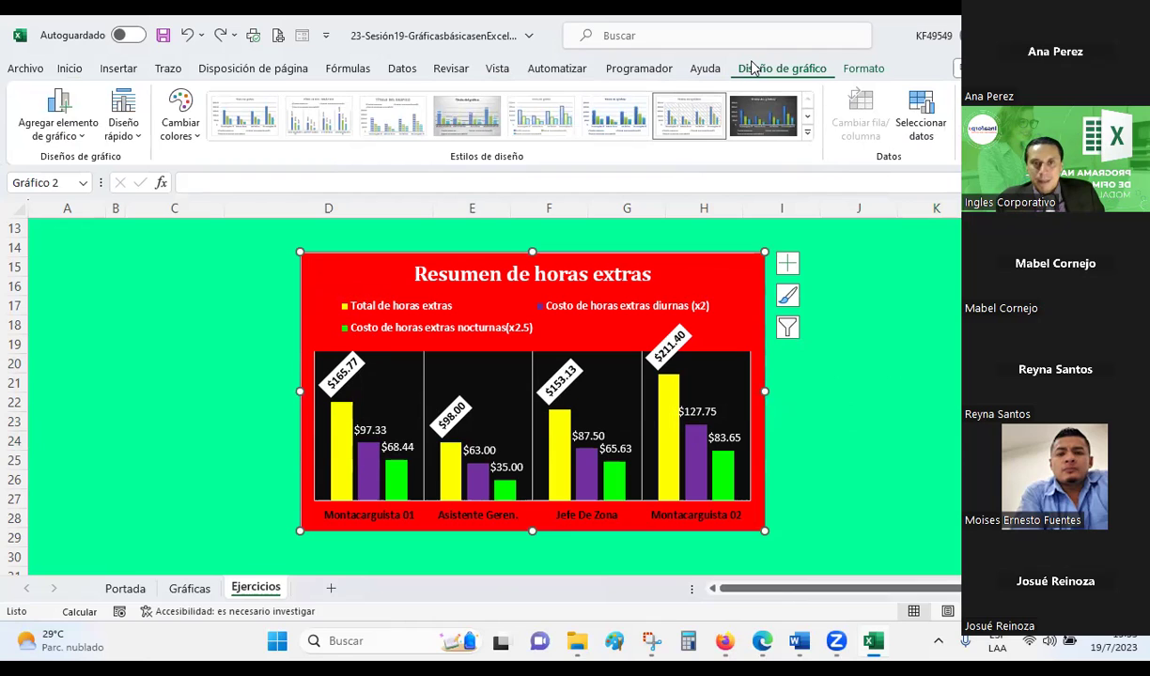
{"action": "left_click", "coordinate": [907, 363]}
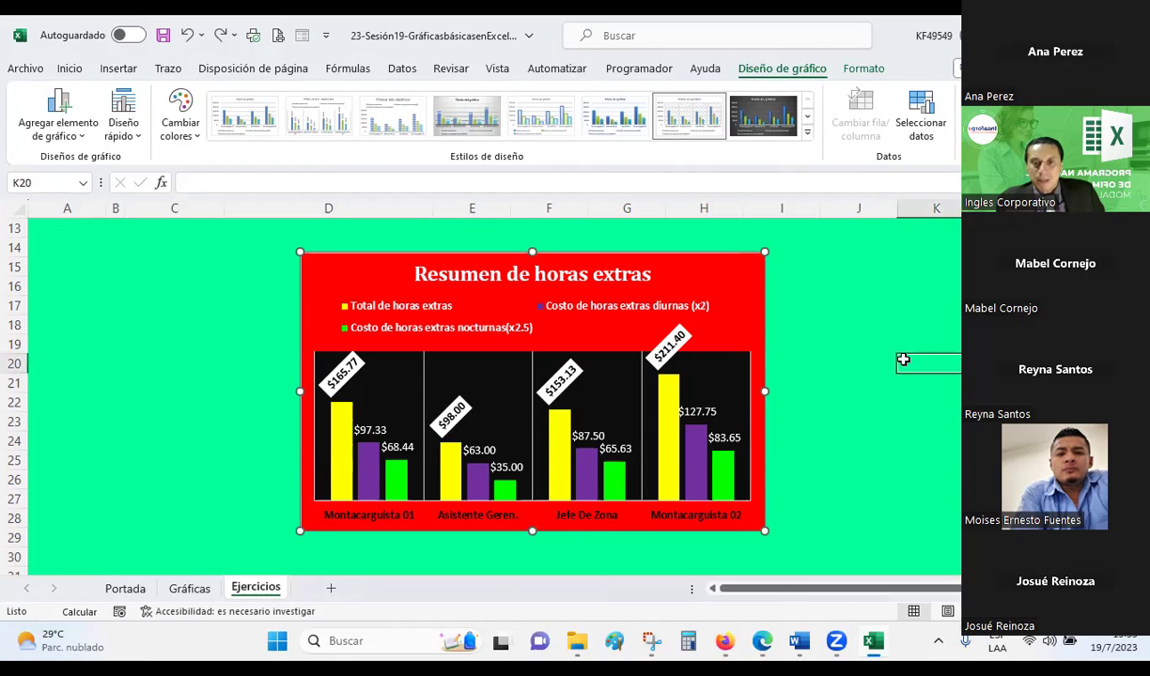
- Open Format Data Series for the Total de horas extras bars on the Fill & Line settings
{"action": "left_click", "coordinate": [671, 396]}
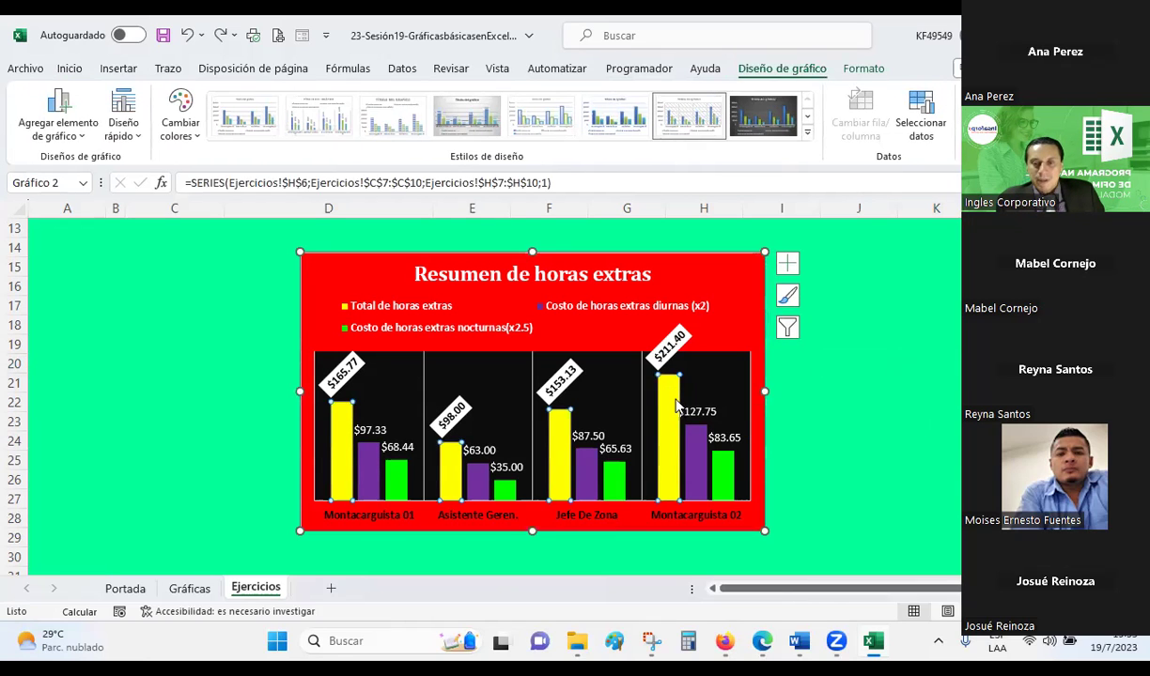
{"action": "right_click", "coordinate": [677, 404]}
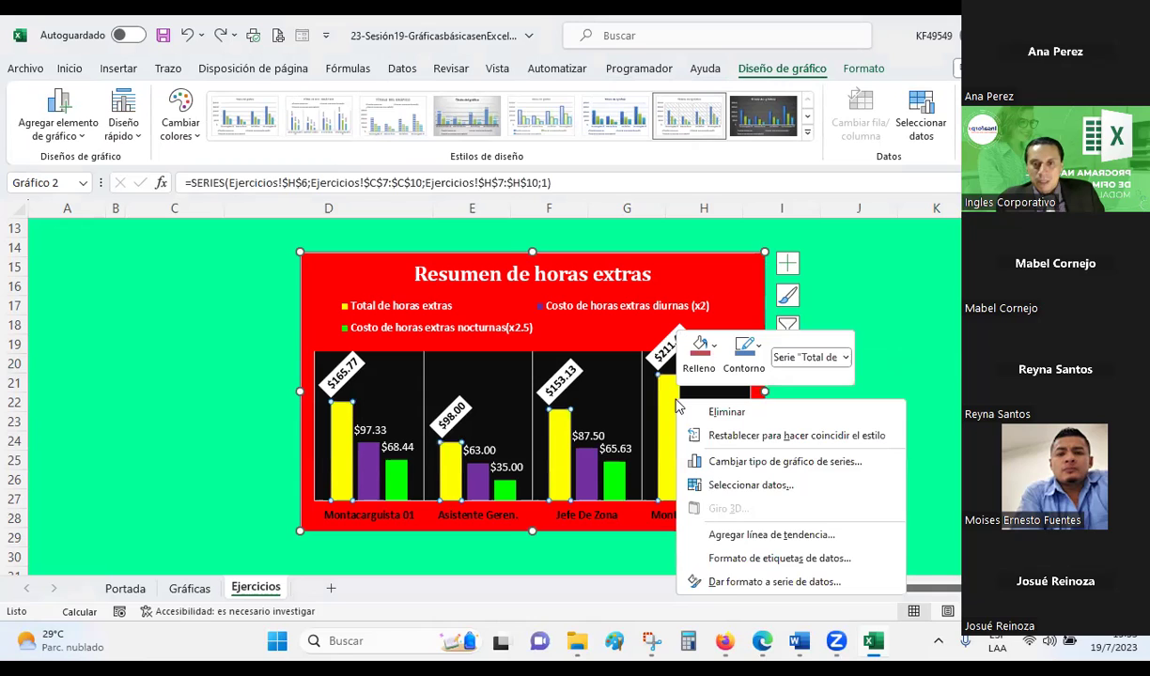
{"action": "left_click", "coordinate": [738, 582]}
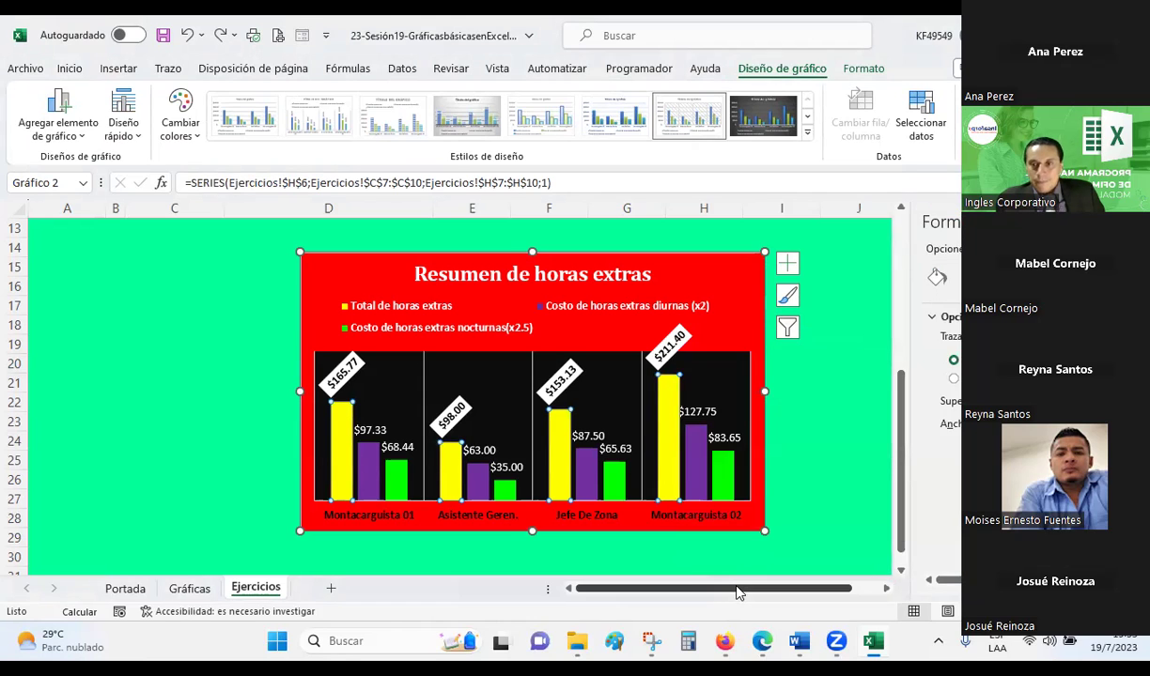
{"action": "left_click", "coordinate": [965, 277]}
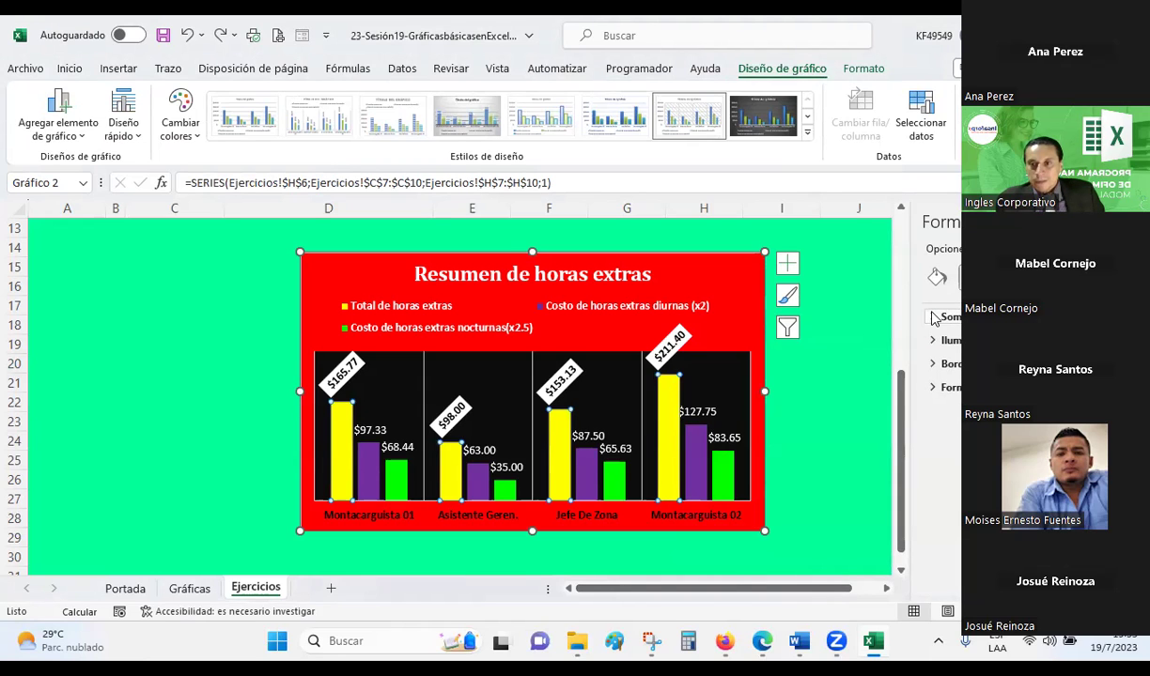
{"action": "left_click", "coordinate": [936, 277]}
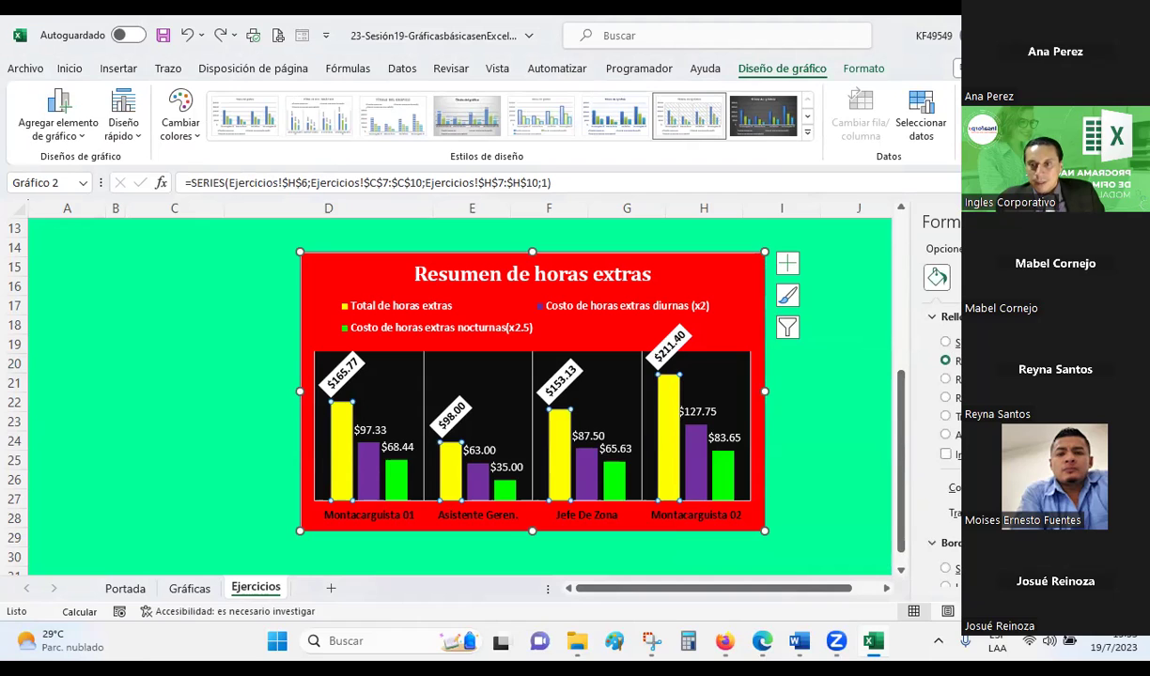
- Try the Picture or texture fill and Automatic fill options for the bars
{"action": "scroll", "coordinate": [935, 423], "scroll_direction": "down", "scroll_amount": 1}
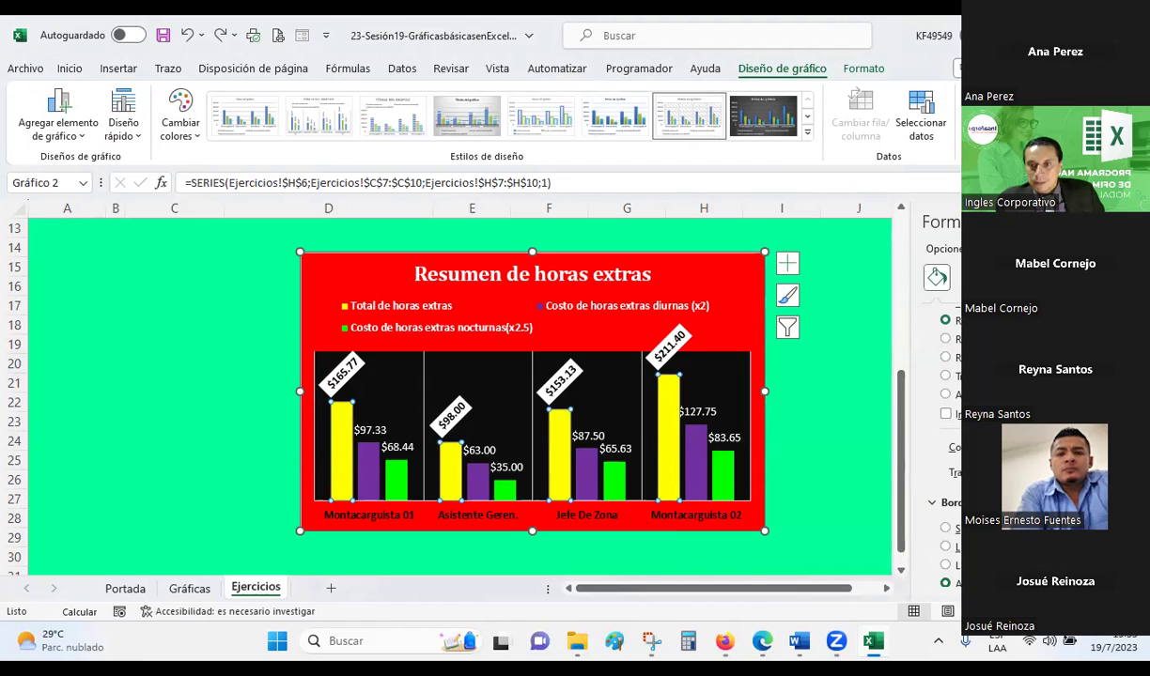
{"action": "left_click", "coordinate": [945, 375]}
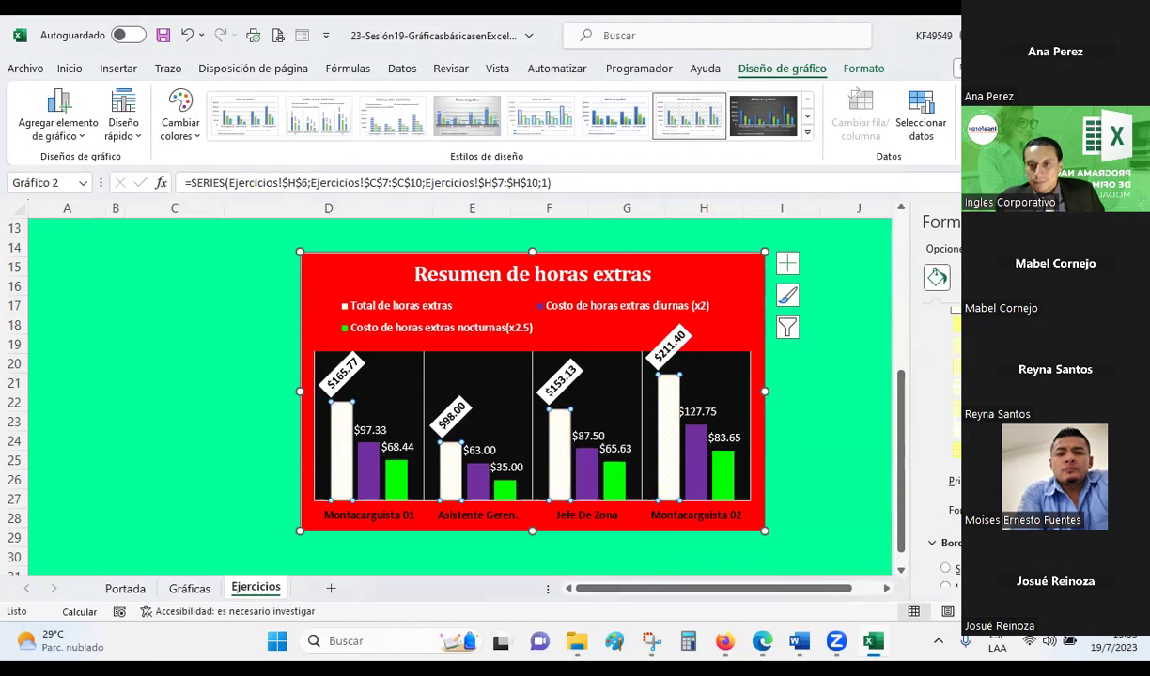
{"action": "left_click", "coordinate": [944, 353]}
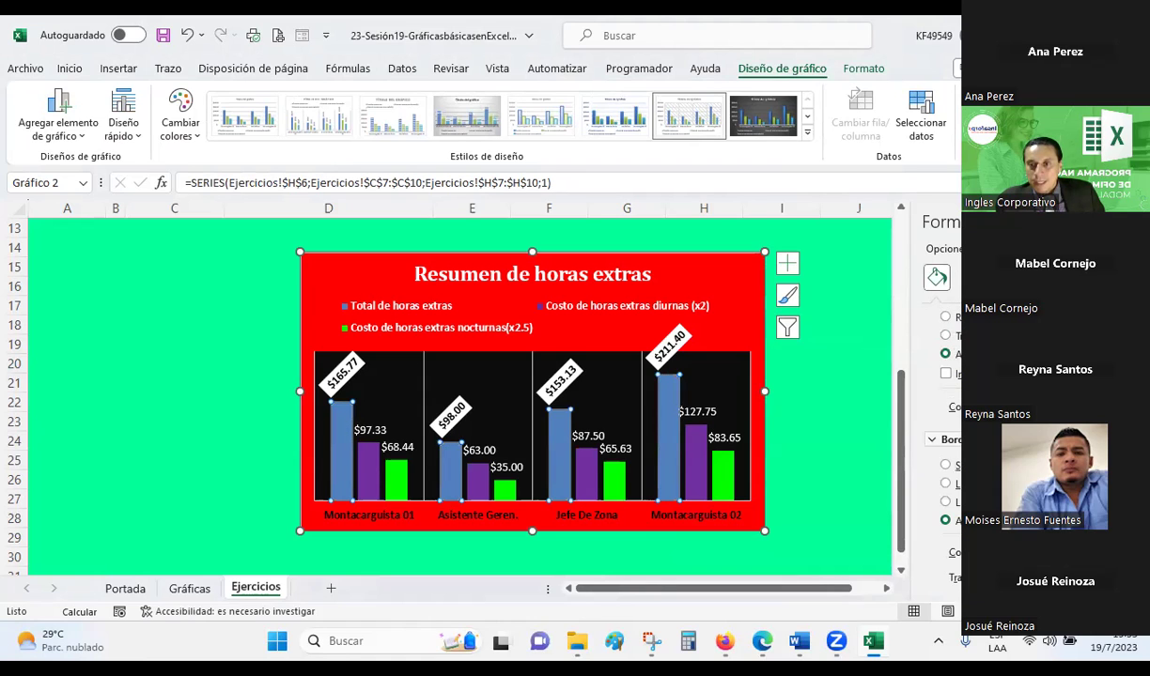
{"action": "scroll", "coordinate": [939, 423], "scroll_direction": "down", "scroll_amount": 1}
{"action": "scroll", "coordinate": [939, 423], "scroll_direction": "down", "scroll_amount": 1}
{"action": "scroll", "coordinate": [939, 423], "scroll_direction": "down", "scroll_amount": 1}
{"action": "scroll", "coordinate": [940, 423], "scroll_direction": "down", "scroll_amount": 1}
{"action": "scroll", "coordinate": [939, 422], "scroll_direction": "down", "scroll_amount": 1}
{"action": "scroll", "coordinate": [940, 422], "scroll_direction": "down", "scroll_amount": 1}
{"action": "scroll", "coordinate": [939, 423], "scroll_direction": "up", "scroll_amount": 3}
{"action": "scroll", "coordinate": [939, 423], "scroll_direction": "up", "scroll_amount": 2}
{"action": "scroll", "coordinate": [939, 422], "scroll_direction": "up", "scroll_amount": 2}
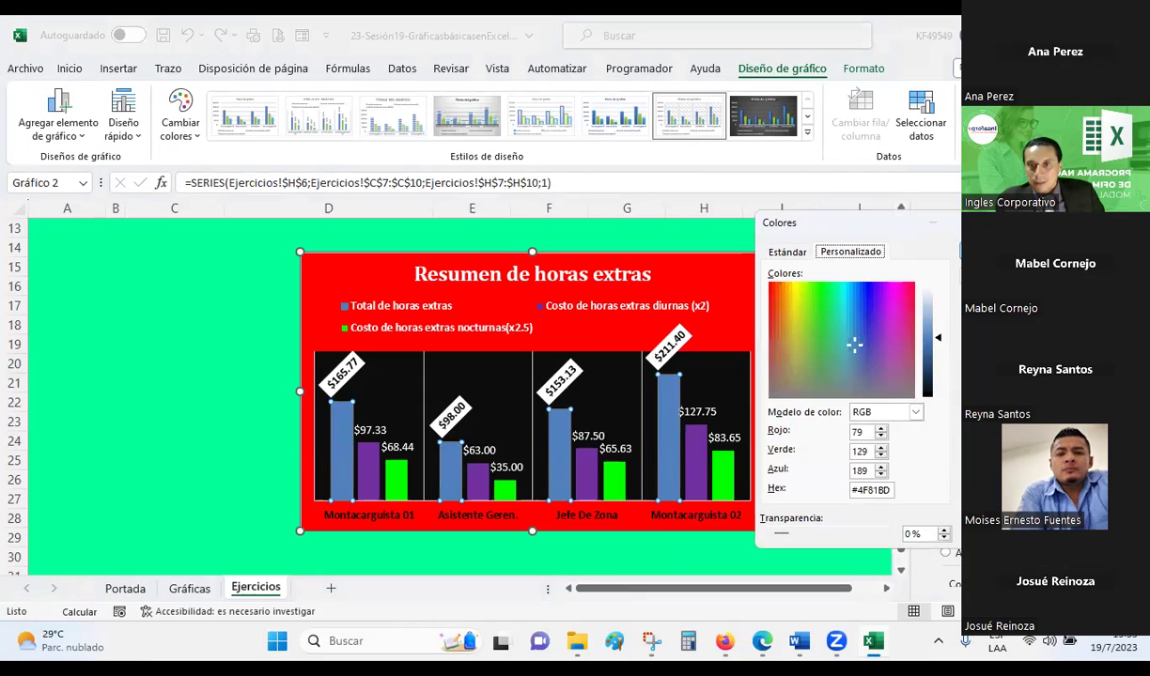
- Try a pattern fill, then settle on a beige texture fill for the bars
{"action": "left_click", "coordinate": [787, 252]}
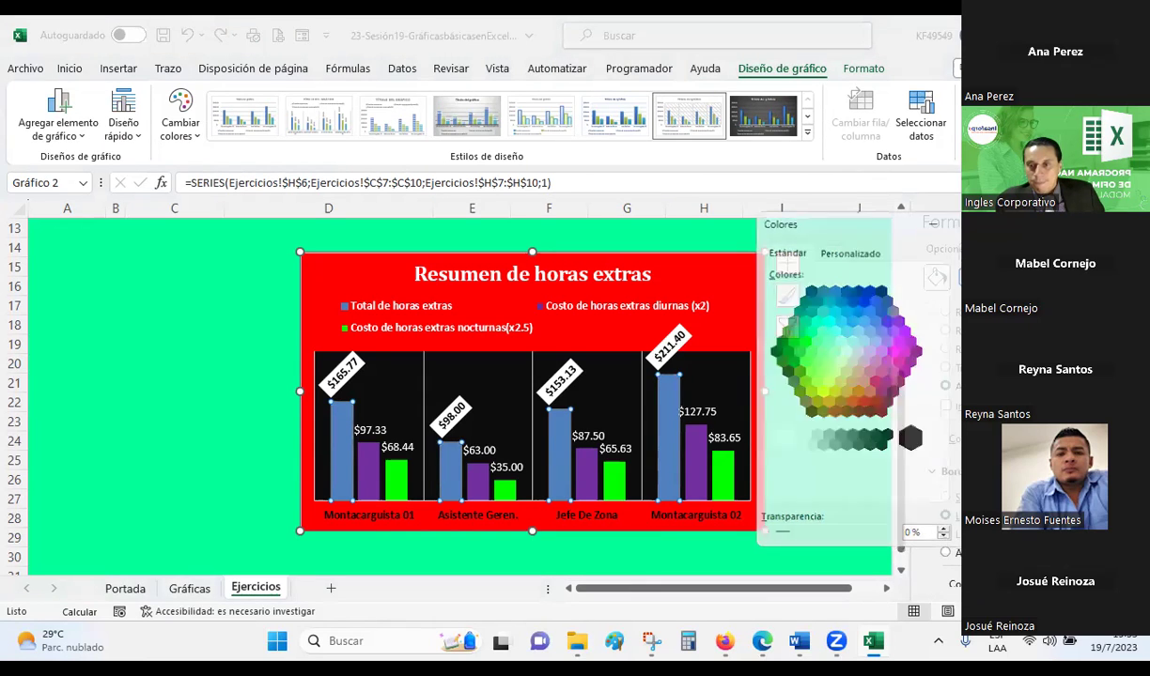
{"action": "left_click", "coordinate": [947, 368]}
{"action": "scroll", "coordinate": [939, 423], "scroll_direction": "down", "scroll_amount": 5}
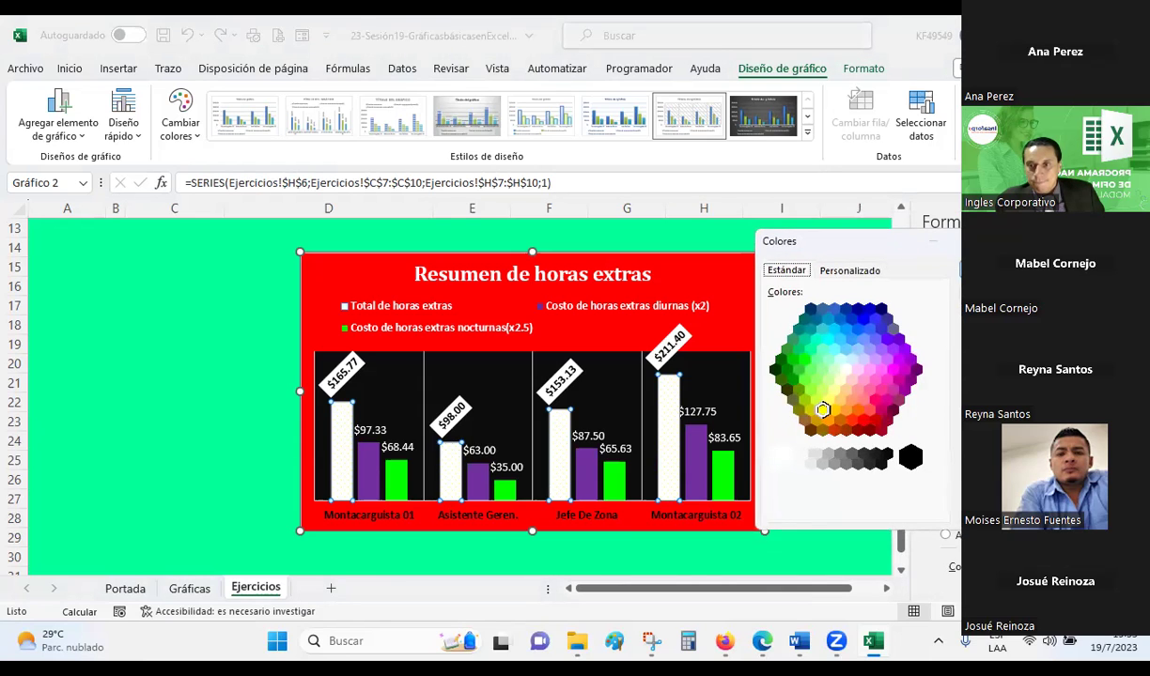
{"action": "key", "text": "Escape"}
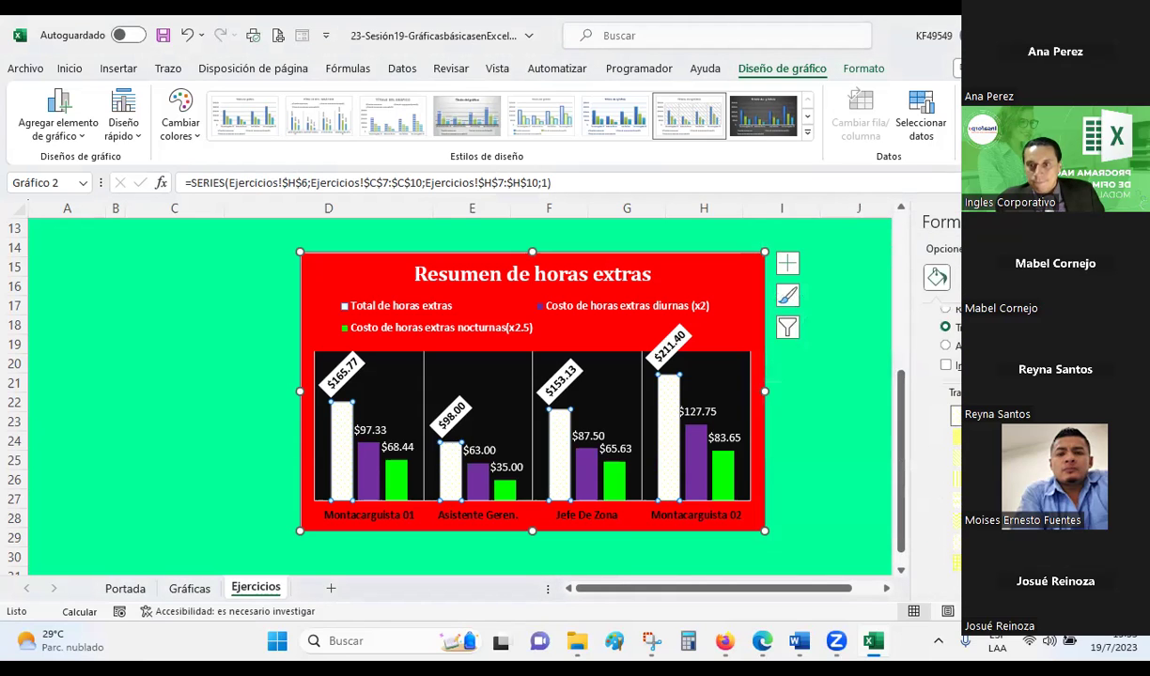
{"action": "scroll", "coordinate": [939, 375], "scroll_direction": "up", "scroll_amount": 1}
{"action": "left_click", "coordinate": [947, 348]}
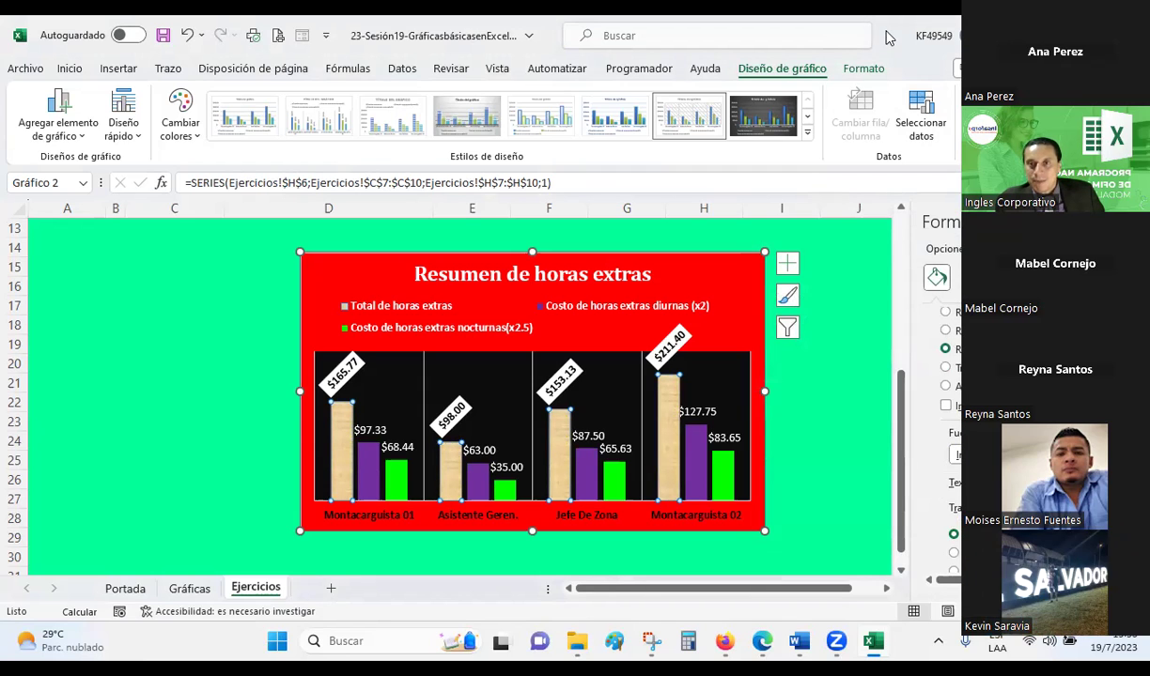
- Restore, reposition and re-maximize the Excel window
{"action": "double_click", "coordinate": [854, 28]}
{"action": "left_click", "coordinate": [887, 33]}
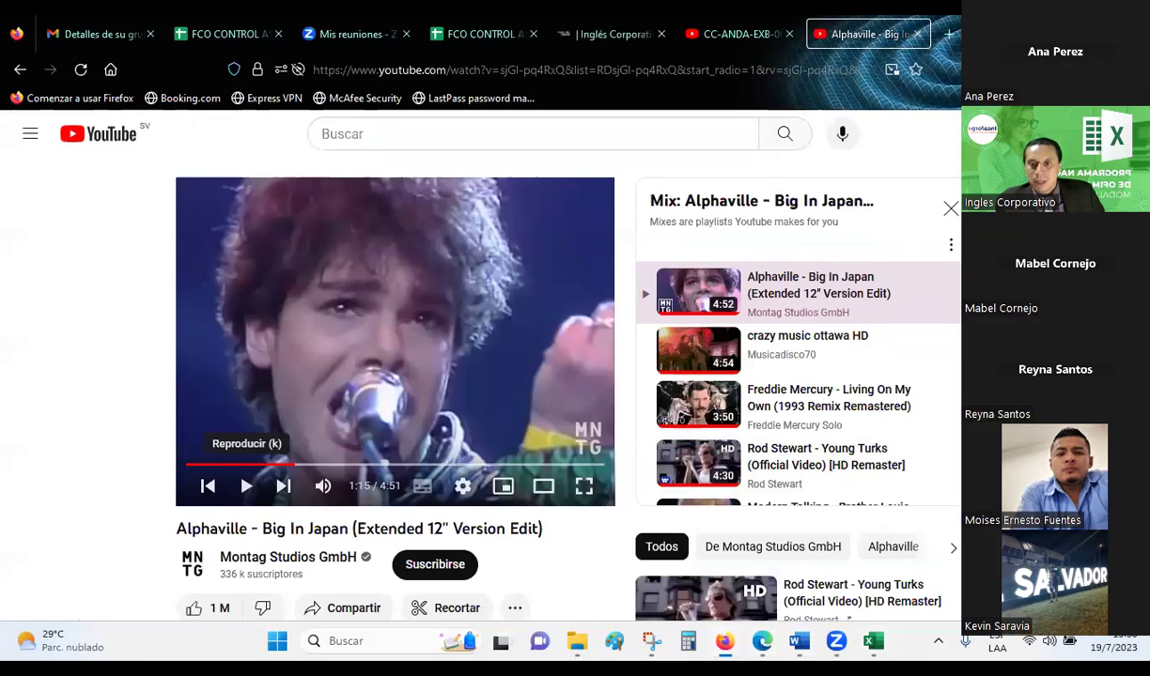
{"action": "key", "text": "alt+Tab"}
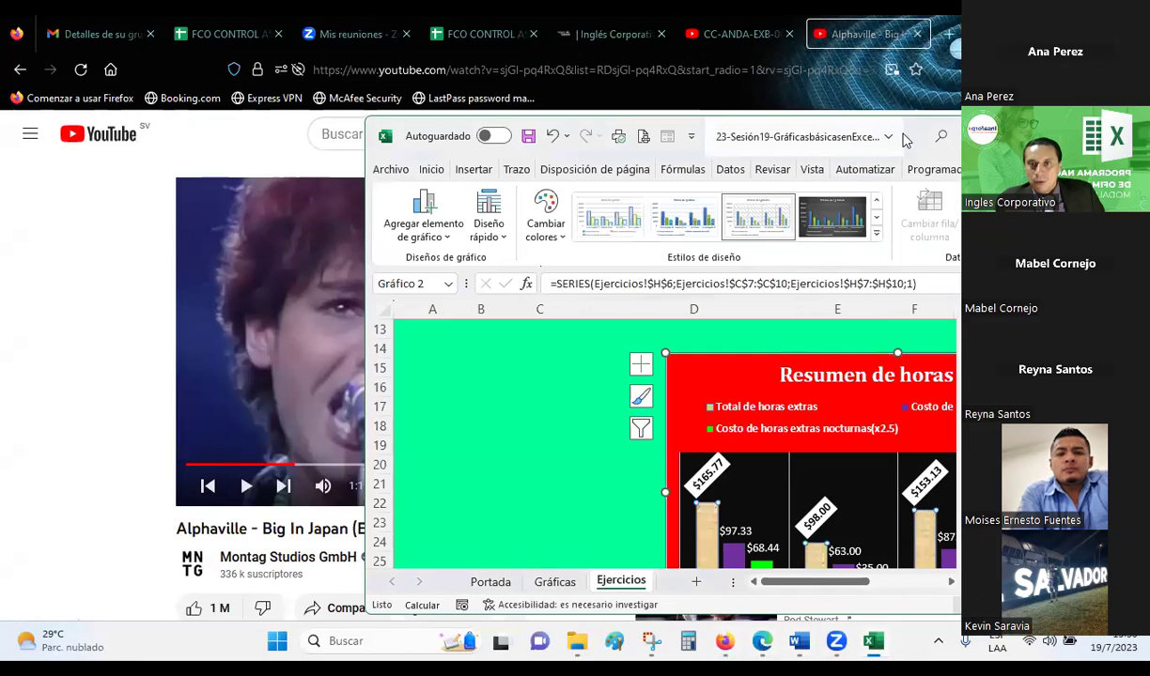
{"action": "left_click_drag", "start_coordinate": [894, 138], "coordinate": [522, 70]}
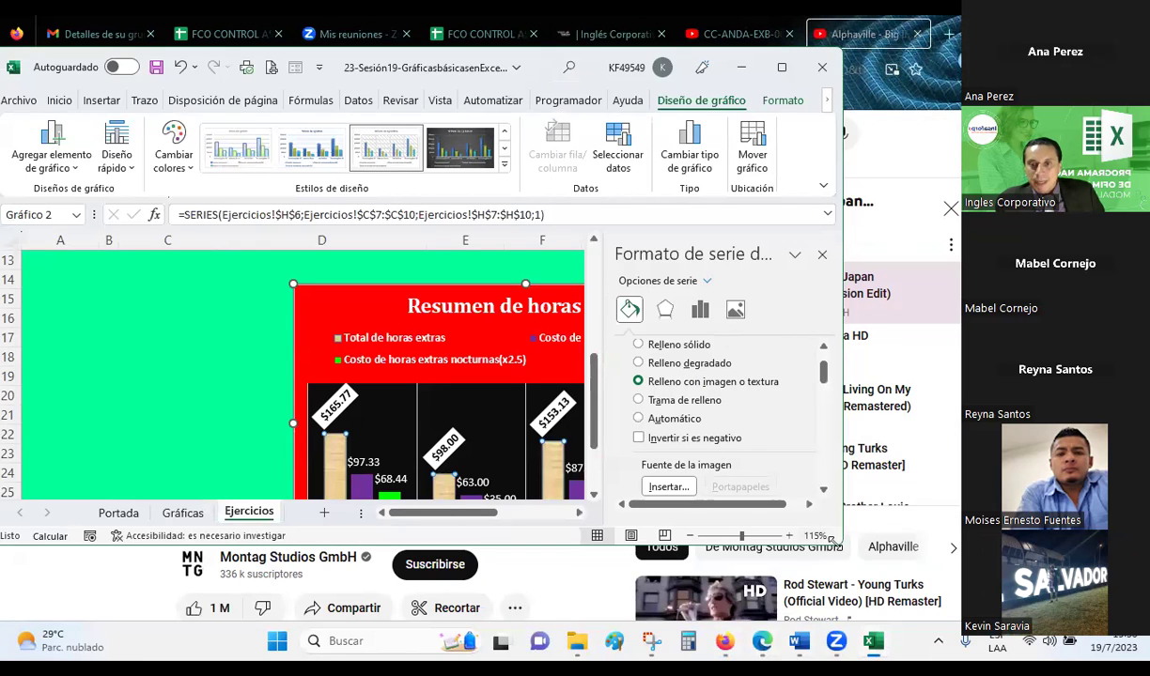
{"action": "key", "text": "super+Up"}
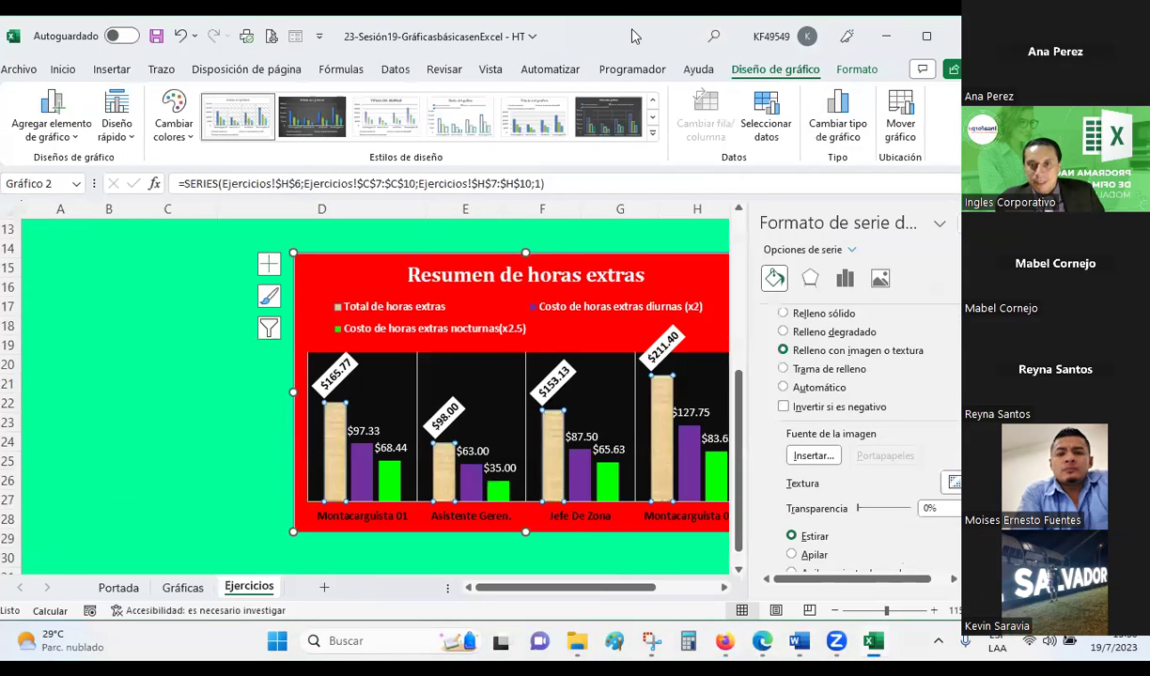
{"action": "double_click", "coordinate": [528, 23]}
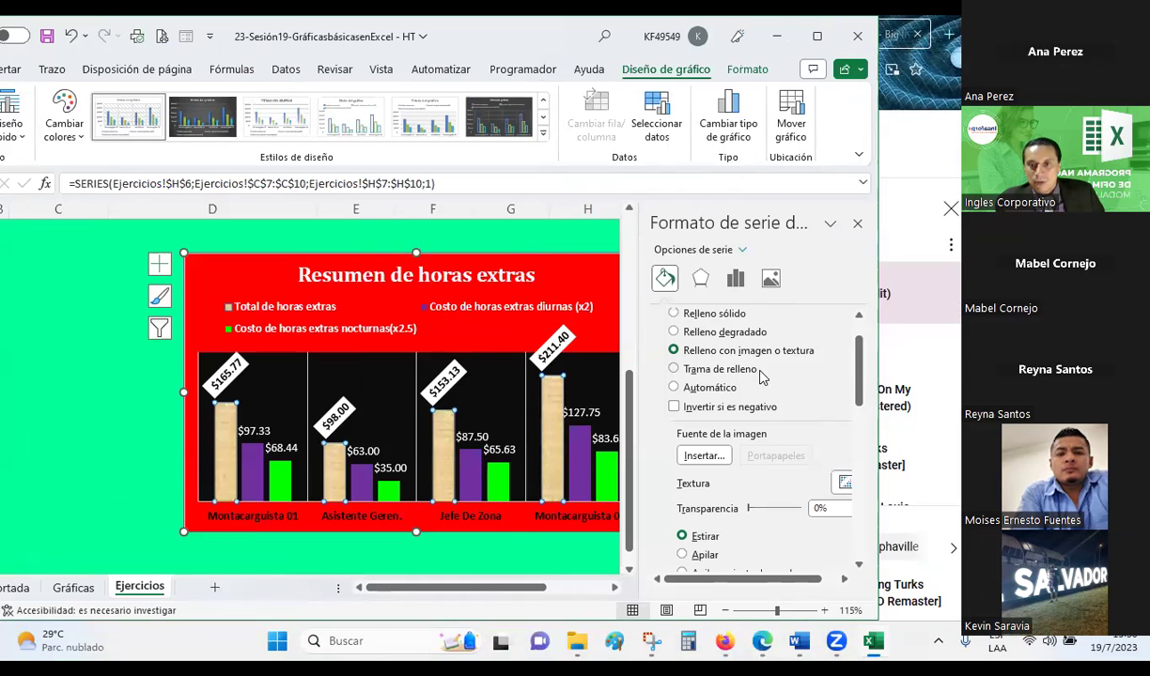
{"action": "left_click", "coordinate": [820, 35]}
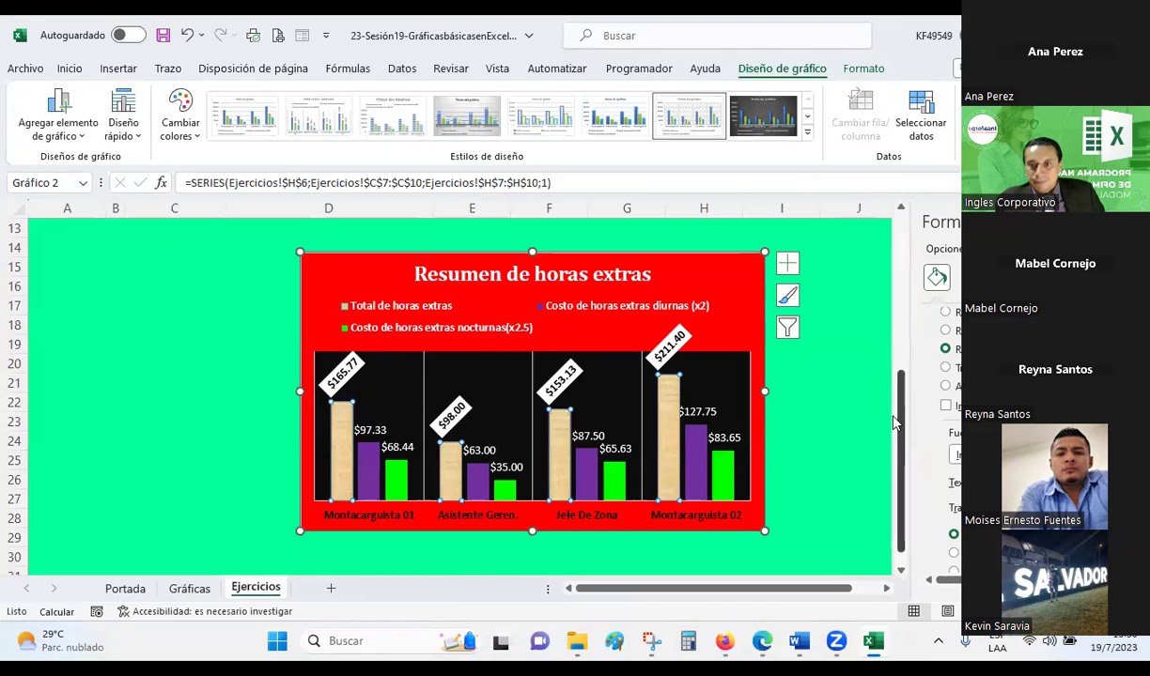
- Widen the Format pane, apply the woven canvas texture, and open the picture Insert choices
{"action": "left_click_drag", "start_coordinate": [910, 404], "coordinate": [832, 429]}
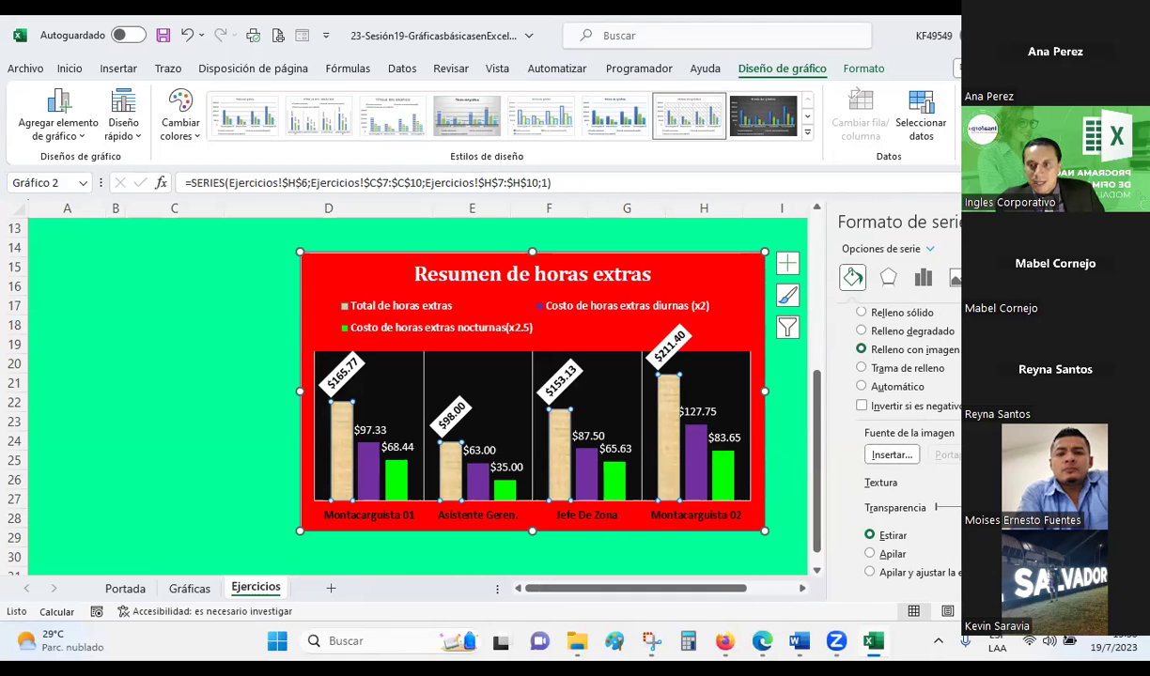
{"action": "left_click", "coordinate": [944, 482]}
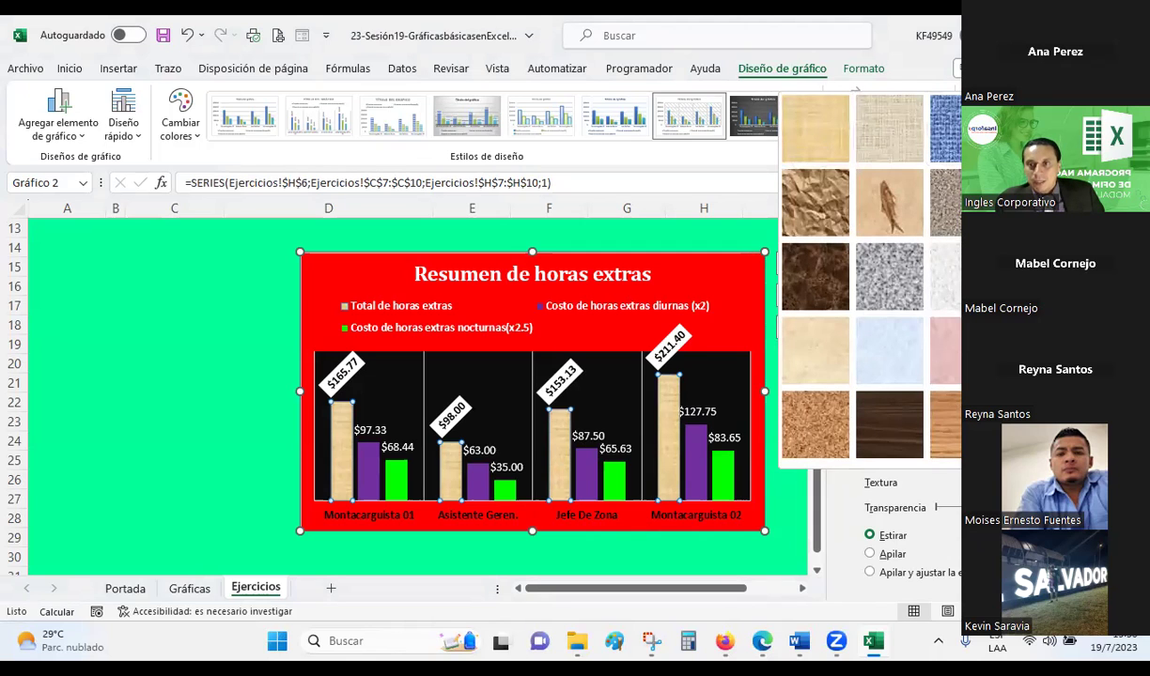
{"action": "left_click", "coordinate": [888, 127]}
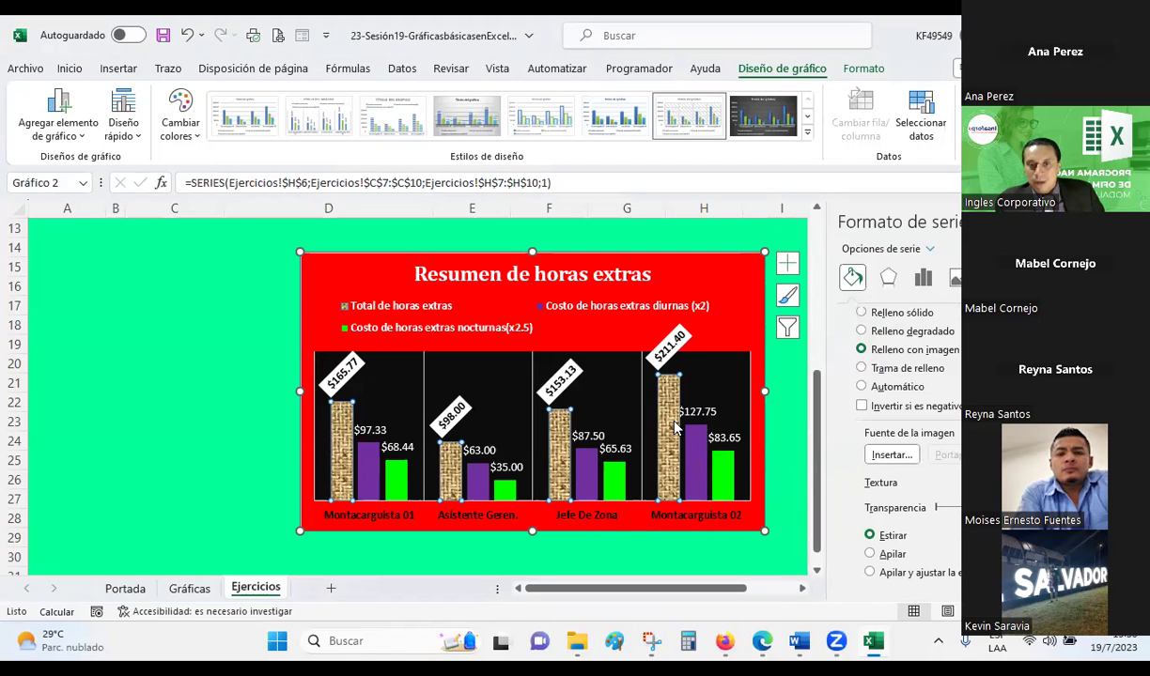
{"action": "left_click", "coordinate": [891, 455]}
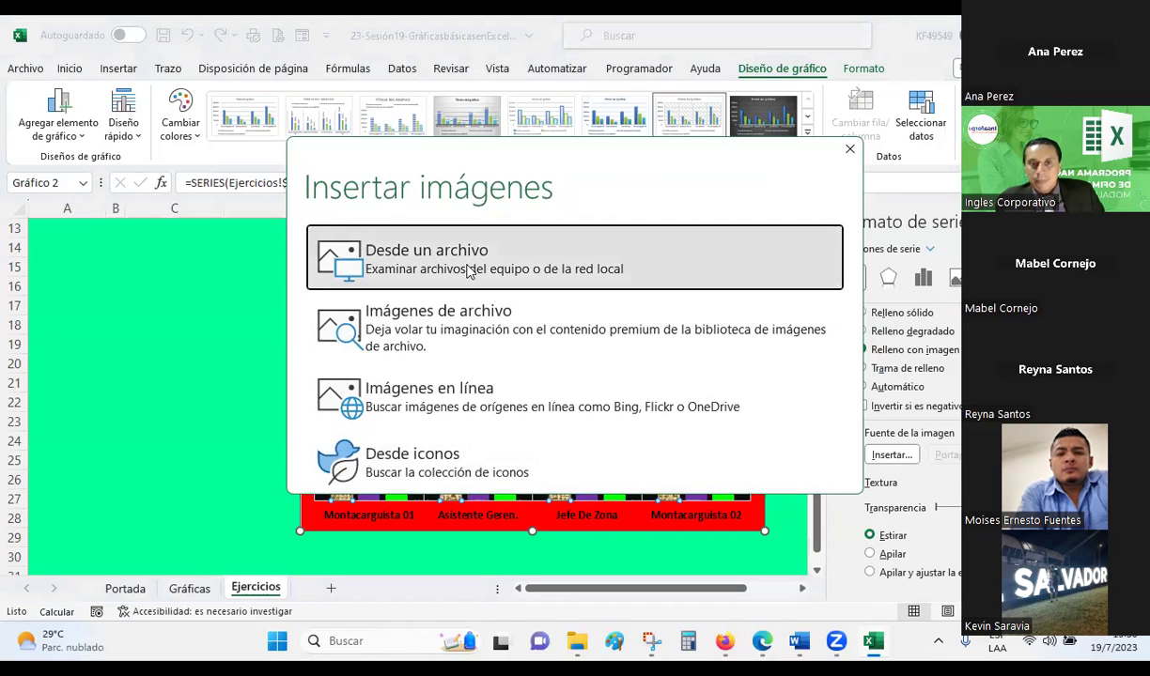
- Browse from a file to the Imágenes guardadas folder
{"action": "left_click", "coordinate": [380, 269]}
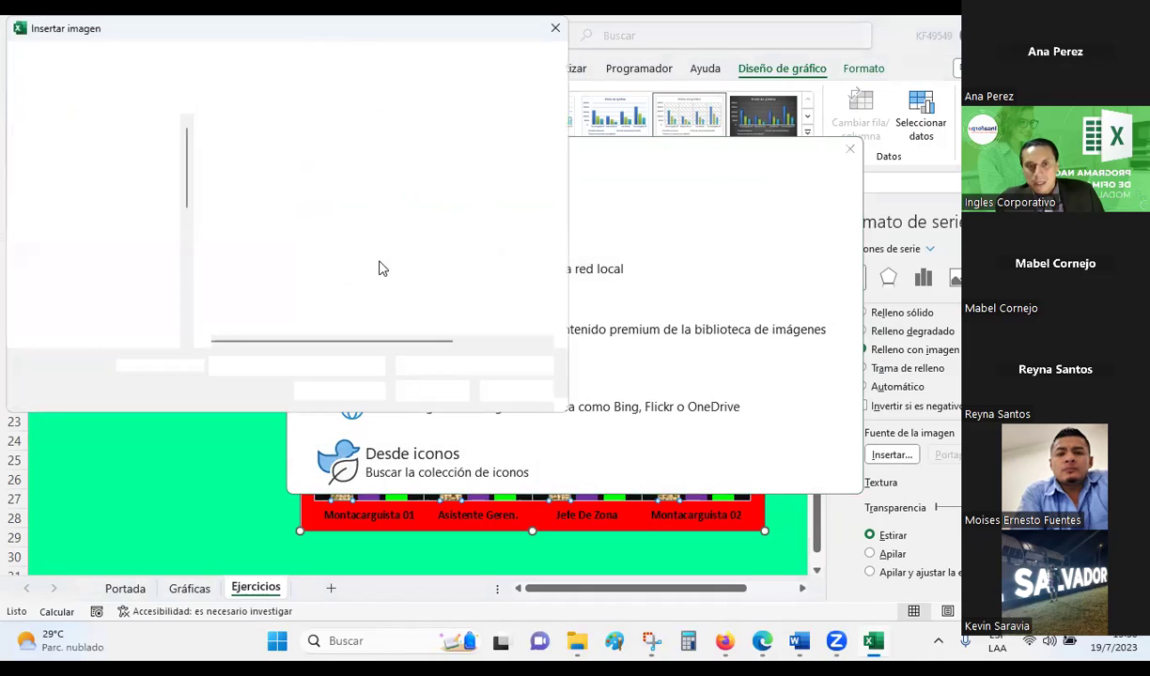
{"action": "scroll", "coordinate": [111, 183], "scroll_direction": "up", "scroll_amount": 2}
{"action": "scroll", "coordinate": [110, 183], "scroll_direction": "up", "scroll_amount": 1}
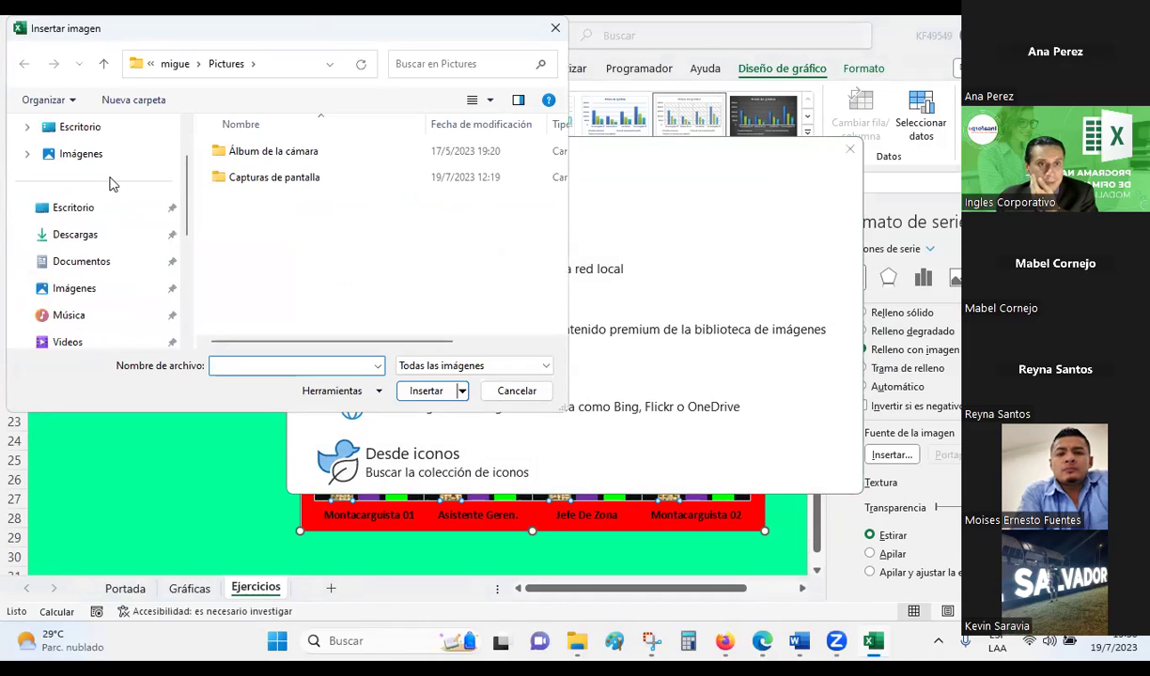
{"action": "left_click", "coordinate": [75, 291]}
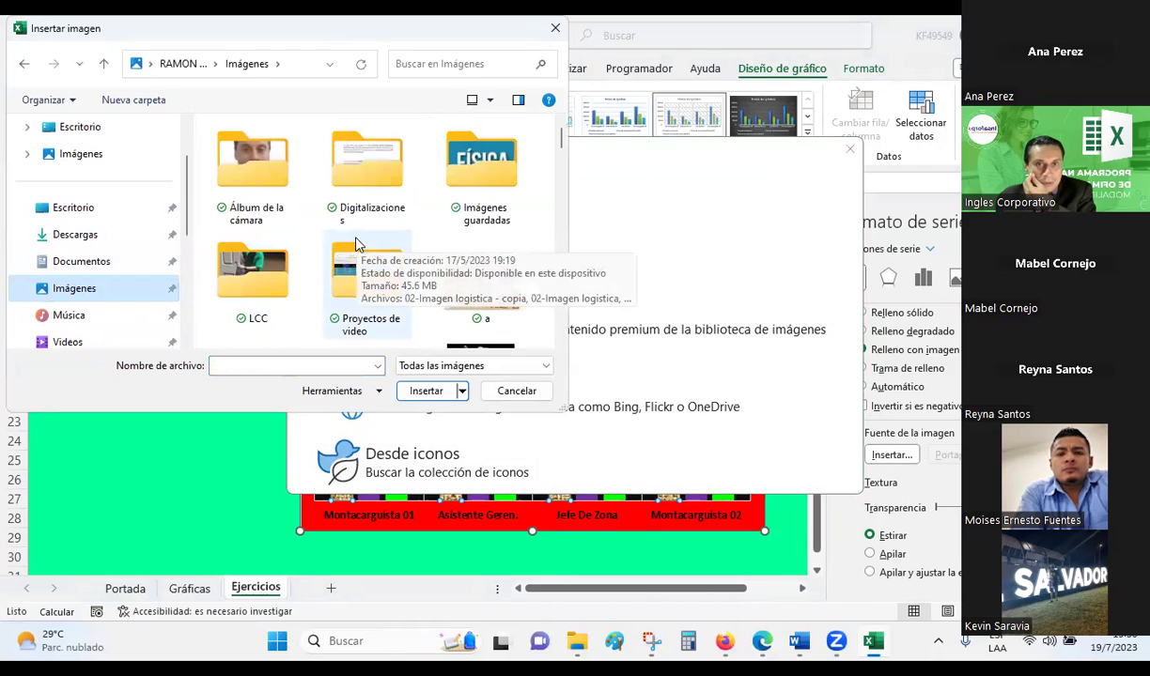
{"action": "double_click", "coordinate": [473, 157]}
- Find figuramasculina and use it as the Total de horas extras bars' picture fill
{"action": "scroll", "coordinate": [430, 213], "scroll_direction": "down", "scroll_amount": 1}
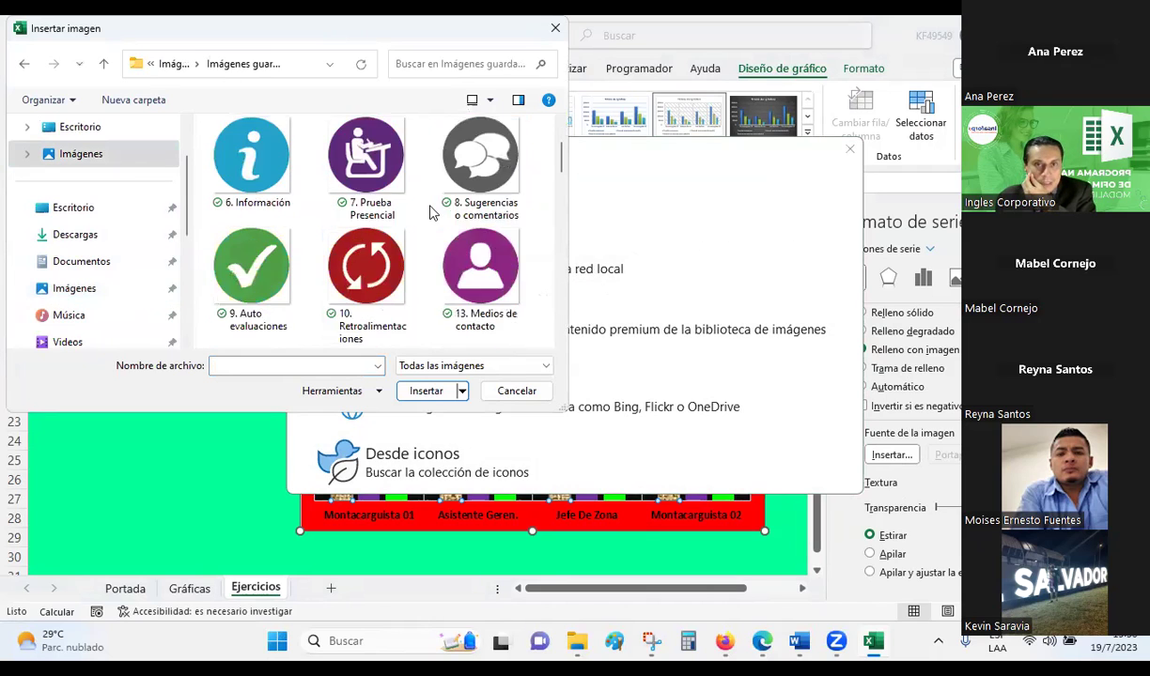
{"action": "scroll", "coordinate": [430, 213], "scroll_direction": "down", "scroll_amount": 1}
{"action": "scroll", "coordinate": [430, 213], "scroll_direction": "down", "scroll_amount": 1}
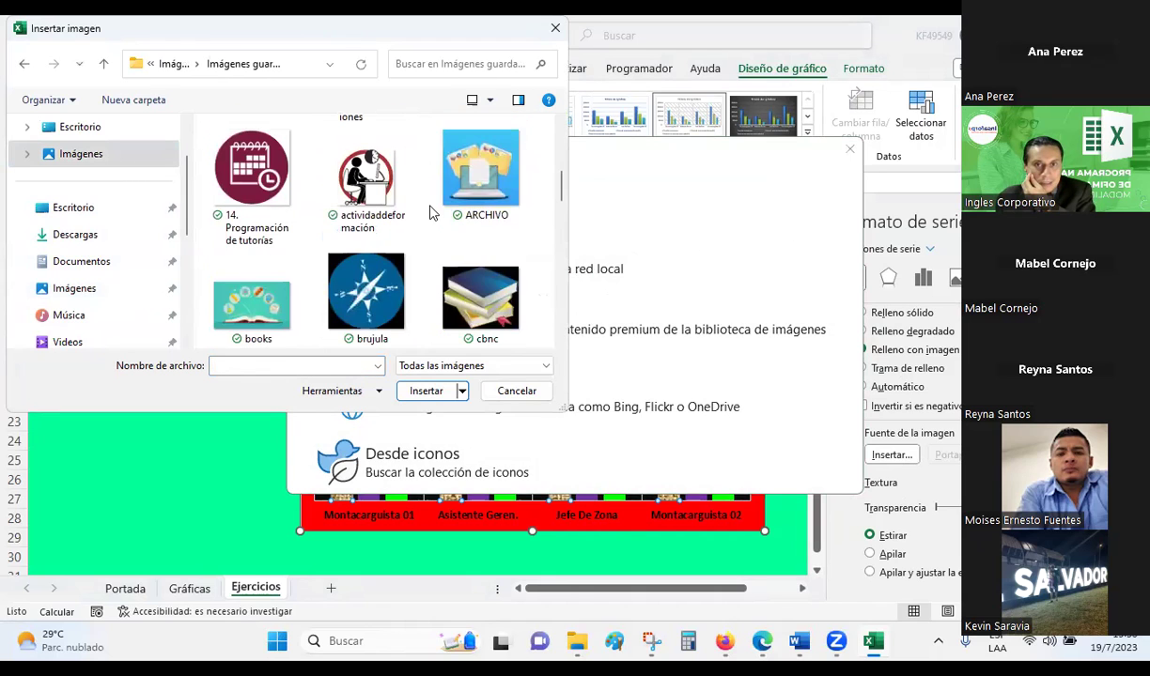
{"action": "scroll", "coordinate": [430, 213], "scroll_direction": "down", "scroll_amount": 1}
{"action": "scroll", "coordinate": [430, 213], "scroll_direction": "down", "scroll_amount": 1}
{"action": "scroll", "coordinate": [430, 213], "scroll_direction": "down", "scroll_amount": 1}
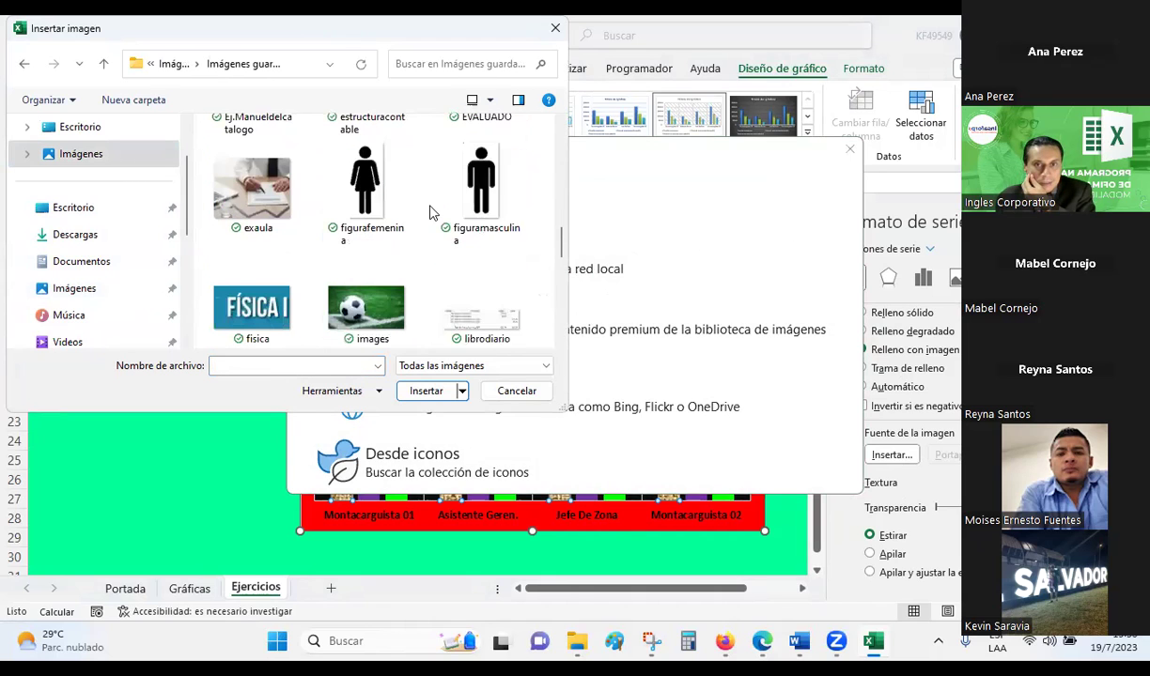
{"action": "scroll", "coordinate": [462, 195], "scroll_direction": "down", "scroll_amount": 1}
{"action": "scroll", "coordinate": [464, 198], "scroll_direction": "down", "scroll_amount": 1}
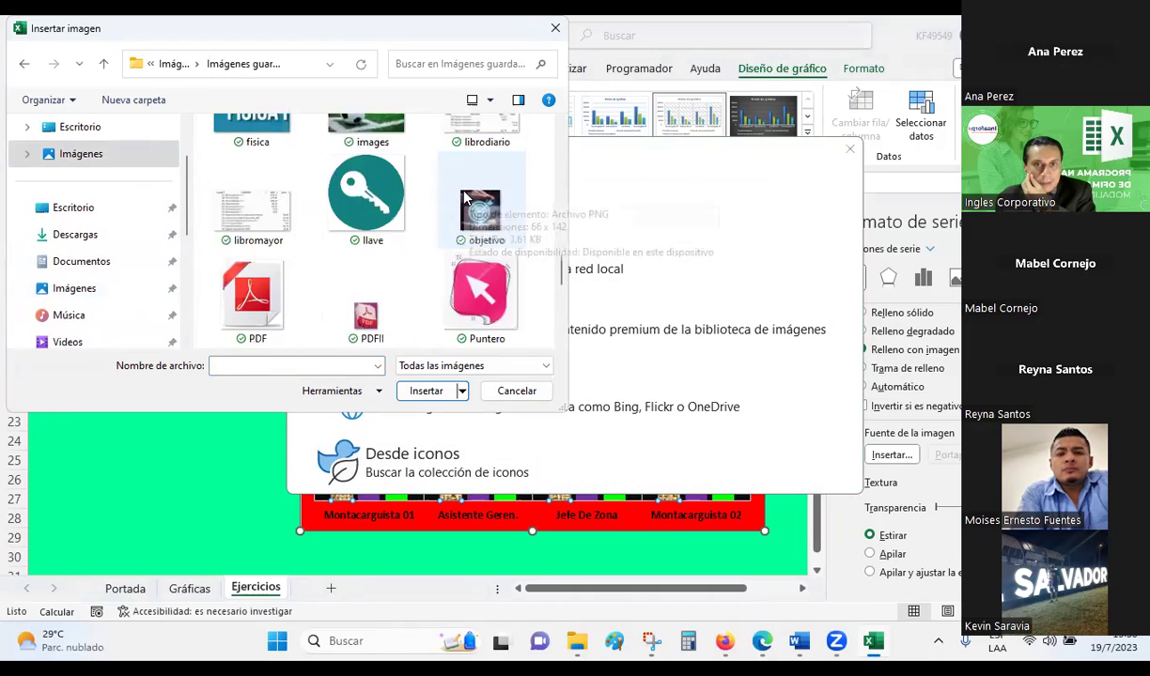
{"action": "scroll", "coordinate": [465, 197], "scroll_direction": "down", "scroll_amount": 1}
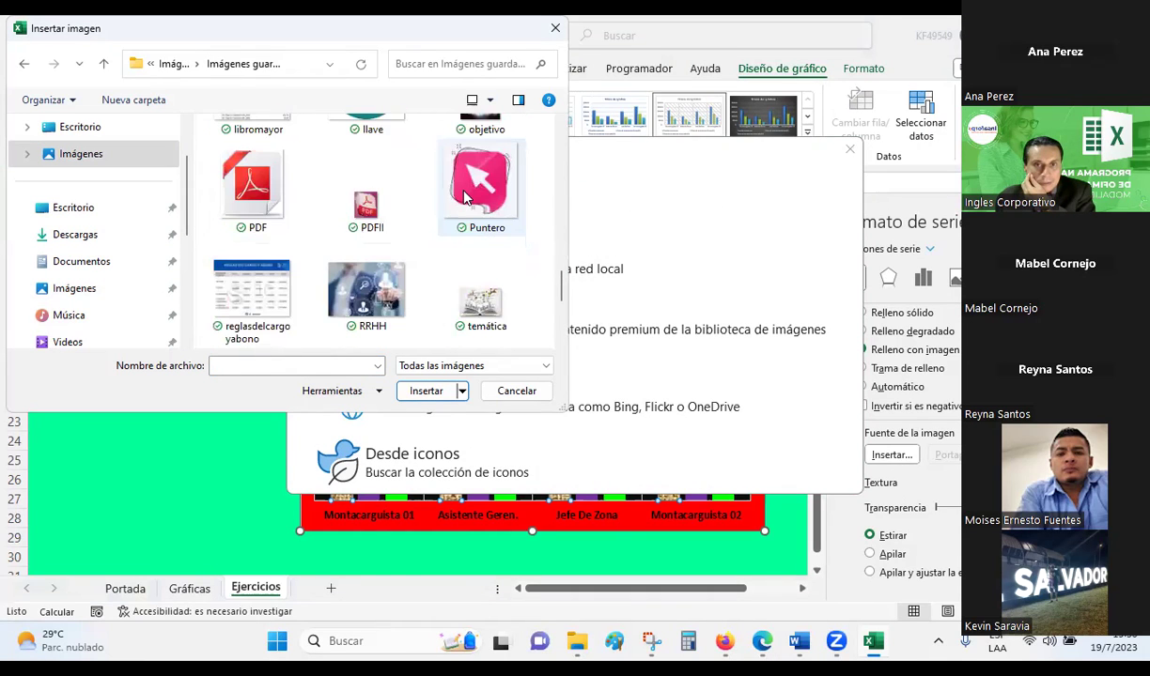
{"action": "scroll", "coordinate": [463, 194], "scroll_direction": "down", "scroll_amount": 2}
{"action": "scroll", "coordinate": [463, 196], "scroll_direction": "up", "scroll_amount": 2}
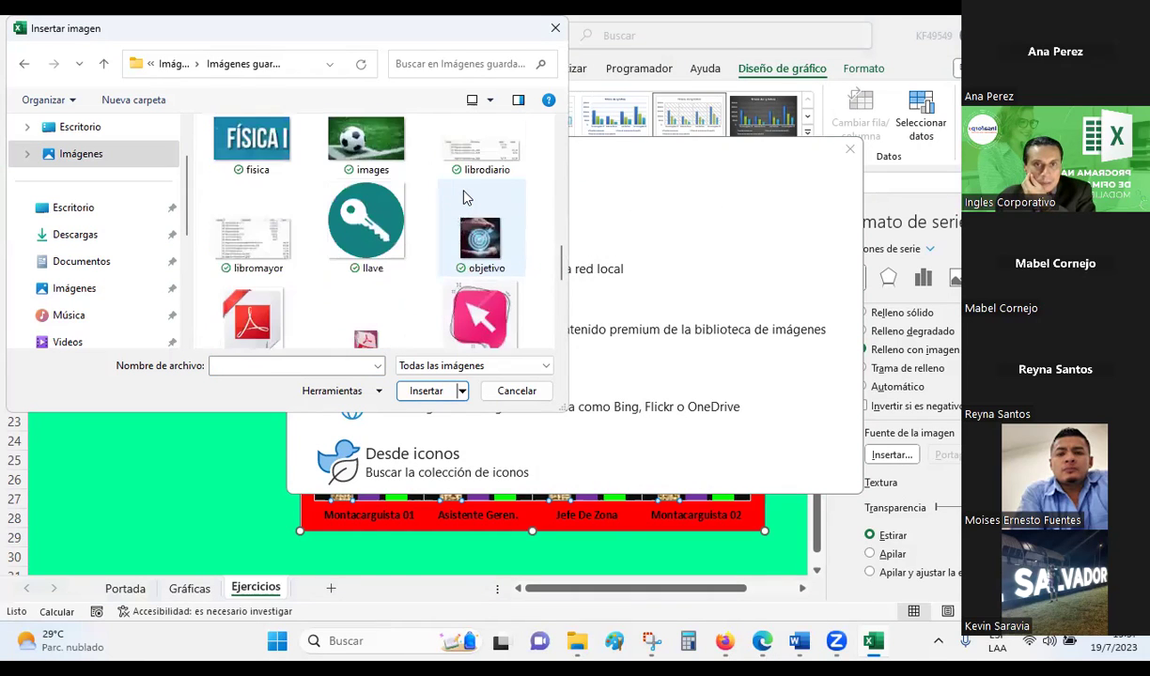
{"action": "scroll", "coordinate": [465, 198], "scroll_direction": "up", "scroll_amount": 1}
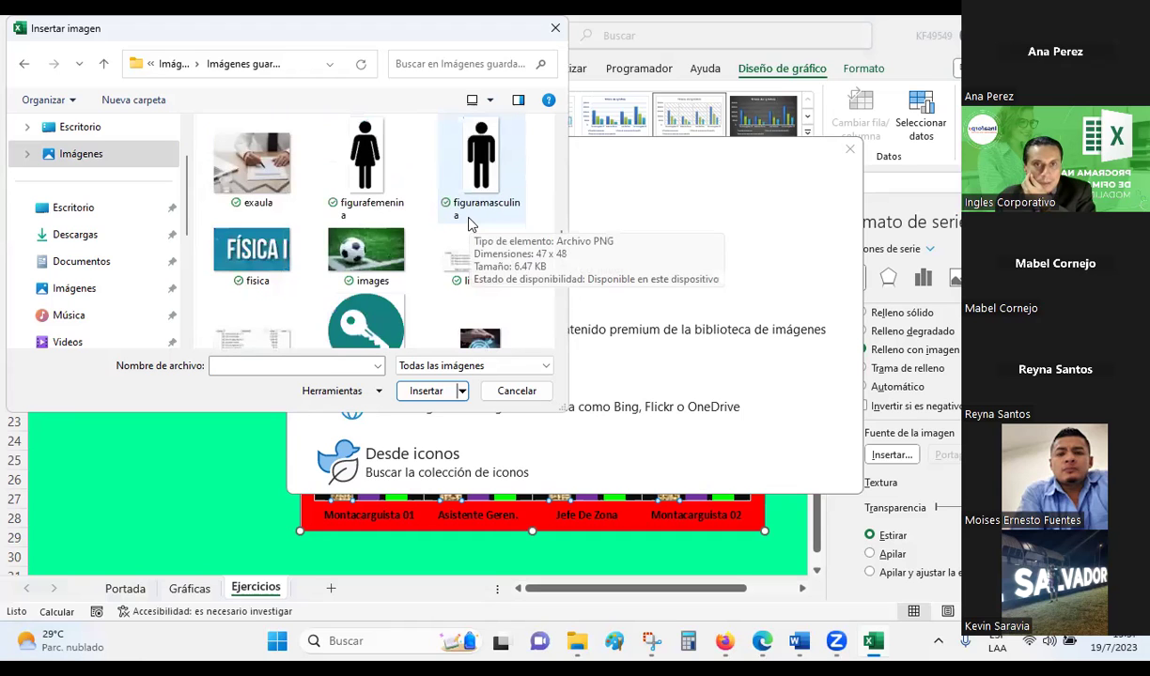
{"action": "double_click", "coordinate": [482, 177]}
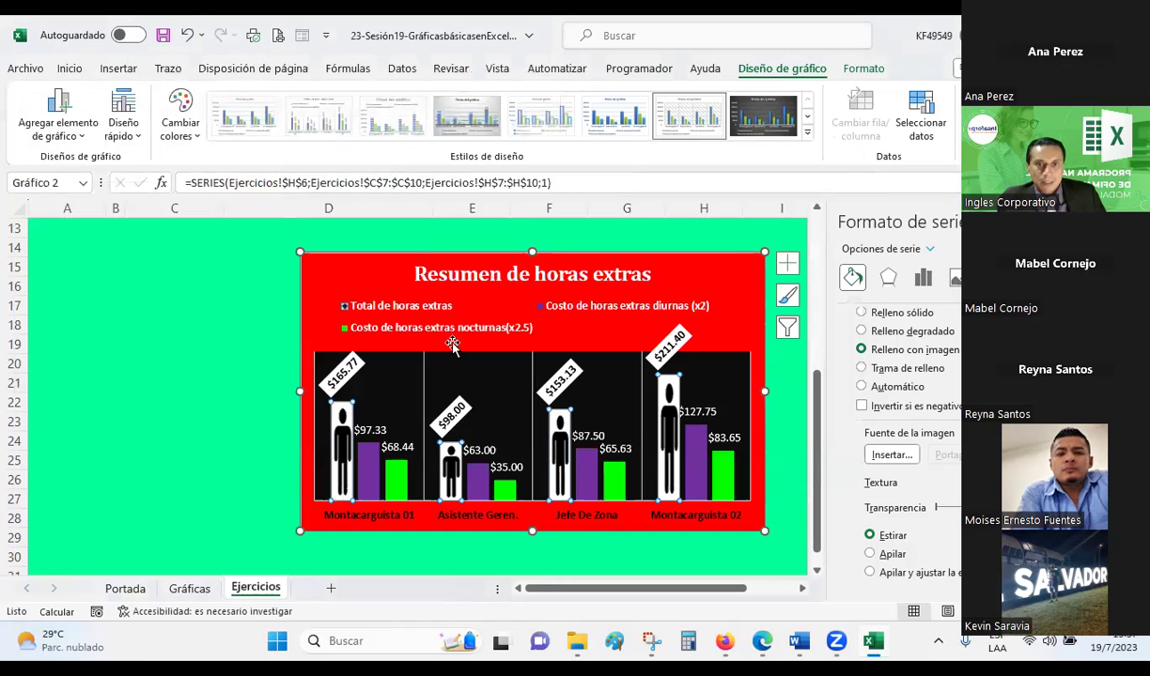
- Deselect the chart and close the Formato de forma pane to view the silhouette bars
{"action": "left_click", "coordinate": [262, 429]}
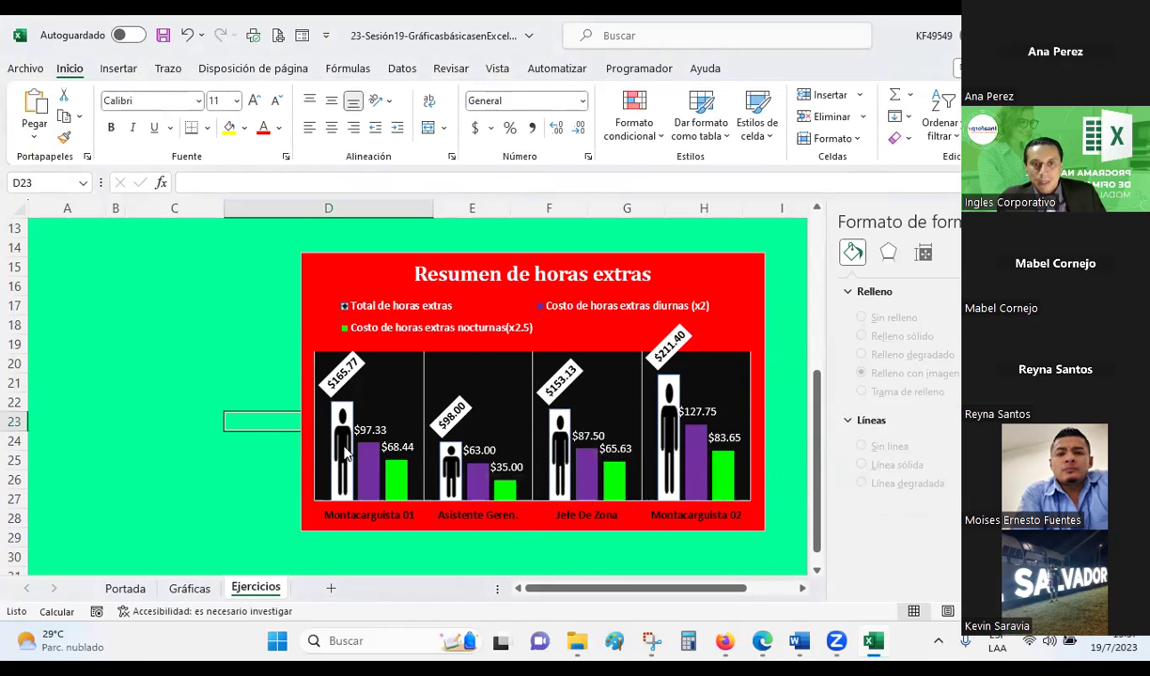
{"action": "mouse_move", "coordinate": [332, 416]}
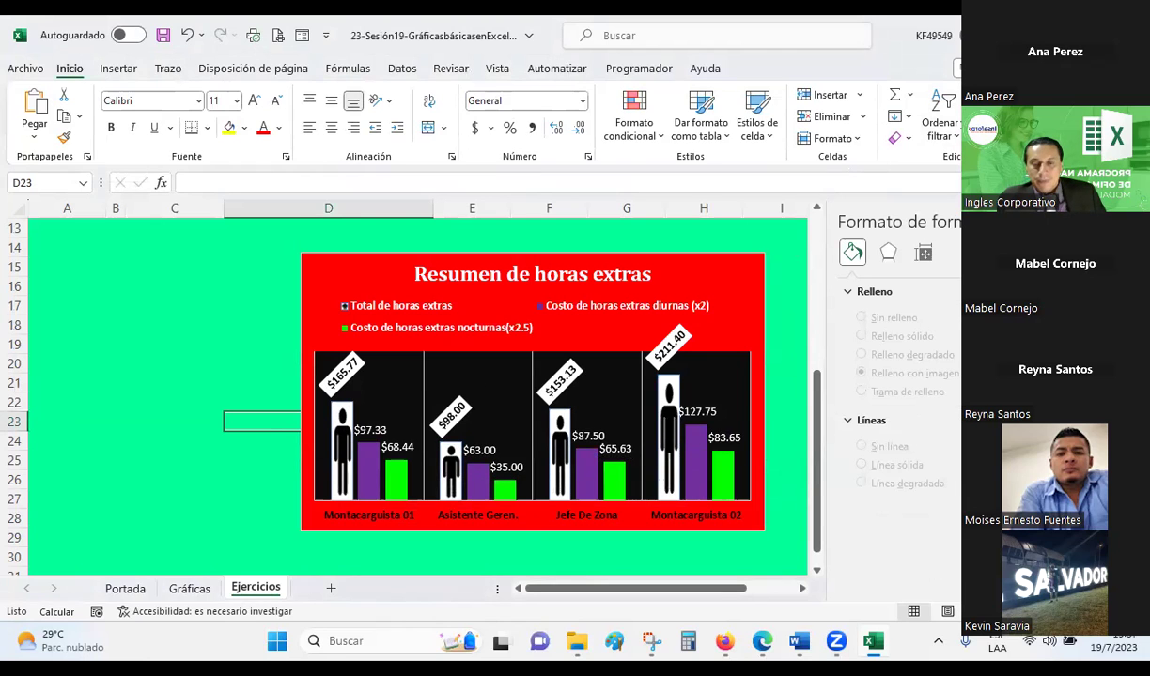
{"action": "left_click", "coordinate": [951, 221]}
{"action": "mouse_move", "coordinate": [667, 411]}
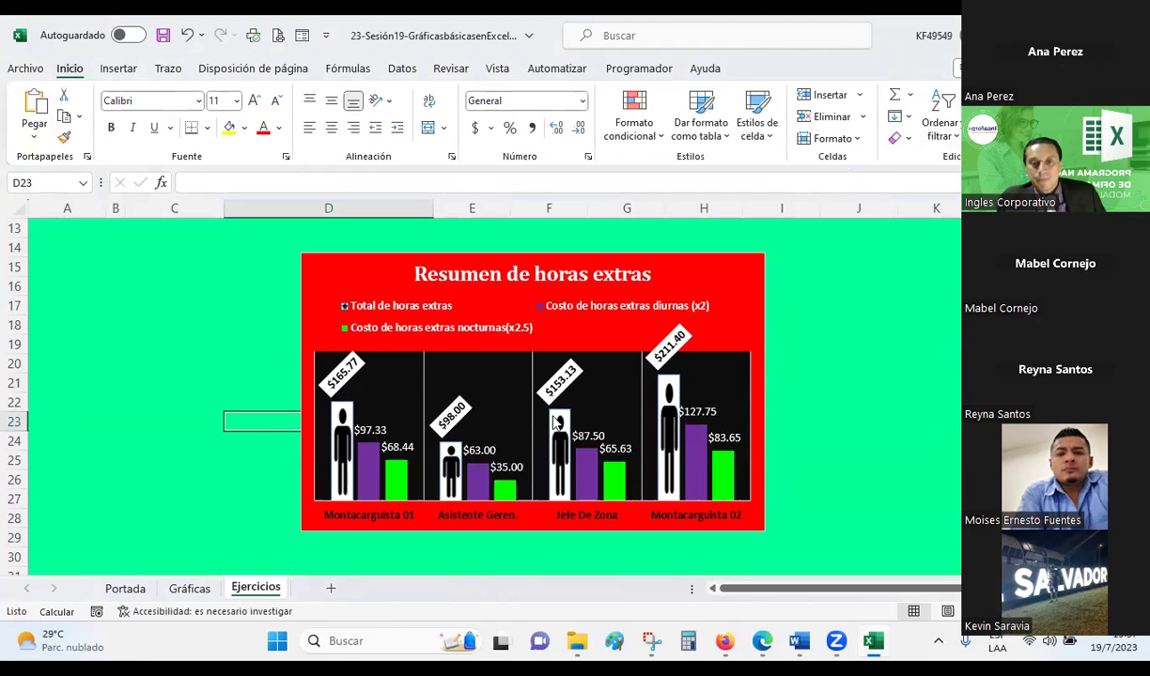
{"action": "left_click", "coordinate": [244, 308]}
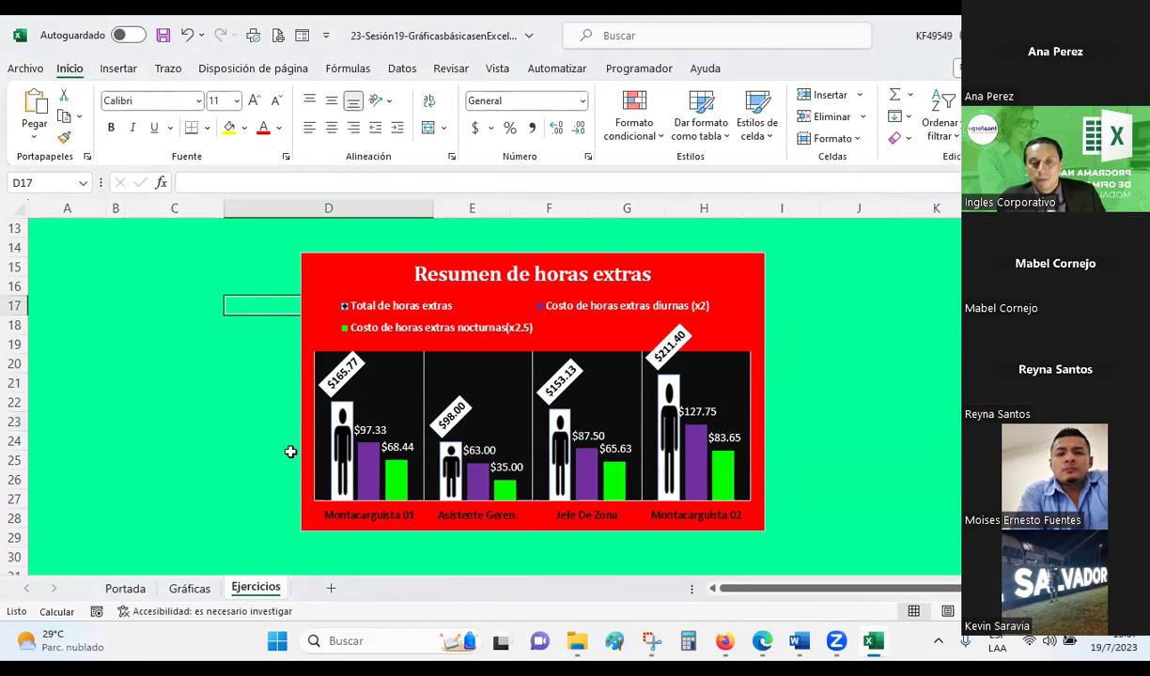
{"action": "mouse_move", "coordinate": [329, 432]}
{"action": "left_click", "coordinate": [345, 413]}
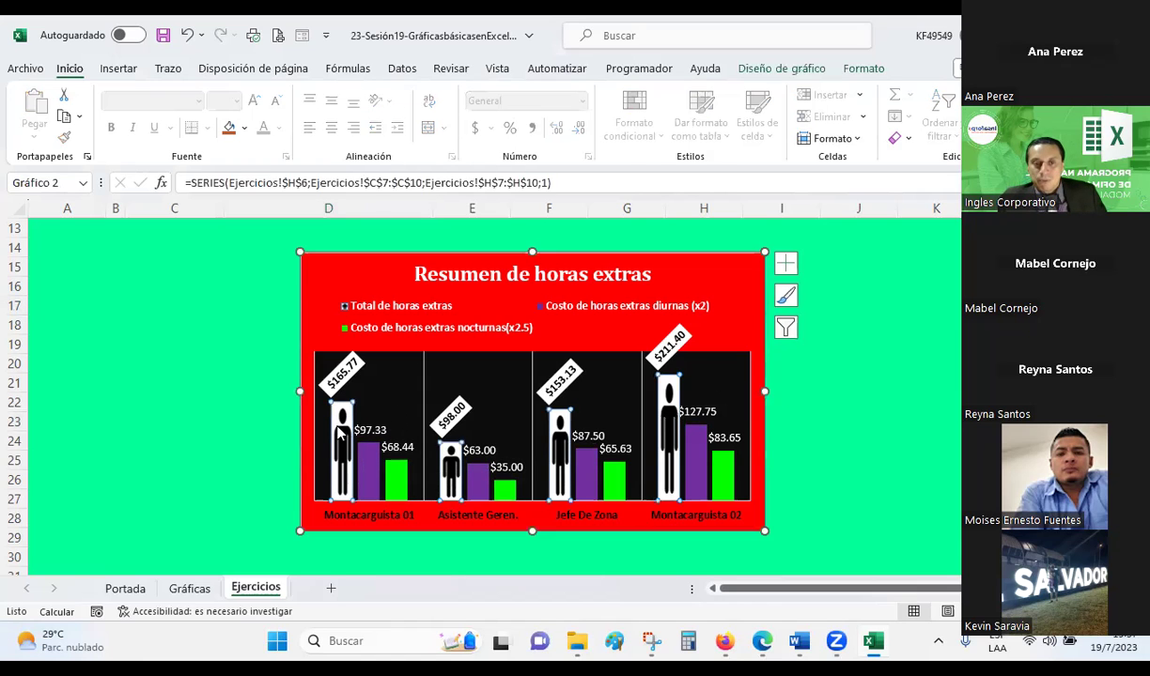
{"action": "right_click", "coordinate": [355, 408]}
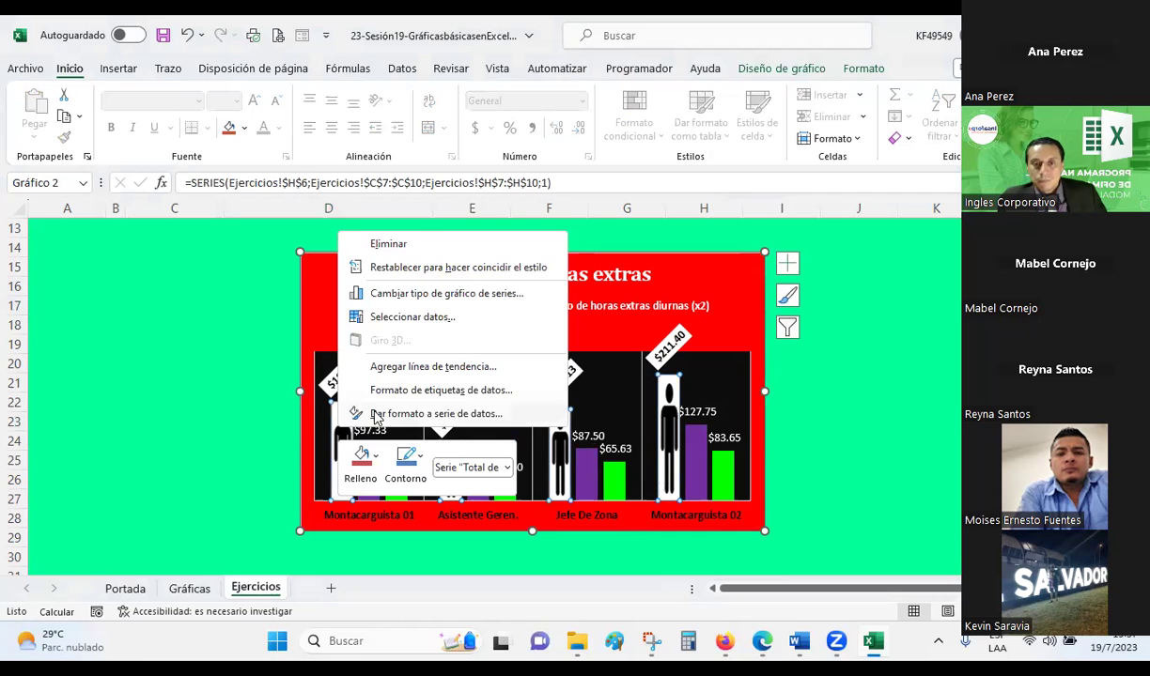
{"action": "key", "text": "Escape"}
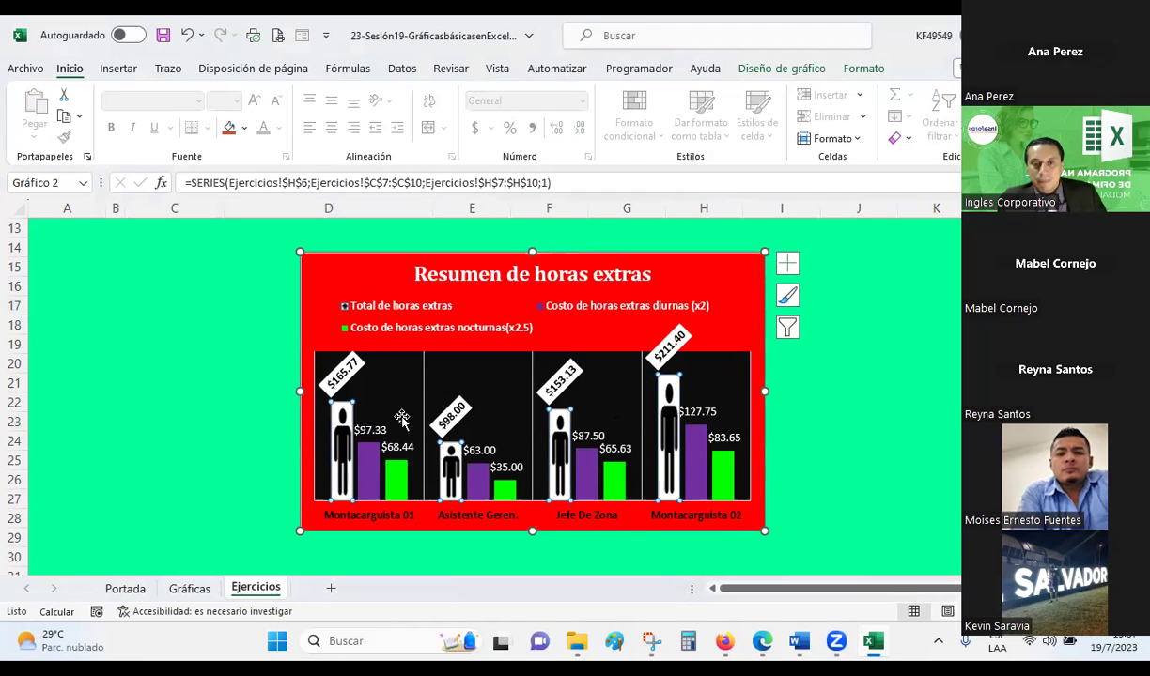
{"action": "left_click", "coordinate": [928, 352]}
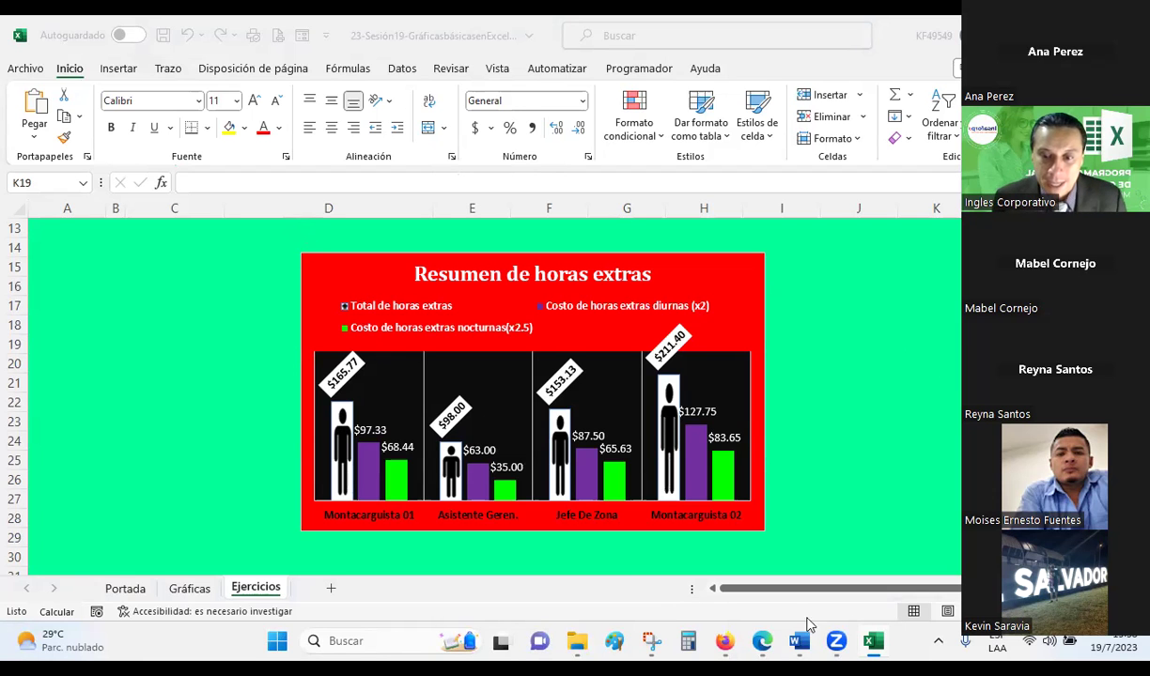
{"action": "left_click", "coordinate": [872, 643]}
{"action": "left_click", "coordinate": [869, 644]}
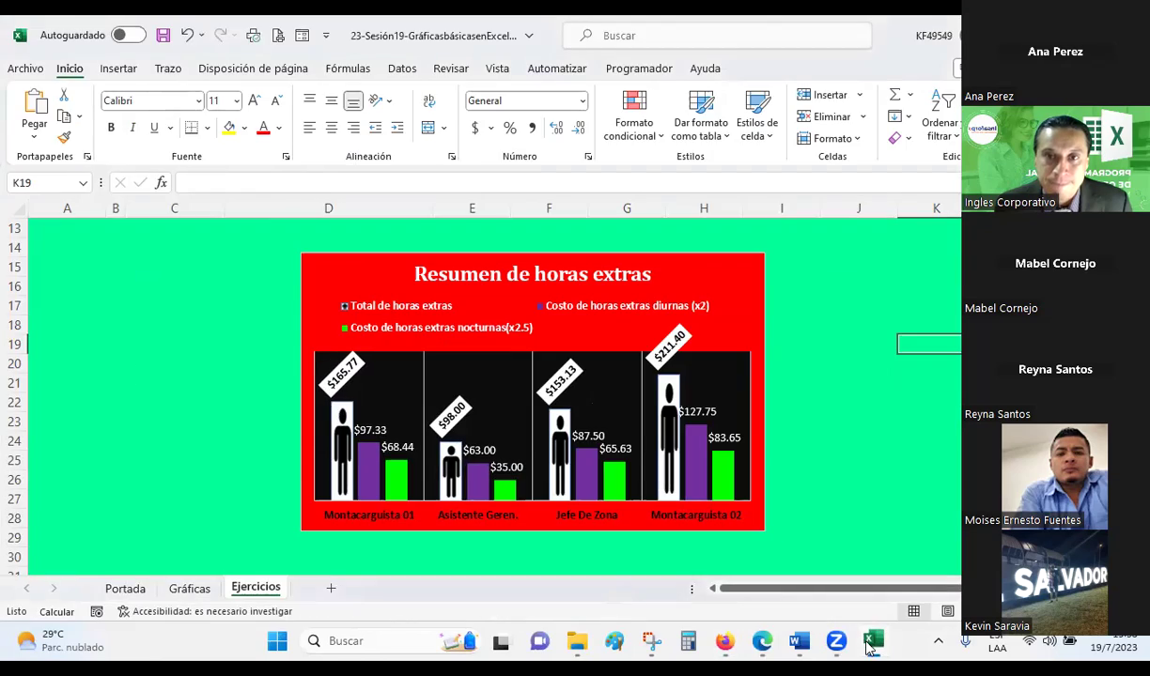
- Switch to the FCO CONTROL spreadsheet in Firefox and open the CC-ANDA-EXB sheet
{"action": "left_click", "coordinate": [869, 645]}
{"action": "left_click", "coordinate": [484, 34]}
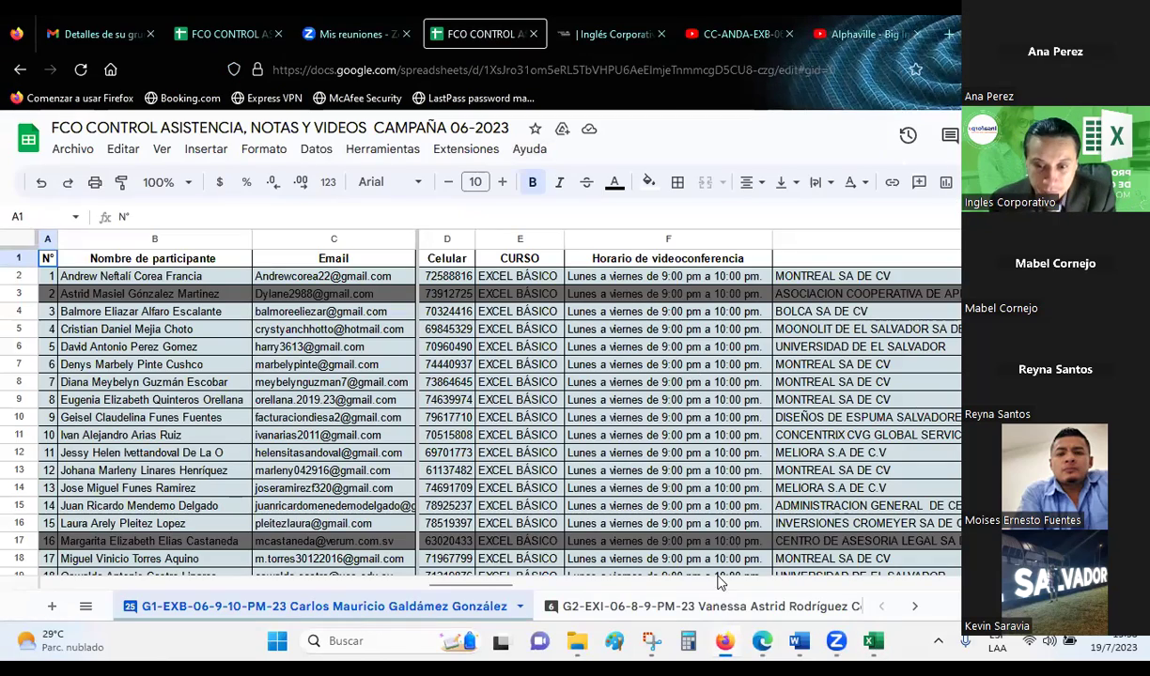
{"action": "left_click", "coordinate": [704, 606]}
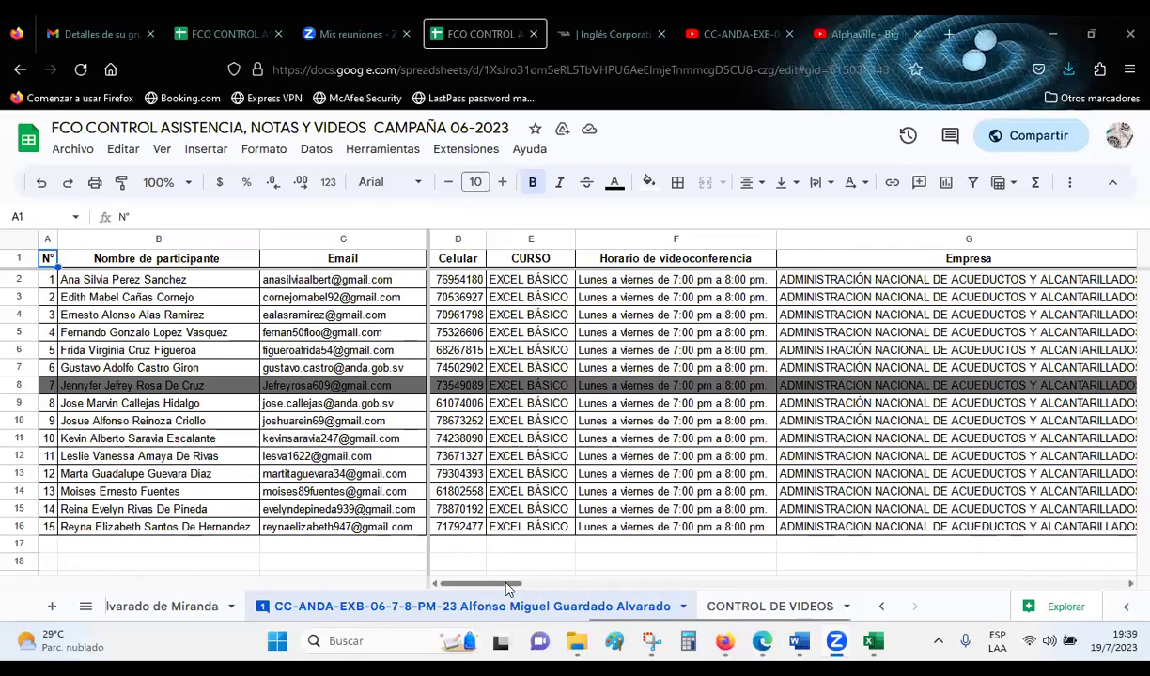
- Scroll right to the MIERCOLES 19 column and select the first student's cell BP2
{"action": "scroll", "coordinate": [767, 603], "scroll_direction": "right", "scroll_amount": 15}
{"action": "left_click_drag", "start_coordinate": [767, 604], "coordinate": [1066, 610]}
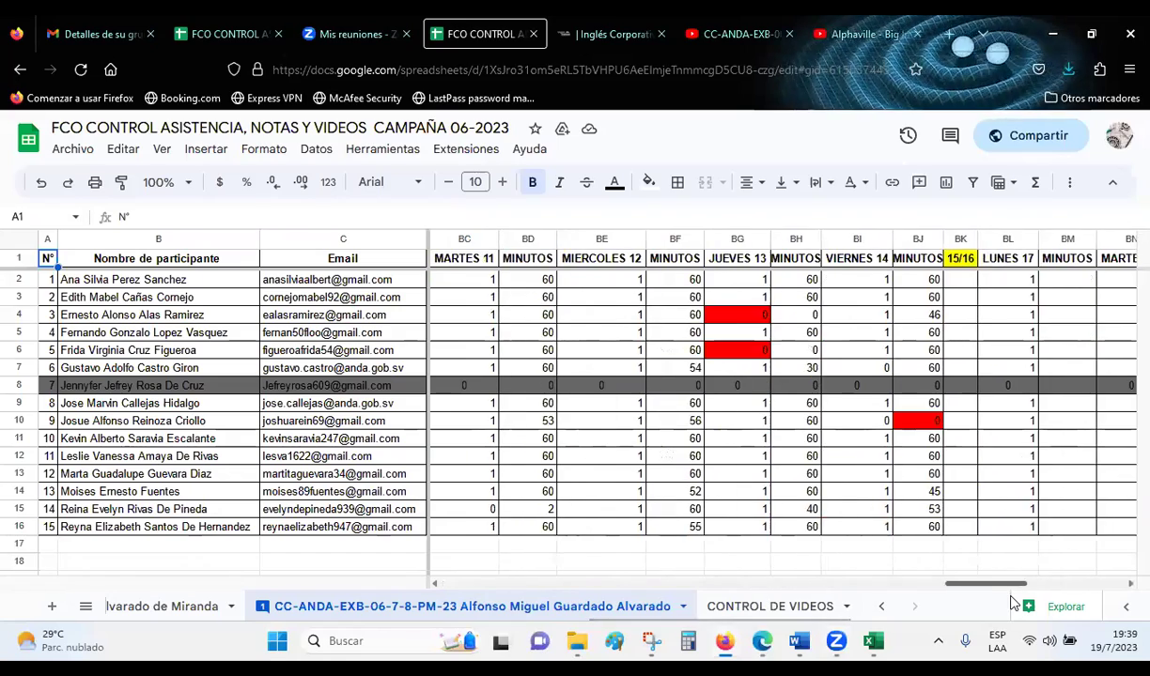
{"action": "scroll", "coordinate": [1062, 612], "scroll_direction": "left", "scroll_amount": 2}
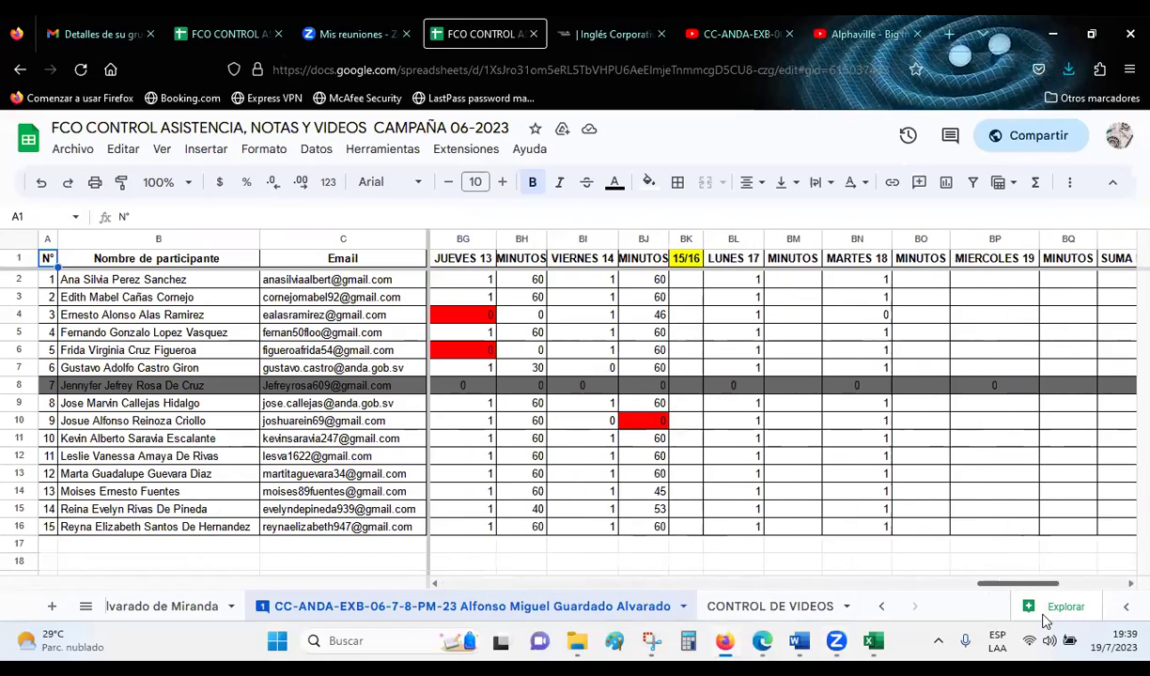
{"action": "left_click", "coordinate": [921, 280]}
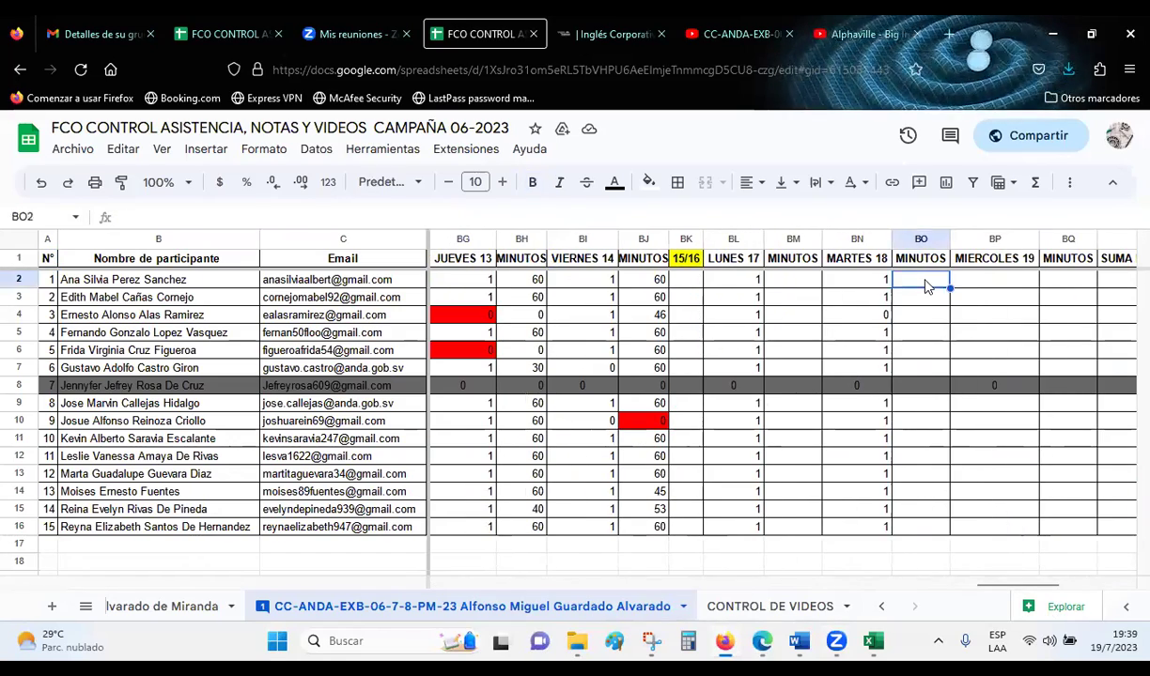
{"action": "left_click", "coordinate": [983, 279]}
{"action": "left_click_drag", "start_coordinate": [988, 586], "coordinate": [1013, 586]}
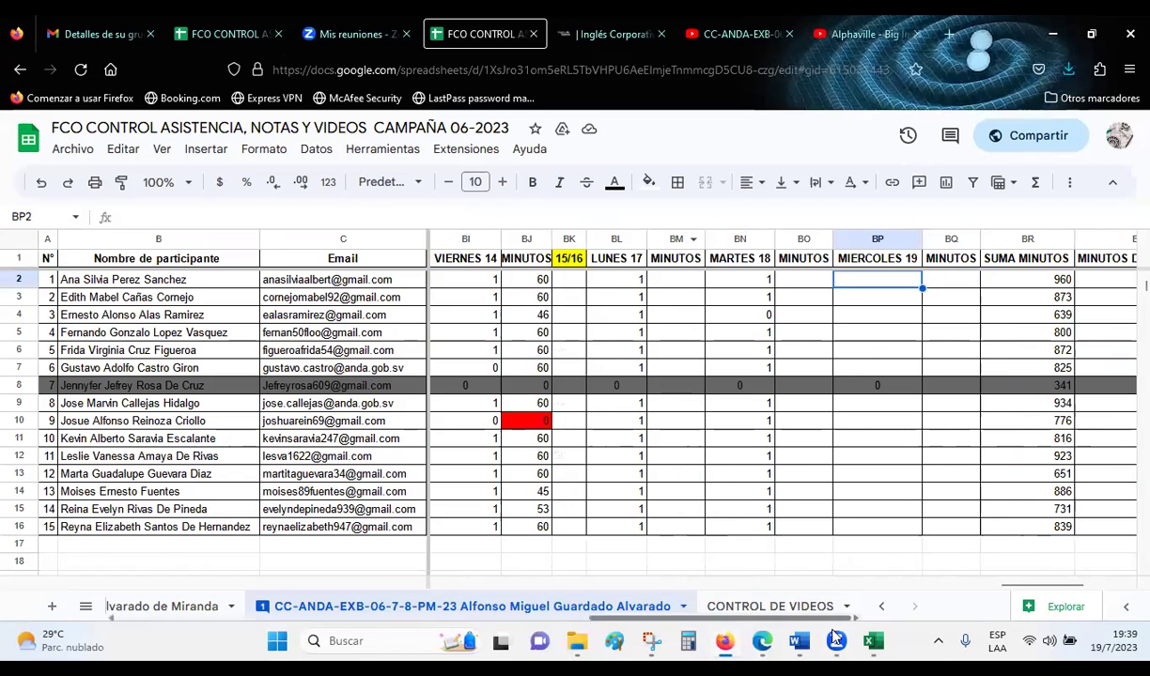
{"action": "mouse_move", "coordinate": [836, 636]}
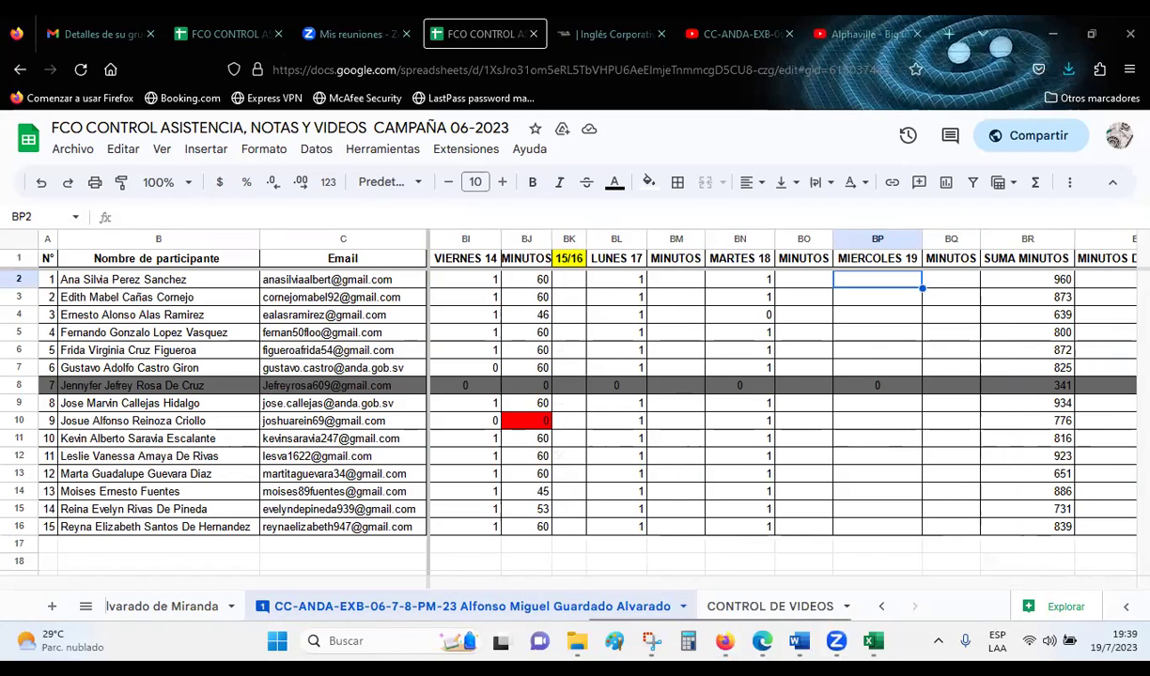
{"action": "key", "text": "alt+Tab"}
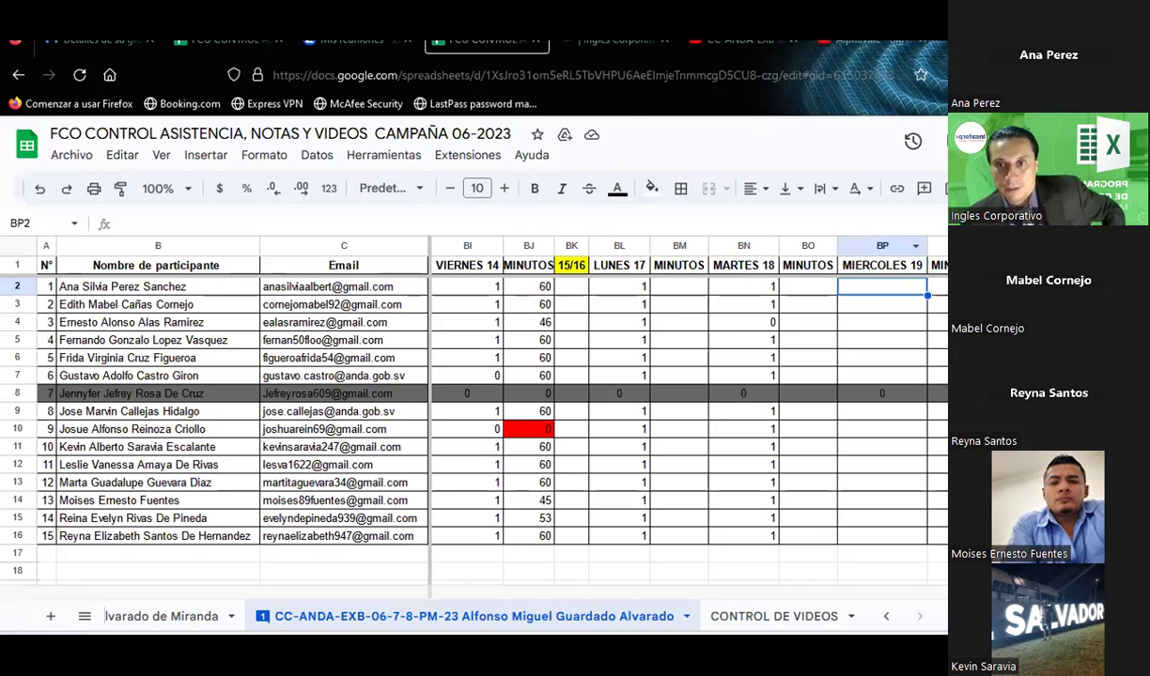
- Enter MIERCOLES 19 marks 1, 1, 0, 1, 1, 1 for the first students, skipping the greyed row
{"action": "left_click", "coordinate": [908, 303]}
{"action": "type", "text": "1"}
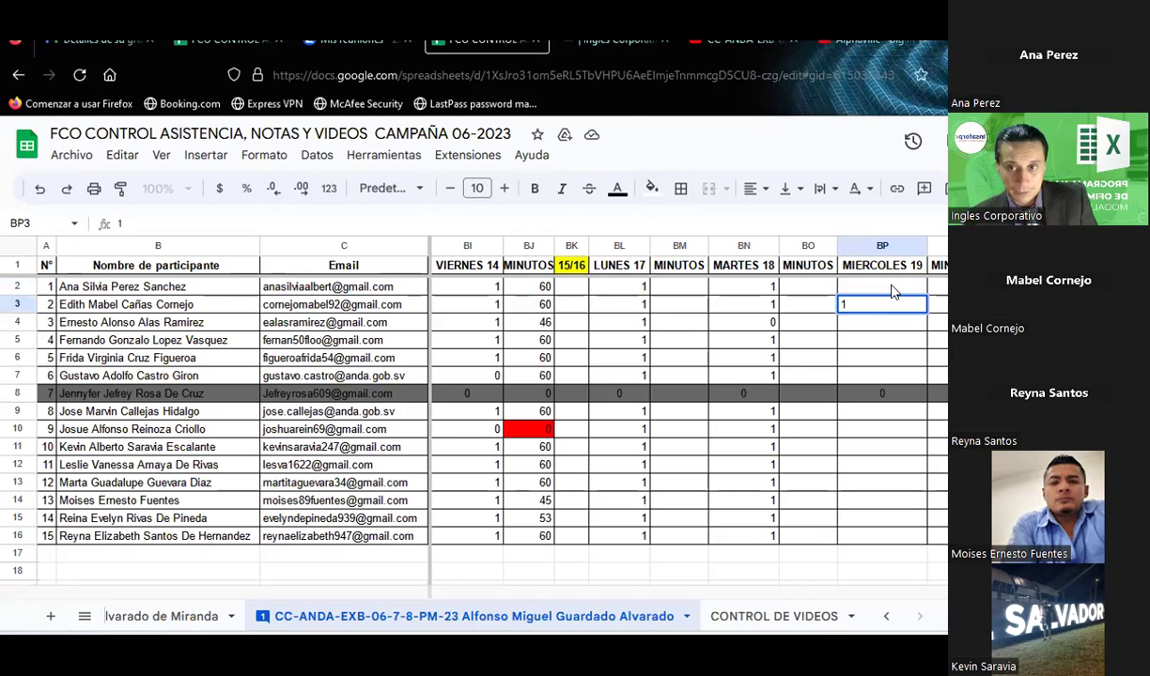
{"action": "left_click", "coordinate": [892, 289]}
{"action": "type", "text": "1"}
{"action": "left_click", "coordinate": [876, 325]}
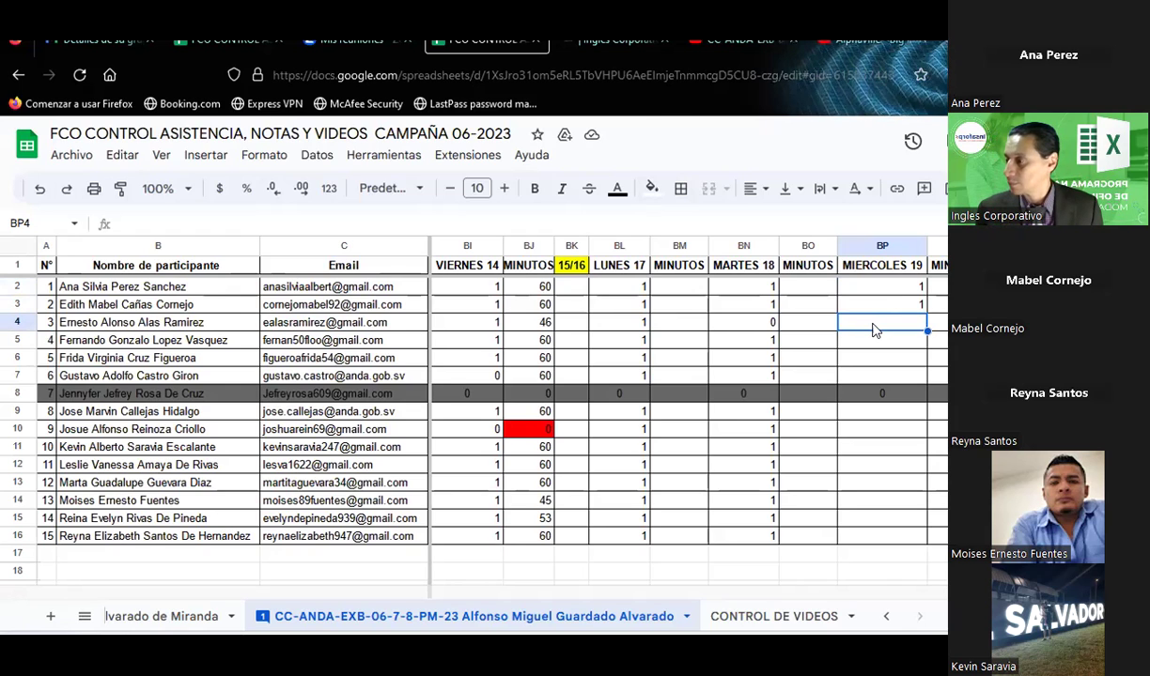
{"action": "type", "text": "0"}
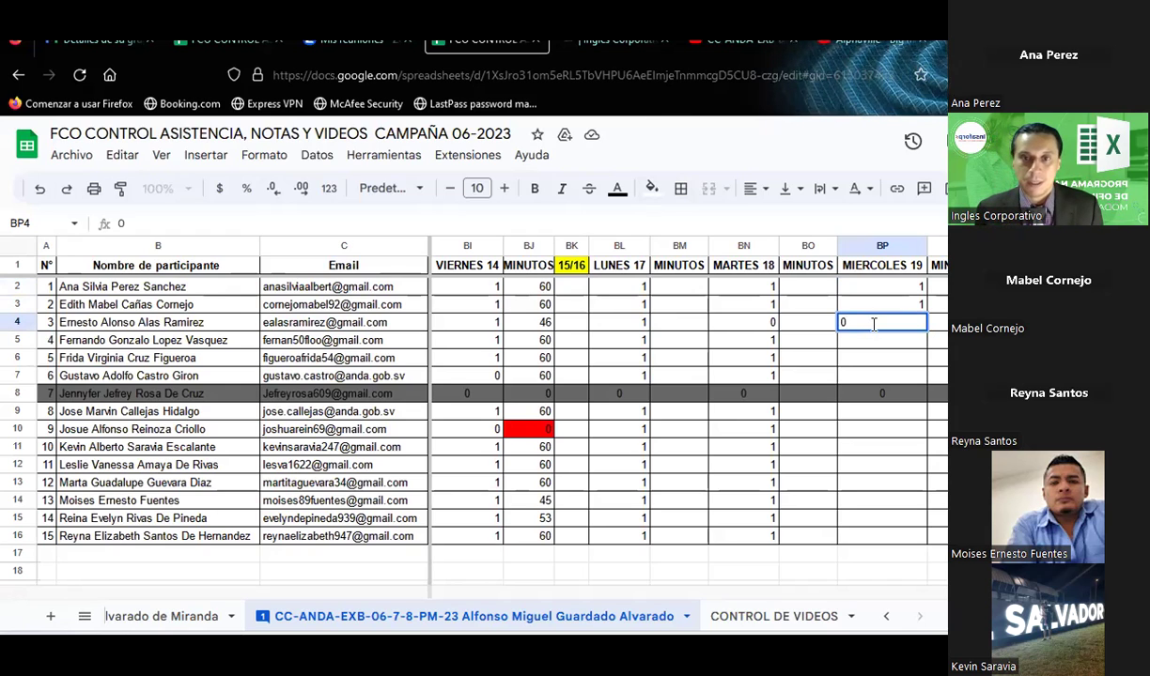
{"action": "key", "text": "Return"}
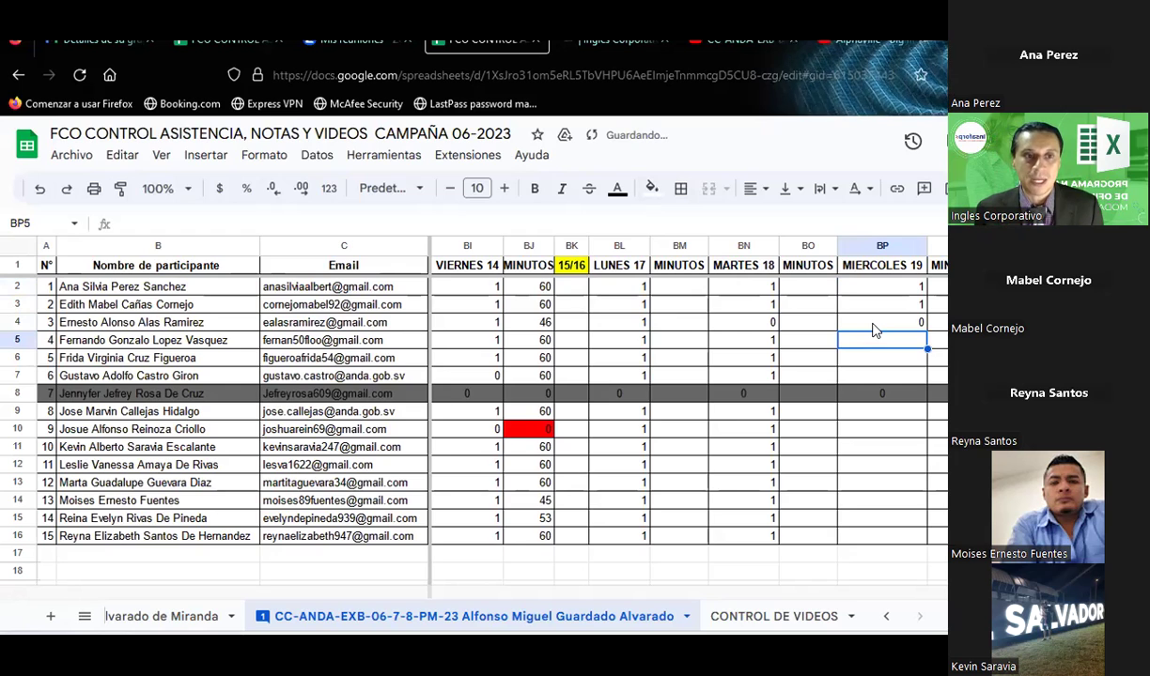
{"action": "type", "text": "1"}
{"action": "key", "text": "Return"}
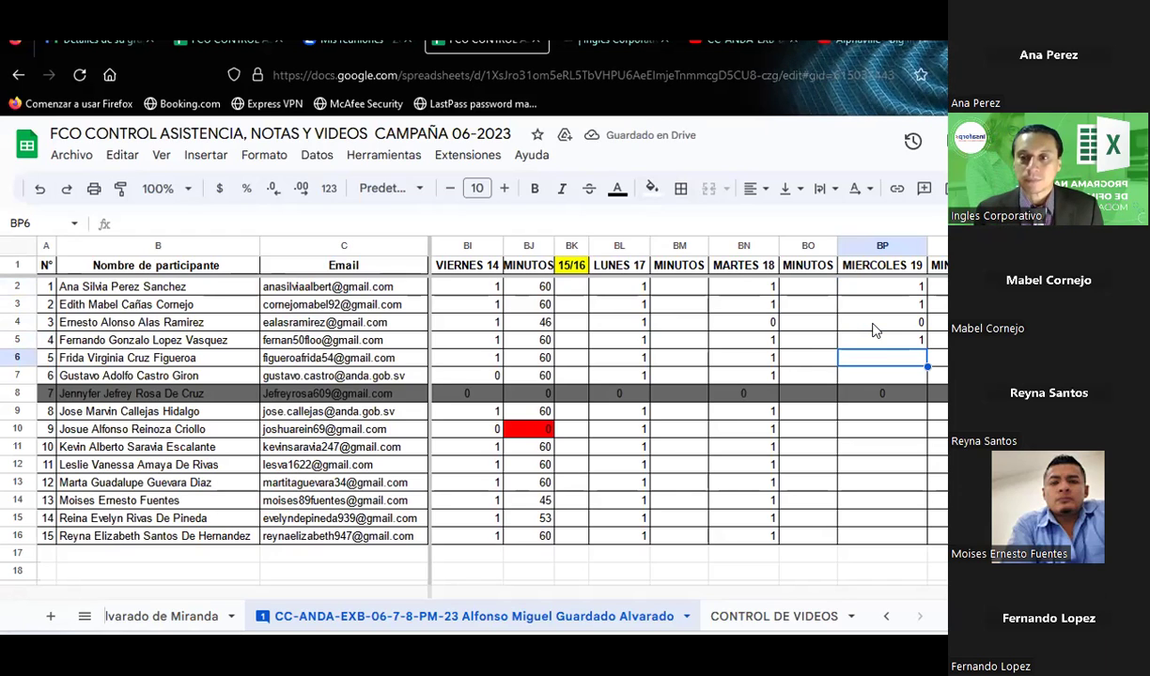
{"action": "type", "text": "1"}
{"action": "key", "text": "Return"}
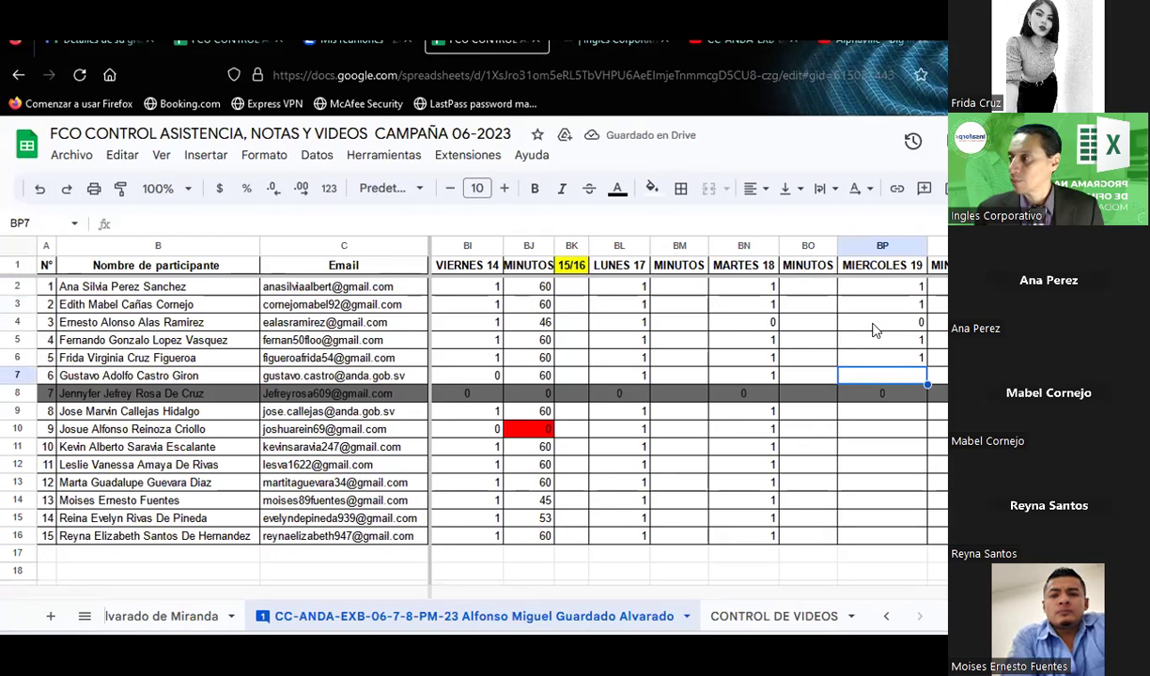
{"action": "type", "text": "1"}
{"action": "key", "text": "Return"}
{"action": "key", "text": "Down"}
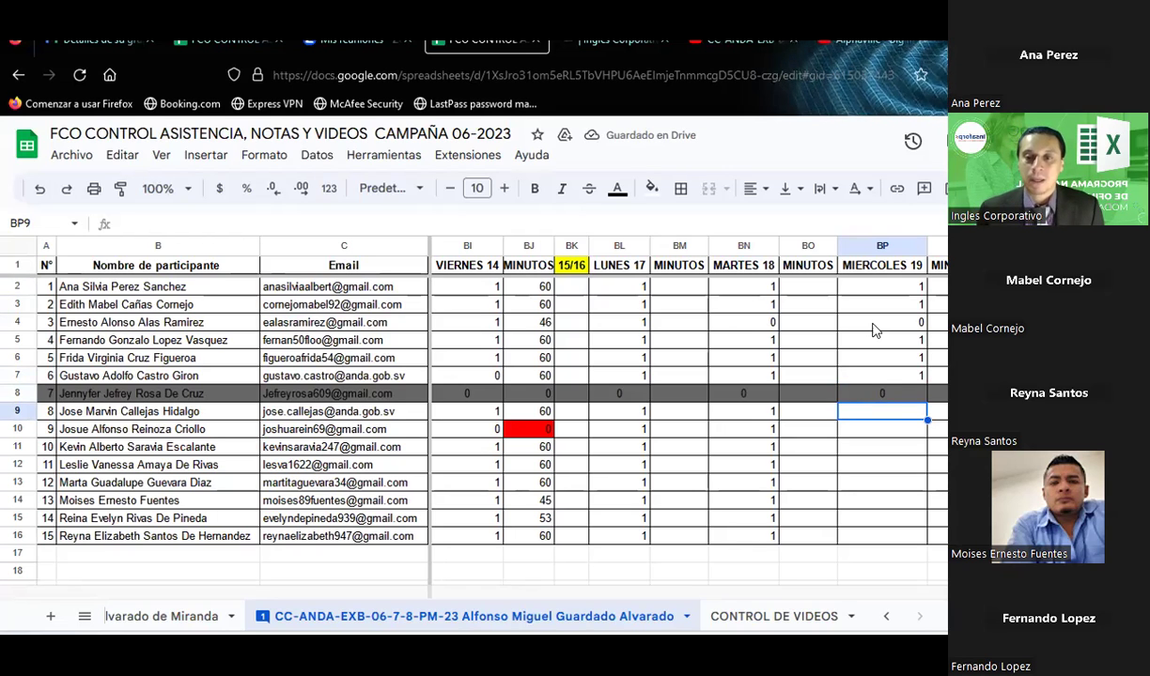
- Mark participants 8 through 14 each with 1 in BP9 to BP15
{"action": "type", "text": "1"}
{"action": "key", "text": "Return"}
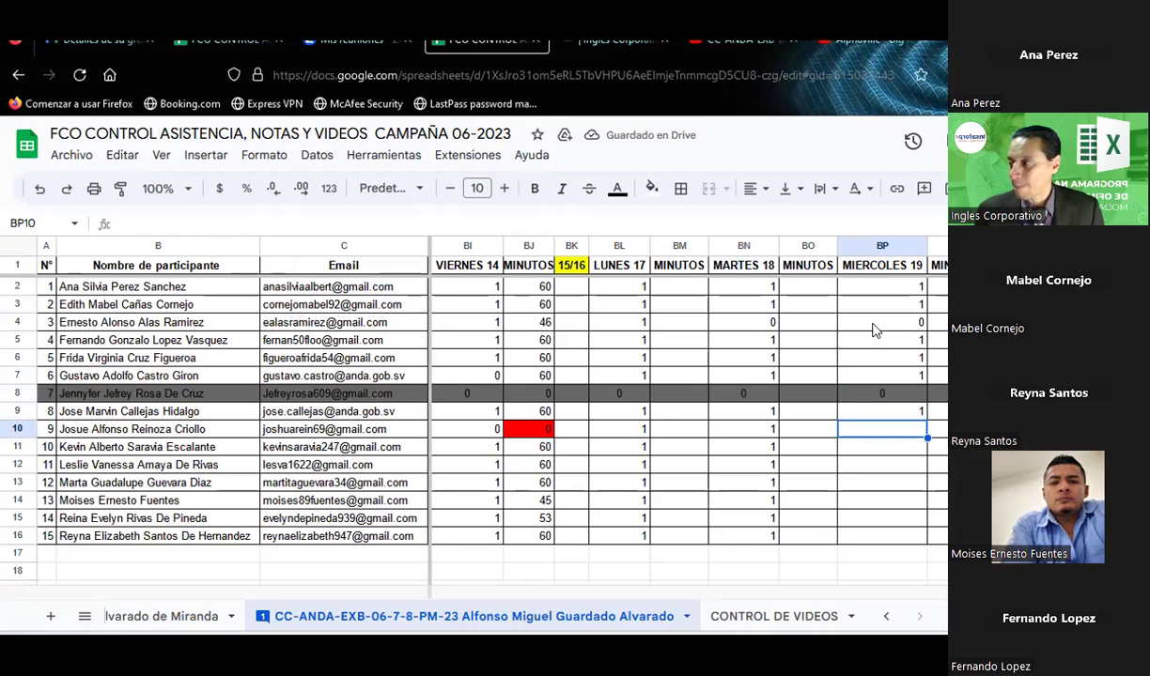
{"action": "type", "text": "1"}
{"action": "key", "text": "Return"}
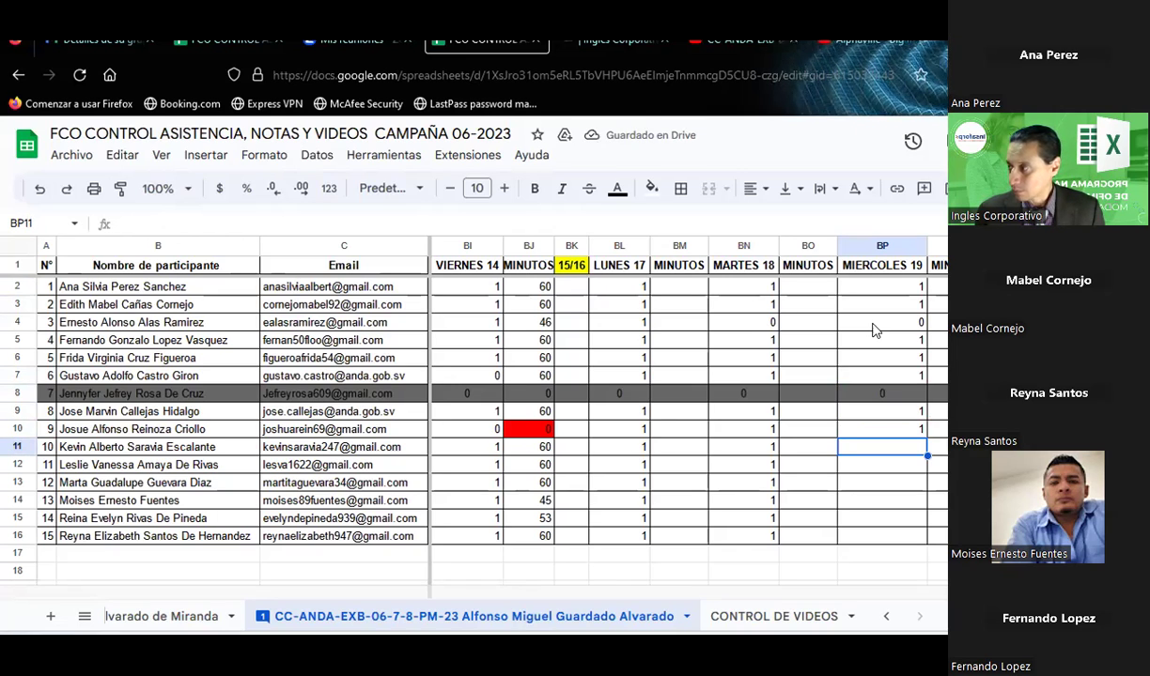
{"action": "type", "text": "1"}
{"action": "key", "text": "Return"}
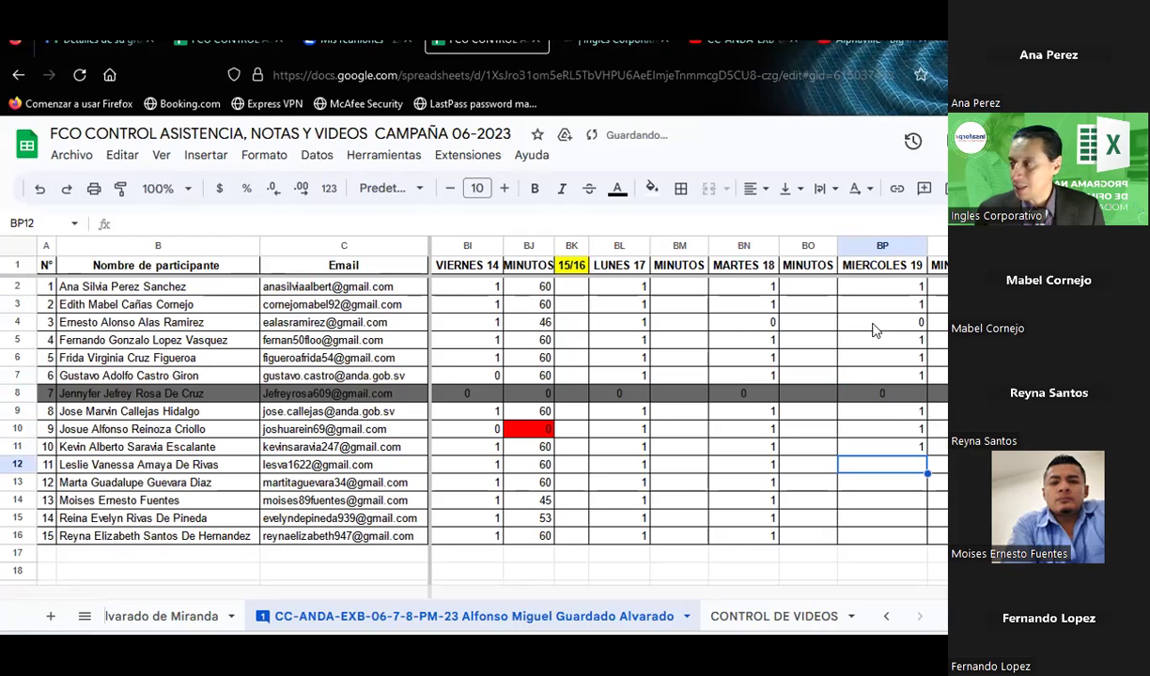
{"action": "type", "text": "1"}
{"action": "key", "text": "Return"}
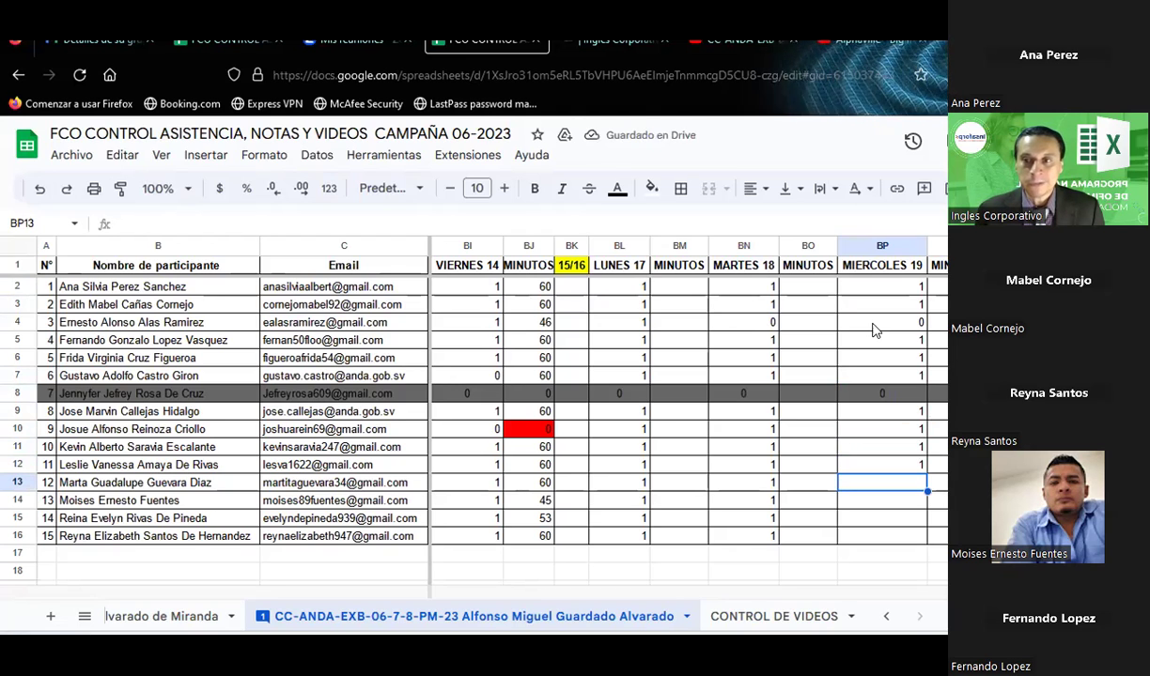
{"action": "type", "text": "1"}
{"action": "key", "text": "Return"}
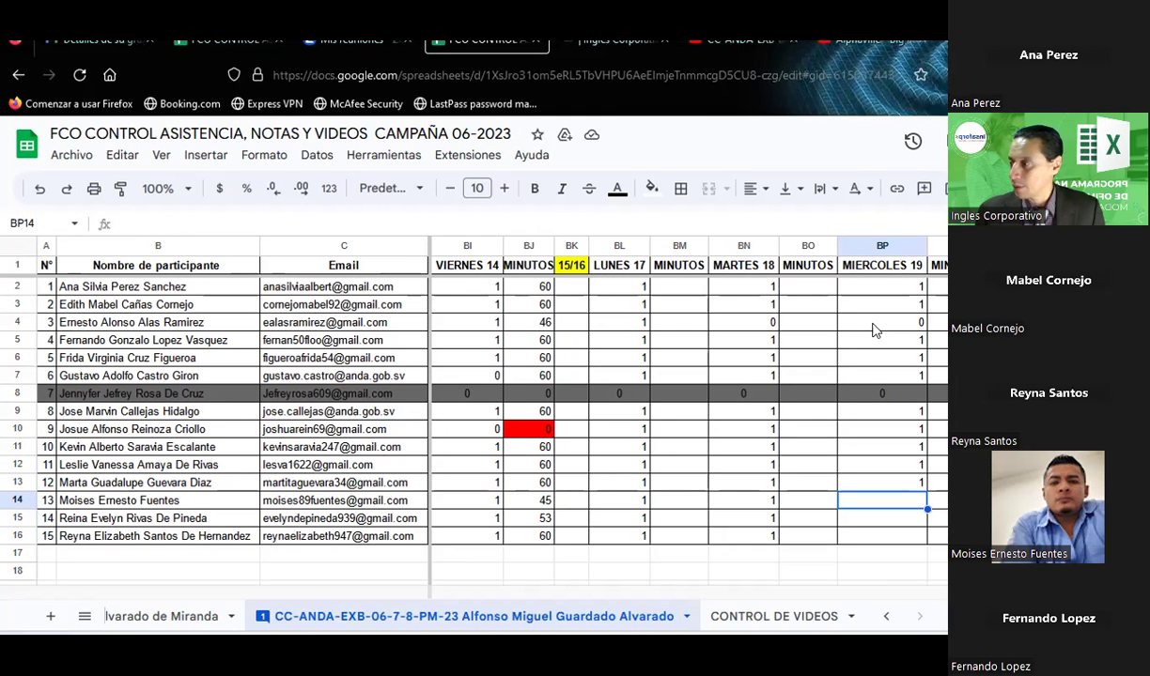
{"action": "type", "text": "1"}
{"action": "key", "text": "Return"}
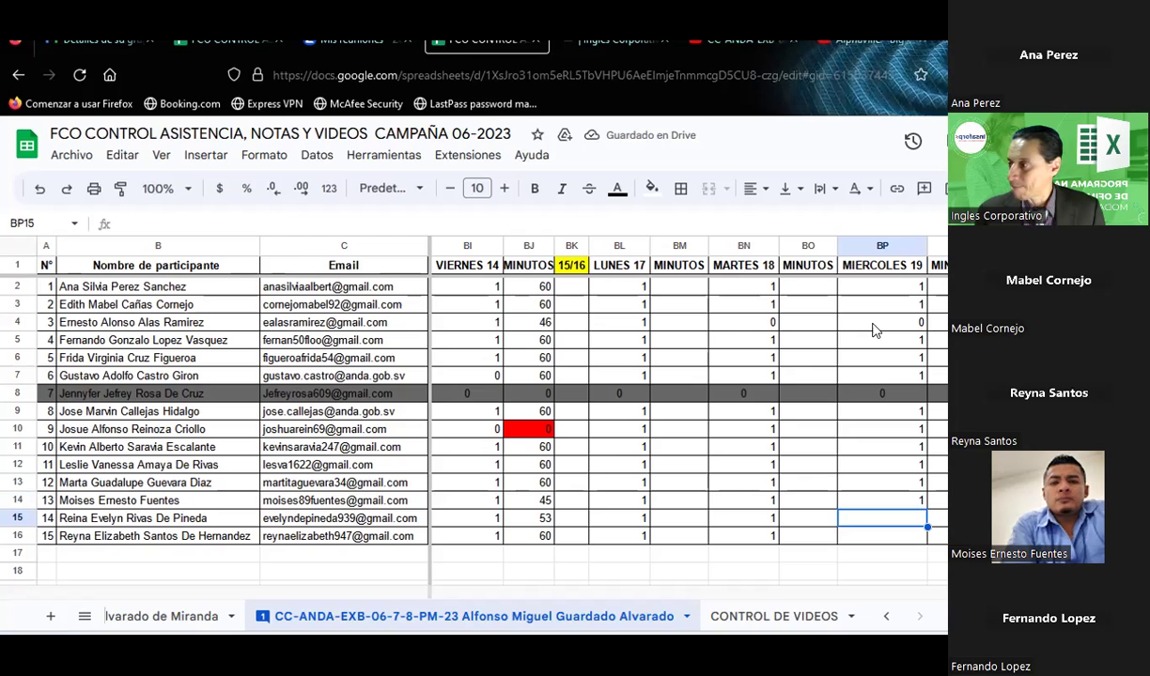
{"action": "type", "text": "1"}
{"action": "key", "text": "Return"}
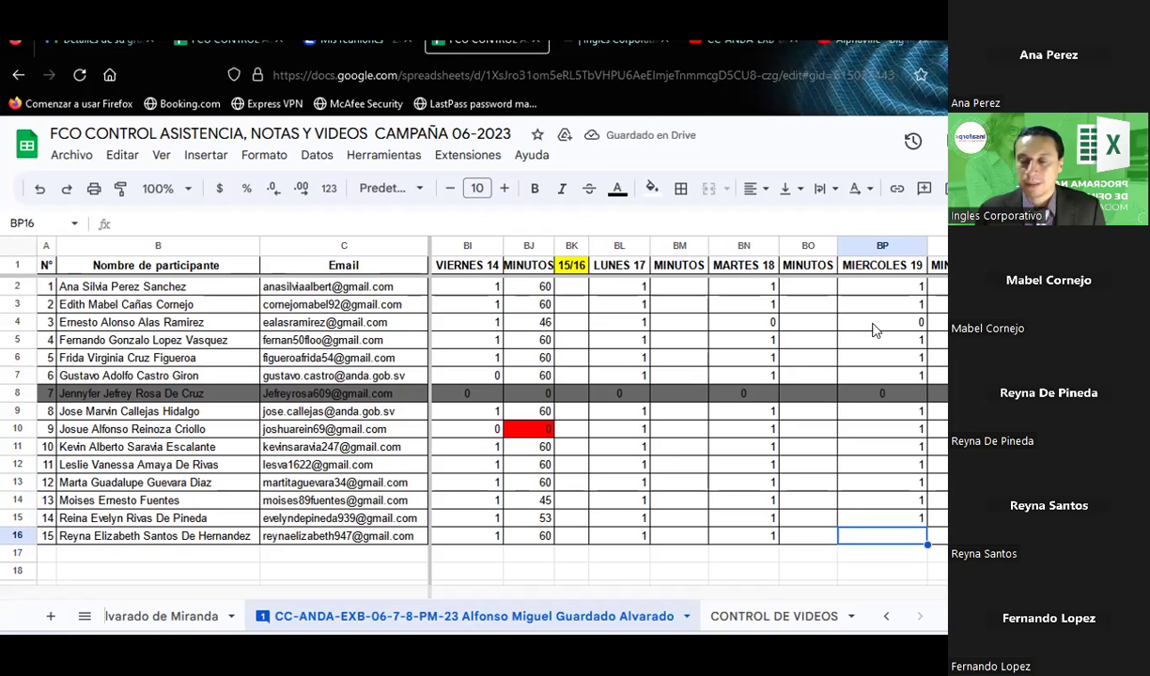
- Enter 1 for participant 15 on MIERCOLES 19, then review the PORCENTAJE and MINUTOS DEL CURSO columns
{"action": "type", "text": "1"}
{"action": "key", "text": "Right"}
{"action": "key", "text": "Right"}
{"action": "key", "text": "Right"}
{"action": "key", "text": "Right"}
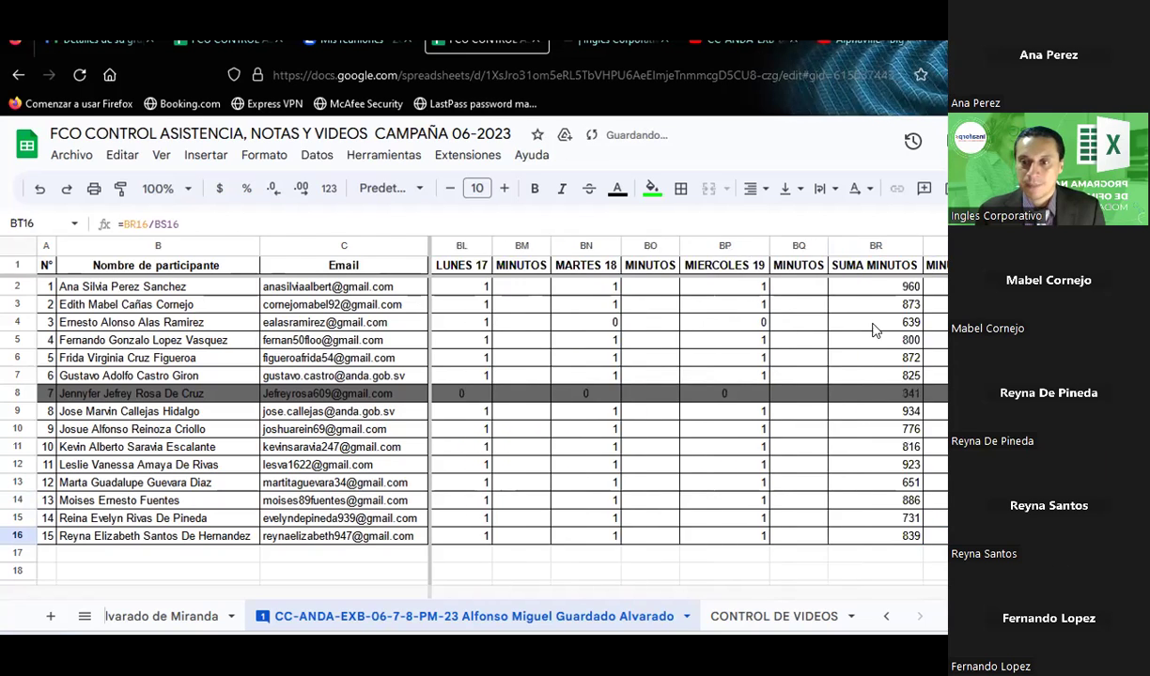
{"action": "key", "text": "Right"}
{"action": "key", "text": "Up"}
{"action": "key", "text": "Up"}
{"action": "key", "text": "Up"}
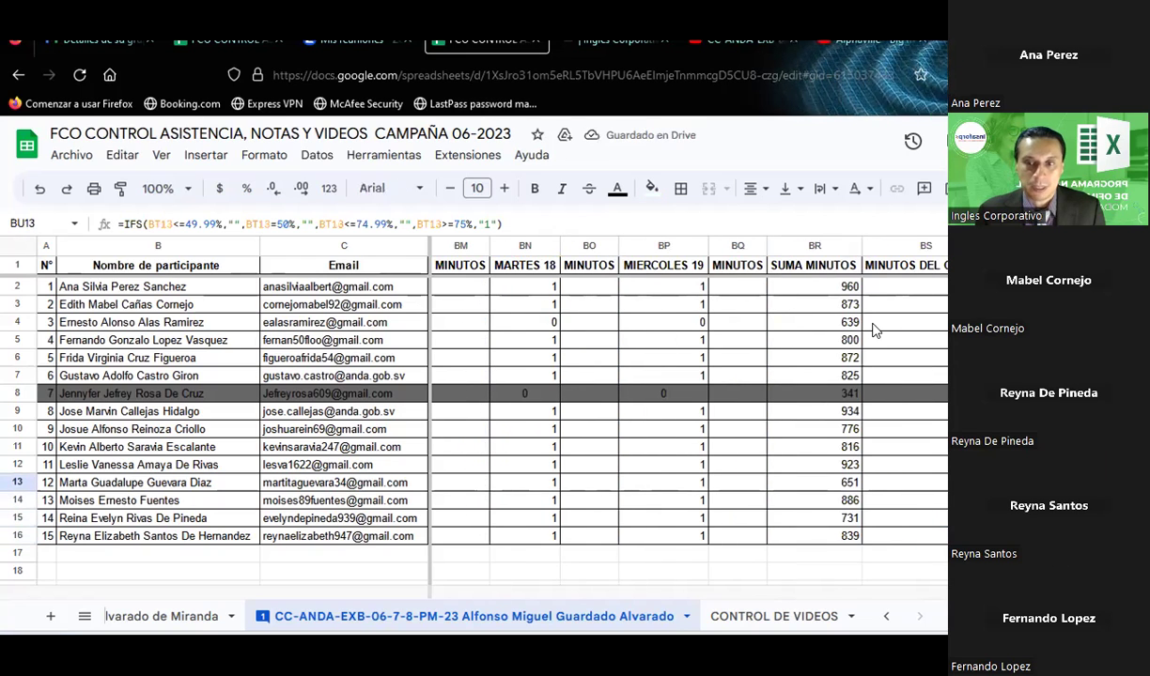
{"action": "key", "text": "Left"}
{"action": "key", "text": "Up"}
{"action": "key", "text": "Up"}
{"action": "key", "text": "Up"}
{"action": "key", "text": "Up"}
{"action": "key", "text": "Up"}
{"action": "key", "text": "Up"}
{"action": "key", "text": "Up"}
{"action": "key", "text": "Up"}
{"action": "key", "text": "Down"}
{"action": "key", "text": "Down"}
{"action": "key", "text": "Down"}
{"action": "key", "text": "Down"}
{"action": "key", "text": "Down"}
{"action": "key", "text": "Down"}
{"action": "key", "text": "Down"}
{"action": "key", "text": "Down"}
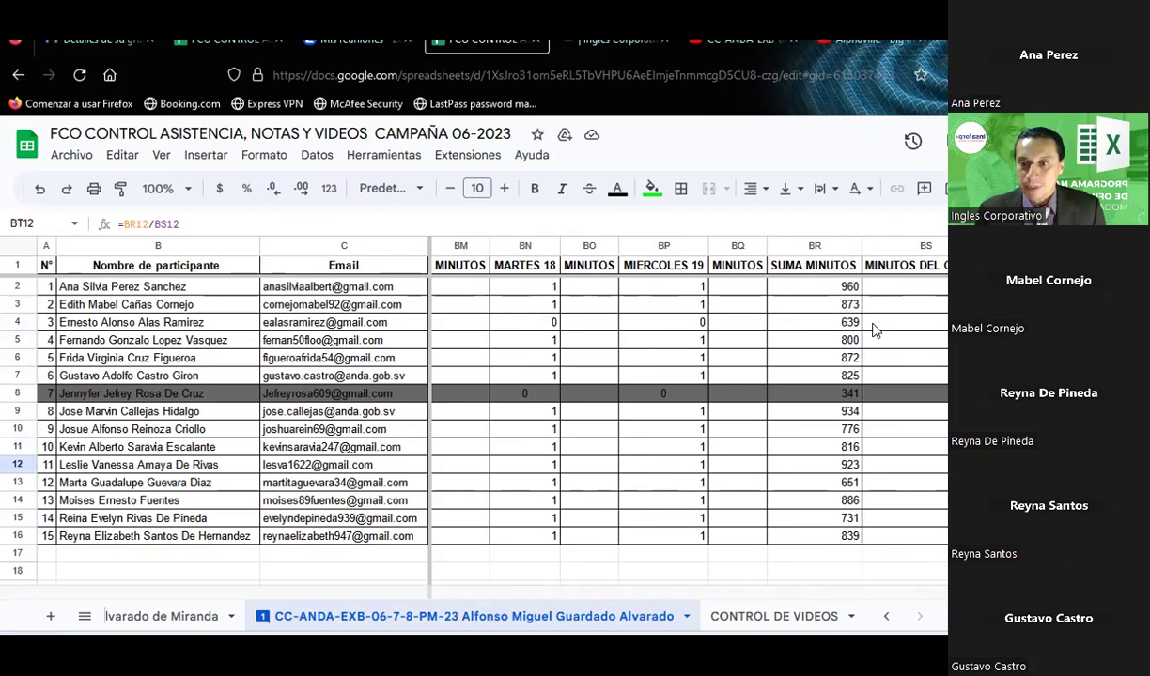
{"action": "key", "text": "Down"}
{"action": "key", "text": "Down"}
{"action": "key", "text": "Down"}
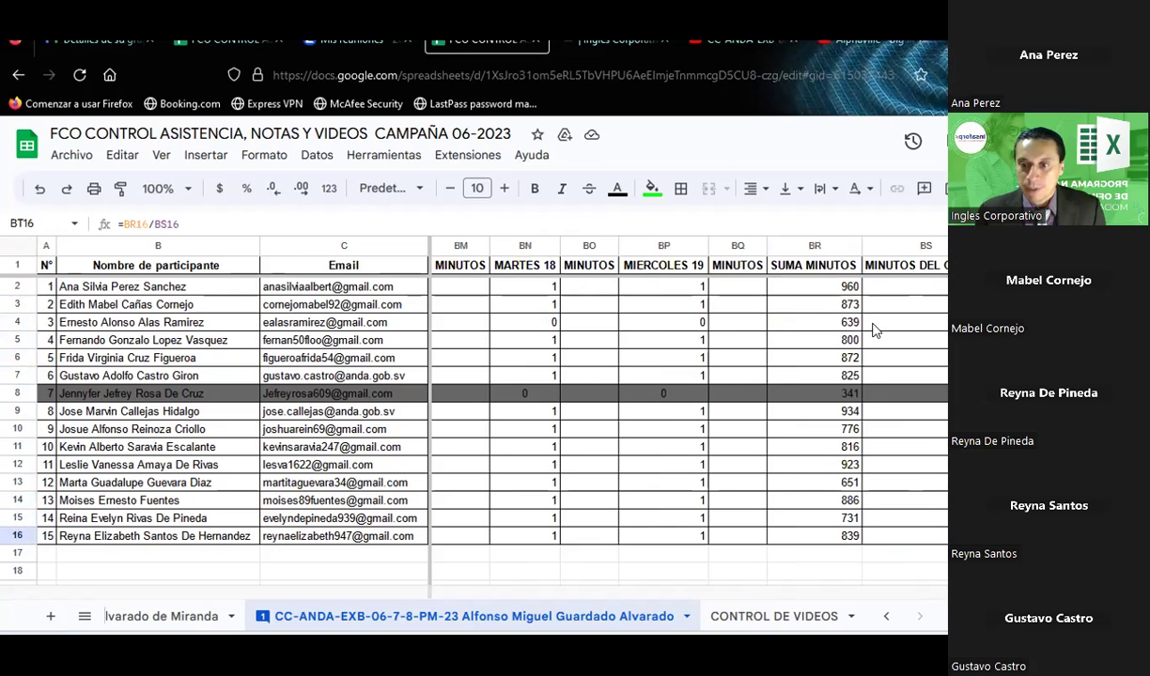
{"action": "key", "text": "Up"}
{"action": "key", "text": "Left"}
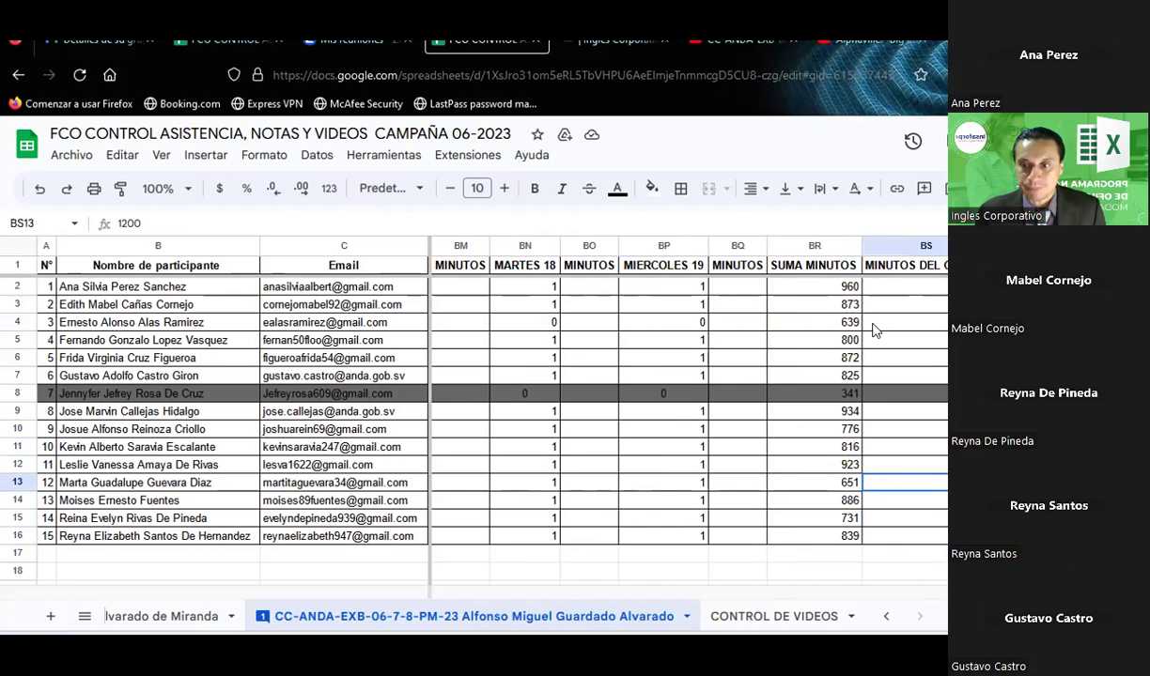
{"action": "key", "text": "Right"}
{"action": "key", "text": "Right"}
{"action": "key", "text": "Right"}
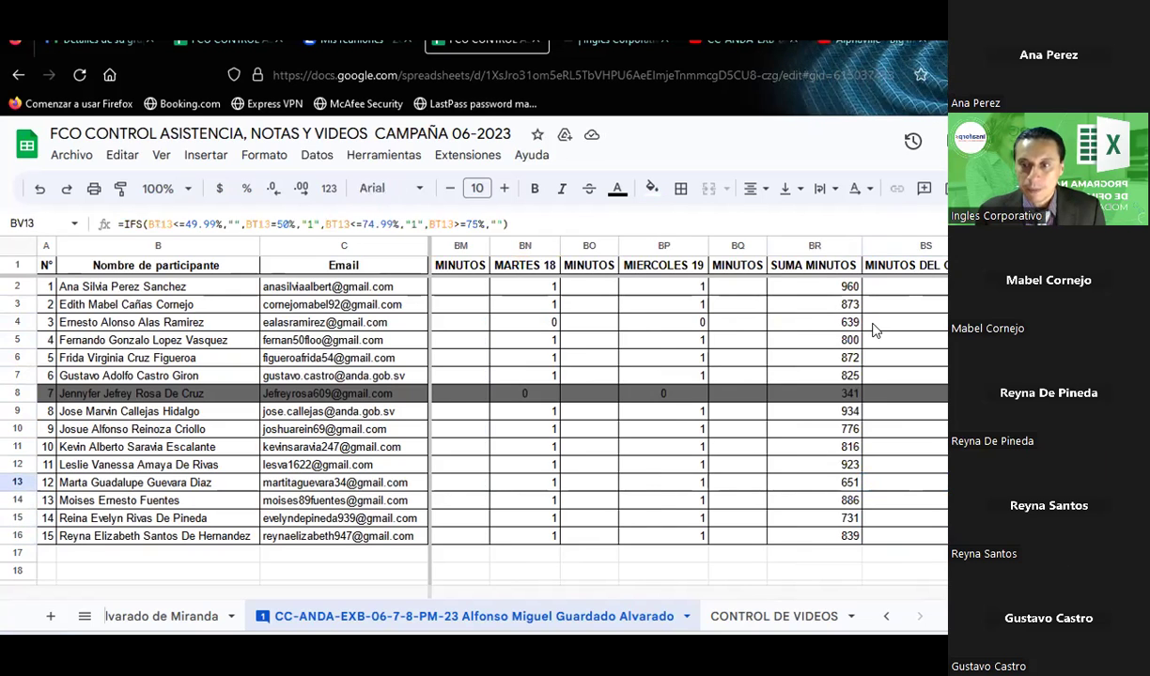
{"action": "key", "text": "Left"}
{"action": "key", "text": "Left"}
{"action": "key", "text": "Left"}
{"action": "key", "text": "Left"}
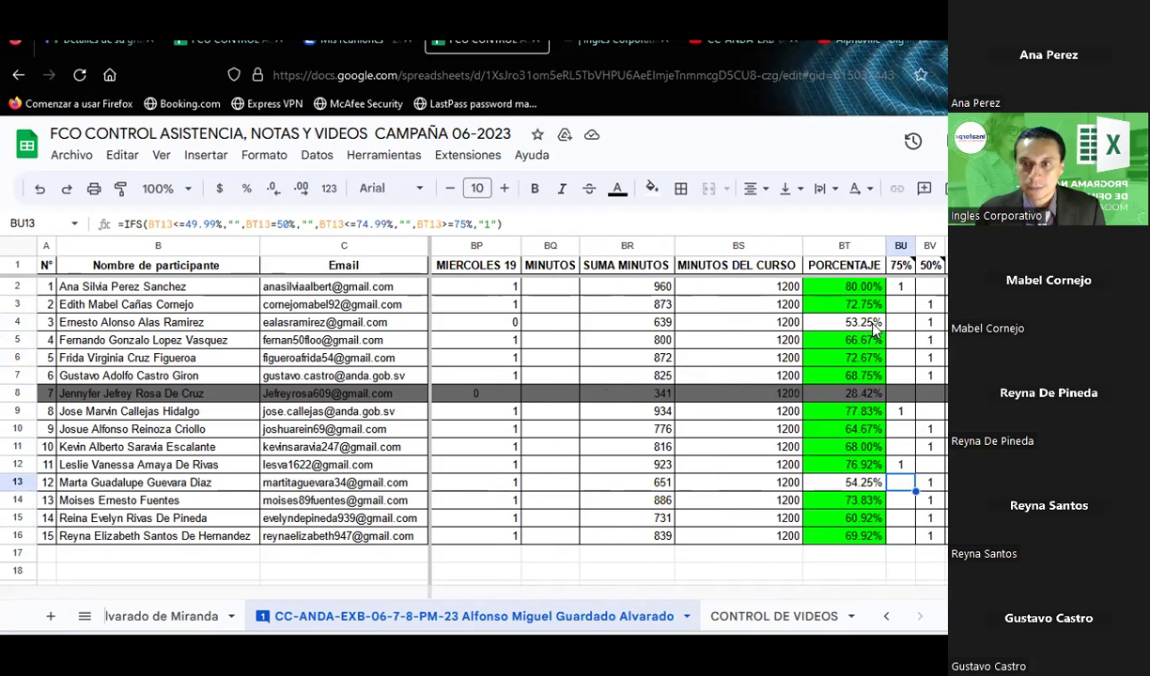
{"action": "key", "text": "Left"}
{"action": "key", "text": "Left"}
{"action": "key", "text": "Left"}
{"action": "key", "text": "Left"}
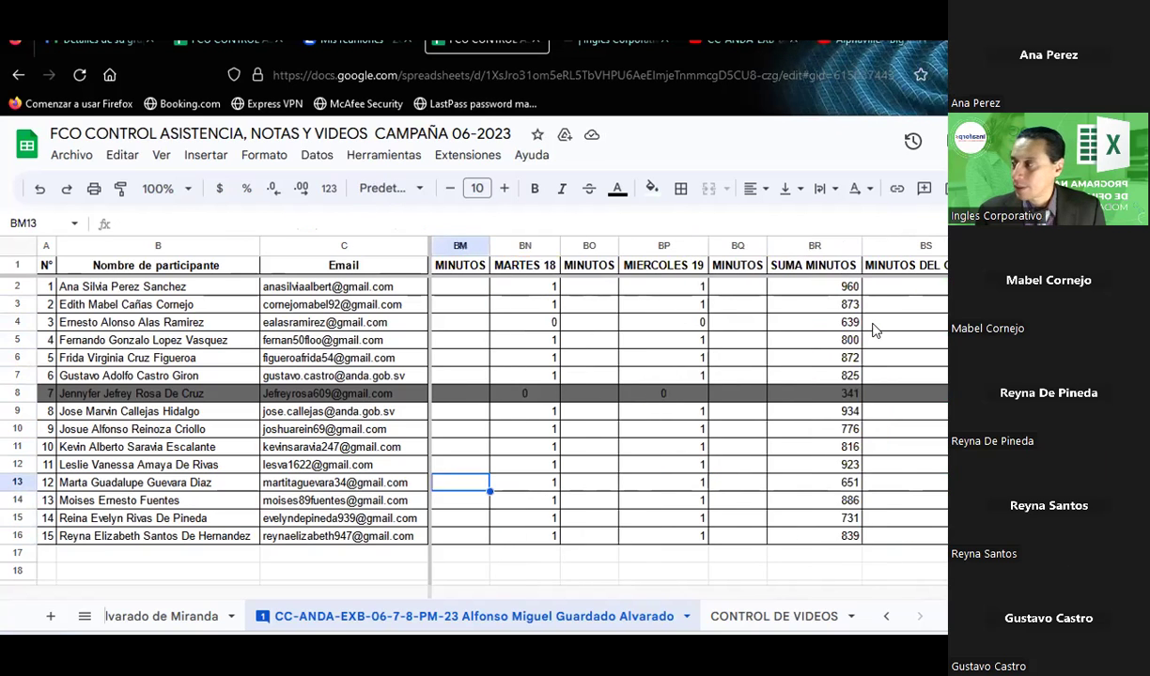
{"action": "key", "text": "Left"}
- Move back across the day columns to the first participant's LUNES 26 cell
{"action": "key", "text": "Down"}
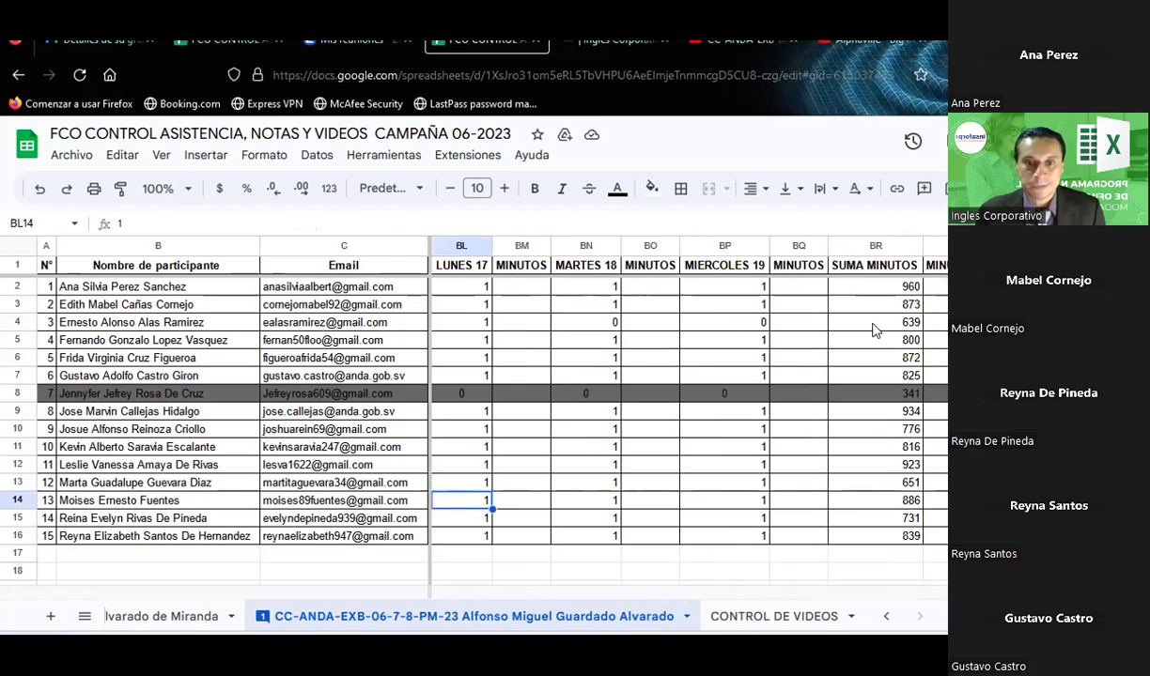
{"action": "key", "text": "Right"}
{"action": "key", "text": "Right"}
{"action": "key", "text": "Right"}
{"action": "key", "text": "Right"}
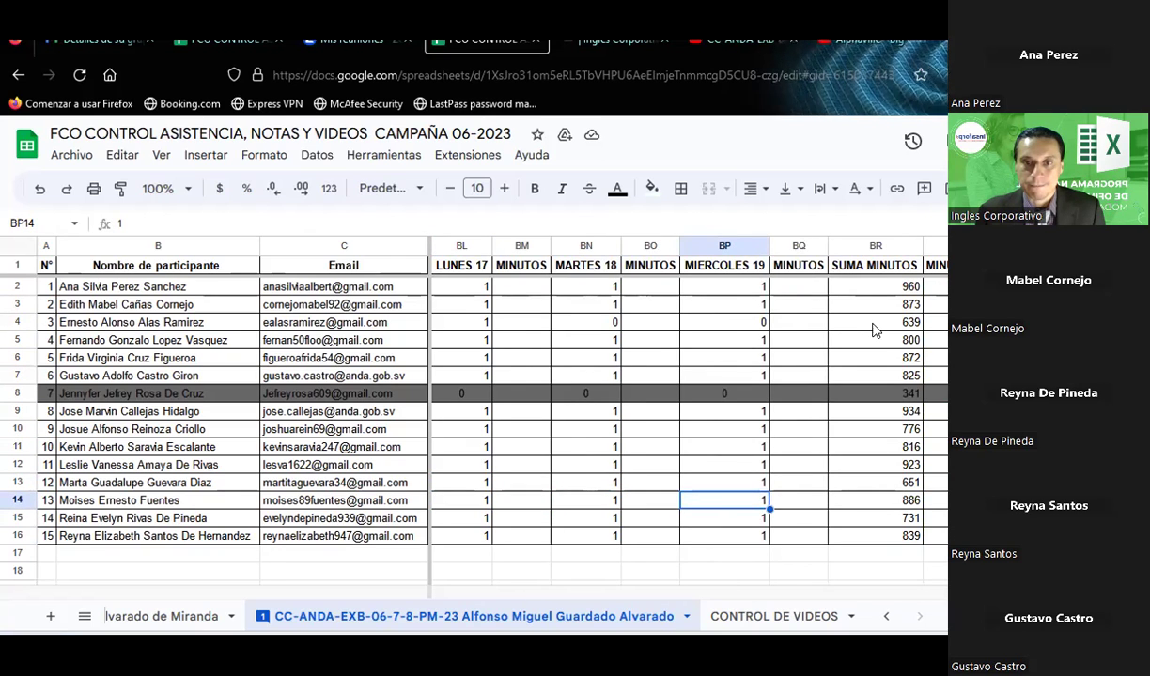
{"action": "key", "text": "Left"}
{"action": "key", "text": "Left"}
{"action": "key", "text": "Right"}
{"action": "key", "text": "Right"}
{"action": "key", "text": "Right"}
{"action": "key", "text": "Left"}
{"action": "key", "text": "Left"}
{"action": "key", "text": "Left"}
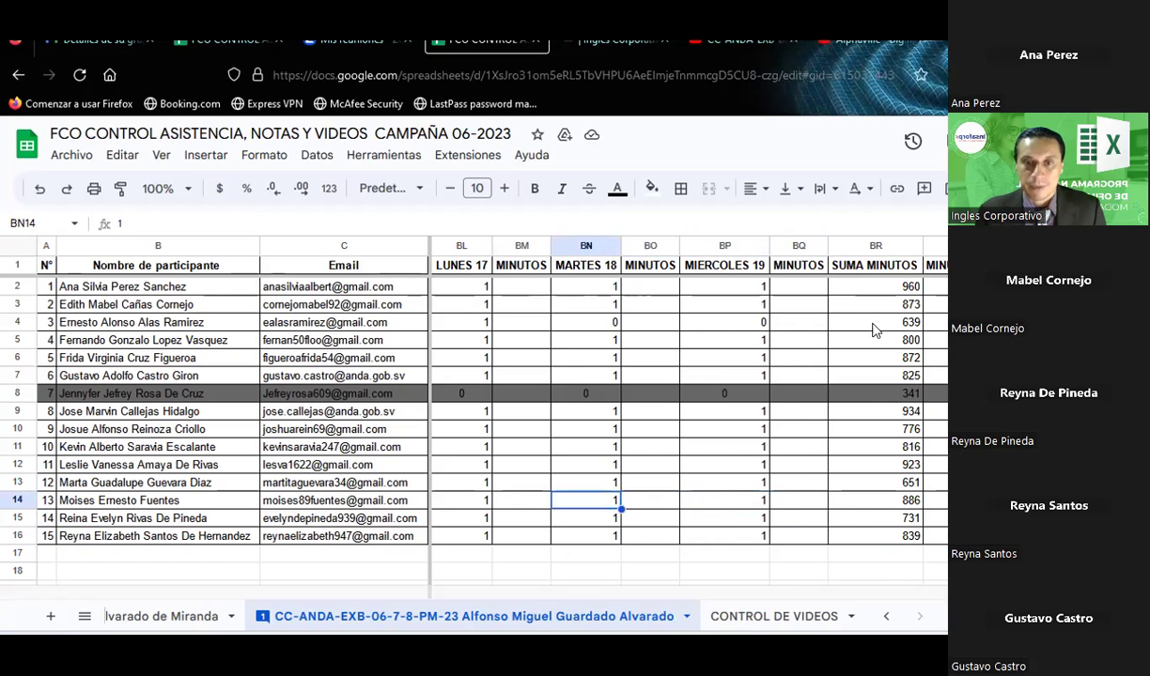
{"action": "key", "text": "Left"}
{"action": "key", "text": "Left"}
{"action": "key", "text": "Left"}
{"action": "key", "text": "Left"}
{"action": "key", "text": "Left"}
{"action": "key", "text": "Left"}
{"action": "key", "text": "Left"}
{"action": "key", "text": "Left"}
{"action": "key", "text": "Left"}
{"action": "key", "text": "Left"}
{"action": "key", "text": "Left"}
{"action": "key", "text": "Left"}
{"action": "key", "text": "Left"}
{"action": "key", "text": "Left"}
{"action": "key", "text": "Left"}
{"action": "key", "text": "Left"}
{"action": "key", "text": "Left"}
{"action": "key", "text": "Left"}
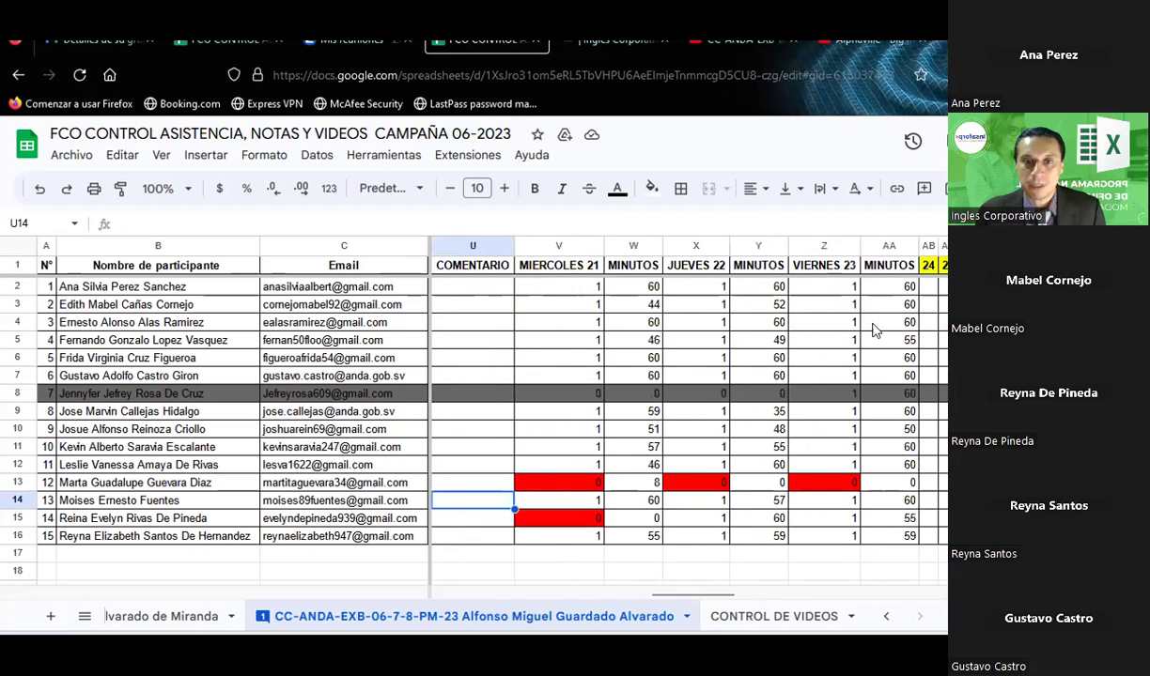
{"action": "key", "text": "Left"}
{"action": "key", "text": "Left"}
{"action": "key", "text": "Left"}
{"action": "key", "text": "Left"}
{"action": "key", "text": "Right"}
{"action": "key", "text": "Right"}
{"action": "key", "text": "Right"}
{"action": "key", "text": "Right"}
{"action": "key", "text": "Right"}
{"action": "key", "text": "Right"}
{"action": "key", "text": "Right"}
{"action": "key", "text": "Right"}
{"action": "key", "text": "Right"}
{"action": "key", "text": "Right"}
{"action": "key", "text": "Right"}
{"action": "key", "text": "Right"}
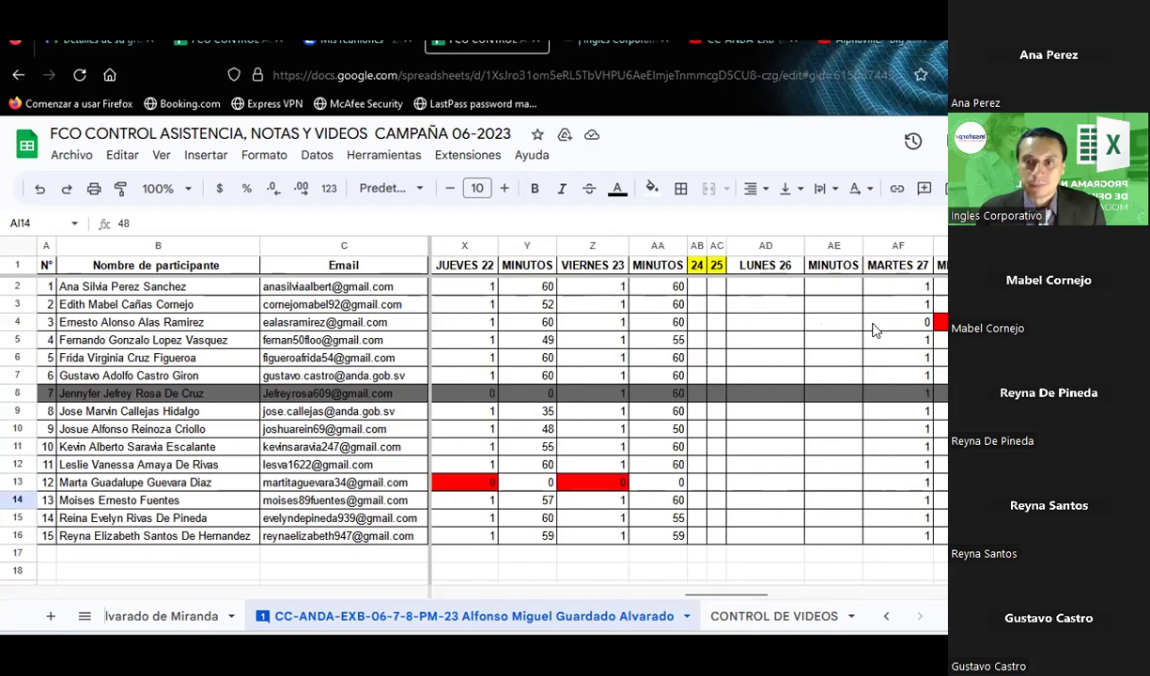
{"action": "key", "text": "Left"}
{"action": "key", "text": "Left"}
{"action": "key", "text": "Left"}
{"action": "key", "text": "Left"}
{"action": "key", "text": "Left"}
{"action": "key", "text": "Up"}
{"action": "key", "text": "Up"}
{"action": "key", "text": "Up"}
{"action": "key", "text": "Up"}
{"action": "key", "text": "ctrl+Up"}
{"action": "key", "text": "Down"}
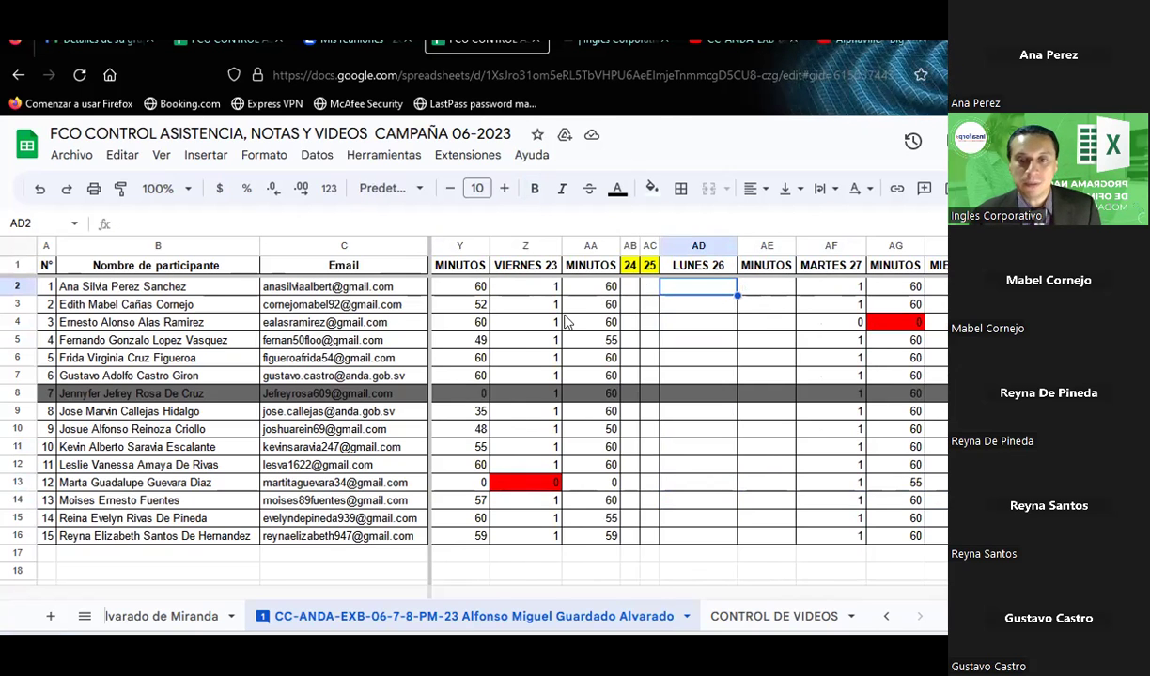
- Delete the 'Resumen de horas extras' chart from the Excel sheet
{"action": "mouse_move", "coordinate": [845, 602]}
{"action": "left_click", "coordinate": [823, 505]}
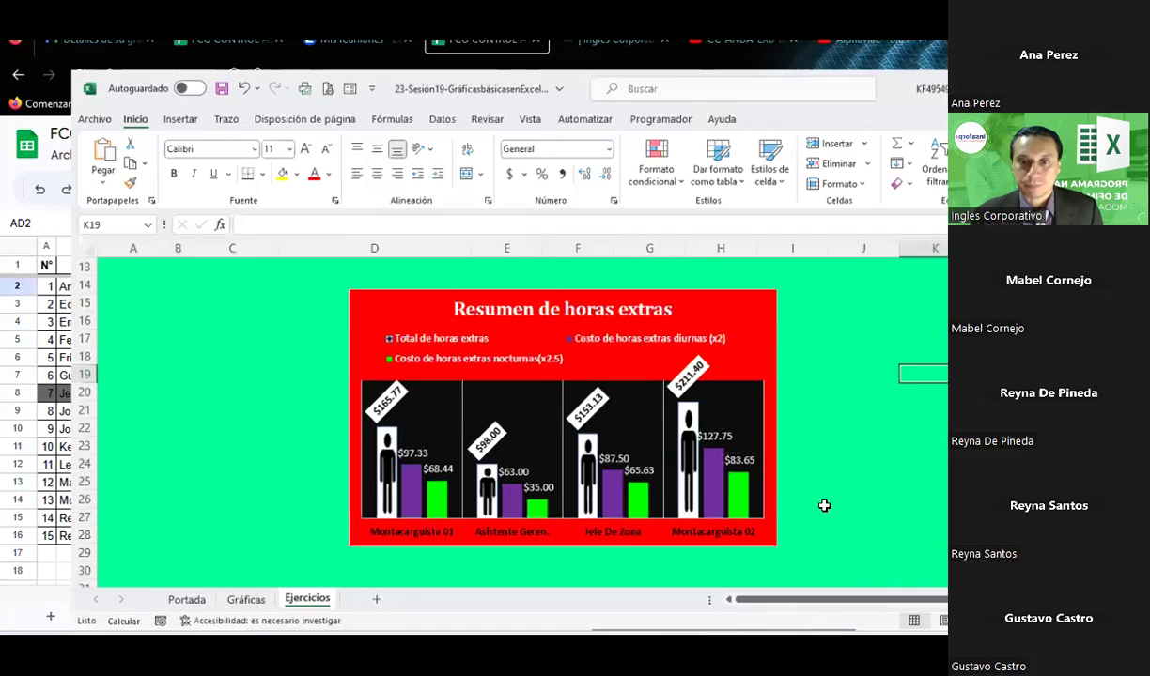
{"action": "left_click", "coordinate": [862, 297]}
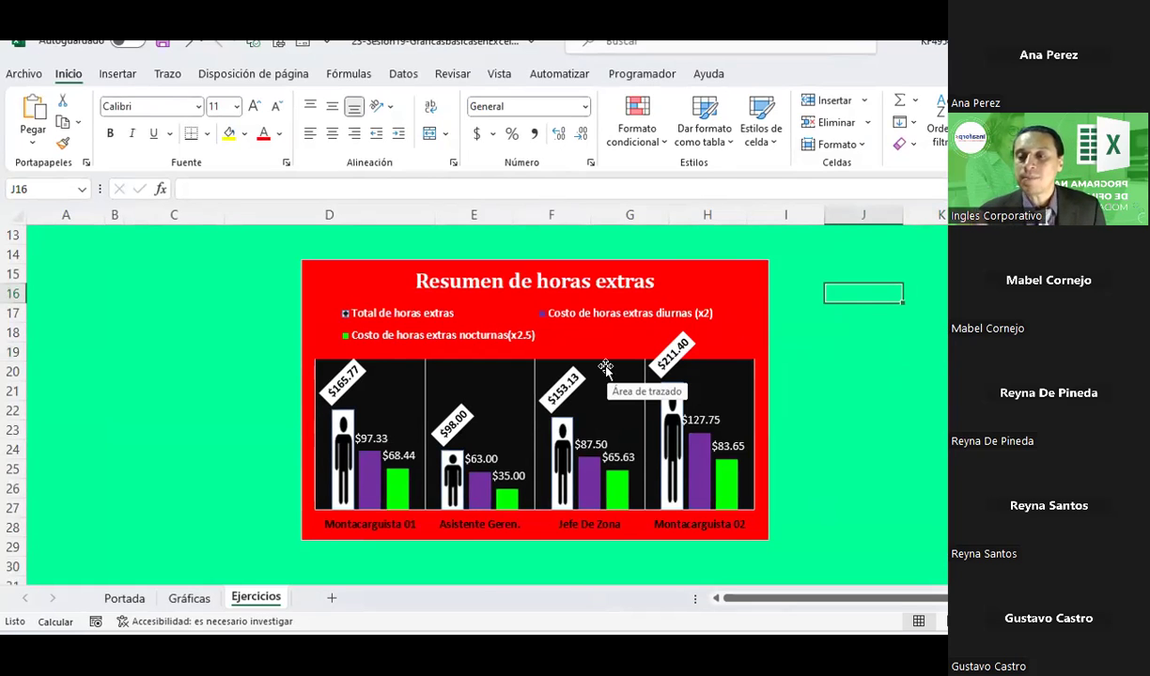
{"action": "left_click", "coordinate": [720, 280]}
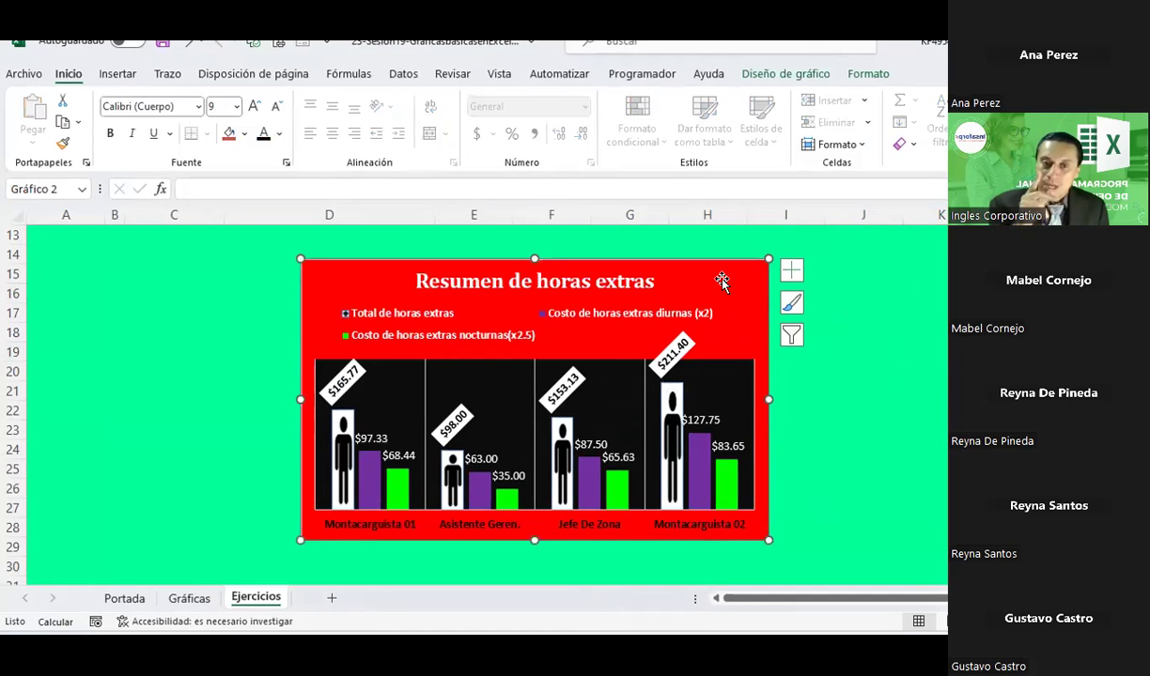
{"action": "key", "text": "Delete"}
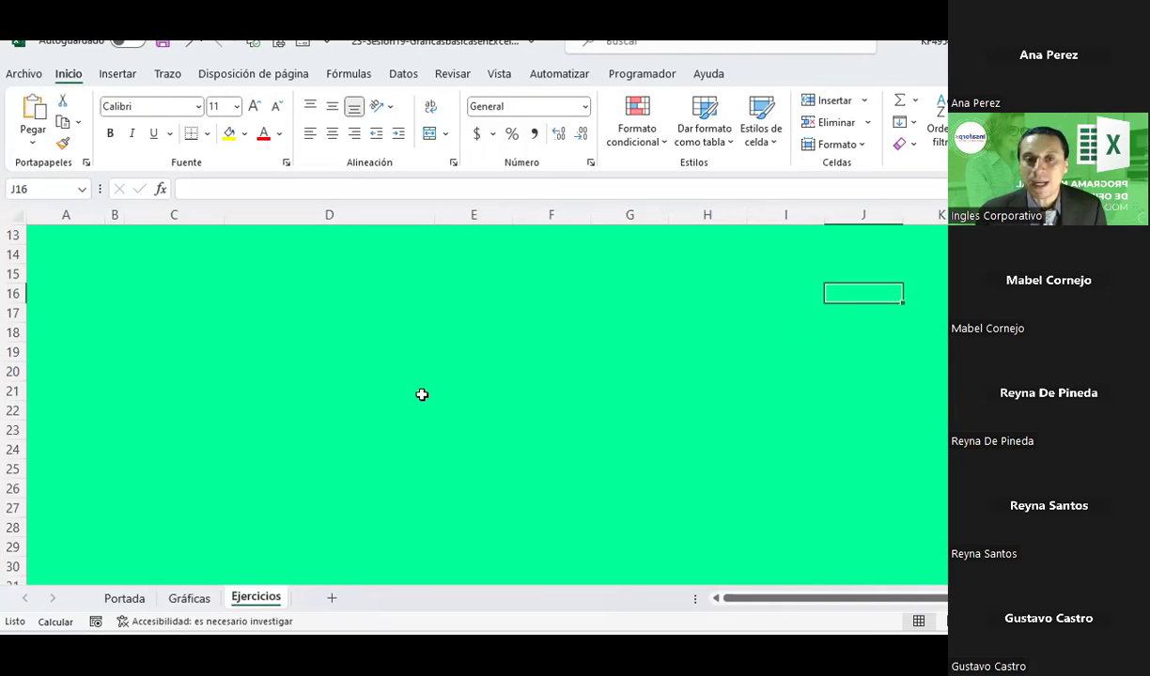
- Autofit column C and select the four job titles in C7:C10
{"action": "scroll", "coordinate": [420, 396], "scroll_direction": "up", "scroll_amount": 4}
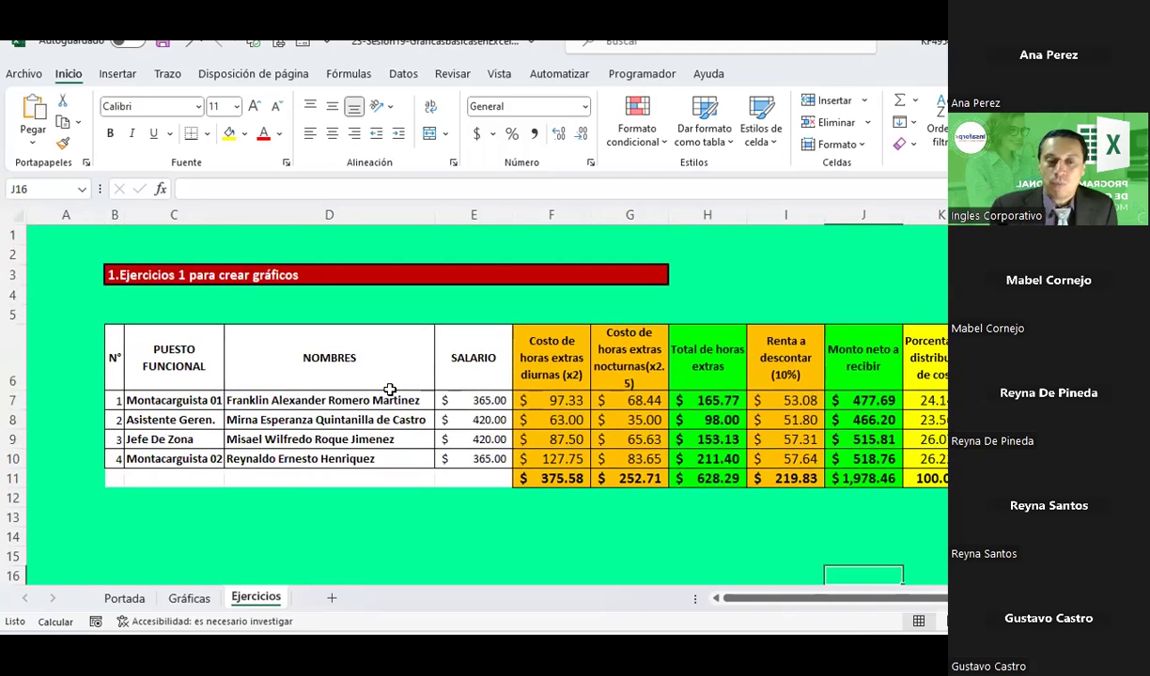
{"action": "scroll", "coordinate": [389, 389], "scroll_direction": "down", "scroll_amount": 1}
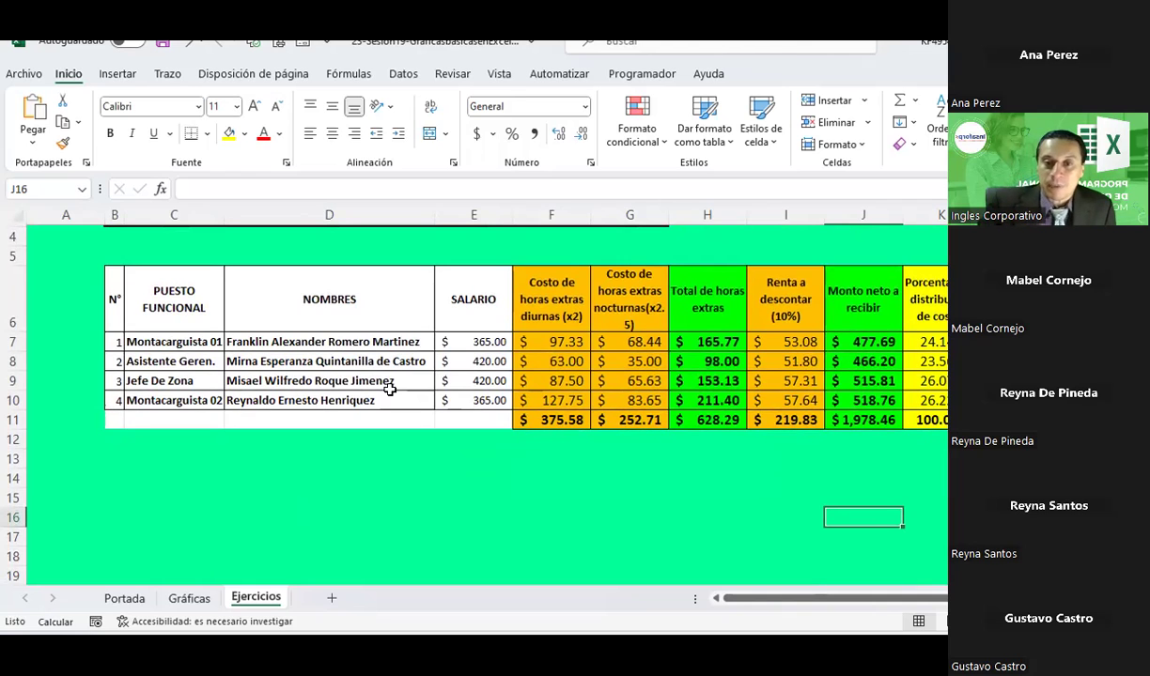
{"action": "left_click", "coordinate": [189, 337]}
{"action": "double_click", "coordinate": [223, 215]}
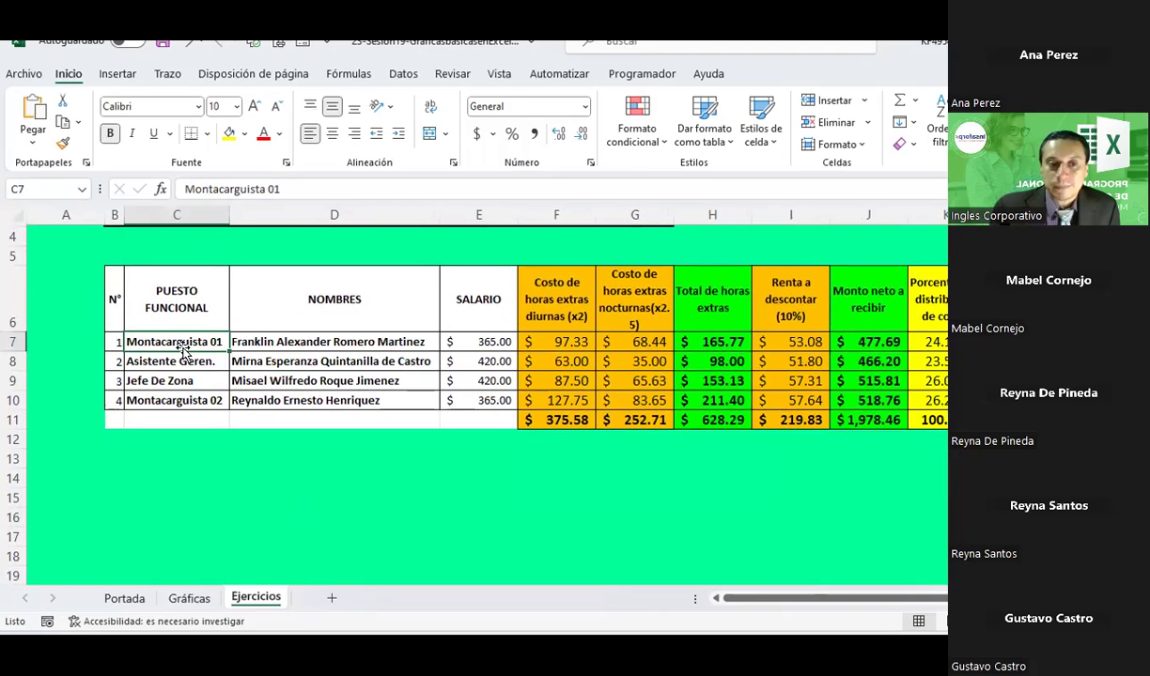
{"action": "left_click_drag", "start_coordinate": [181, 345], "coordinate": [184, 402]}
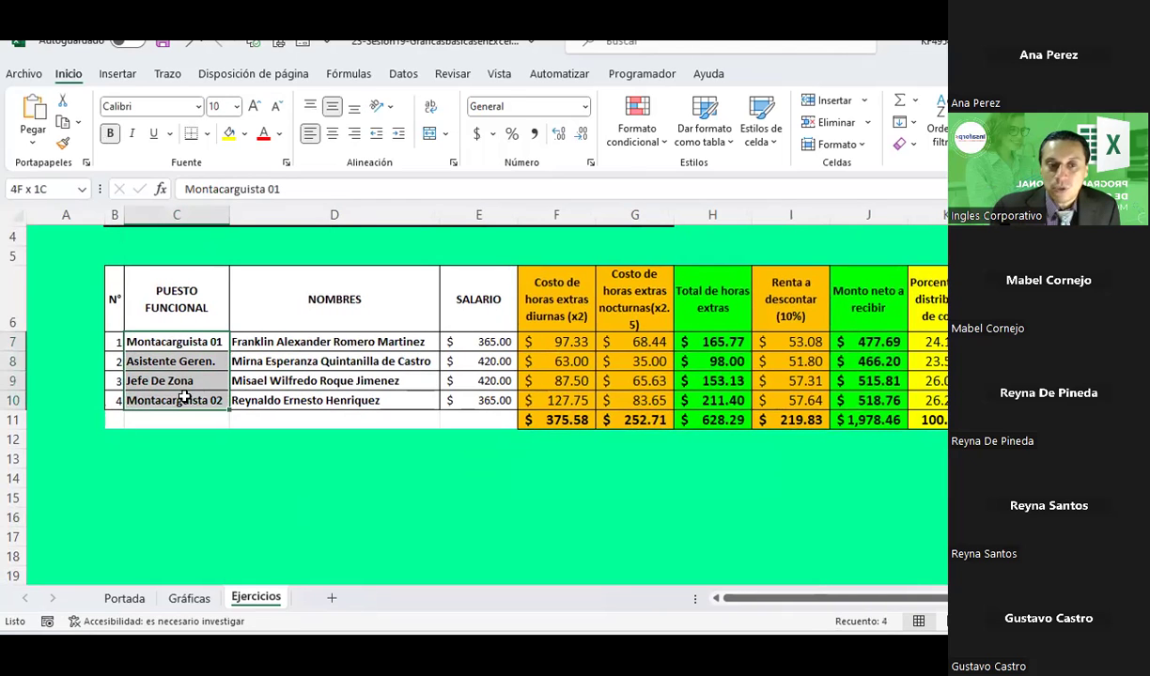
{"action": "left_click", "coordinate": [167, 73]}
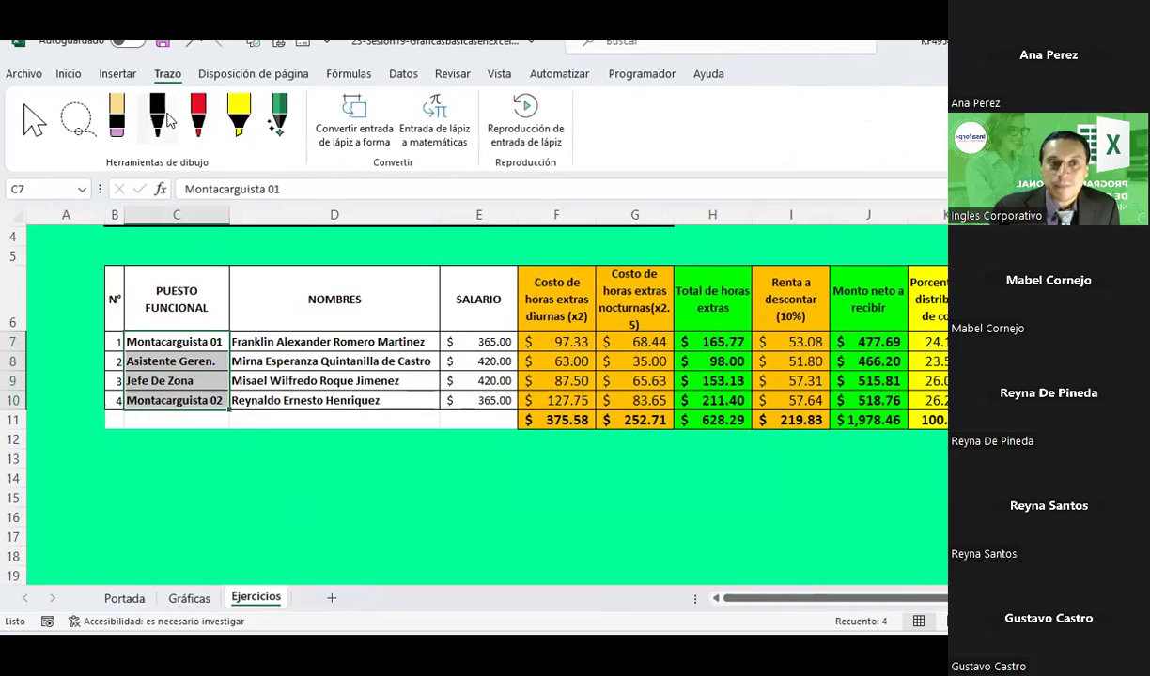
- Try a freehand black pen stroke below the table, then undo it
{"action": "left_click", "coordinate": [157, 114]}
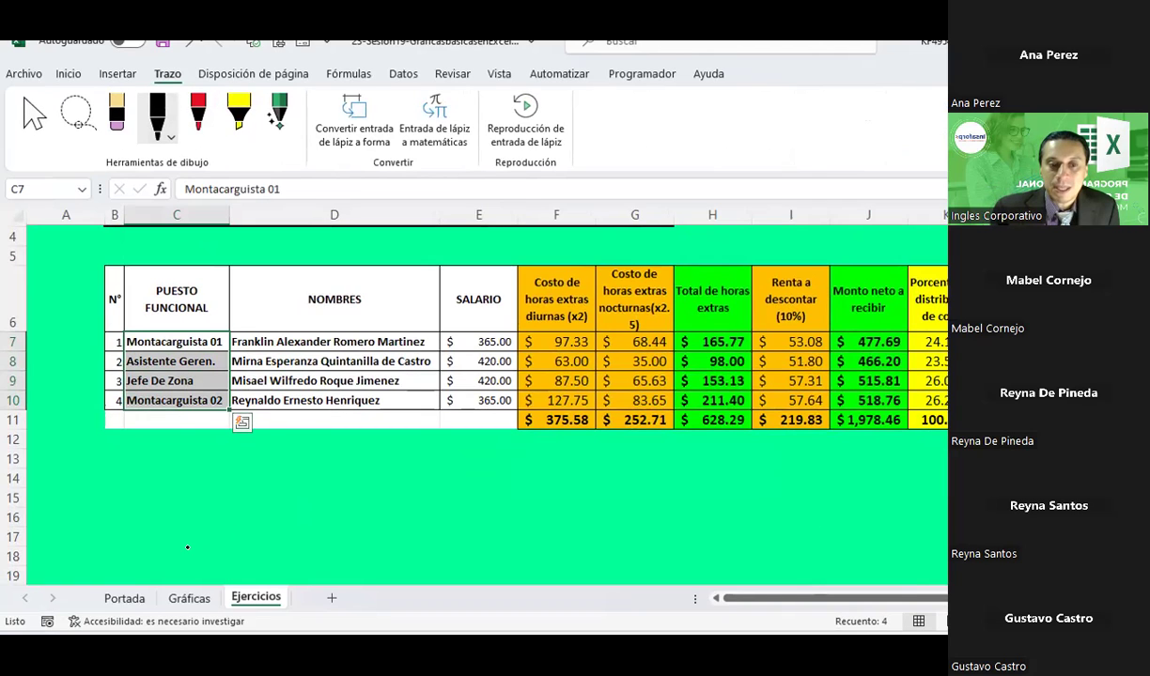
{"action": "left_click_drag", "start_coordinate": [189, 549], "coordinate": [451, 558]}
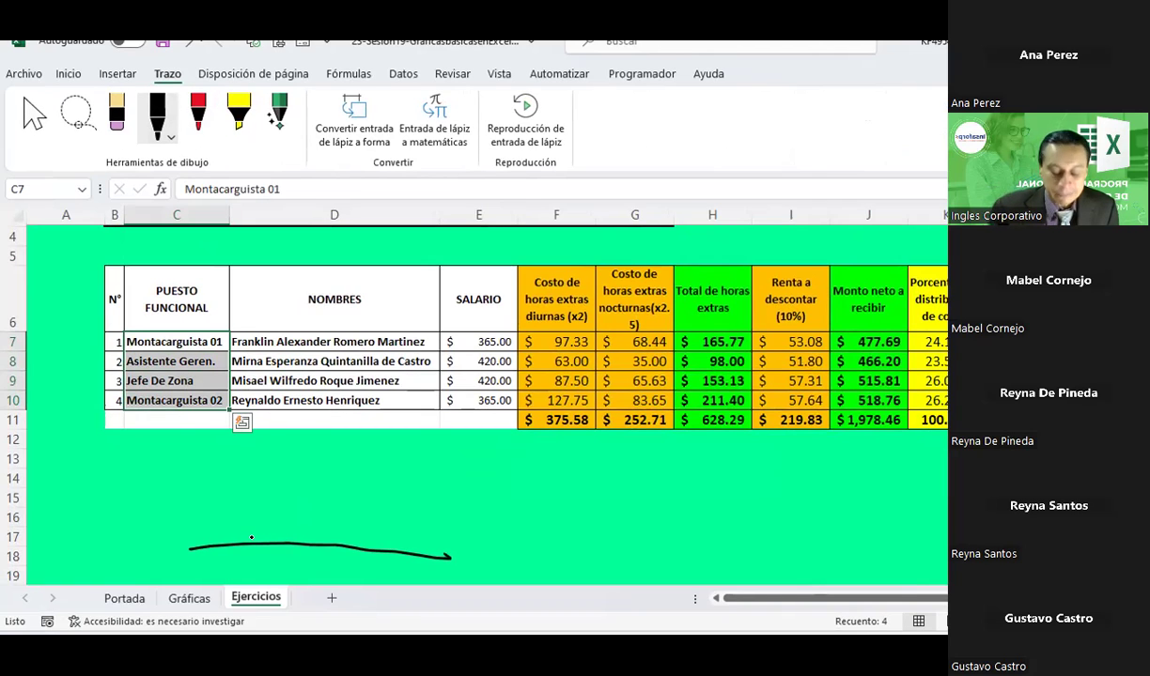
{"action": "key", "text": "ctrl+z"}
{"action": "left_click", "coordinate": [157, 115]}
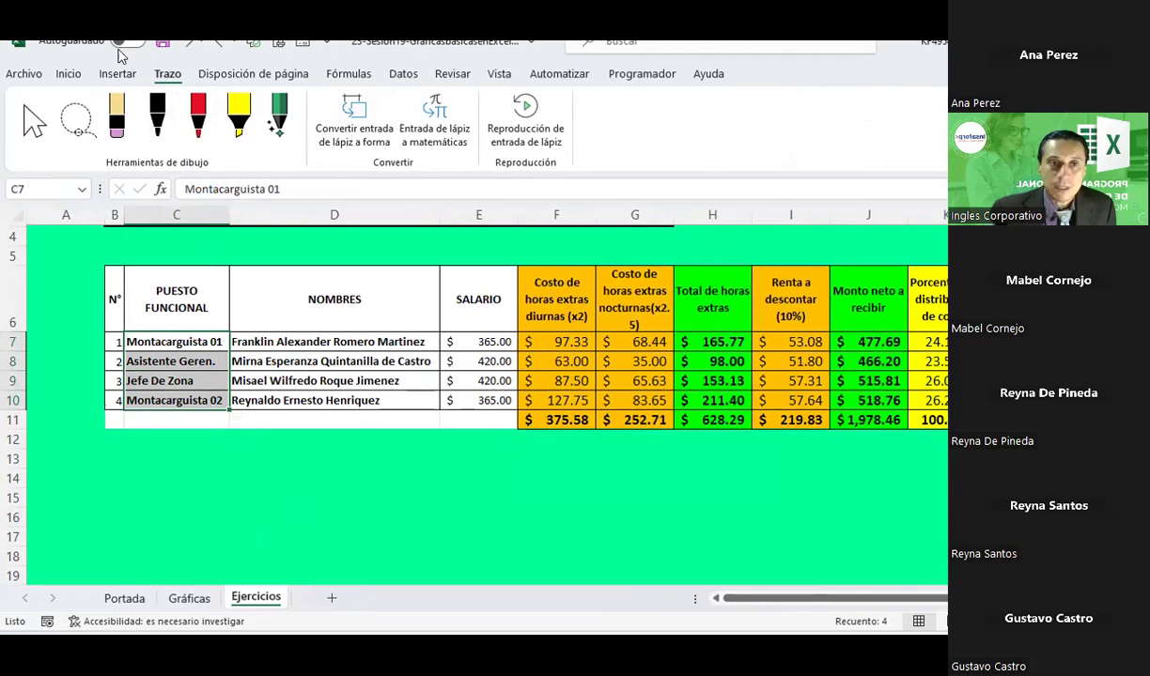
- Draw a horizontal straight line across row 17 and style it thick black
{"action": "left_click", "coordinate": [117, 74]}
{"action": "left_click", "coordinate": [230, 131]}
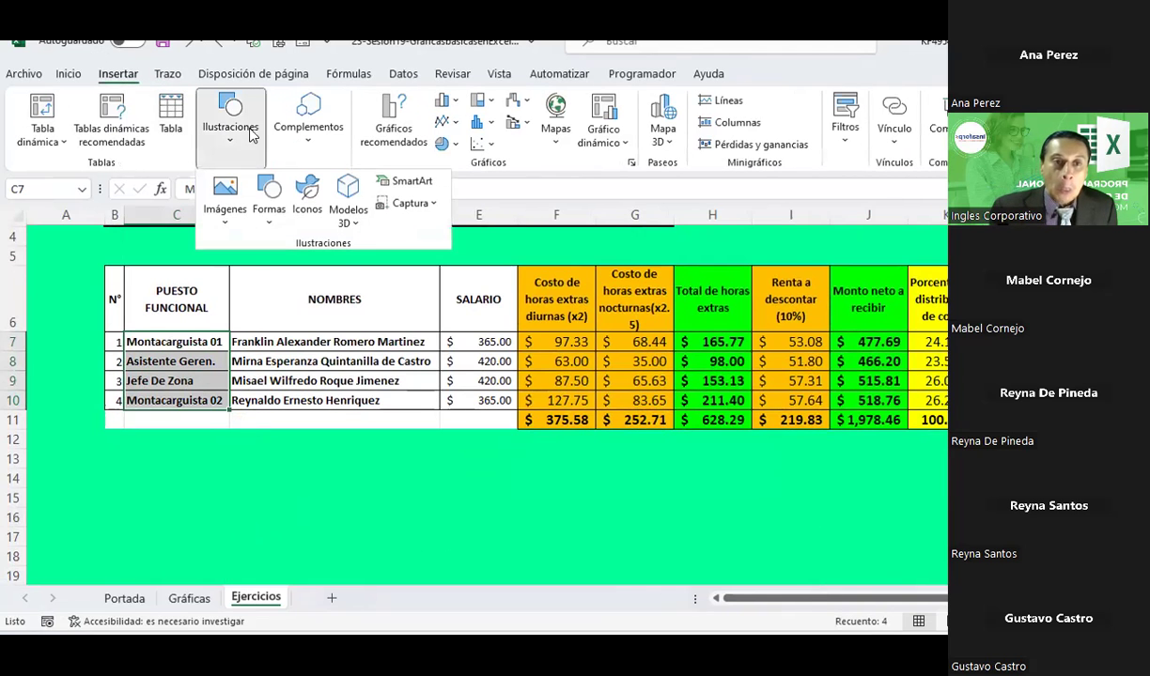
{"action": "left_click", "coordinate": [278, 229]}
{"action": "left_click", "coordinate": [267, 265]}
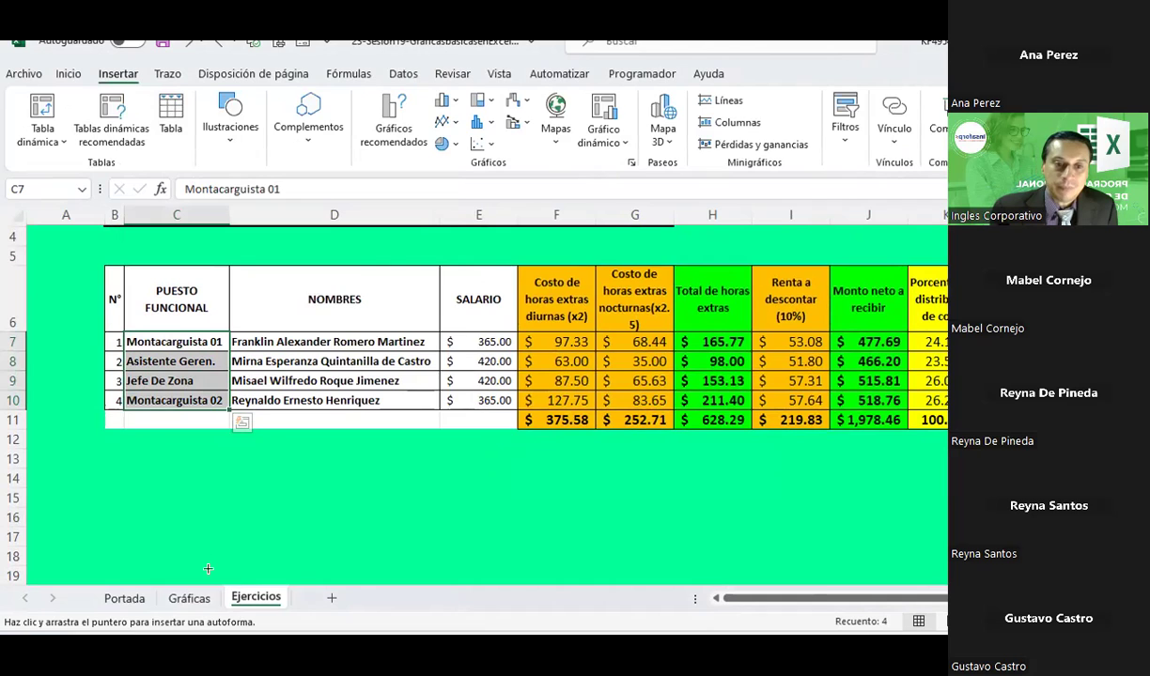
{"action": "left_click_drag", "start_coordinate": [235, 538], "coordinate": [428, 537]}
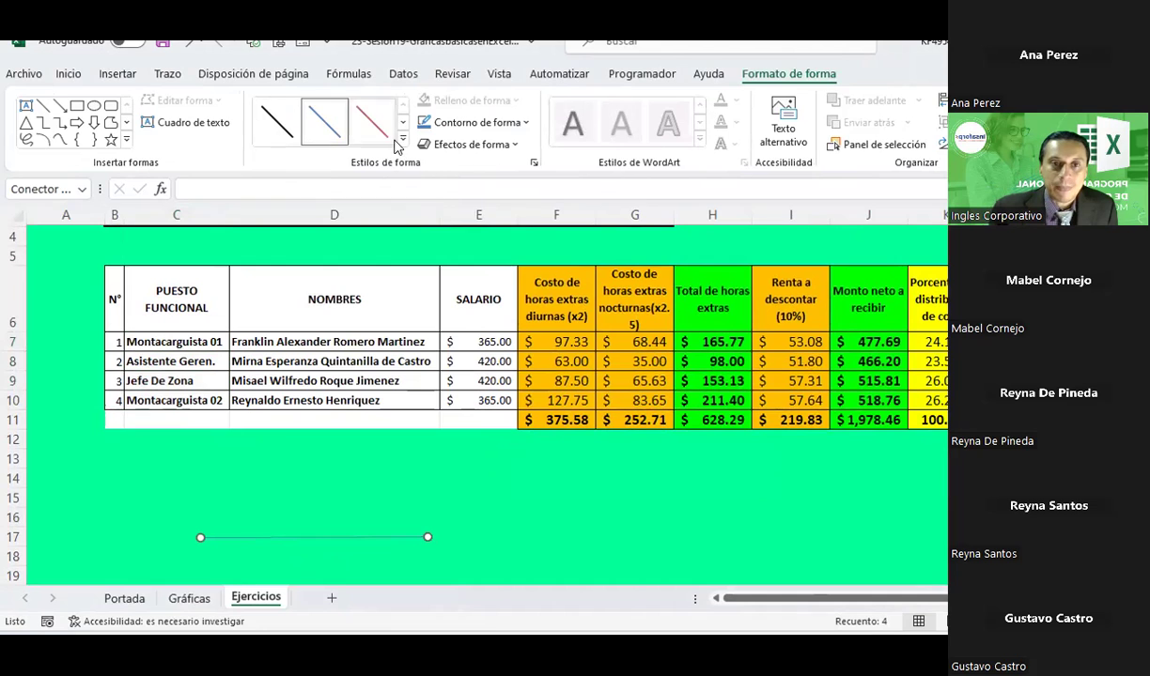
{"action": "left_click", "coordinate": [406, 143]}
{"action": "left_click", "coordinate": [282, 216]}
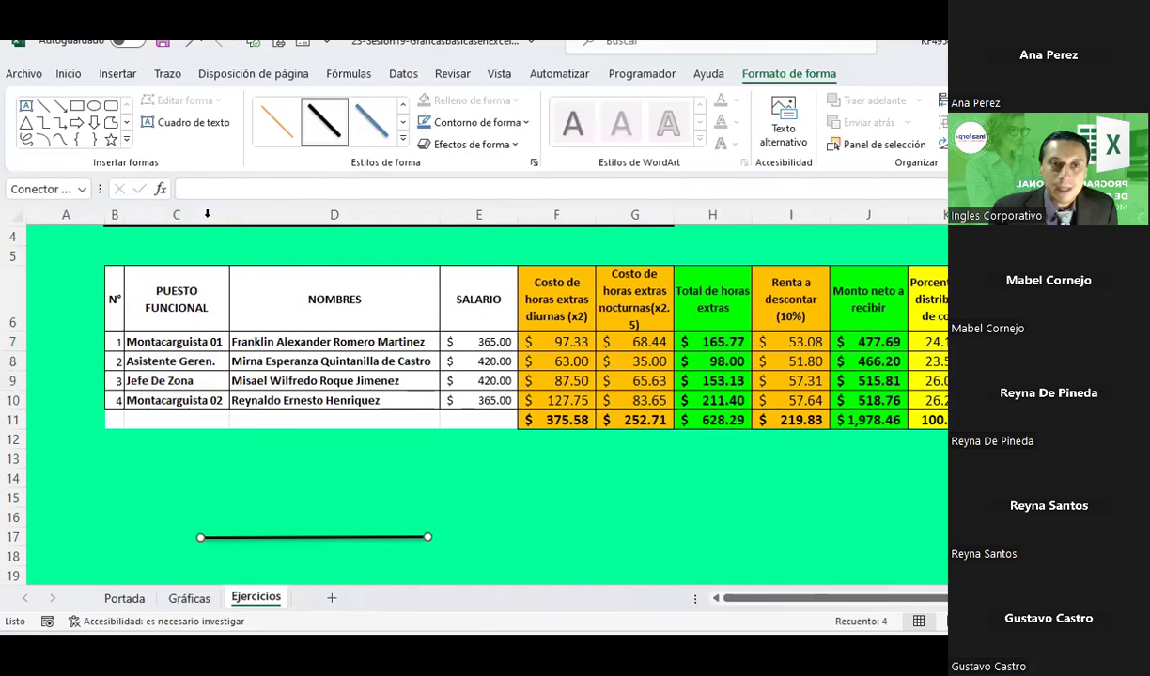
- Draw a vertical straight line crossing it from row 12 to 18, styled thick black
{"action": "left_click", "coordinate": [42, 105]}
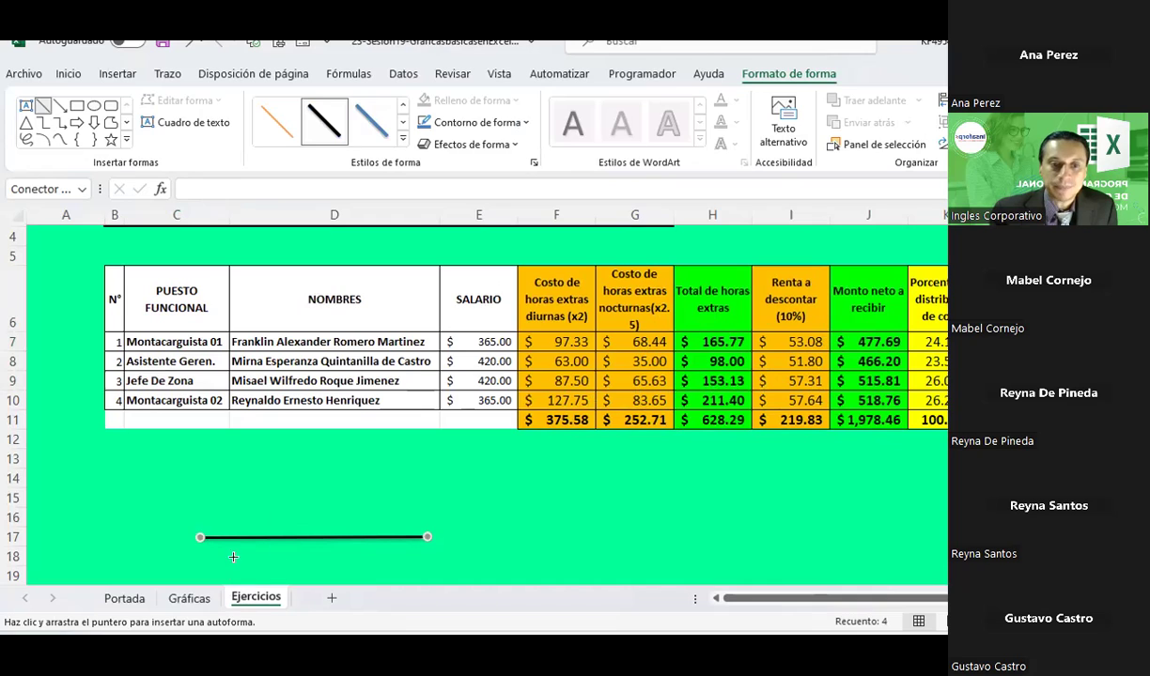
{"action": "left_click_drag", "start_coordinate": [230, 552], "coordinate": [232, 439]}
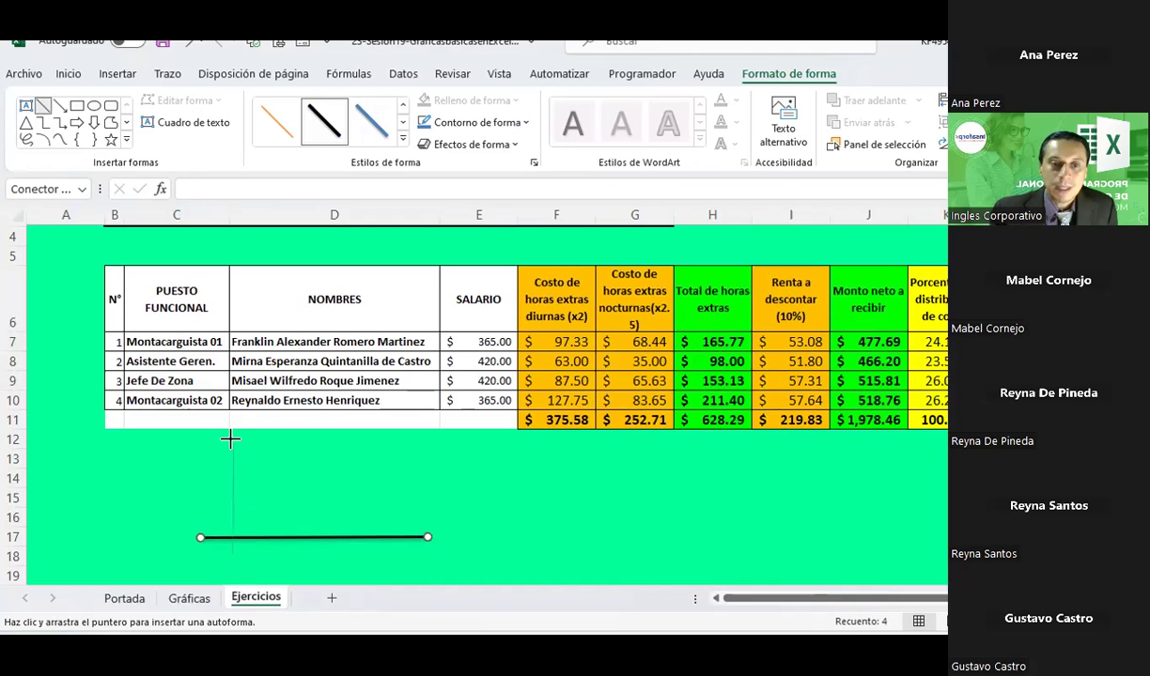
{"action": "left_click_drag", "start_coordinate": [232, 439], "coordinate": [233, 441]}
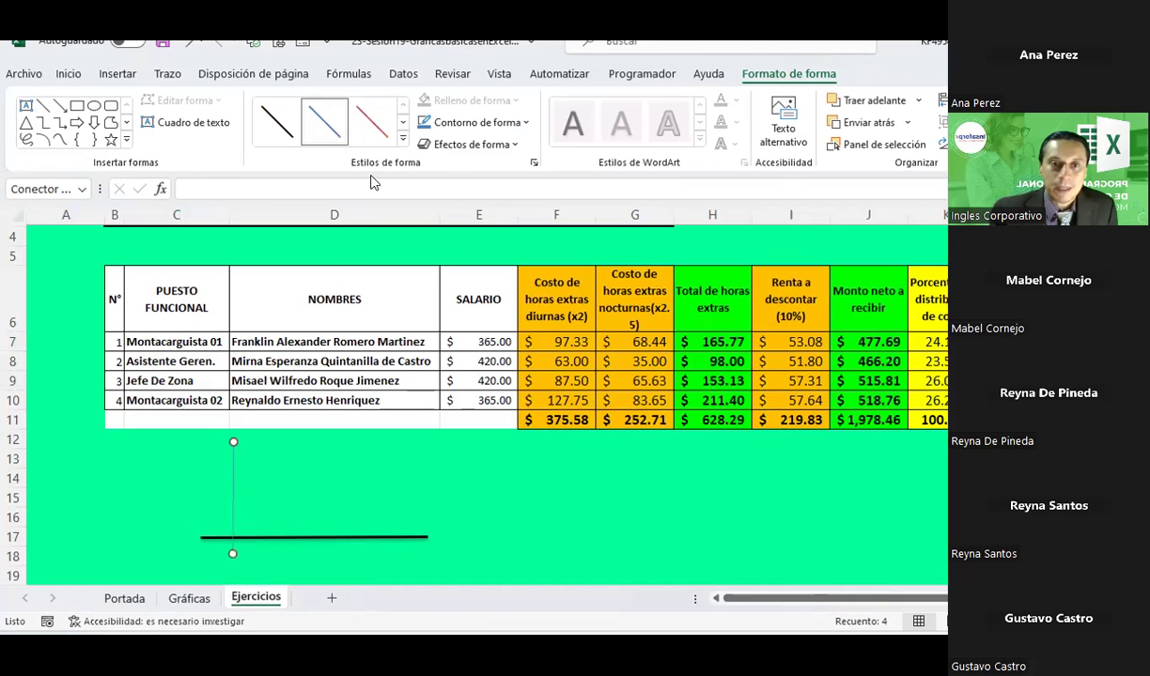
{"action": "left_click", "coordinate": [401, 144]}
{"action": "left_click", "coordinate": [272, 208]}
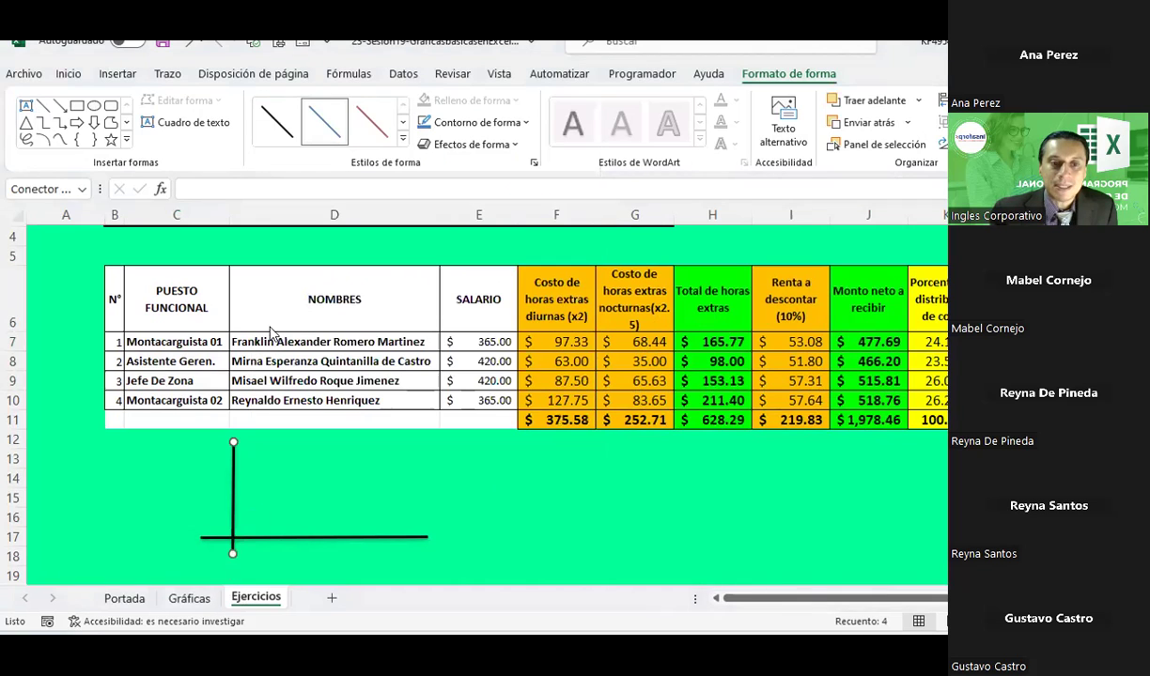
- Adjust the right end of the horizontal line, then ready the black pen
{"action": "left_click", "coordinate": [401, 541]}
{"action": "left_click_drag", "start_coordinate": [426, 537], "coordinate": [421, 538]}
{"action": "left_click", "coordinate": [477, 499]}
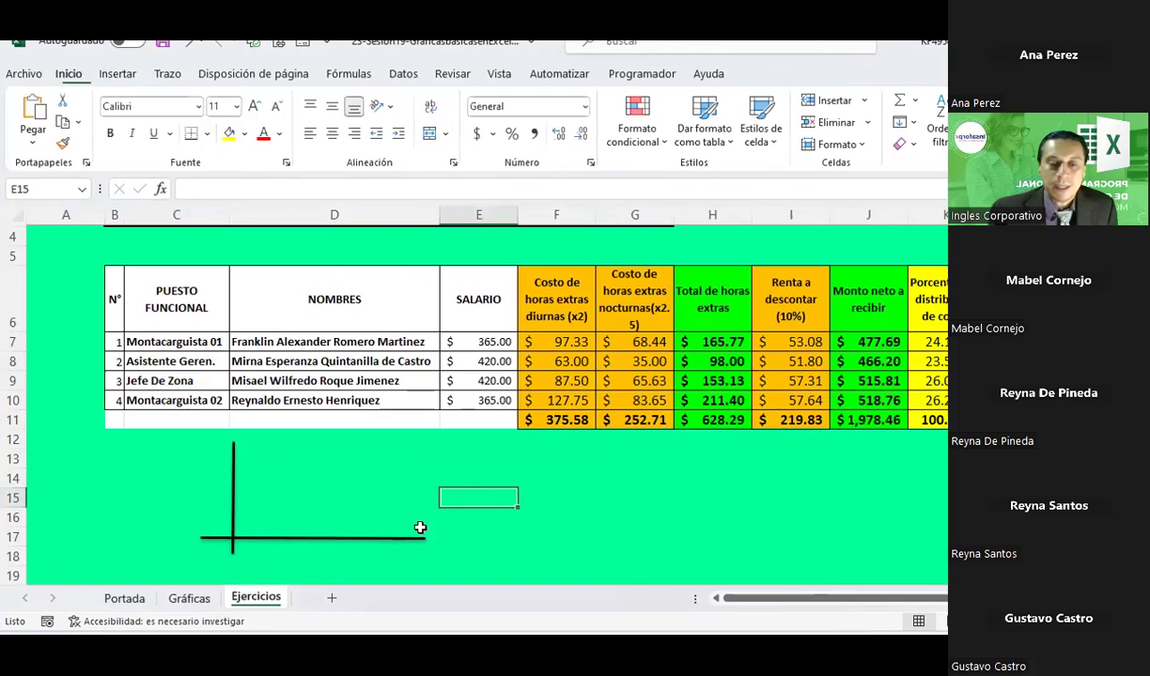
{"action": "left_click", "coordinate": [371, 540]}
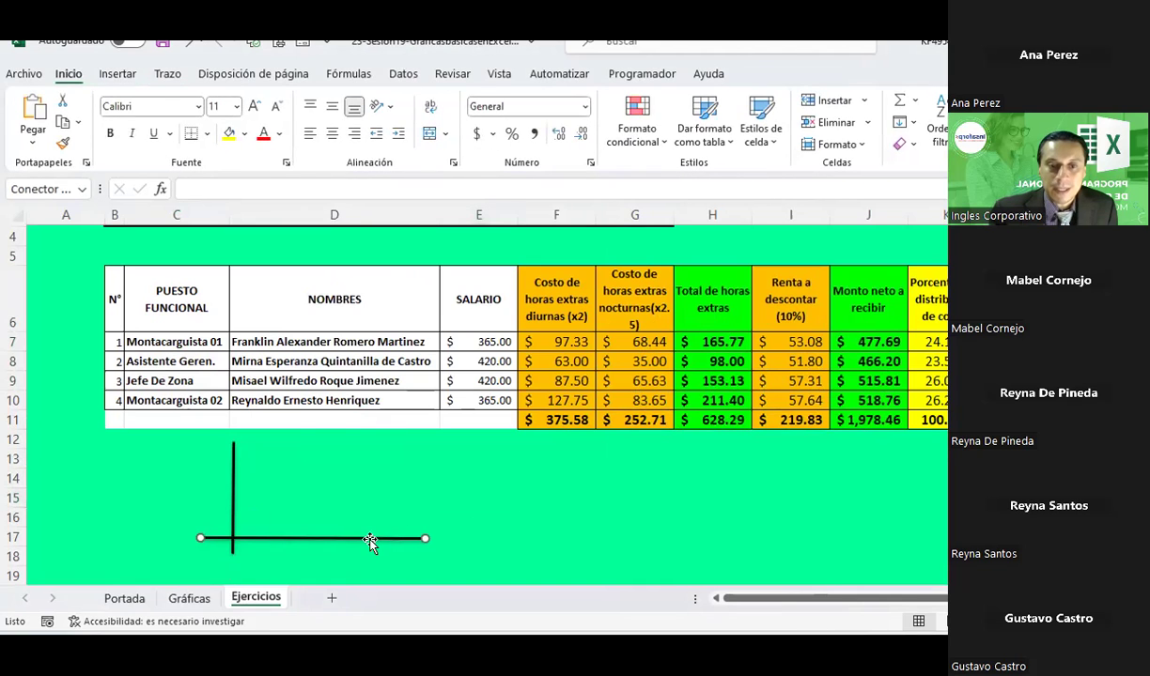
{"action": "left_click", "coordinate": [155, 77]}
{"action": "left_click", "coordinate": [156, 115]}
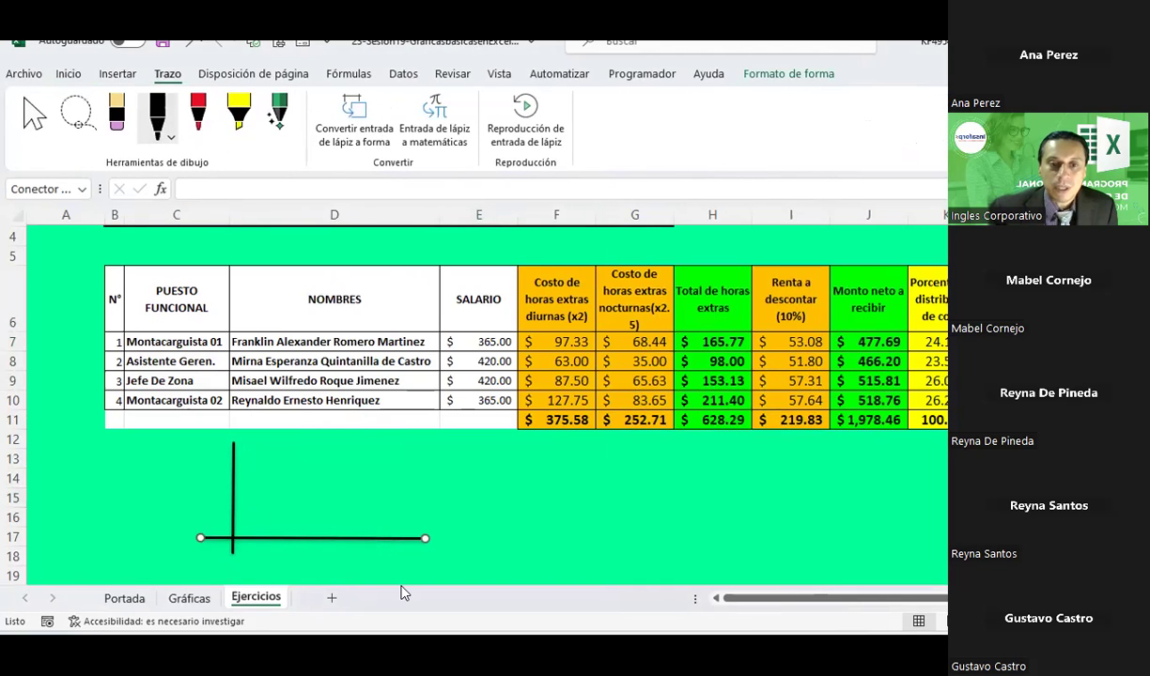
- Hand-write 'MNR $' beside the vertical axis and 'NPF' under the horizontal axis
{"action": "left_click_drag", "start_coordinate": [363, 564], "coordinate": [386, 555]}
{"action": "mouse_move", "coordinate": [208, 445]}
{"action": "left_mouse_down"}
{"action": "mouse_move", "coordinate": [195, 460]}
{"action": "mouse_move", "coordinate": [203, 439]}
{"action": "mouse_move", "coordinate": [204, 470]}
{"action": "left_mouse_up"}
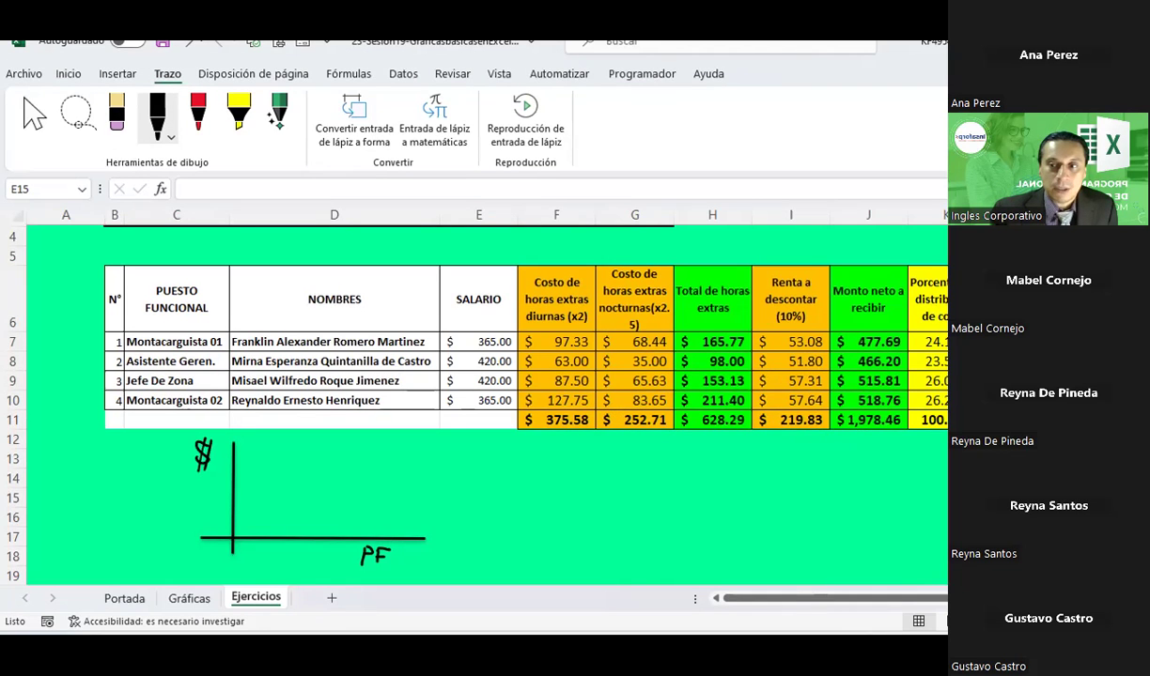
{"action": "scroll", "coordinate": [469, 394], "scroll_direction": "up", "scroll_amount": 1}
{"action": "scroll", "coordinate": [469, 394], "scroll_direction": "down", "scroll_amount": 1}
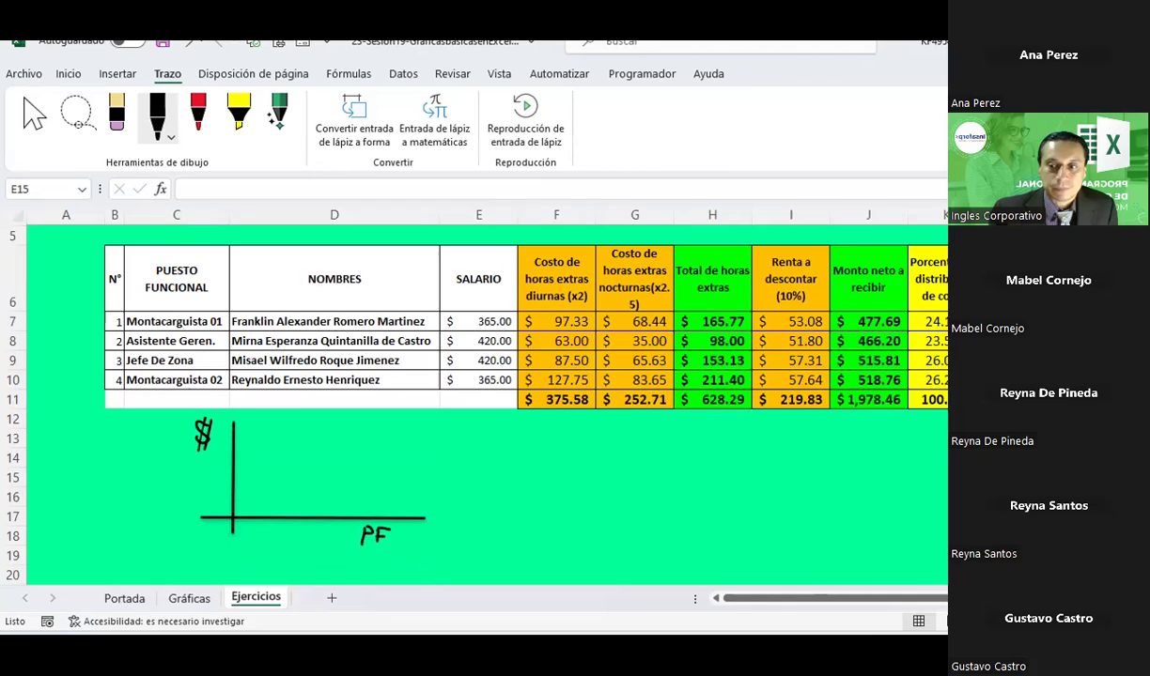
{"action": "scroll", "coordinate": [648, 386], "scroll_direction": "down", "scroll_amount": 1}
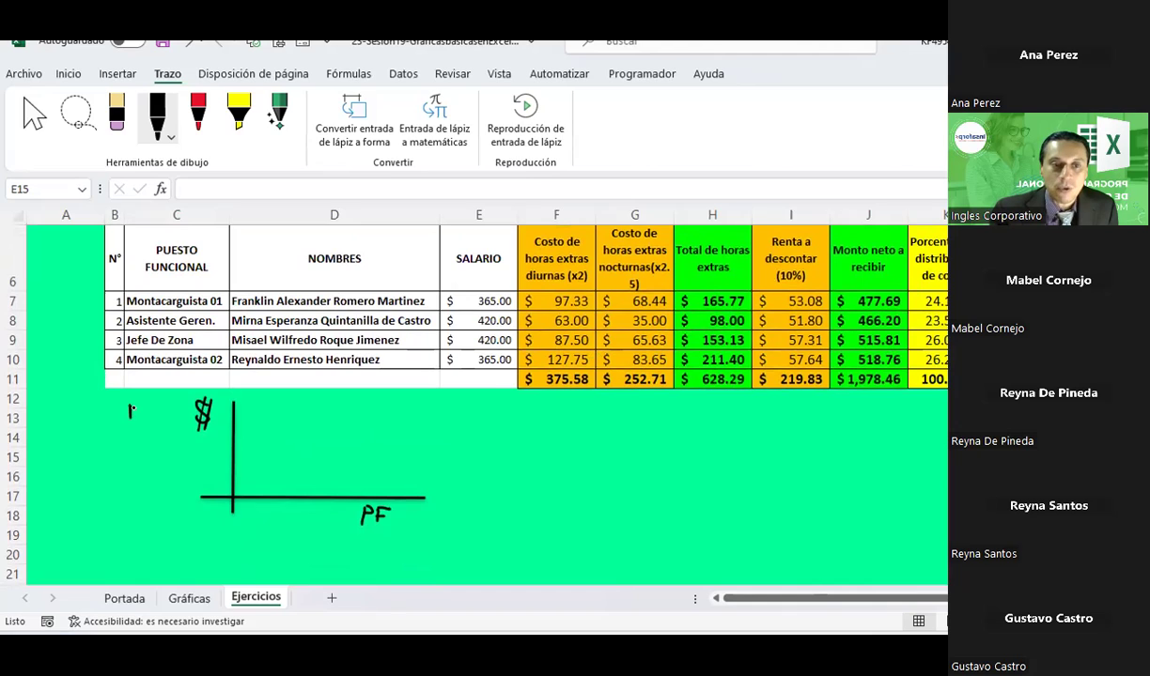
{"action": "mouse_move", "coordinate": [149, 402]}
{"action": "left_mouse_down"}
{"action": "mouse_move", "coordinate": [150, 413]}
{"action": "mouse_move", "coordinate": [171, 400]}
{"action": "left_mouse_up"}
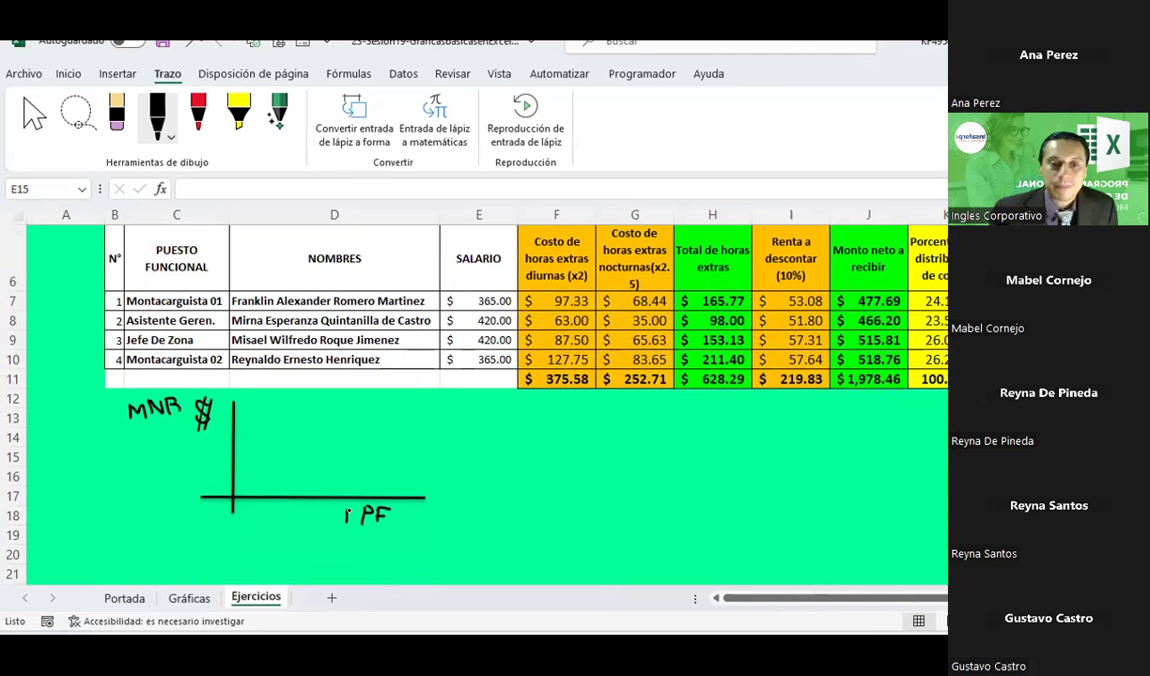
{"action": "left_click_drag", "start_coordinate": [345, 510], "coordinate": [354, 509]}
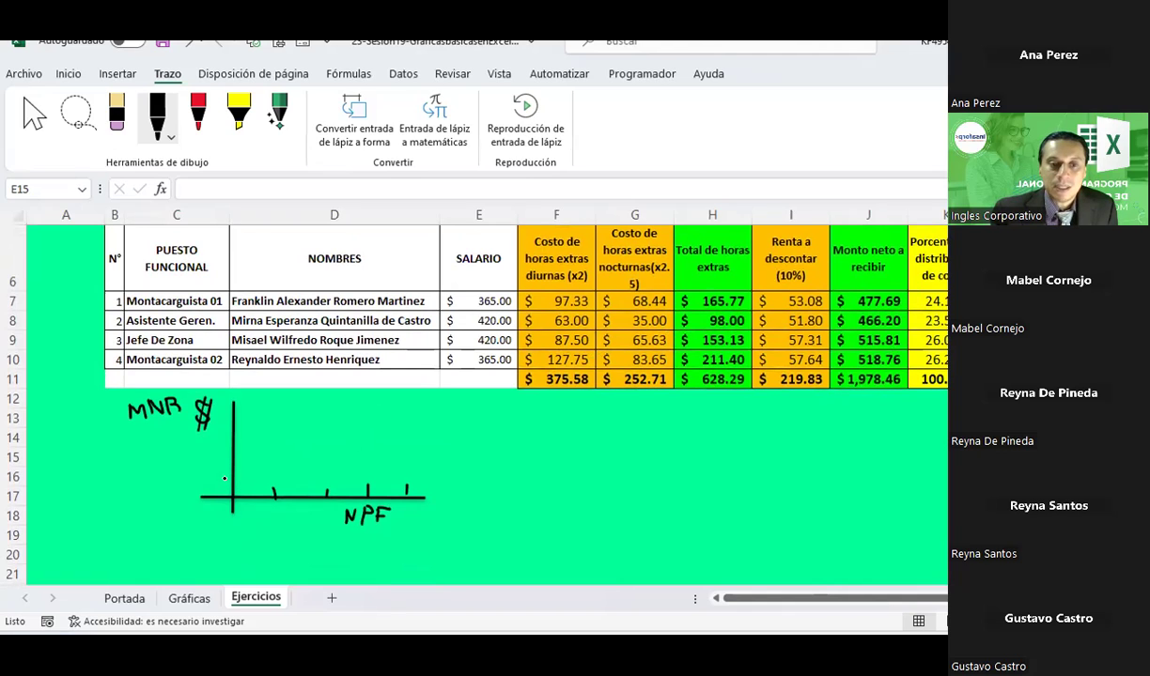
- Ink two tick marks on the vertical axis and put the pen away
{"action": "left_click_drag", "start_coordinate": [218, 479], "coordinate": [231, 479]}
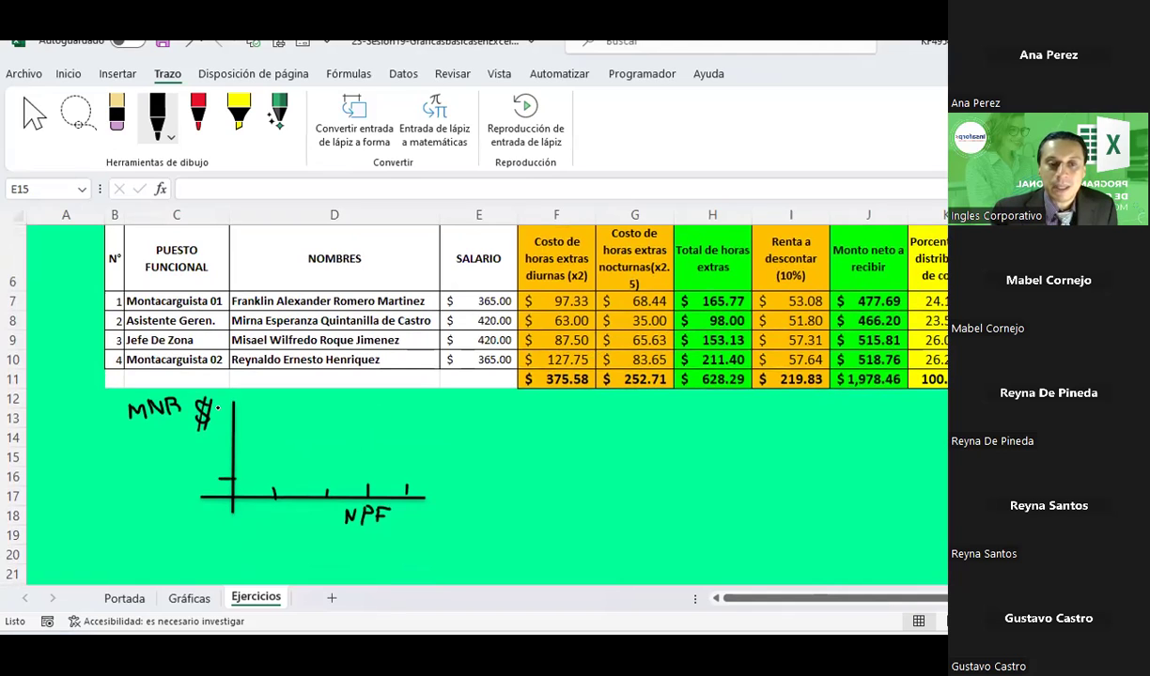
{"action": "left_click_drag", "start_coordinate": [223, 405], "coordinate": [238, 406]}
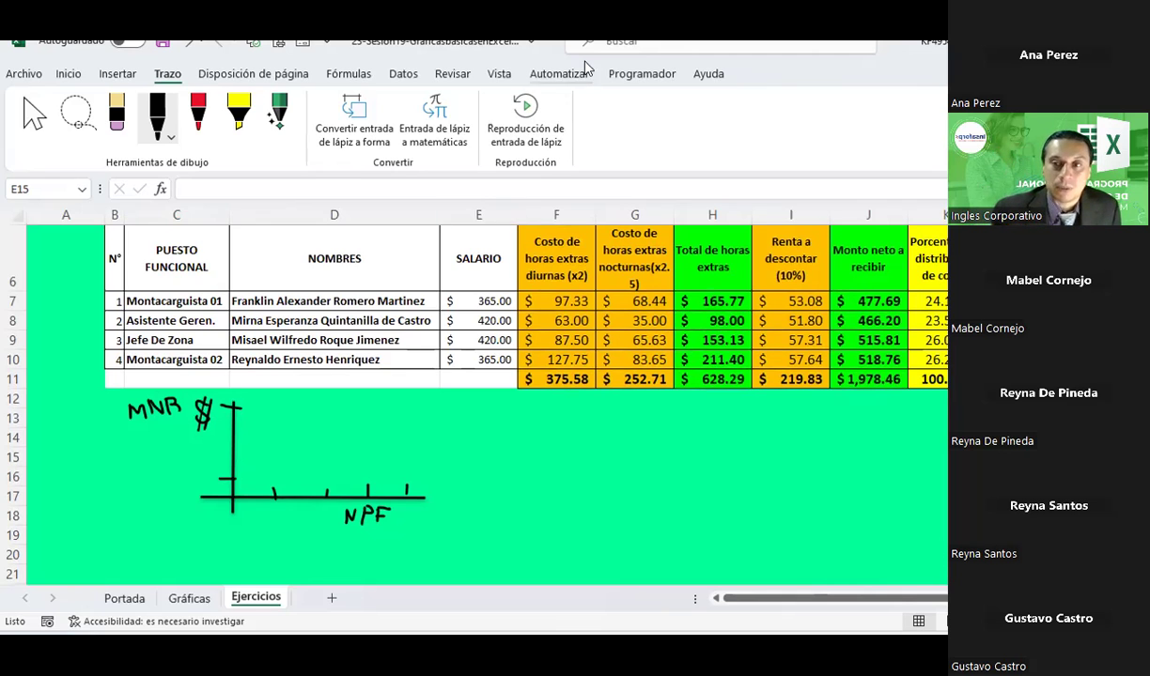
{"action": "left_click", "coordinate": [157, 114]}
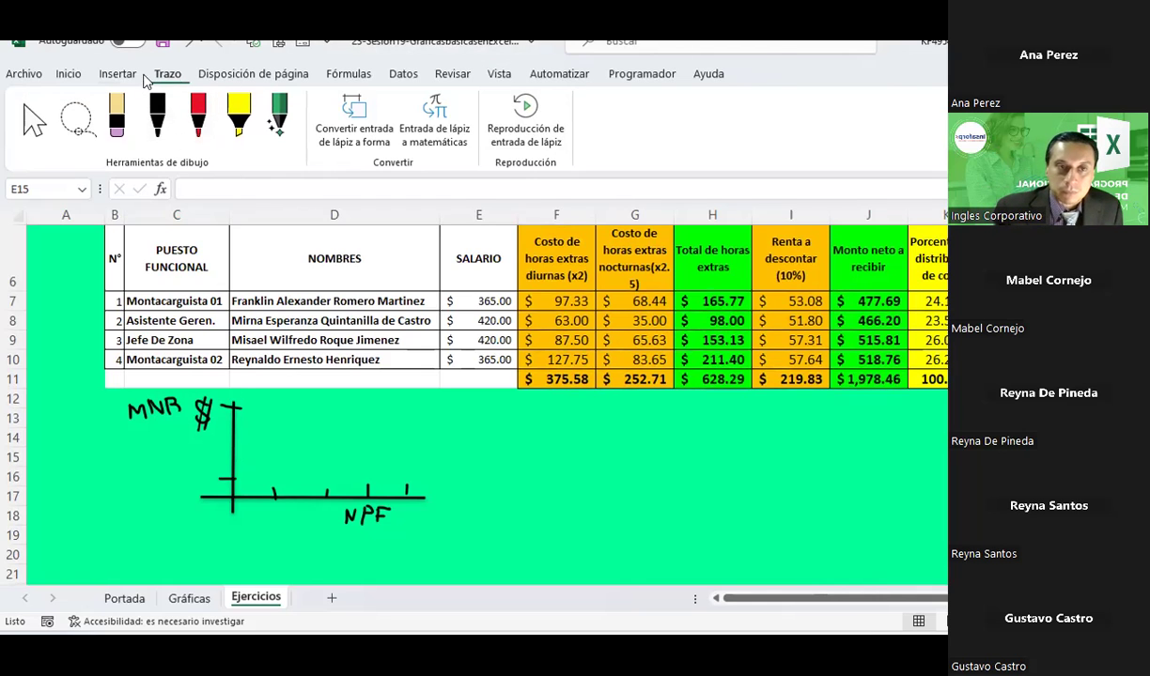
- With cell F15 selected, insert an empty 3D Clustered Column chart
{"action": "left_click", "coordinate": [69, 76]}
{"action": "left_click", "coordinate": [561, 451]}
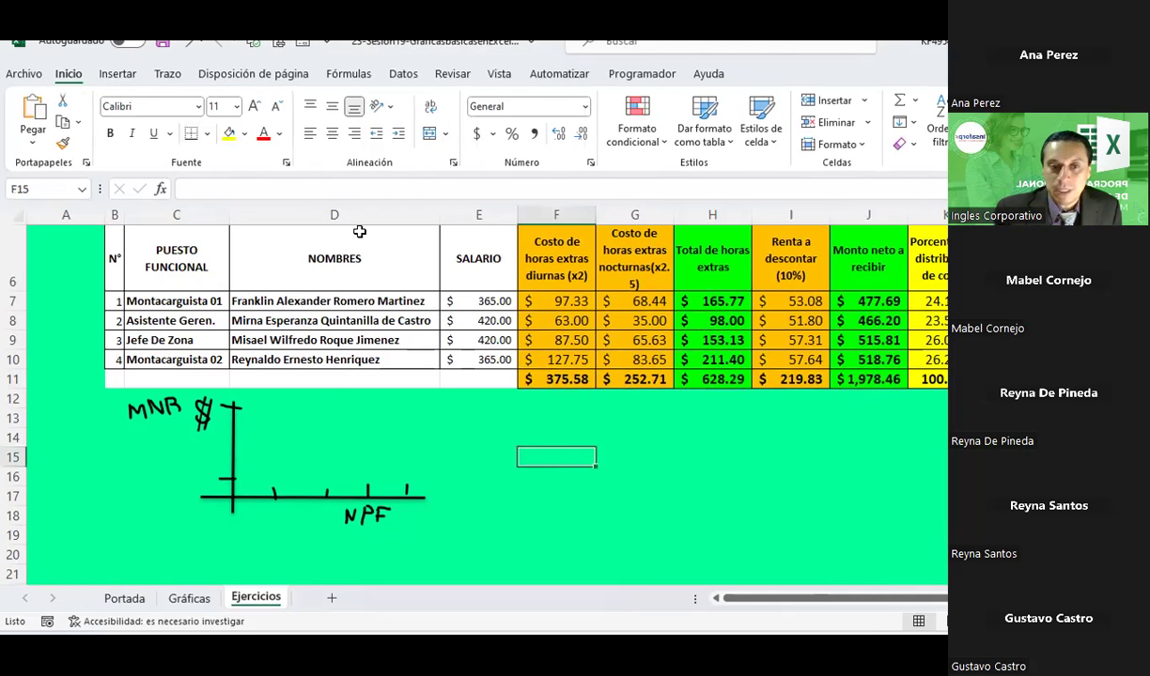
{"action": "left_click", "coordinate": [136, 79]}
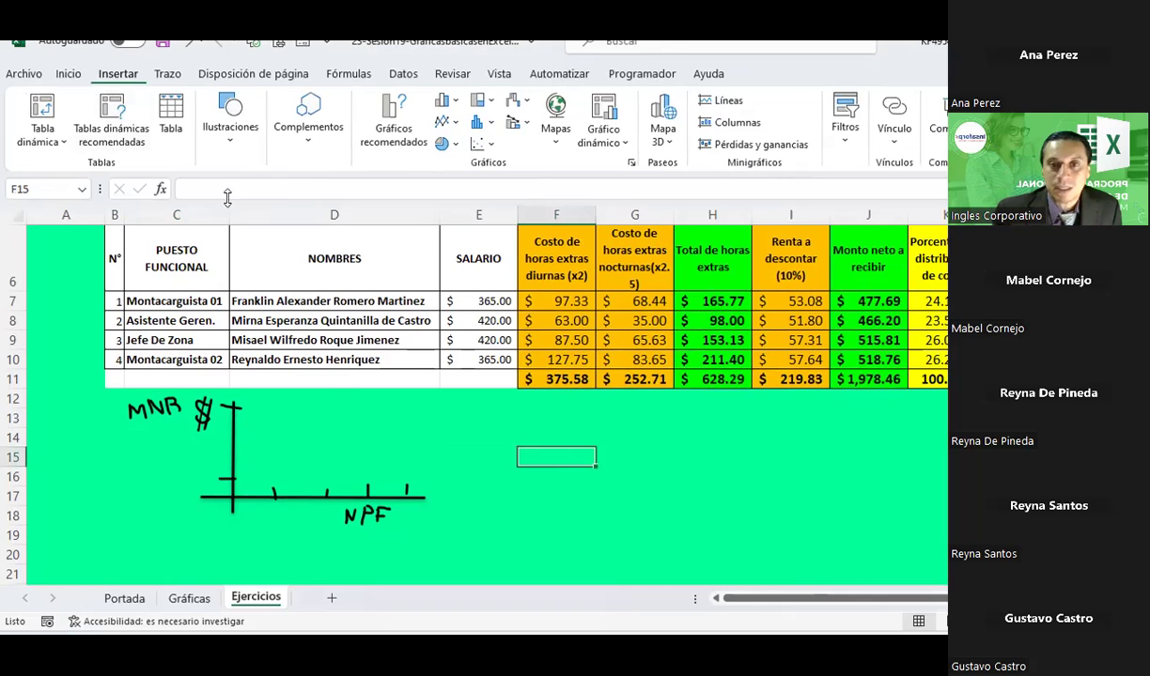
{"action": "left_click", "coordinate": [488, 100]}
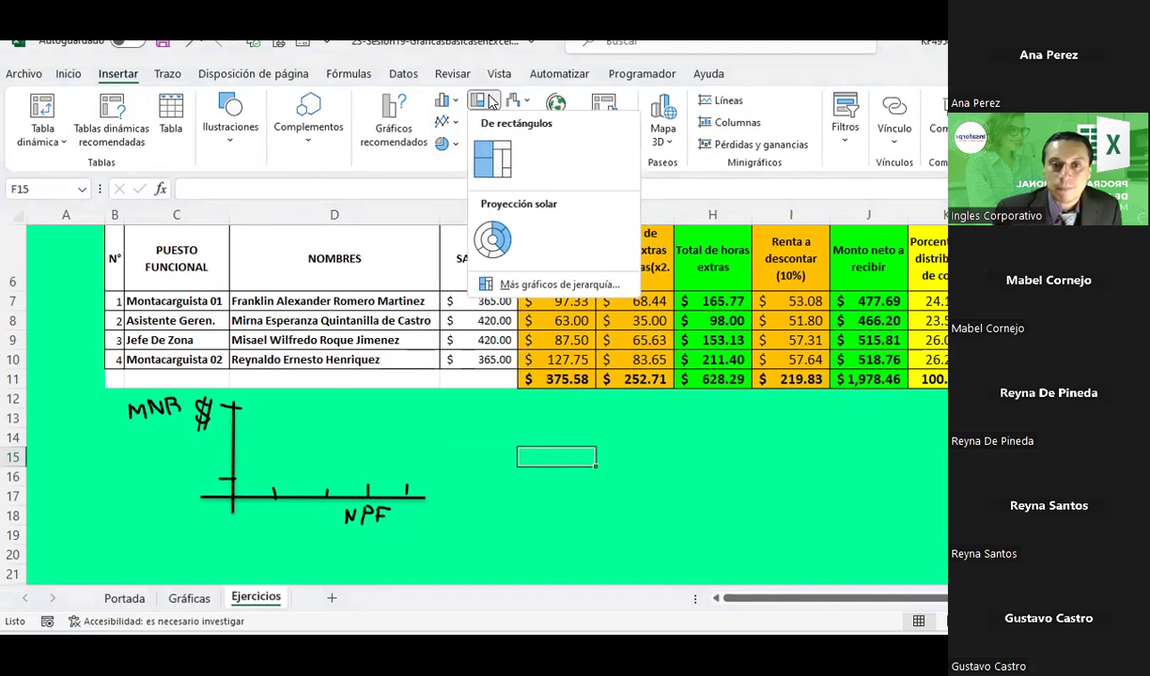
{"action": "left_click", "coordinate": [489, 101]}
{"action": "left_click", "coordinate": [454, 102]}
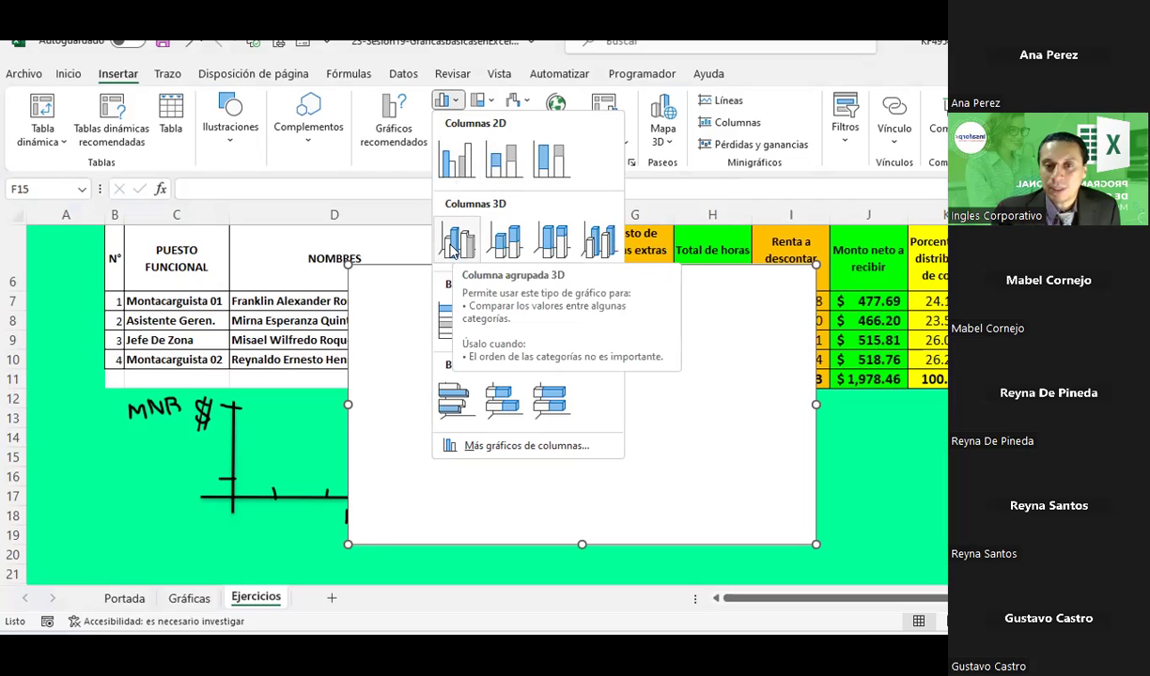
{"action": "left_click", "coordinate": [454, 246]}
{"action": "scroll", "coordinate": [579, 292], "scroll_direction": "down", "scroll_amount": 2}
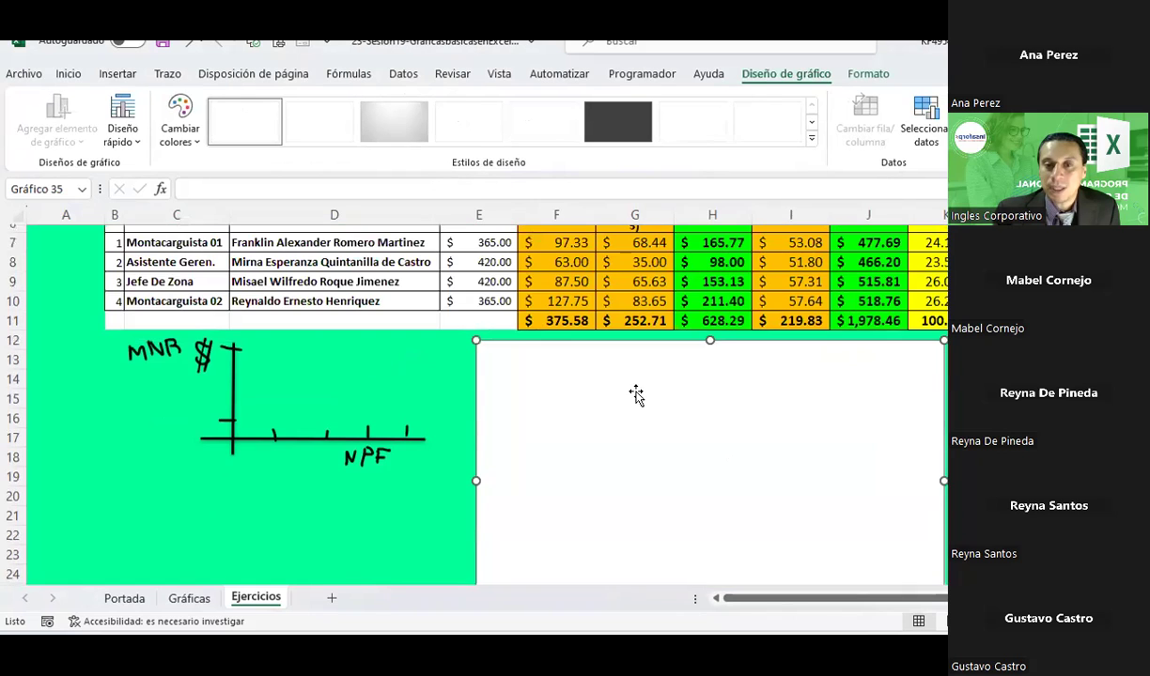
- Position the blank chart right of the hand-drawn axes and apply grey gradient Style 3
{"action": "left_click_drag", "start_coordinate": [636, 396], "coordinate": [652, 430]}
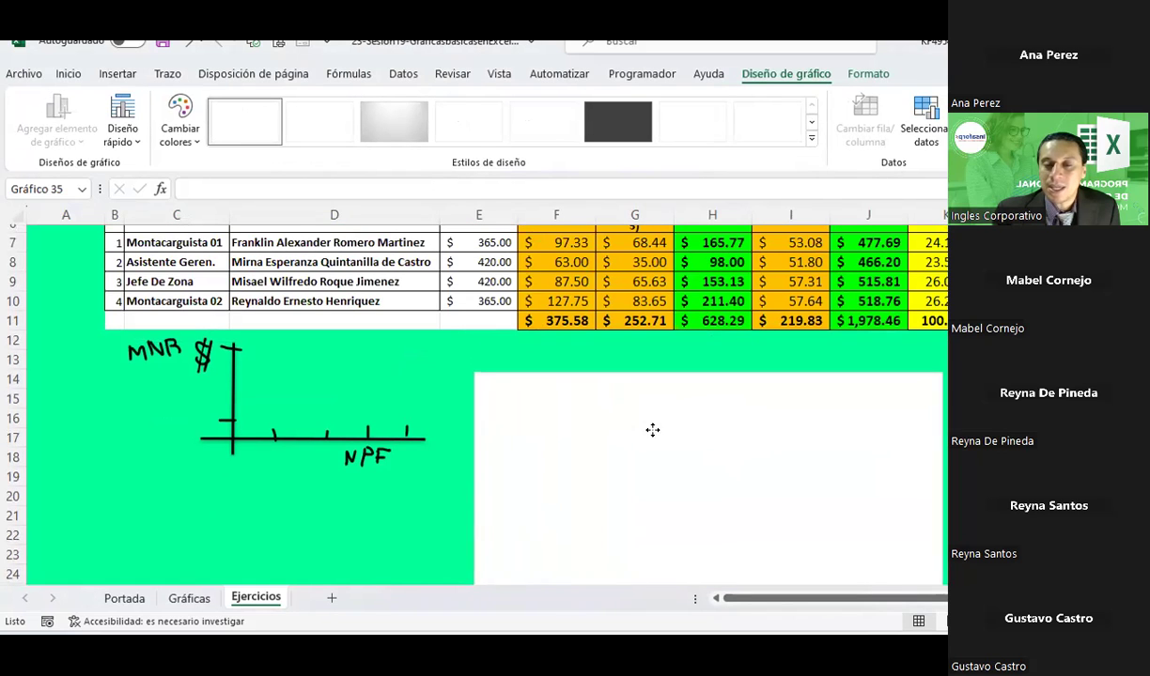
{"action": "left_click_drag", "start_coordinate": [653, 429], "coordinate": [668, 404]}
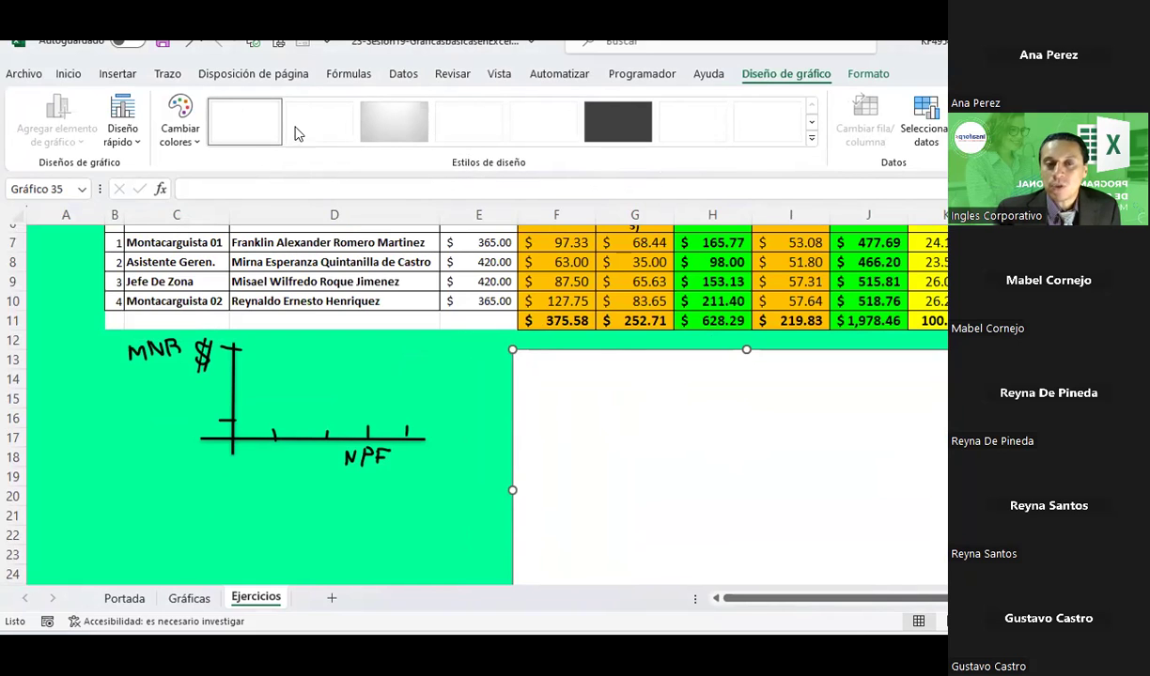
{"action": "left_click", "coordinate": [811, 138]}
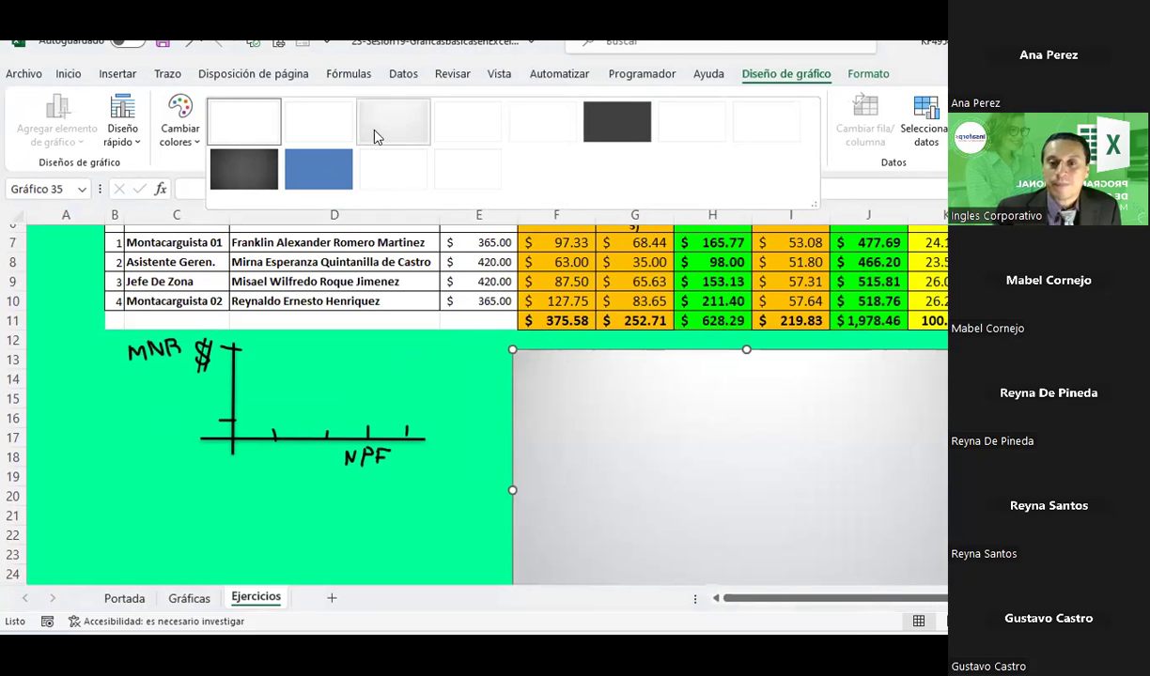
{"action": "left_click", "coordinate": [373, 137]}
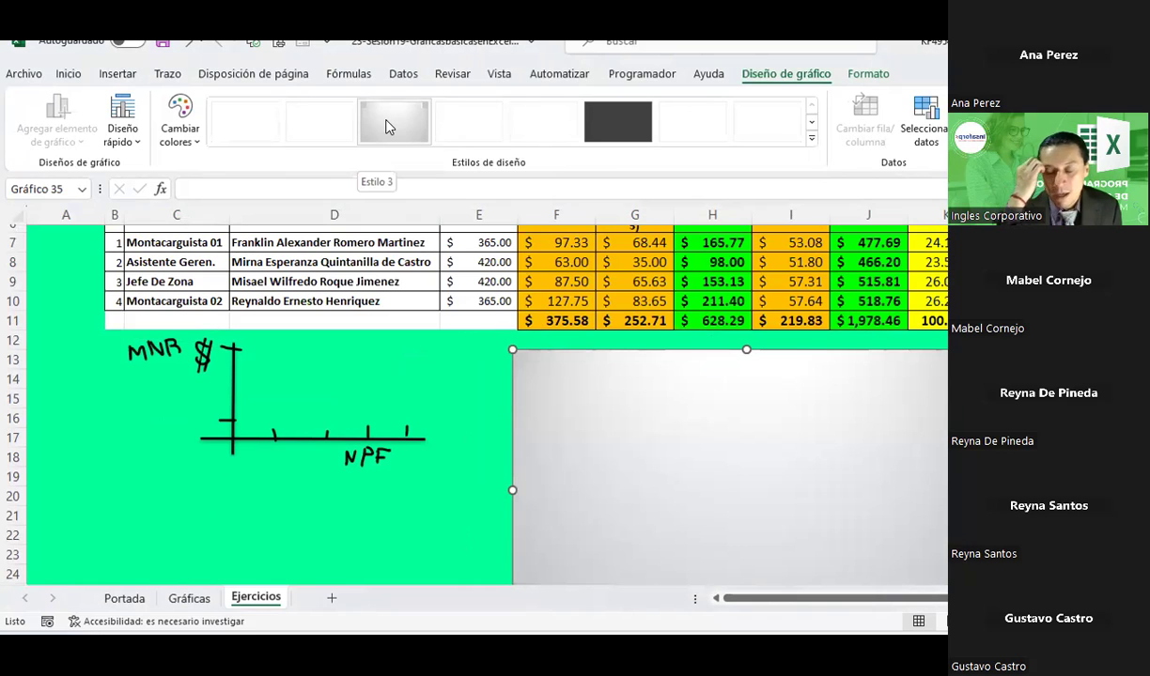
- Add a chart series named from J6 with values J7:J10
{"action": "left_click", "coordinate": [927, 128]}
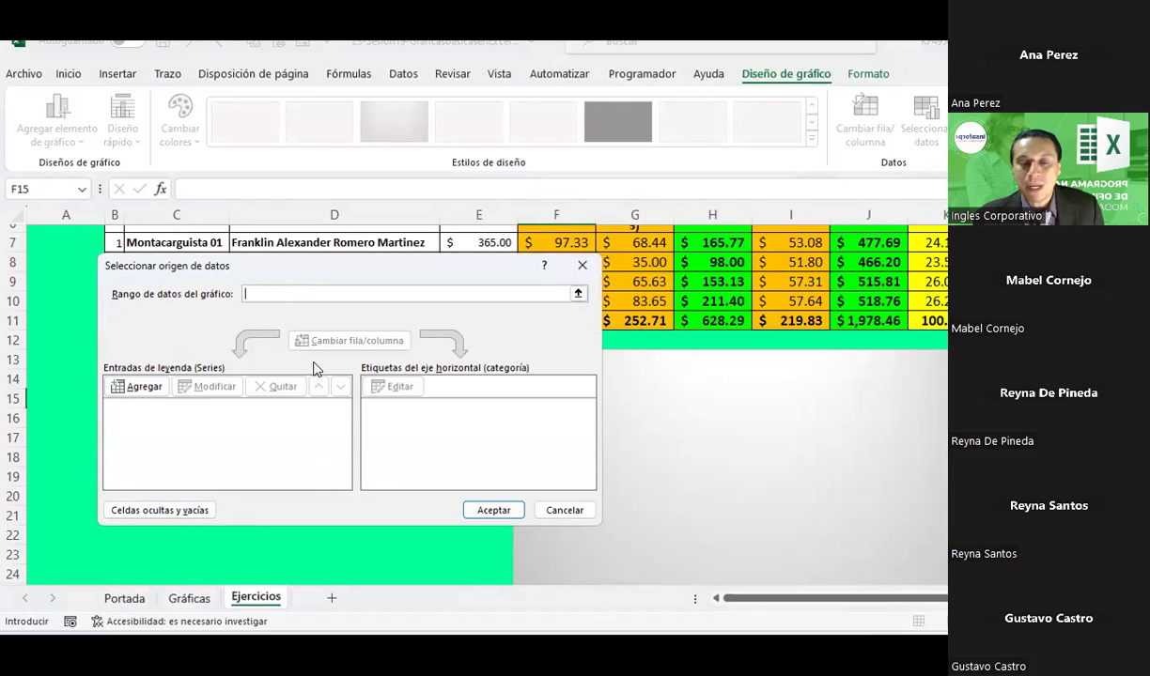
{"action": "scroll", "coordinate": [817, 286], "scroll_direction": "up", "scroll_amount": 2}
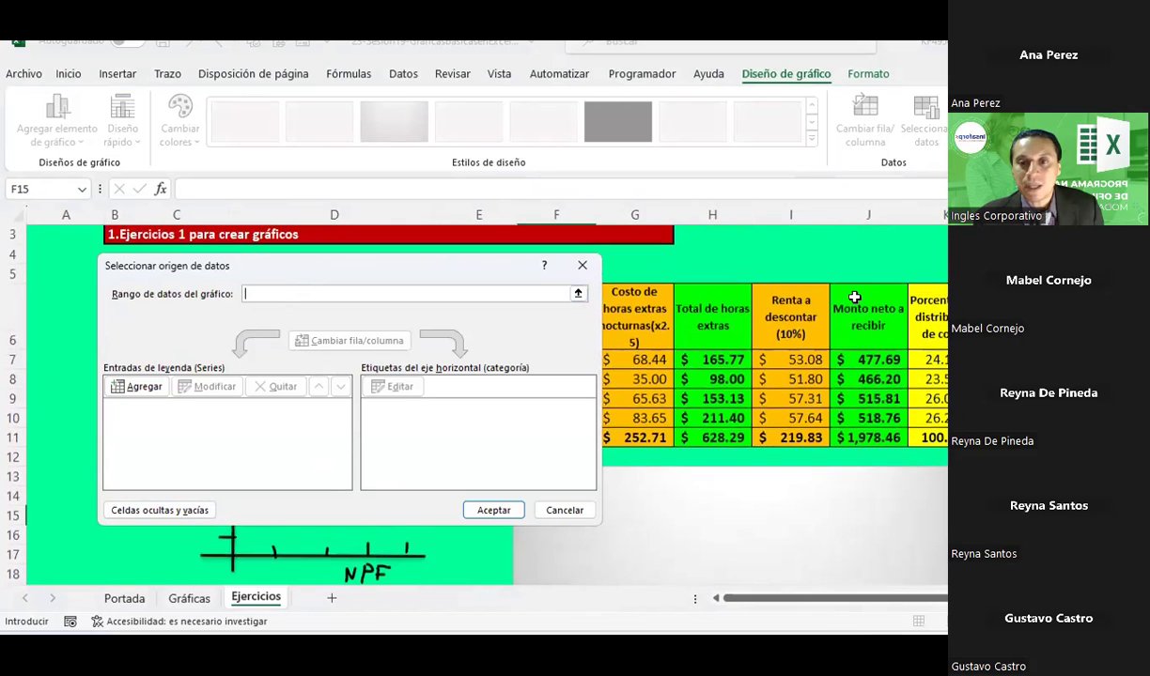
{"action": "left_click", "coordinate": [123, 386]}
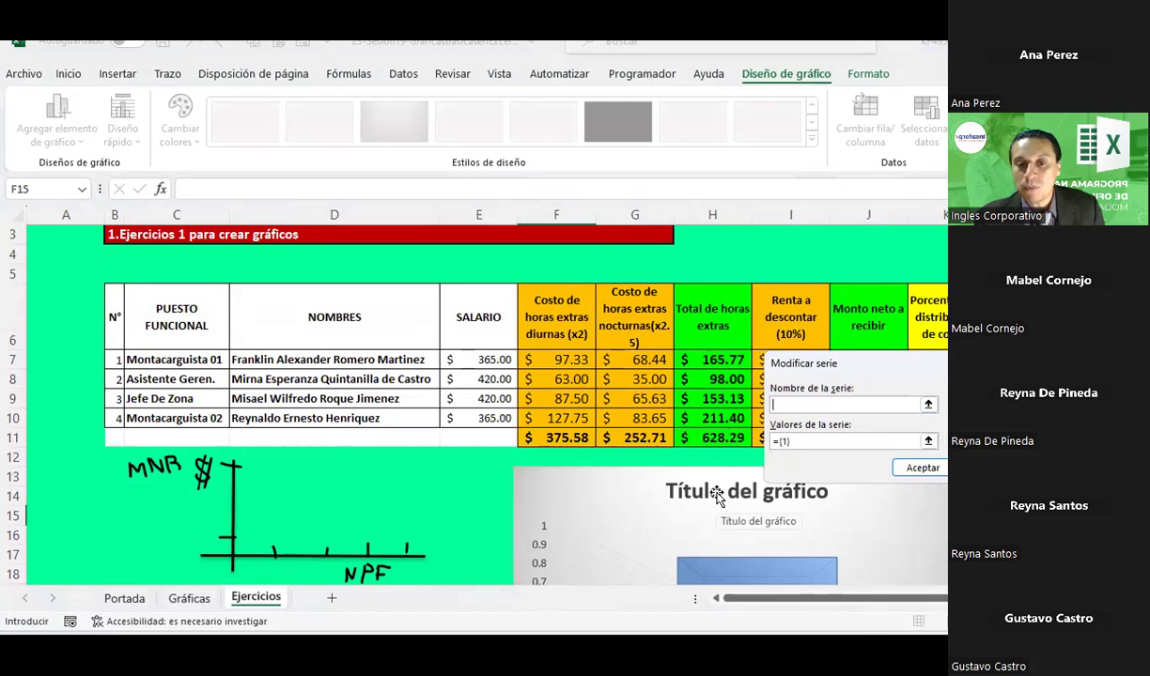
{"action": "scroll", "coordinate": [716, 495], "scroll_direction": "down", "scroll_amount": 2}
{"action": "scroll", "coordinate": [683, 486], "scroll_direction": "down", "scroll_amount": 1}
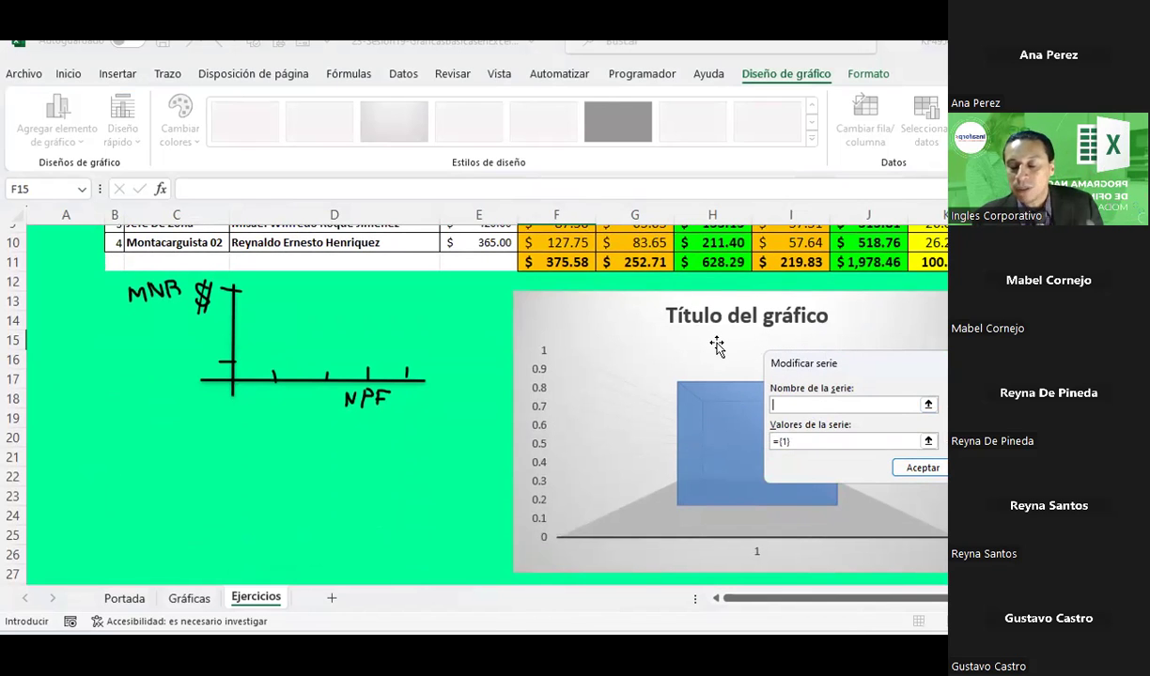
{"action": "scroll", "coordinate": [715, 346], "scroll_direction": "up", "scroll_amount": 1}
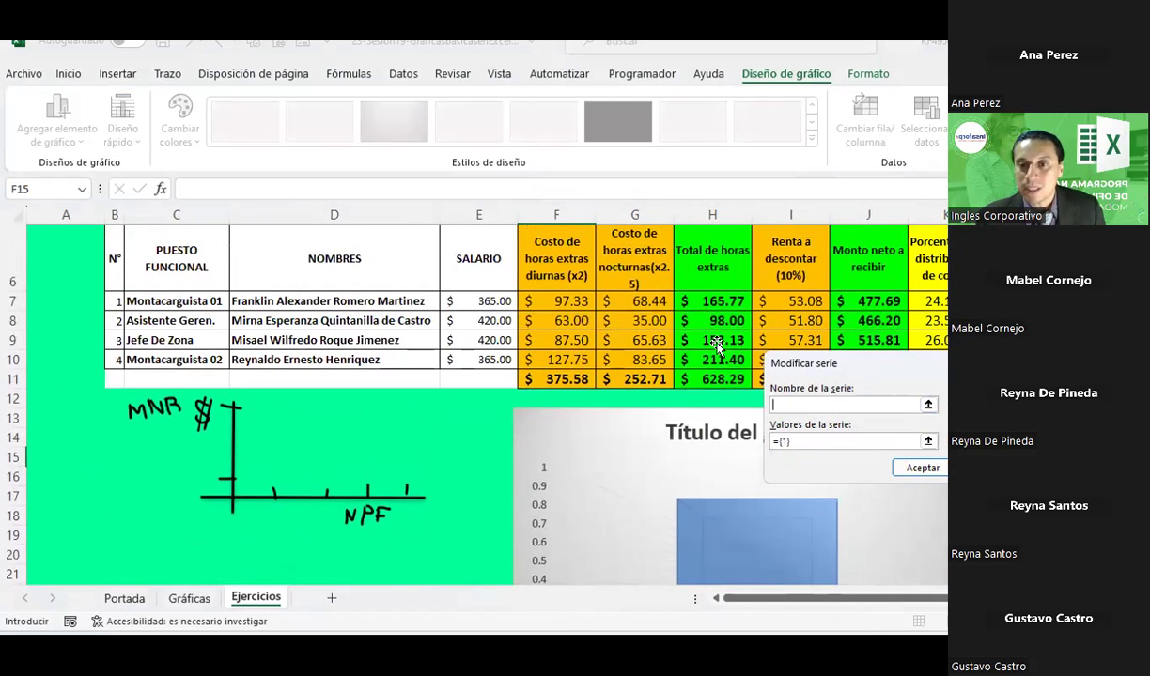
{"action": "left_click", "coordinate": [861, 260]}
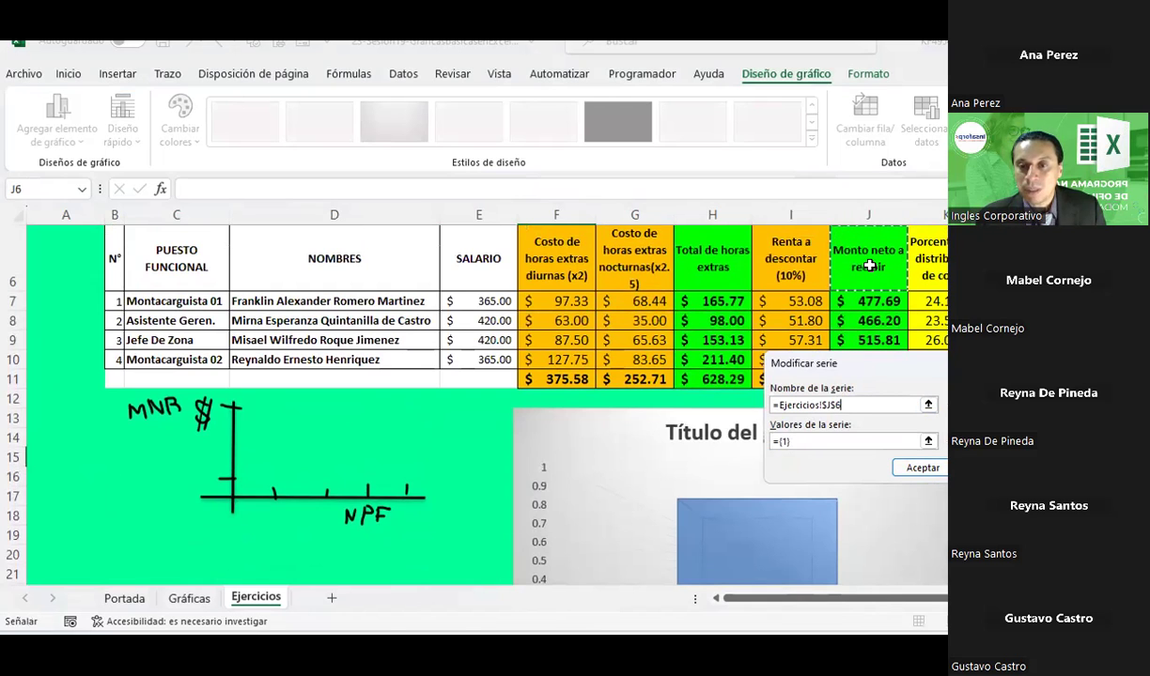
{"action": "left_click", "coordinate": [810, 440]}
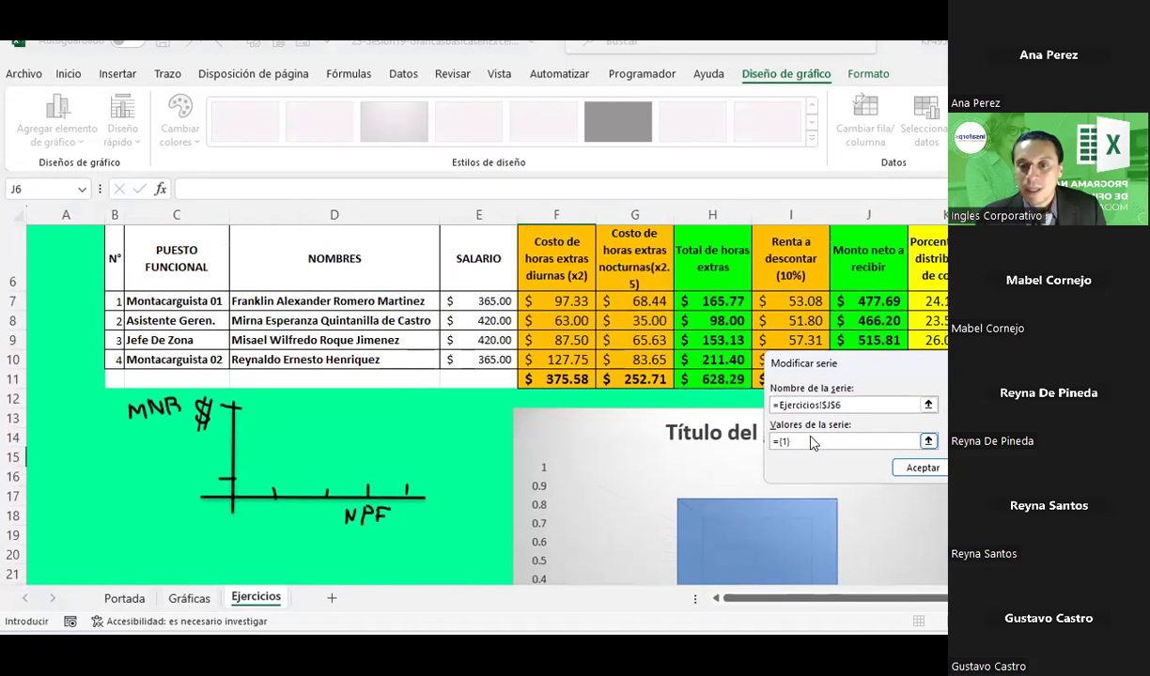
{"action": "key", "text": "BackSpace"}
{"action": "key", "text": "BackSpace"}
{"action": "key", "text": "BackSpace"}
{"action": "key", "text": "BackSpace"}
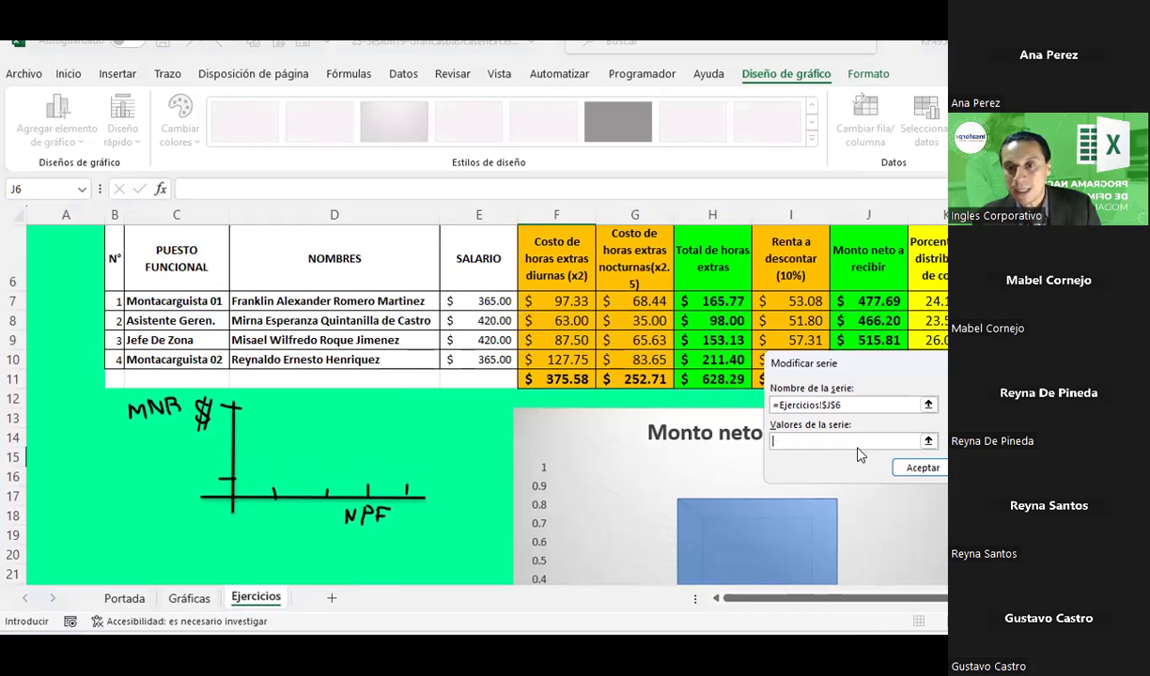
{"action": "scroll", "coordinate": [849, 302], "scroll_direction": "down", "scroll_amount": 1}
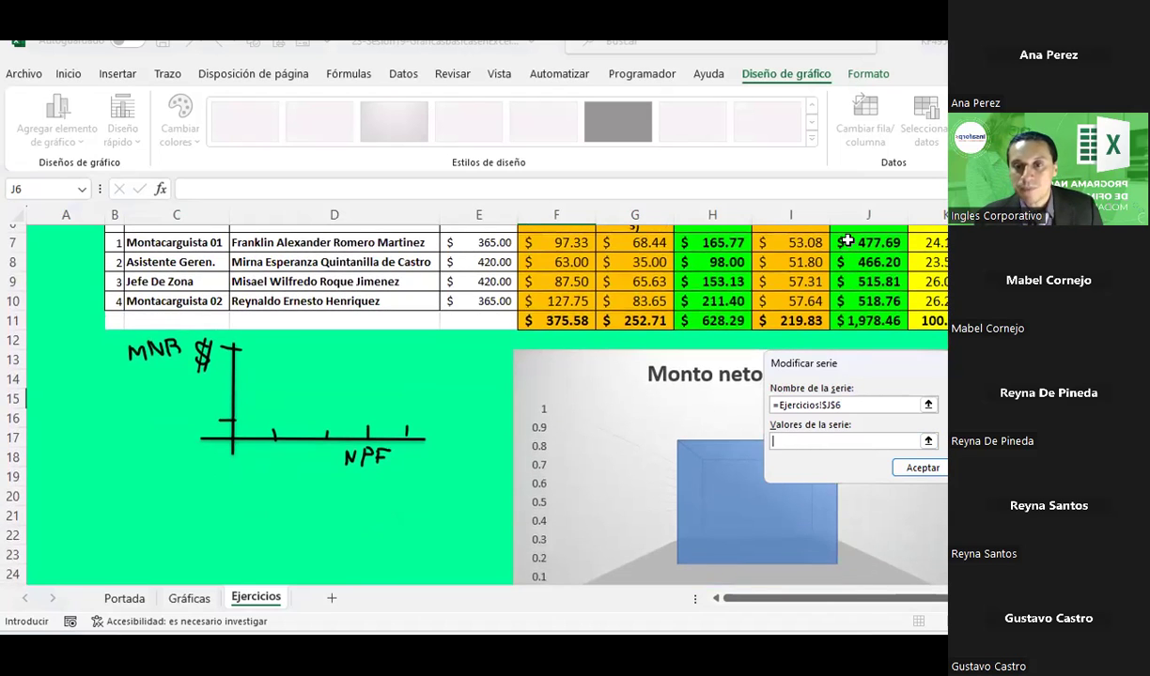
{"action": "left_click_drag", "start_coordinate": [849, 242], "coordinate": [860, 300]}
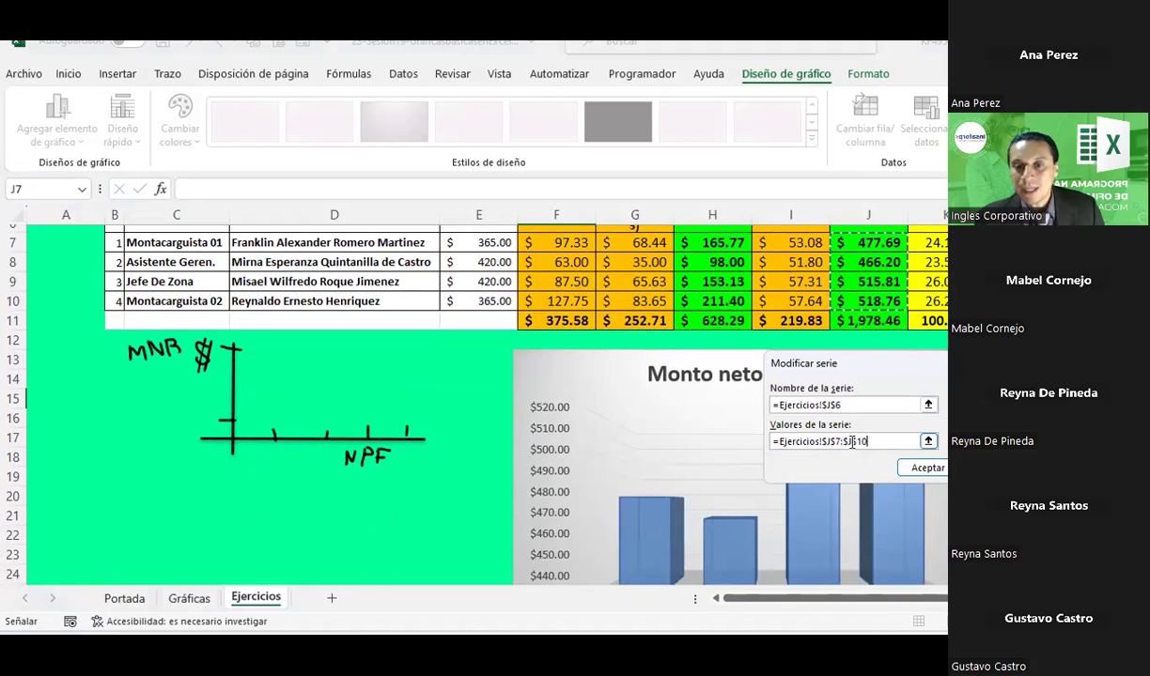
{"action": "left_click", "coordinate": [917, 468]}
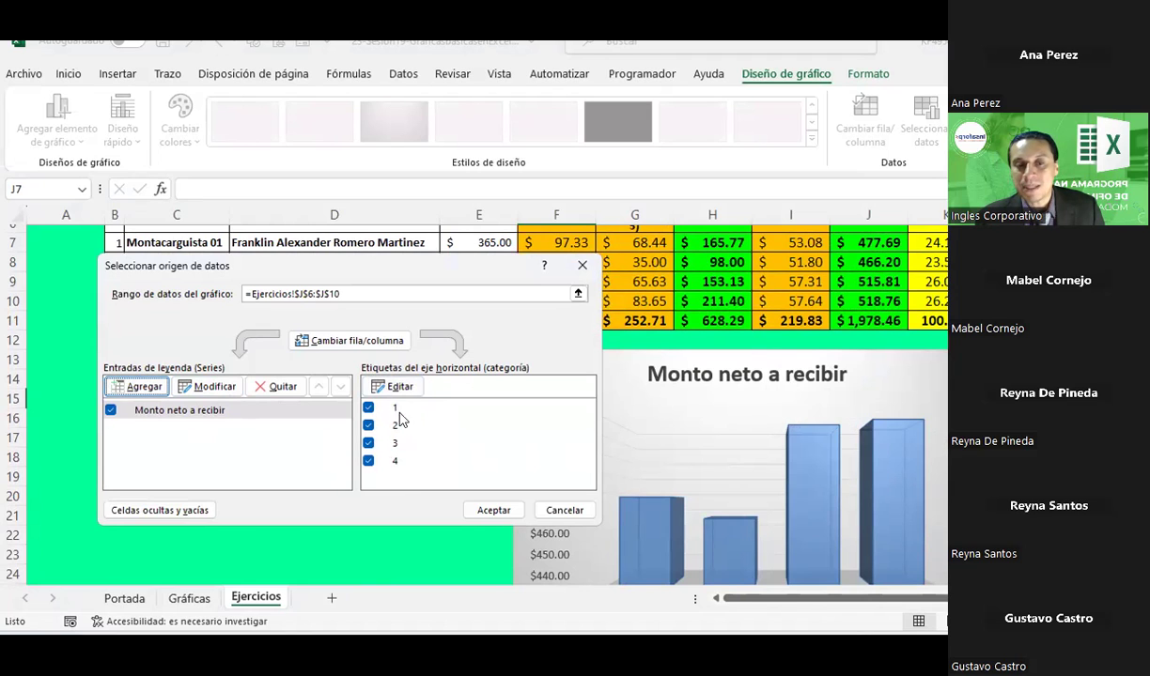
- Set the category axis labels to the job titles in C7:C10 and confirm
{"action": "left_click", "coordinate": [399, 393]}
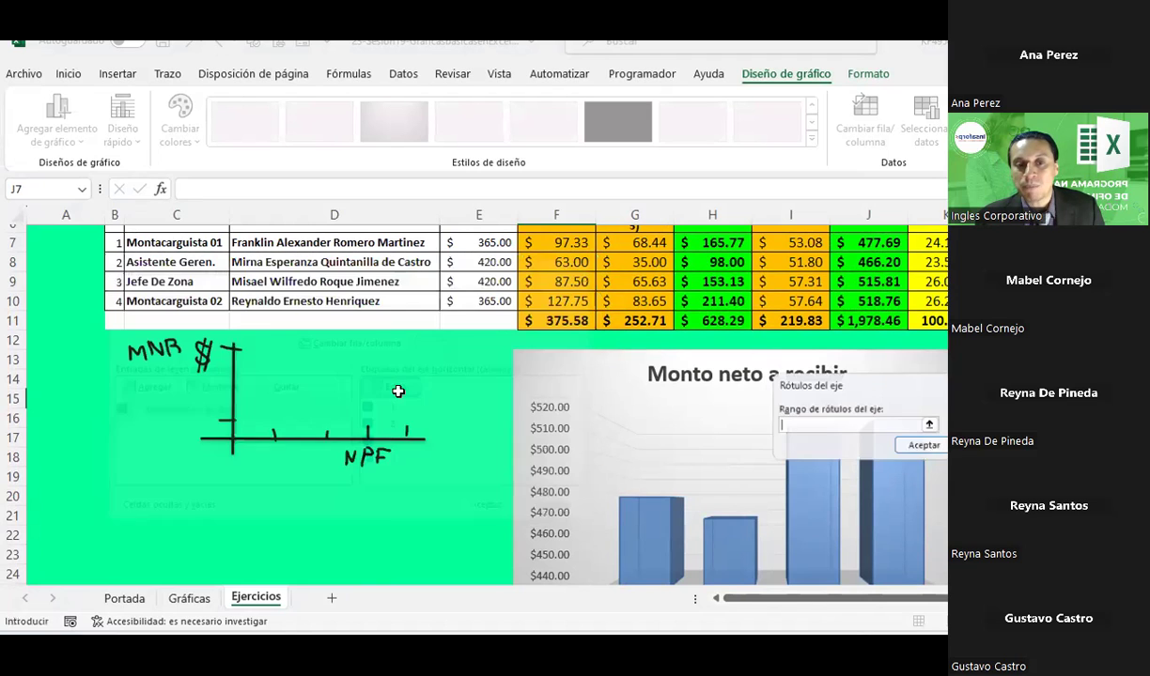
{"action": "scroll", "coordinate": [180, 363], "scroll_direction": "up", "scroll_amount": 1}
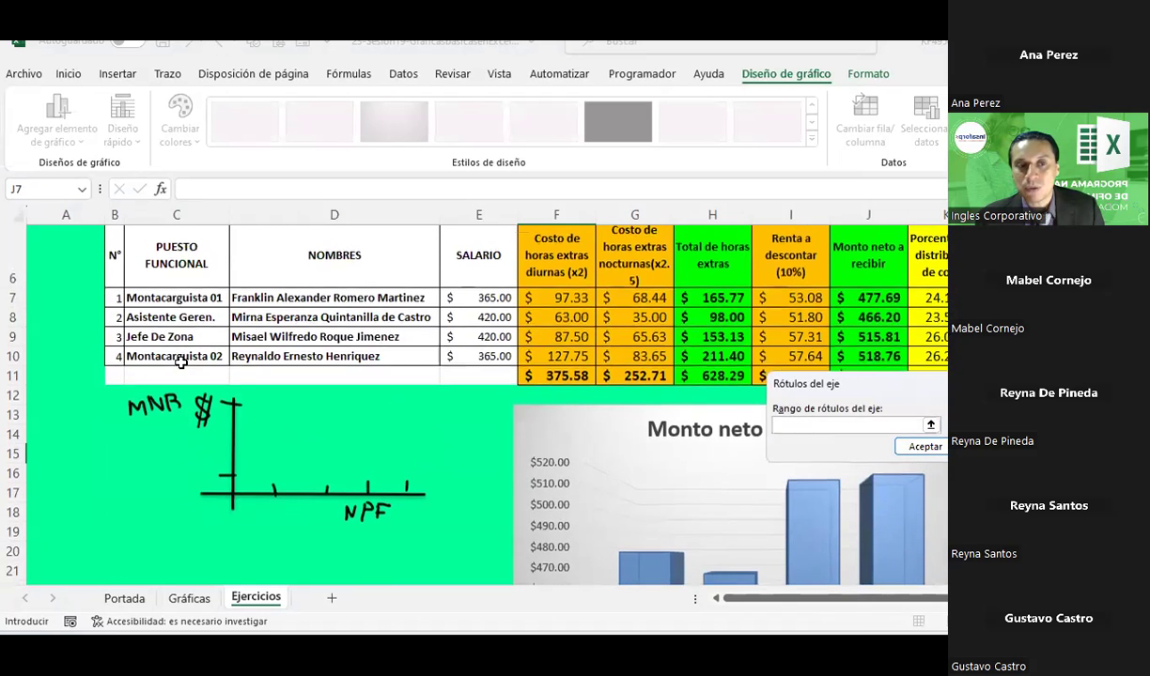
{"action": "left_click_drag", "start_coordinate": [172, 302], "coordinate": [172, 359]}
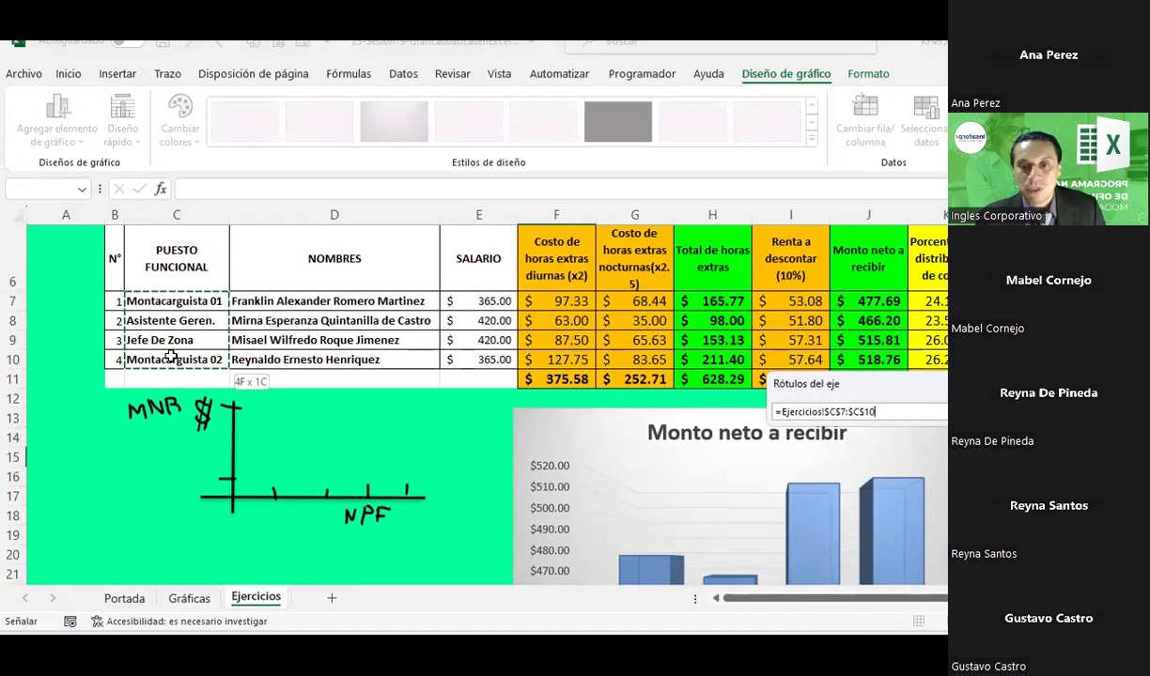
{"action": "left_click", "coordinate": [936, 450]}
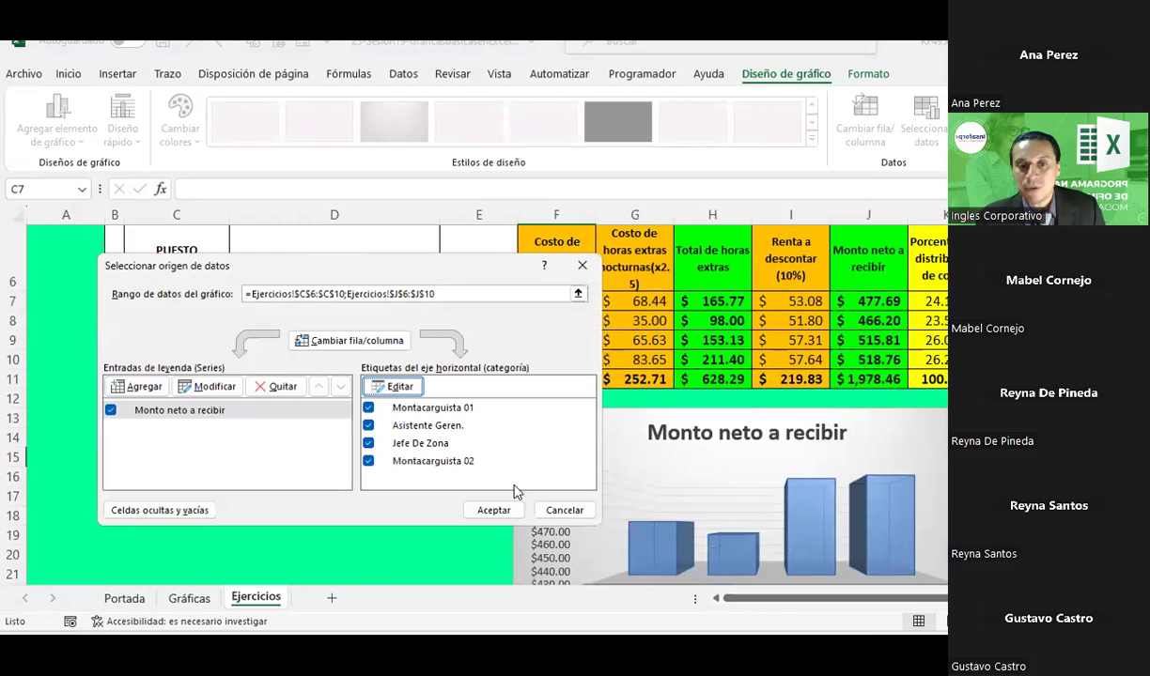
{"action": "left_click", "coordinate": [488, 509]}
{"action": "scroll", "coordinate": [464, 449], "scroll_direction": "down", "scroll_amount": 2}
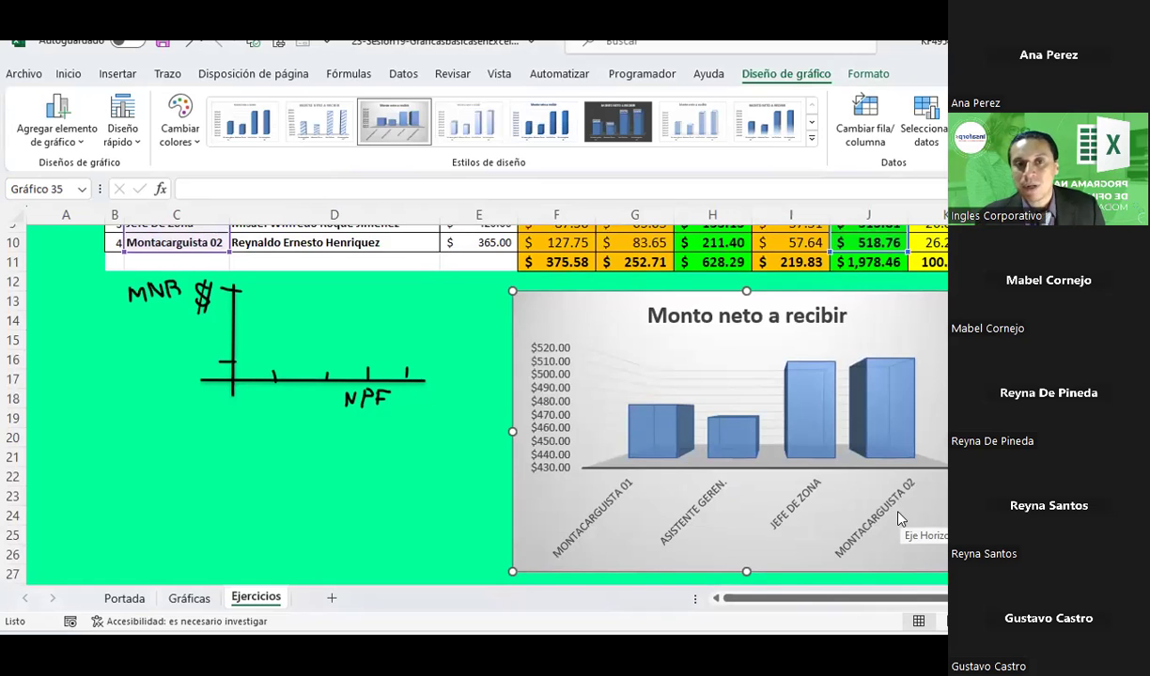
{"action": "left_click", "coordinate": [121, 74]}
{"action": "left_click", "coordinate": [447, 100]}
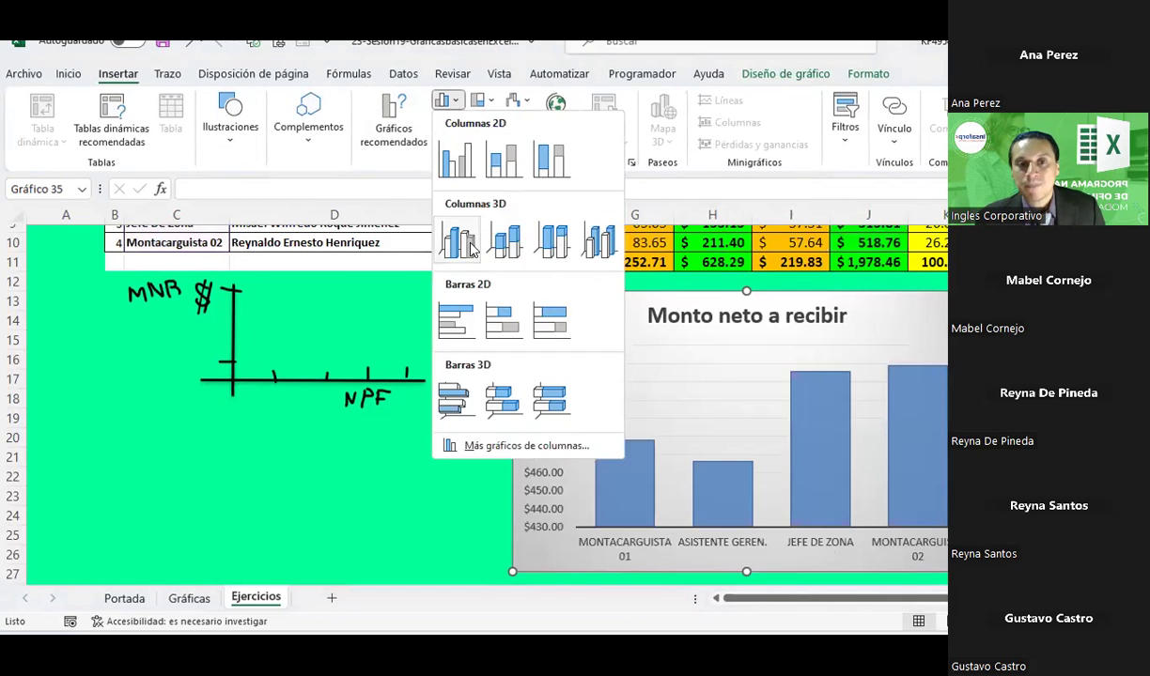
{"action": "left_click", "coordinate": [324, 449]}
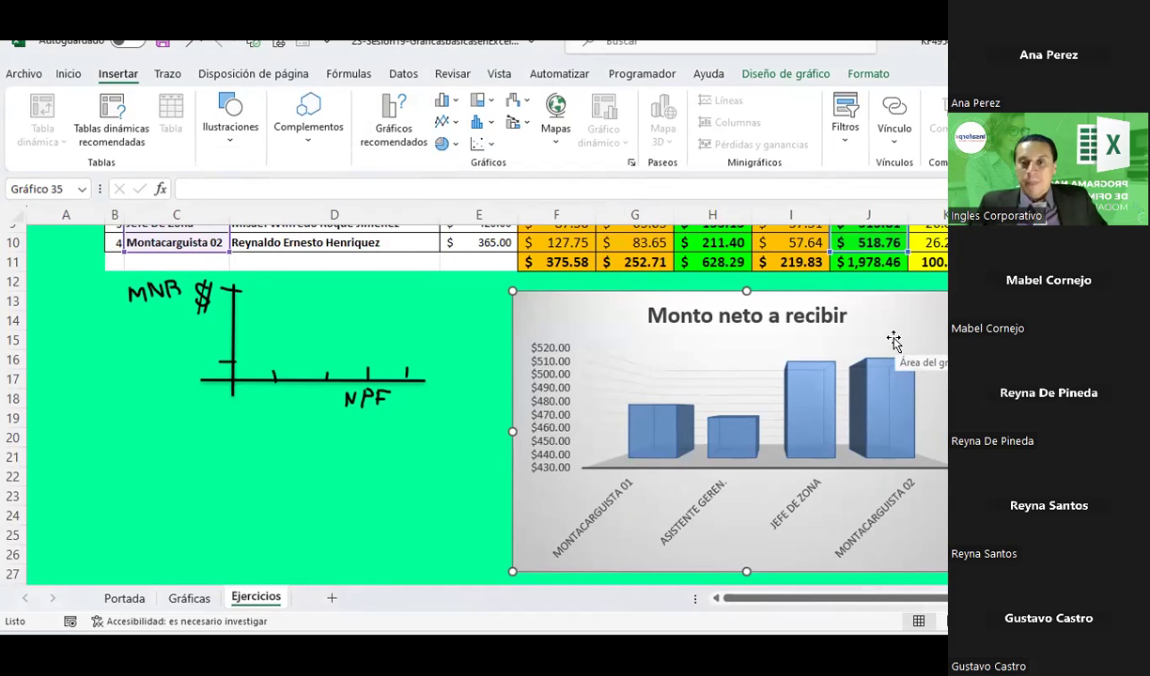
{"action": "left_click", "coordinate": [770, 403]}
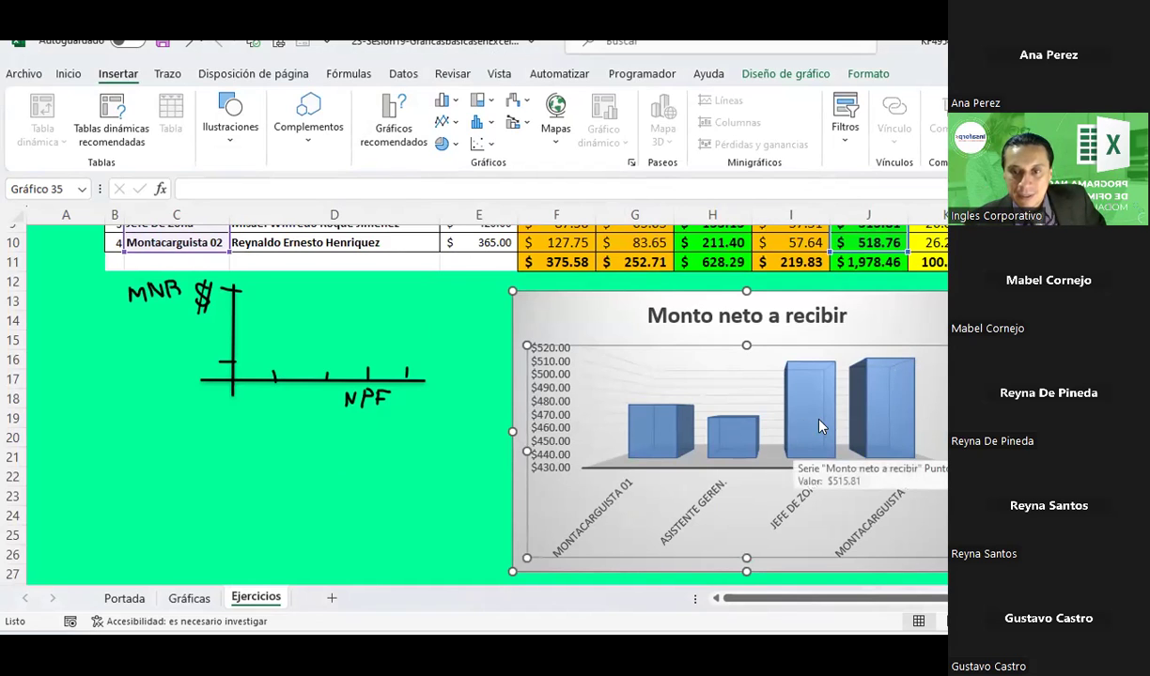
{"action": "left_click", "coordinate": [804, 429]}
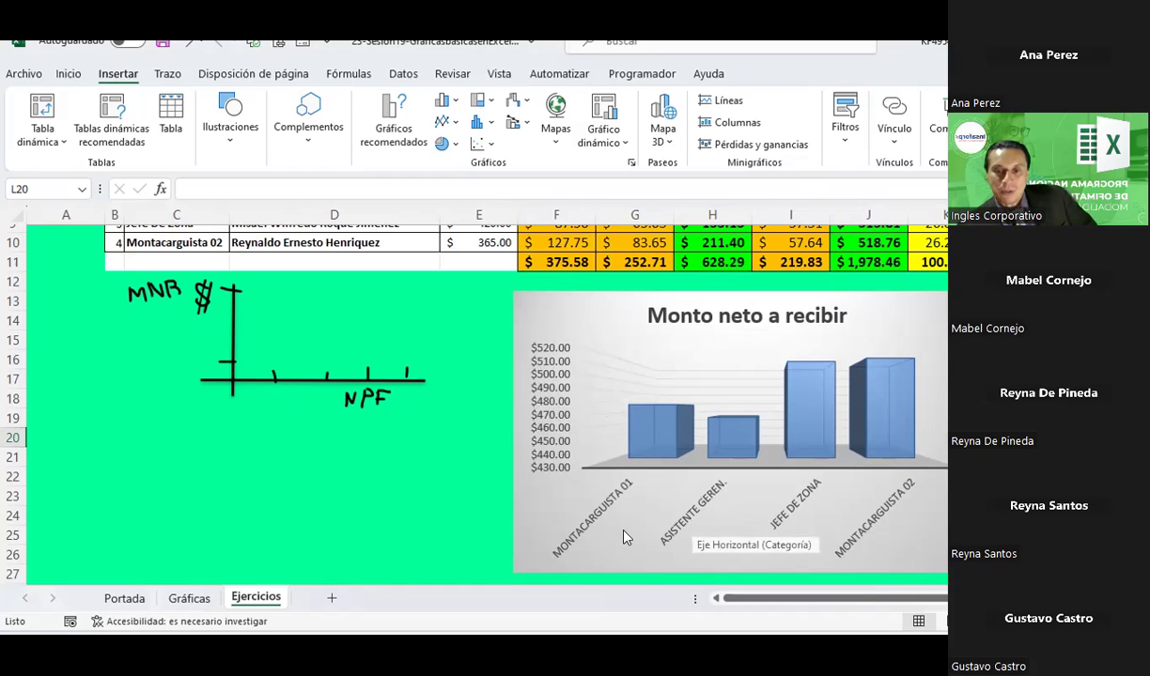
{"action": "scroll", "coordinate": [169, 305], "scroll_direction": "up", "scroll_amount": 2}
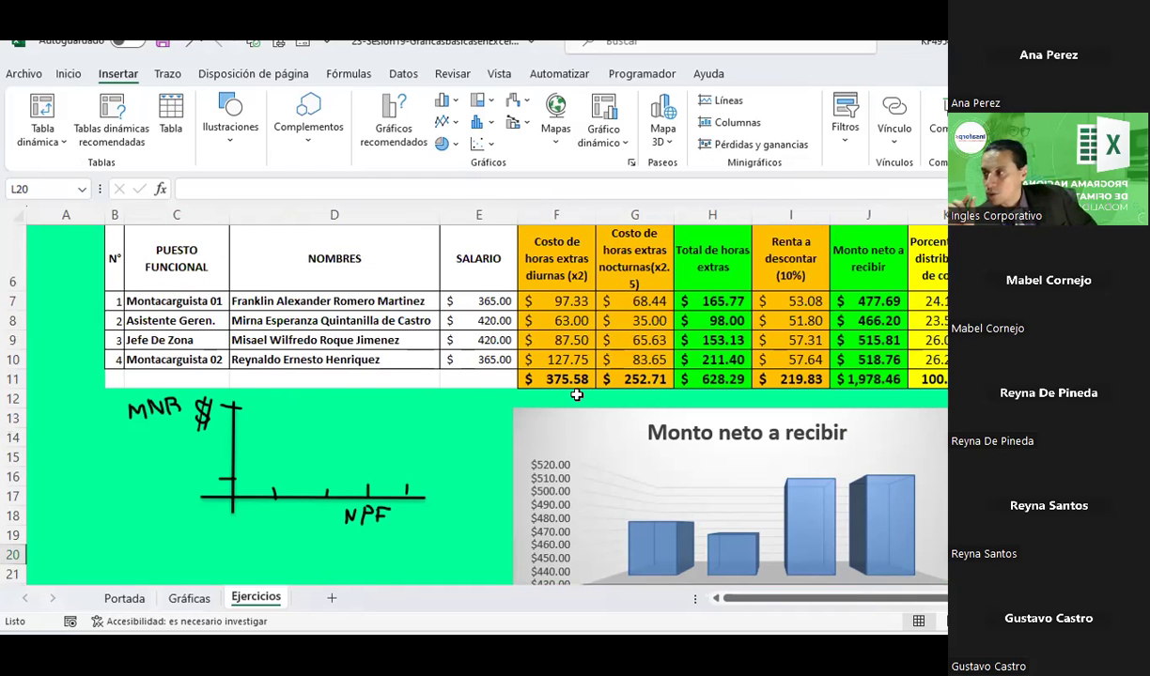
{"action": "scroll", "coordinate": [577, 402], "scroll_direction": "down", "scroll_amount": 2}
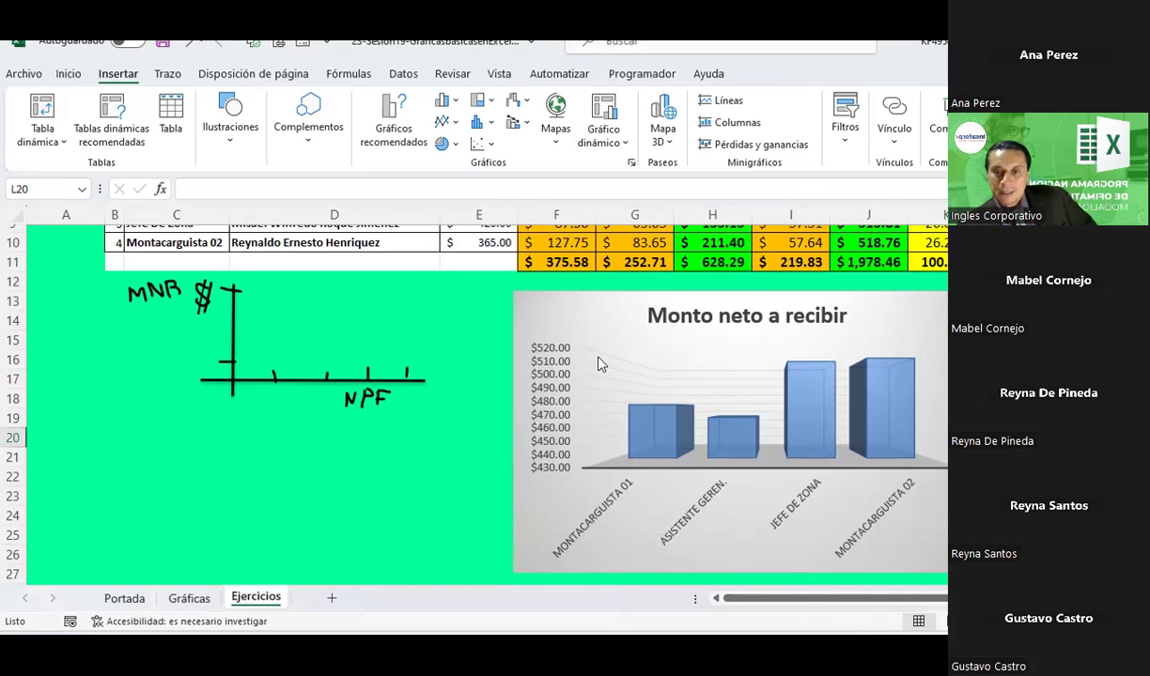
{"action": "scroll", "coordinate": [671, 444], "scroll_direction": "up", "scroll_amount": 2}
{"action": "scroll", "coordinate": [706, 473], "scroll_direction": "down", "scroll_amount": 2}
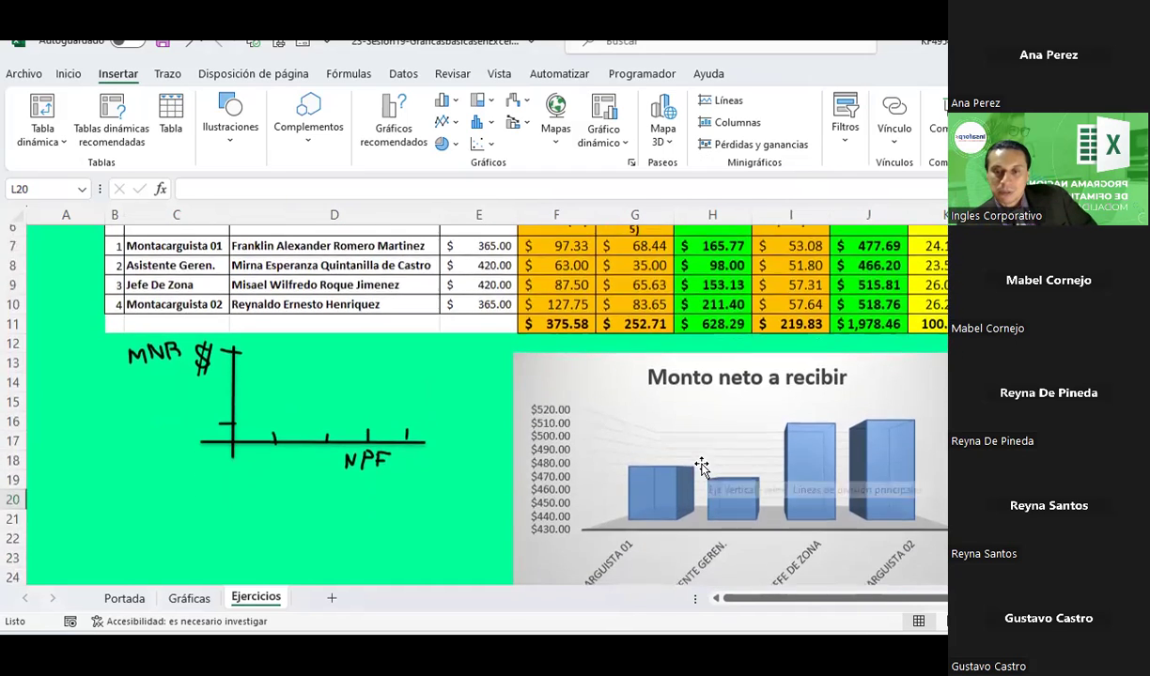
{"action": "scroll", "coordinate": [705, 470], "scroll_direction": "up", "scroll_amount": 3}
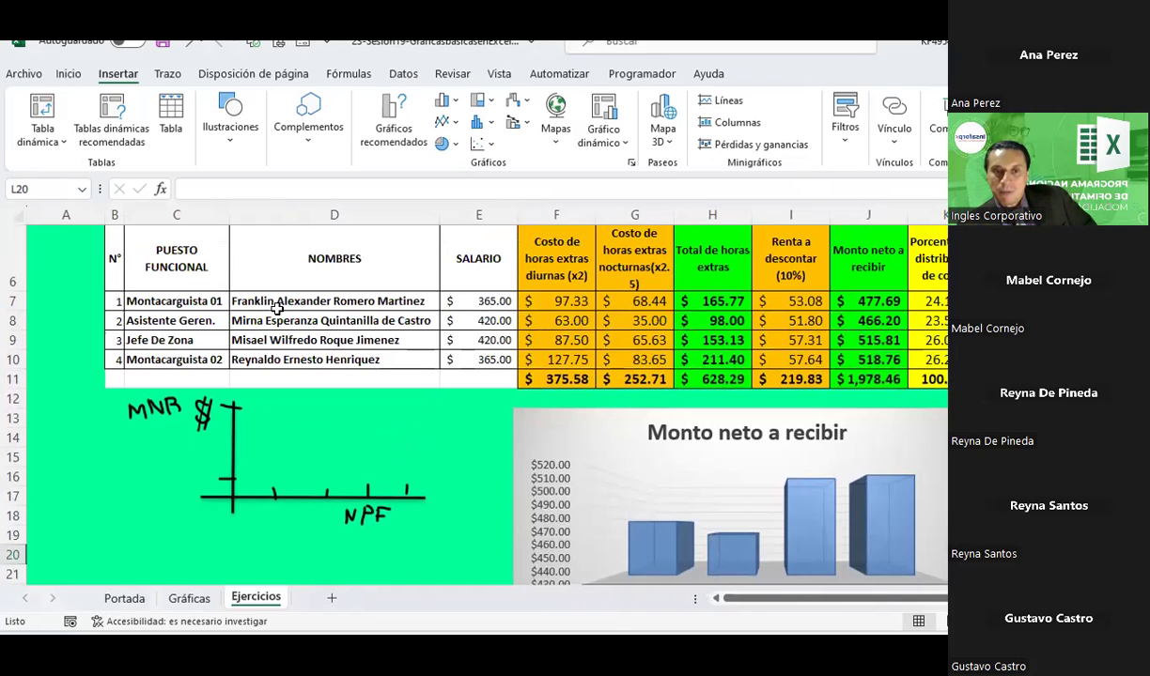
{"action": "scroll", "coordinate": [526, 385], "scroll_direction": "down", "scroll_amount": 2}
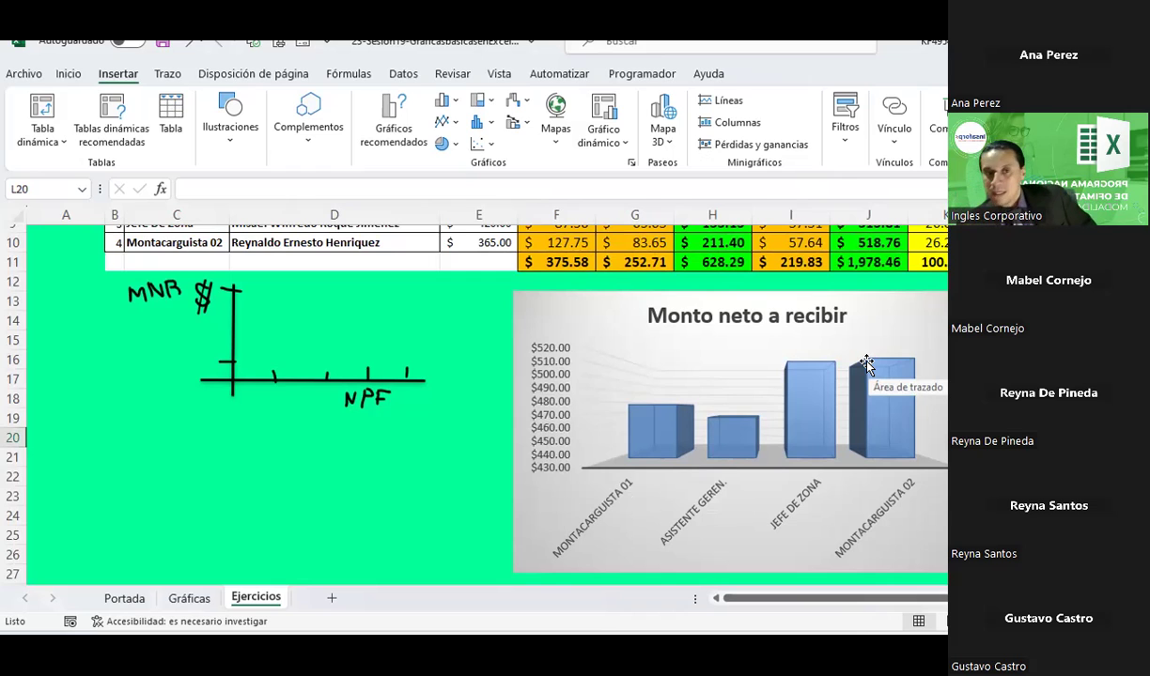
{"action": "scroll", "coordinate": [865, 364], "scroll_direction": "up", "scroll_amount": 2}
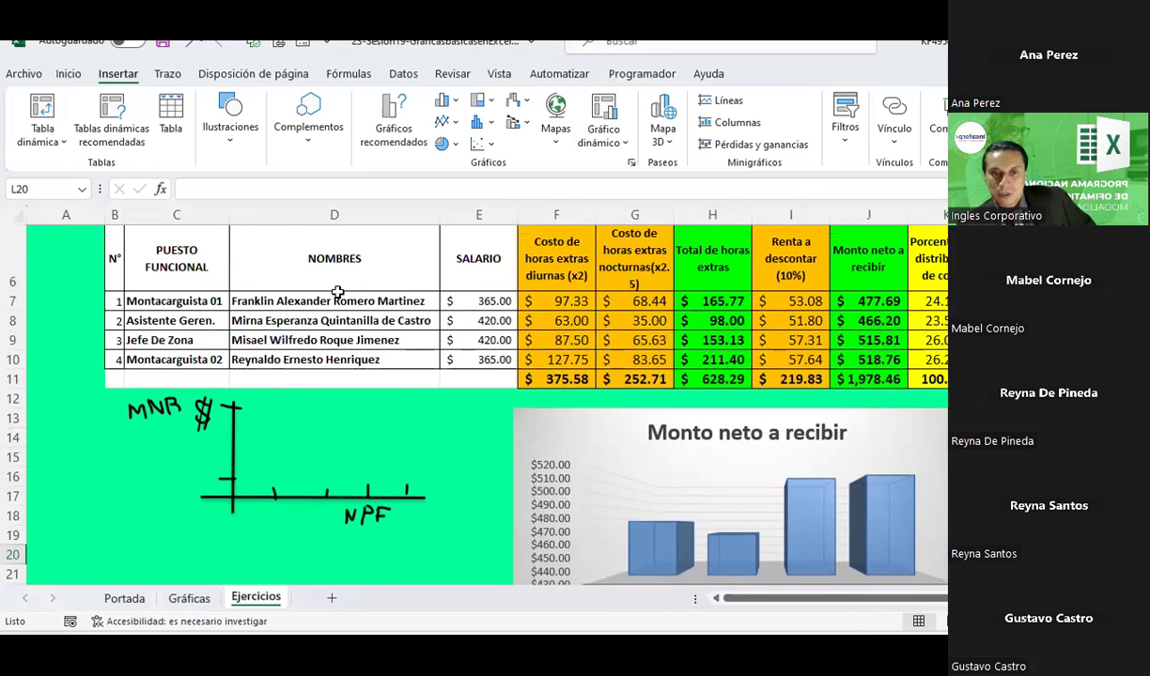
{"action": "scroll", "coordinate": [390, 334], "scroll_direction": "down", "scroll_amount": 1}
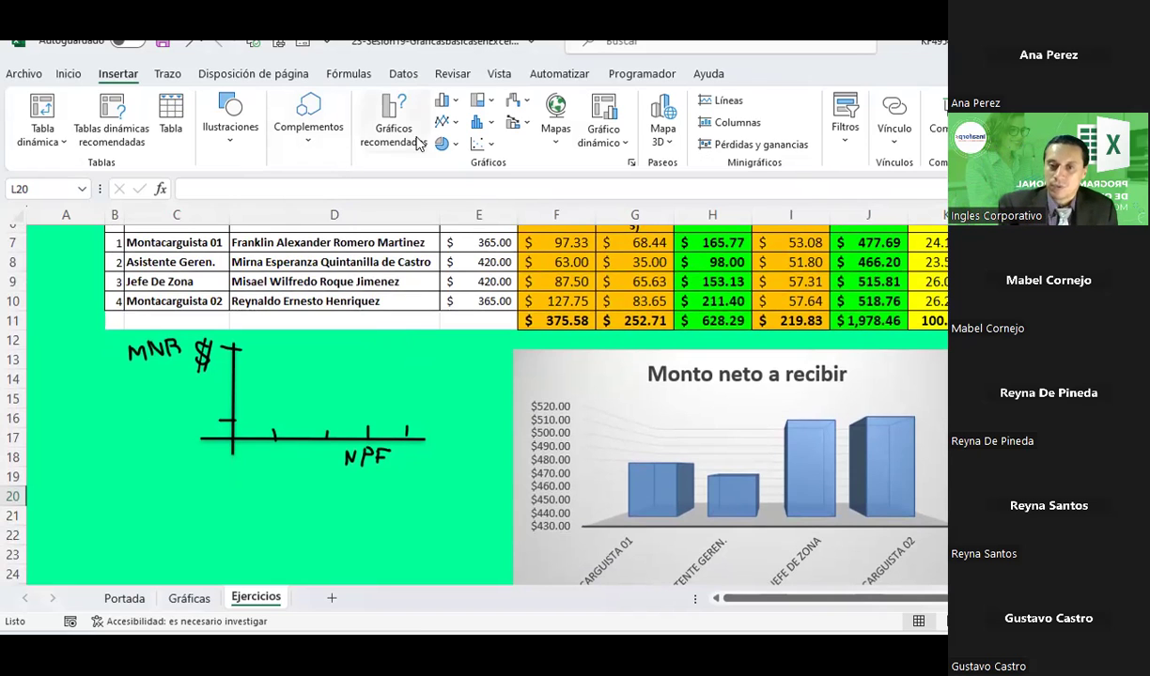
{"action": "key", "text": "Up"}
{"action": "key", "text": "Up"}
{"action": "key", "text": "Up"}
{"action": "scroll", "coordinate": [470, 394], "scroll_direction": "down", "scroll_amount": 1}
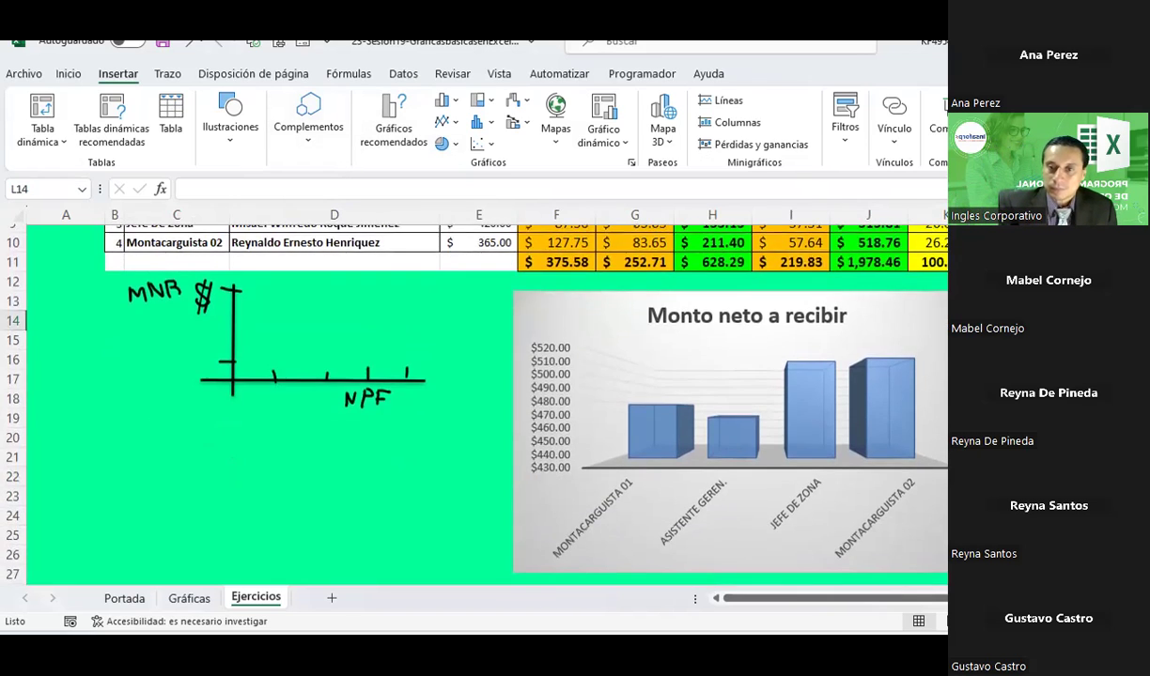
- Drag the Monto neto a recibir chart left, next to the axis sketch
{"action": "mouse_move", "coordinate": [916, 325]}
{"action": "left_mouse_down"}
{"action": "mouse_move", "coordinate": [842, 327]}
{"action": "mouse_move", "coordinate": [855, 320]}
{"action": "left_mouse_up"}
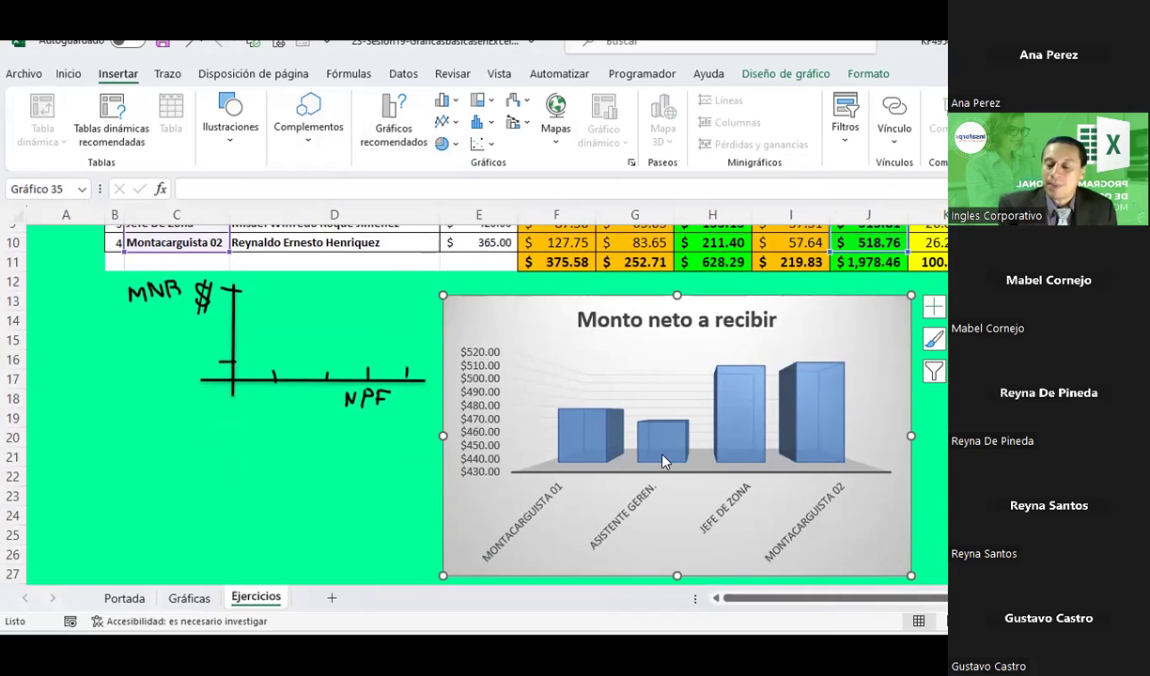
{"action": "mouse_move", "coordinate": [667, 460]}
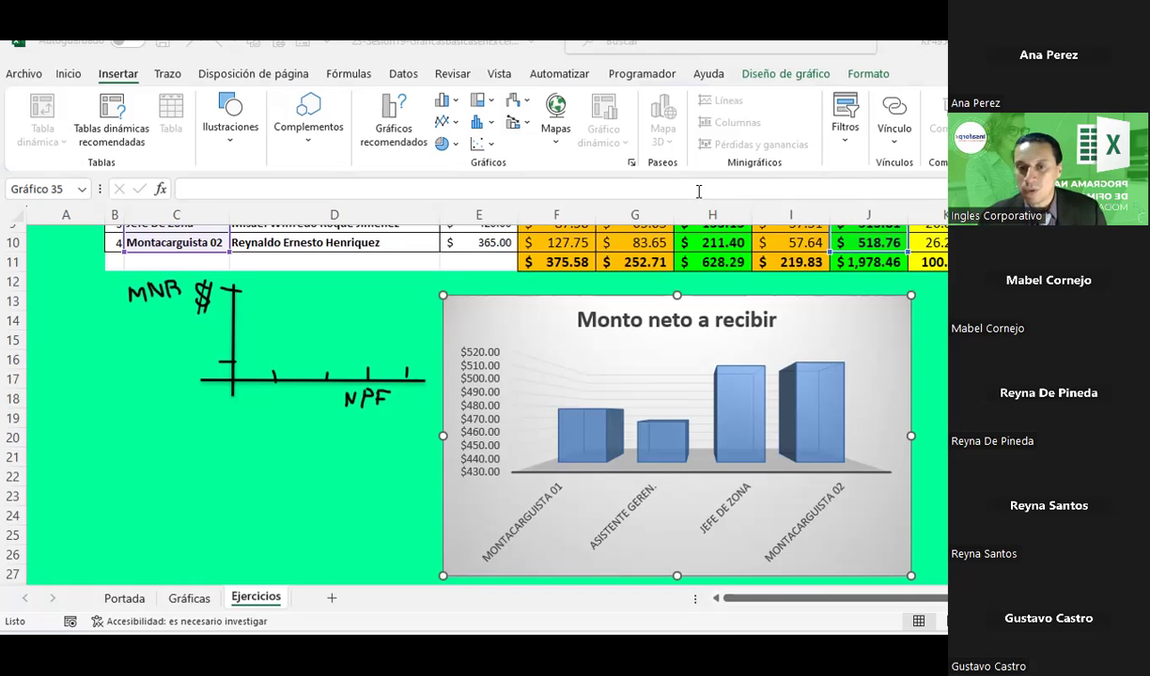
- Select the chart's dollar value axis labels and delete them
{"action": "left_click", "coordinate": [864, 324]}
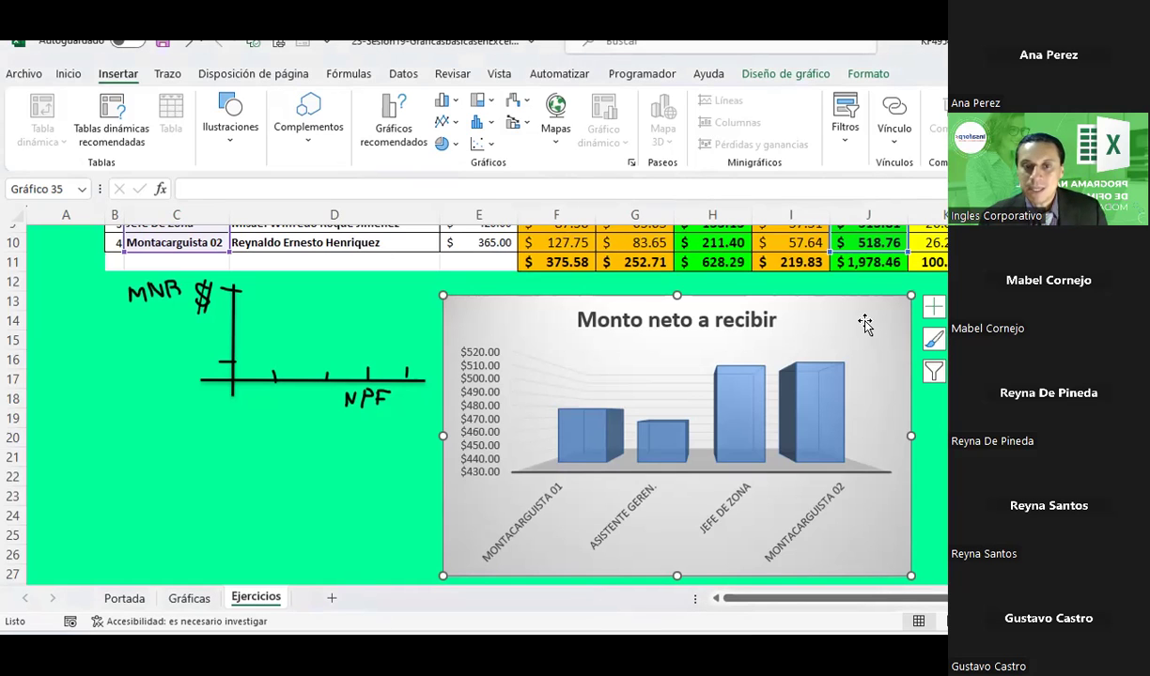
{"action": "left_click", "coordinate": [461, 366]}
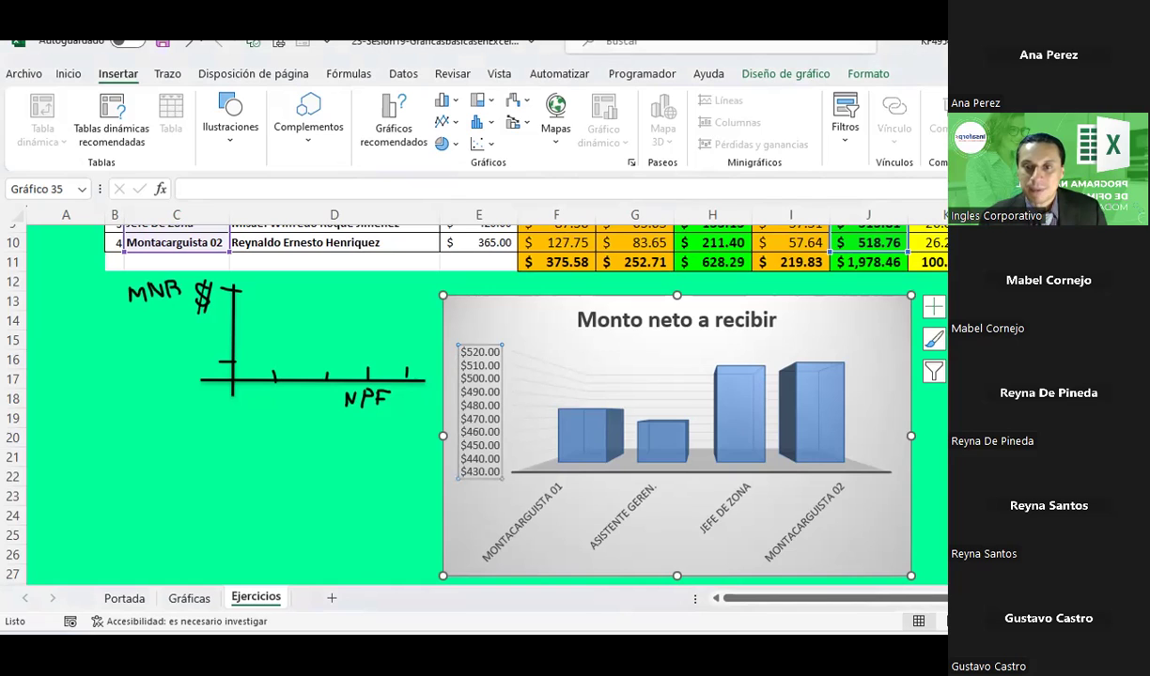
{"action": "key", "text": "Escape"}
{"action": "left_click", "coordinate": [458, 354]}
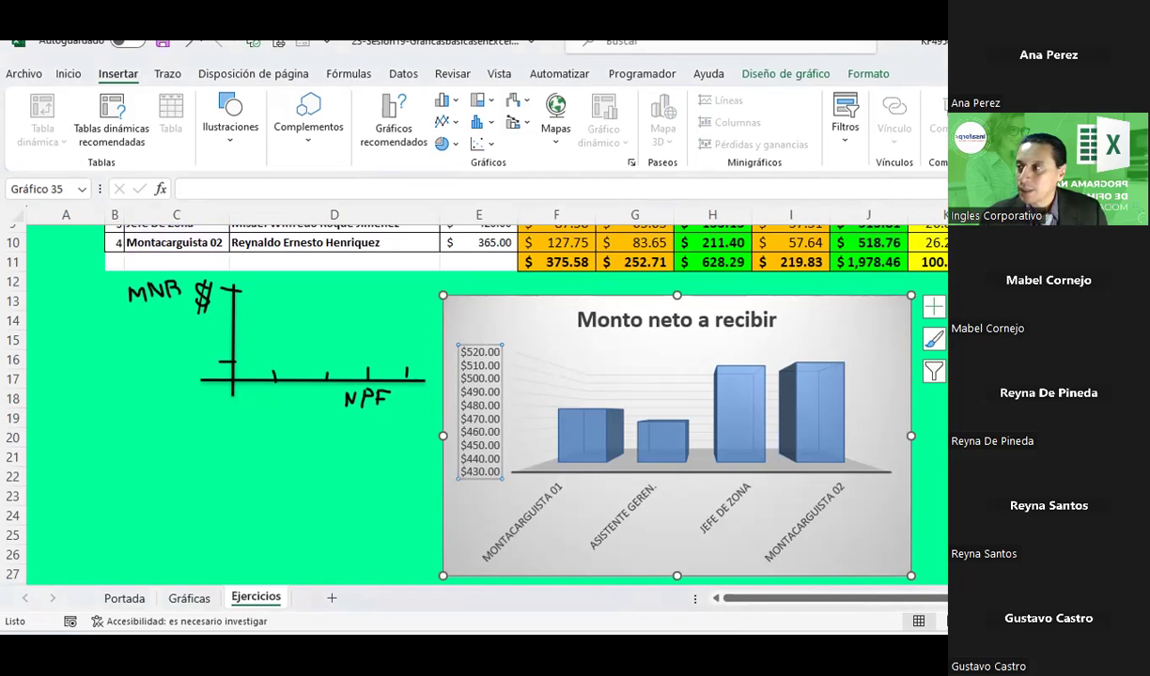
{"action": "key", "text": "Escape"}
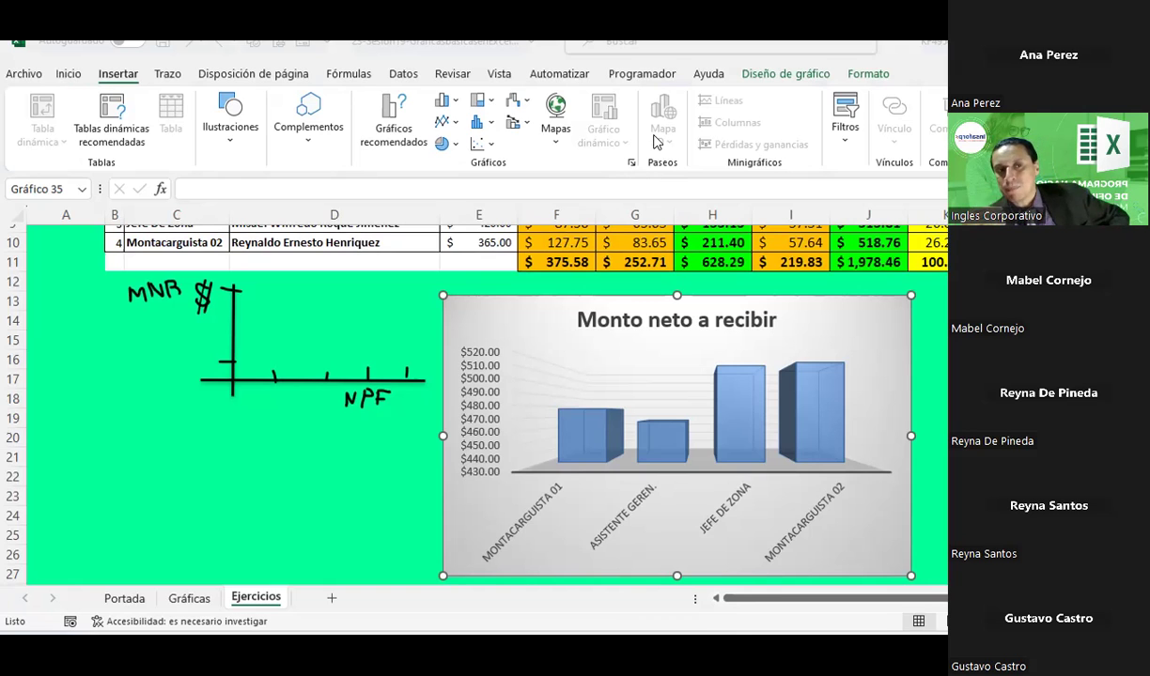
{"action": "left_click", "coordinate": [460, 353]}
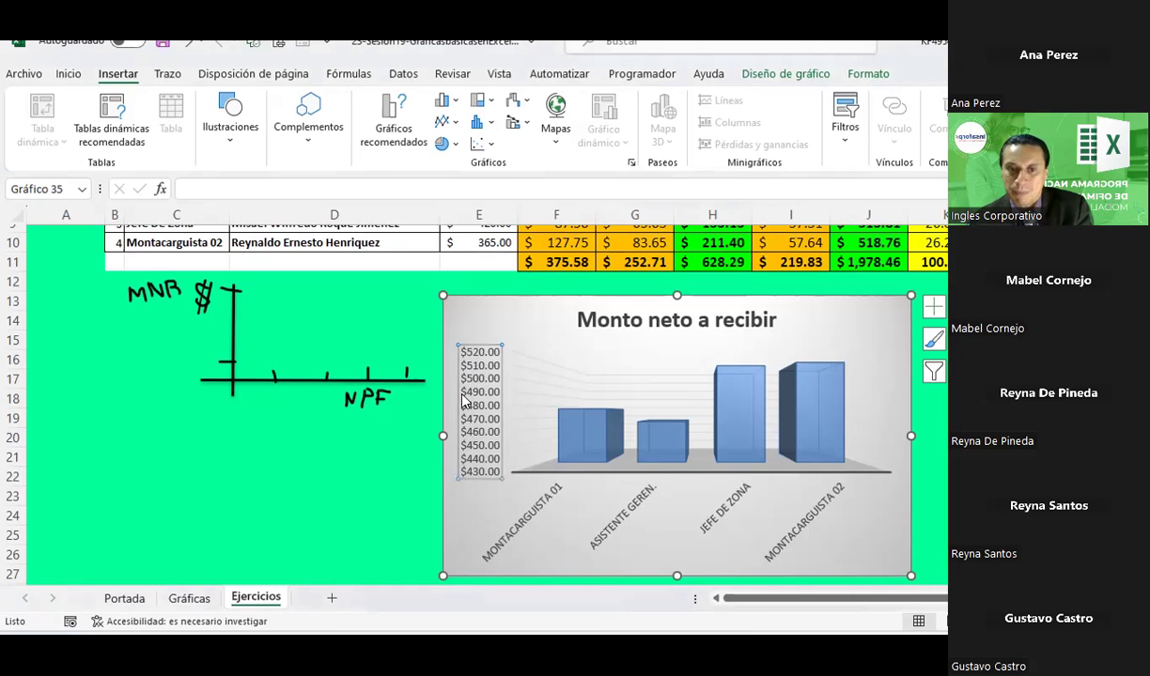
{"action": "key", "text": "Delete"}
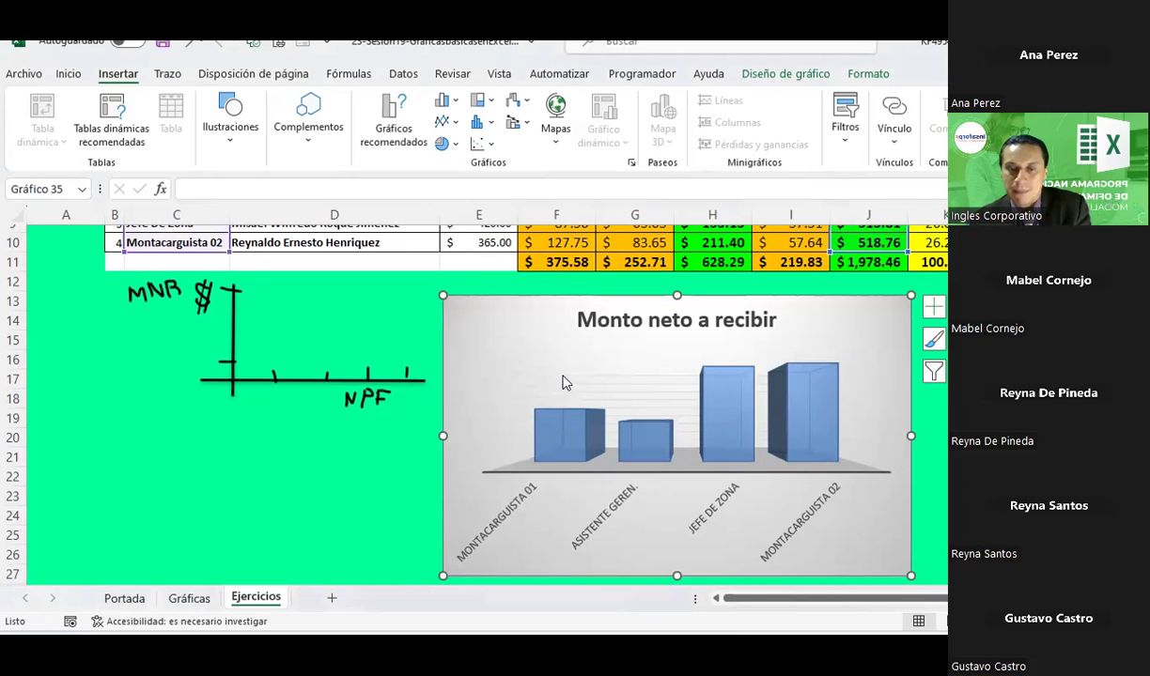
- Select the chart's bars and preview Data Callout labels via Add Chart Element > Data Labels
{"action": "scroll", "coordinate": [610, 371], "scroll_direction": "down", "scroll_amount": 1}
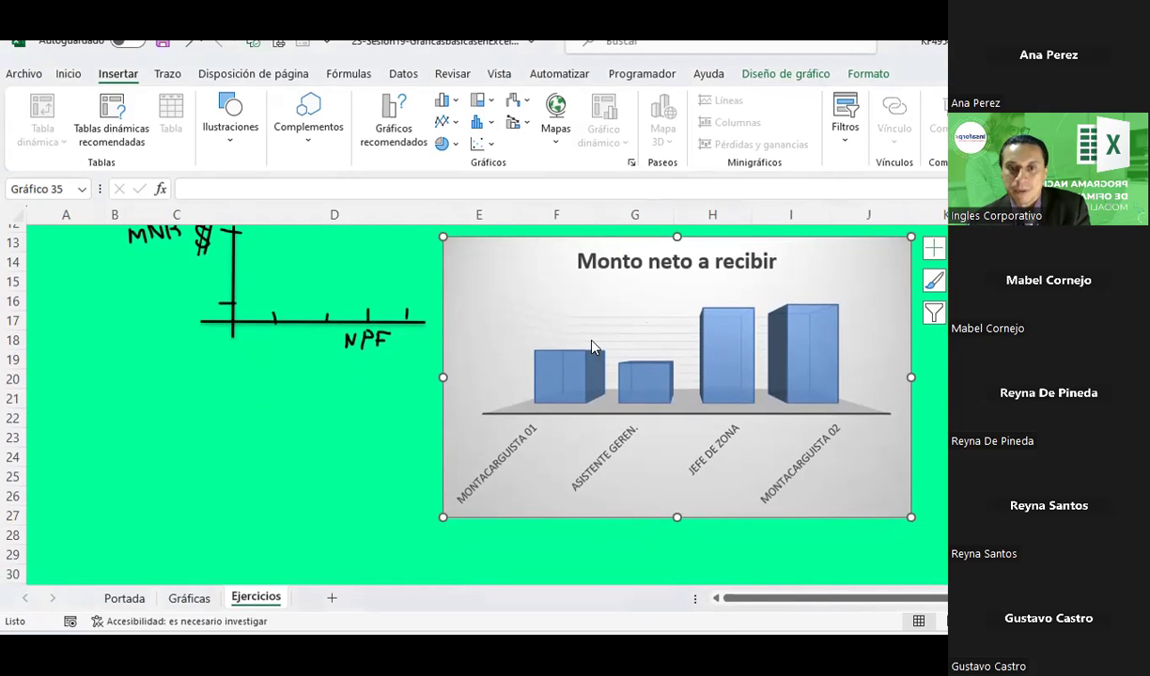
{"action": "left_click", "coordinate": [564, 371]}
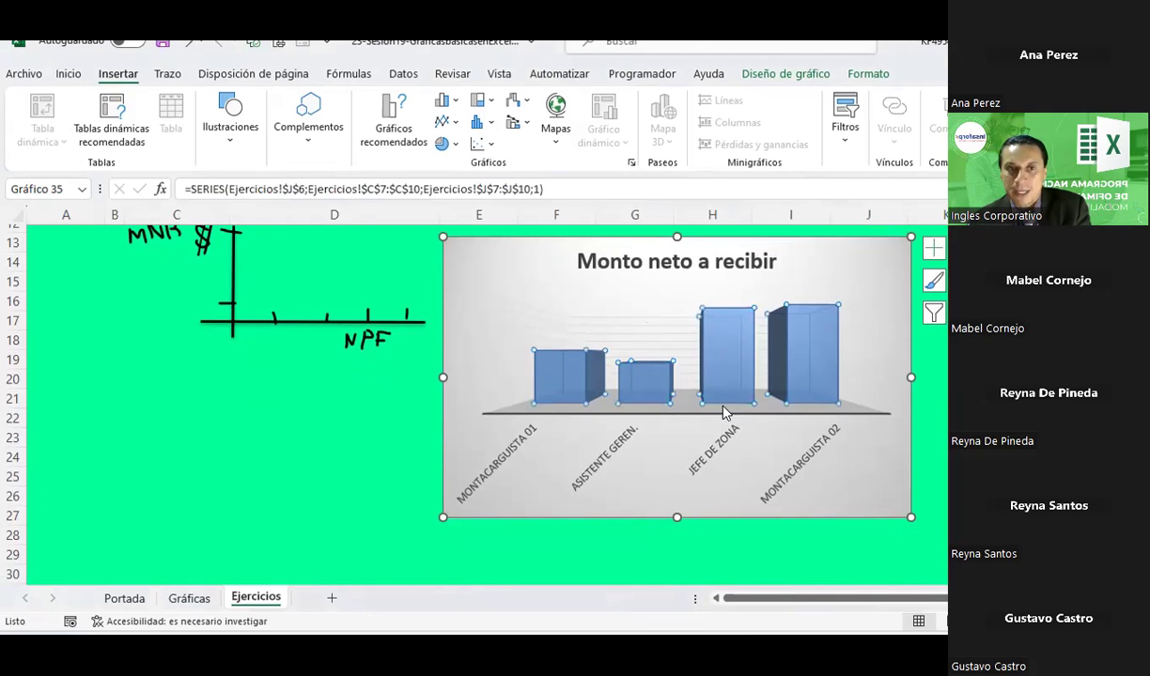
{"action": "left_click", "coordinate": [772, 75]}
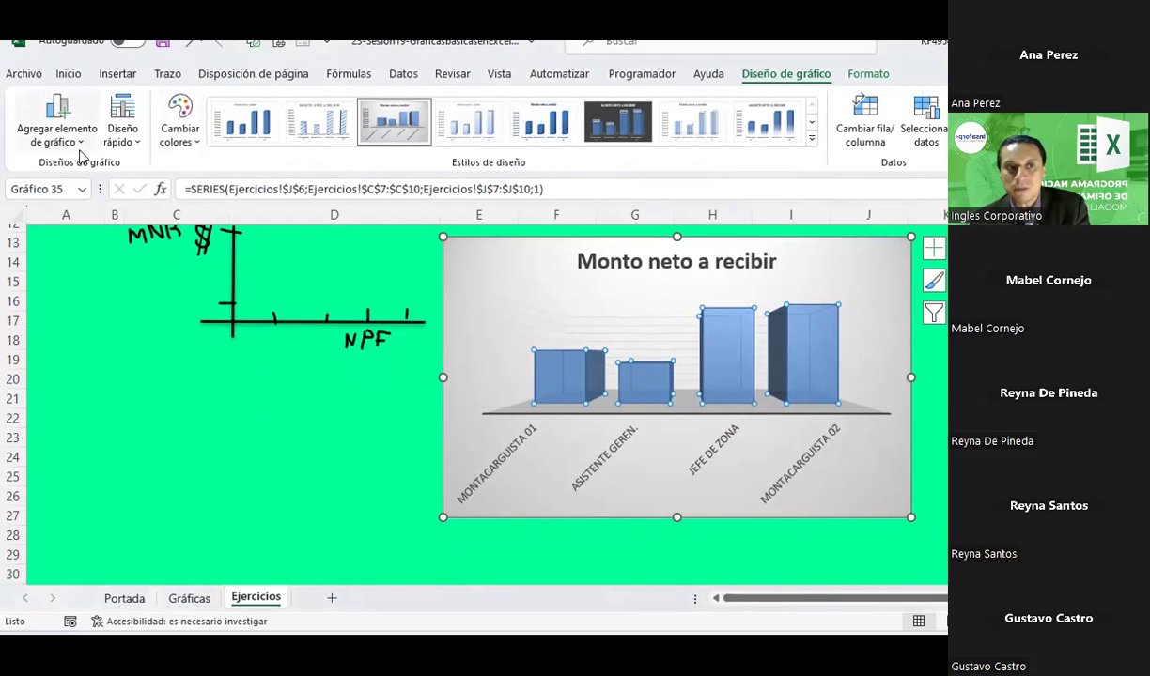
{"action": "left_click", "coordinate": [80, 143]}
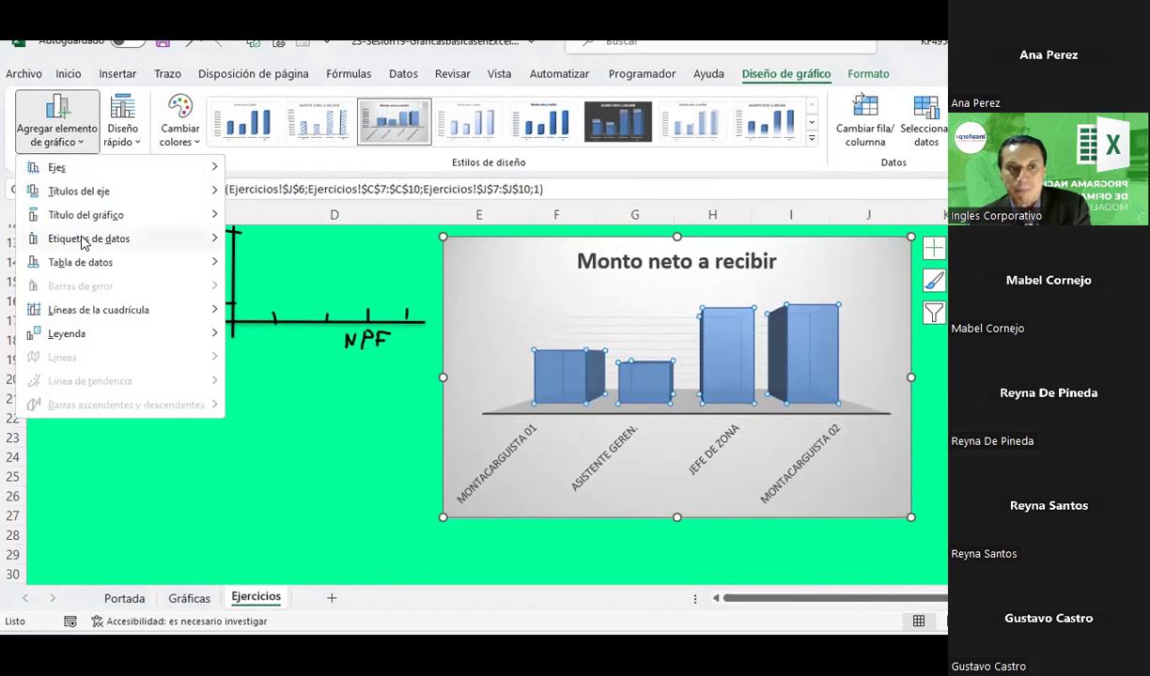
{"action": "mouse_move", "coordinate": [84, 242]}
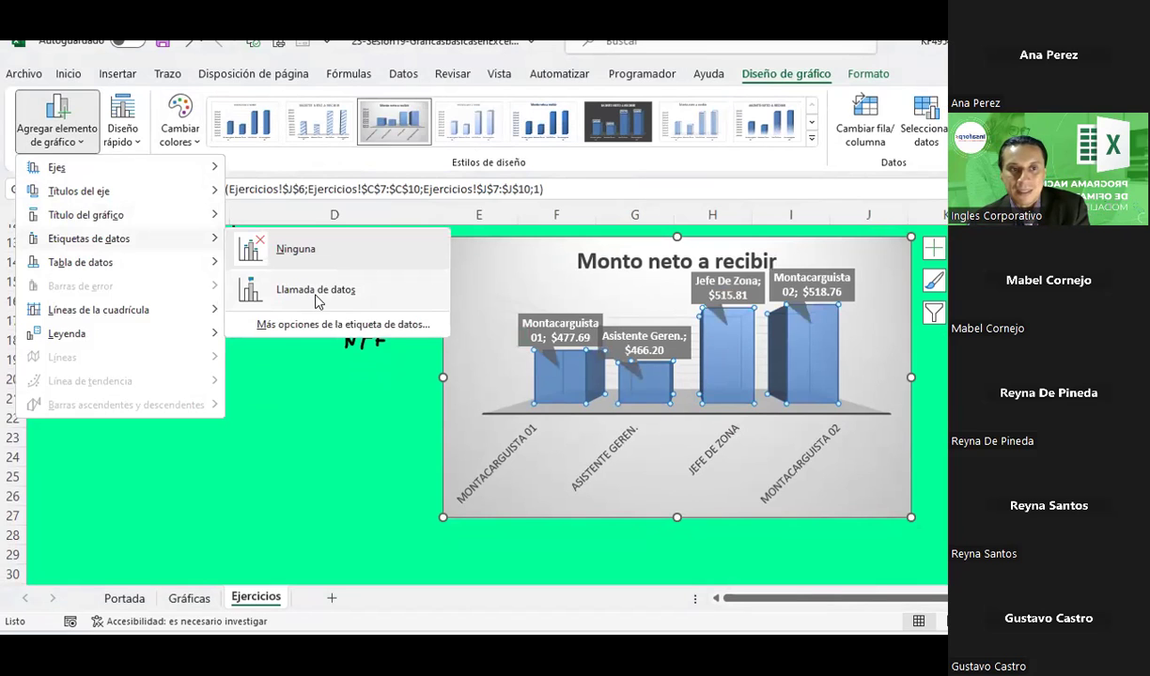
{"action": "mouse_move", "coordinate": [136, 209]}
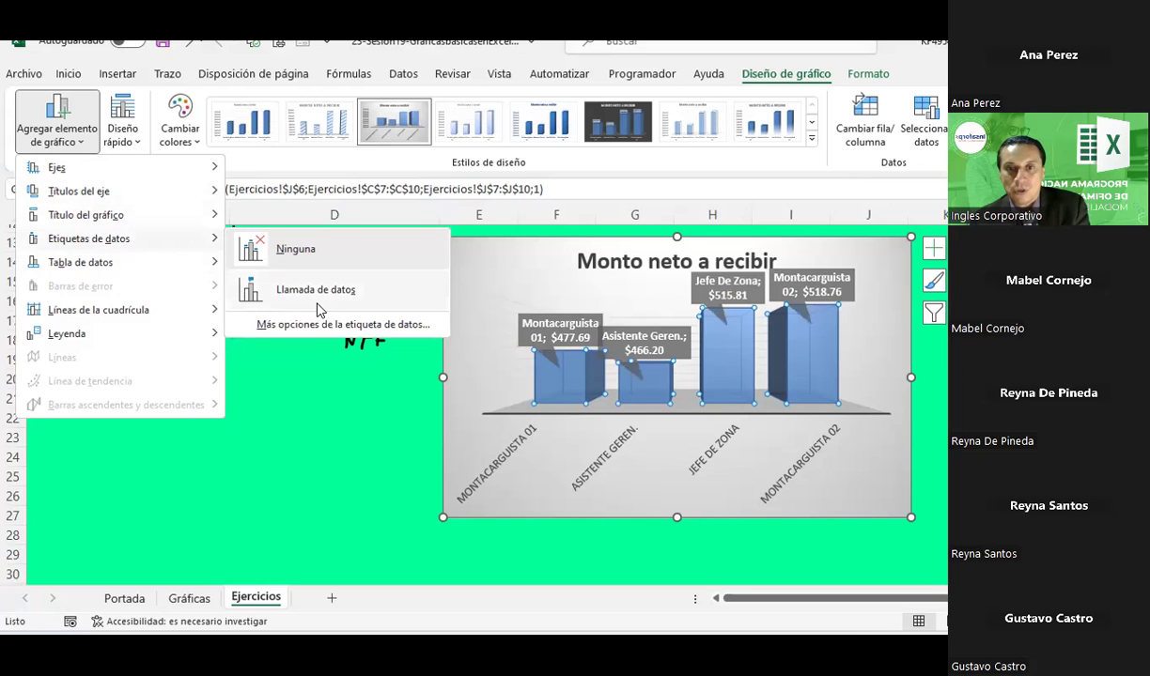
- Add callout data labels to the columns and delete the category axis labels
{"action": "left_click", "coordinate": [317, 299]}
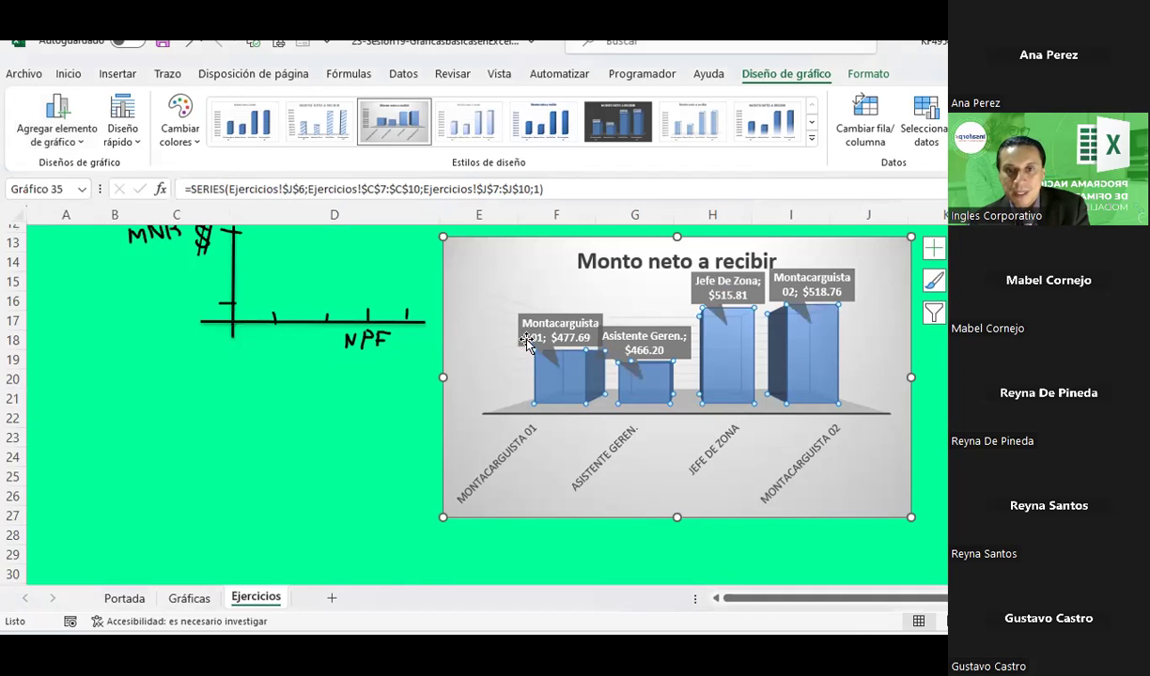
{"action": "left_click", "coordinate": [489, 432]}
{"action": "key", "text": "Delete"}
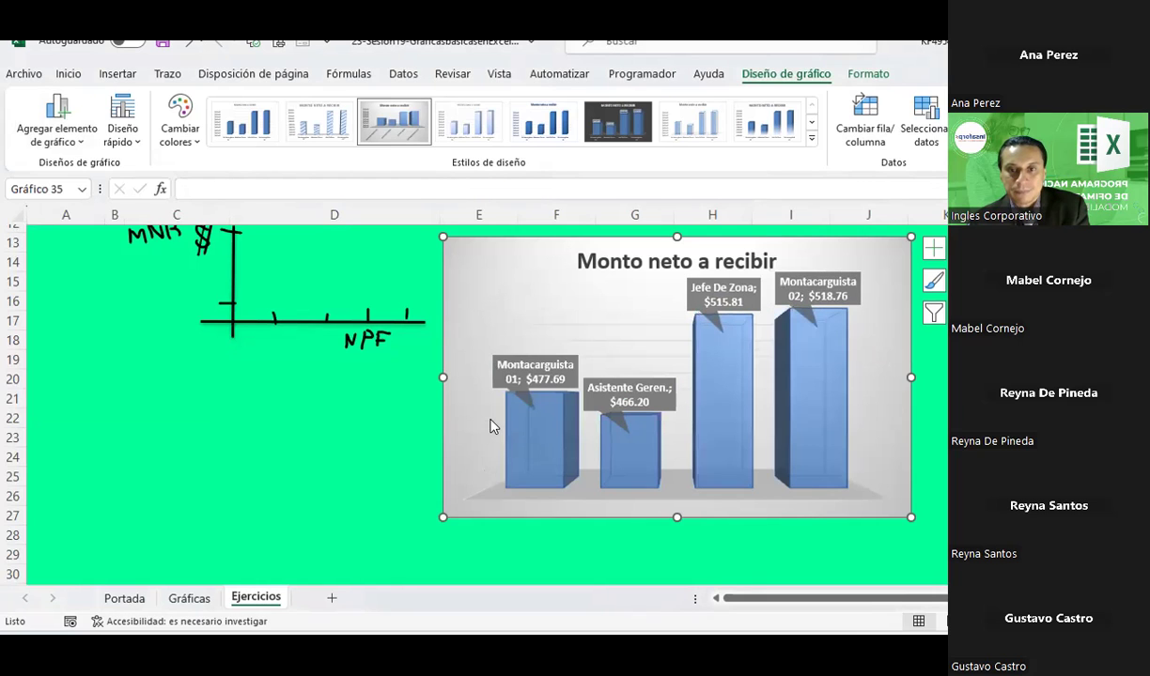
- Give the data labels Sin contorno and Sin relleno so they show as plain text
{"action": "left_click", "coordinate": [745, 302]}
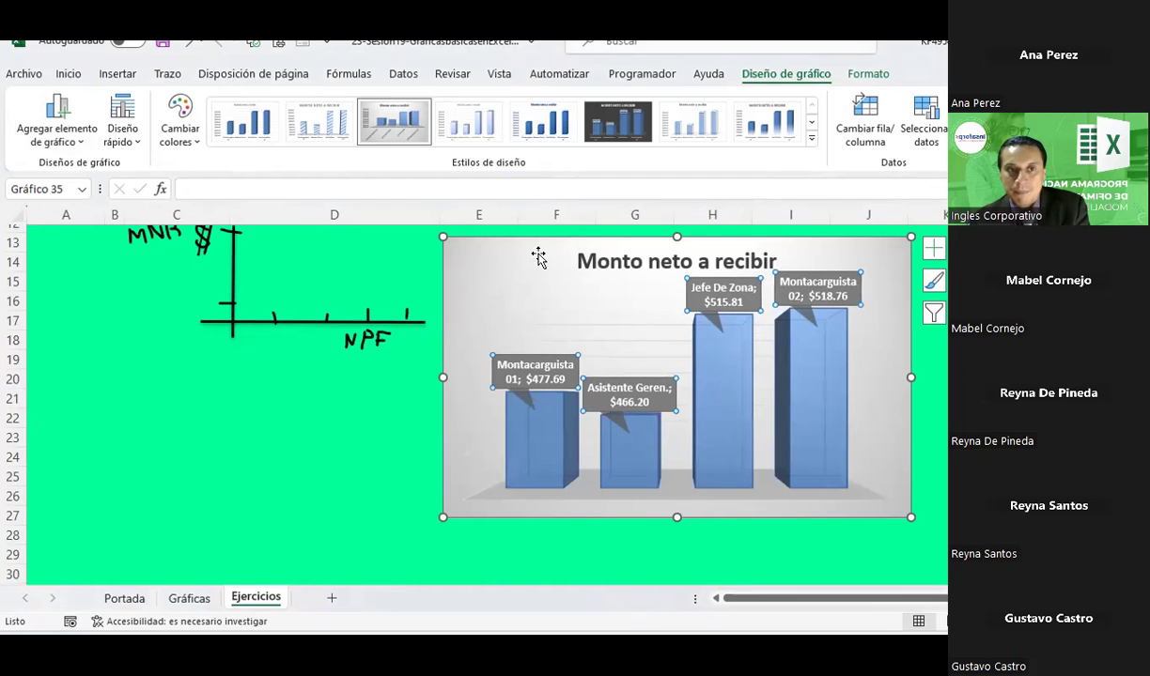
{"action": "left_click", "coordinate": [878, 75]}
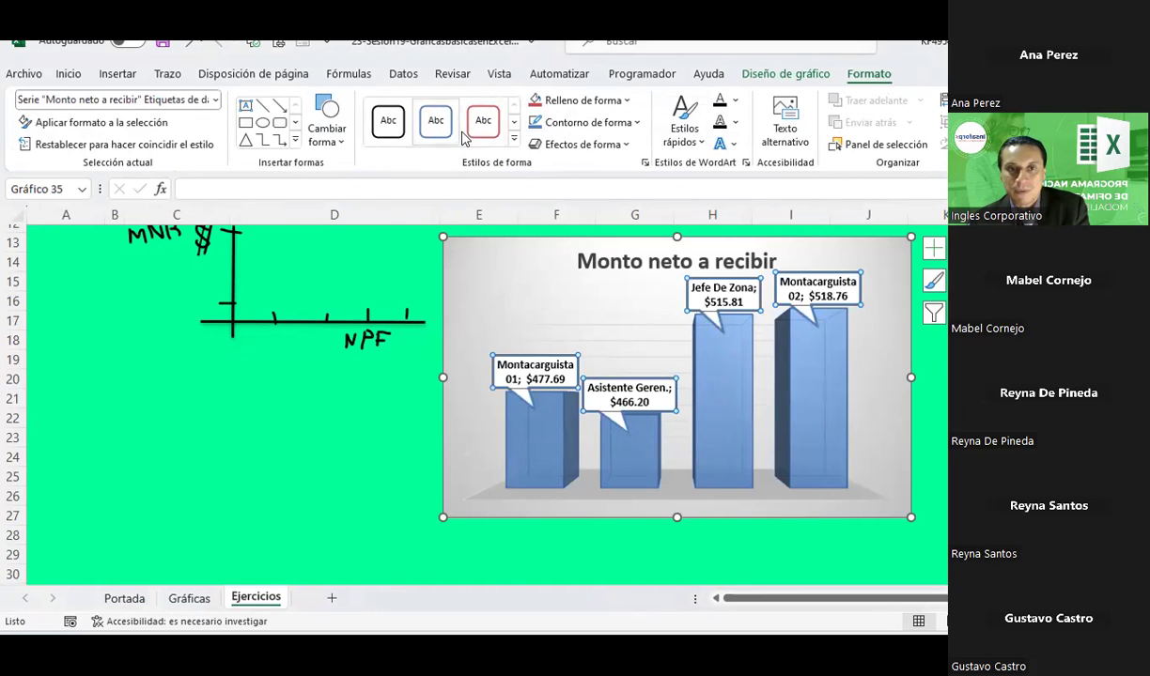
{"action": "left_click", "coordinate": [488, 132]}
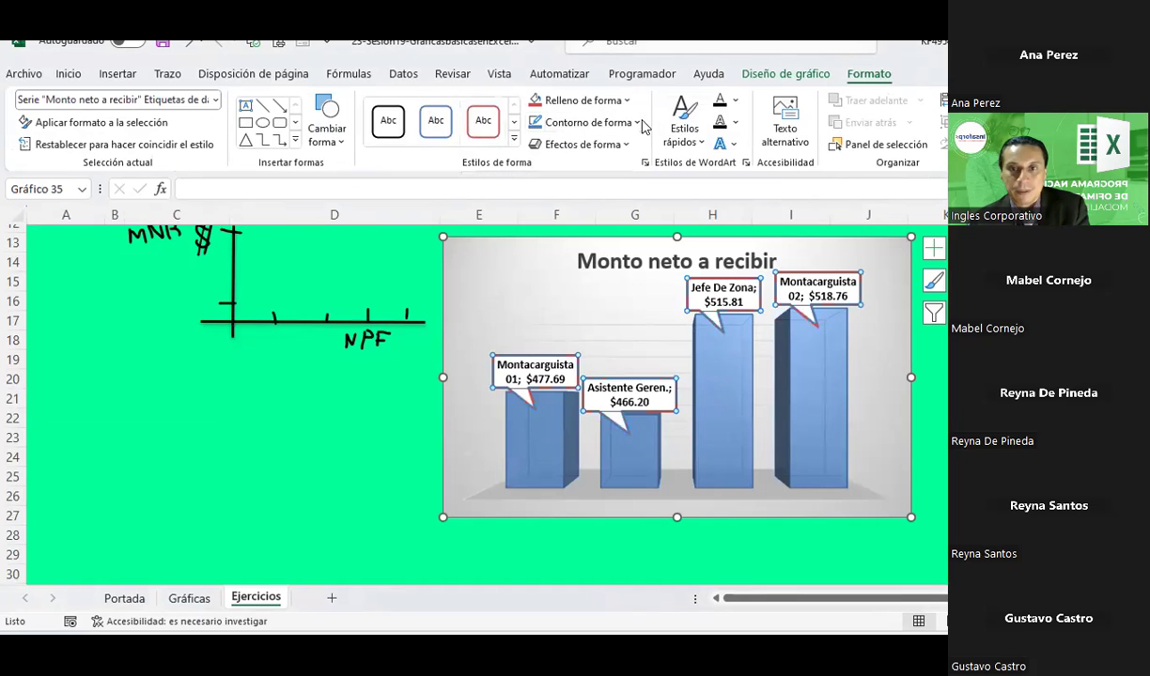
{"action": "left_click", "coordinate": [639, 126]}
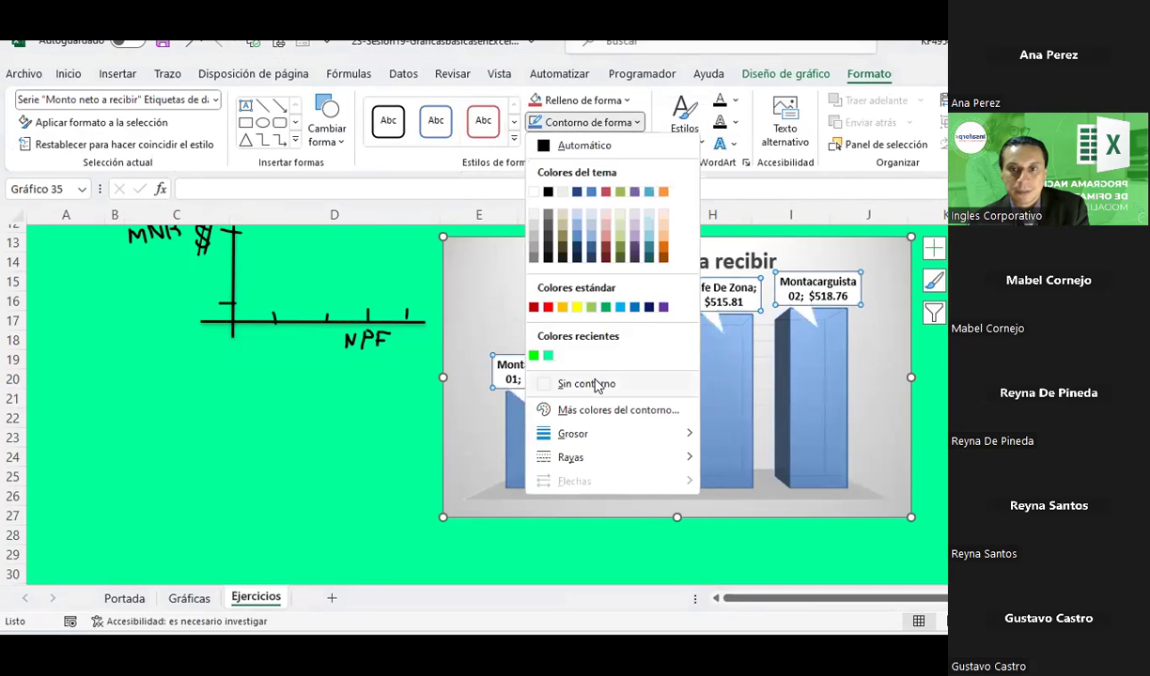
{"action": "left_click", "coordinate": [594, 379]}
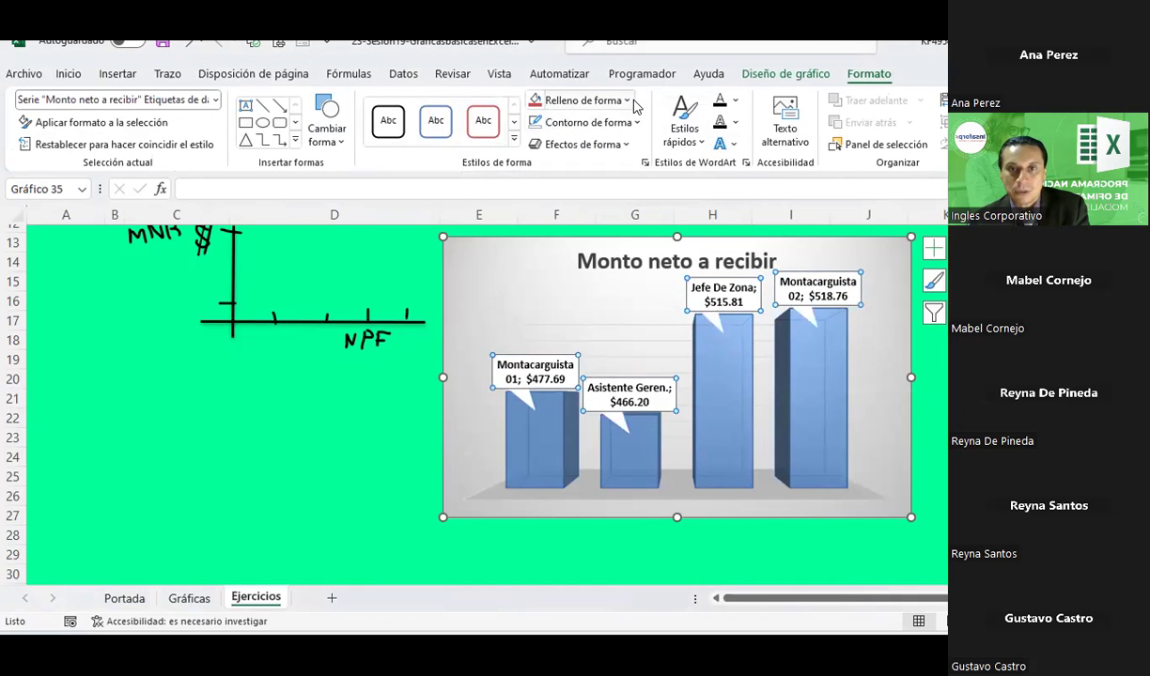
{"action": "left_click", "coordinate": [578, 100]}
{"action": "left_click", "coordinate": [579, 362]}
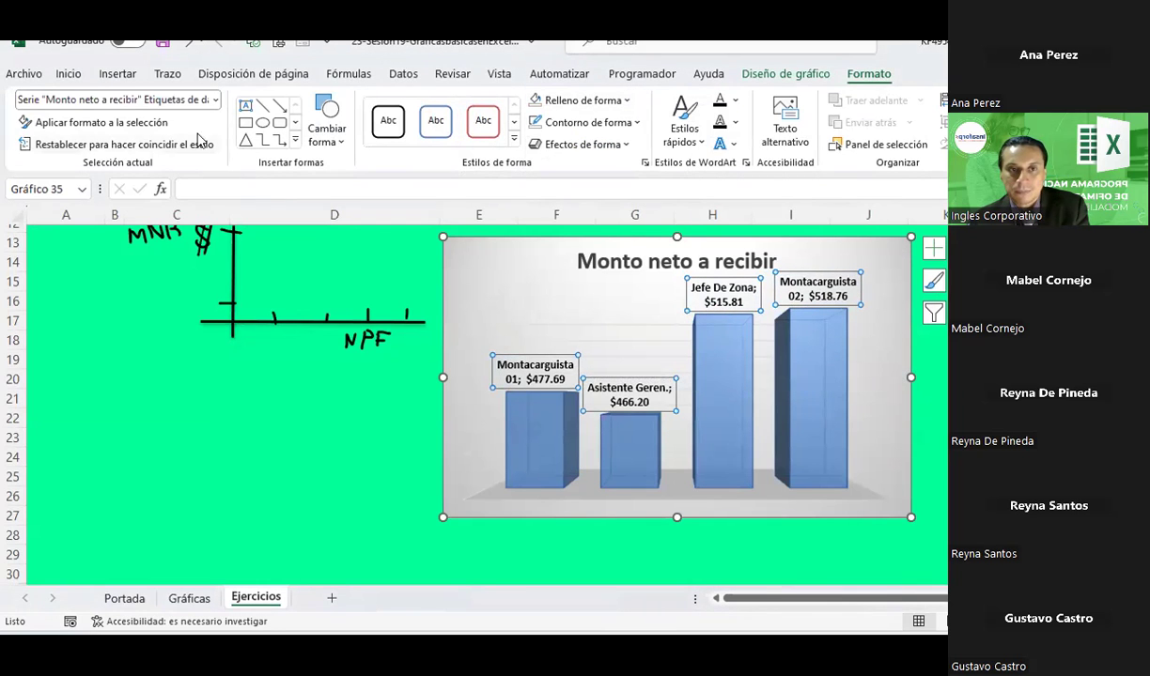
{"action": "left_click", "coordinate": [68, 75]}
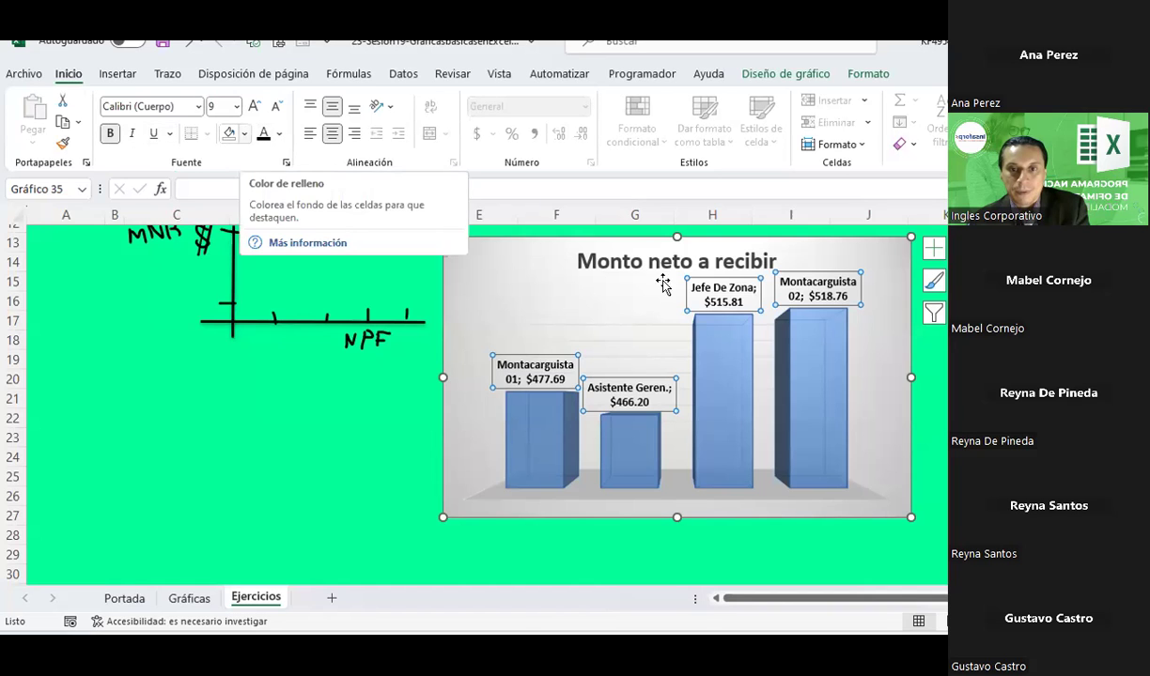
{"action": "key", "text": "Escape"}
{"action": "key", "text": "Escape"}
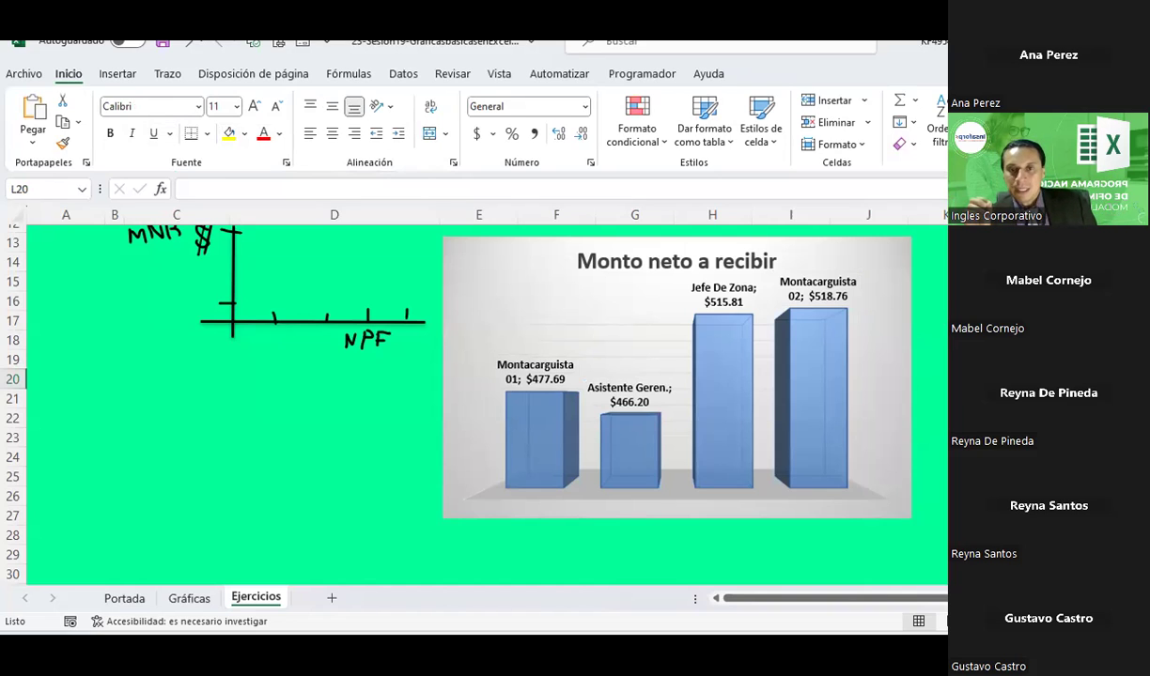
- Replace 'Monto' with 'Salario' so the chart title reads 'Salario neto a recibir'
{"action": "left_click", "coordinate": [641, 268]}
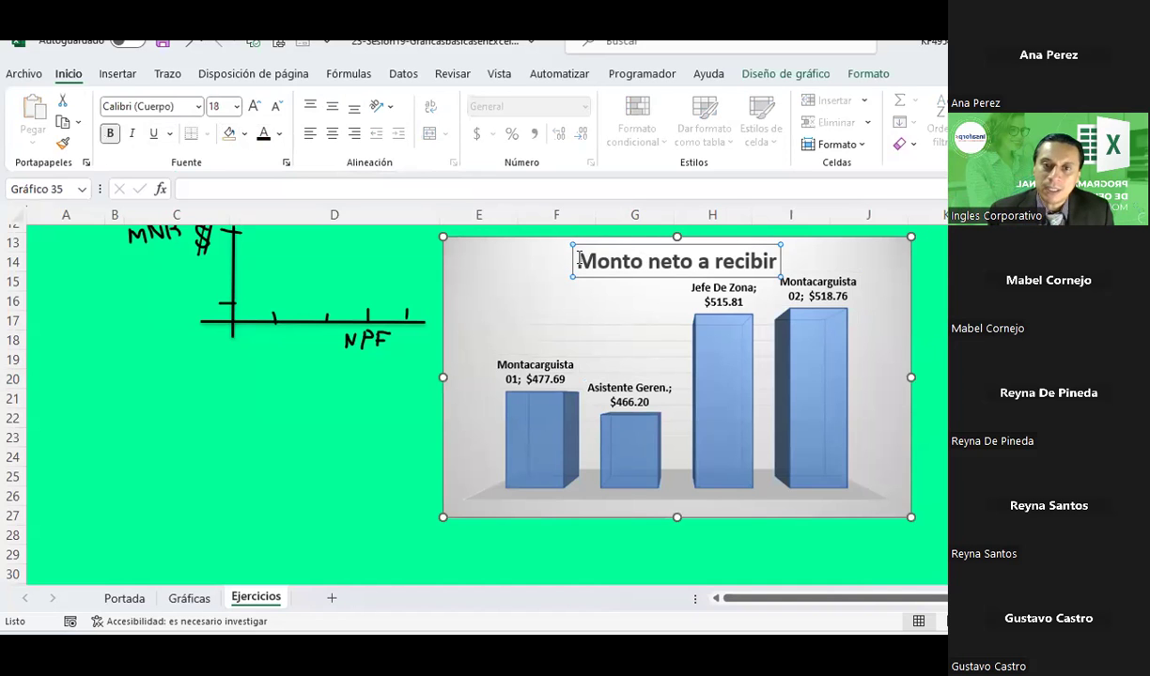
{"action": "scroll", "coordinate": [479, 343], "scroll_direction": "up", "scroll_amount": 3}
{"action": "scroll", "coordinate": [496, 351], "scroll_direction": "up", "scroll_amount": 1}
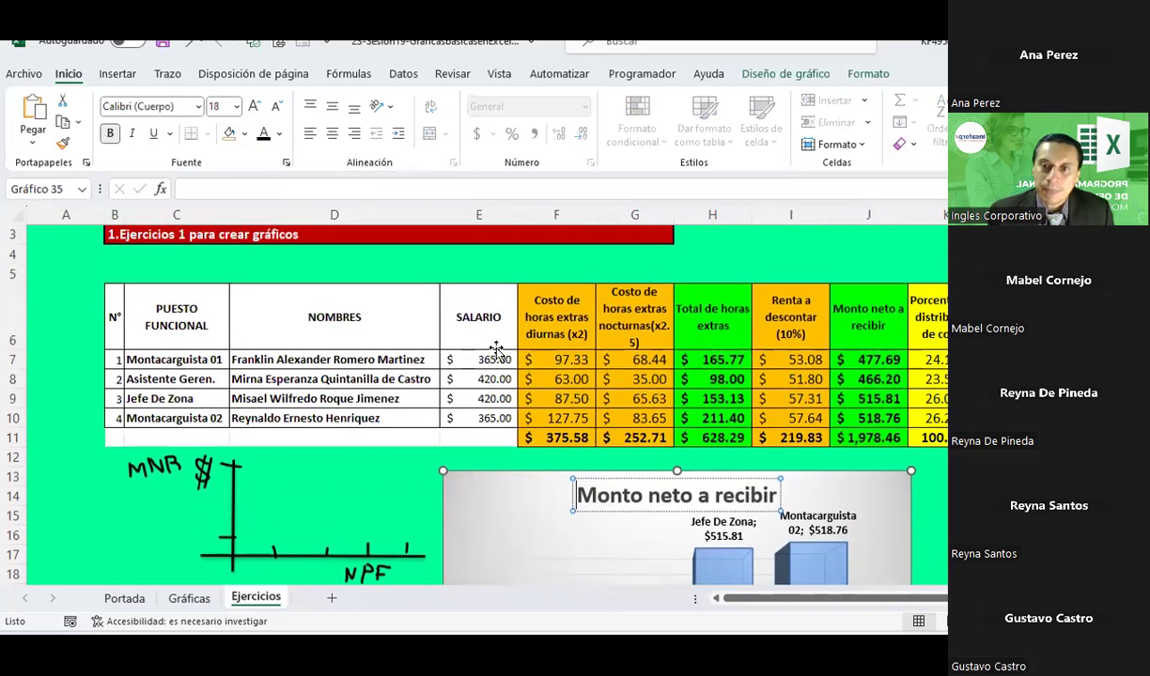
{"action": "scroll", "coordinate": [496, 349], "scroll_direction": "down", "scroll_amount": 1}
{"action": "scroll", "coordinate": [512, 338], "scroll_direction": "down", "scroll_amount": 1}
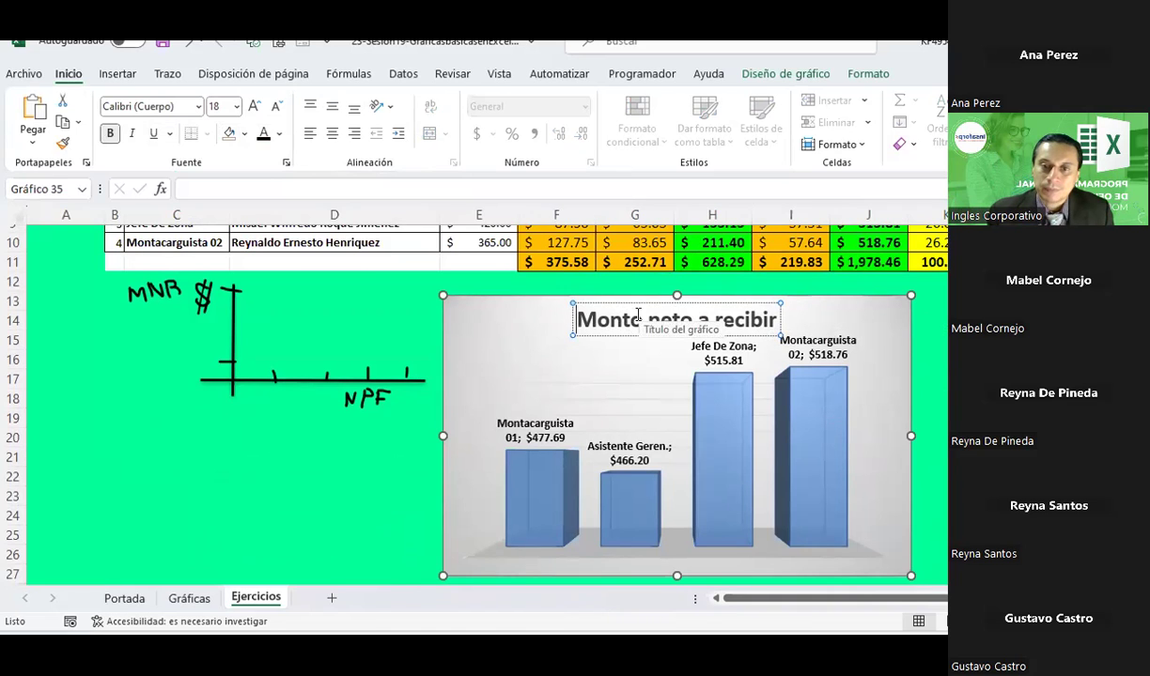
{"action": "type", "text": "SAlar"}
{"action": "key", "text": "BackSpace"}
{"action": "key", "text": "BackSpace"}
{"action": "key", "text": "BackSpace"}
{"action": "key", "text": "BackSpace"}
{"action": "type", "text": "alario"}
{"action": "key", "text": "Delete"}
{"action": "key", "text": "Delete"}
{"action": "key", "text": "Delete"}
{"action": "key", "text": "Delete"}
{"action": "key", "text": "Delete"}
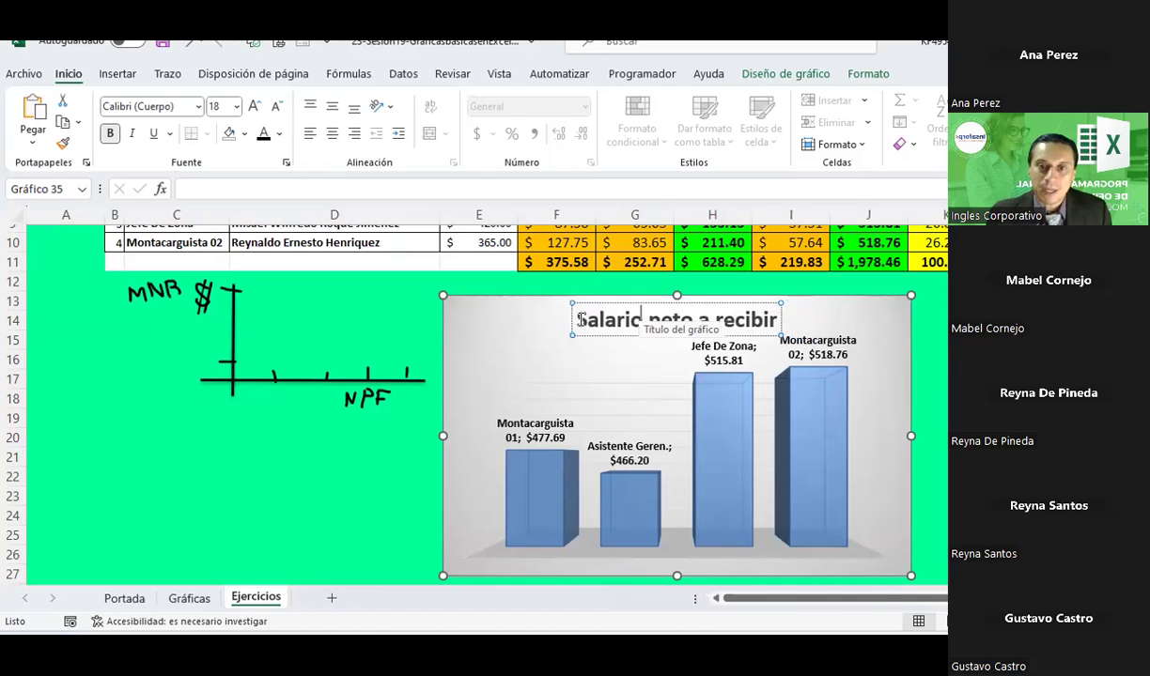
{"action": "key", "text": "Escape"}
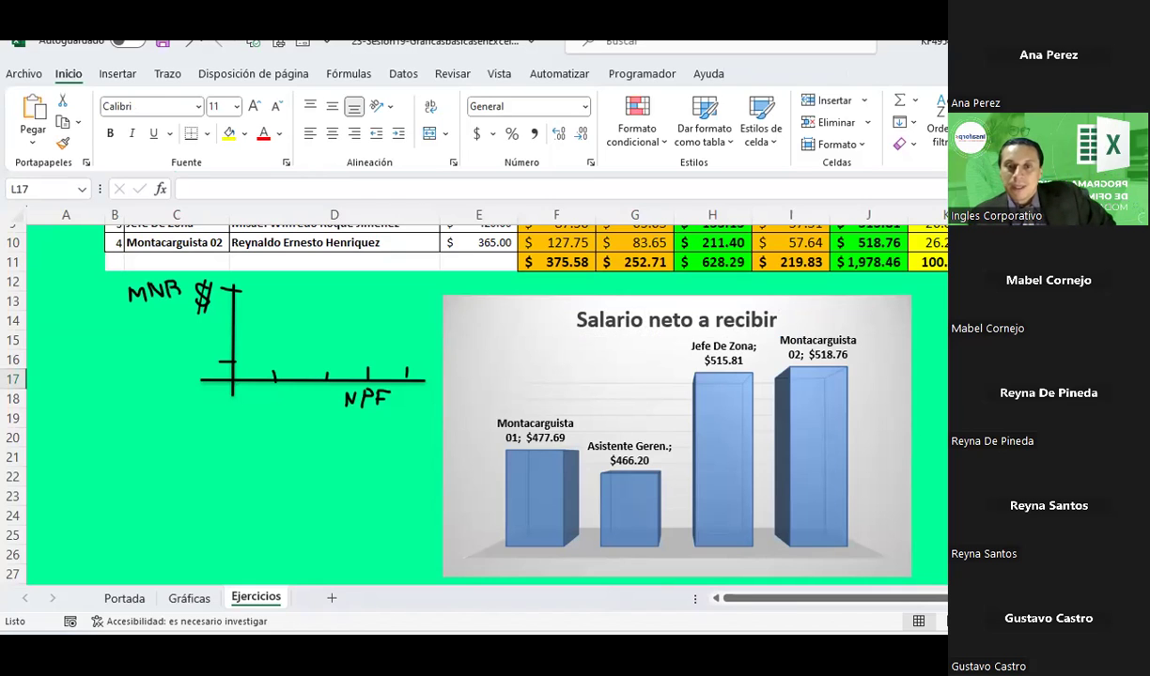
- Make the chart's data label text black
{"action": "left_click", "coordinate": [626, 322]}
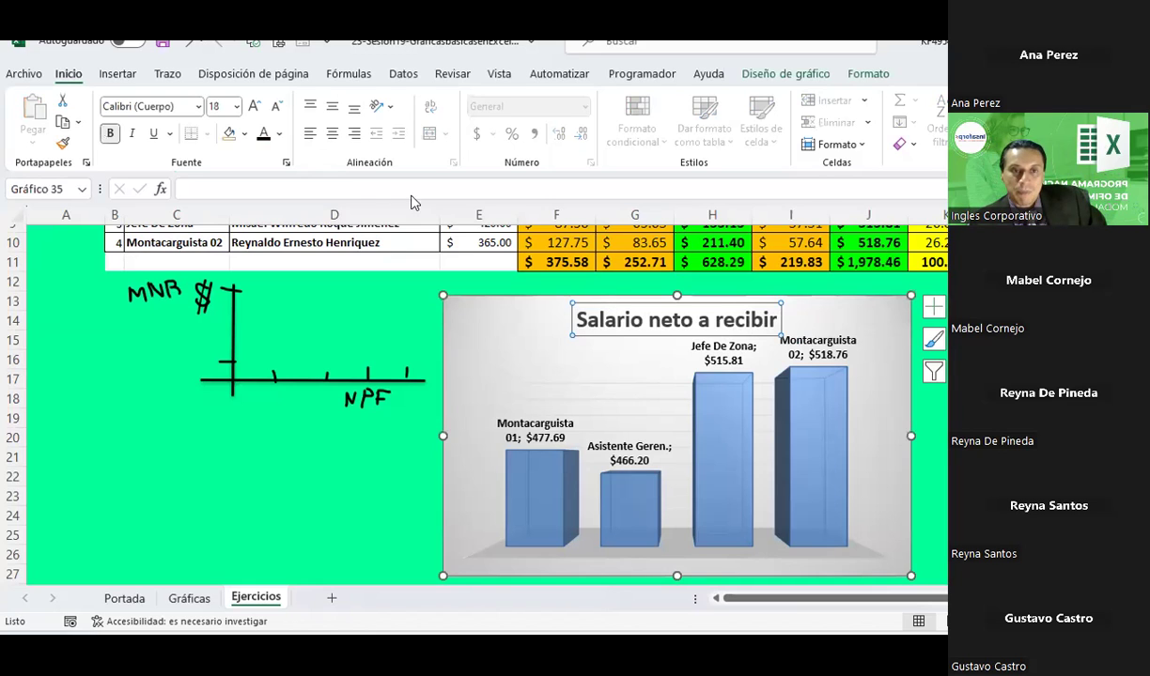
{"action": "left_click", "coordinate": [278, 133]}
{"action": "left_click", "coordinate": [279, 204]}
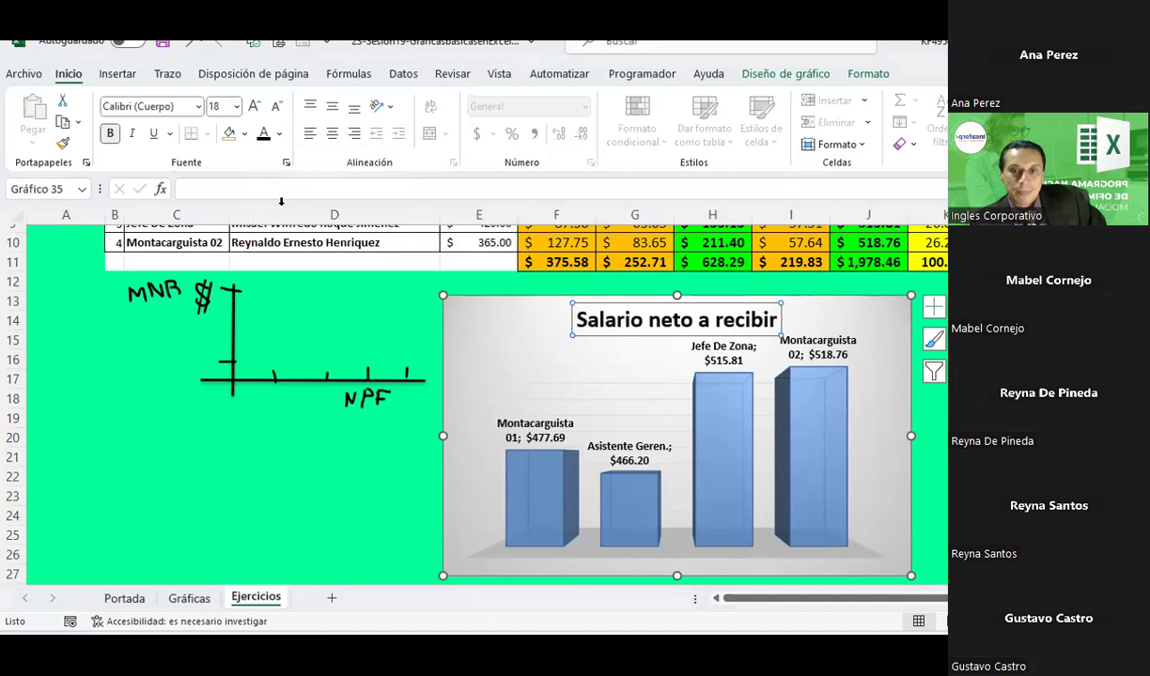
- Check the Montacarguista 01, Asistente Geren., Jefe De Zona and Montacarguista 02 labels, then deselect the chart
{"action": "left_click", "coordinate": [517, 416]}
{"action": "left_click", "coordinate": [518, 416]}
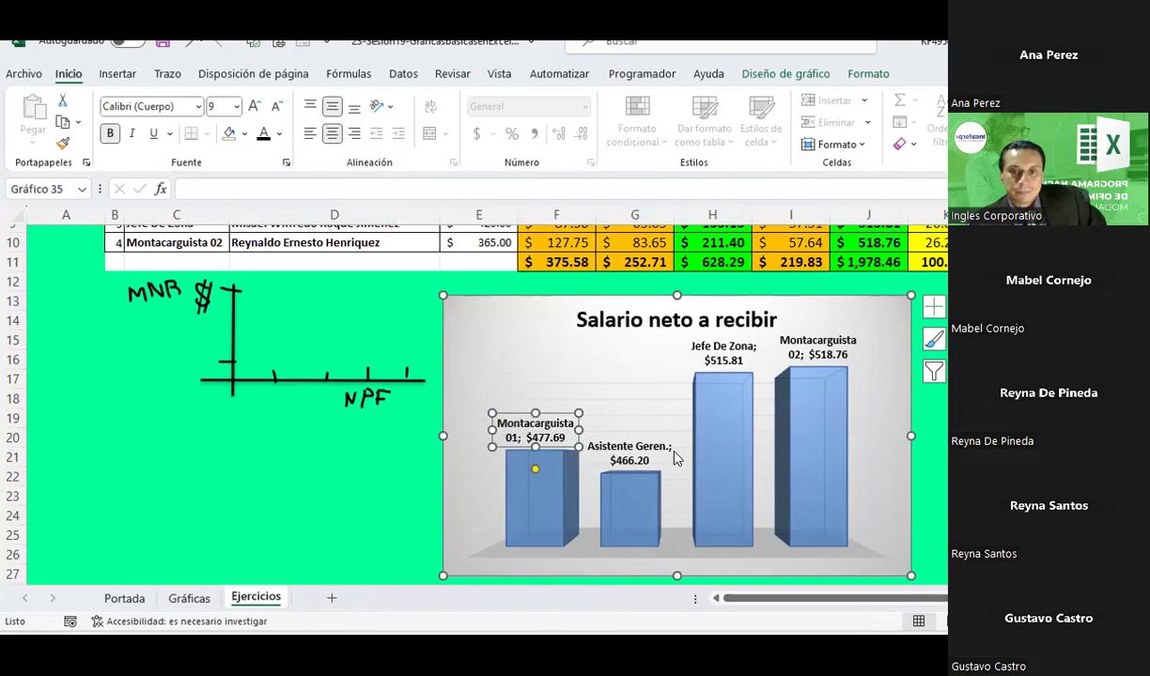
{"action": "left_click", "coordinate": [625, 449]}
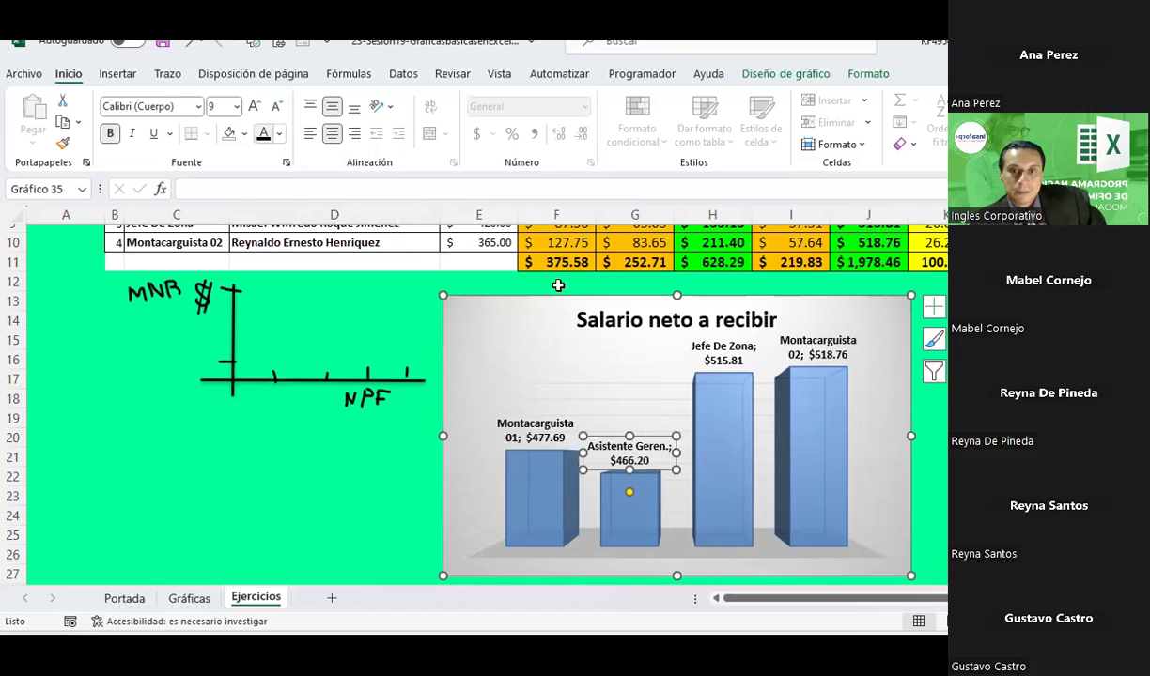
{"action": "left_click", "coordinate": [706, 343]}
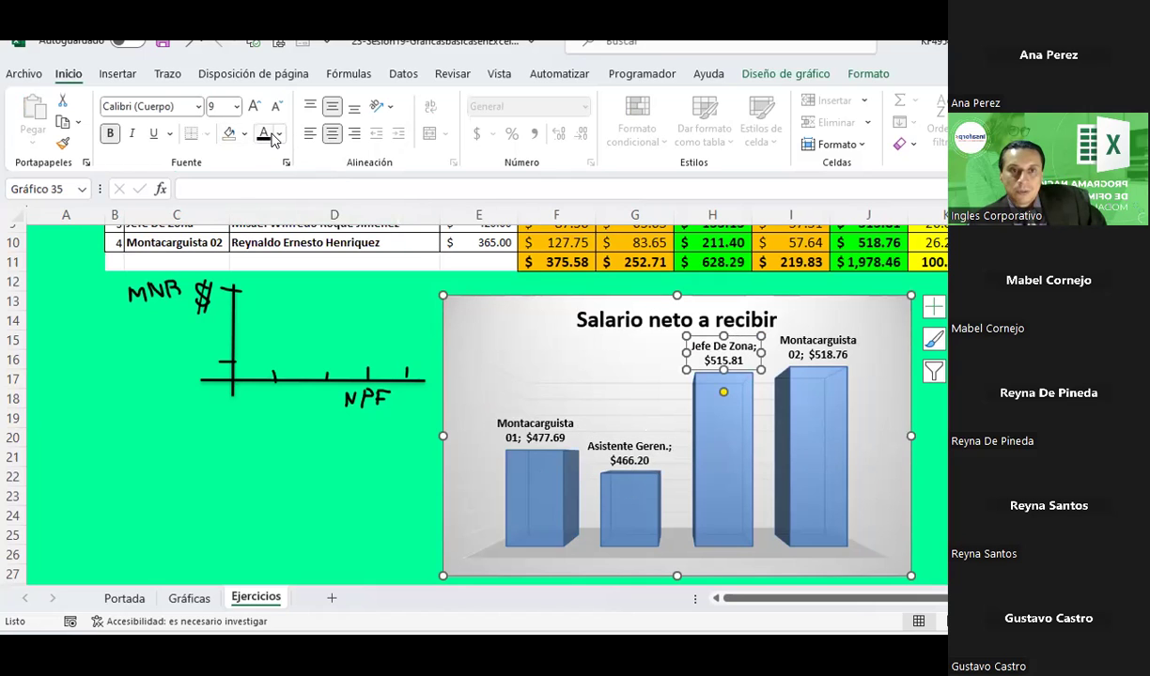
{"action": "left_click", "coordinate": [787, 340]}
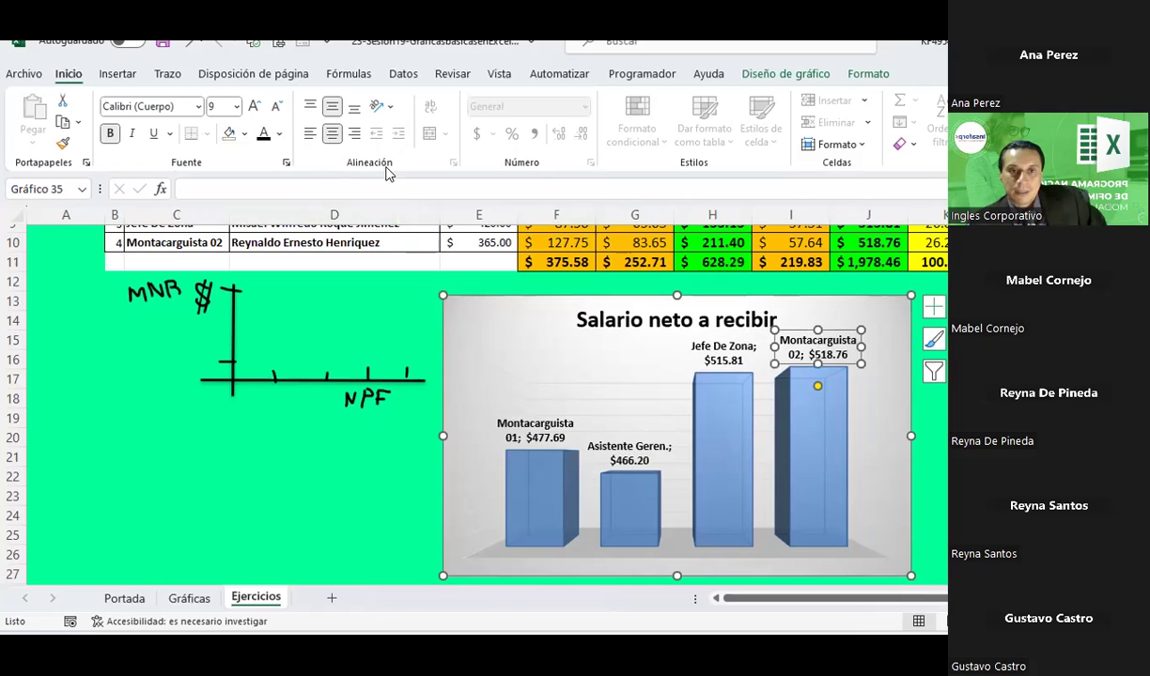
{"action": "left_click", "coordinate": [1099, 457]}
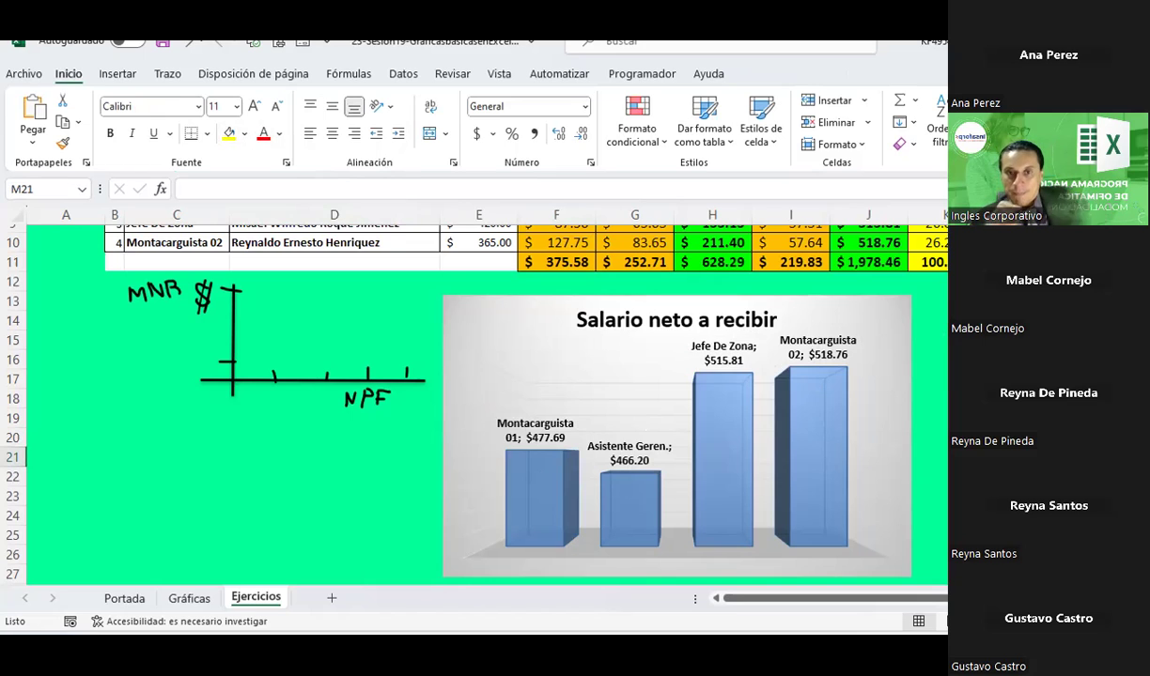
- Move the salary chart down and left, below the sketched axes
{"action": "left_click_drag", "start_coordinate": [498, 329], "coordinate": [141, 447]}
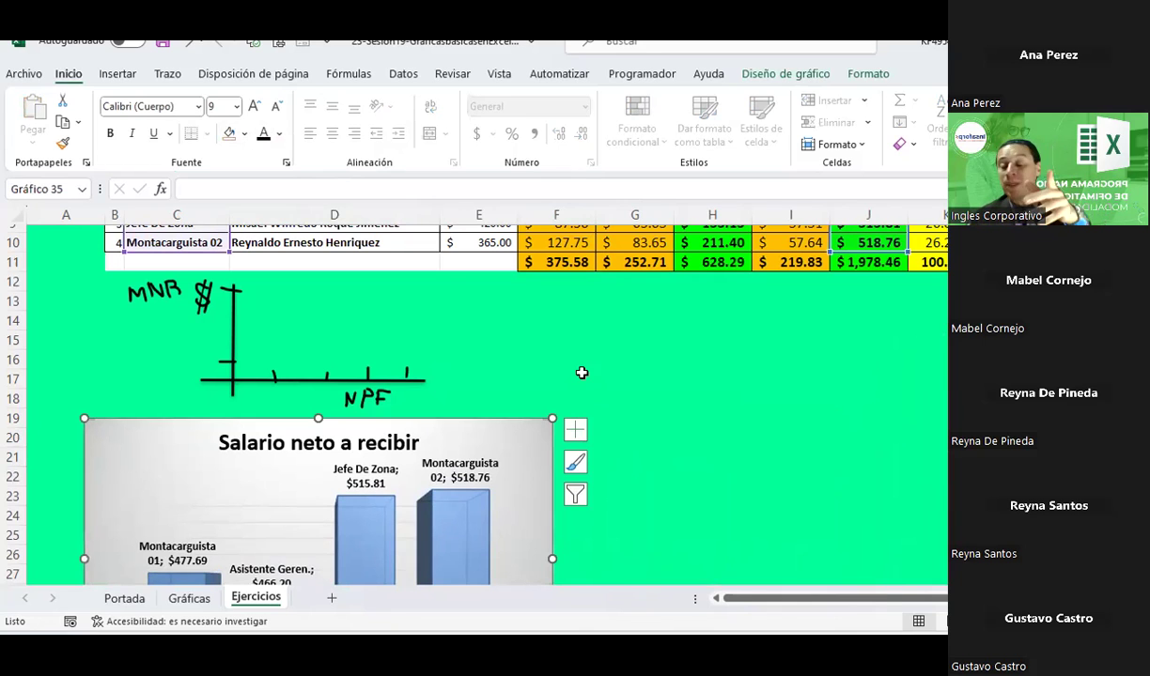
{"action": "left_click", "coordinate": [666, 394]}
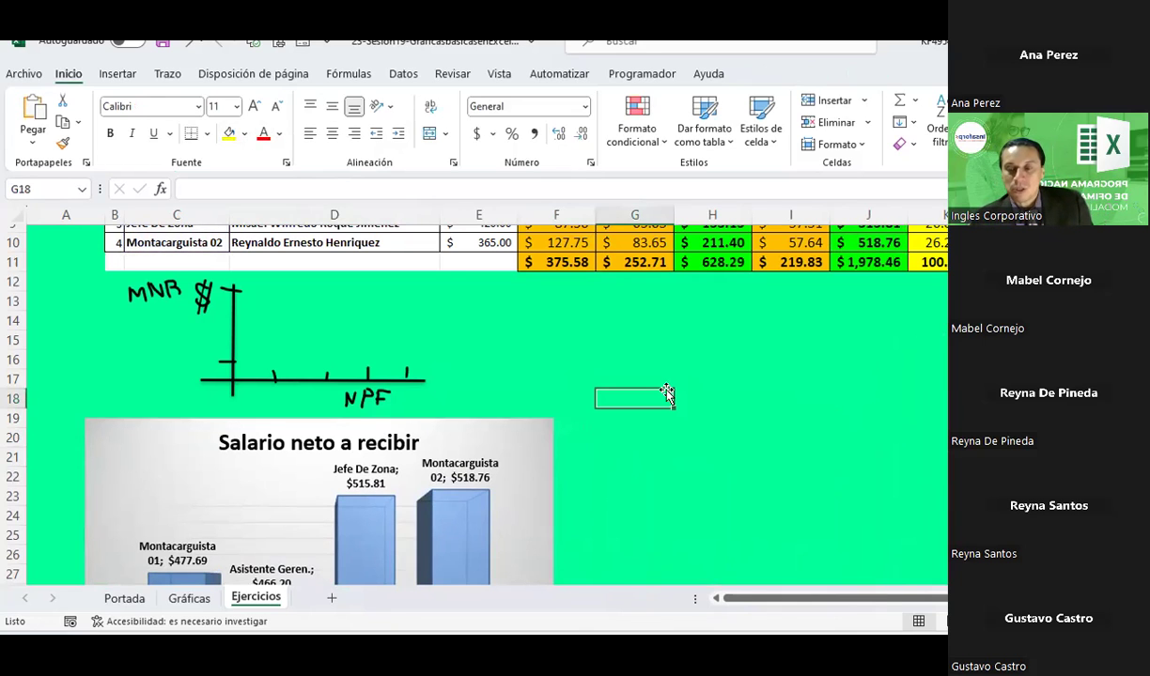
{"action": "scroll", "coordinate": [668, 414], "scroll_direction": "up", "scroll_amount": 2}
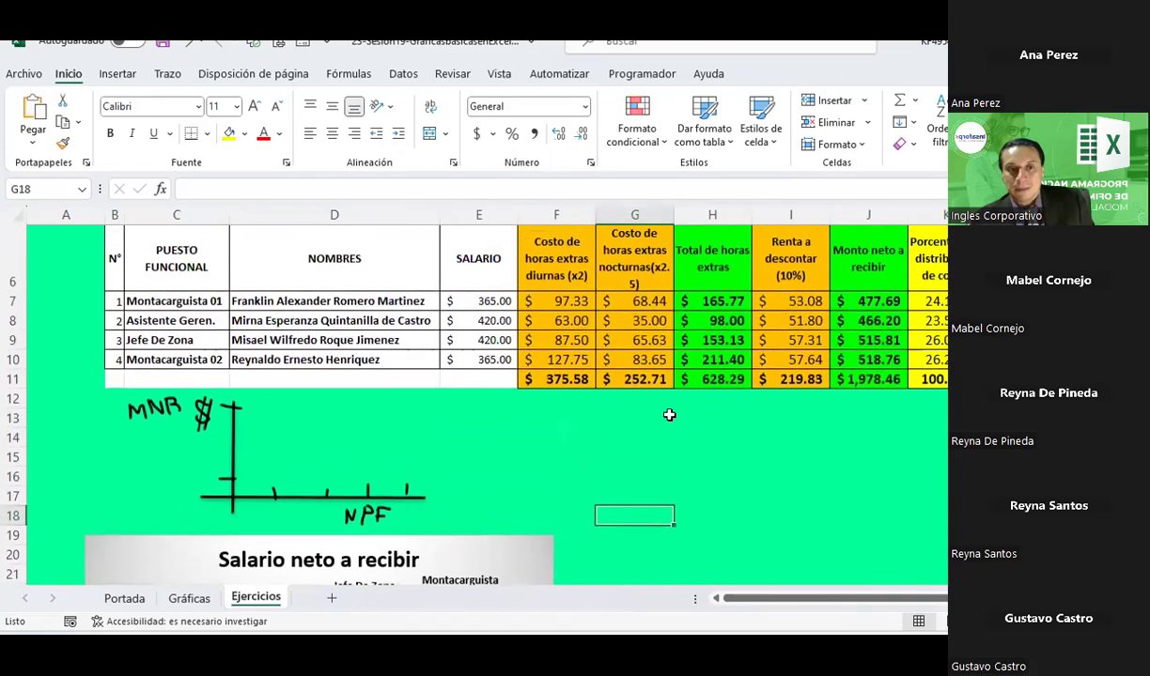
{"action": "scroll", "coordinate": [669, 414], "scroll_direction": "up", "scroll_amount": 1}
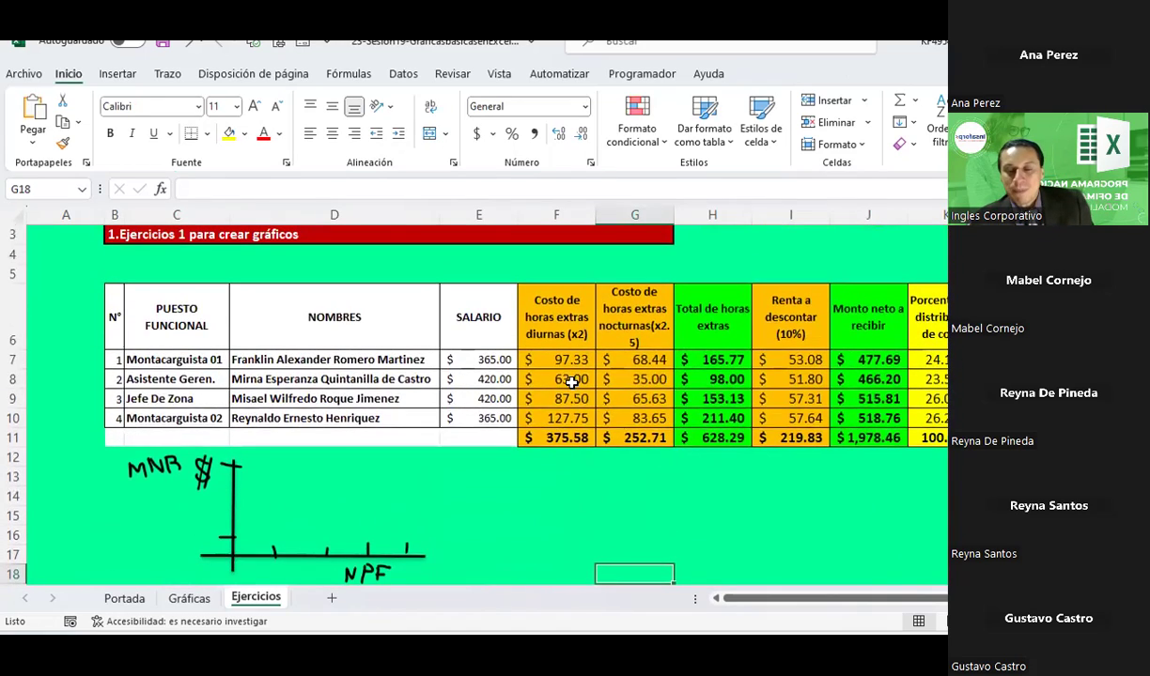
{"action": "scroll", "coordinate": [571, 381], "scroll_direction": "down", "scroll_amount": 3}
{"action": "scroll", "coordinate": [571, 381], "scroll_direction": "up", "scroll_amount": 2}
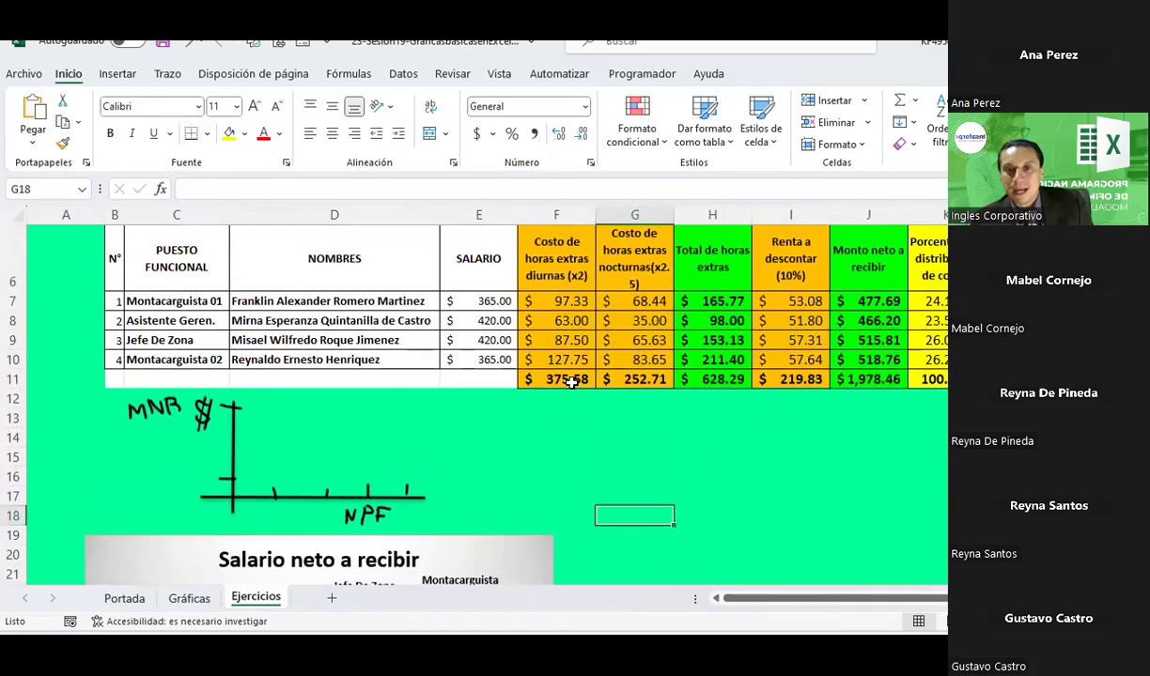
{"action": "scroll", "coordinate": [571, 382], "scroll_direction": "up", "scroll_amount": 1}
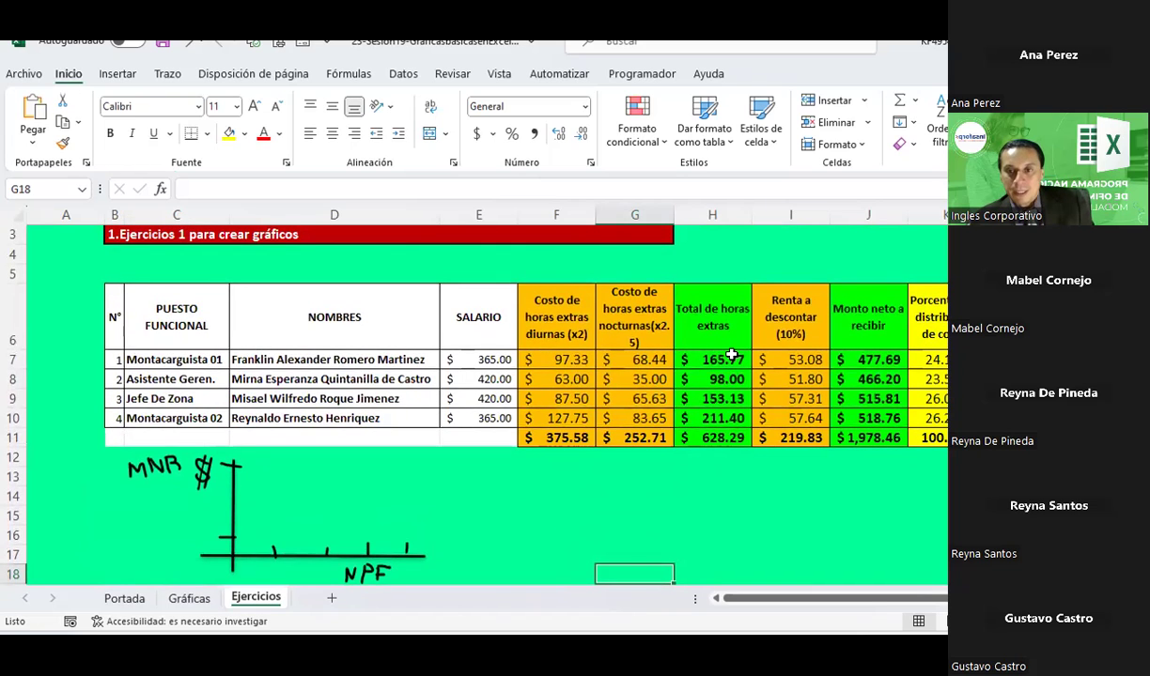
- Select the job titles in C7:C10 together with the overtime totals in H7:H10
{"action": "left_click_drag", "start_coordinate": [732, 354], "coordinate": [717, 413]}
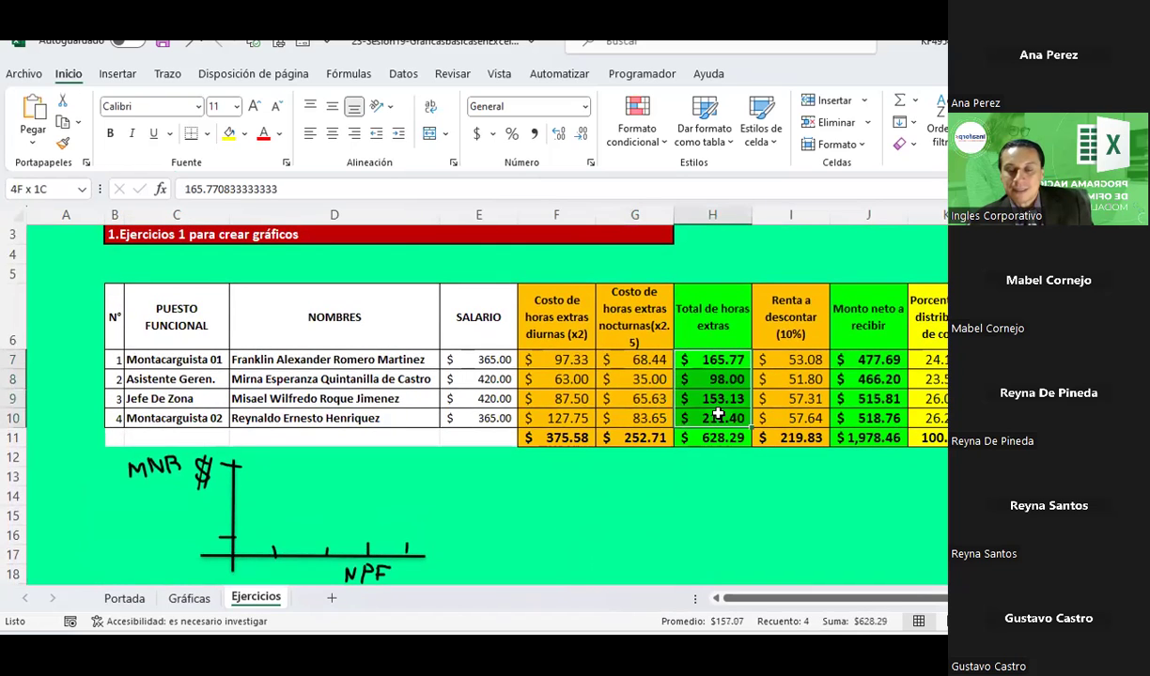
{"action": "left_click_drag", "start_coordinate": [138, 357], "coordinate": [149, 416]}
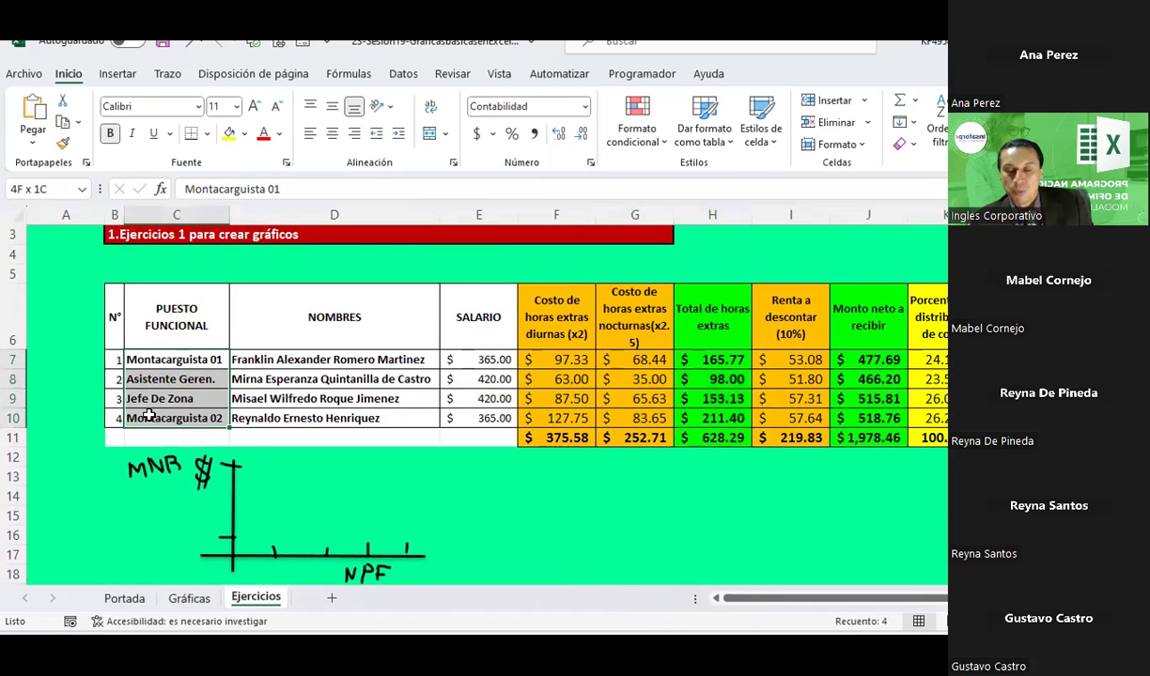
{"action": "left_click", "coordinate": [602, 494]}
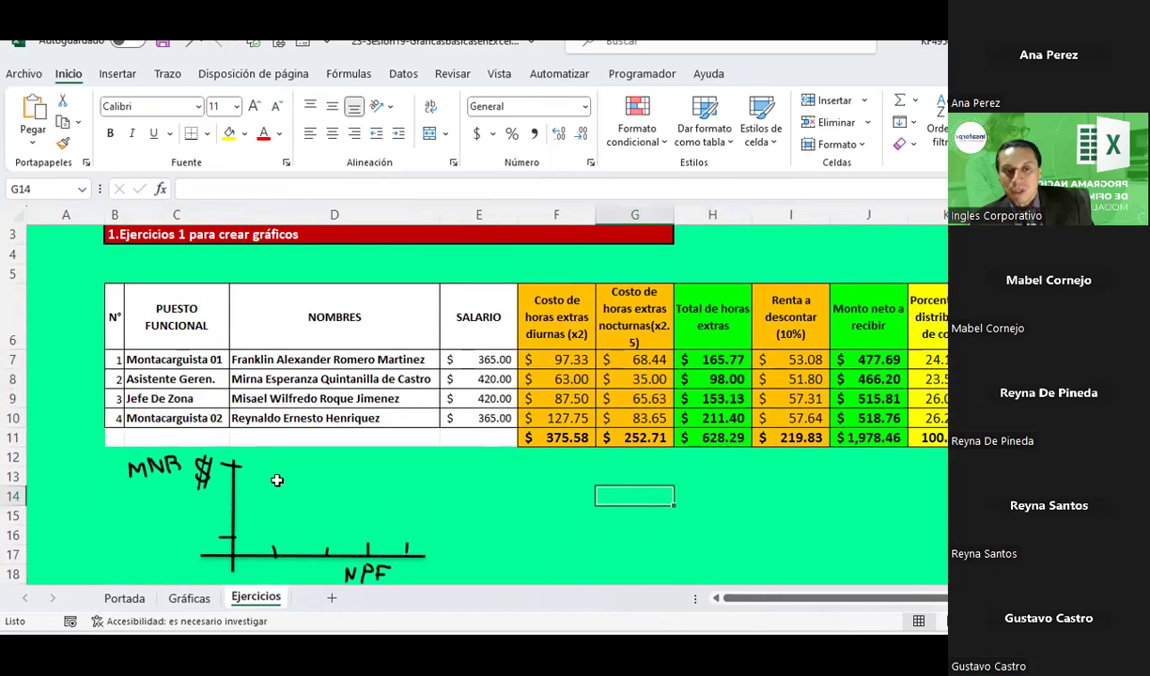
{"action": "left_click_drag", "start_coordinate": [200, 360], "coordinate": [183, 418]}
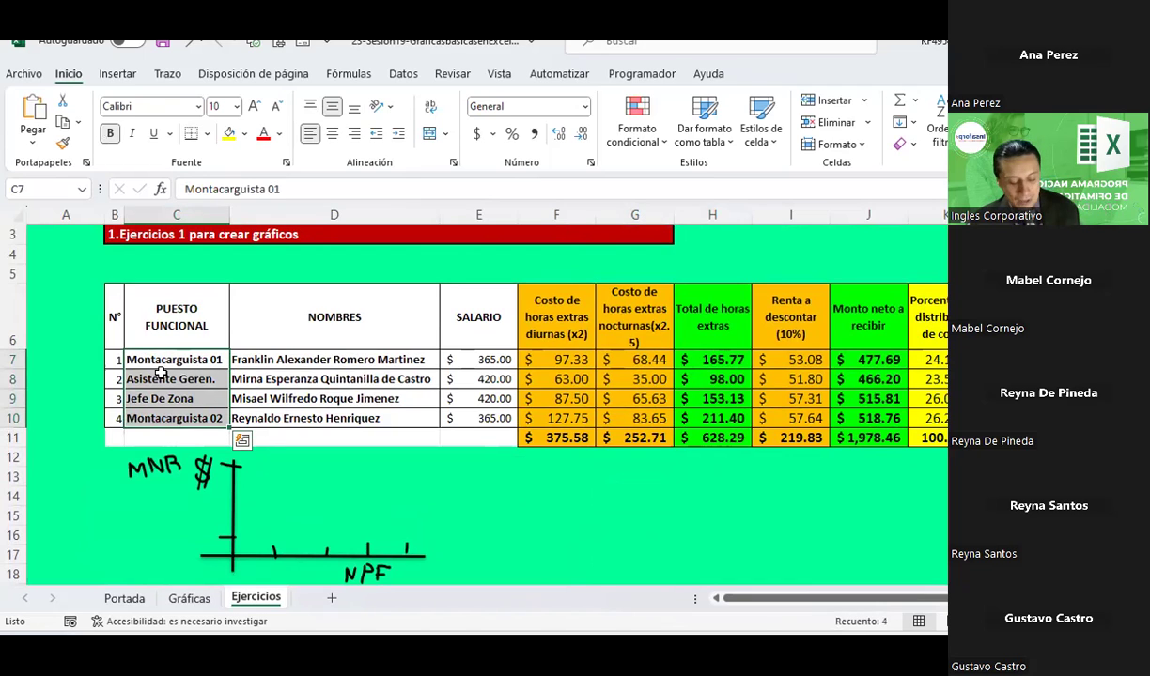
{"action": "left_click_drag", "start_coordinate": [691, 359], "coordinate": [691, 418], "text": "ctrl"}
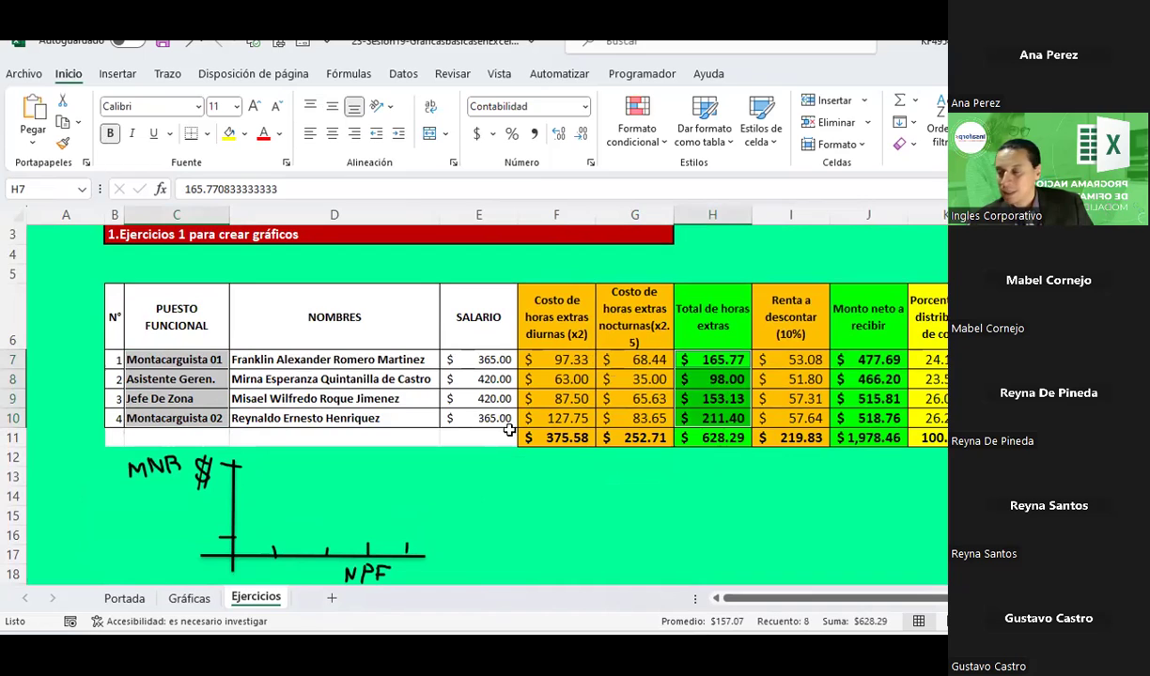
{"action": "left_click", "coordinate": [474, 496]}
{"action": "left_click", "coordinate": [190, 364]}
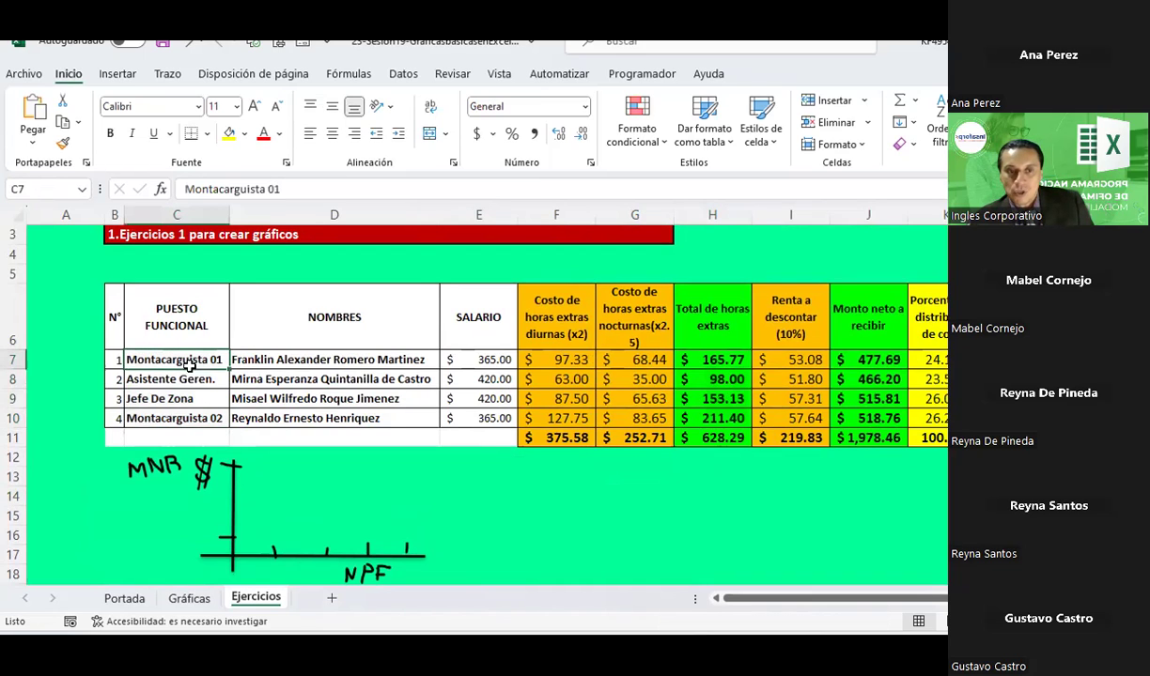
{"action": "left_click_drag", "start_coordinate": [190, 364], "coordinate": [178, 418]}
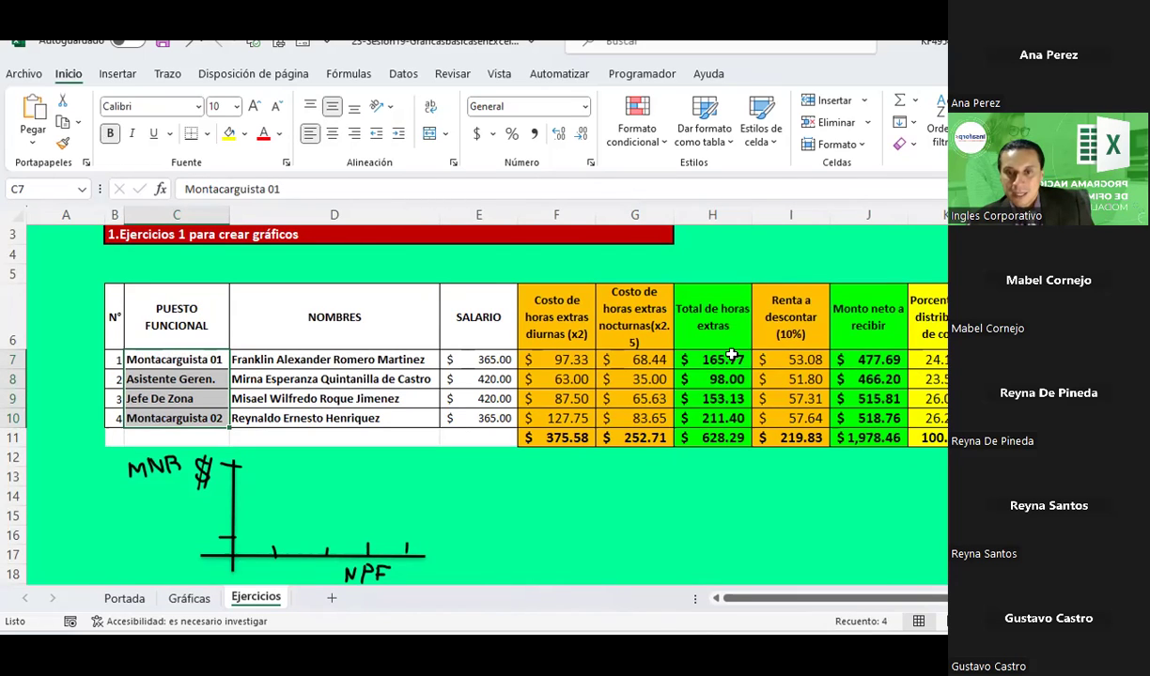
{"action": "left_click_drag", "start_coordinate": [731, 357], "coordinate": [720, 424], "text": "ctrl"}
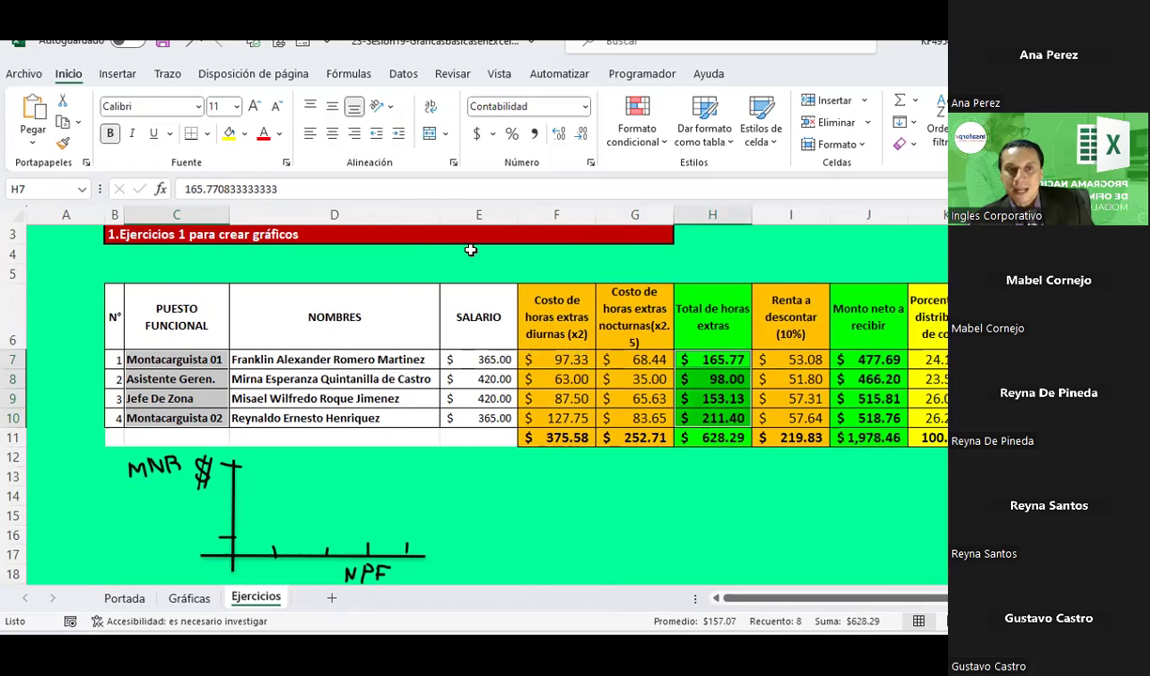
- Insert a Barras 3D agrupadas chart of the overtime totals and place it beside the salary chart
{"action": "left_click", "coordinate": [118, 74]}
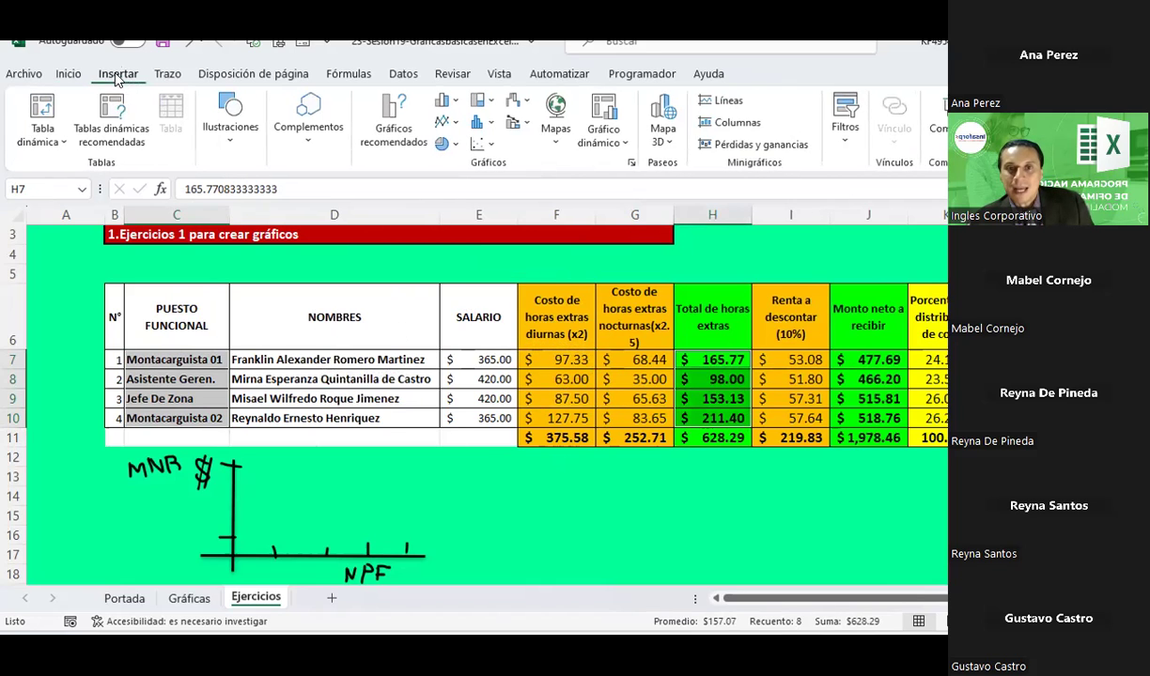
{"action": "left_click", "coordinate": [457, 102]}
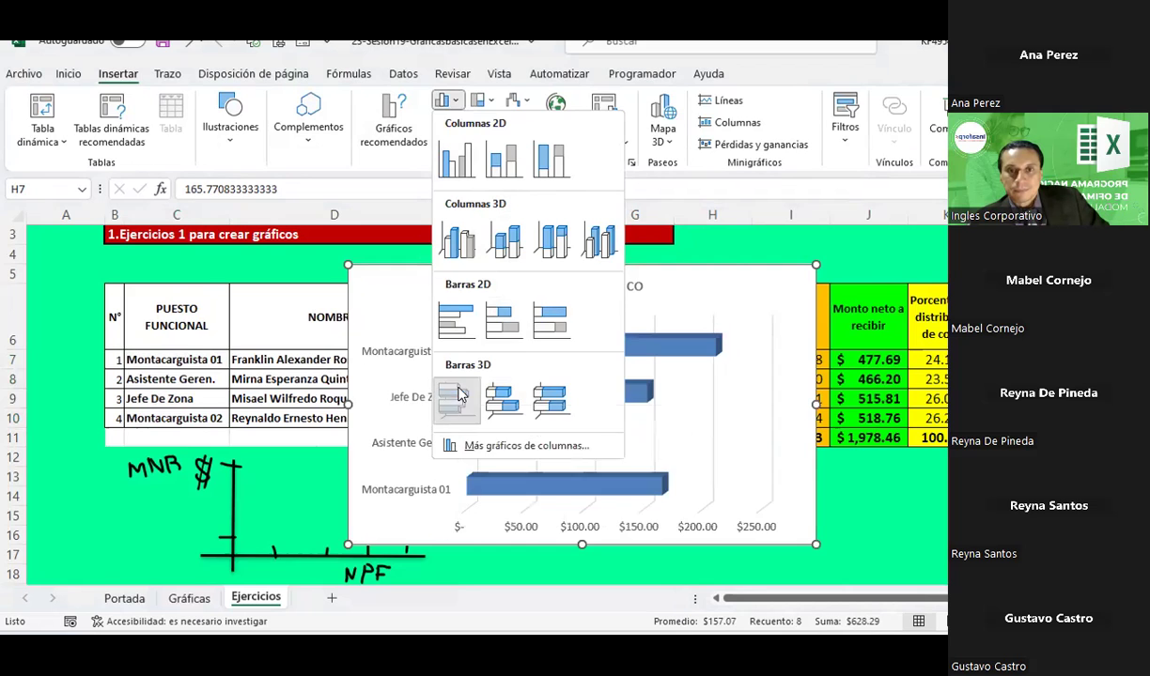
{"action": "left_click", "coordinate": [458, 398]}
{"action": "scroll", "coordinate": [575, 335], "scroll_direction": "down", "scroll_amount": 1}
{"action": "mouse_move", "coordinate": [575, 335]}
{"action": "left_mouse_down"}
{"action": "mouse_move", "coordinate": [920, 326]}
{"action": "mouse_move", "coordinate": [934, 449]}
{"action": "left_mouse_up"}
{"action": "scroll", "coordinate": [618, 328], "scroll_direction": "down", "scroll_amount": 3}
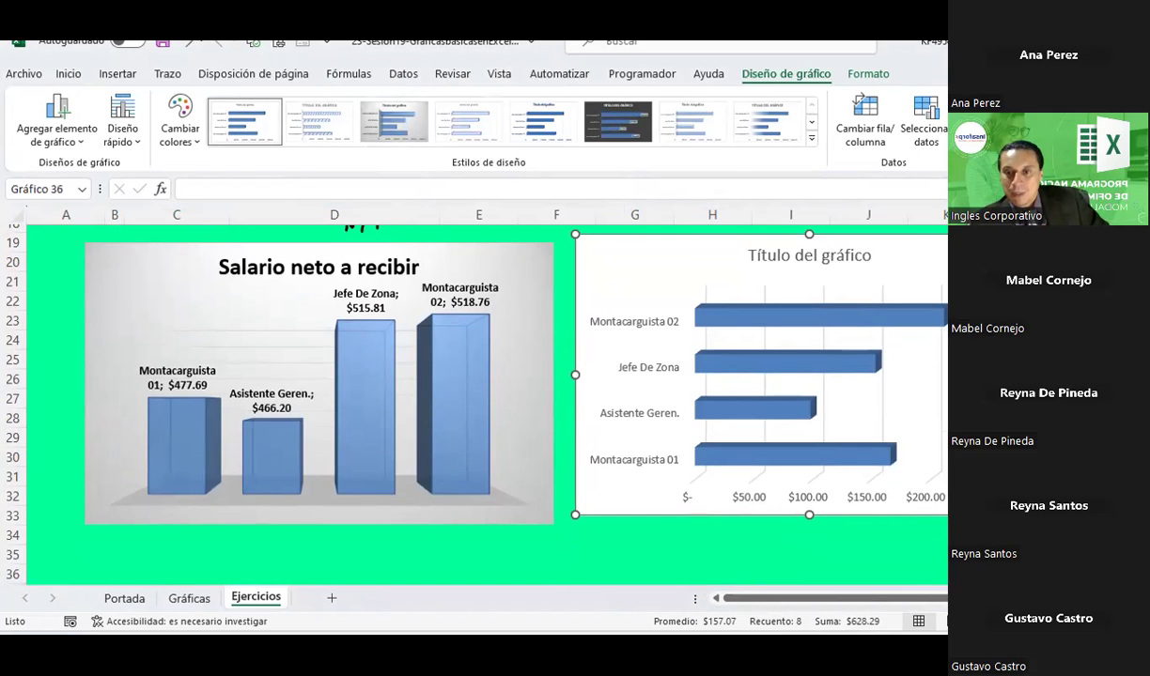
- Expand the Estilos de diseño gallery for the new overtime bar chart
{"action": "scroll", "coordinate": [693, 408], "scroll_direction": "up", "scroll_amount": 2}
{"action": "scroll", "coordinate": [695, 366], "scroll_direction": "up", "scroll_amount": 1}
{"action": "scroll", "coordinate": [692, 305], "scroll_direction": "up", "scroll_amount": 1}
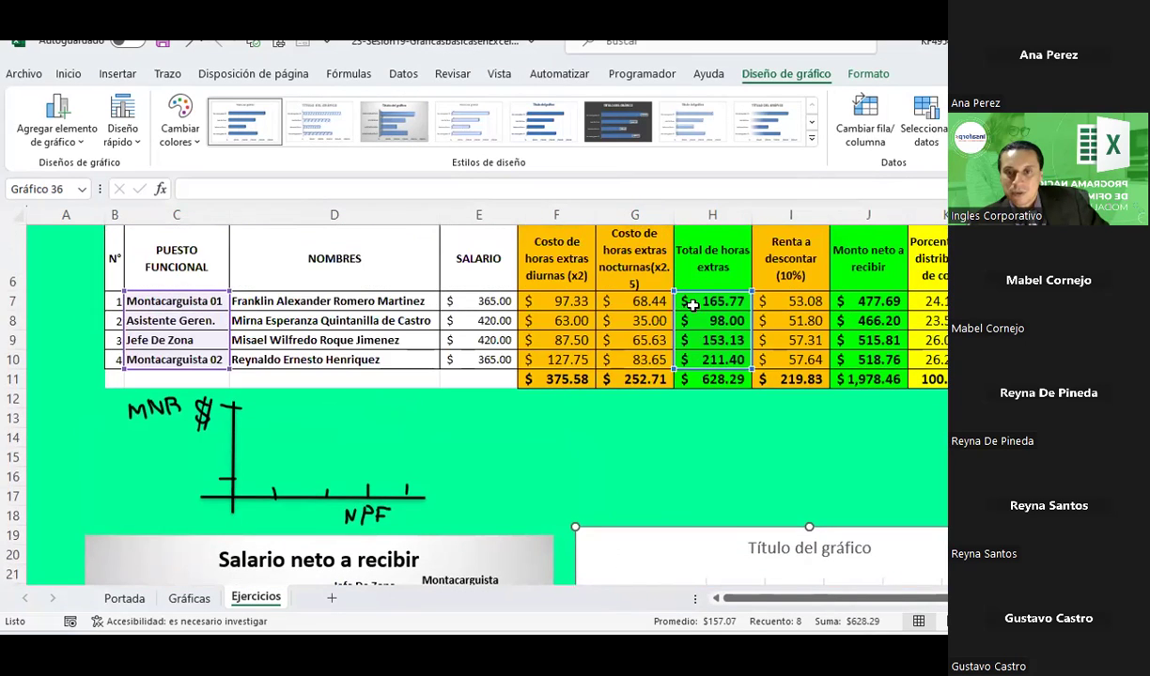
{"action": "scroll", "coordinate": [709, 338], "scroll_direction": "down", "scroll_amount": 3}
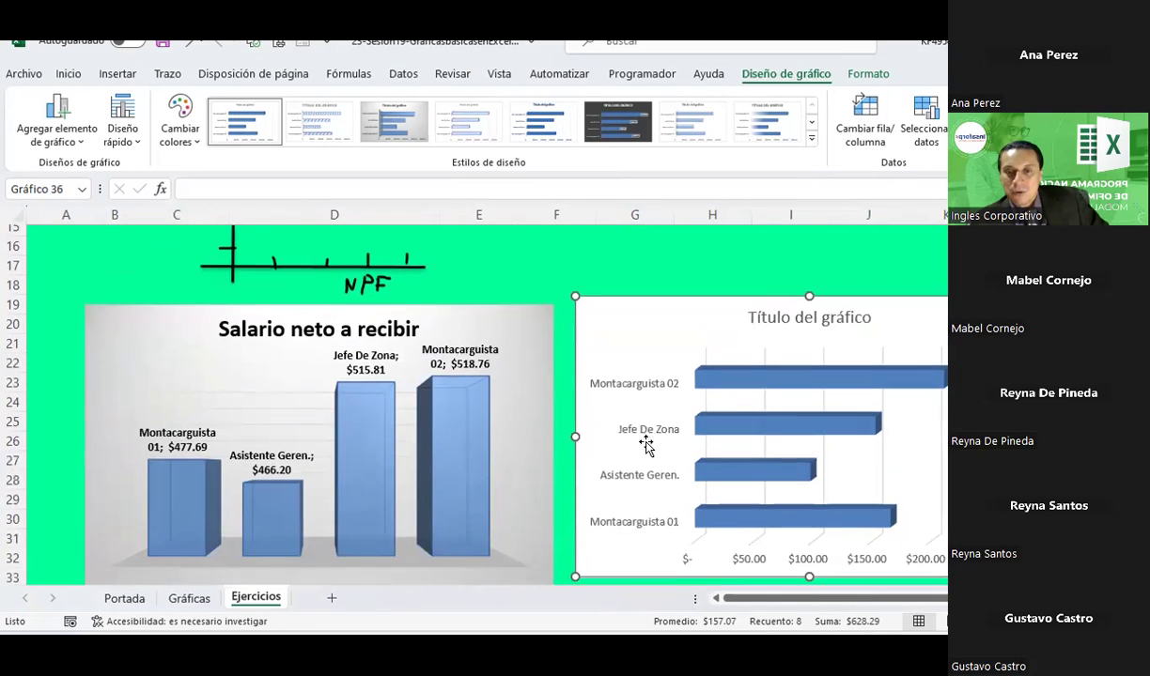
{"action": "scroll", "coordinate": [620, 432], "scroll_direction": "up", "scroll_amount": 3}
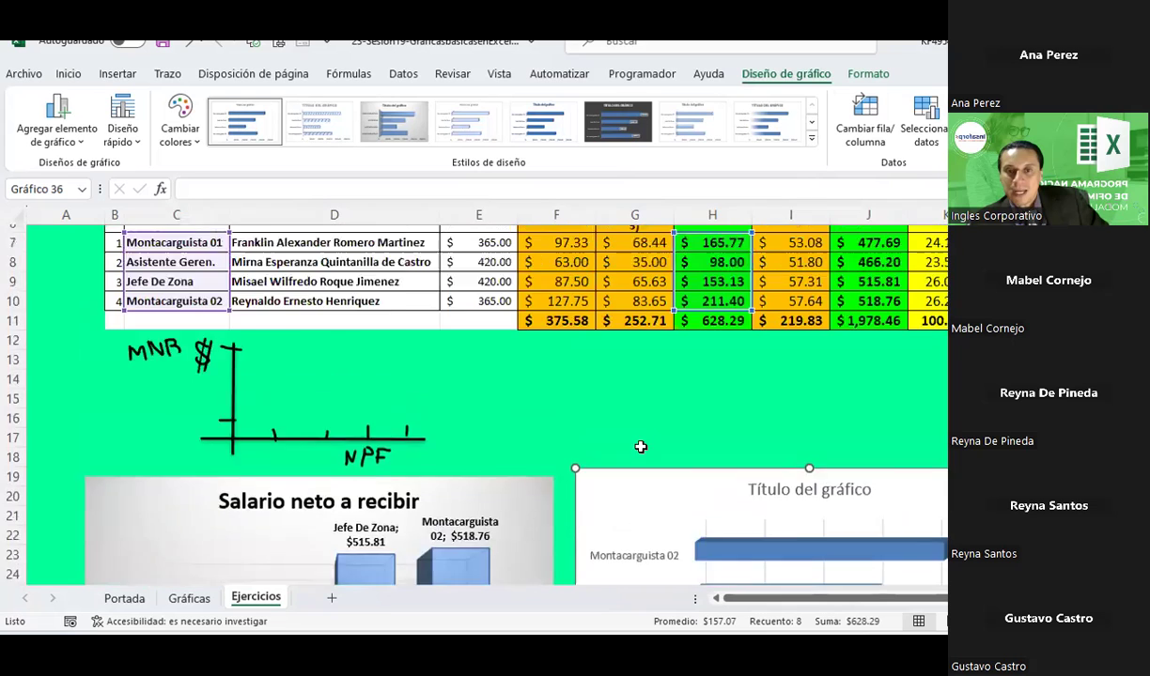
{"action": "scroll", "coordinate": [638, 446], "scroll_direction": "up", "scroll_amount": 1}
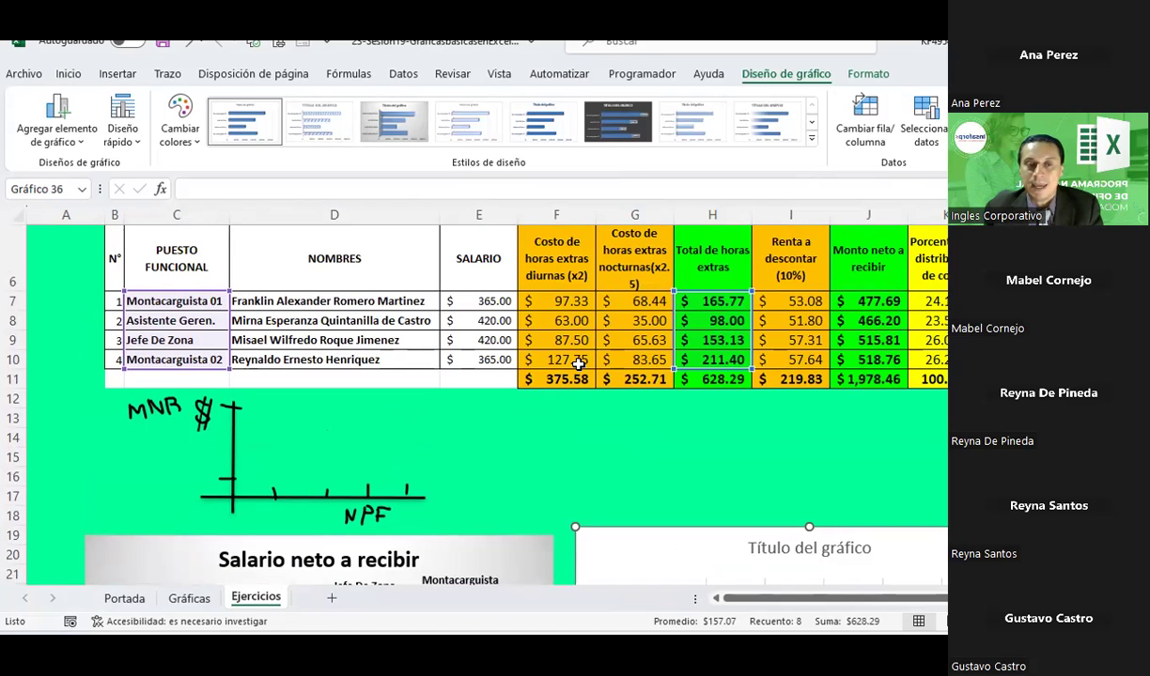
{"action": "scroll", "coordinate": [575, 368], "scroll_direction": "down", "scroll_amount": 3}
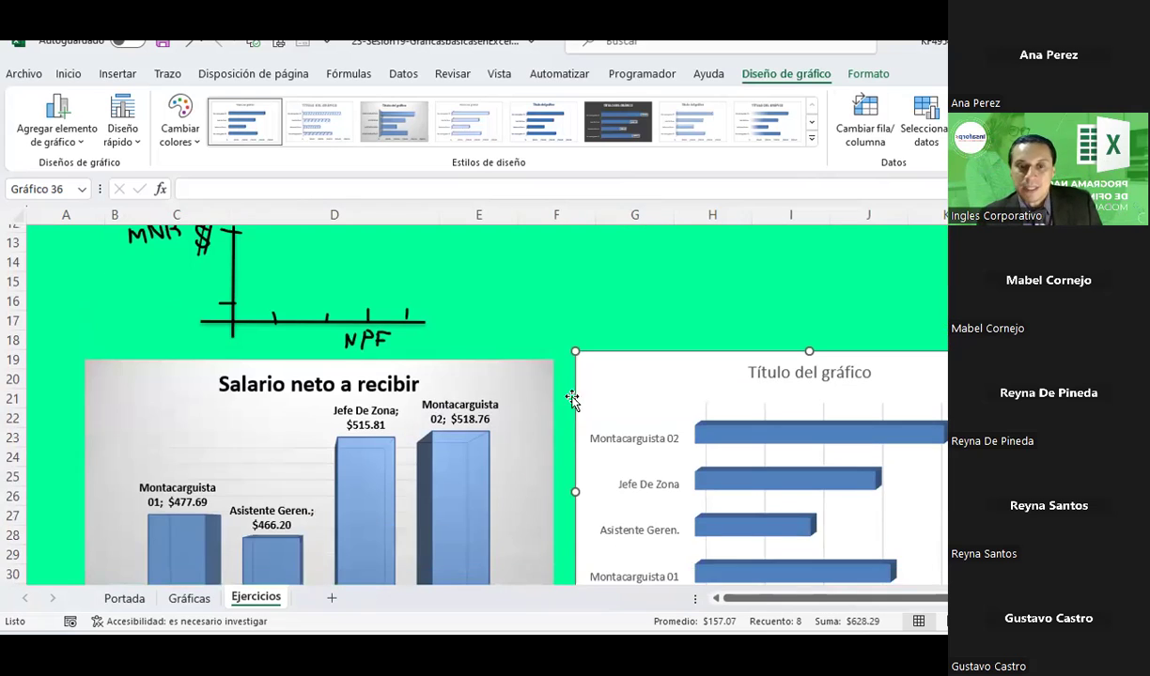
{"action": "scroll", "coordinate": [331, 338], "scroll_direction": "down", "scroll_amount": 1}
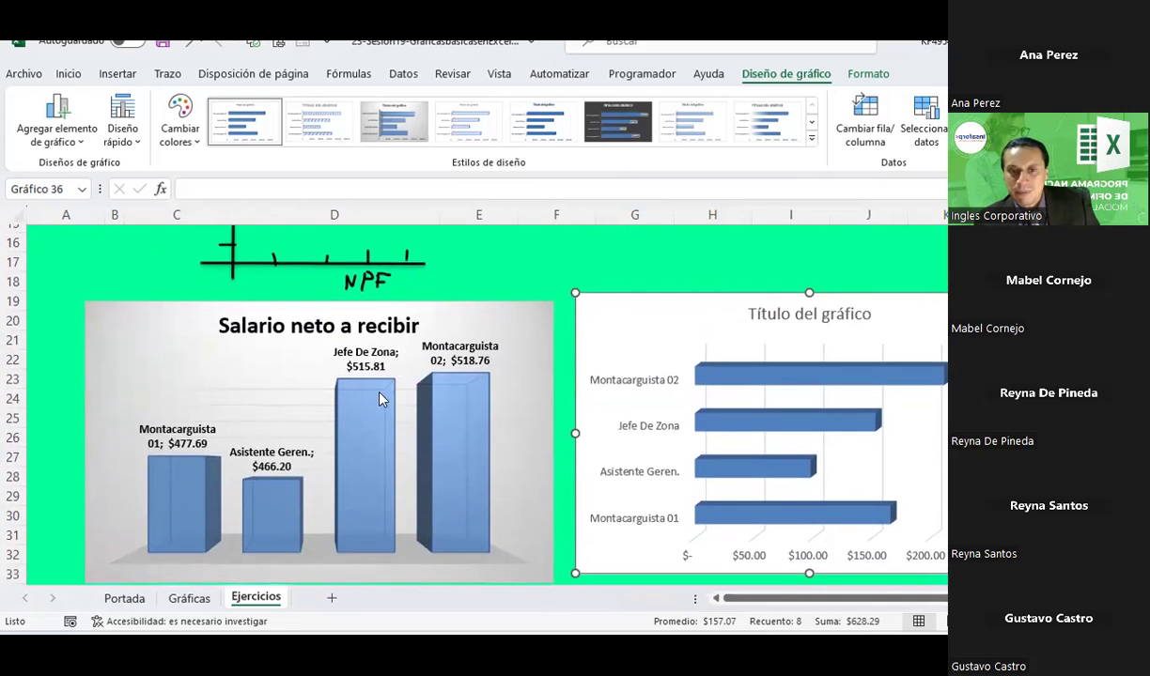
{"action": "scroll", "coordinate": [541, 272], "scroll_direction": "up", "scroll_amount": 3}
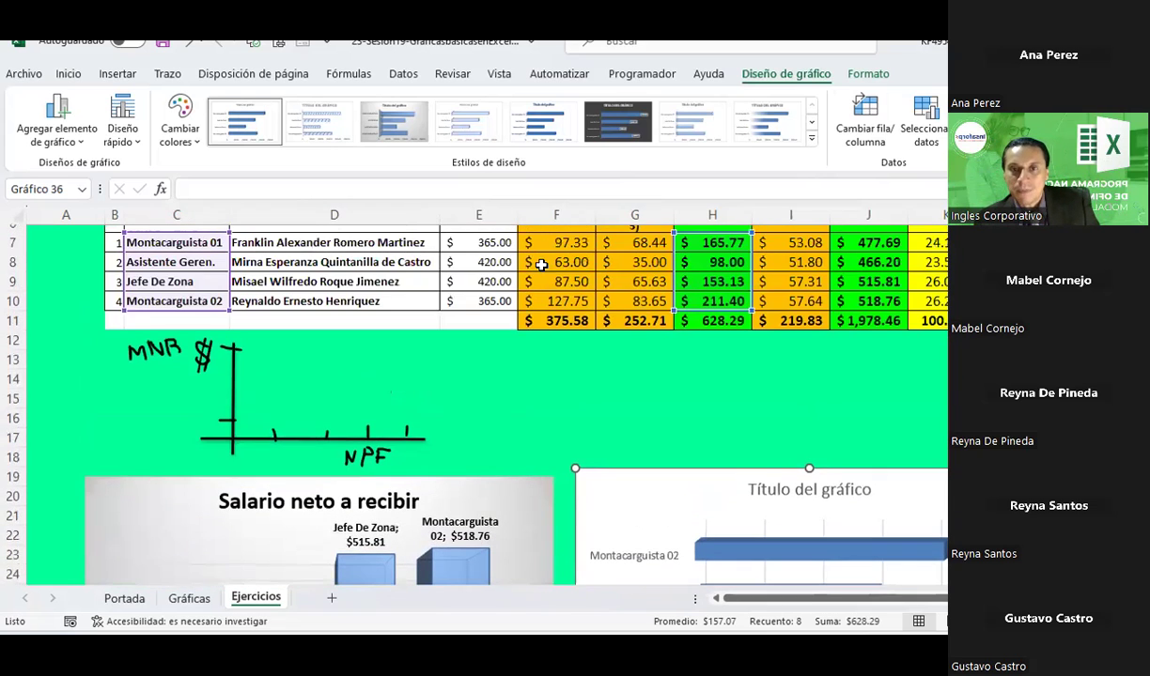
{"action": "left_click", "coordinate": [810, 139]}
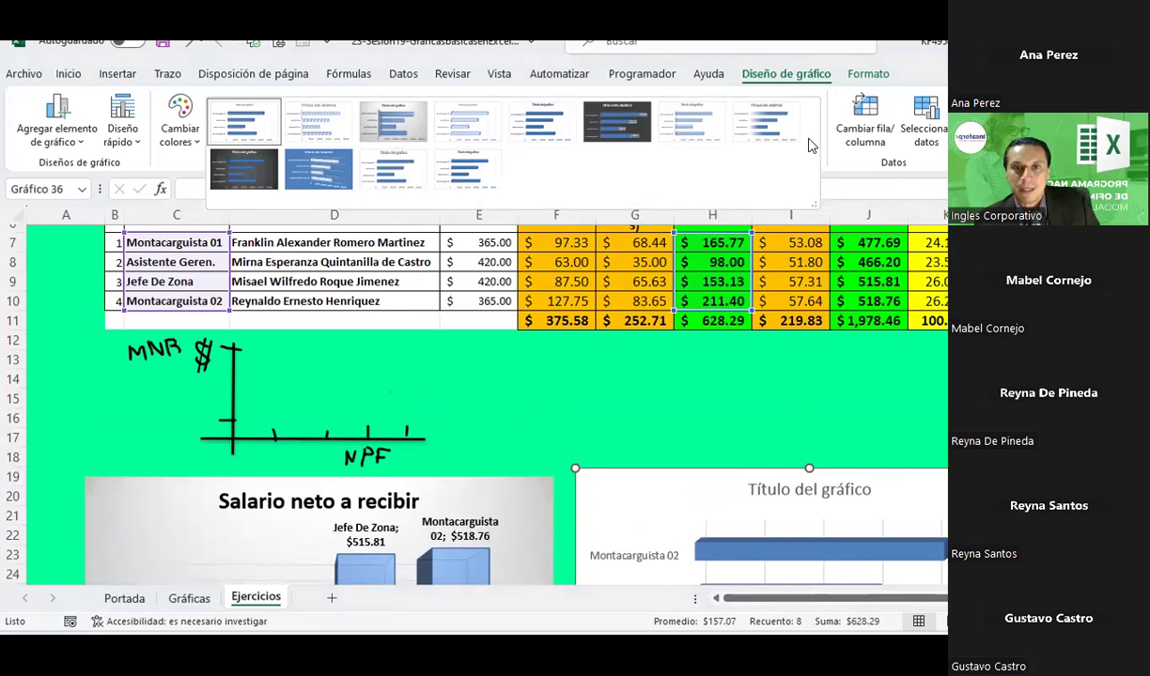
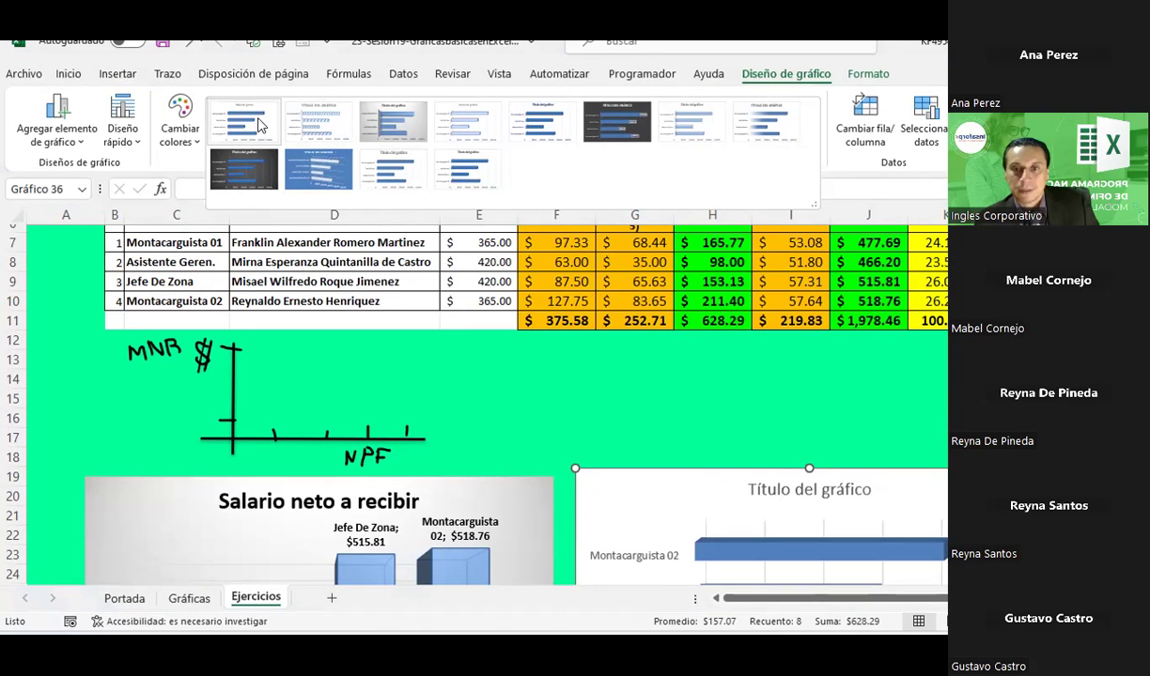
- Apply the dark chart style and a Quick Layout with a title and value labels like $153.13
{"action": "left_click", "coordinate": [625, 122]}
{"action": "scroll", "coordinate": [742, 307], "scroll_direction": "down", "scroll_amount": 3}
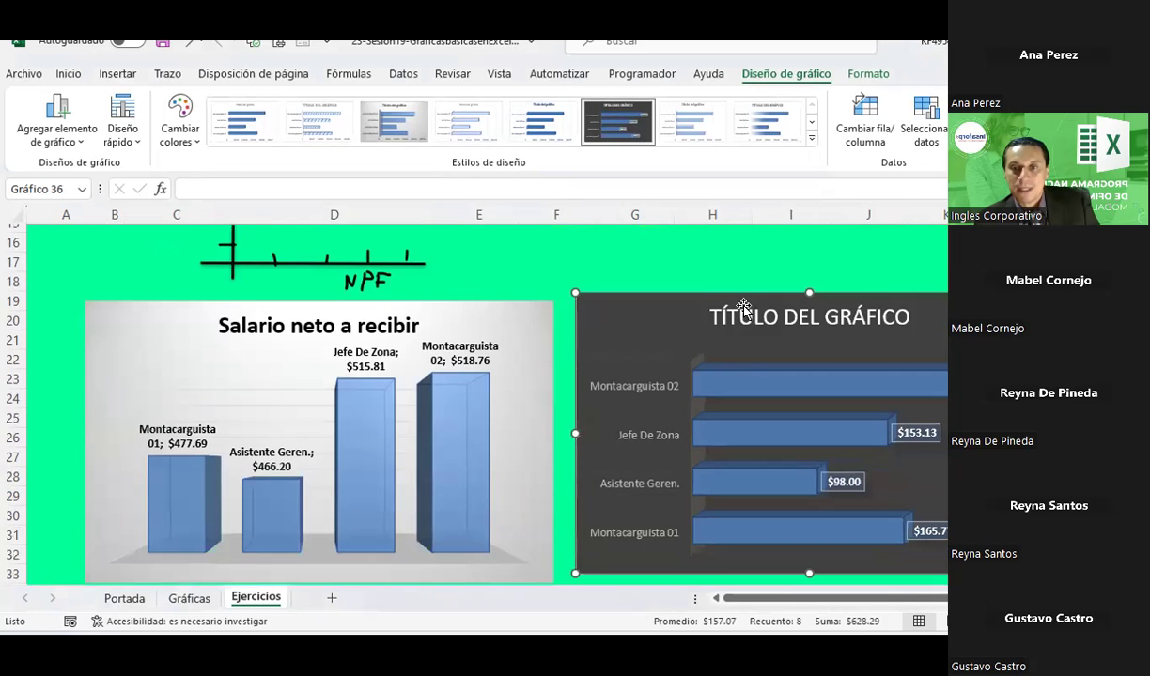
{"action": "scroll", "coordinate": [742, 307], "scroll_direction": "down", "scroll_amount": 1}
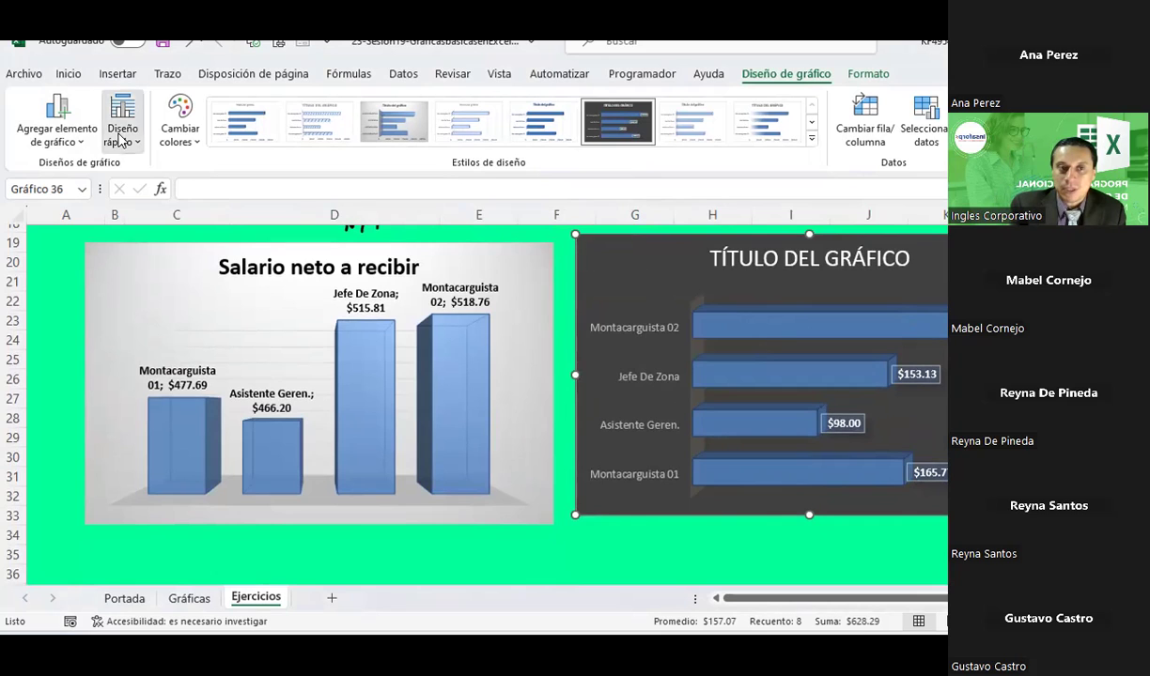
{"action": "left_click", "coordinate": [121, 136]}
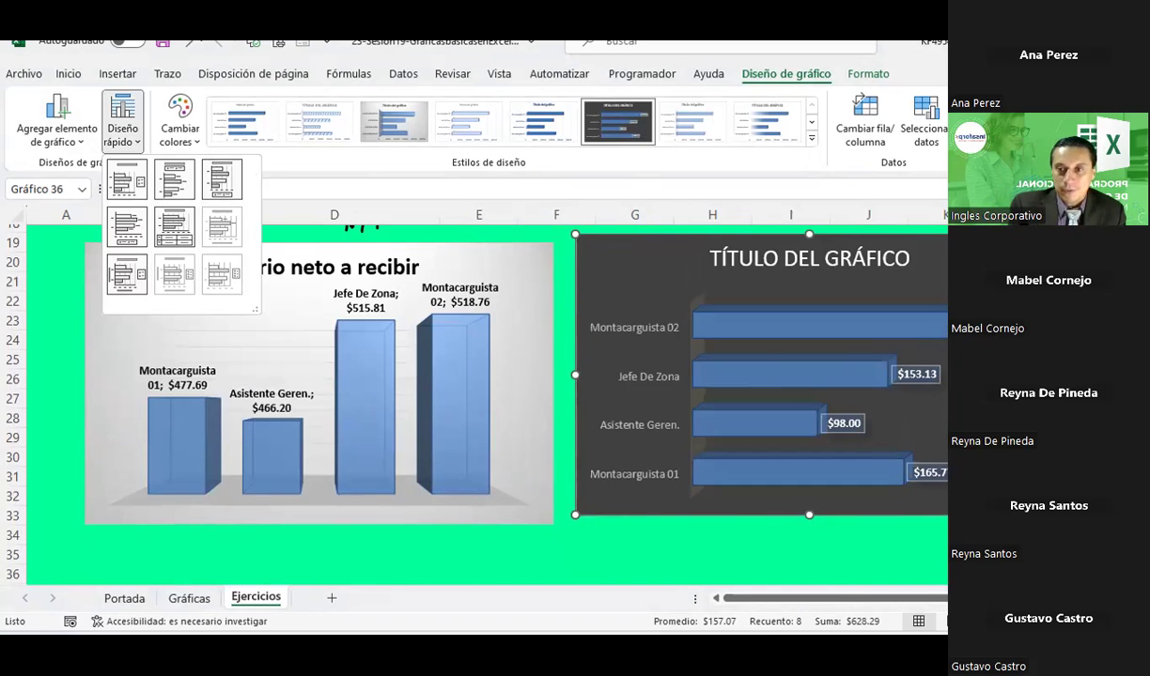
{"action": "left_click", "coordinate": [174, 274]}
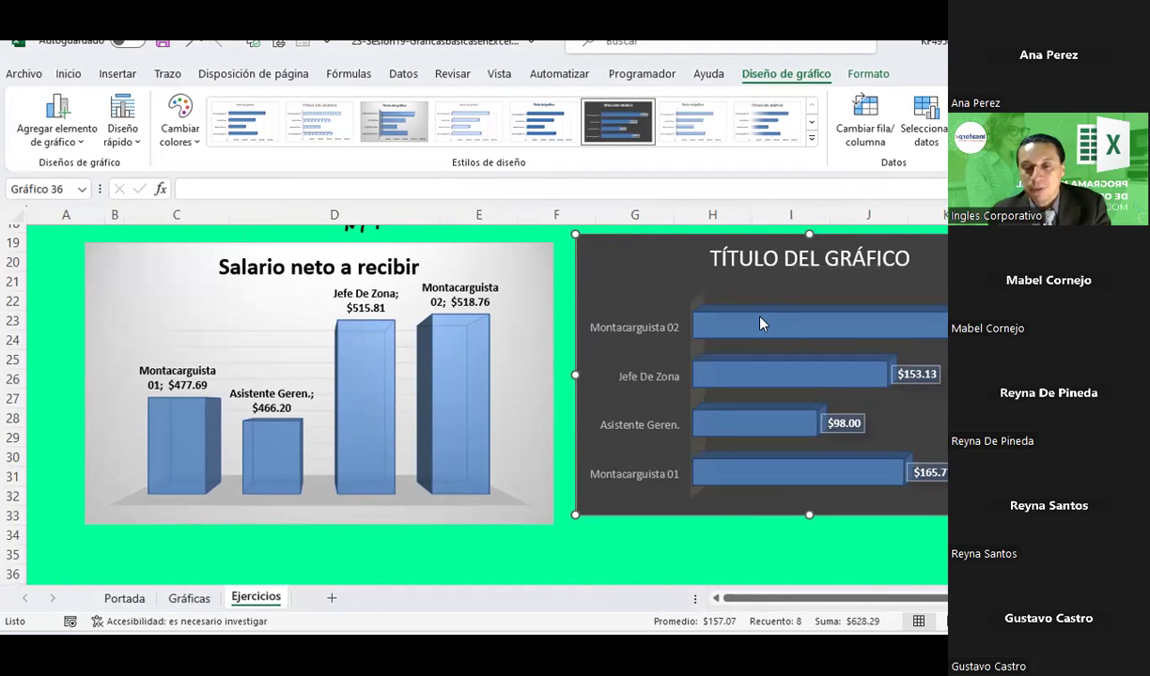
{"action": "mouse_move", "coordinate": [761, 323]}
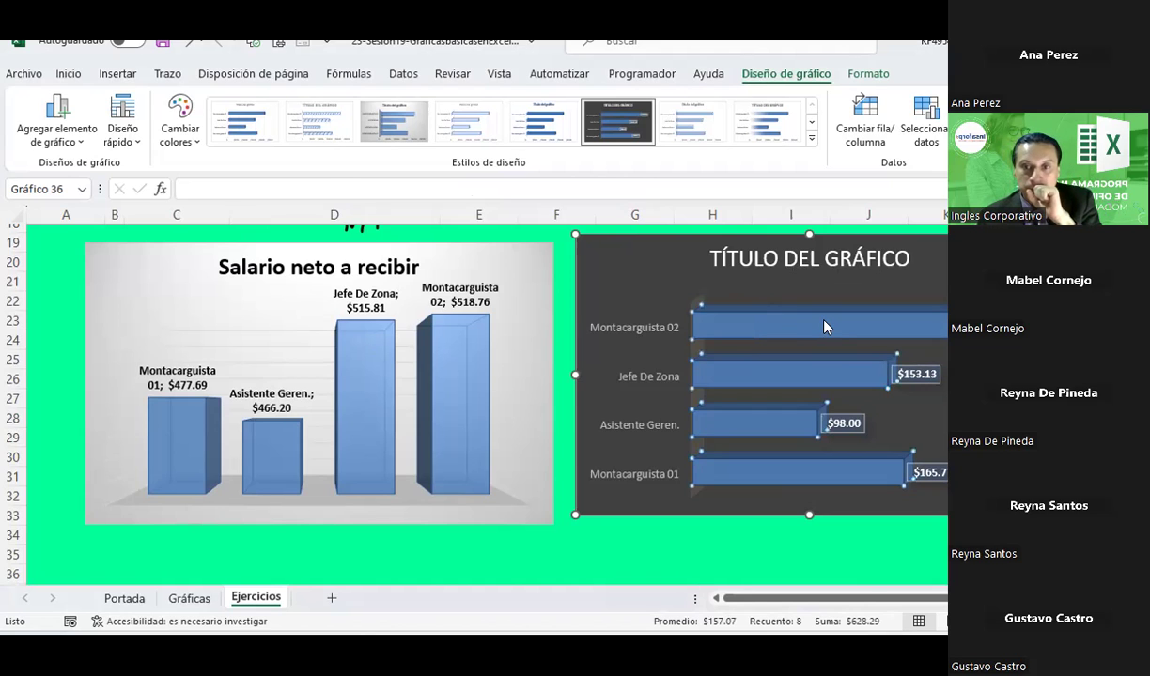
- In Format Data Series, try cylinder, cone and truncated-cone shapes for the bars
{"action": "left_click", "coordinate": [824, 326]}
{"action": "right_click", "coordinate": [863, 327]}
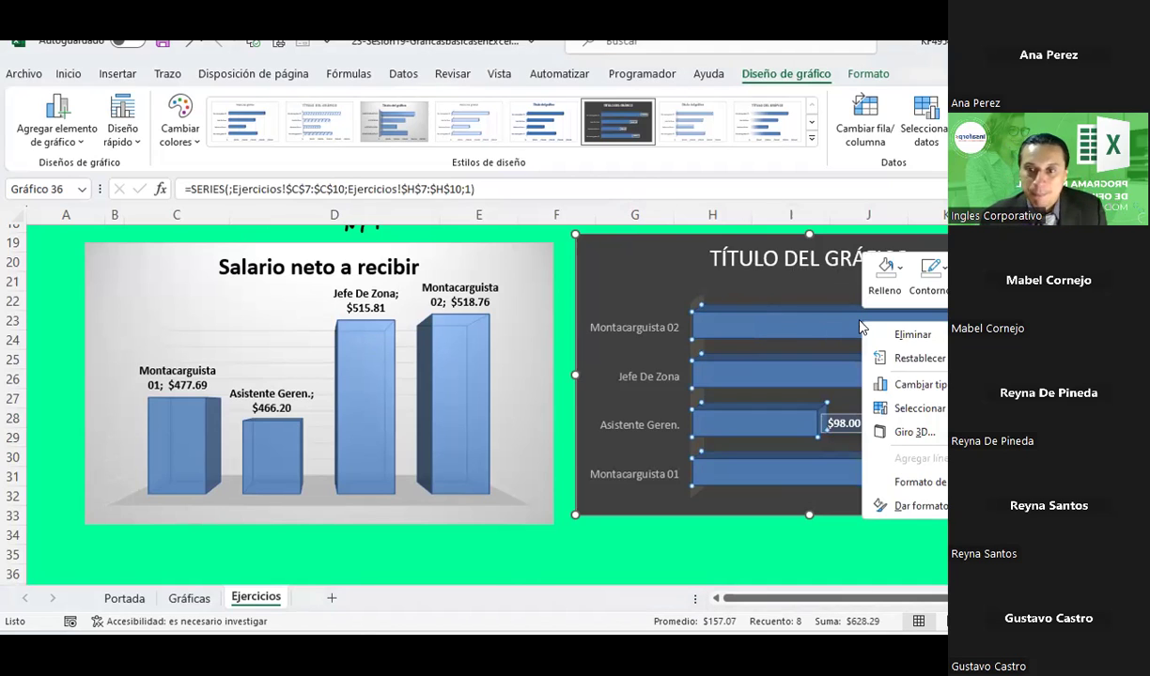
{"action": "left_click", "coordinate": [940, 506]}
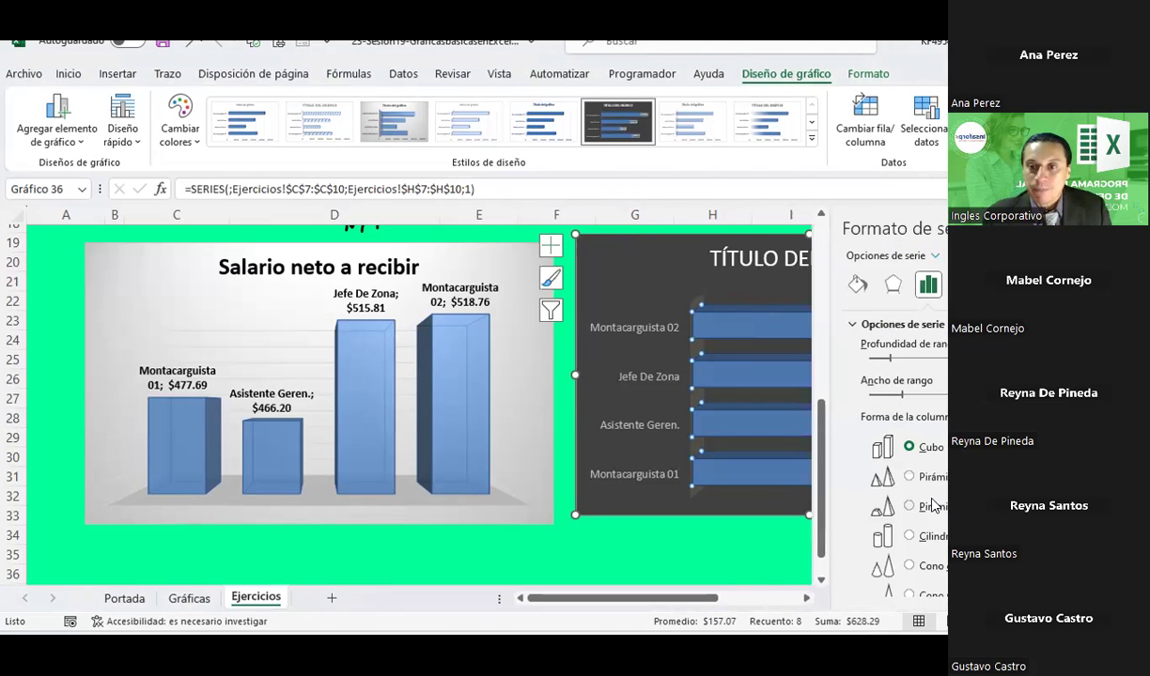
{"action": "left_click_drag", "start_coordinate": [702, 603], "coordinate": [783, 602]}
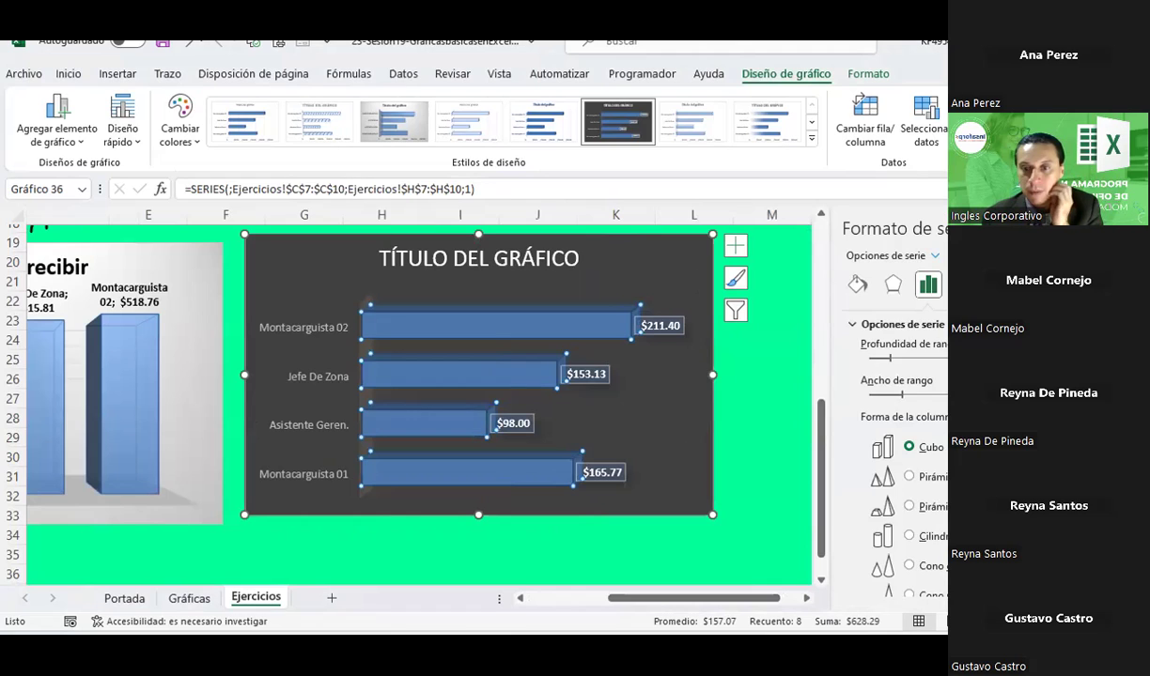
{"action": "scroll", "coordinate": [892, 451], "scroll_direction": "down", "scroll_amount": 1}
{"action": "left_click", "coordinate": [908, 518]}
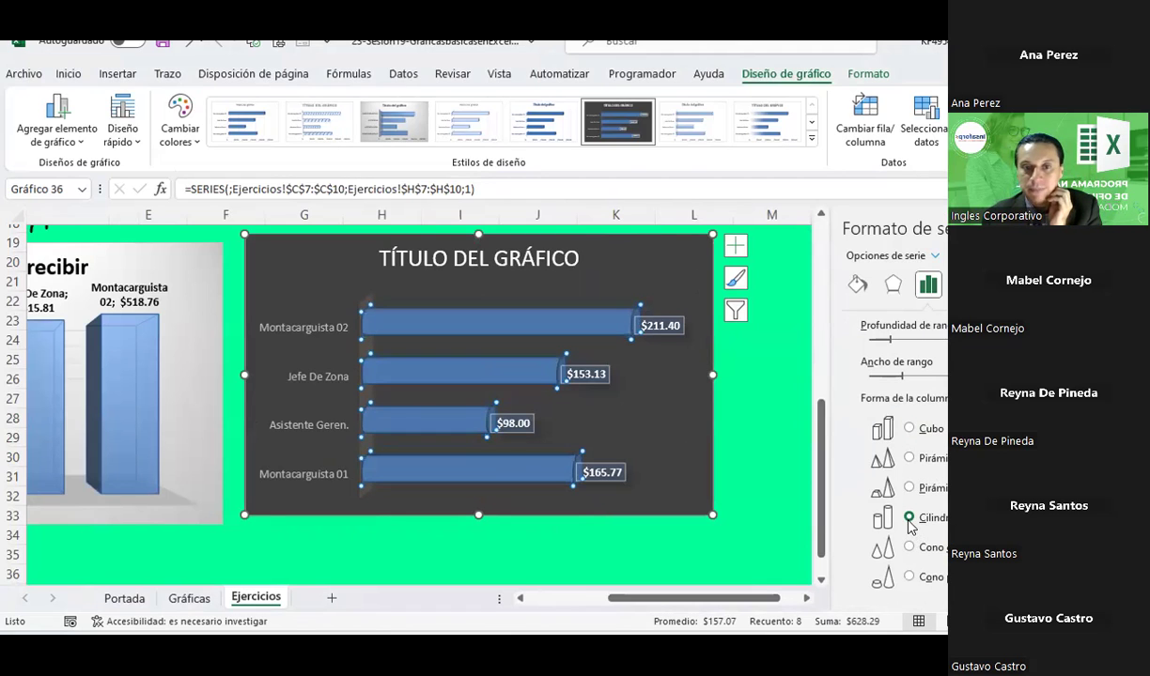
{"action": "left_click", "coordinate": [908, 548]}
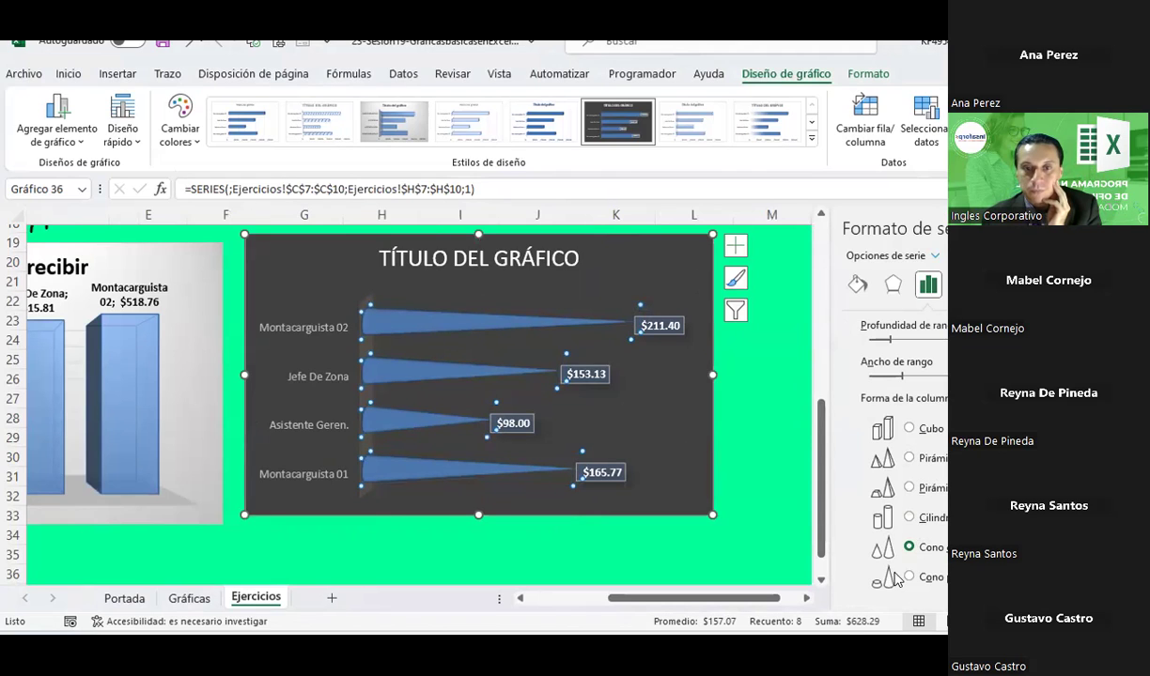
{"action": "left_click", "coordinate": [908, 577]}
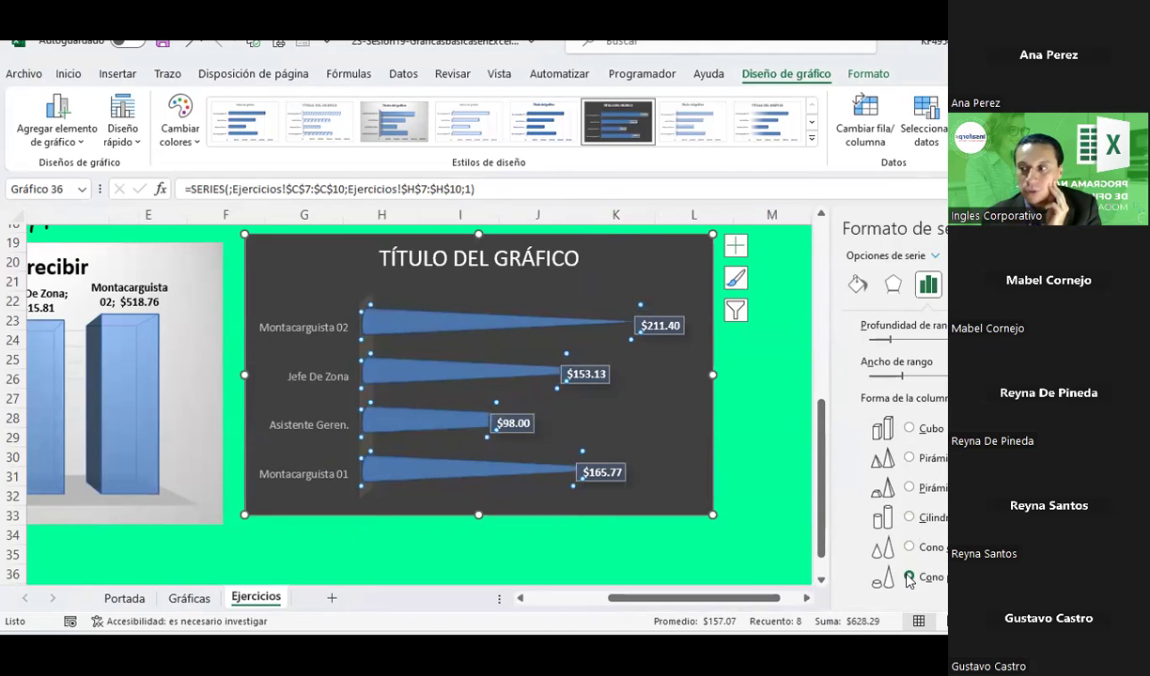
- After comparing box and pyramid, settle on cylinder bars and adjust the gap width and gap depth
{"action": "left_click", "coordinate": [908, 429]}
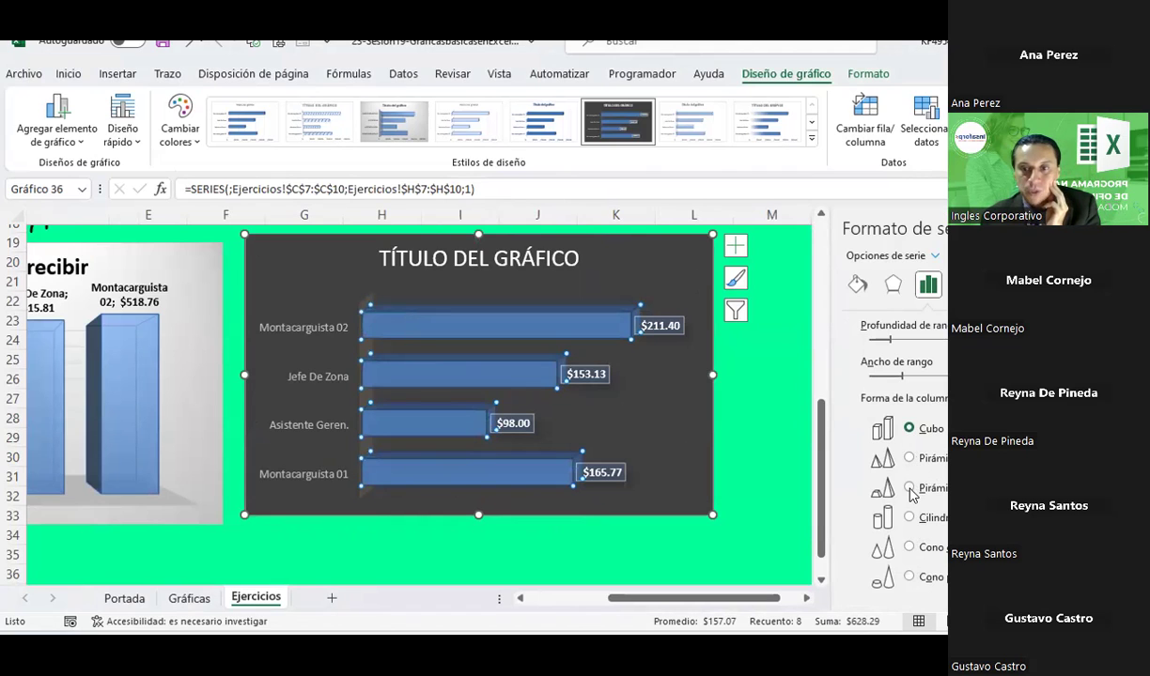
{"action": "left_click", "coordinate": [908, 487]}
{"action": "left_click", "coordinate": [909, 517]}
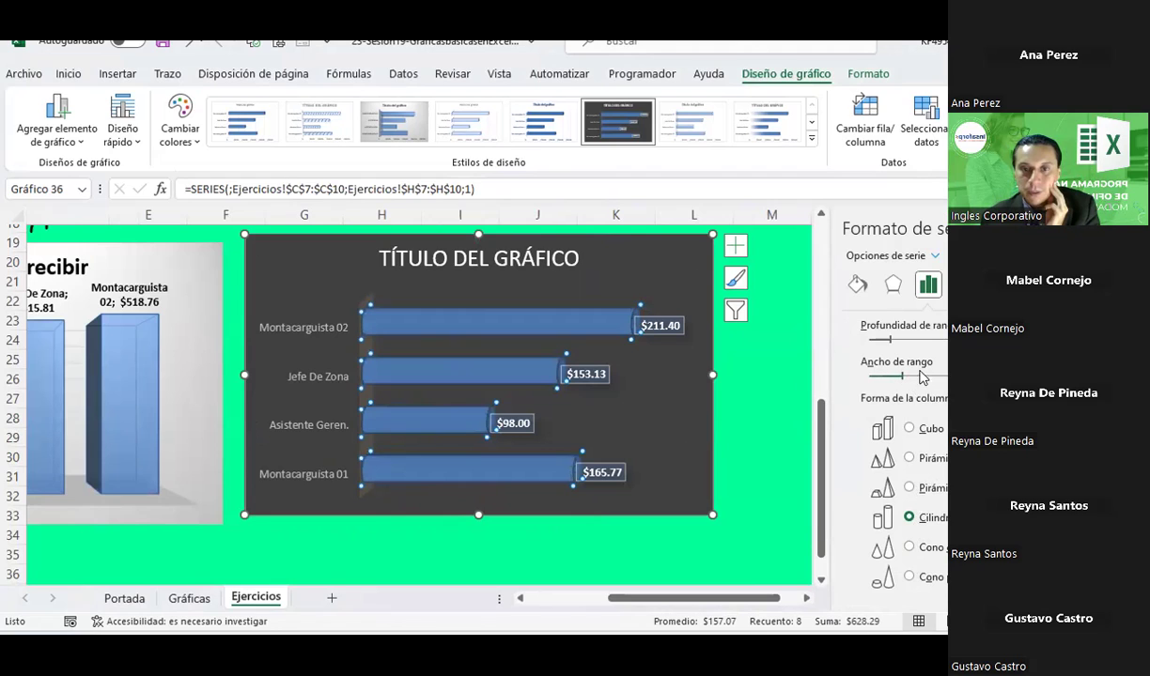
{"action": "mouse_move", "coordinate": [902, 376]}
{"action": "left_mouse_down"}
{"action": "mouse_move", "coordinate": [958, 376]}
{"action": "mouse_move", "coordinate": [904, 379]}
{"action": "left_mouse_up"}
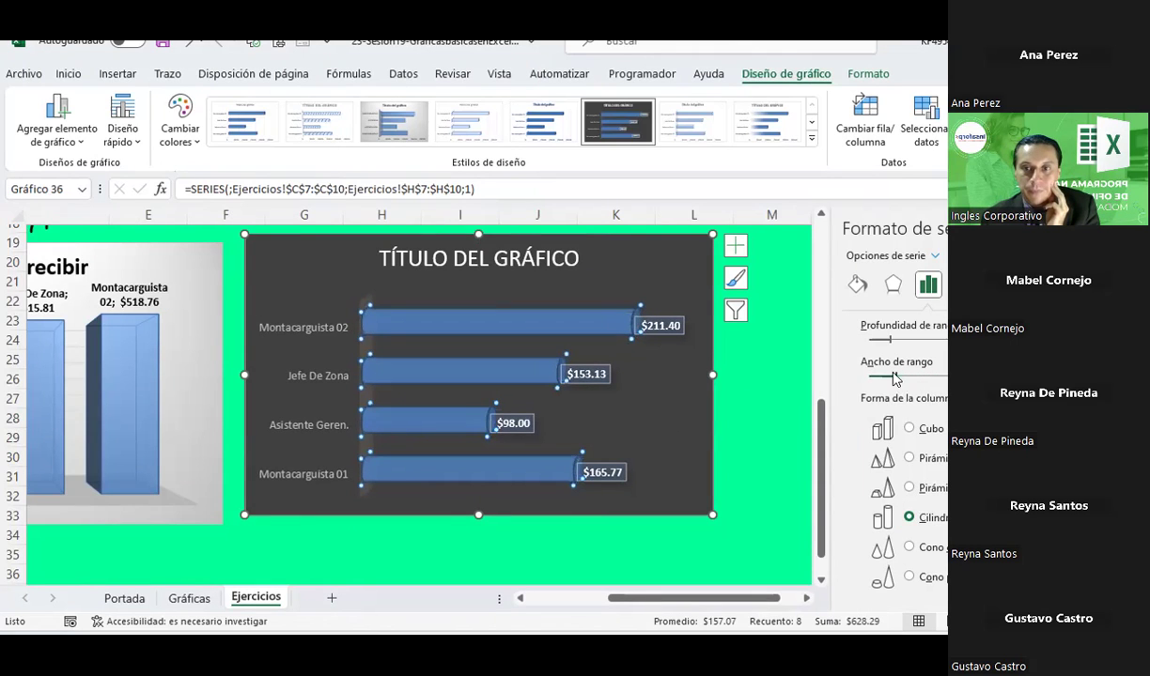
{"action": "left_click_drag", "start_coordinate": [891, 344], "coordinate": [939, 340]}
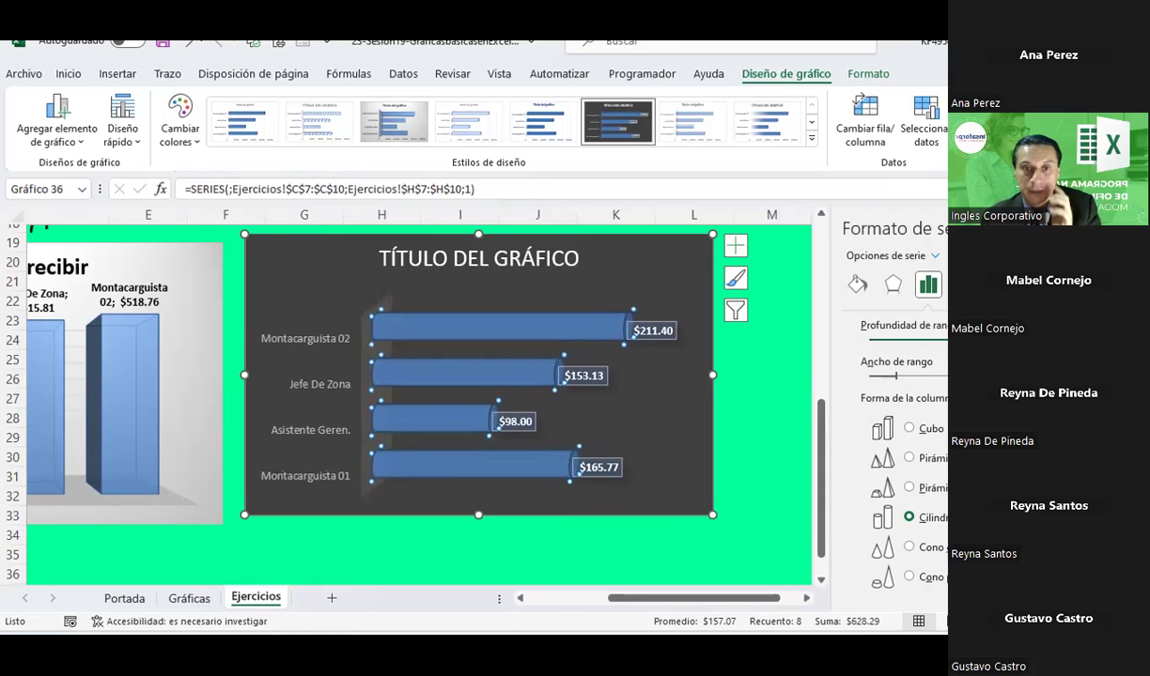
- Give the bar series a solid fill in Fill & Line
{"action": "left_click", "coordinate": [857, 283]}
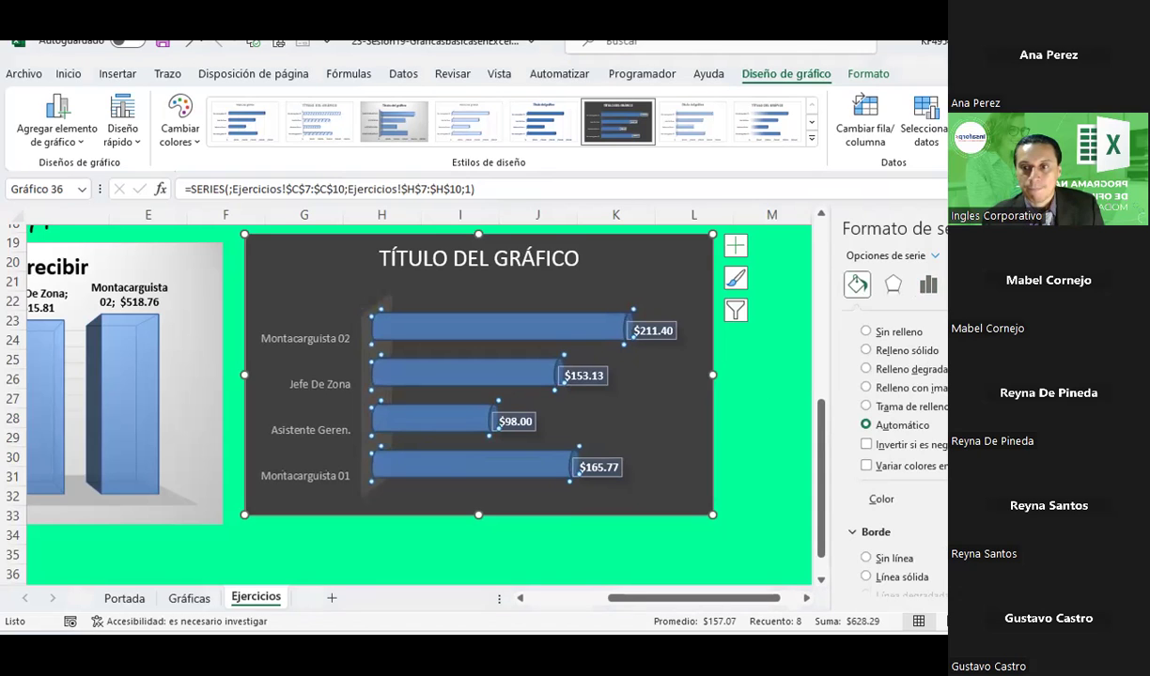
{"action": "left_click", "coordinate": [864, 349]}
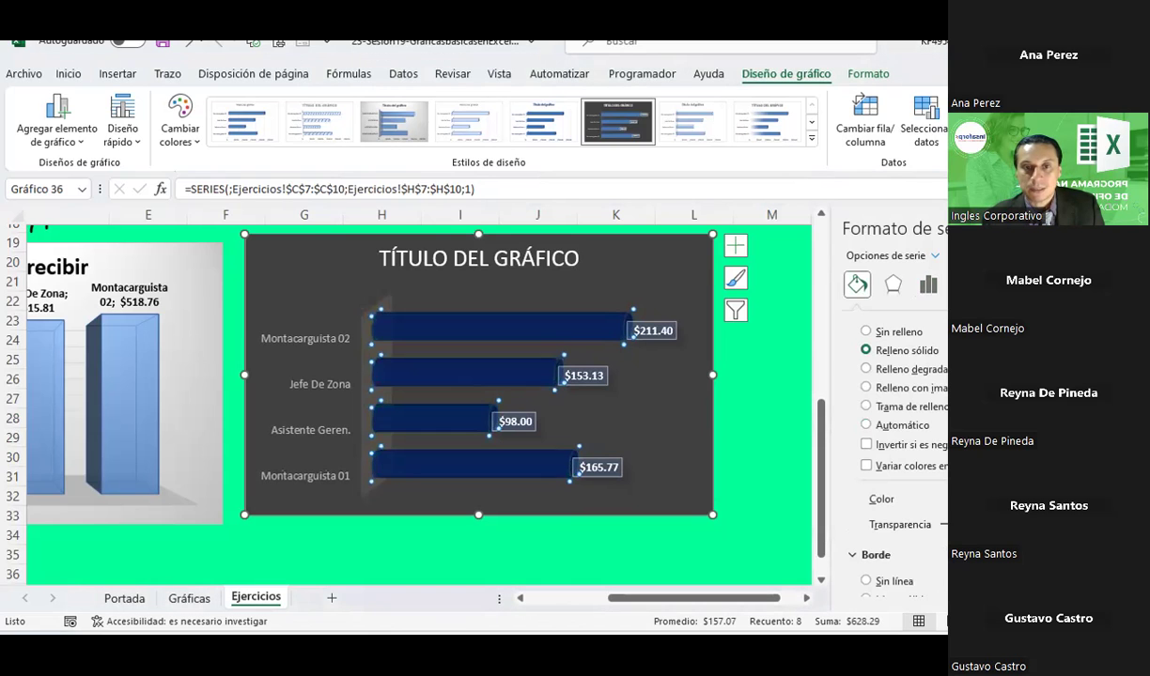
{"action": "left_click", "coordinate": [788, 359]}
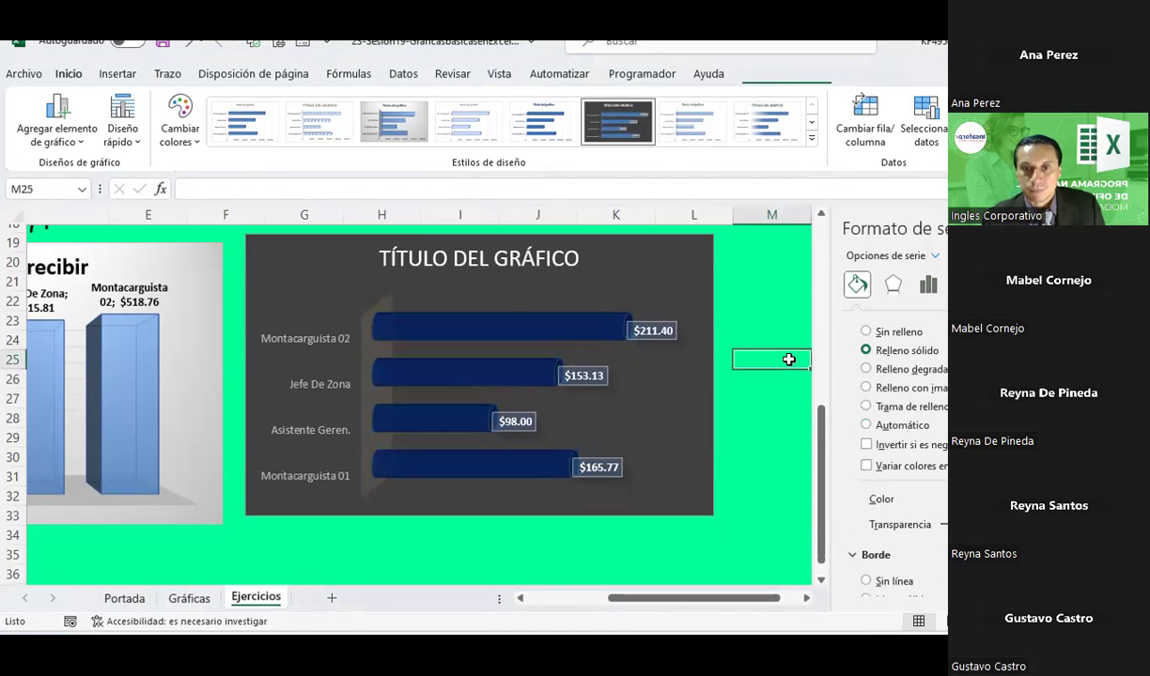
- Review the value labels' Text Fill and Text Outline colours without changing them, then reselect the bars
{"action": "left_click", "coordinate": [666, 326]}
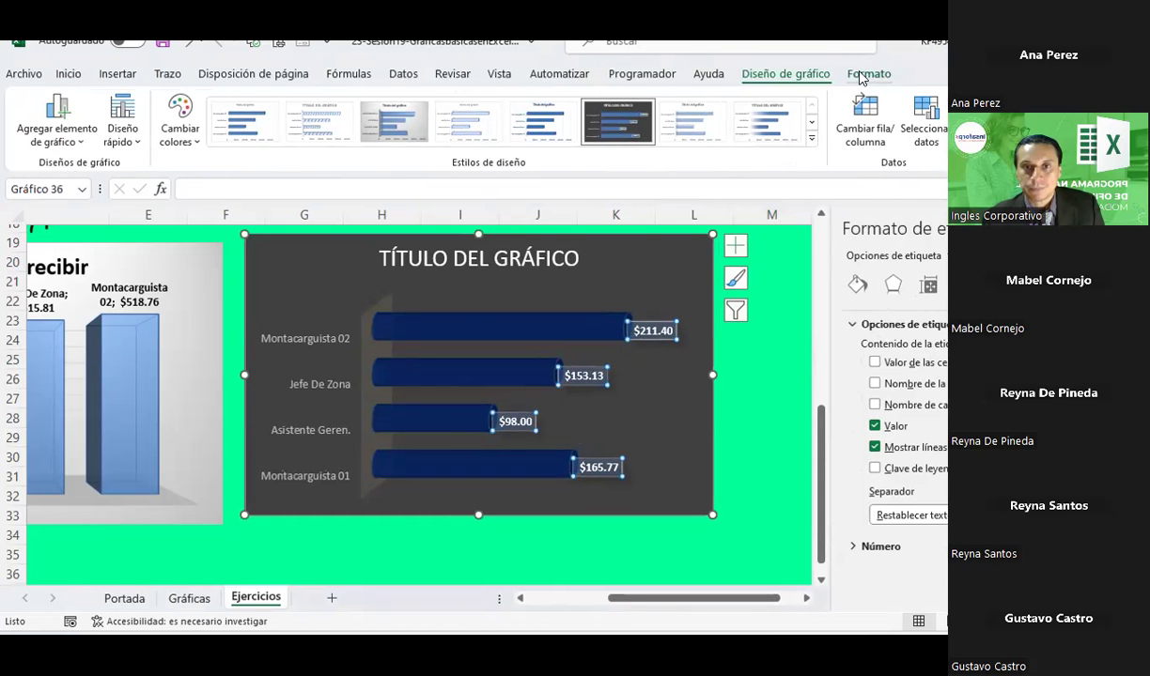
{"action": "left_click", "coordinate": [862, 74]}
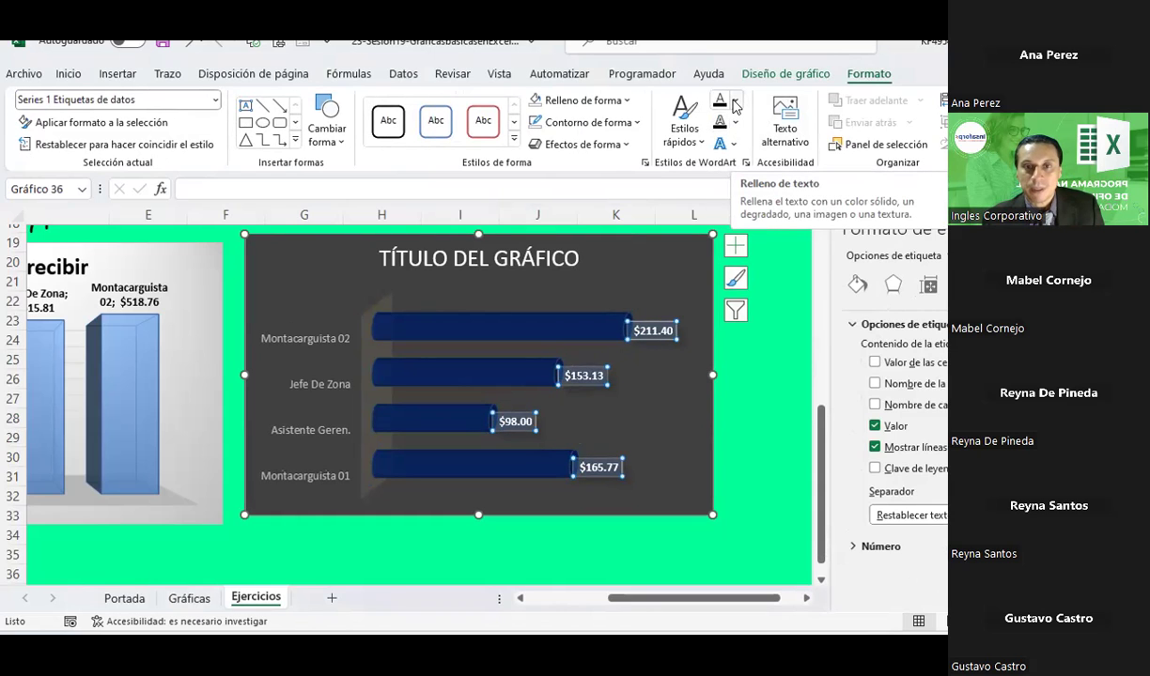
{"action": "left_click", "coordinate": [735, 101]}
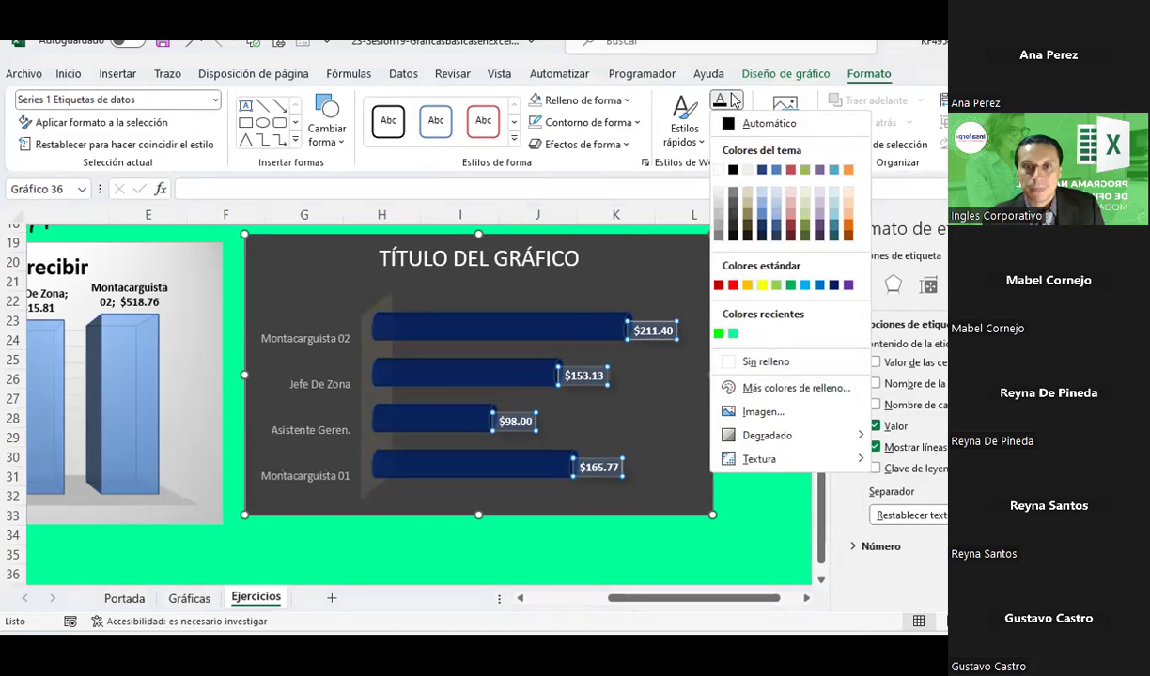
{"action": "left_click", "coordinate": [731, 121]}
{"action": "left_click", "coordinate": [730, 121]}
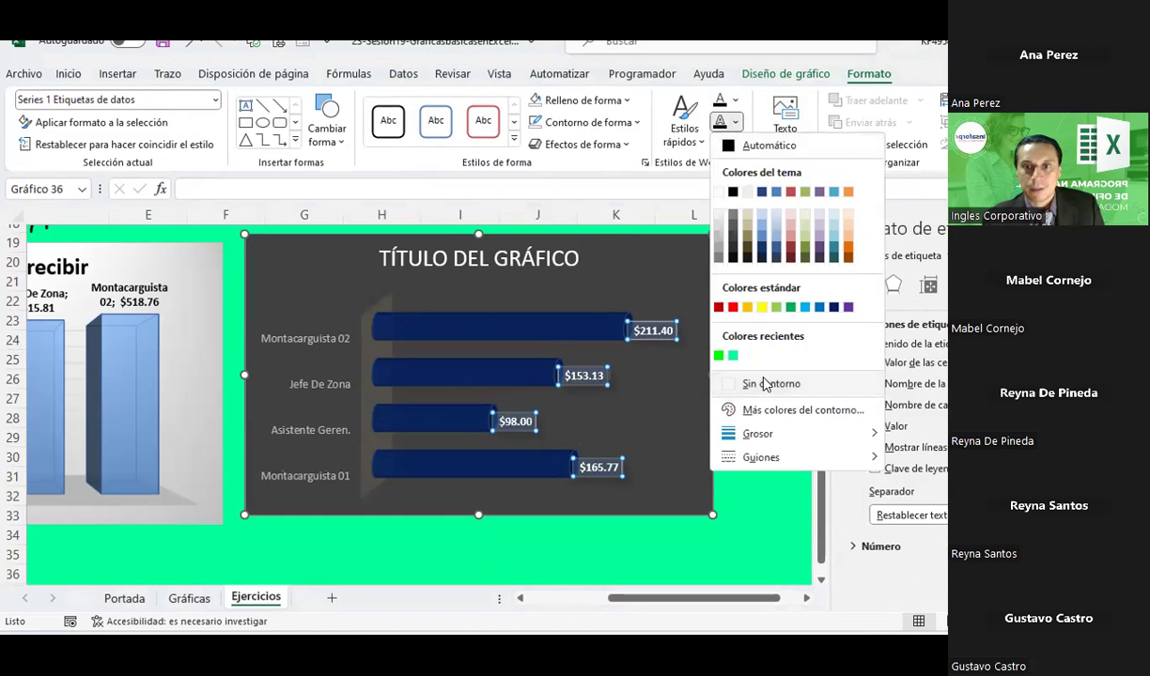
{"action": "left_click", "coordinate": [722, 506]}
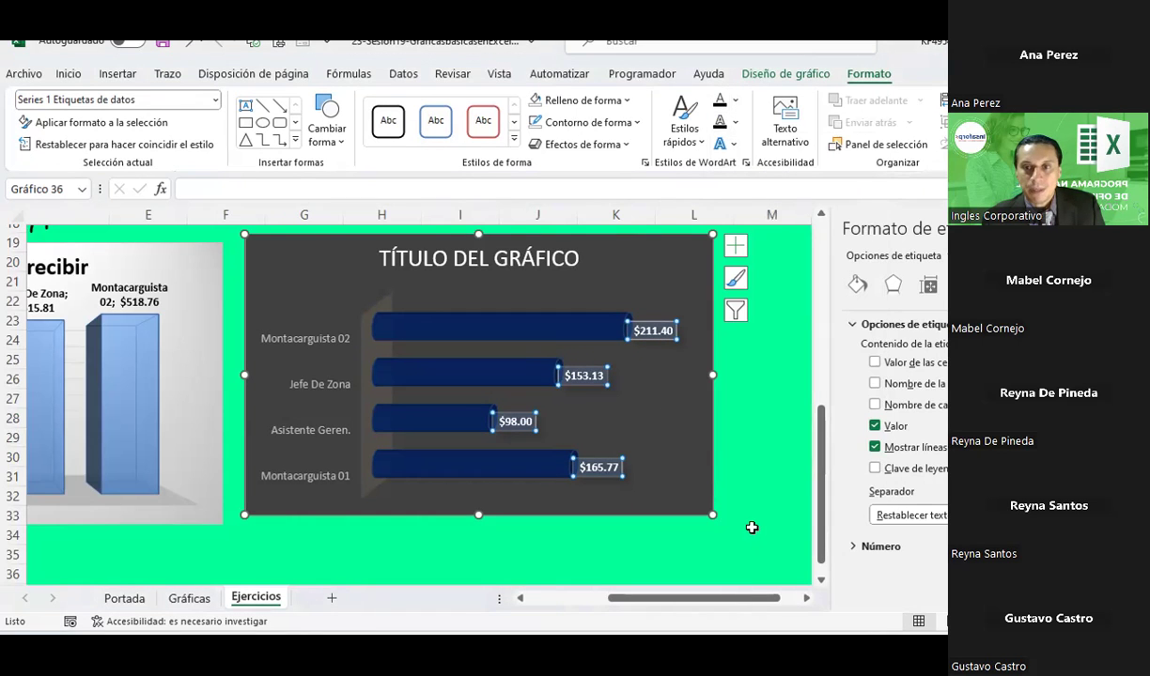
{"action": "left_click", "coordinate": [583, 330]}
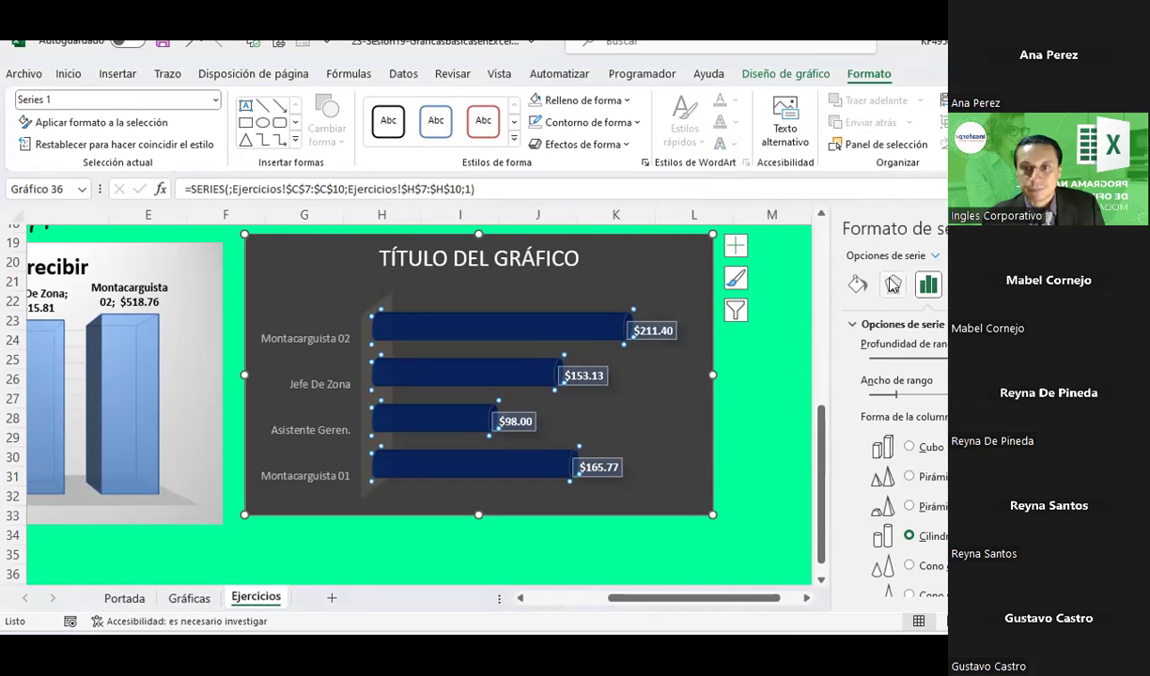
- Switch the bars to picture fill, briefly opening and cancelling the Desde un archivo browser
{"action": "left_click", "coordinate": [857, 283]}
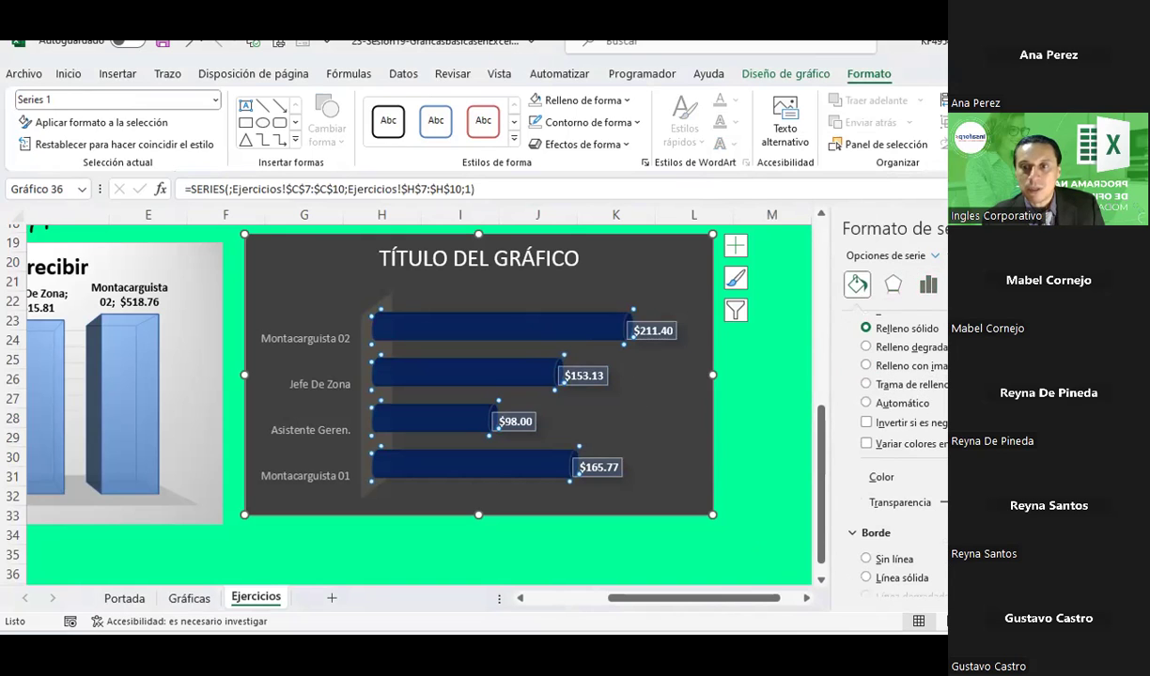
{"action": "left_click", "coordinate": [866, 366]}
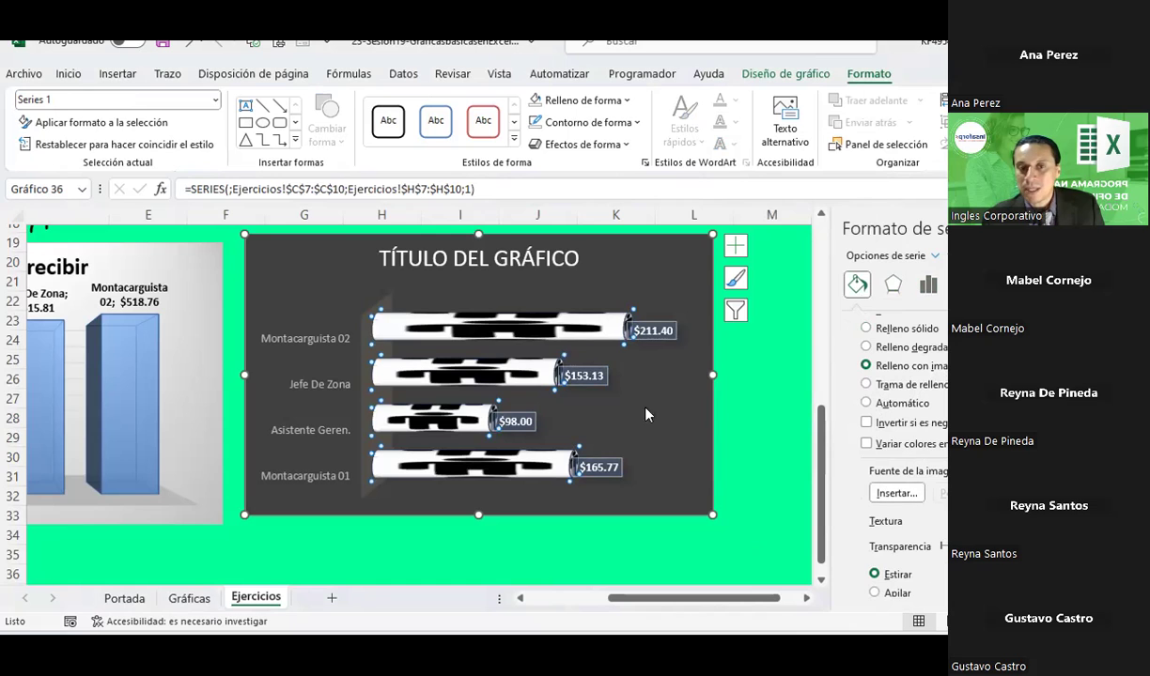
{"action": "left_click", "coordinate": [894, 493]}
{"action": "left_click", "coordinate": [427, 272]}
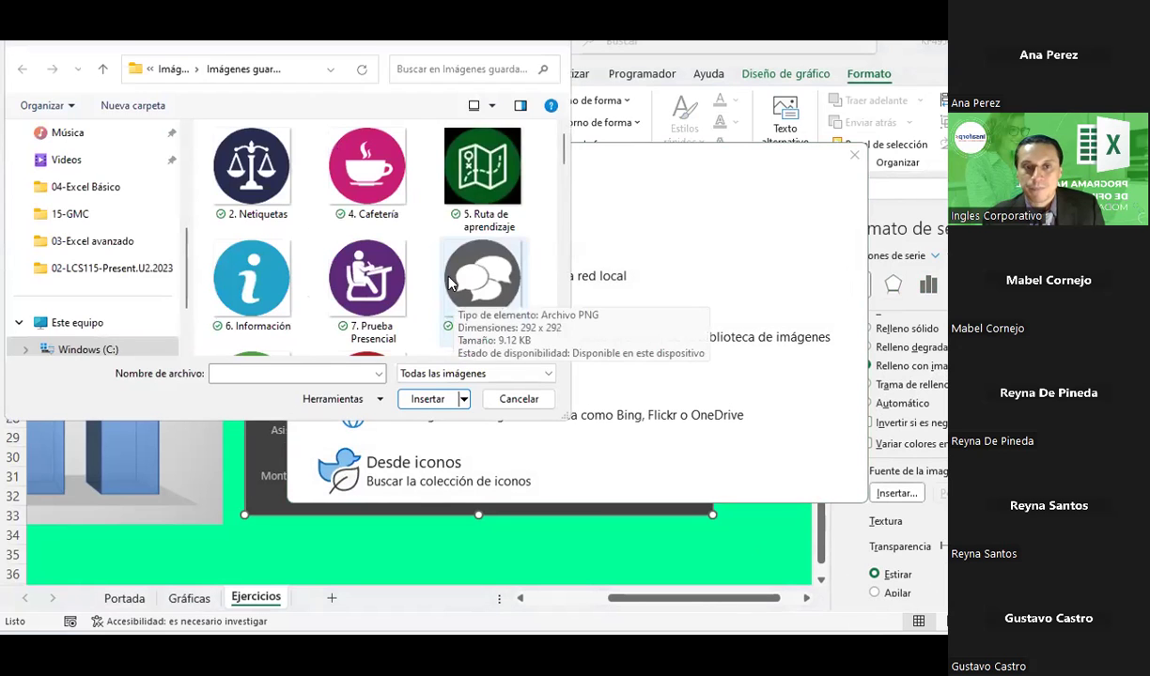
{"action": "key", "text": "Escape"}
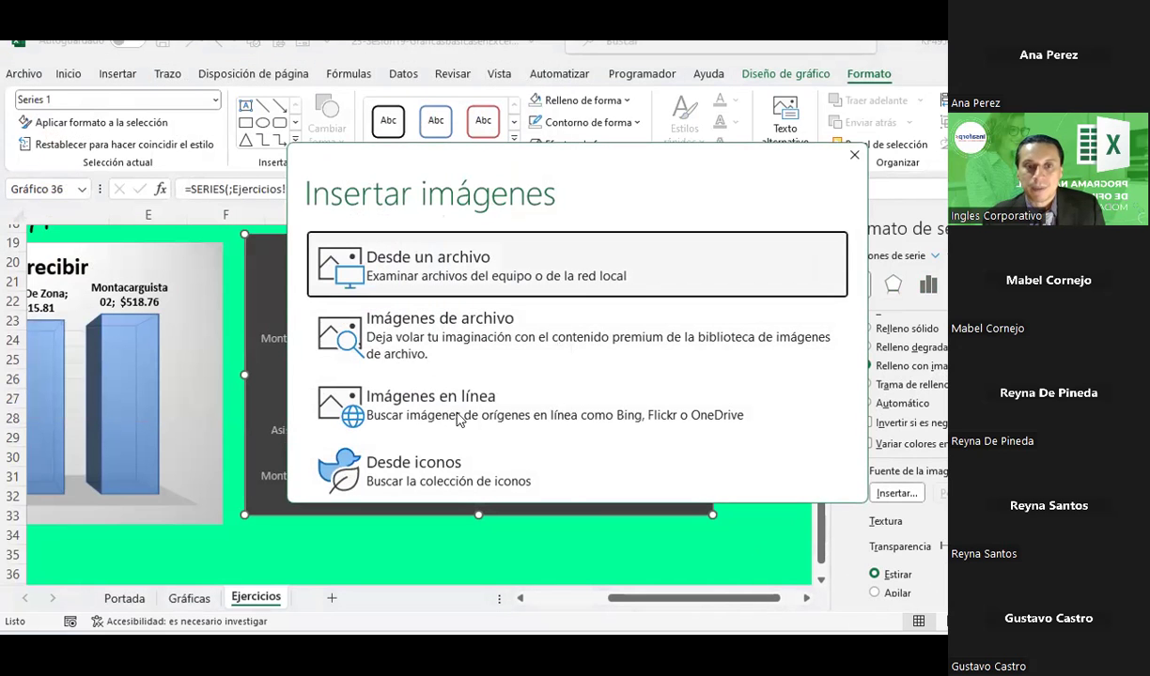
- Open Imágenes en línea and scroll through the online picture browser
{"action": "left_click", "coordinate": [460, 413]}
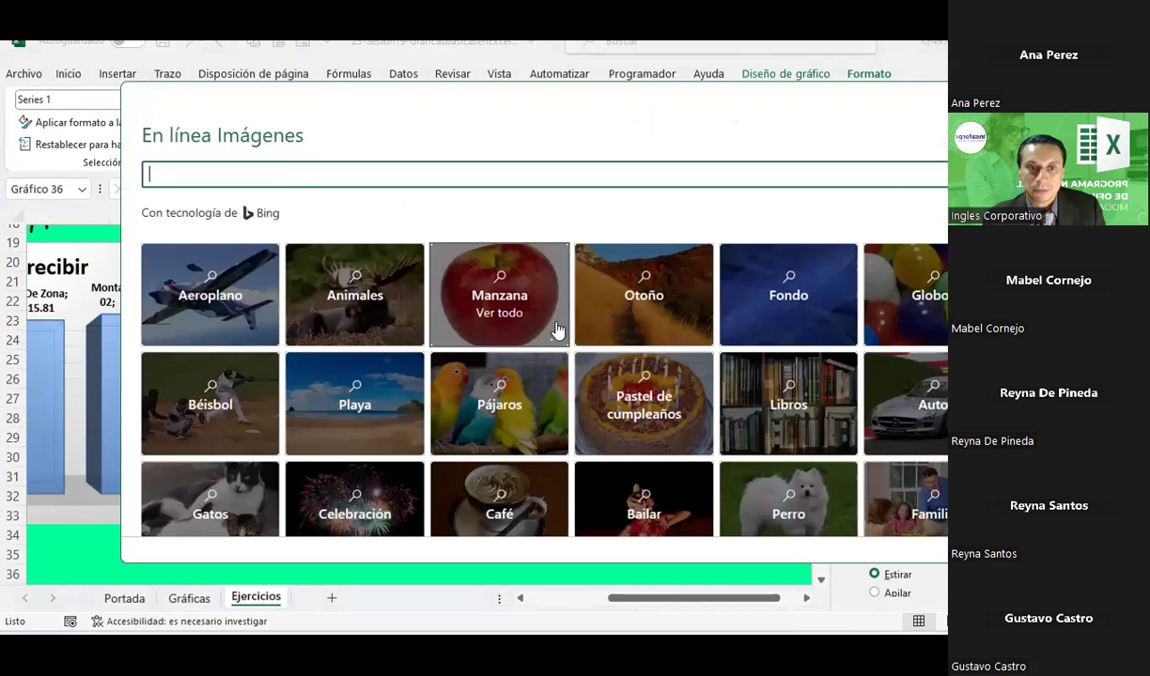
{"action": "scroll", "coordinate": [556, 327], "scroll_direction": "down", "scroll_amount": 1}
{"action": "scroll", "coordinate": [556, 327], "scroll_direction": "down", "scroll_amount": 2}
{"action": "scroll", "coordinate": [556, 327], "scroll_direction": "down", "scroll_amount": 2}
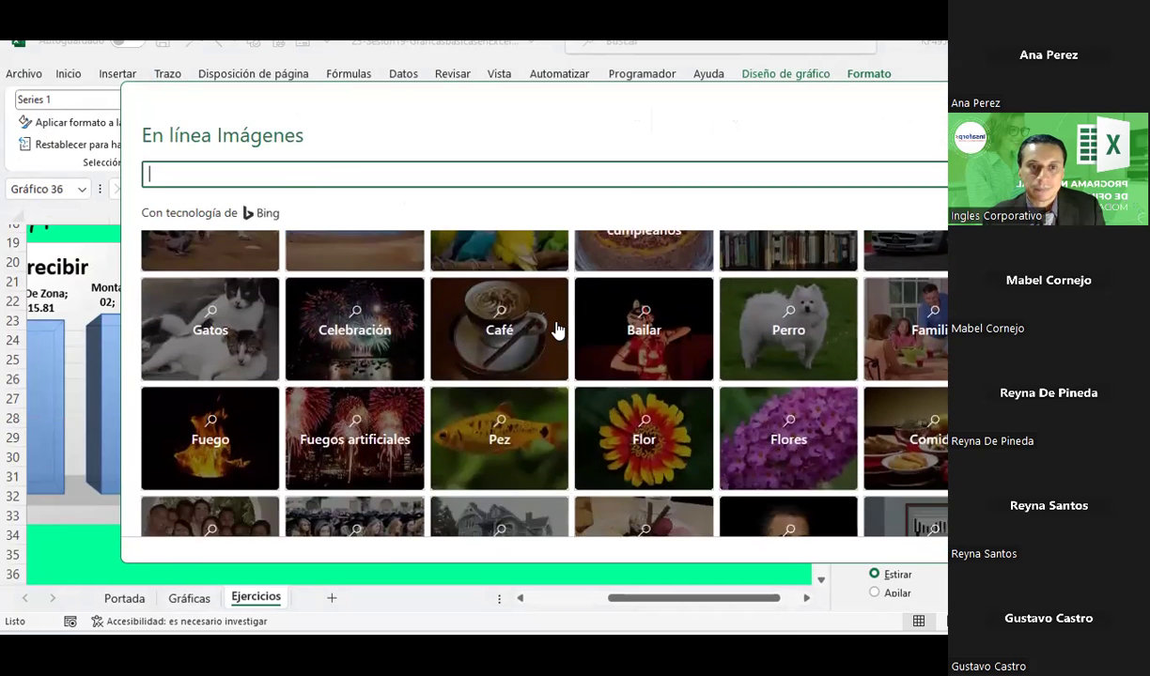
{"action": "scroll", "coordinate": [556, 327], "scroll_direction": "down", "scroll_amount": 1}
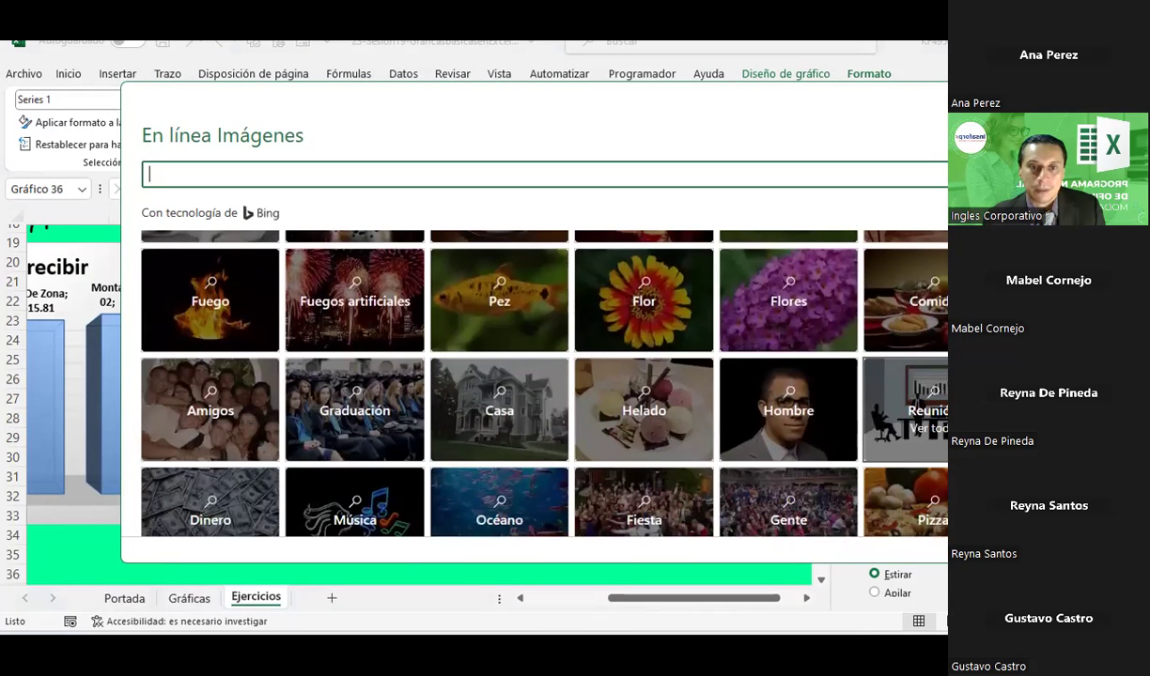
{"action": "scroll", "coordinate": [588, 360], "scroll_direction": "down", "scroll_amount": 2}
{"action": "scroll", "coordinate": [578, 362], "scroll_direction": "down", "scroll_amount": 2}
{"action": "scroll", "coordinate": [577, 362], "scroll_direction": "down", "scroll_amount": 2}
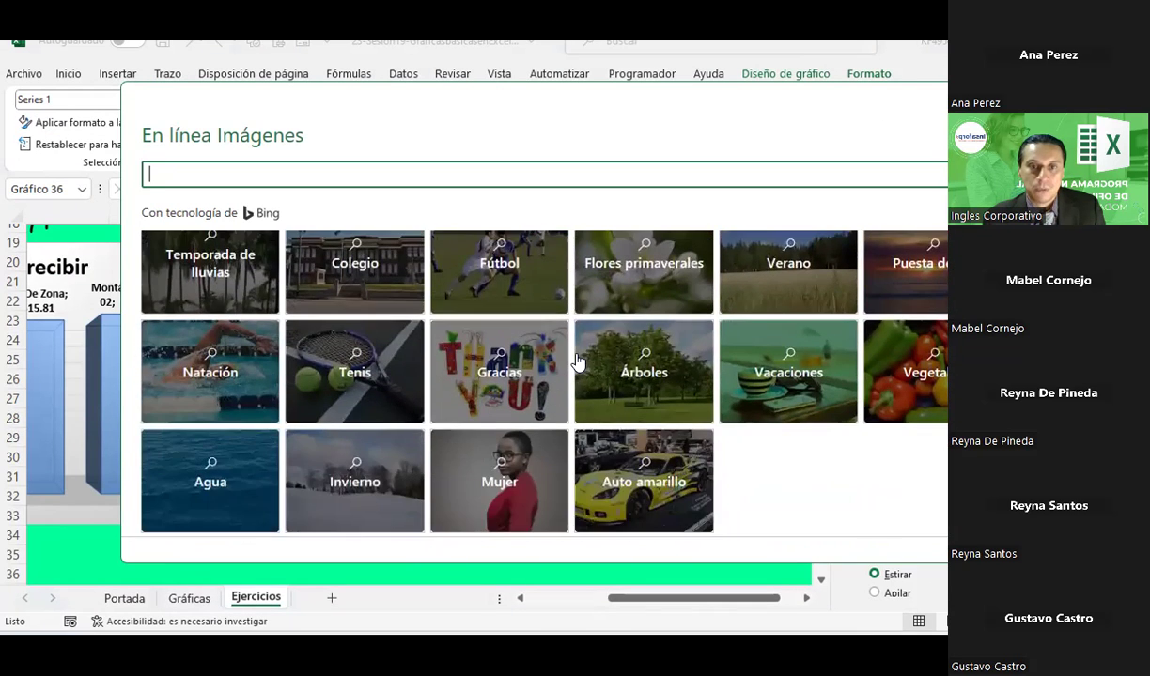
- Search online pictures for 'profesión' and scroll through the Creative Commons results
{"action": "type", "text": "profesión"}
{"action": "key", "text": "Return"}
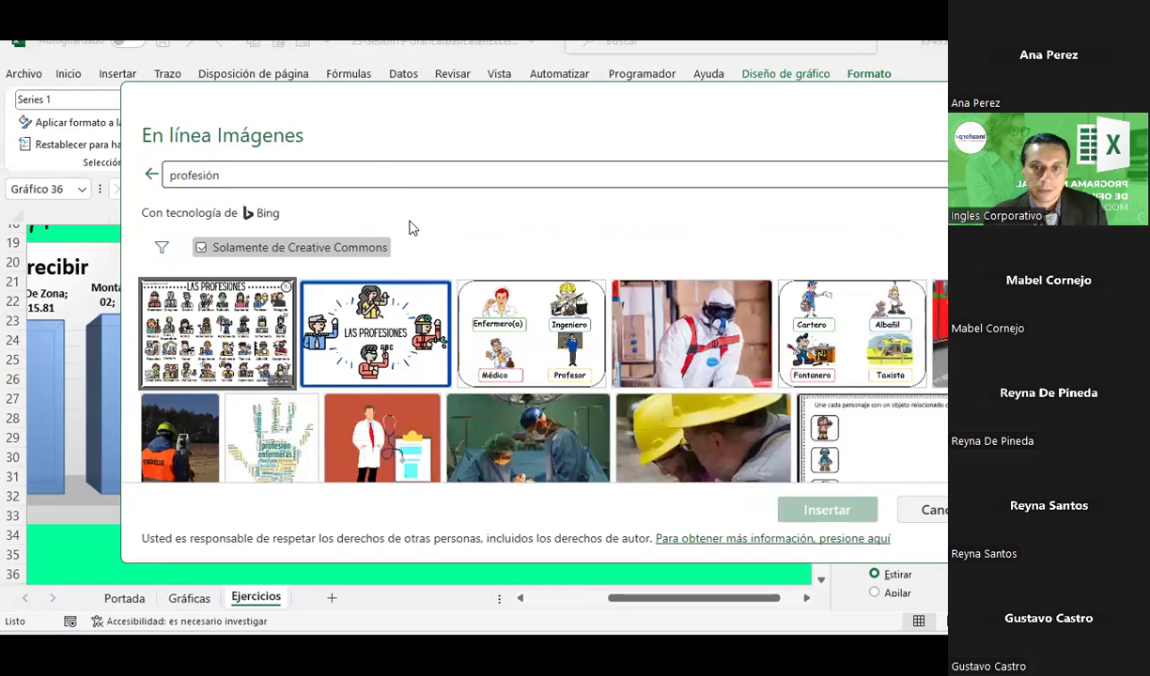
{"action": "scroll", "coordinate": [454, 298], "scroll_direction": "down", "scroll_amount": 1}
{"action": "scroll", "coordinate": [455, 298], "scroll_direction": "down", "scroll_amount": 5}
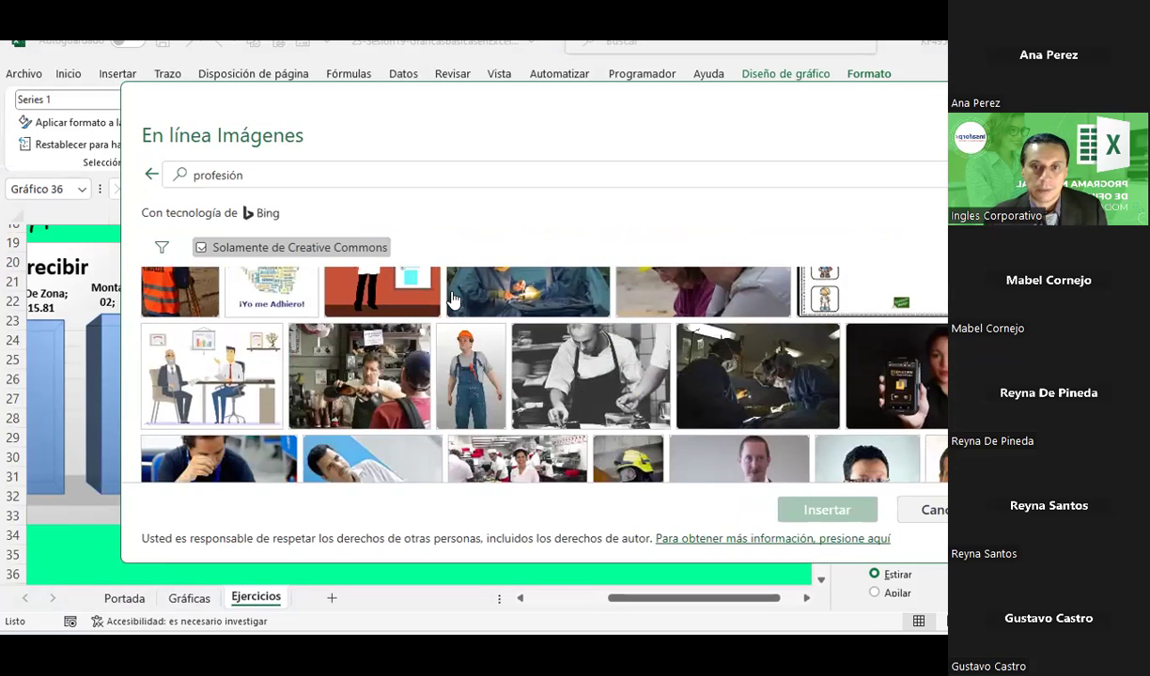
{"action": "scroll", "coordinate": [375, 334], "scroll_direction": "down", "scroll_amount": 5}
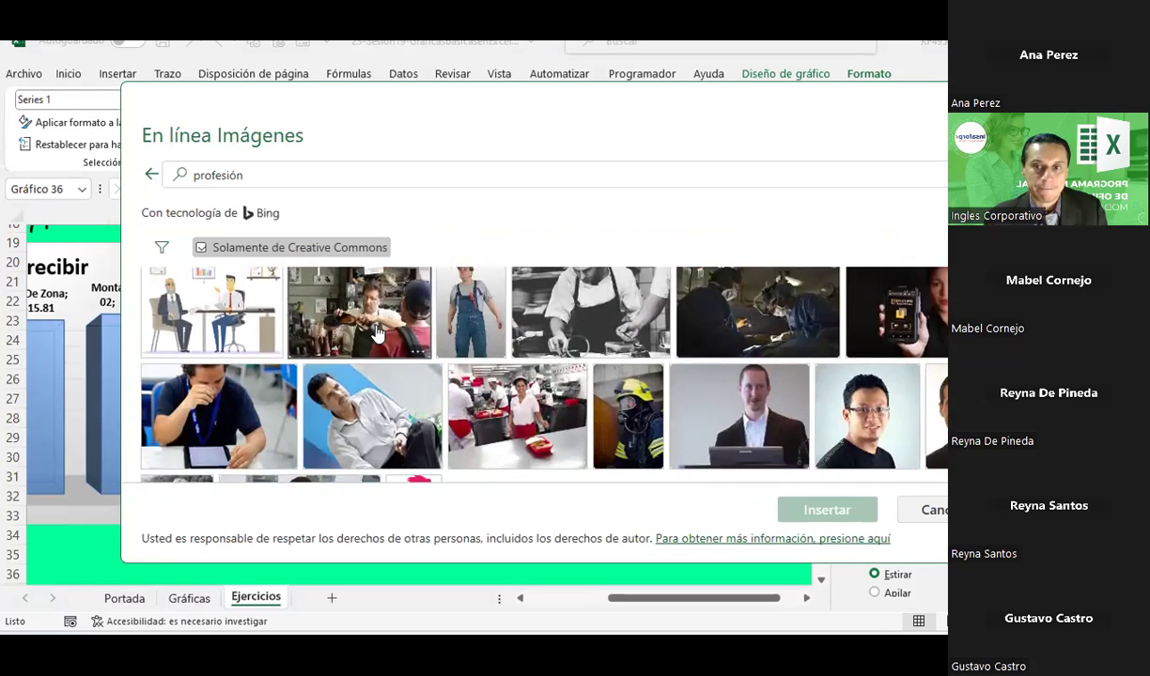
{"action": "scroll", "coordinate": [375, 333], "scroll_direction": "down", "scroll_amount": 2}
{"action": "scroll", "coordinate": [374, 333], "scroll_direction": "down", "scroll_amount": 2}
{"action": "scroll", "coordinate": [375, 333], "scroll_direction": "down", "scroll_amount": 2}
{"action": "scroll", "coordinate": [375, 334], "scroll_direction": "down", "scroll_amount": 2}
{"action": "scroll", "coordinate": [375, 333], "scroll_direction": "down", "scroll_amount": 2}
{"action": "scroll", "coordinate": [376, 333], "scroll_direction": "down", "scroll_amount": 2}
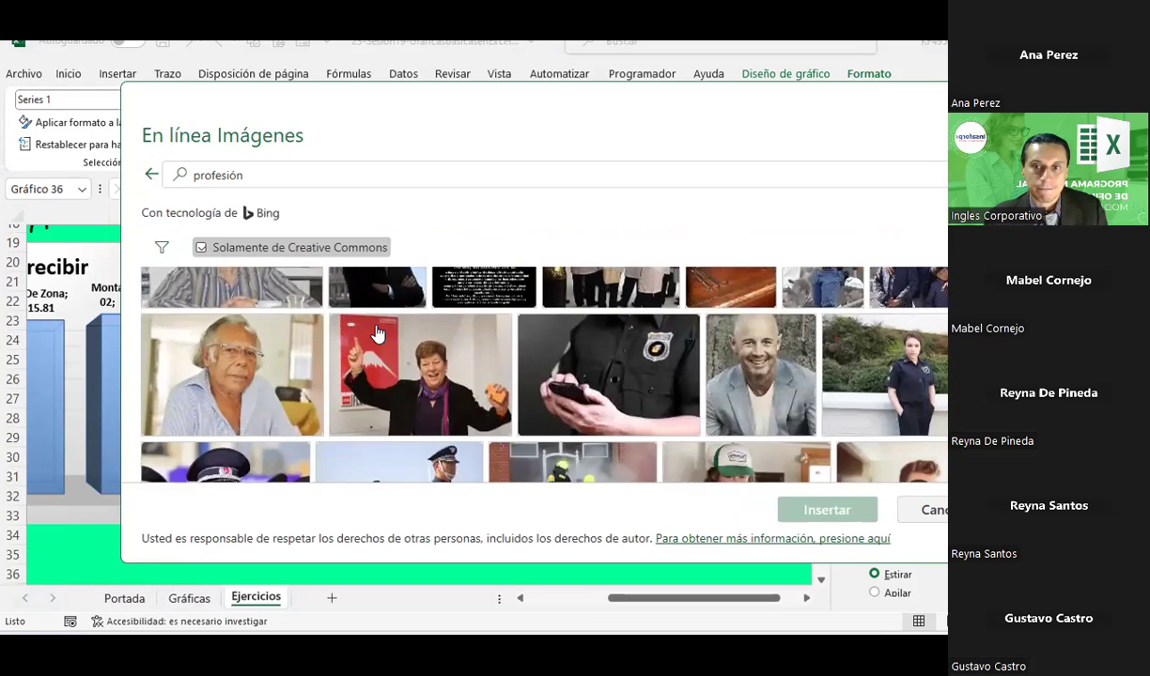
{"action": "scroll", "coordinate": [375, 333], "scroll_direction": "down", "scroll_amount": 1}
{"action": "scroll", "coordinate": [375, 333], "scroll_direction": "down", "scroll_amount": 2}
{"action": "scroll", "coordinate": [374, 333], "scroll_direction": "down", "scroll_amount": 2}
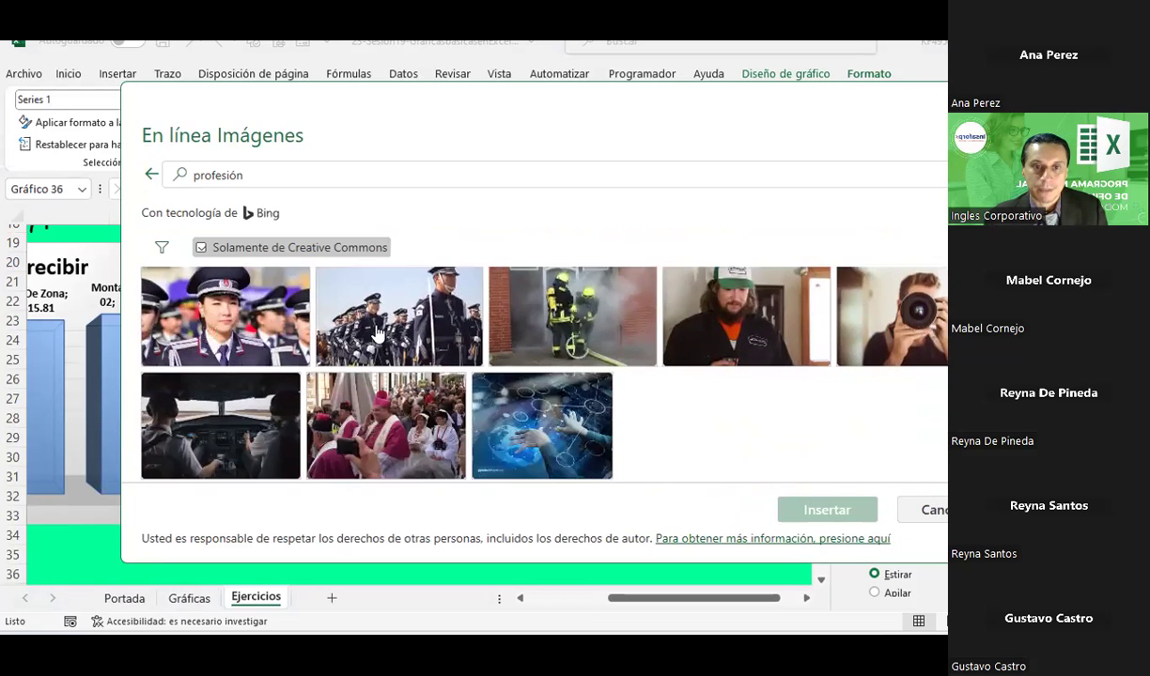
{"action": "scroll", "coordinate": [375, 333], "scroll_direction": "down", "scroll_amount": 2}
{"action": "scroll", "coordinate": [375, 333], "scroll_direction": "down", "scroll_amount": 2}
{"action": "scroll", "coordinate": [374, 333], "scroll_direction": "down", "scroll_amount": 1}
{"action": "scroll", "coordinate": [375, 333], "scroll_direction": "down", "scroll_amount": 2}
{"action": "scroll", "coordinate": [375, 334], "scroll_direction": "down", "scroll_amount": 1}
{"action": "scroll", "coordinate": [376, 333], "scroll_direction": "down", "scroll_amount": 1}
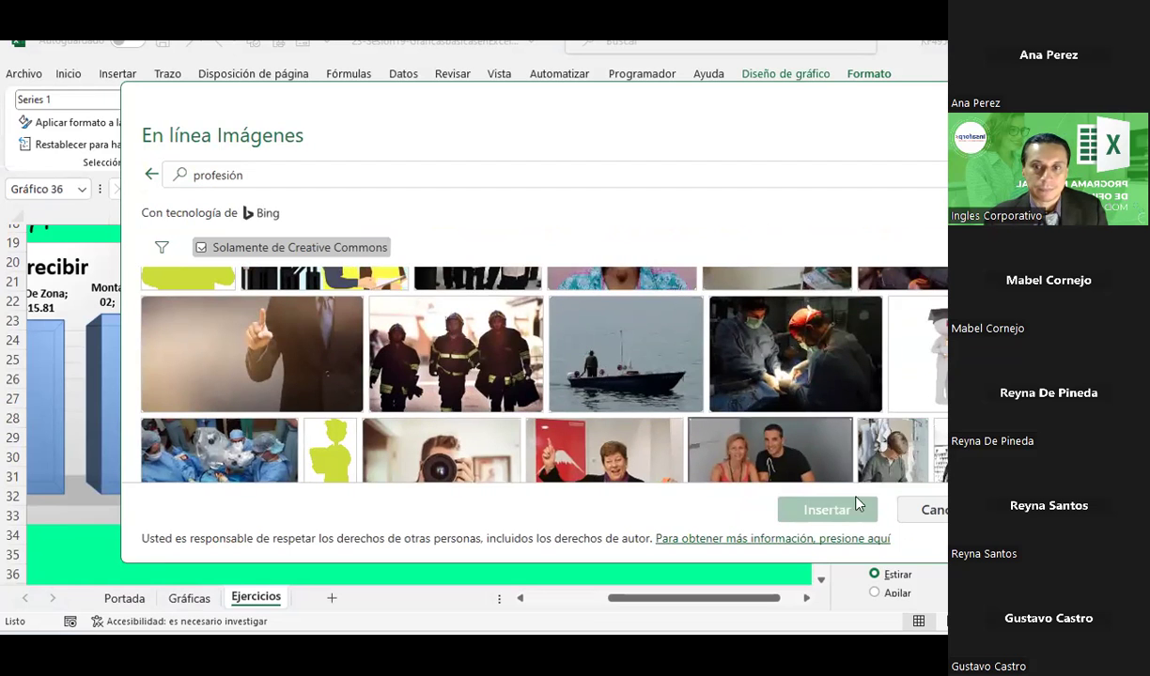
- Close the online picture search and the file browser without inserting any picture
{"action": "left_click", "coordinate": [902, 508]}
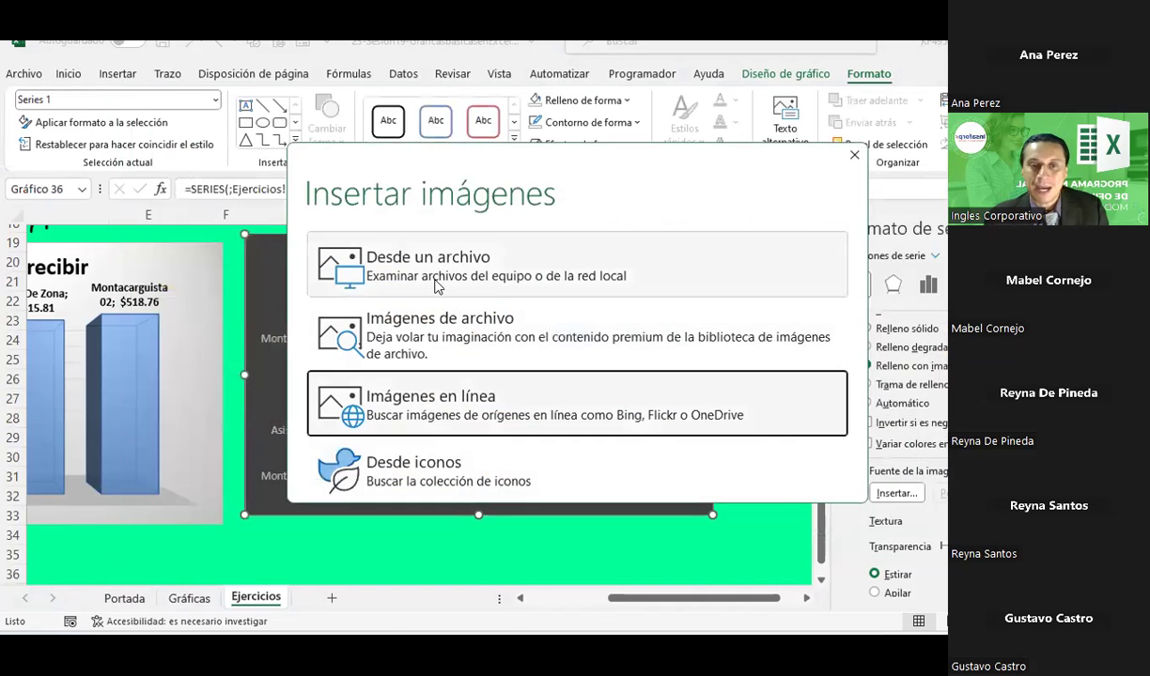
{"action": "key", "text": "Escape"}
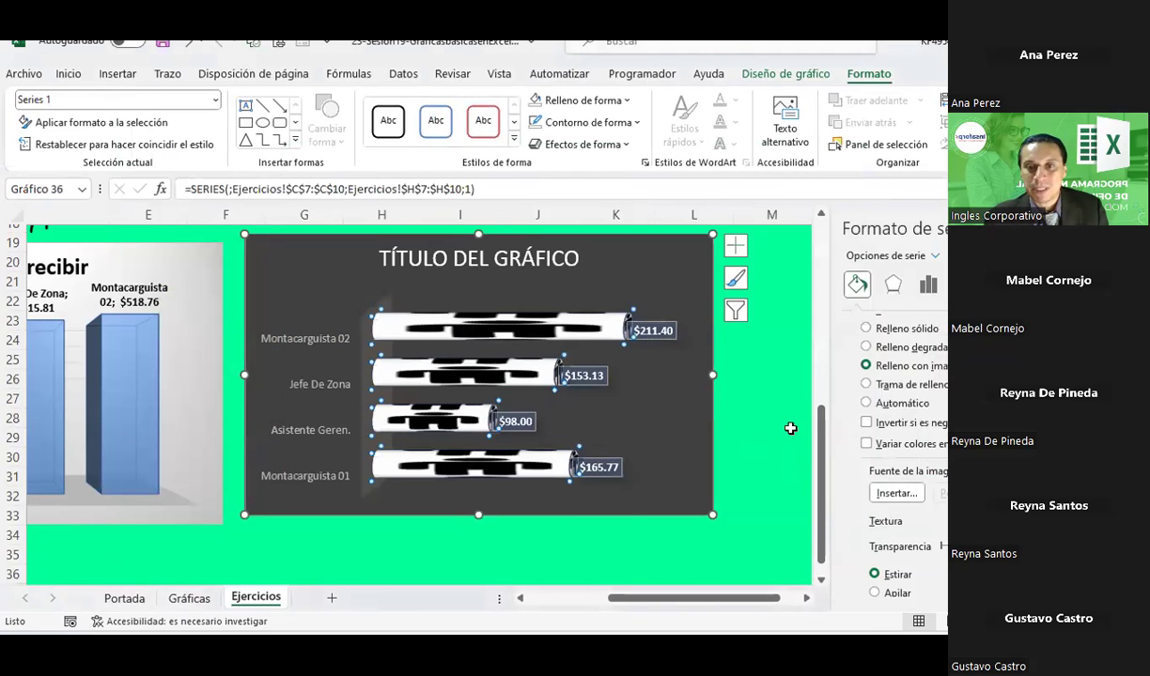
{"action": "left_click", "coordinate": [895, 493]}
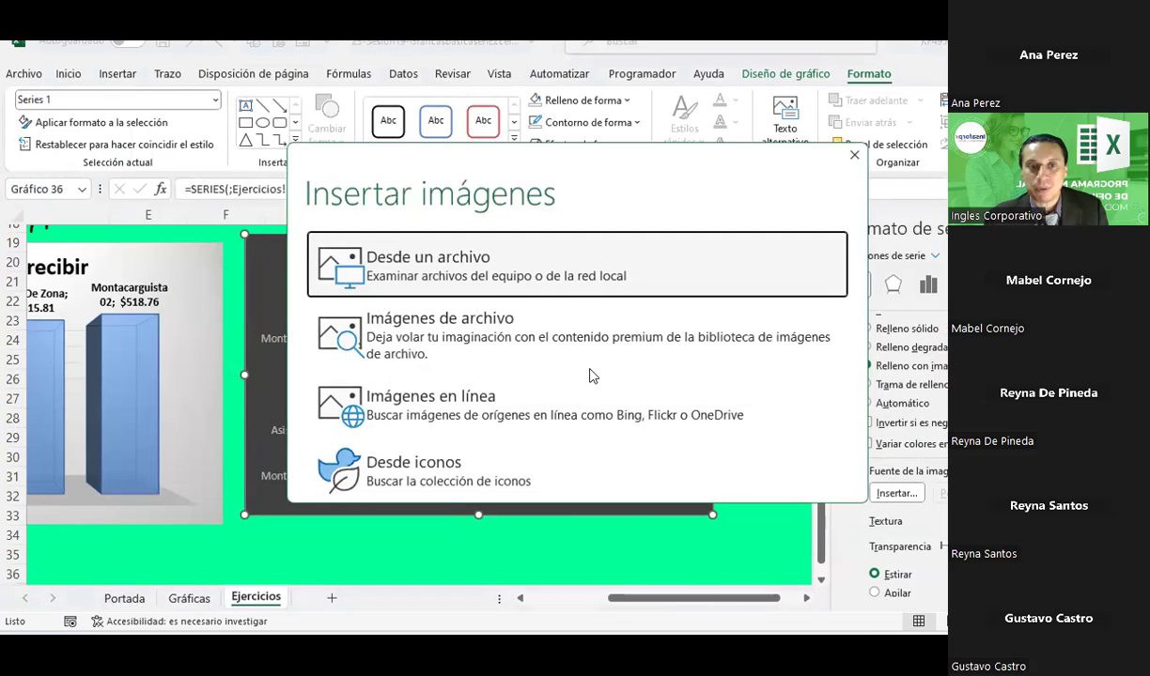
{"action": "left_click", "coordinate": [383, 276]}
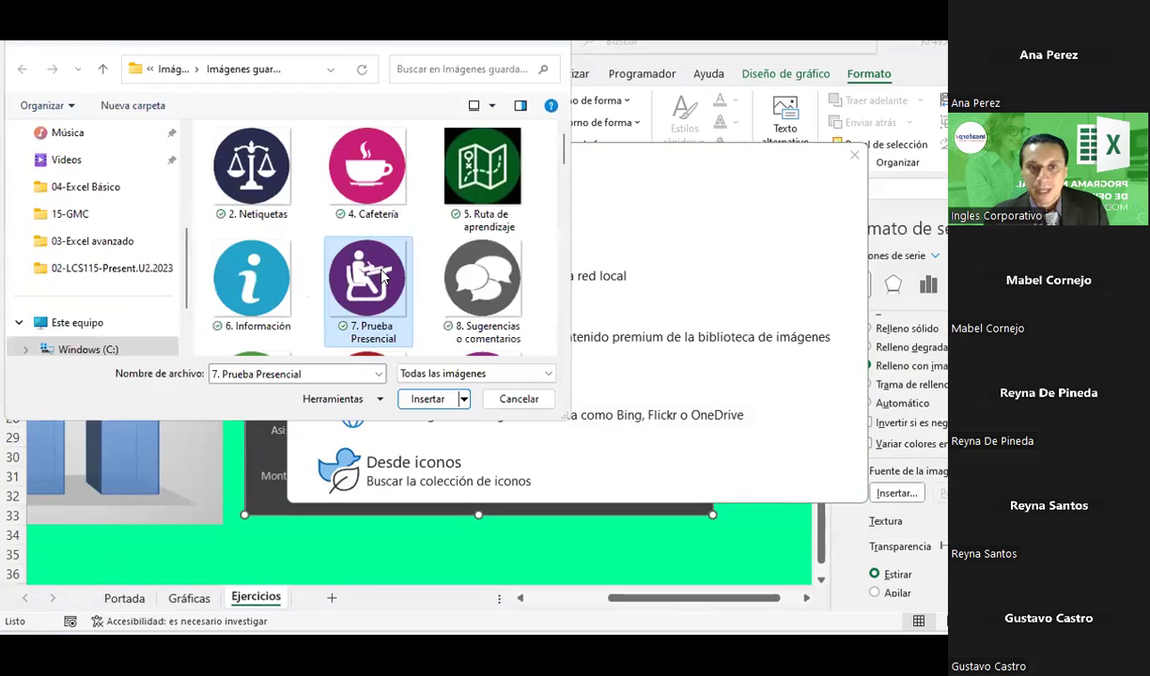
{"action": "key", "text": "Escape"}
{"action": "key", "text": "Escape"}
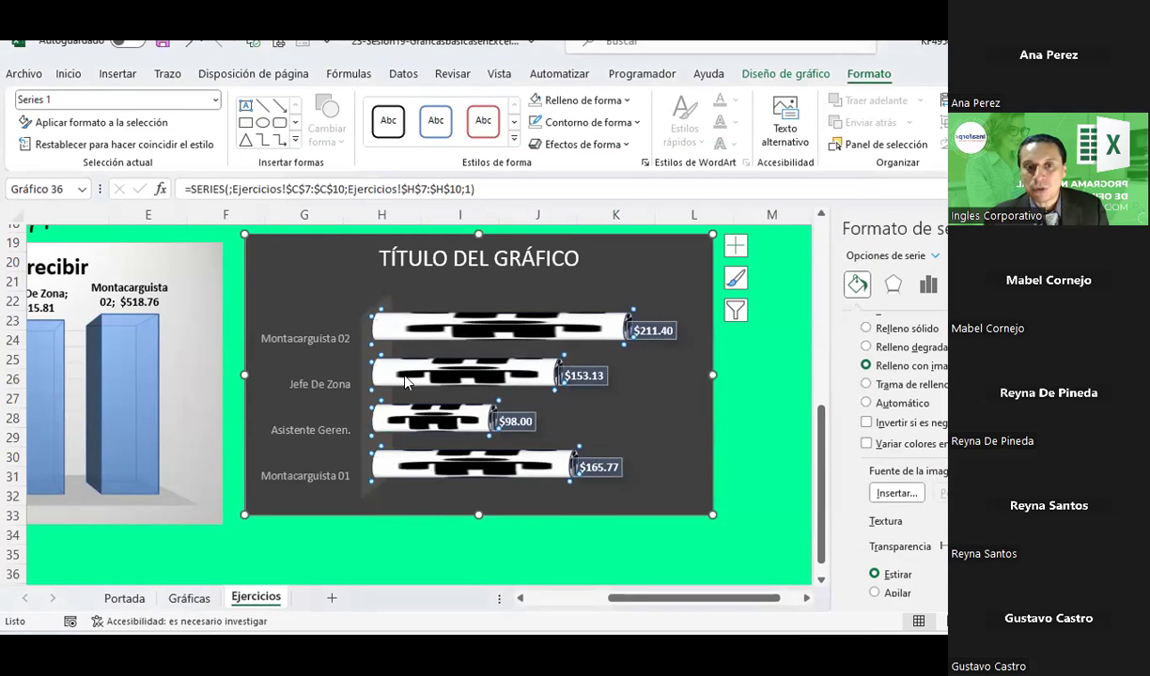
- Fill only the Montacarguista 02 bar with the objetivo picture from the saved images folder
{"action": "left_click", "coordinate": [582, 330]}
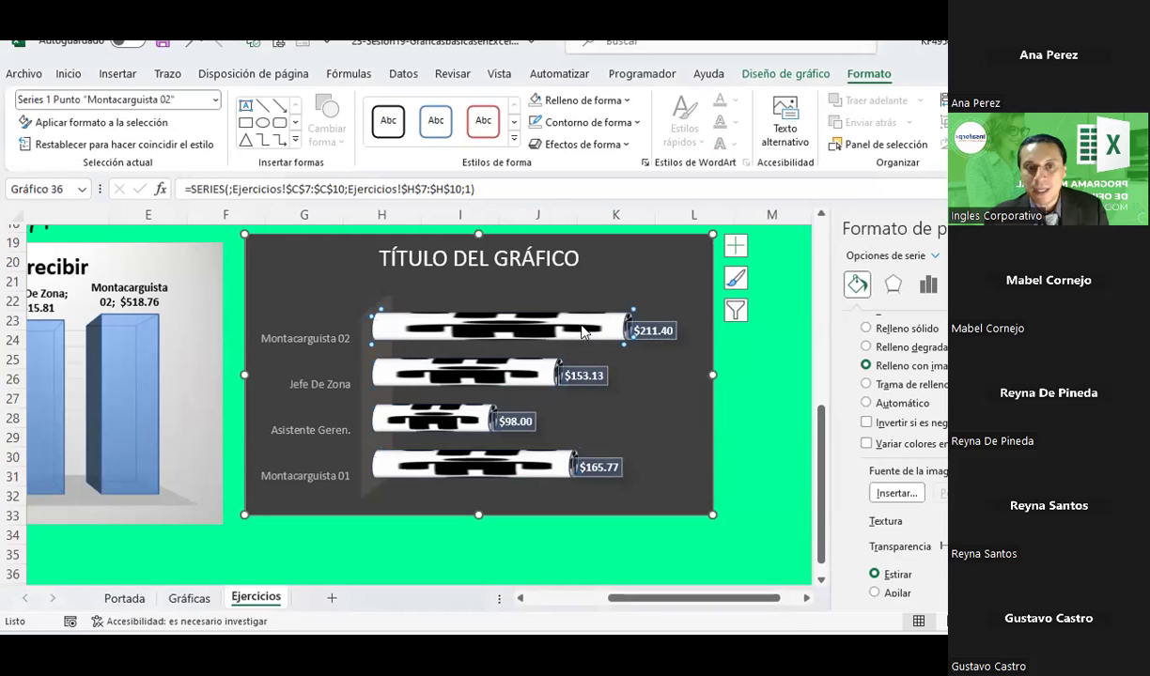
{"action": "left_click", "coordinate": [896, 493]}
{"action": "left_click", "coordinate": [371, 282]}
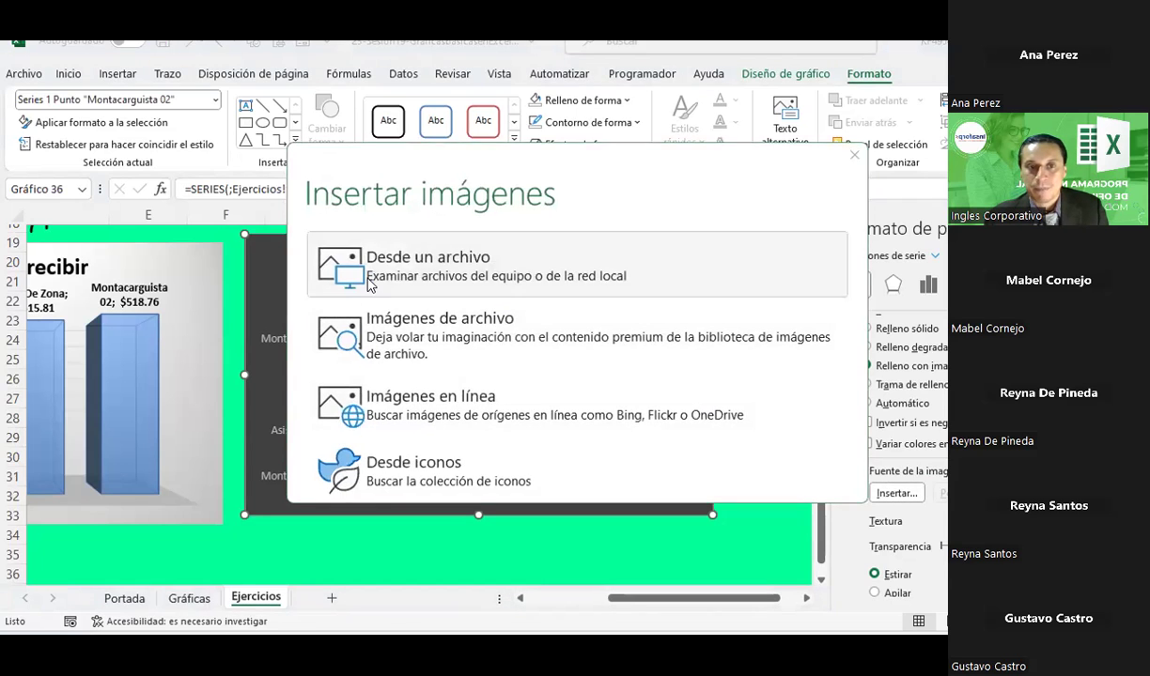
{"action": "scroll", "coordinate": [395, 284], "scroll_direction": "down", "scroll_amount": 3}
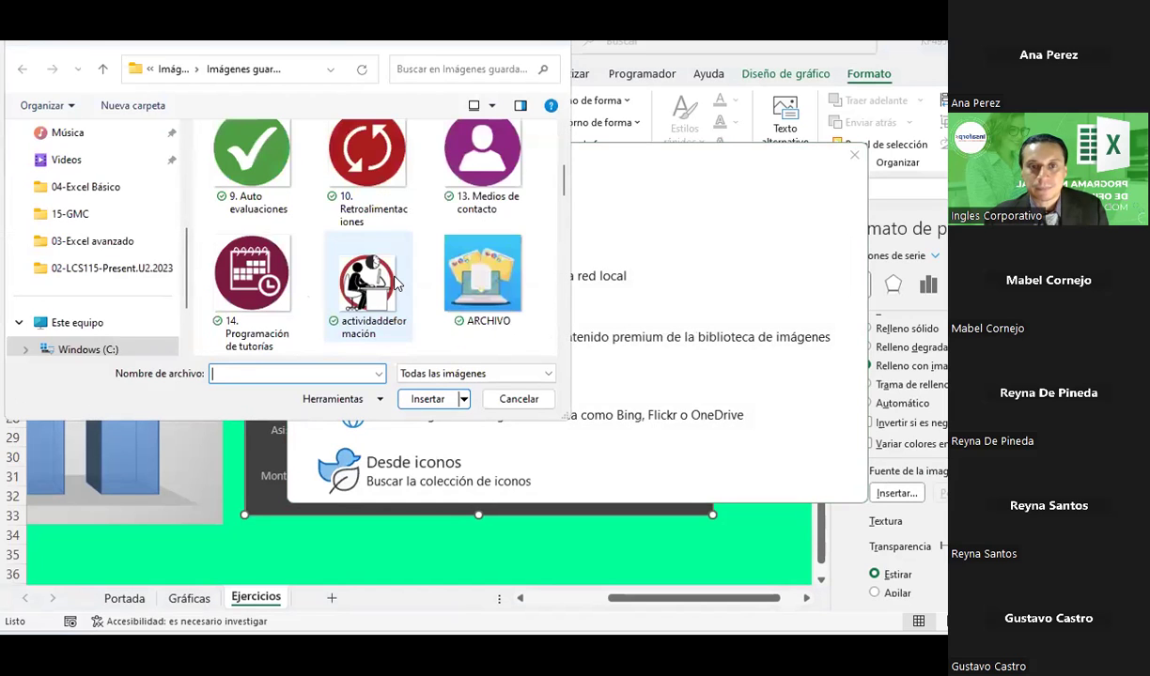
{"action": "scroll", "coordinate": [420, 238], "scroll_direction": "down", "scroll_amount": 2}
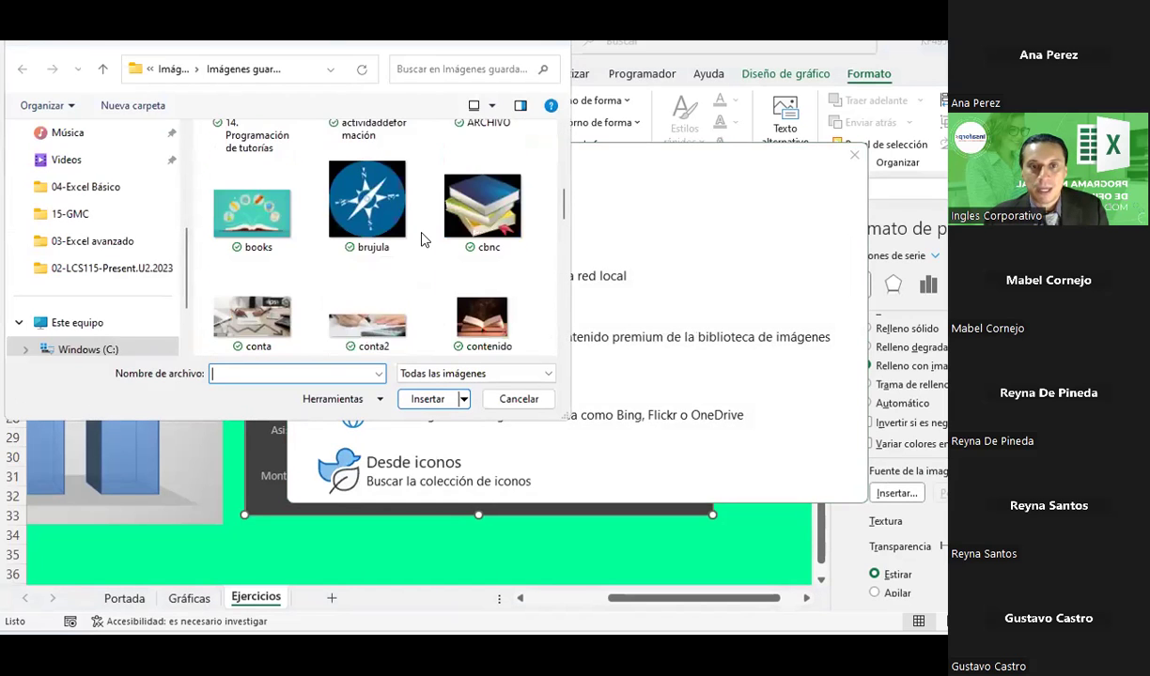
{"action": "scroll", "coordinate": [421, 238], "scroll_direction": "down", "scroll_amount": 2}
{"action": "scroll", "coordinate": [423, 241], "scroll_direction": "down", "scroll_amount": 1}
{"action": "scroll", "coordinate": [427, 245], "scroll_direction": "down", "scroll_amount": 2}
{"action": "scroll", "coordinate": [432, 249], "scroll_direction": "down", "scroll_amount": 1}
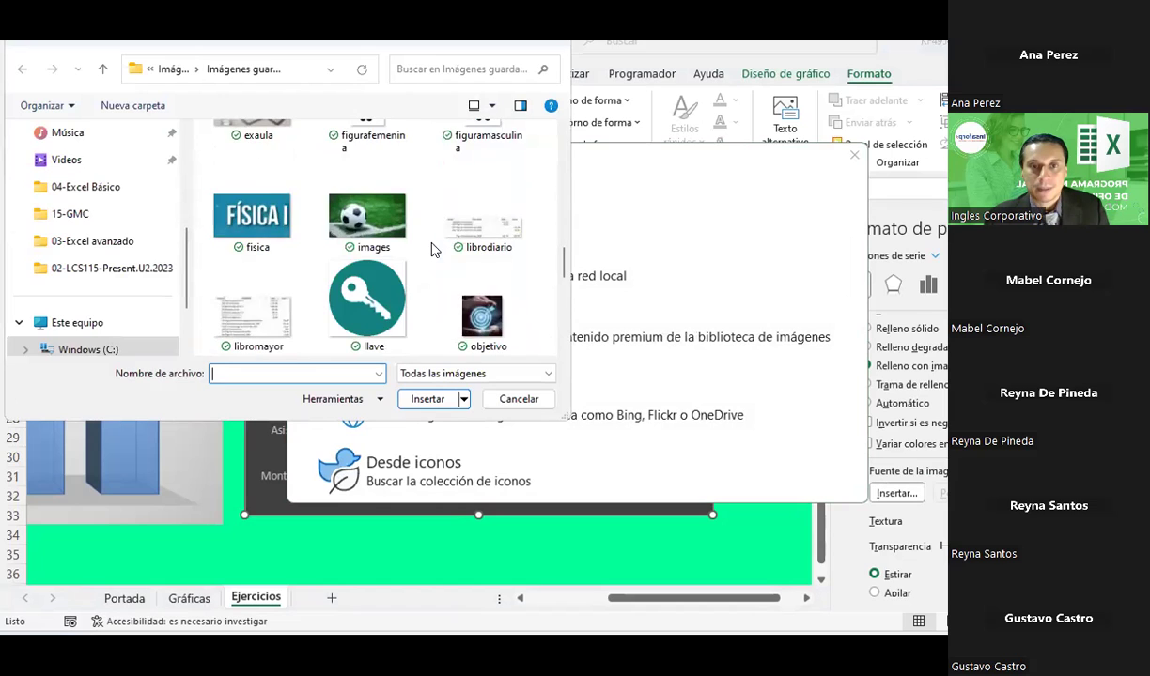
{"action": "double_click", "coordinate": [474, 296]}
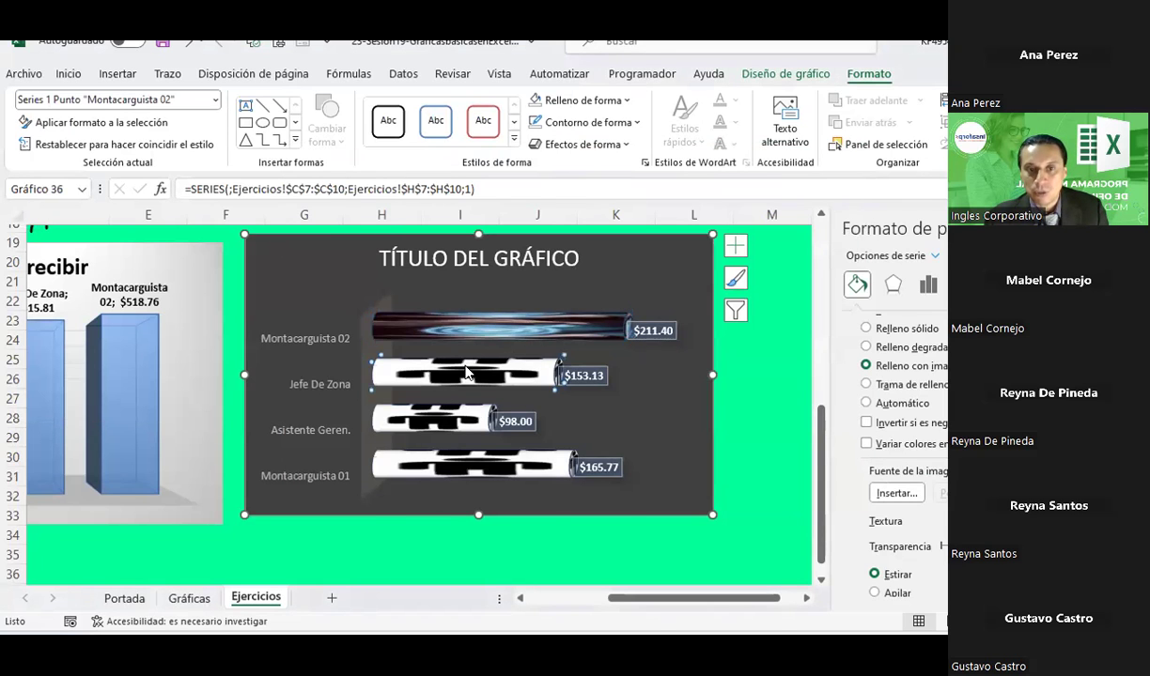
- Fill the Jefe De Zona bar with the Auto evaluaciones picture file
{"action": "left_click", "coordinate": [894, 492]}
{"action": "left_click", "coordinate": [428, 267]}
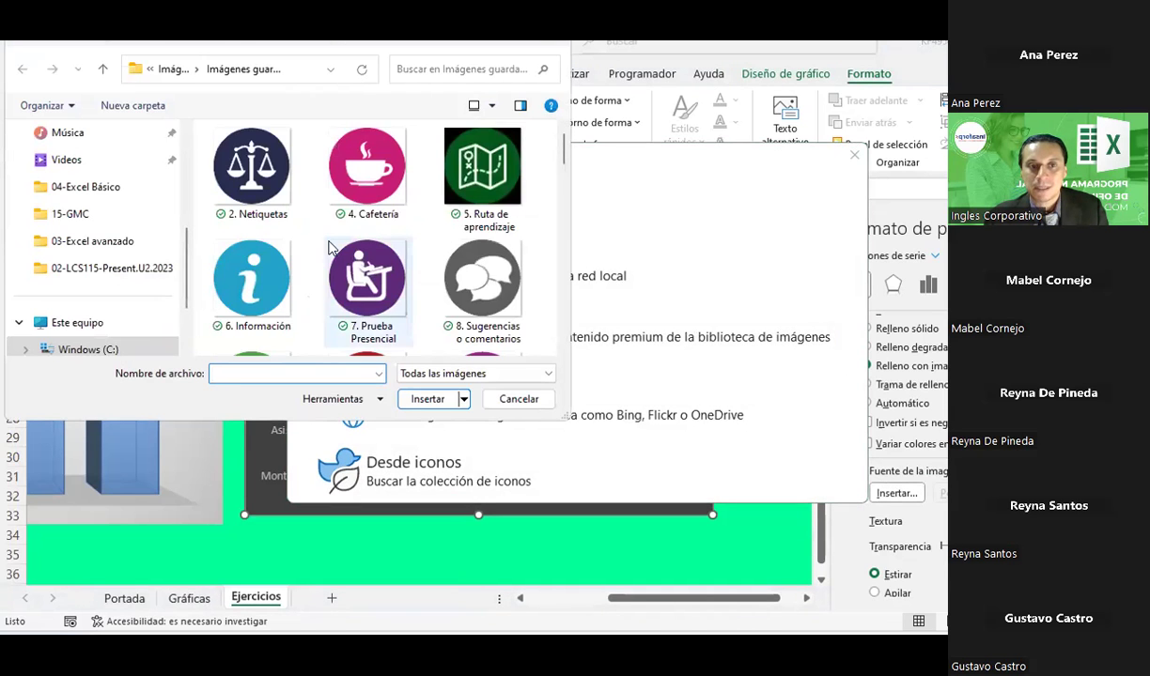
{"action": "scroll", "coordinate": [282, 245], "scroll_direction": "down", "scroll_amount": 1}
{"action": "left_click", "coordinate": [246, 278]}
{"action": "left_click", "coordinate": [427, 398]}
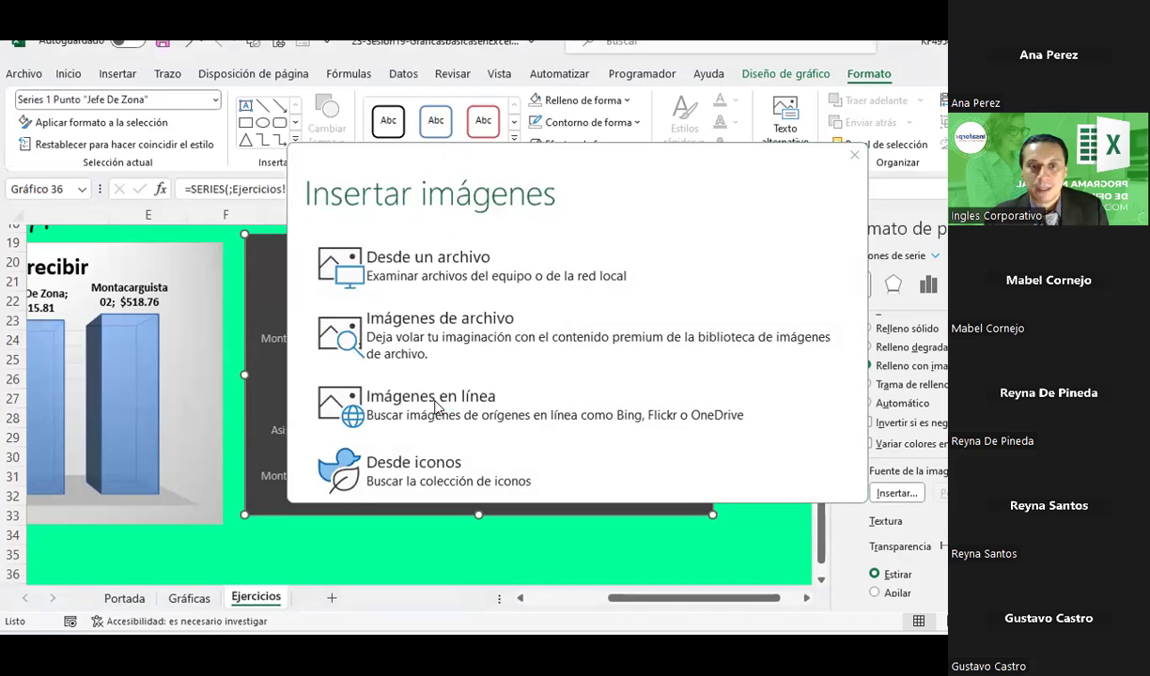
- Fill the Asistente Geren. bar with the brujula picture from a file
{"action": "left_click", "coordinate": [459, 422]}
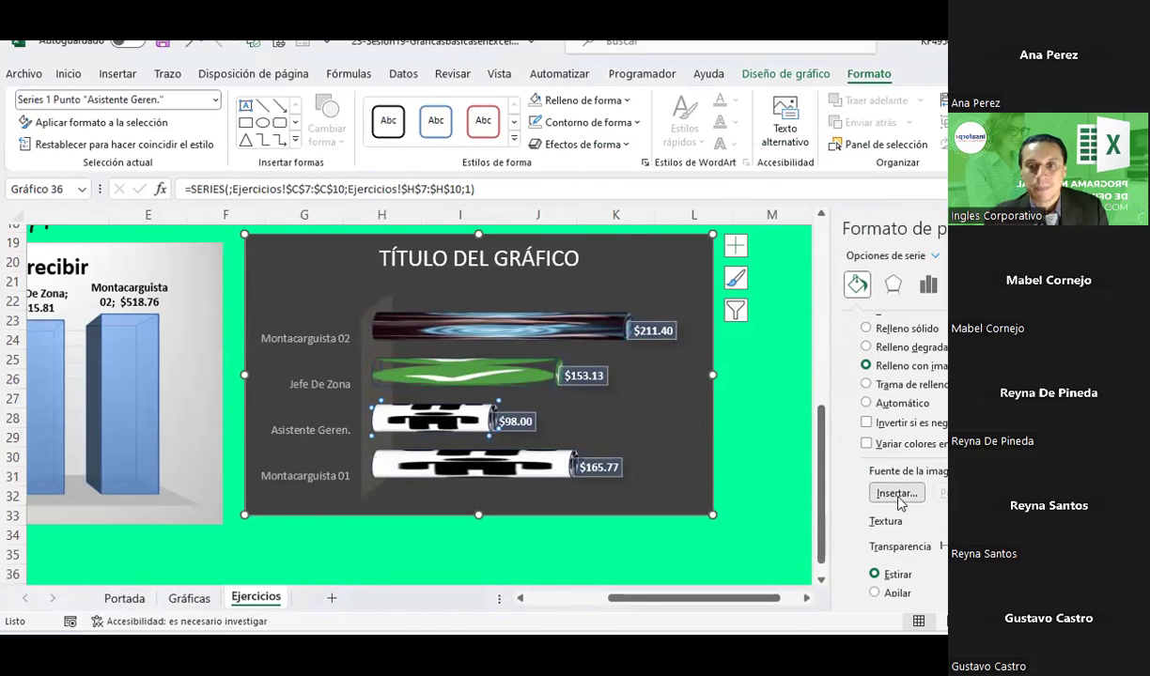
{"action": "left_click", "coordinate": [892, 493]}
{"action": "left_click", "coordinate": [362, 275]}
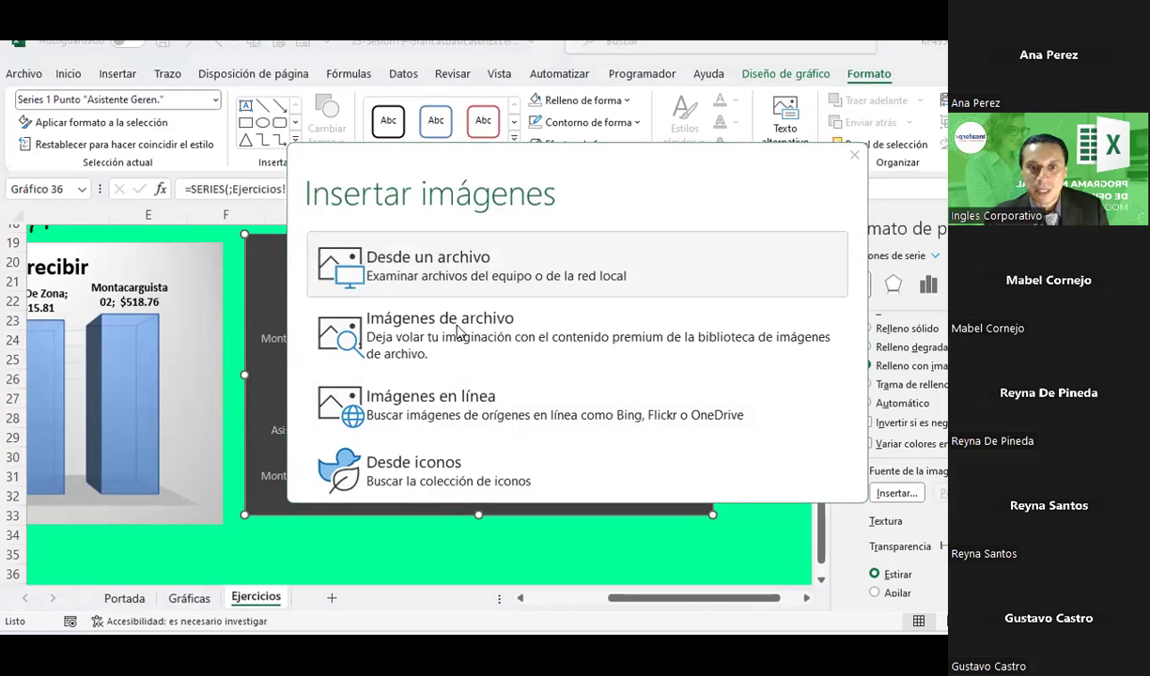
{"action": "scroll", "coordinate": [360, 268], "scroll_direction": "down", "scroll_amount": 1}
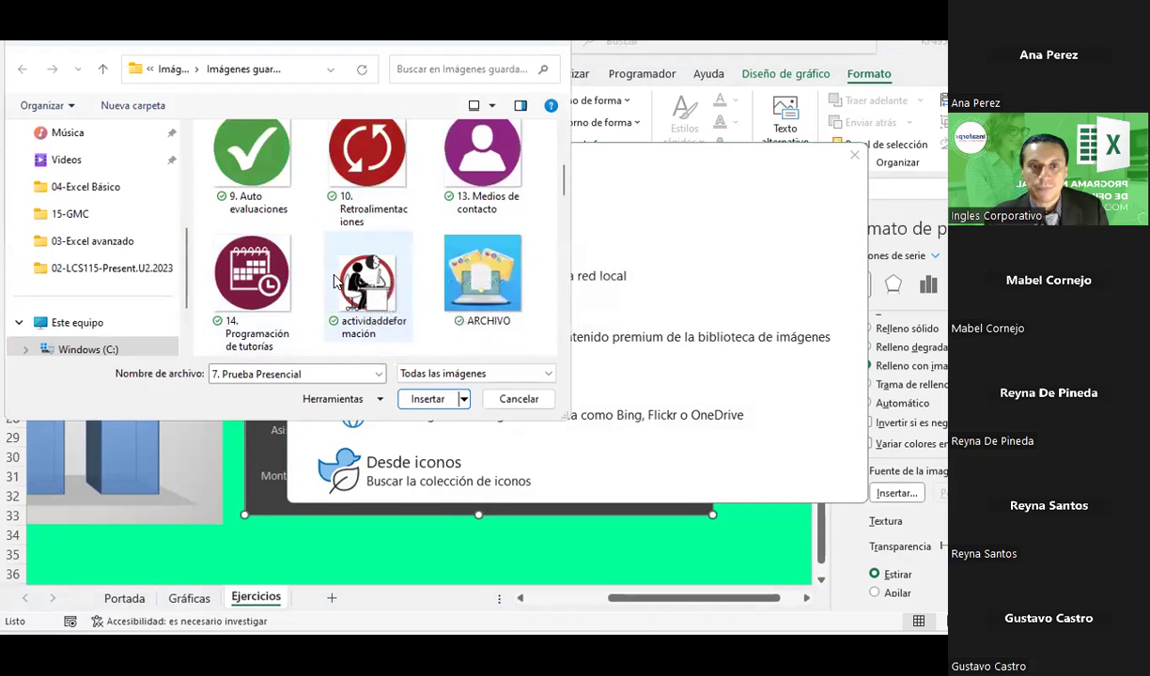
{"action": "scroll", "coordinate": [352, 276], "scroll_direction": "down", "scroll_amount": 1}
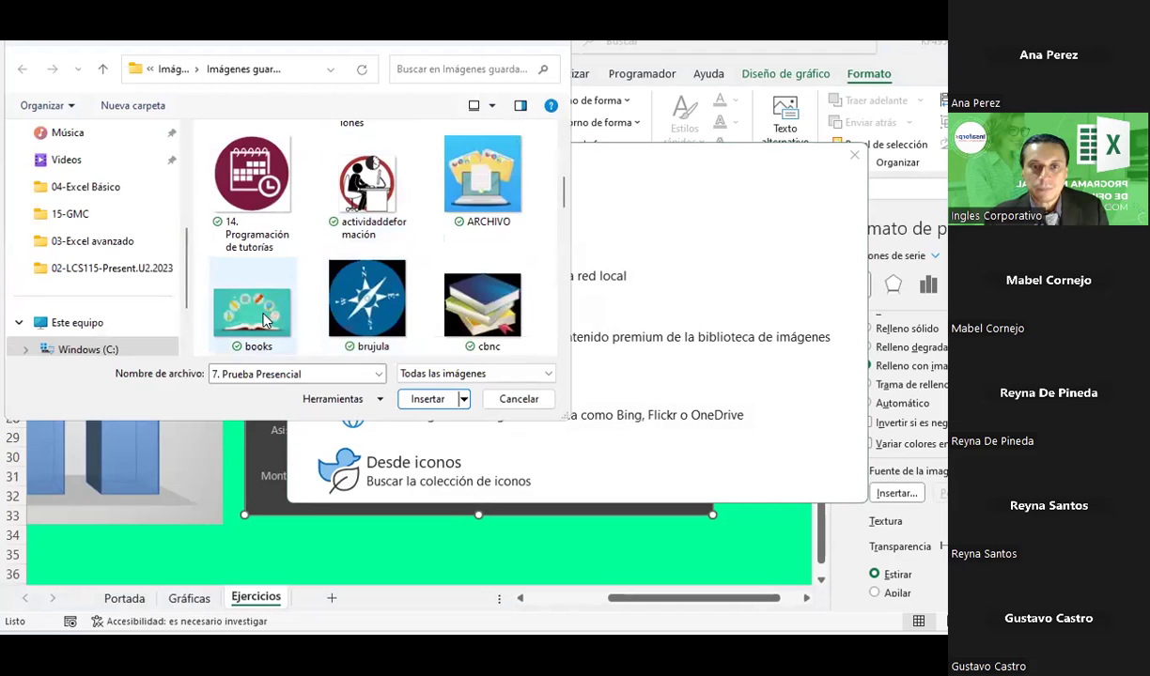
{"action": "left_click", "coordinate": [350, 300]}
{"action": "double_click", "coordinate": [349, 300]}
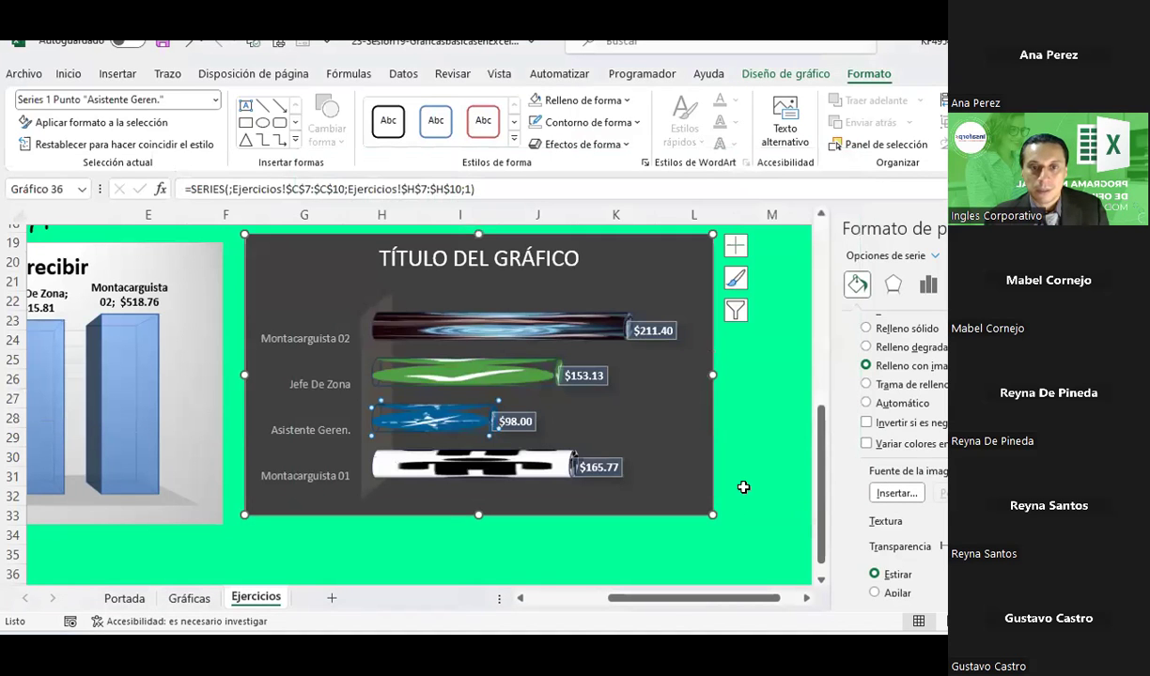
- Fill the Montacarguista 01 bar with the conta2 picture from a file
{"action": "left_click", "coordinate": [421, 461]}
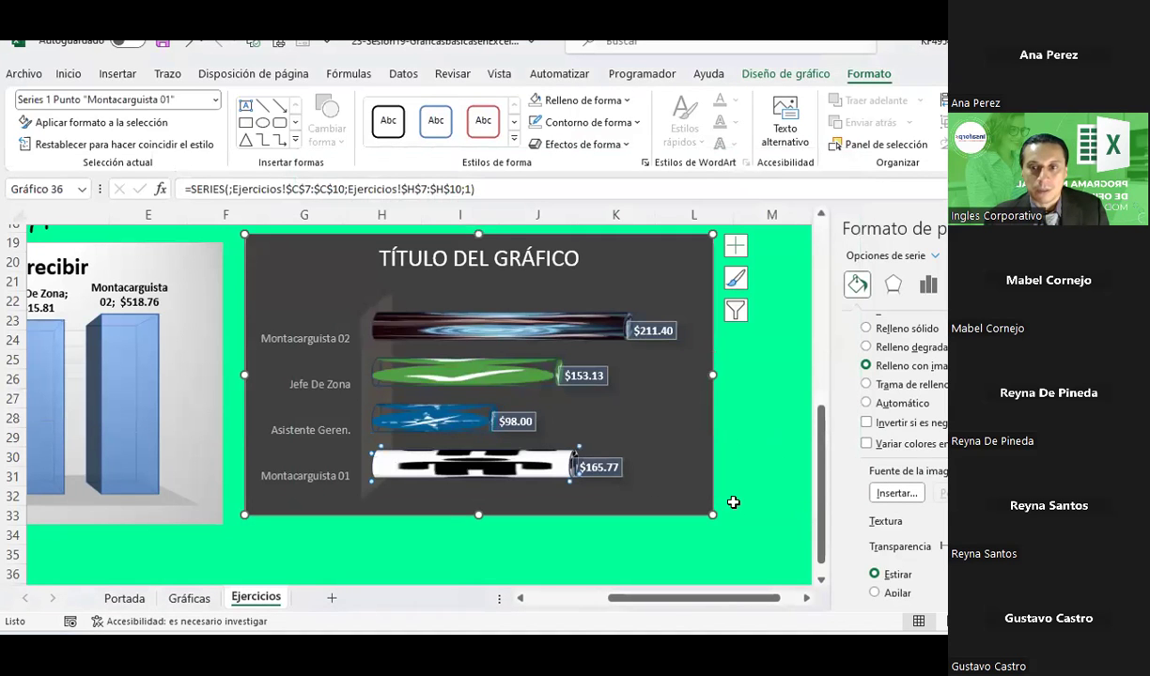
{"action": "left_click", "coordinate": [893, 494]}
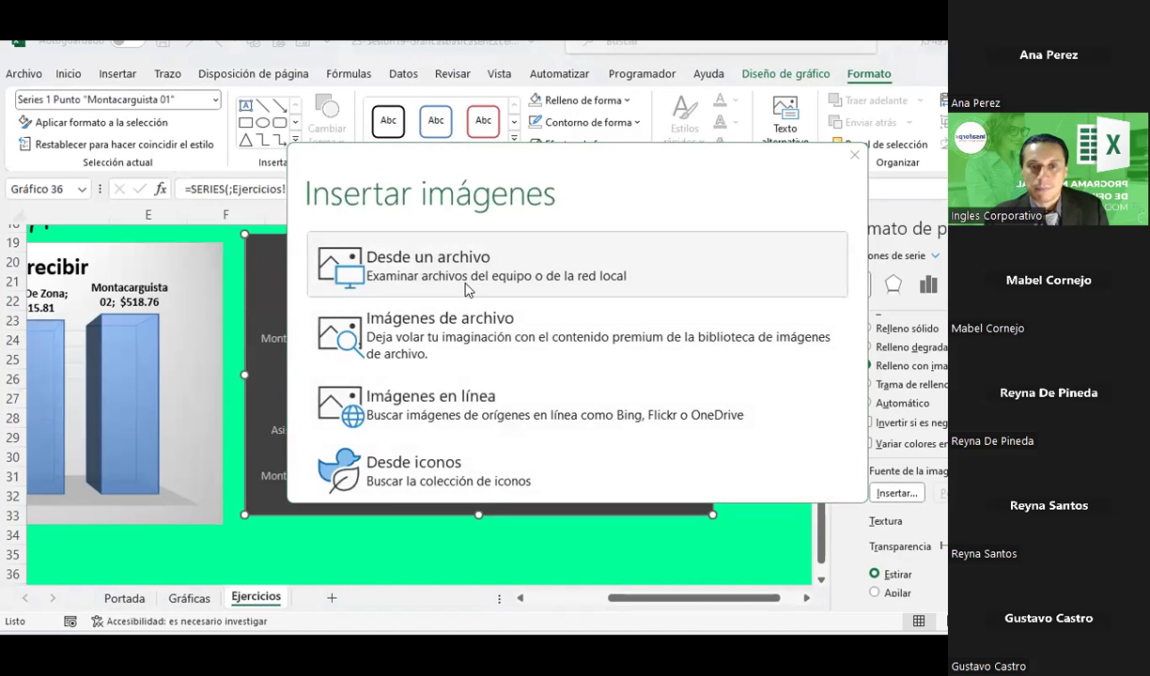
{"action": "left_click", "coordinate": [465, 287]}
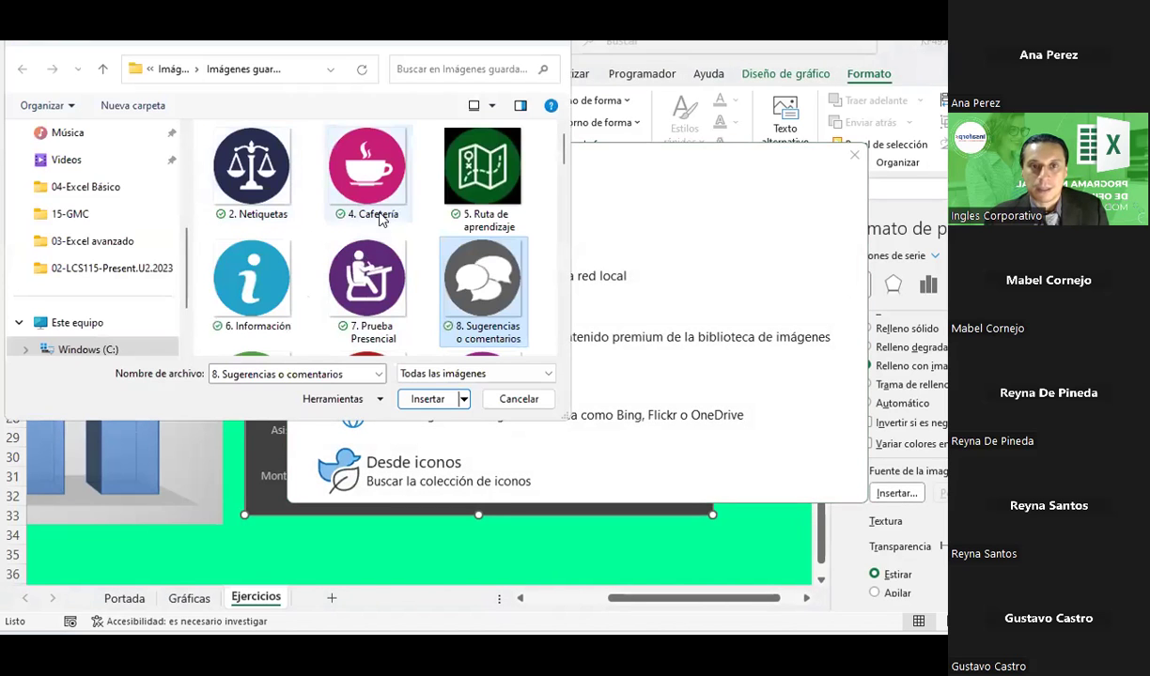
{"action": "scroll", "coordinate": [388, 220], "scroll_direction": "down", "scroll_amount": 3}
{"action": "scroll", "coordinate": [388, 221], "scroll_direction": "down", "scroll_amount": 2}
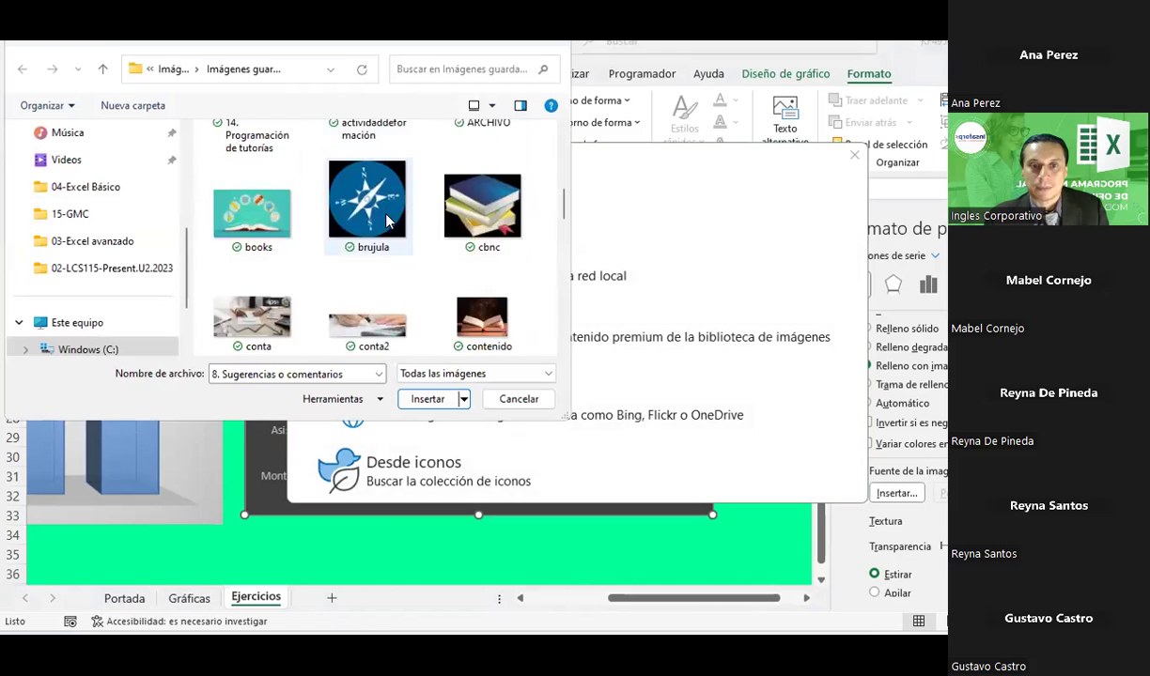
{"action": "scroll", "coordinate": [388, 221], "scroll_direction": "down", "scroll_amount": 1}
{"action": "double_click", "coordinate": [386, 216]}
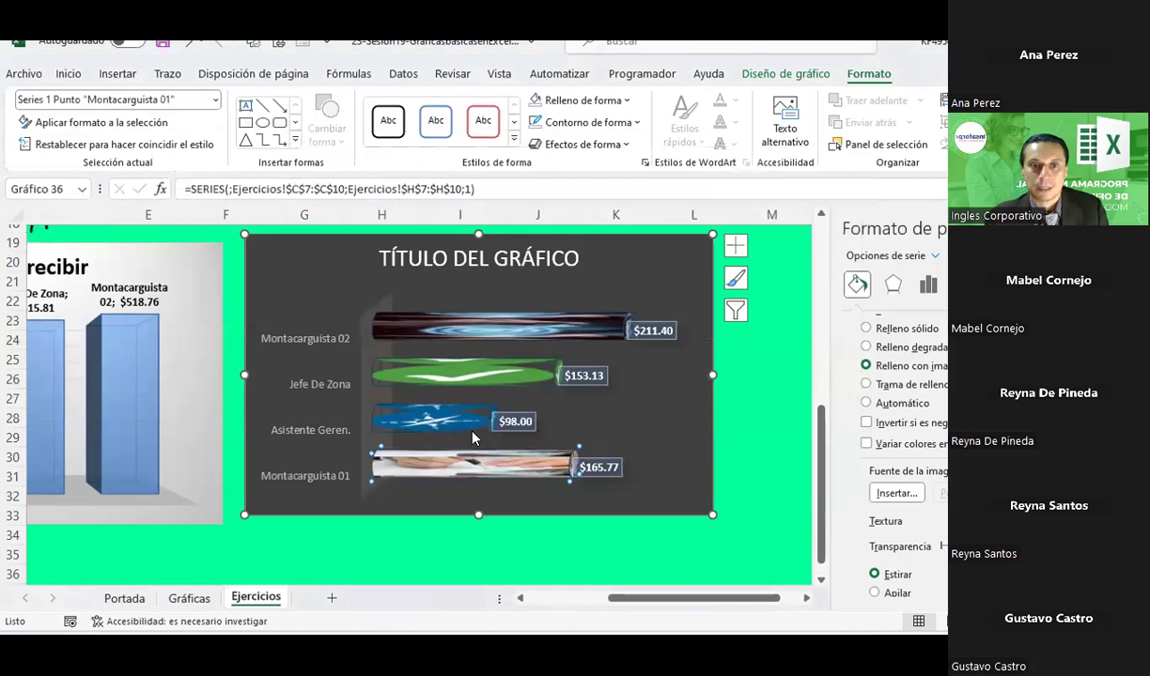
- Deselect the chart, then select its vertical category axis
{"action": "left_click", "coordinate": [760, 444]}
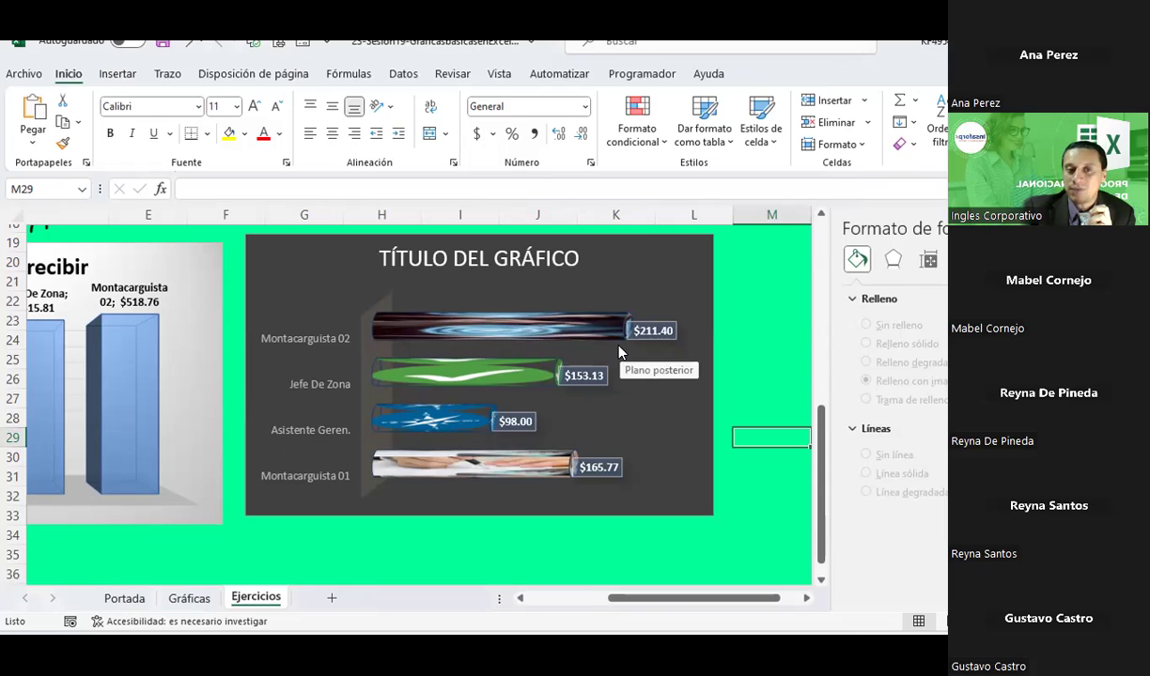
{"action": "left_click", "coordinate": [326, 336]}
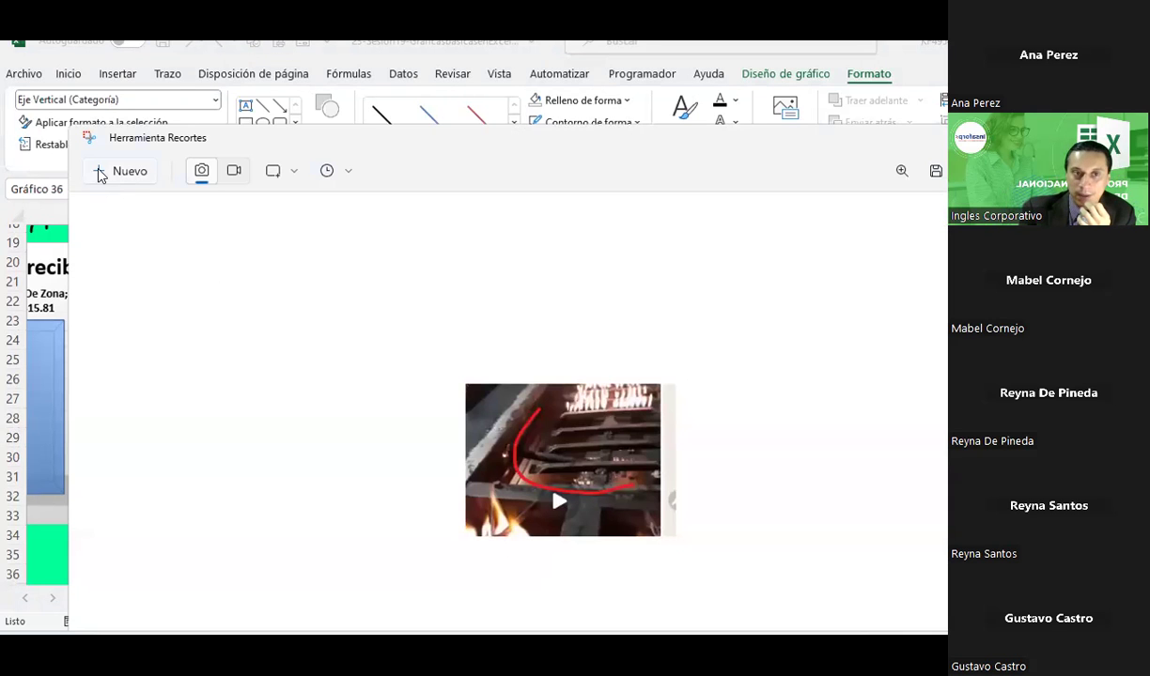
- Begin a new snip with Snipping Tool's Nuevo
{"action": "left_click", "coordinate": [98, 171]}
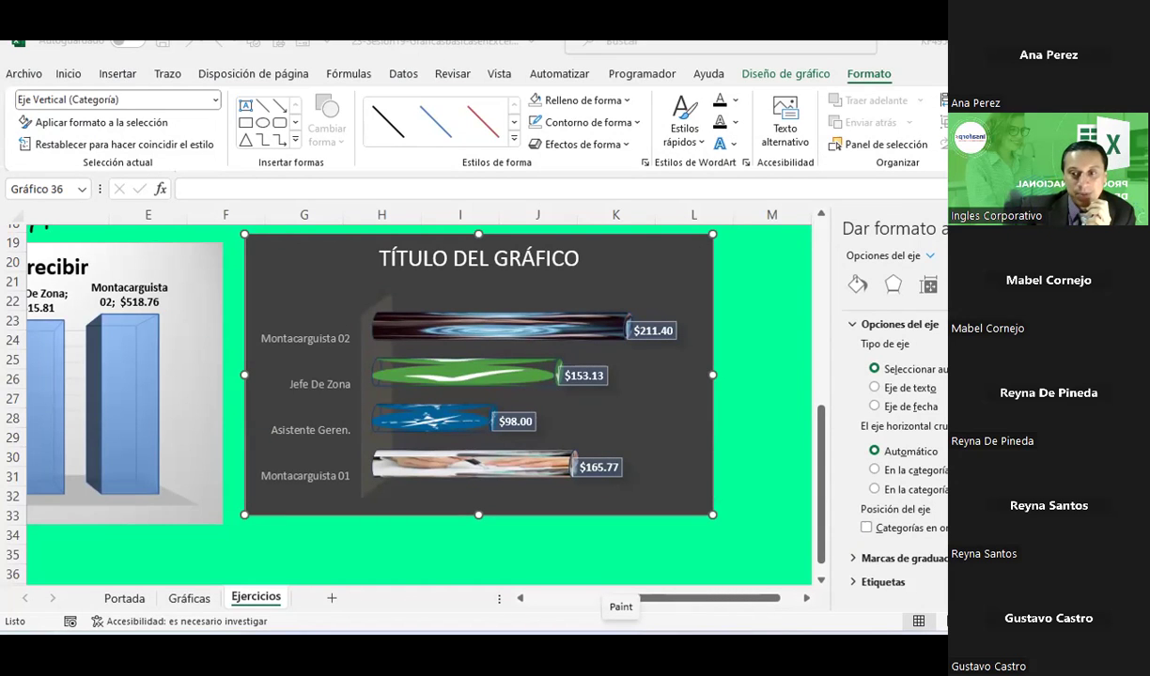
- Paste the captured photo into Paint and trim the canvas to 76×87 pixels
{"action": "left_click", "coordinate": [621, 648]}
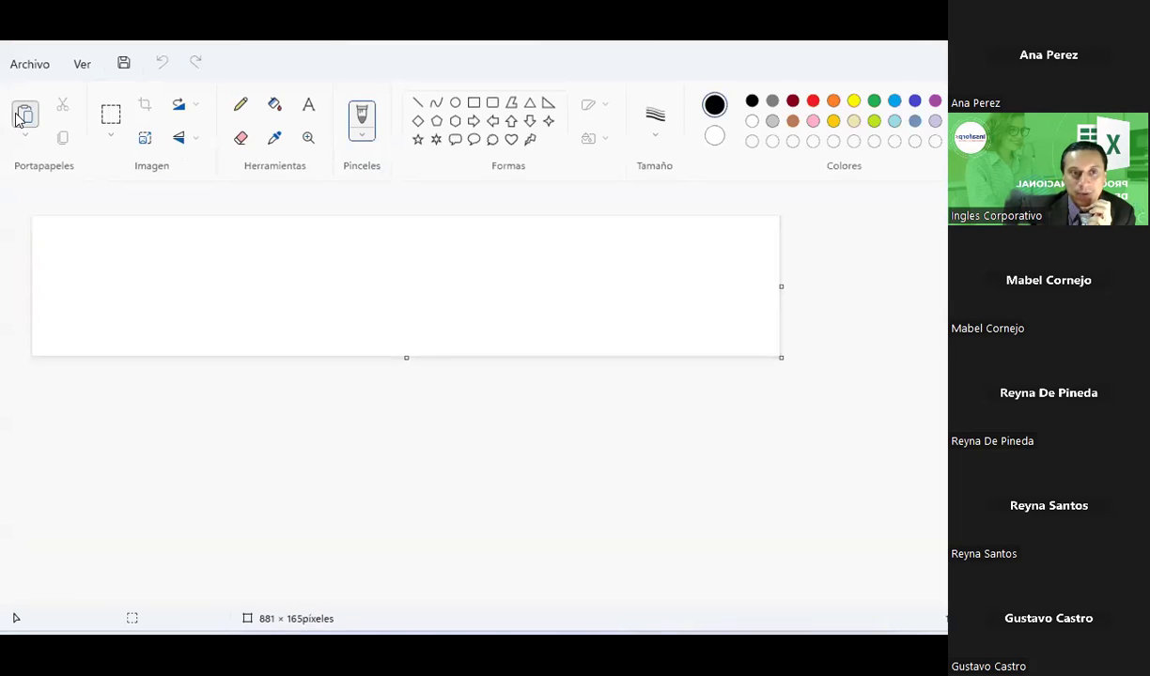
{"action": "left_click", "coordinate": [23, 113]}
{"action": "left_click", "coordinate": [112, 115]}
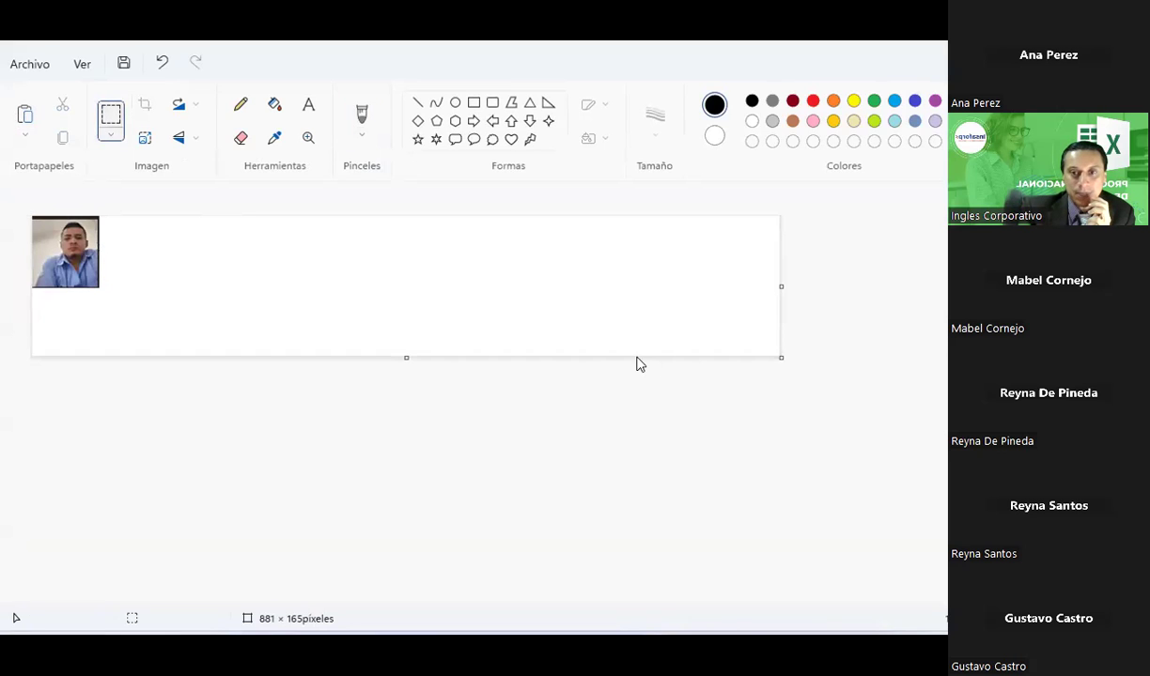
{"action": "left_click_drag", "start_coordinate": [780, 353], "coordinate": [95, 292]}
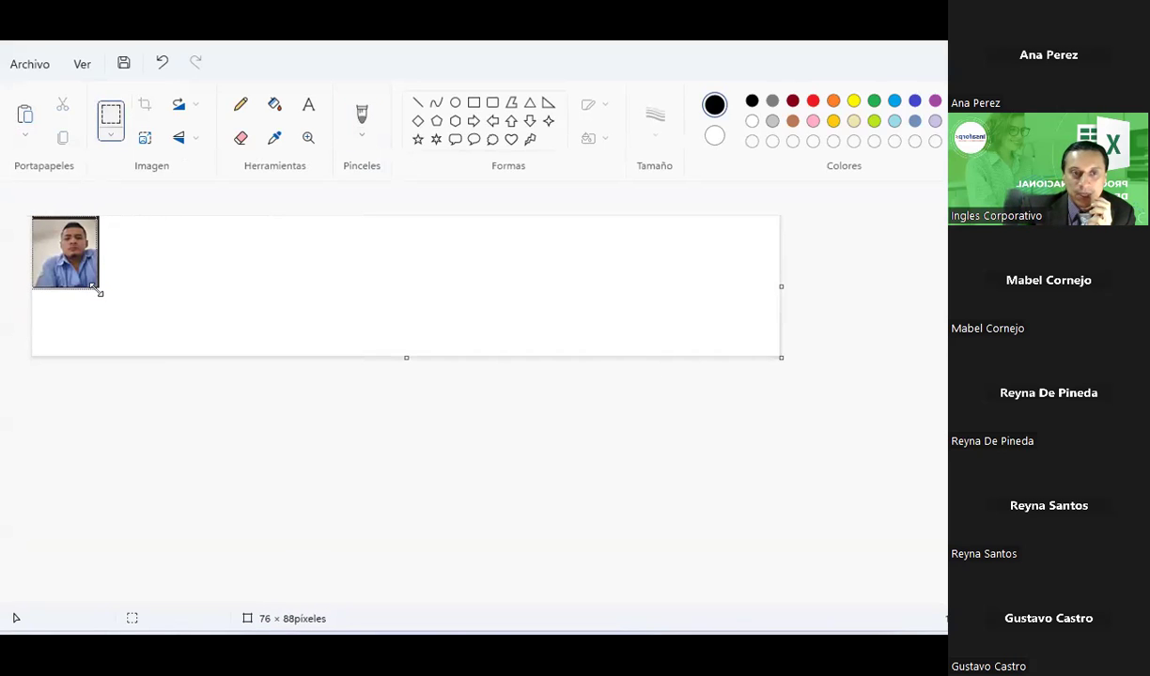
- Save the image as a PNG on the Desktop (Escritorio)
{"action": "left_click", "coordinate": [21, 65]}
{"action": "mouse_move", "coordinate": [62, 205]}
{"action": "left_click", "coordinate": [302, 217]}
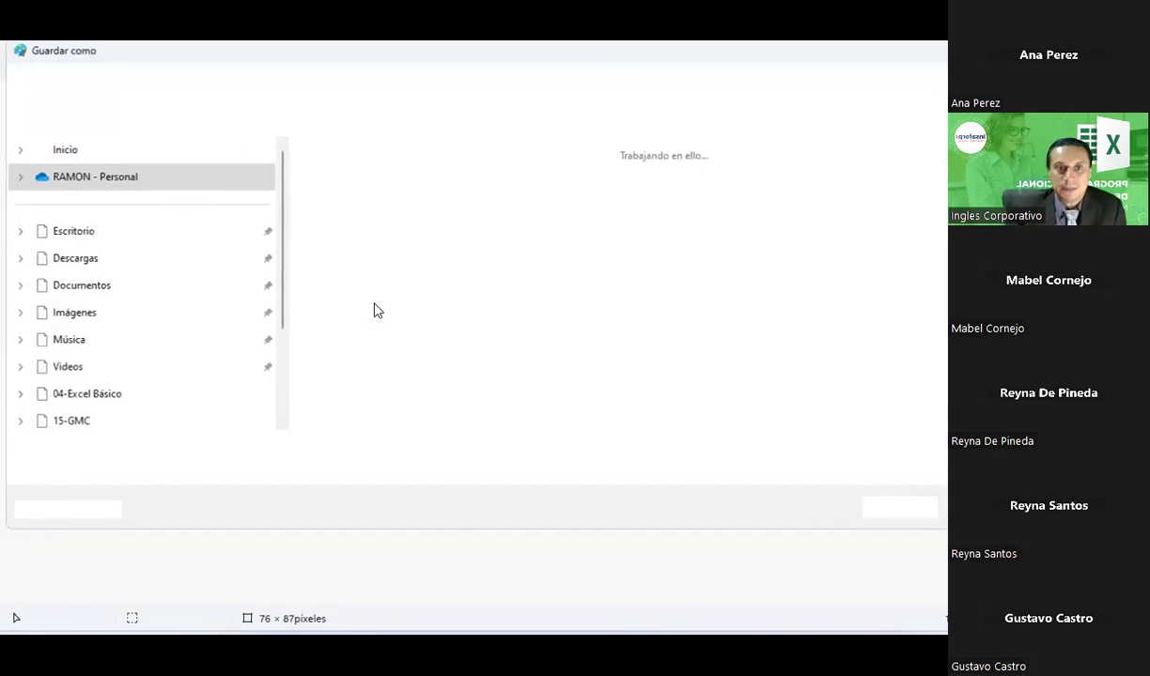
{"action": "left_click", "coordinate": [77, 231]}
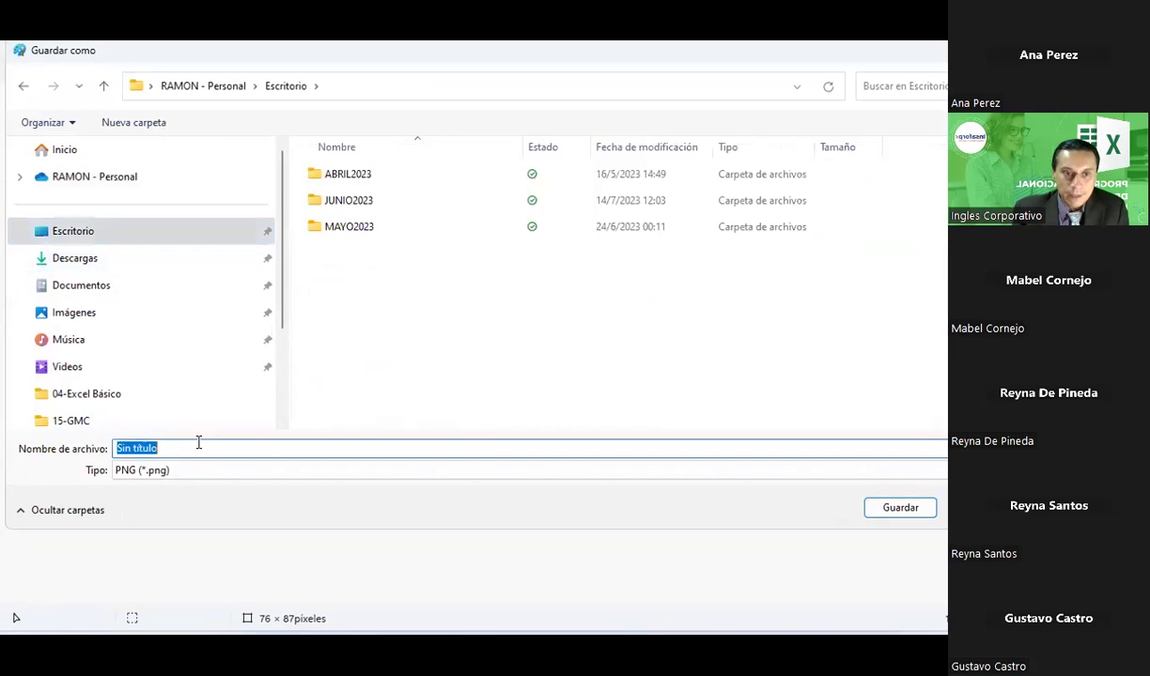
{"action": "type", "text": "S"}
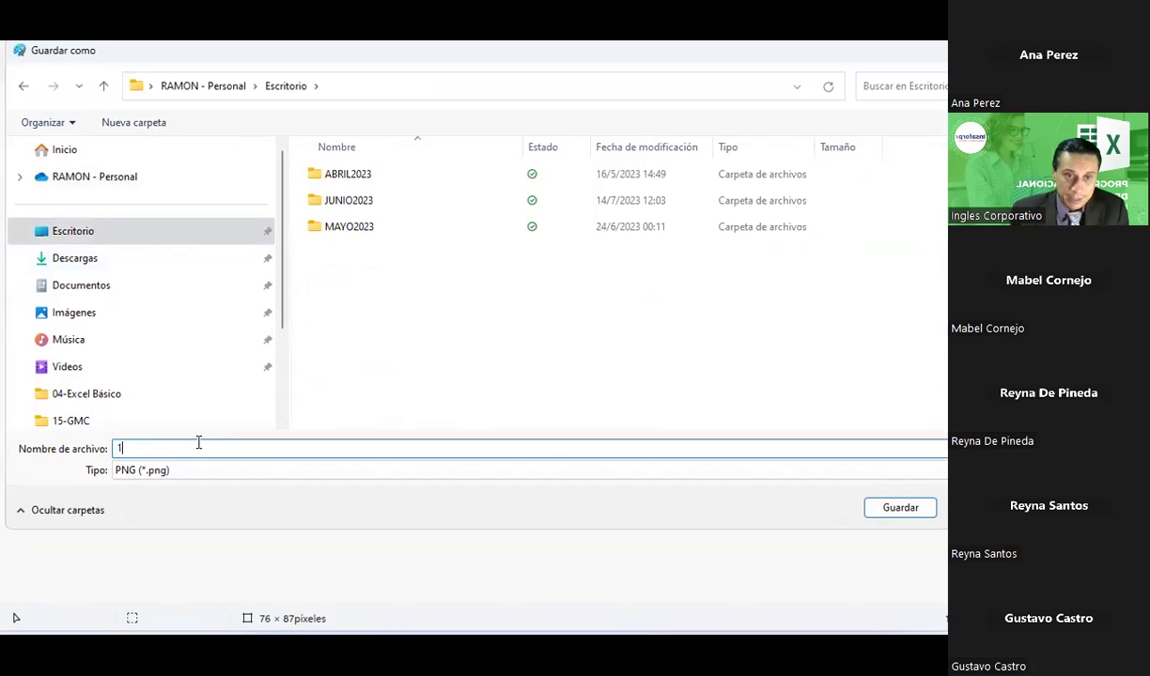
{"action": "key", "text": "Return"}
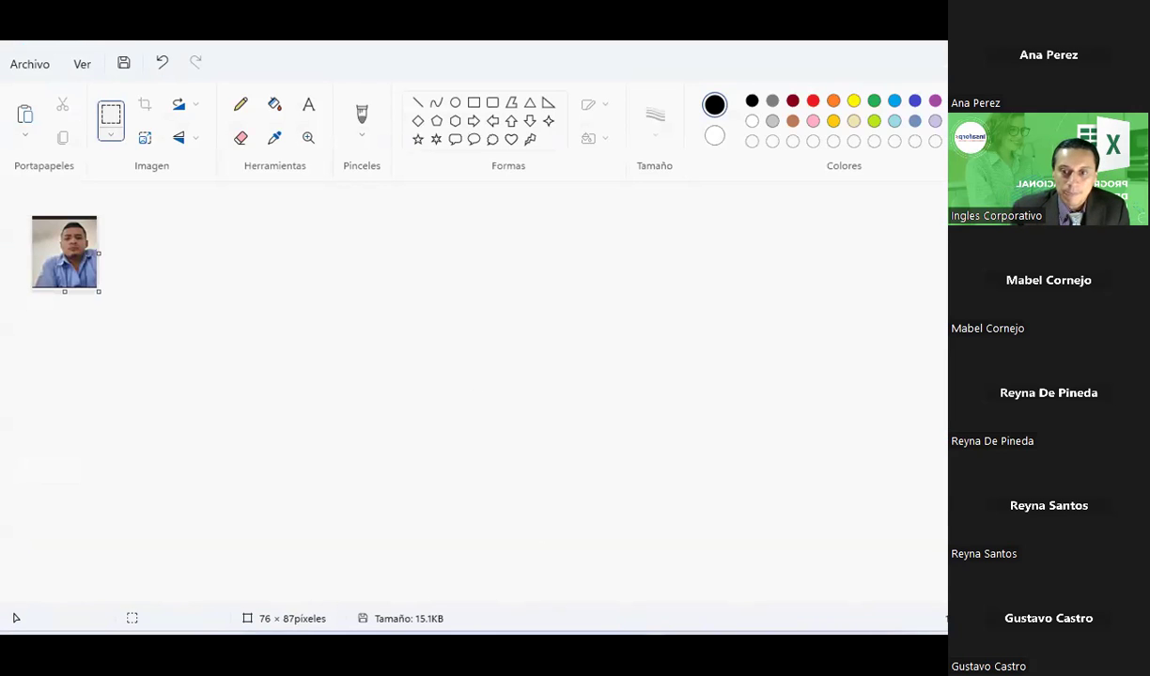
- Back in Excel, swap the chart's rows and columns, then swap them back to named categories
{"action": "mouse_move", "coordinate": [869, 652]}
{"action": "left_click", "coordinate": [852, 573]}
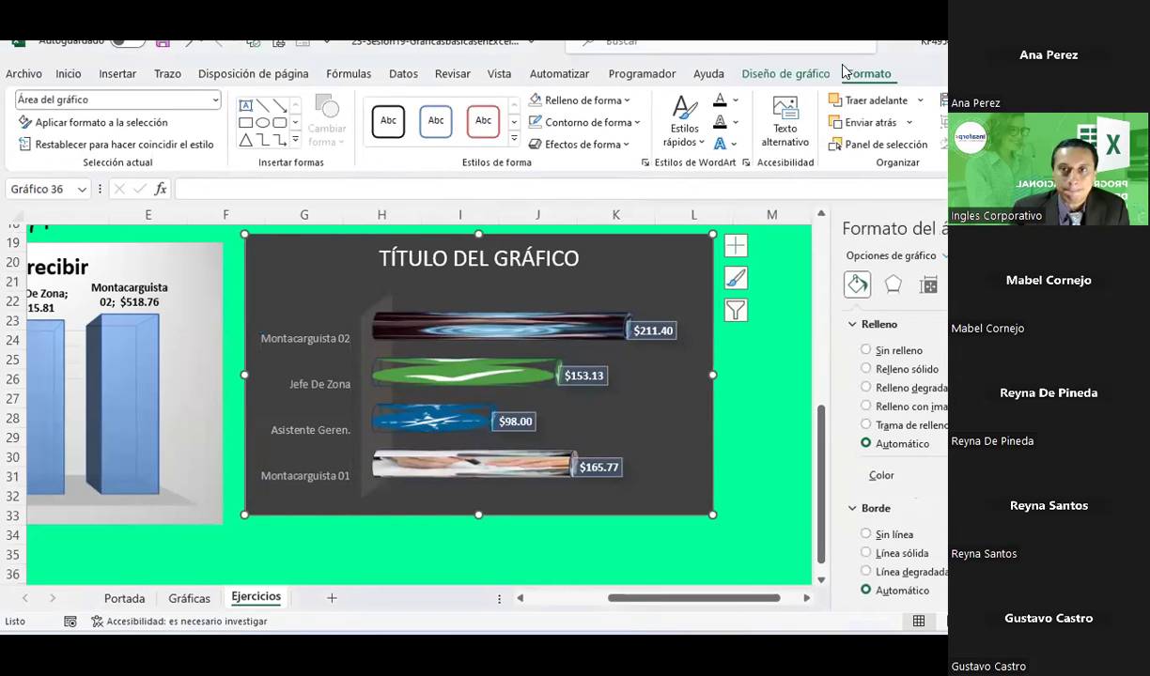
{"action": "left_click", "coordinate": [808, 71]}
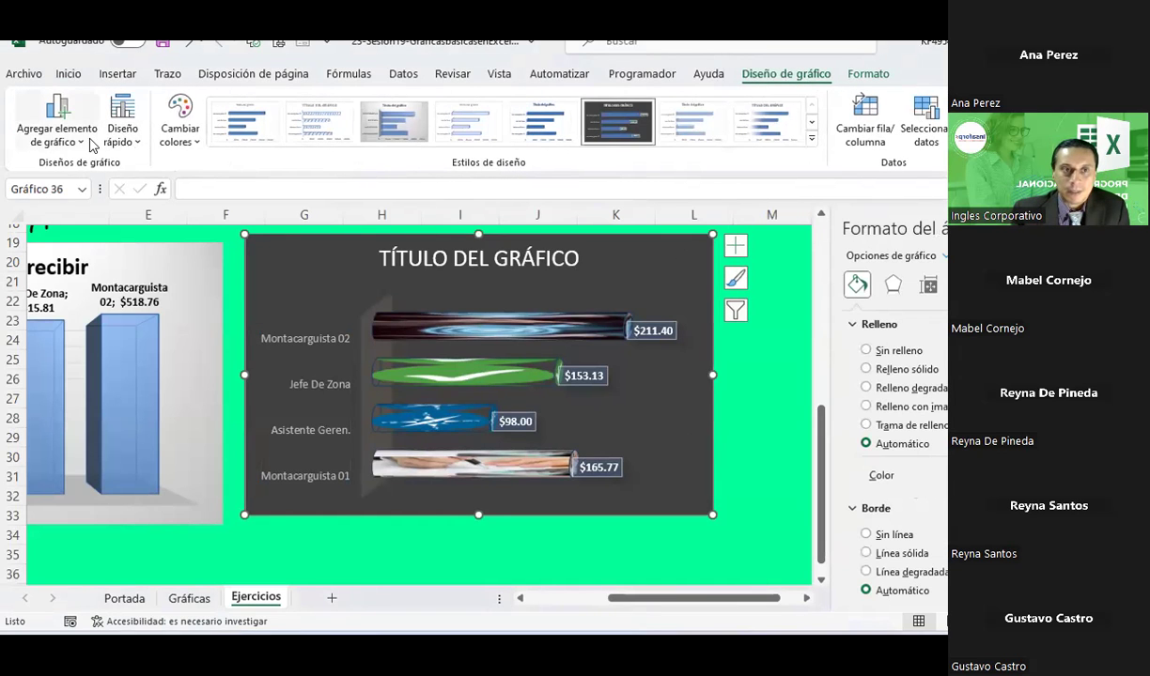
{"action": "left_click", "coordinate": [873, 128]}
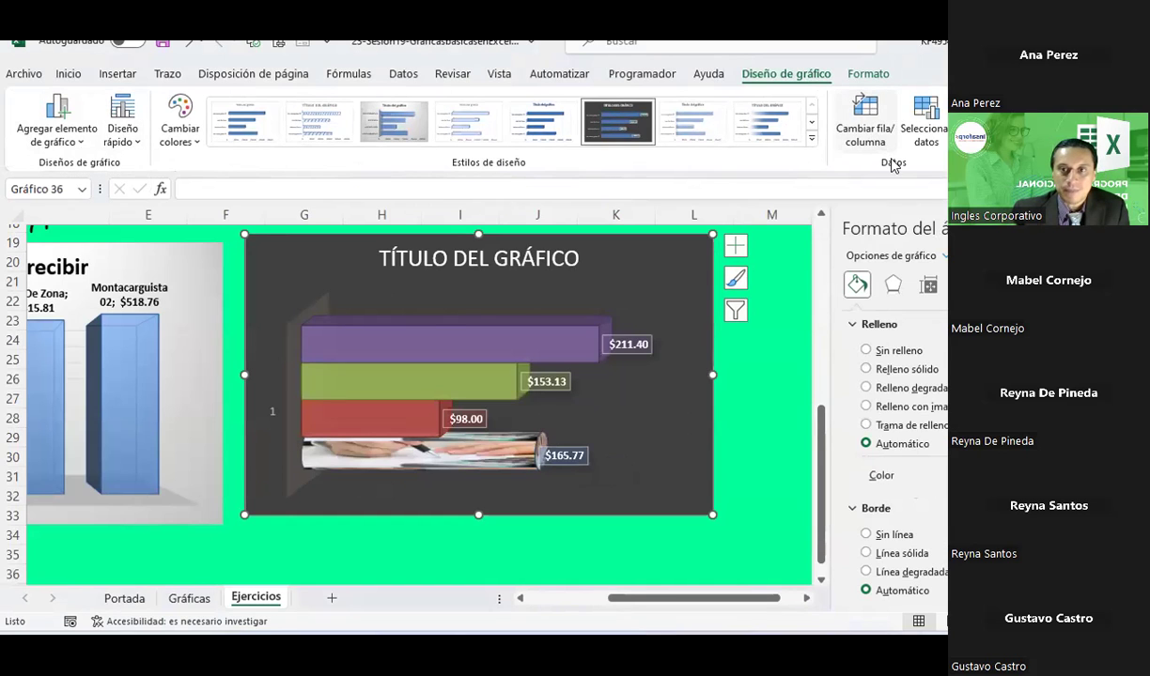
{"action": "left_click", "coordinate": [873, 122]}
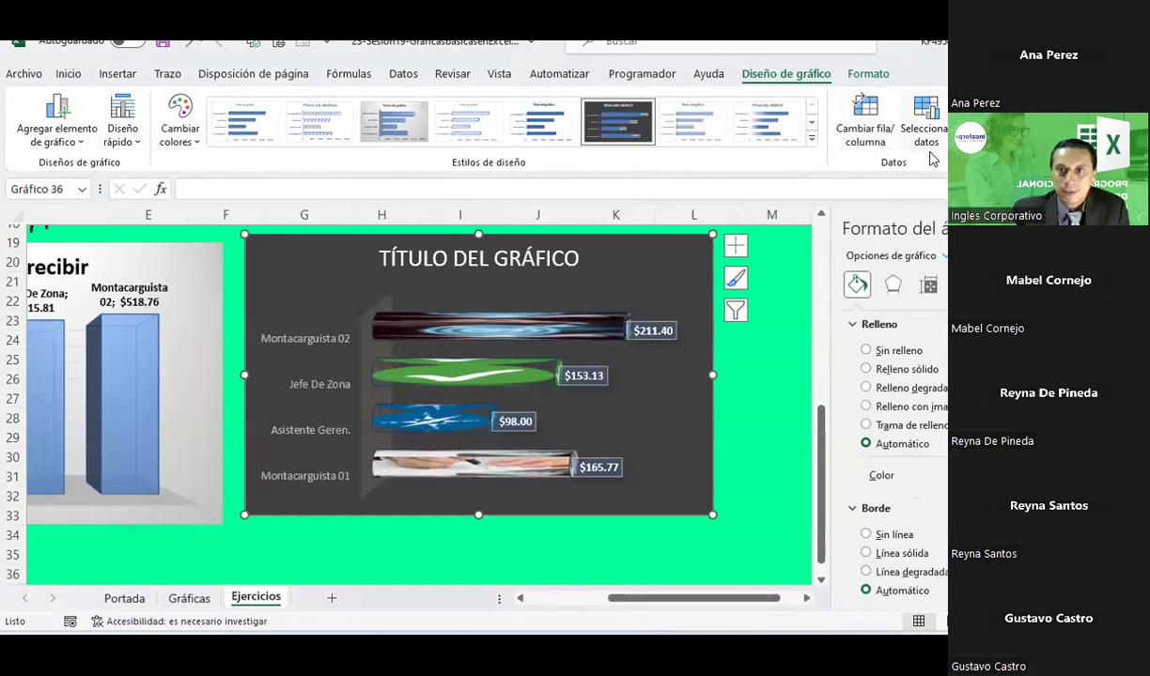
- Change the chart type to 3D Clustered Column
{"action": "left_click", "coordinate": [981, 127]}
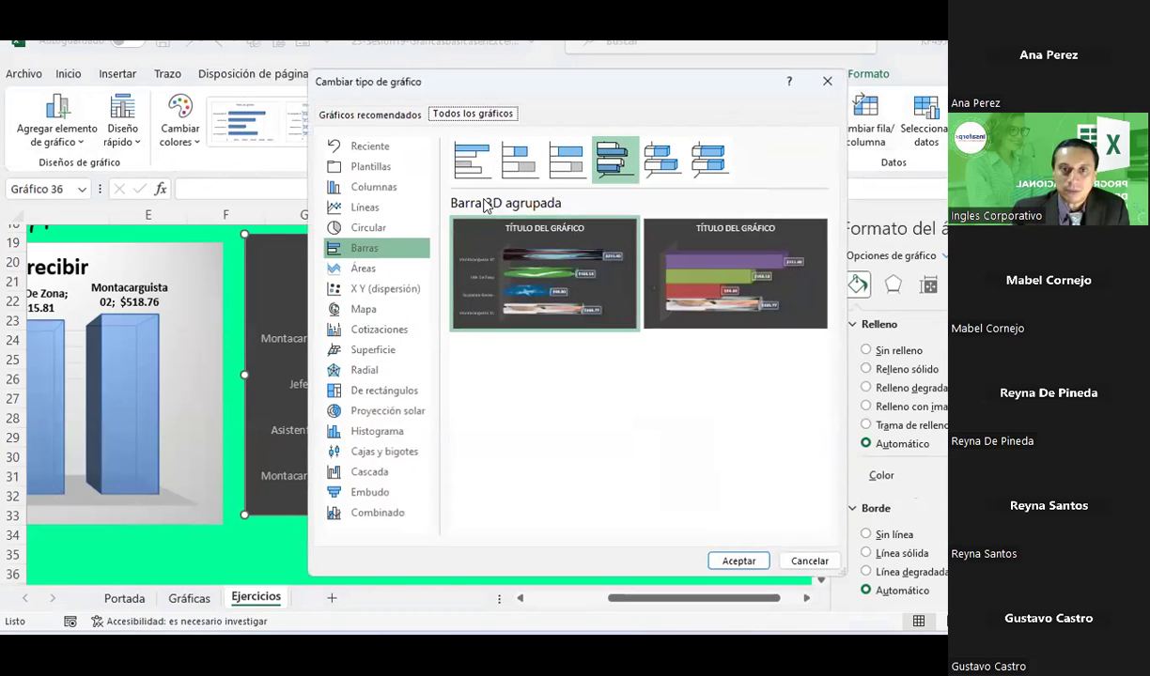
{"action": "left_click", "coordinate": [362, 185]}
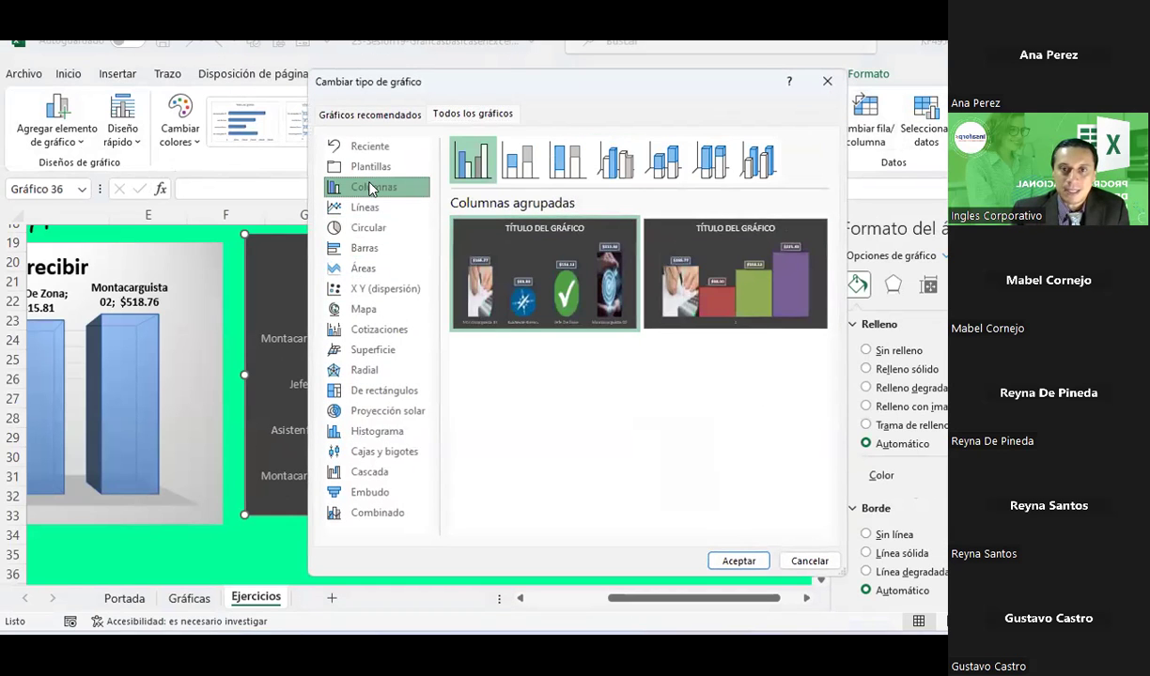
{"action": "left_click", "coordinate": [617, 163]}
{"action": "left_click", "coordinate": [738, 560]}
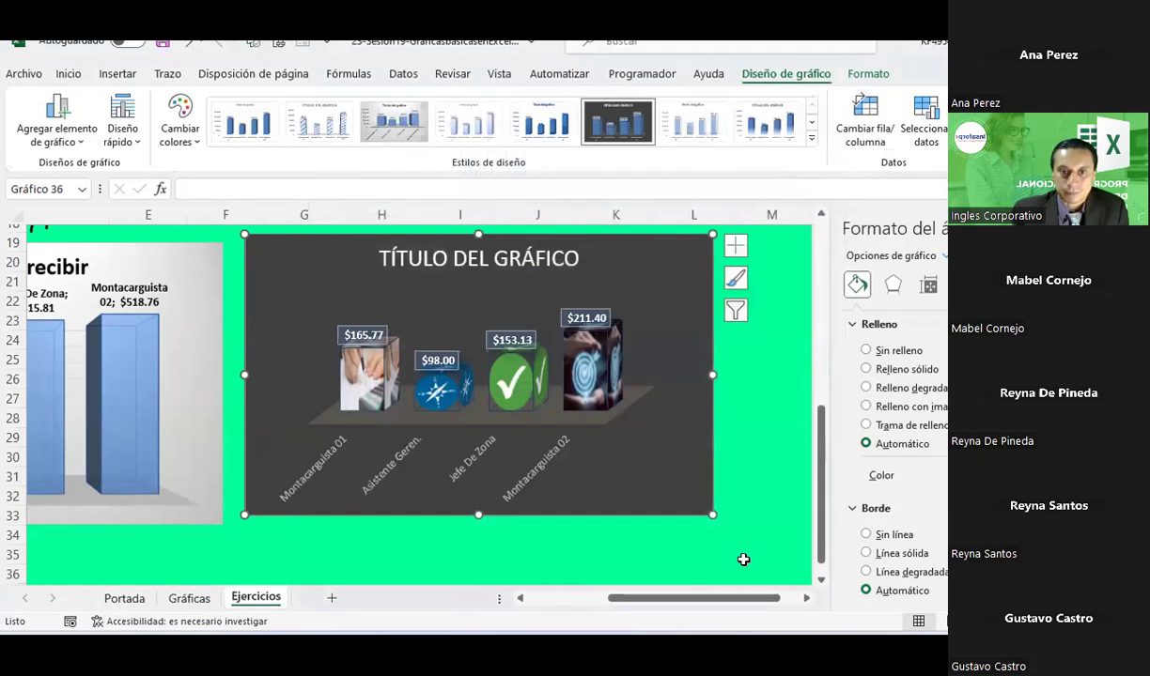
- Select the chart's column series and switch its fill to a picture fill
{"action": "left_click", "coordinate": [773, 400]}
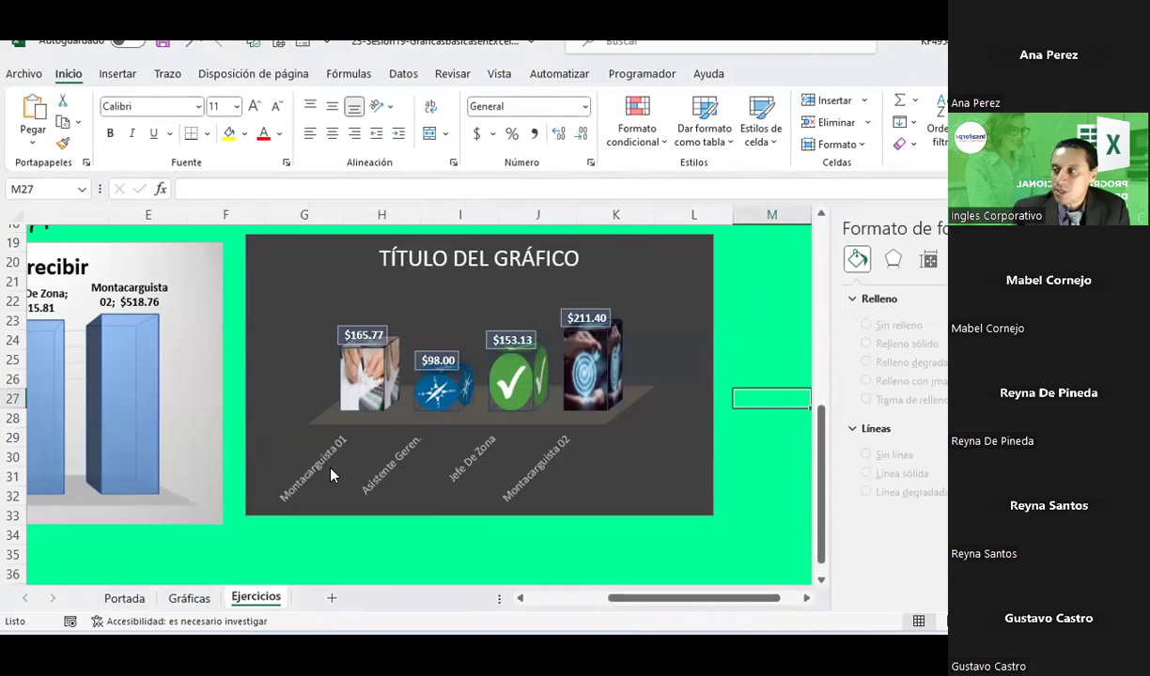
{"action": "left_click", "coordinate": [357, 366]}
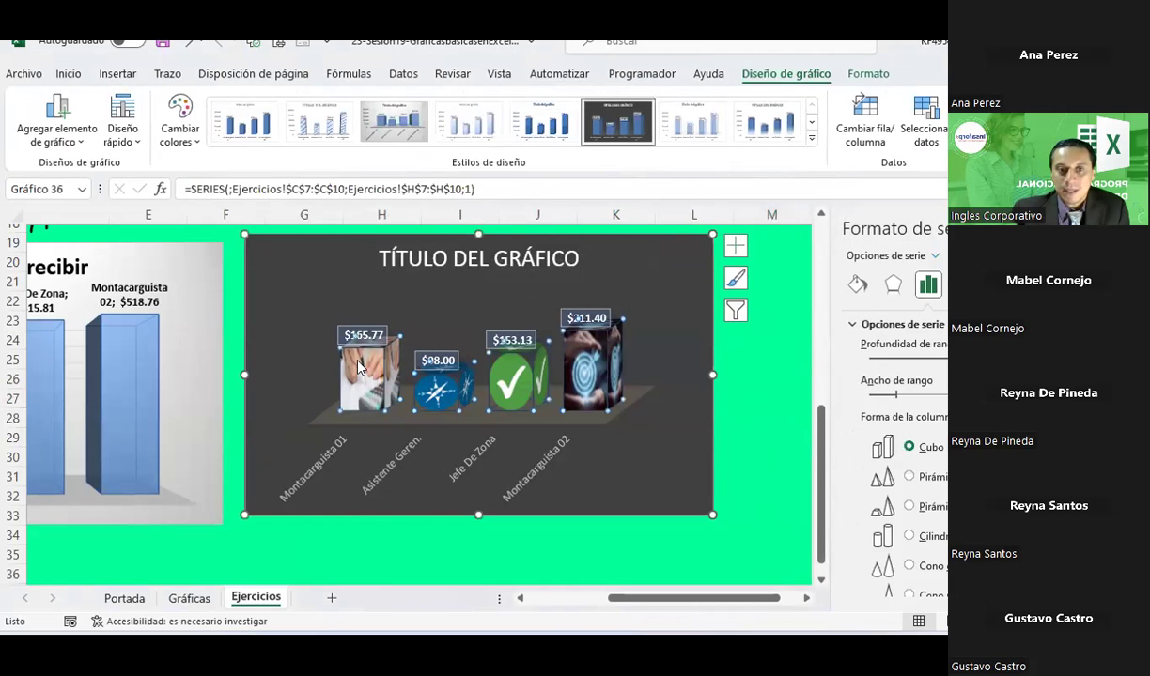
{"action": "left_click", "coordinate": [856, 282]}
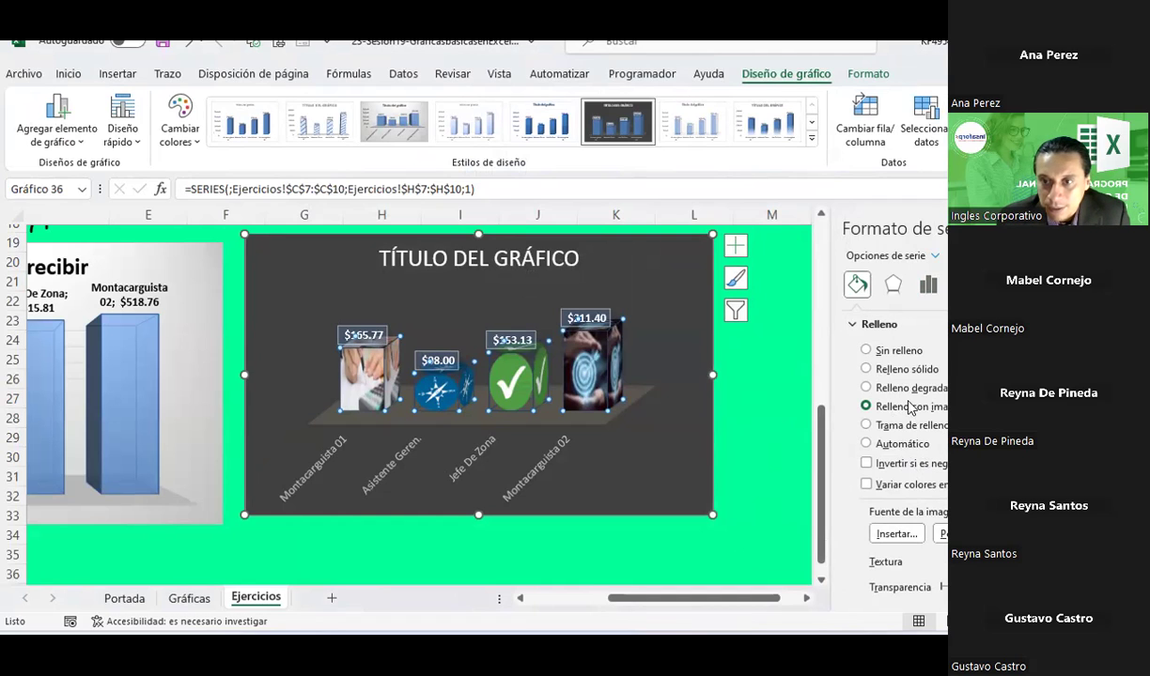
{"action": "scroll", "coordinate": [877, 460], "scroll_direction": "down", "scroll_amount": 1}
{"action": "left_click", "coordinate": [883, 492]}
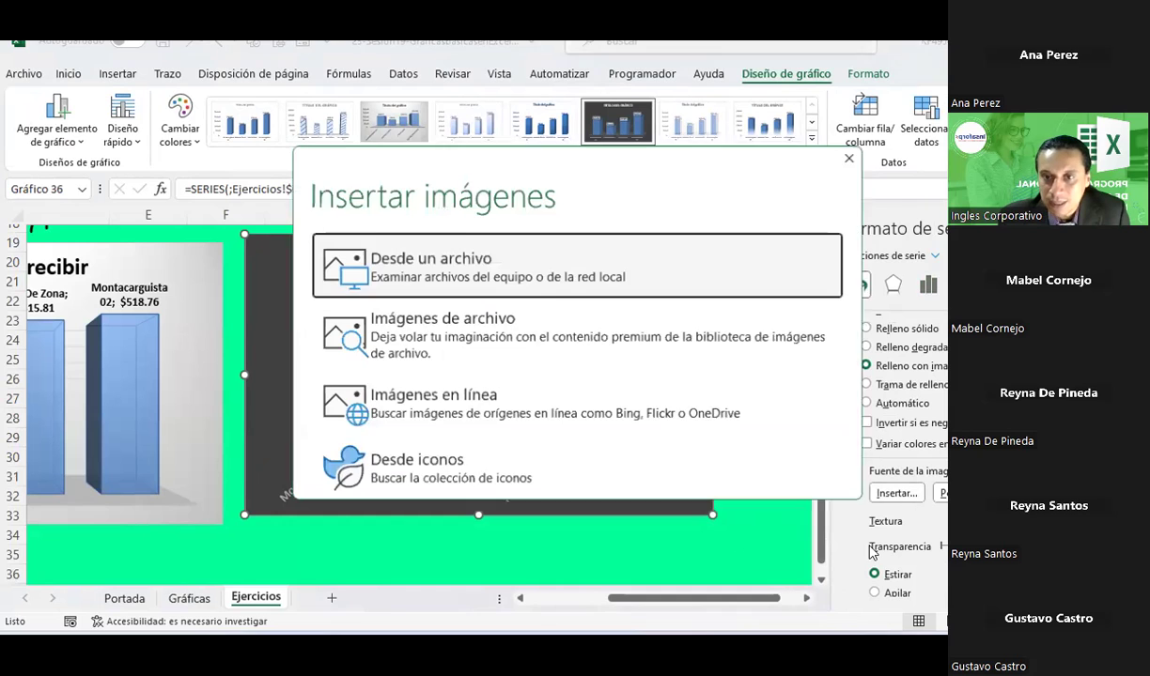
- Fill all four columns with snapshot file 1 from the Escritorio folder
{"action": "left_click", "coordinate": [474, 250]}
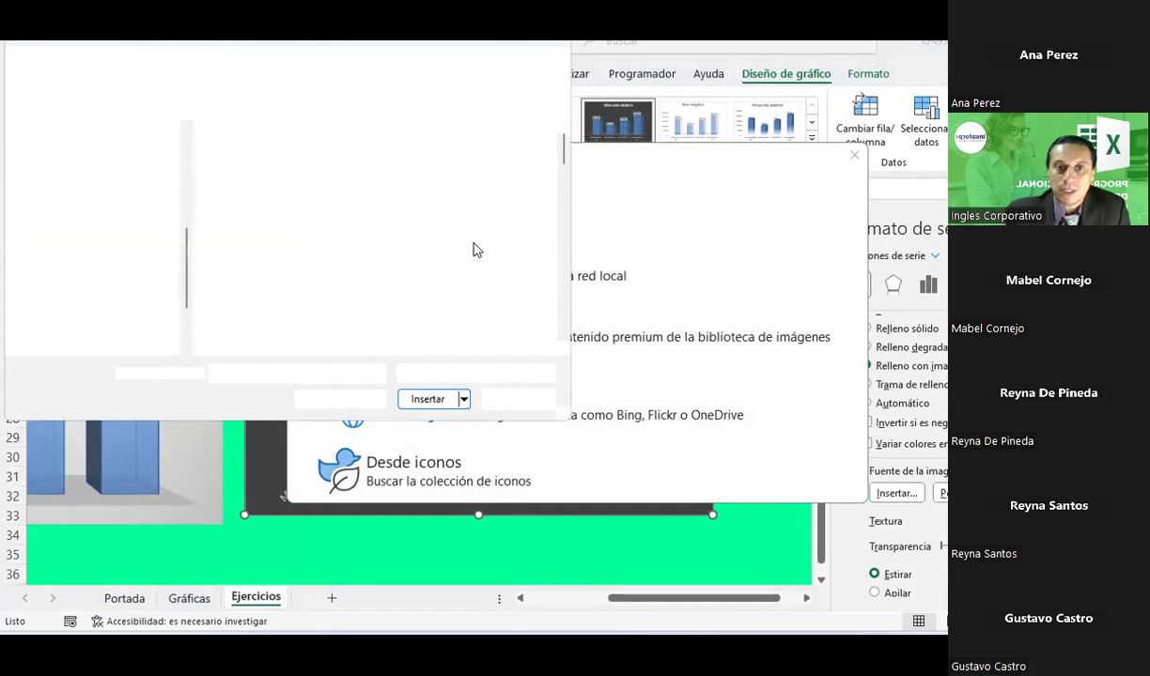
{"action": "left_click", "coordinate": [878, 490]}
{"action": "left_click", "coordinate": [392, 276]}
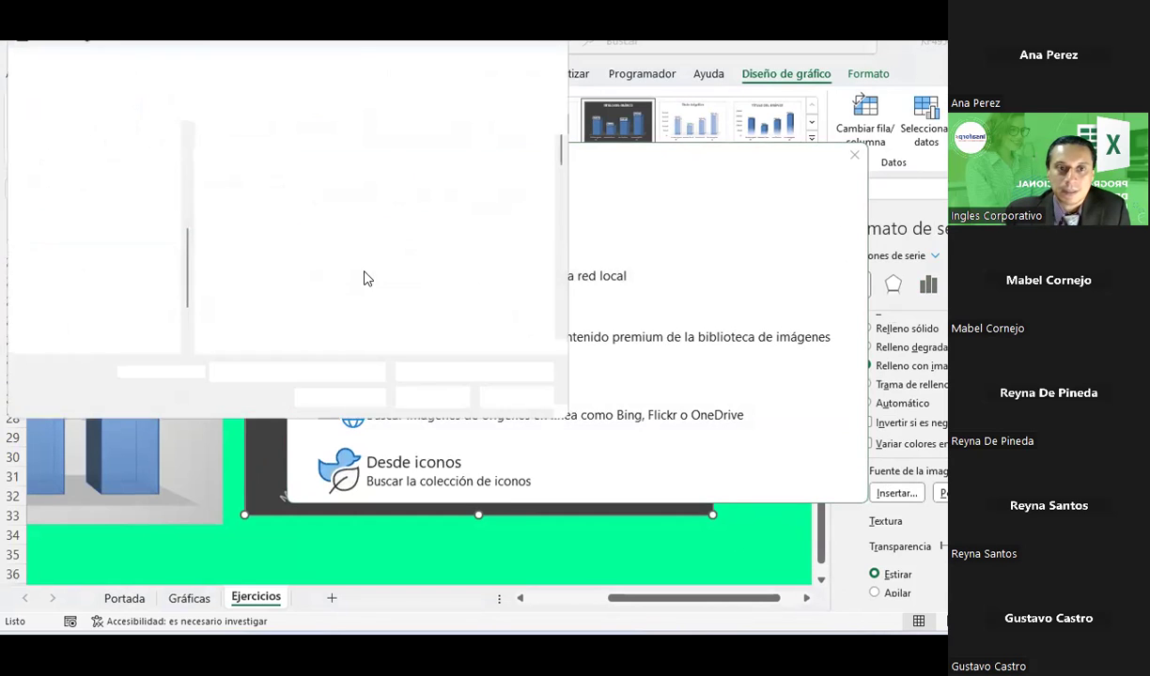
{"action": "scroll", "coordinate": [105, 184], "scroll_direction": "up", "scroll_amount": 2}
{"action": "scroll", "coordinate": [105, 184], "scroll_direction": "up", "scroll_amount": 3}
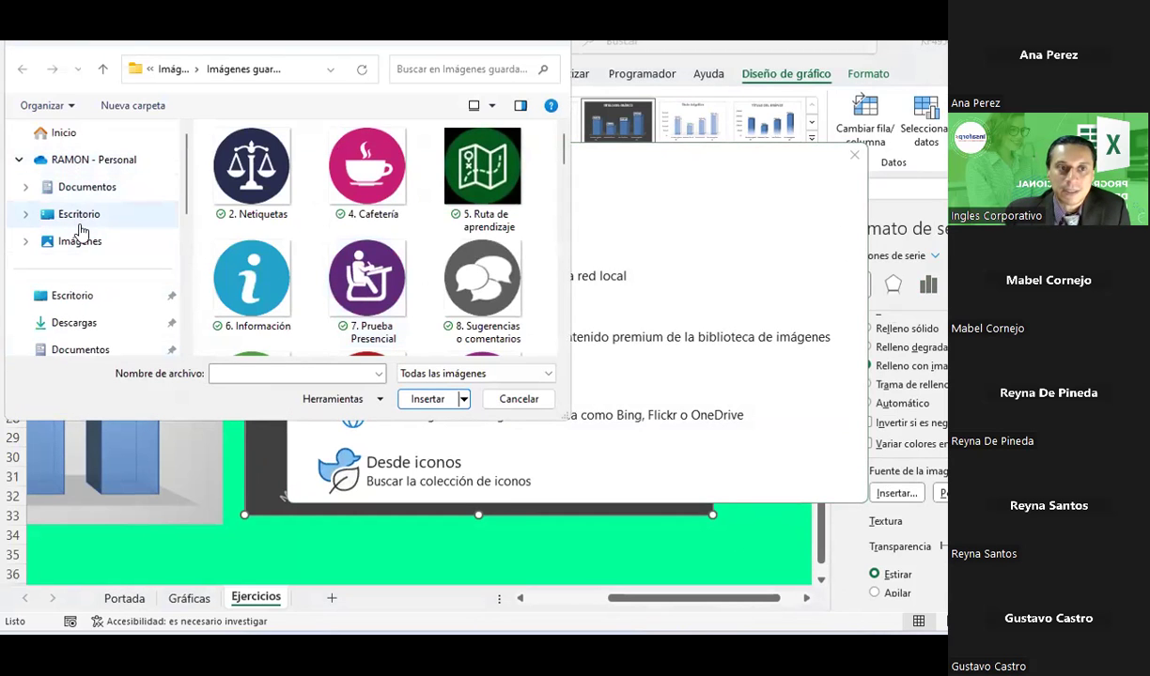
{"action": "left_click", "coordinate": [78, 216]}
{"action": "left_click", "coordinate": [221, 240]}
{"action": "double_click", "coordinate": [222, 240]}
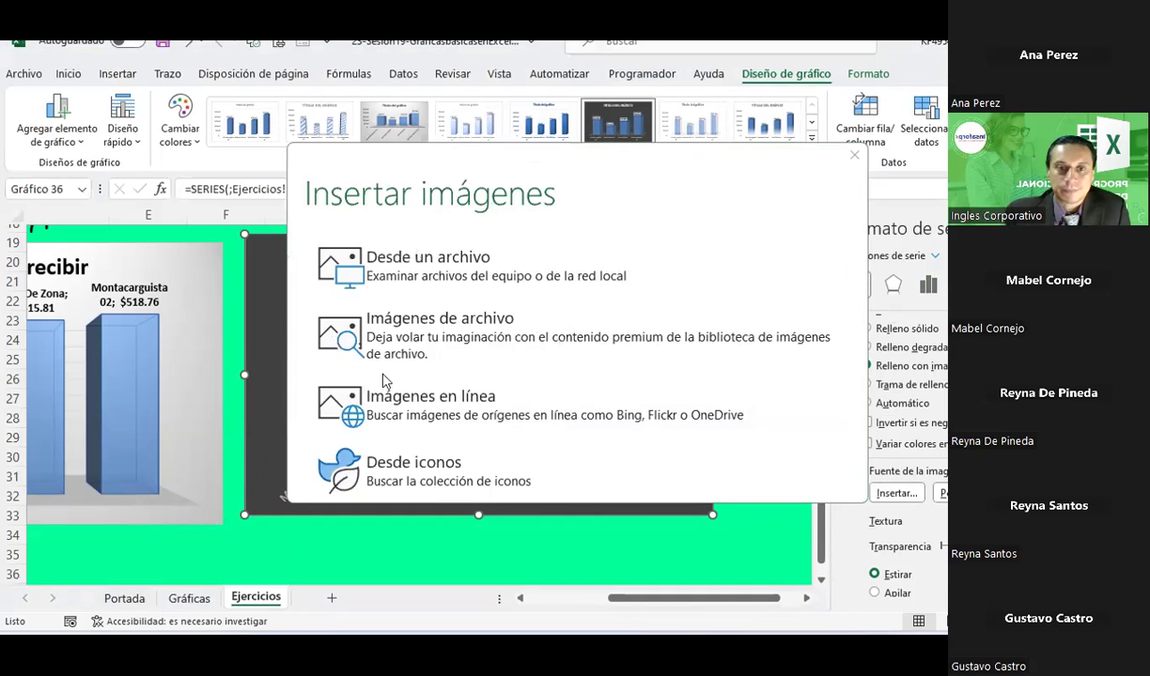
{"action": "left_click", "coordinate": [779, 422]}
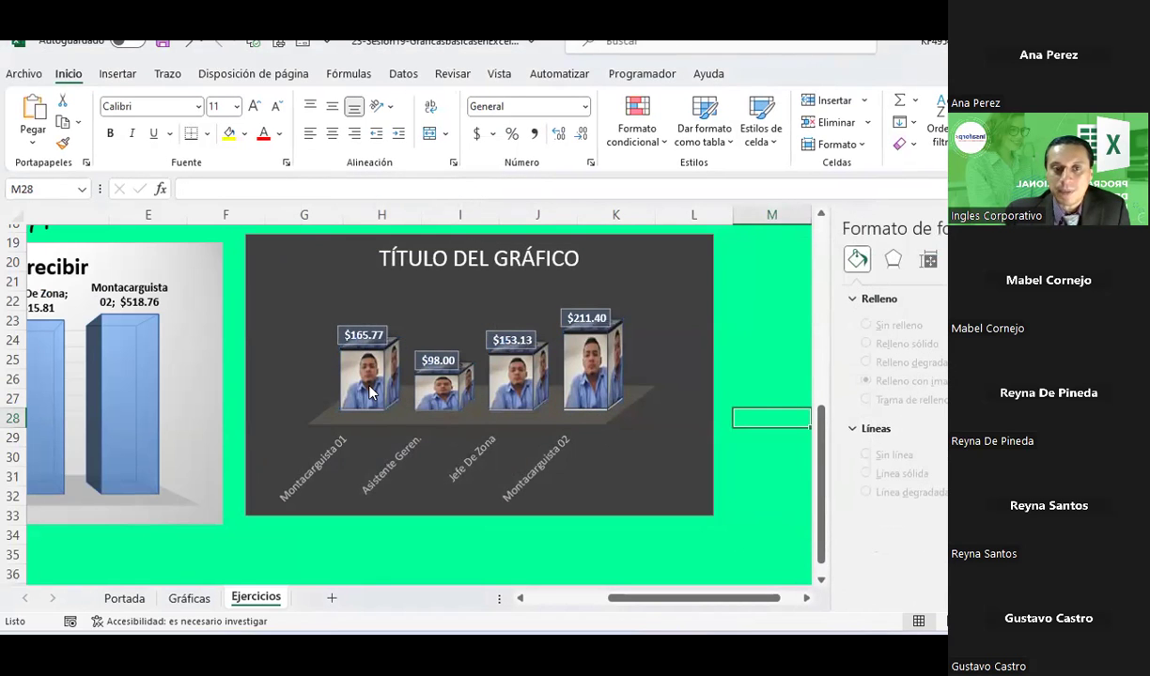
- Delete the horizontal category axis and retitle the chart TOTAL DE HORAS EXTRAS
{"action": "left_click", "coordinate": [386, 467]}
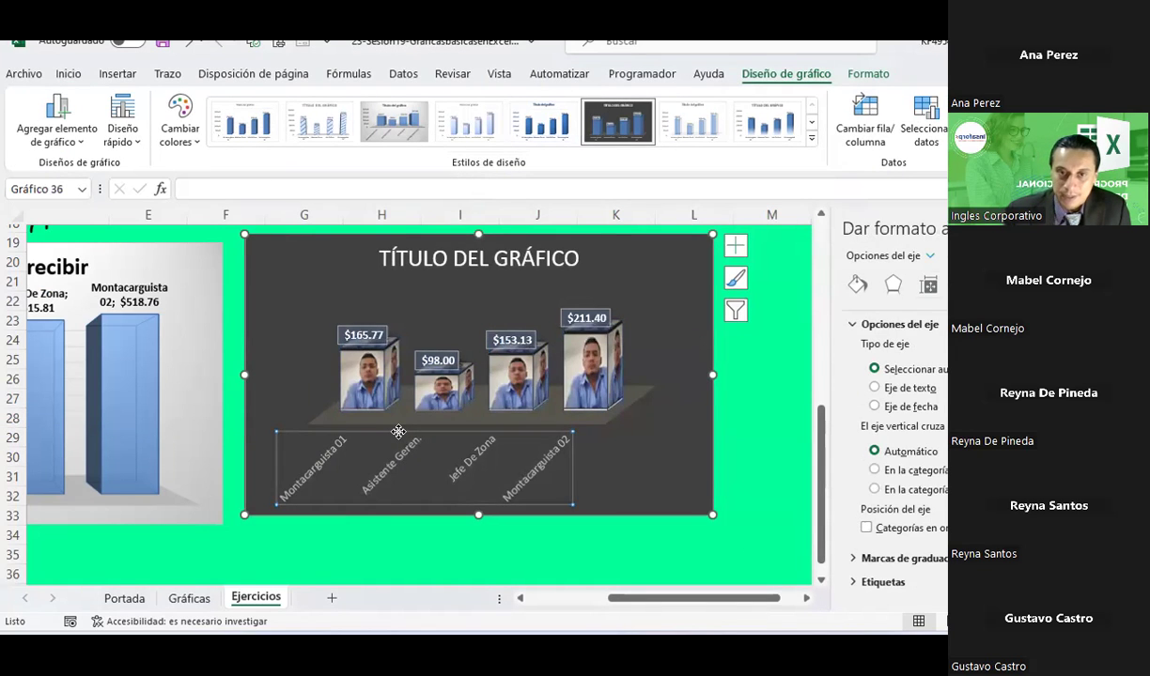
{"action": "key", "text": "Delete"}
{"action": "left_click", "coordinate": [385, 256]}
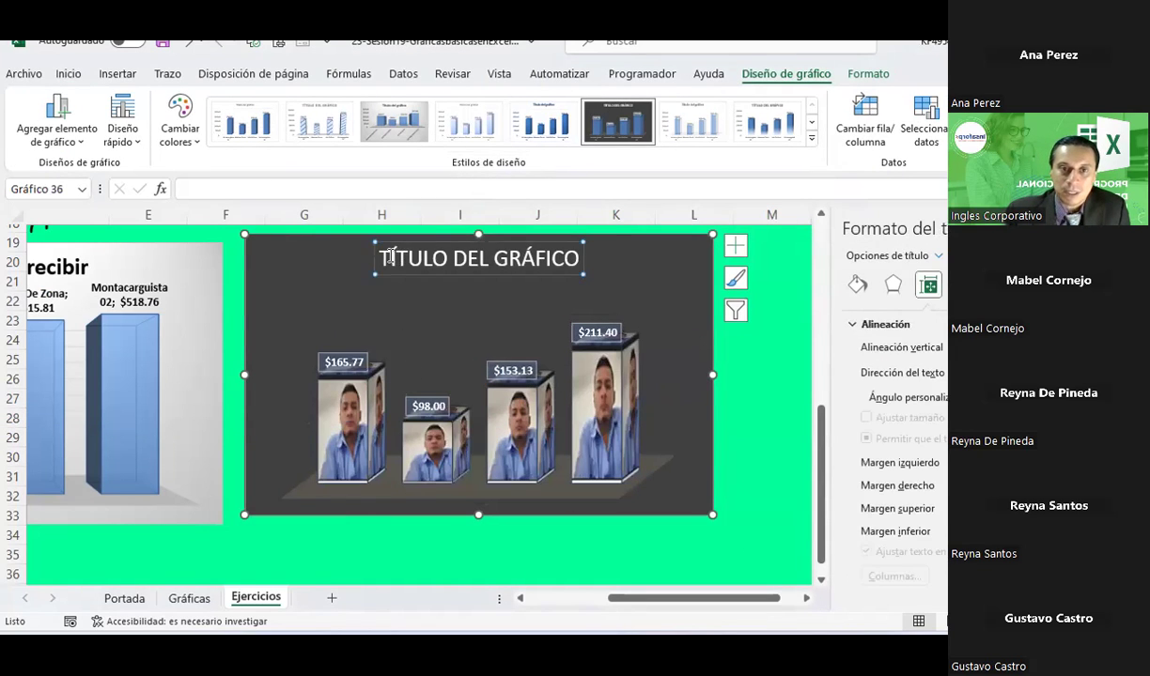
{"action": "triple_click", "coordinate": [521, 255]}
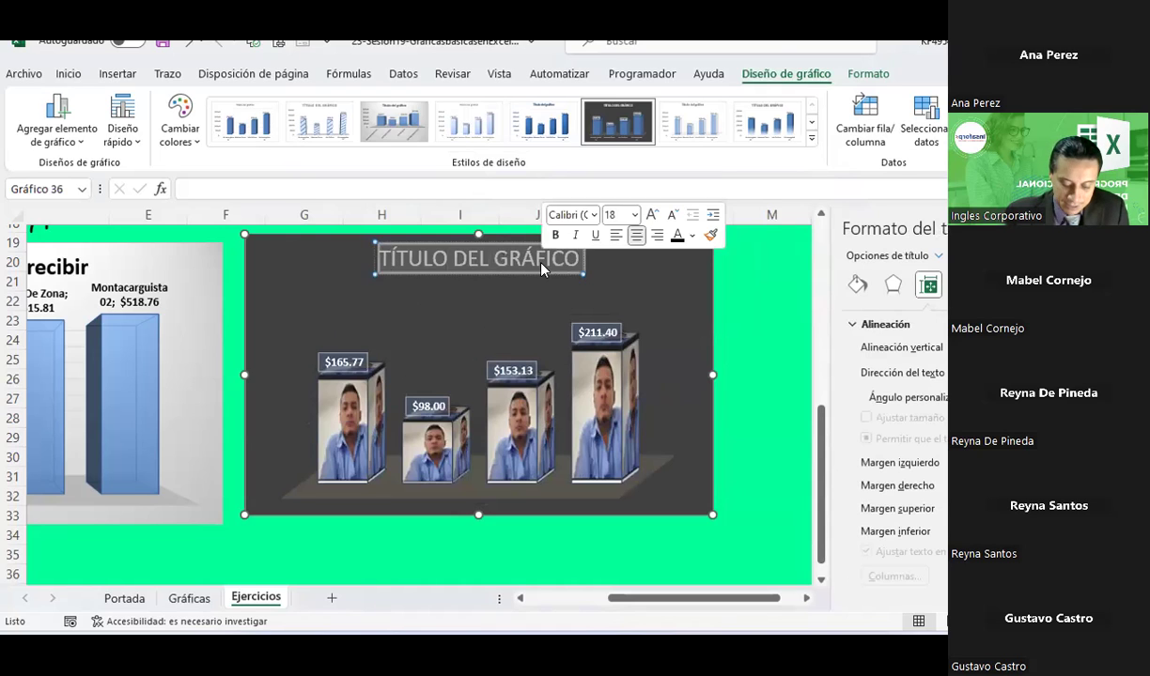
{"action": "type", "text": "TOTAL DE H"}
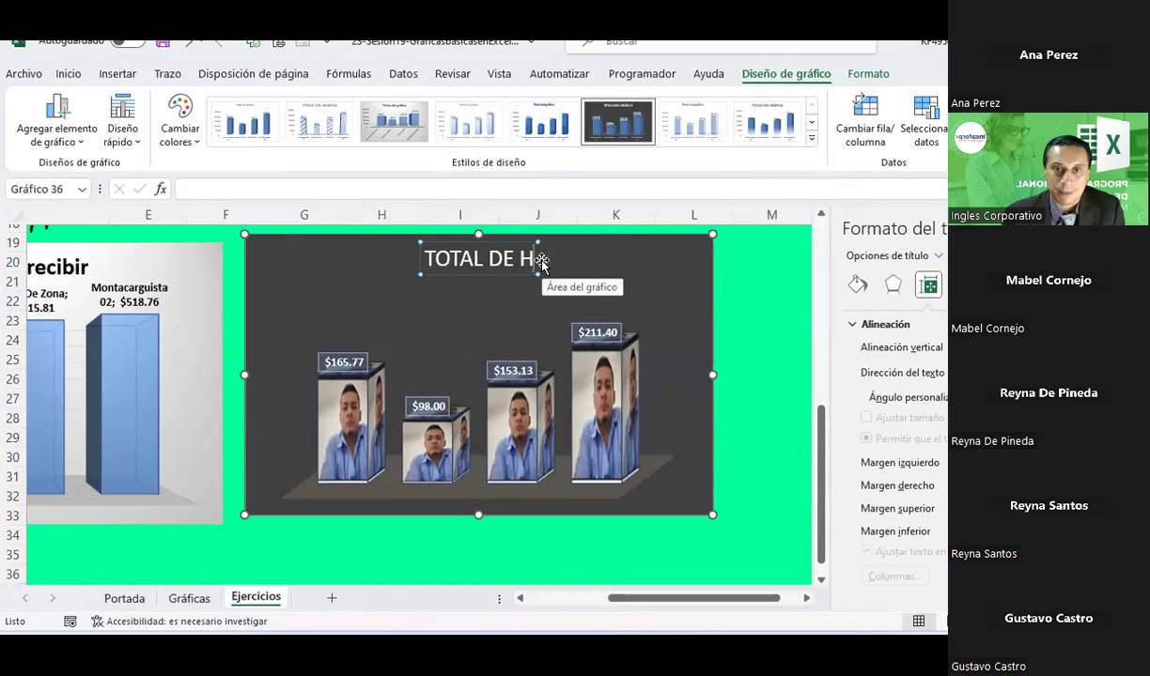
{"action": "type", "text": "ORAS EXTRAS"}
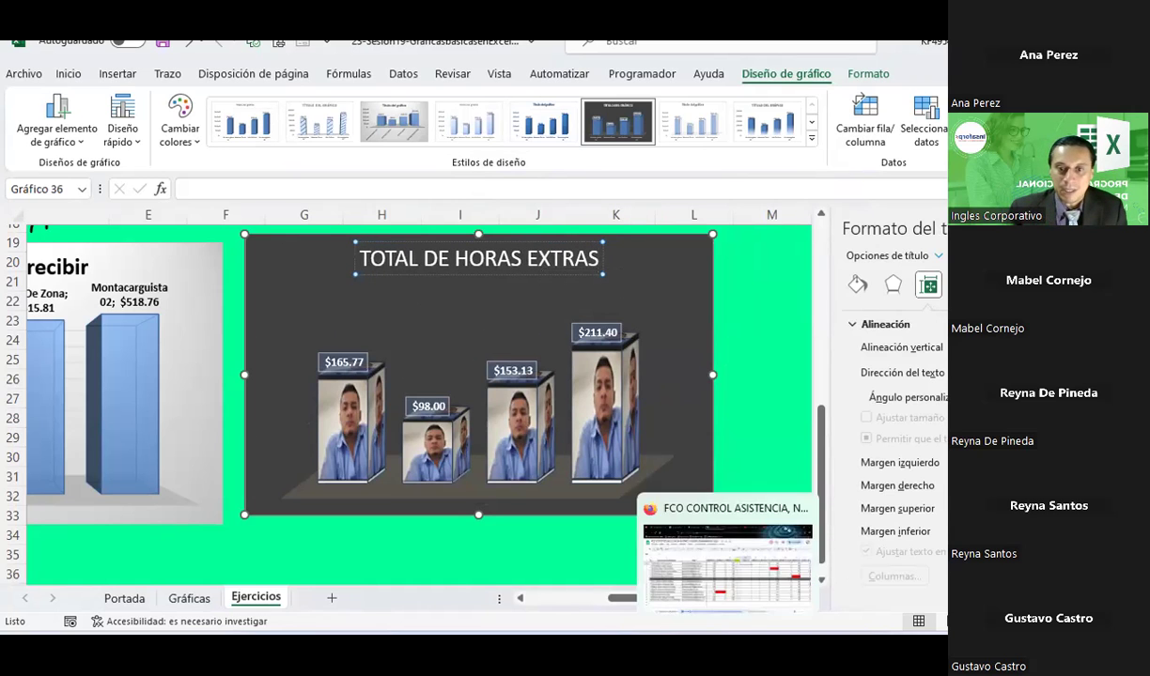
- Capture a new screen snip of the webcam image
{"action": "key", "text": "alt+Tab"}
{"action": "left_click", "coordinate": [114, 169]}
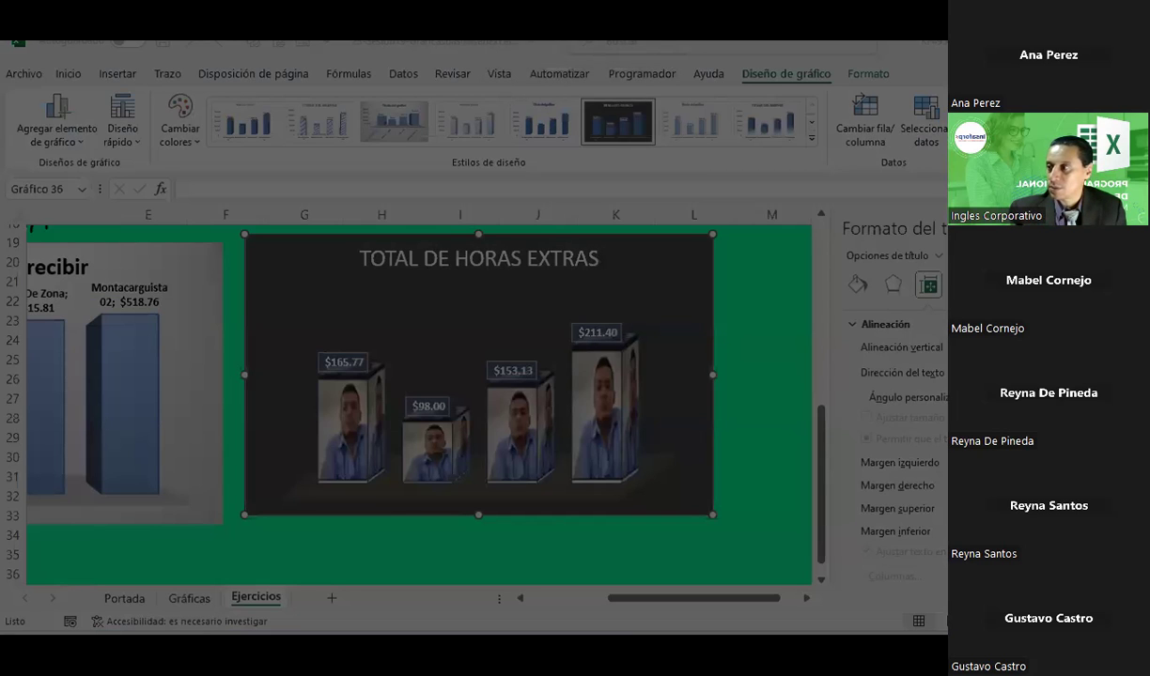
{"action": "left_click", "coordinate": [379, 183]}
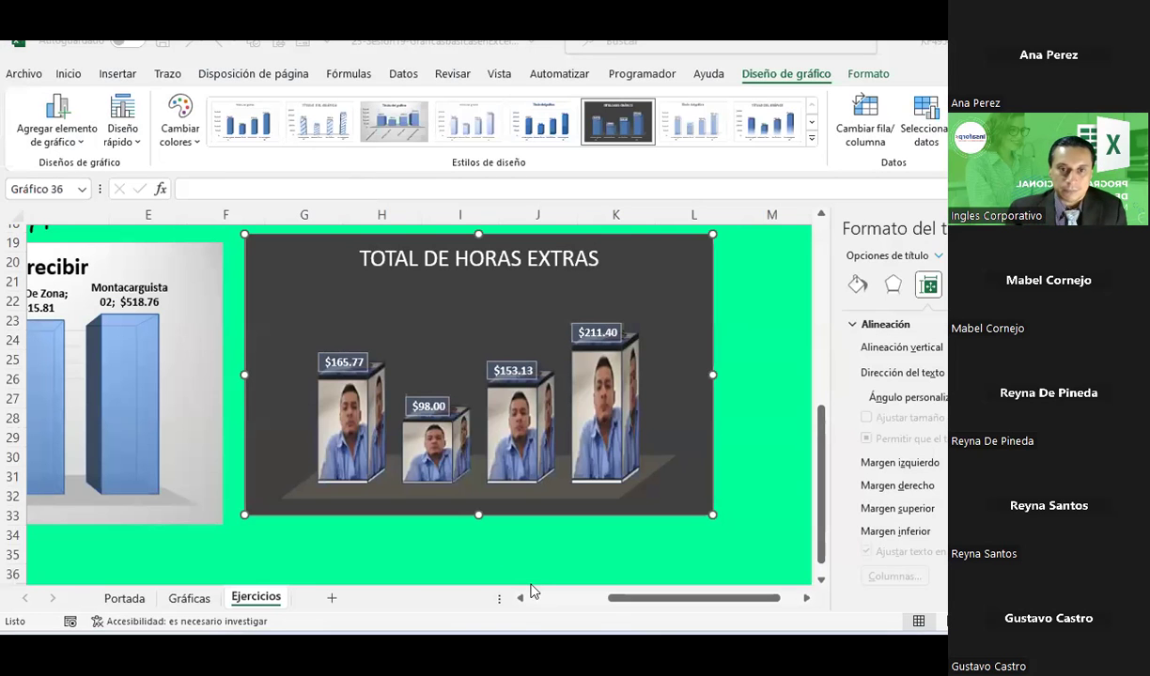
- Paste the green-background webcam snip in Paint and save it as PNG image 2
{"action": "key", "text": "alt+Tab"}
{"action": "key", "text": "ctrl+v"}
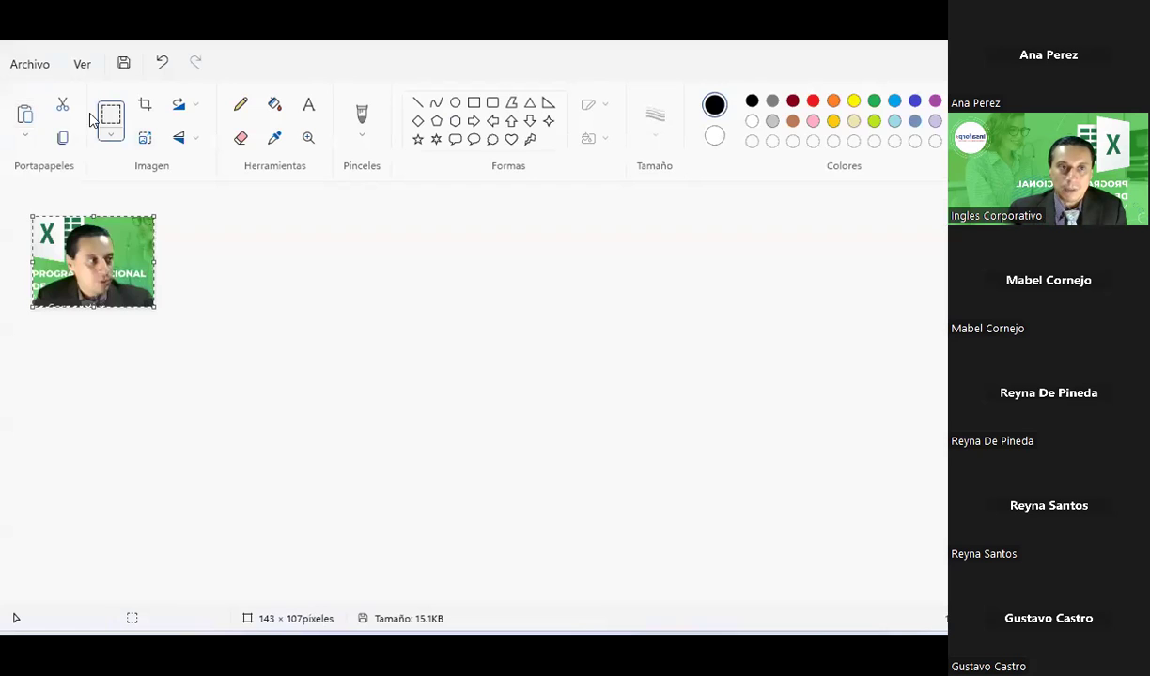
{"action": "left_click", "coordinate": [38, 67]}
{"action": "left_click", "coordinate": [313, 200]}
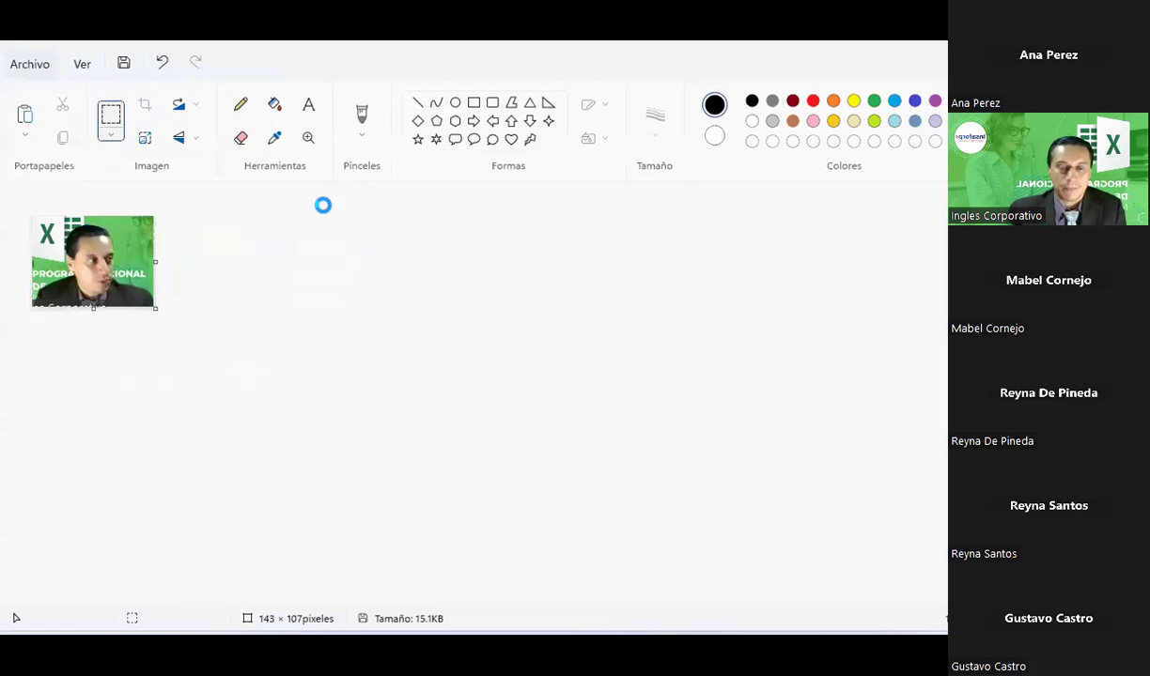
{"action": "type", "text": "2"}
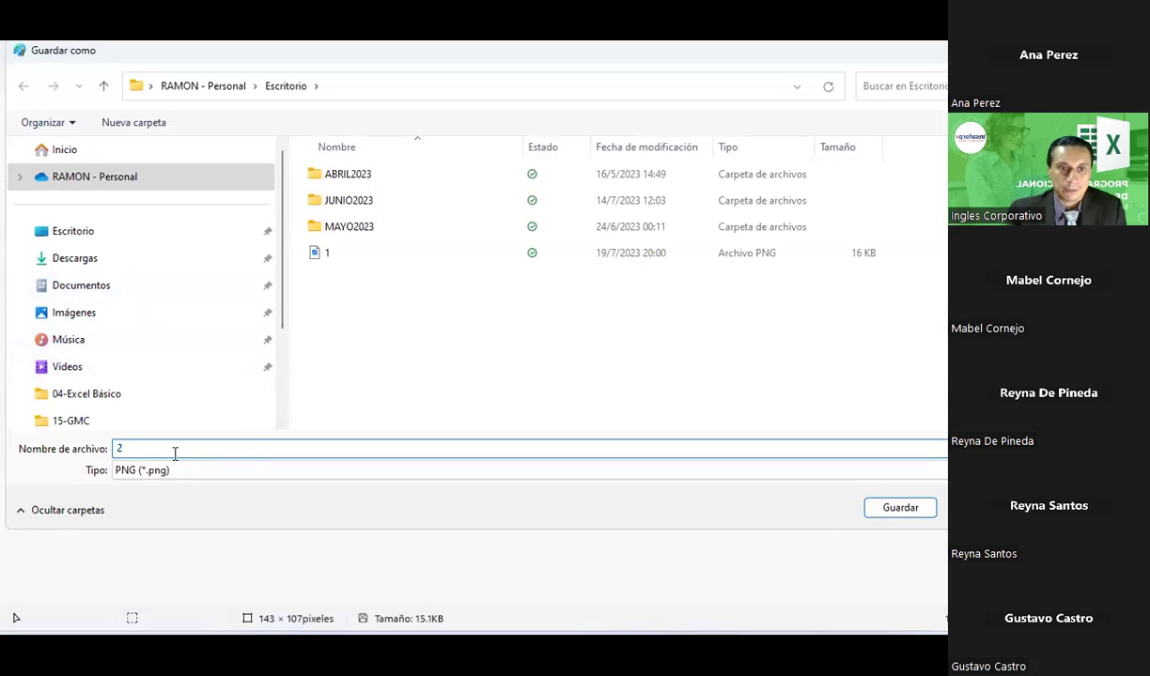
{"action": "left_click", "coordinate": [892, 505]}
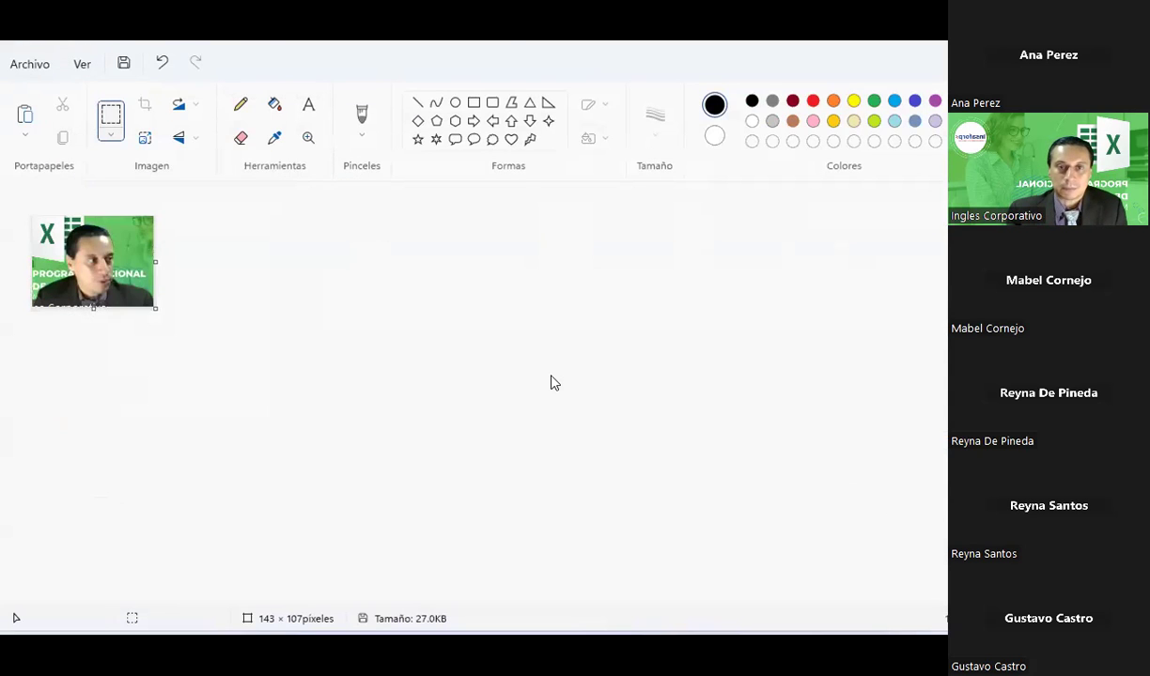
{"action": "key", "text": "alt+Tab"}
{"action": "key", "text": "Tab"}
- Fill just the $98.00 column with snapshot file 2, leaving the other columns' photo unchanged
{"action": "left_click", "coordinate": [451, 535]}
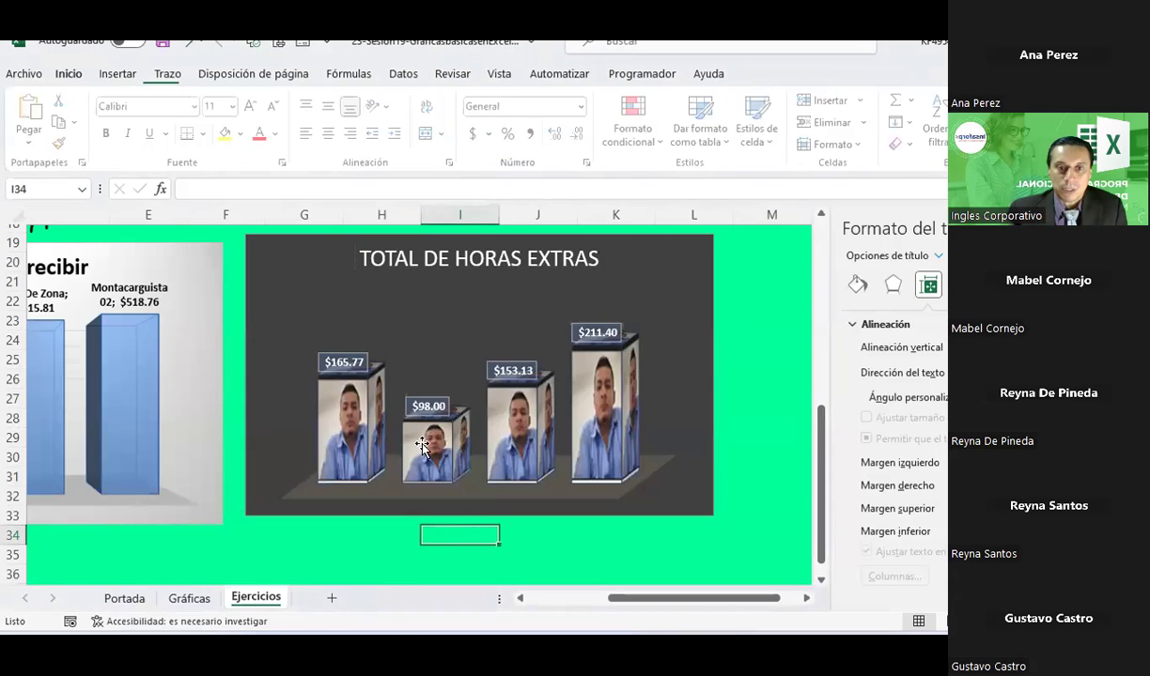
{"action": "left_click", "coordinate": [422, 451]}
{"action": "left_click", "coordinate": [423, 451]}
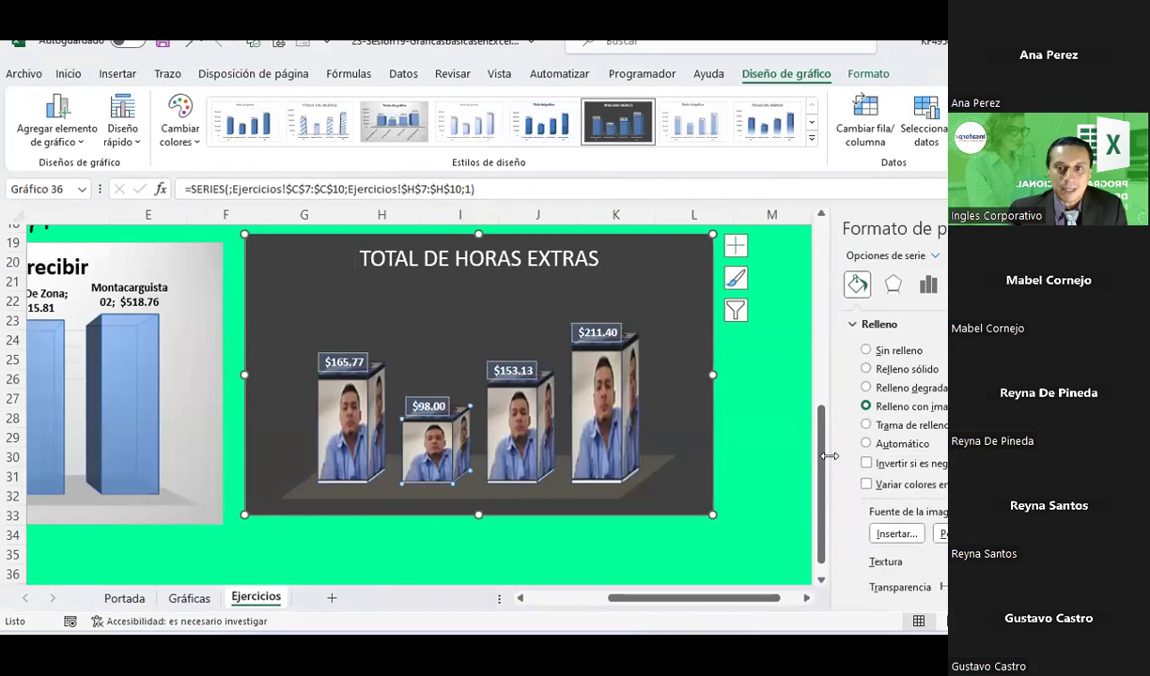
{"action": "left_click", "coordinate": [894, 533]}
{"action": "left_click", "coordinate": [424, 249]}
{"action": "double_click", "coordinate": [213, 264]}
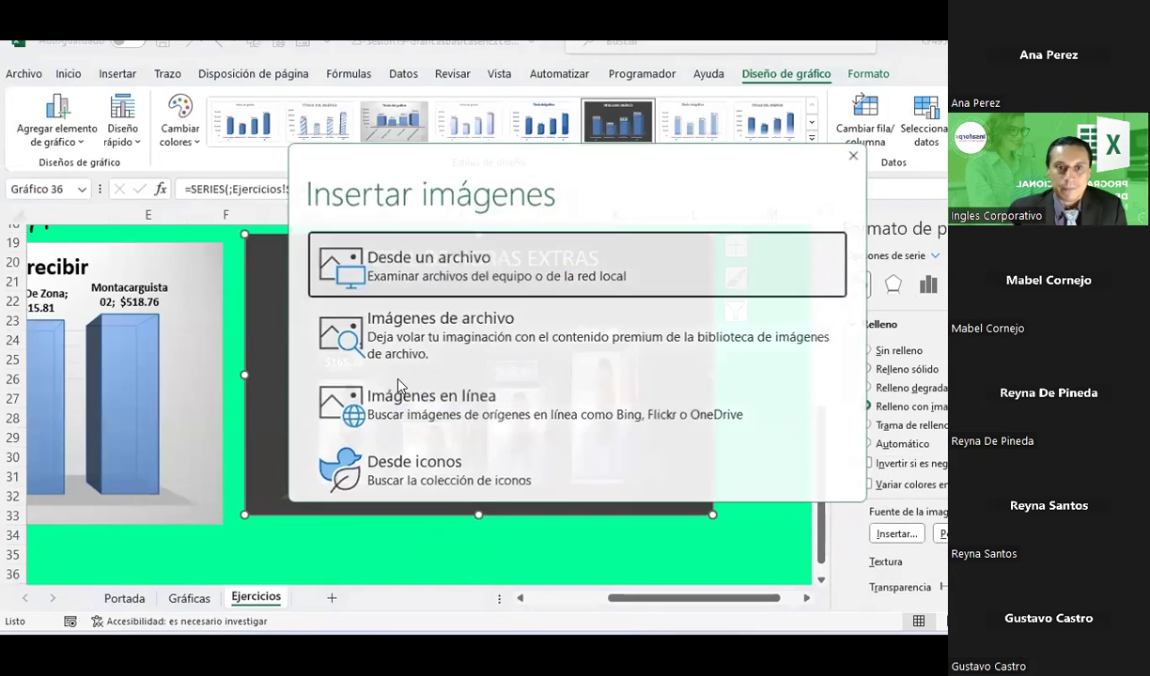
{"action": "left_click", "coordinate": [776, 417]}
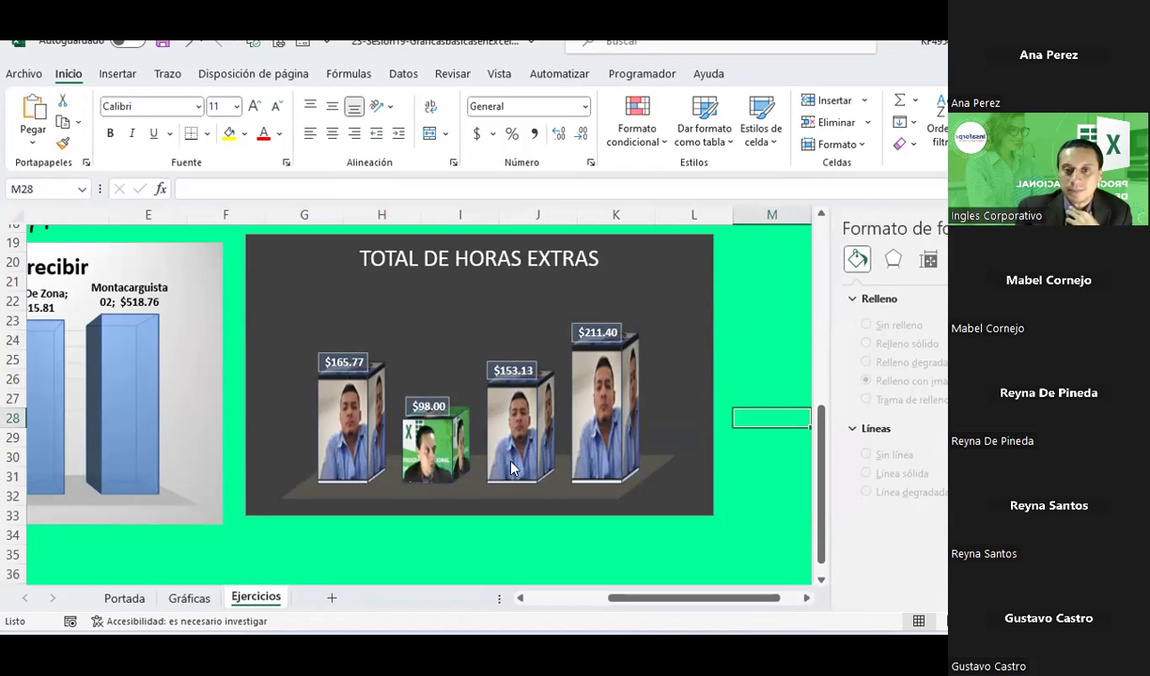
{"action": "left_click", "coordinate": [704, 350]}
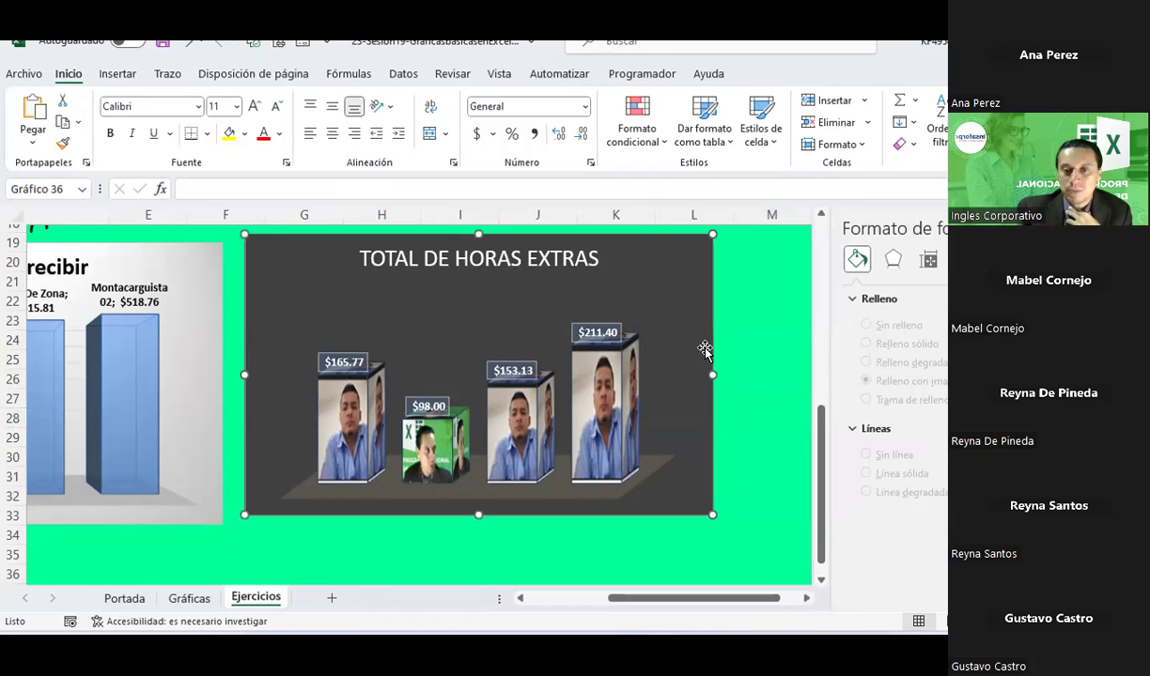